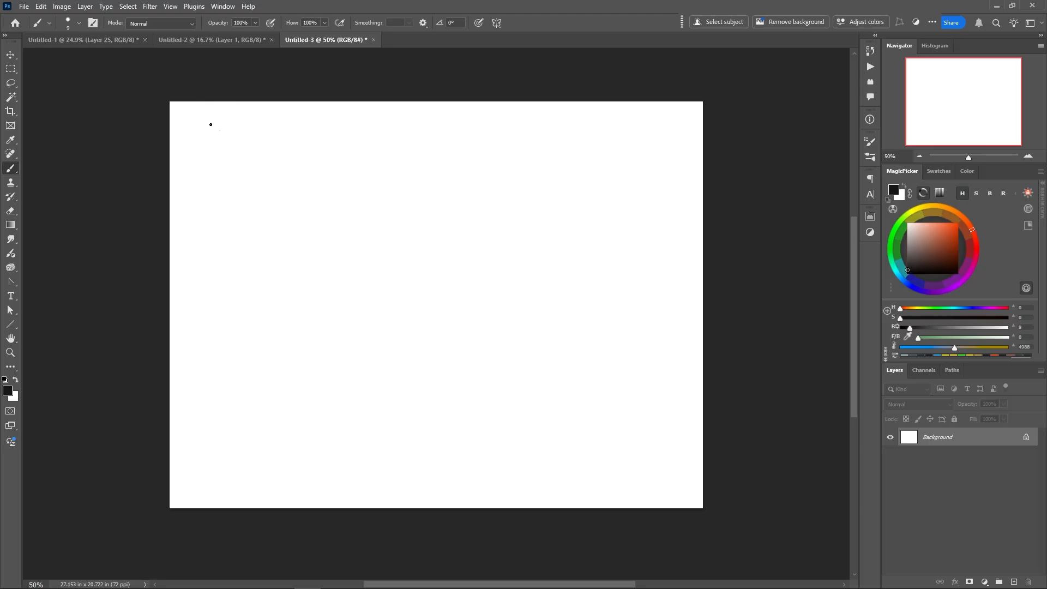
Handwrite the heading "Parrallax" near the canvas's upper left and list BG, MG and FG beneath it
{"action": "mouse_move", "coordinate": [208, 136]}
{"action": "left_mouse_down"}
{"action": "mouse_move", "coordinate": [259, 133]}
{"action": "mouse_move", "coordinate": [276, 146]}
{"action": "left_mouse_up"}
{"action": "left_click_drag", "start_coordinate": [278, 137], "coordinate": [288, 147]}
{"action": "left_click_drag", "start_coordinate": [287, 137], "coordinate": [278, 148]}
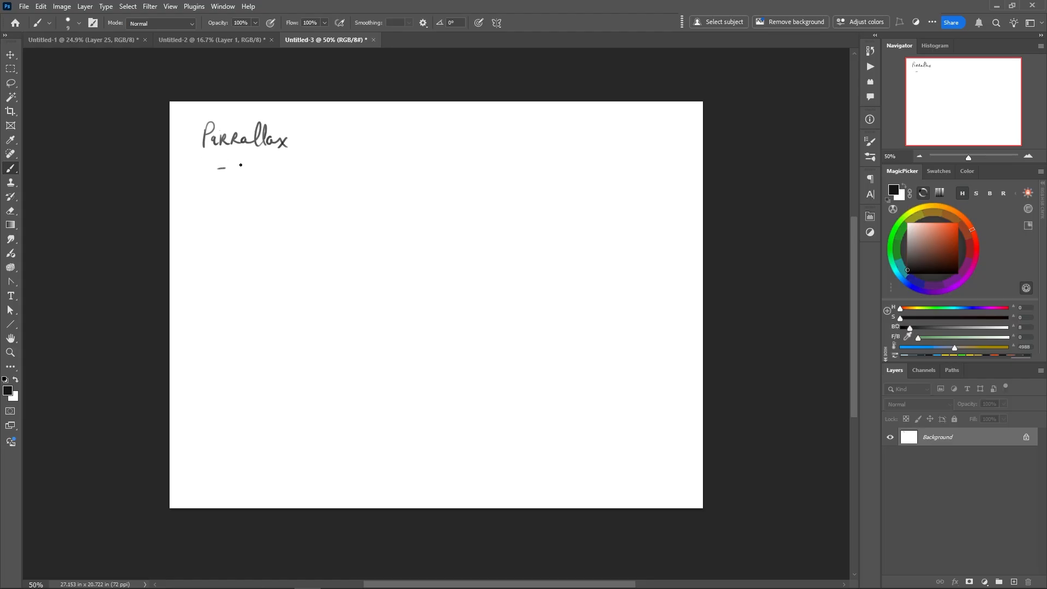
{"action": "left_click_drag", "start_coordinate": [240, 157], "coordinate": [239, 176]}
{"action": "mouse_move", "coordinate": [240, 158]}
{"action": "left_mouse_down"}
{"action": "mouse_move", "coordinate": [242, 173]}
{"action": "mouse_move", "coordinate": [257, 171]}
{"action": "mouse_move", "coordinate": [245, 182]}
{"action": "mouse_move", "coordinate": [259, 188]}
{"action": "mouse_move", "coordinate": [236, 214]}
{"action": "mouse_move", "coordinate": [244, 206]}
{"action": "left_mouse_up"}
{"action": "left_click_drag", "start_coordinate": [250, 205], "coordinate": [258, 215]}
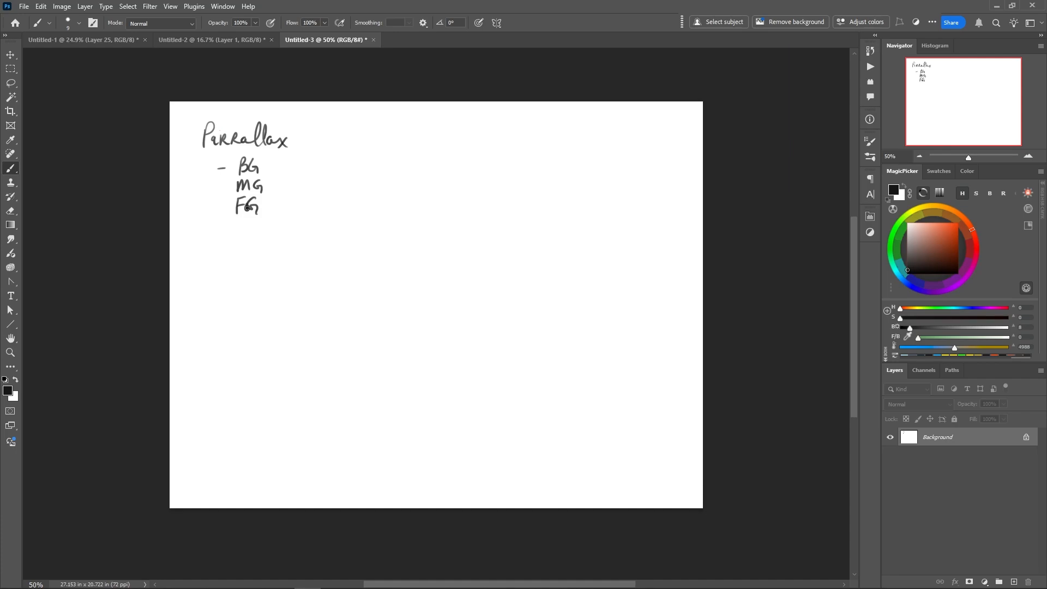
Handwrite "Above" under FG and draw a bracket joining the BG, MG and FG entries
{"action": "left_click_drag", "start_coordinate": [238, 219], "coordinate": [232, 233]}
{"action": "left_click_drag", "start_coordinate": [239, 219], "coordinate": [241, 231]}
{"action": "left_click_drag", "start_coordinate": [235, 226], "coordinate": [264, 224]}
{"action": "mouse_move", "coordinate": [234, 165]}
{"action": "left_mouse_down"}
{"action": "mouse_move", "coordinate": [227, 208]}
{"action": "mouse_move", "coordinate": [285, 230]}
{"action": "left_mouse_up"}
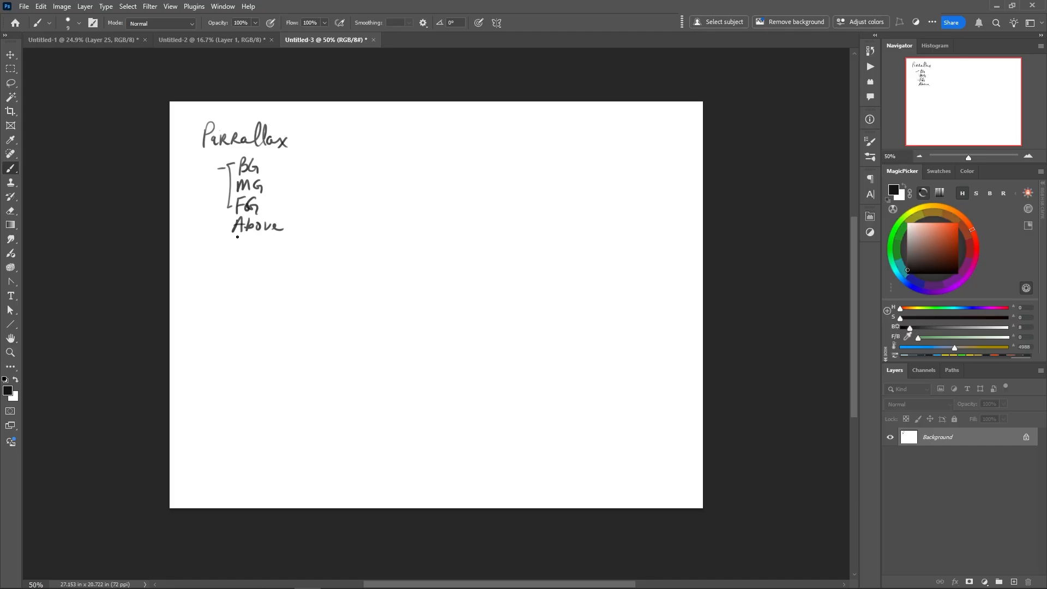
Handwrite "Platforms" and "Climbable" on separate lines below the parallax list
{"action": "mouse_move", "coordinate": [227, 250]}
{"action": "left_mouse_down"}
{"action": "mouse_move", "coordinate": [226, 267]}
{"action": "mouse_move", "coordinate": [228, 256]}
{"action": "mouse_move", "coordinate": [243, 266]}
{"action": "left_mouse_up"}
{"action": "left_click_drag", "start_coordinate": [251, 258], "coordinate": [261, 255]}
{"action": "mouse_move", "coordinate": [255, 249]}
{"action": "left_mouse_down"}
{"action": "mouse_move", "coordinate": [266, 276]}
{"action": "mouse_move", "coordinate": [279, 262]}
{"action": "mouse_move", "coordinate": [306, 263]}
{"action": "left_mouse_up"}
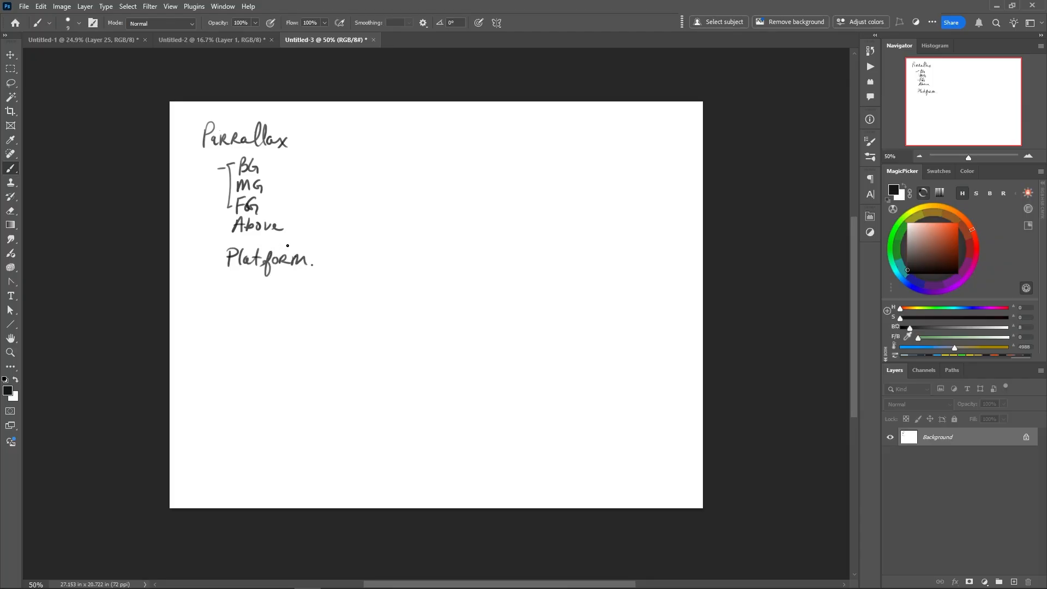
{"action": "left_click_drag", "start_coordinate": [318, 256], "coordinate": [310, 266]}
{"action": "mouse_move", "coordinate": [240, 279]}
{"action": "left_mouse_down"}
{"action": "mouse_move", "coordinate": [244, 295]}
{"action": "mouse_move", "coordinate": [296, 288]}
{"action": "left_mouse_up"}
{"action": "left_click_drag", "start_coordinate": [299, 281], "coordinate": [313, 295]}
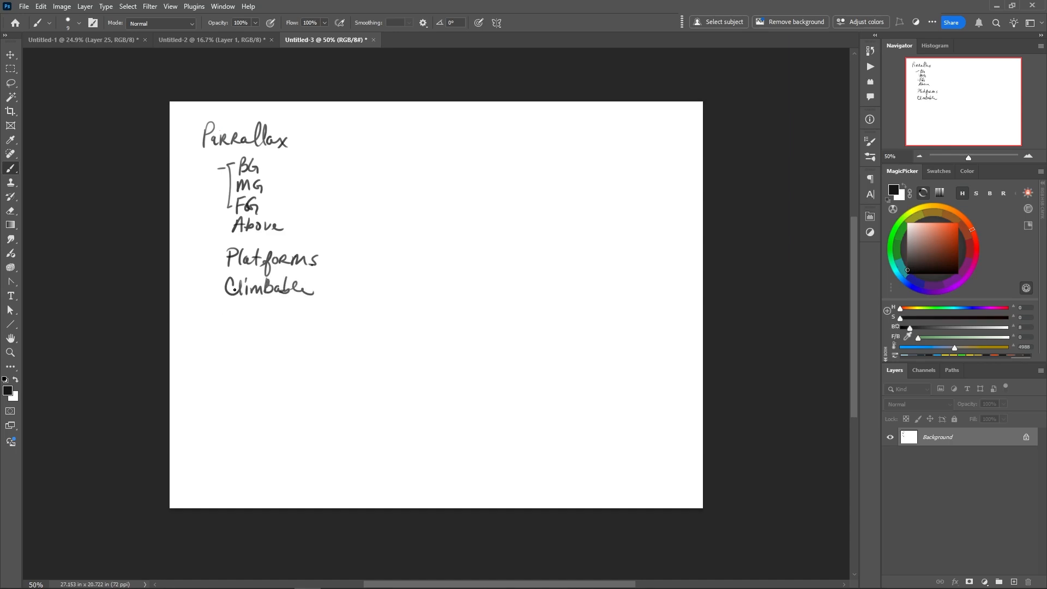
Handwrite "Spikes" below Climbable and add a short mark beside the BG entry
{"action": "left_click_drag", "start_coordinate": [229, 305], "coordinate": [230, 321]}
{"action": "mouse_move", "coordinate": [226, 303]}
{"action": "left_mouse_down"}
{"action": "mouse_move", "coordinate": [214, 321]}
{"action": "mouse_move", "coordinate": [259, 319]}
{"action": "left_mouse_up"}
{"action": "left_click_drag", "start_coordinate": [256, 315], "coordinate": [262, 319]}
{"action": "left_click", "coordinate": [221, 36]}
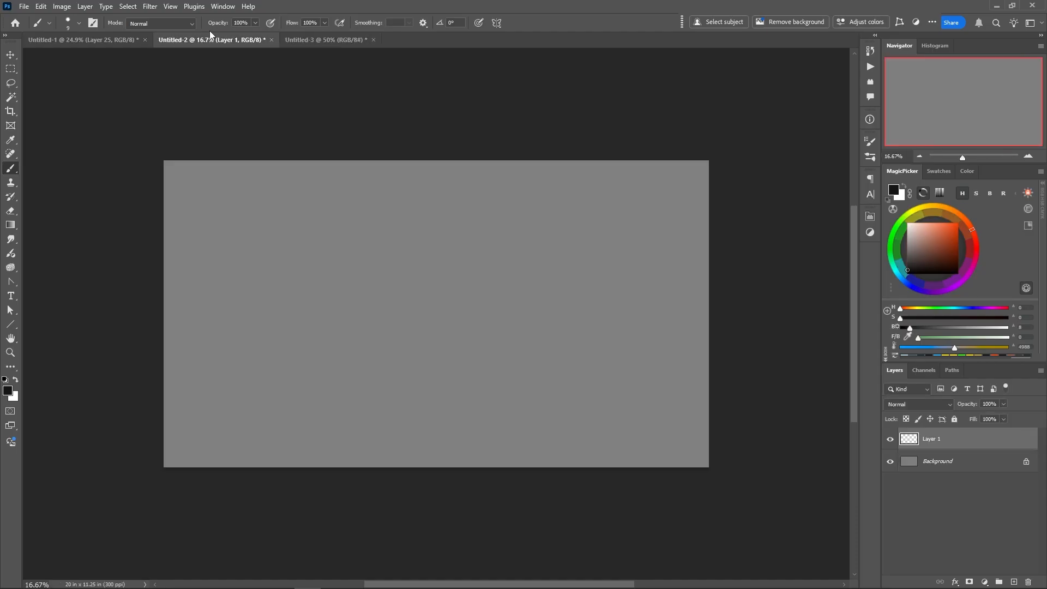
{"action": "left_click", "coordinate": [314, 39]}
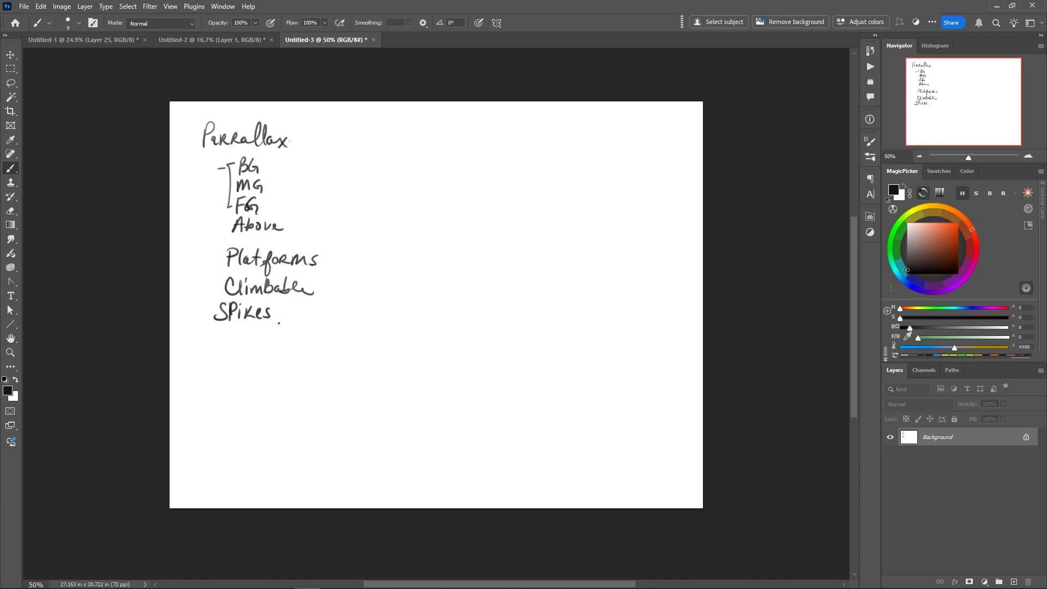
{"action": "mouse_move", "coordinate": [297, 158]}
{"action": "left_mouse_down"}
{"action": "mouse_move", "coordinate": [289, 170]}
{"action": "mouse_move", "coordinate": [299, 170]}
{"action": "left_mouse_up"}
{"action": "mouse_move", "coordinate": [307, 158]}
{"action": "left_mouse_down"}
{"action": "mouse_move", "coordinate": [309, 170]}
{"action": "mouse_move", "coordinate": [322, 160]}
{"action": "mouse_move", "coordinate": [326, 170]}
{"action": "left_mouse_up"}
Fill the Background layer of Untitled-2 with a muted blue of hue 213 and brightness 71
{"action": "left_click", "coordinate": [219, 38]}
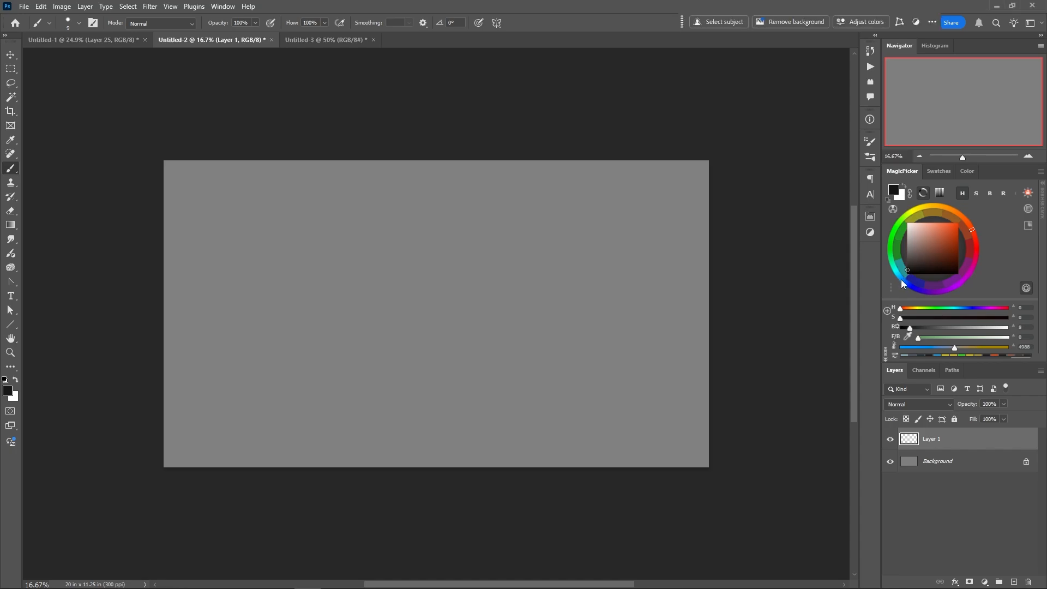
{"action": "left_click", "coordinate": [902, 279]}
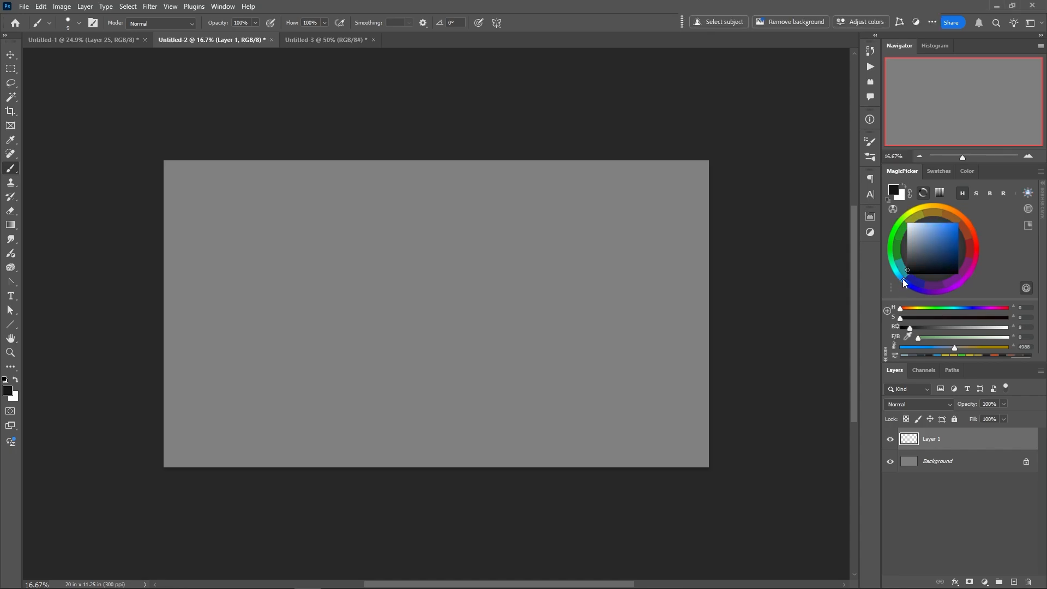
{"action": "left_click", "coordinate": [931, 250]}
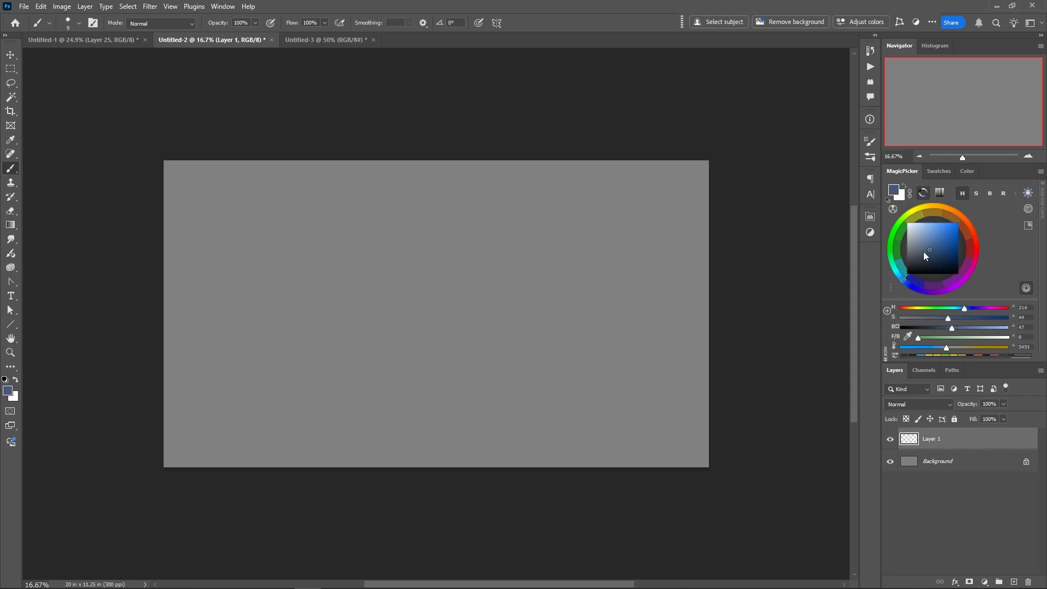
{"action": "left_click_drag", "start_coordinate": [924, 251], "coordinate": [924, 233]}
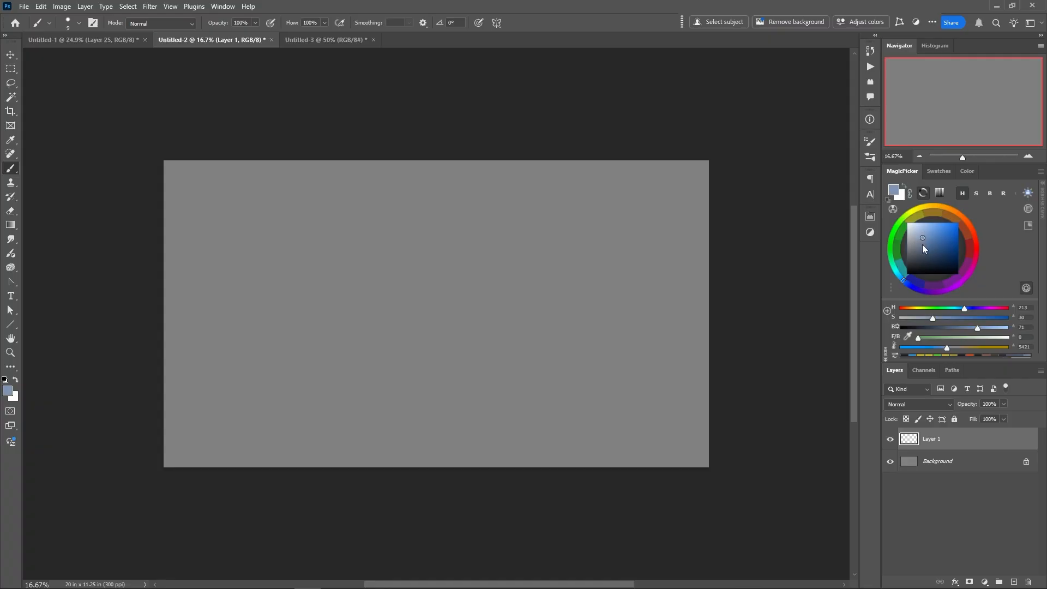
{"action": "left_click", "coordinate": [907, 469]}
{"action": "key", "text": "alt+BackSpace"}
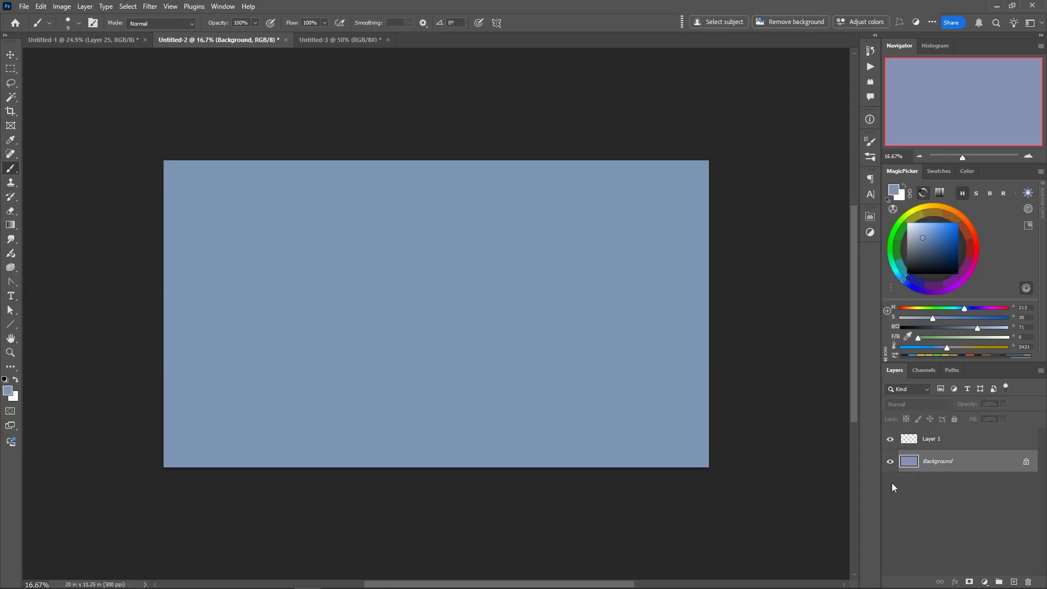
With Layer 1 active, turn off the brush's size control and set angle jitter to 38% and spacing to 57%
{"action": "left_click", "coordinate": [934, 446]}
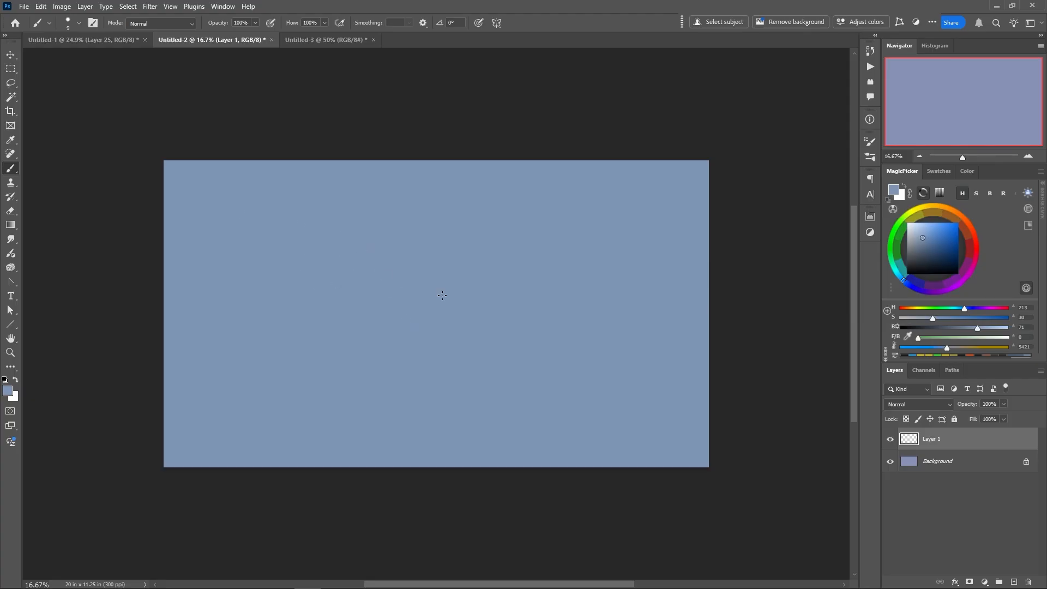
{"action": "left_click", "coordinate": [870, 140]}
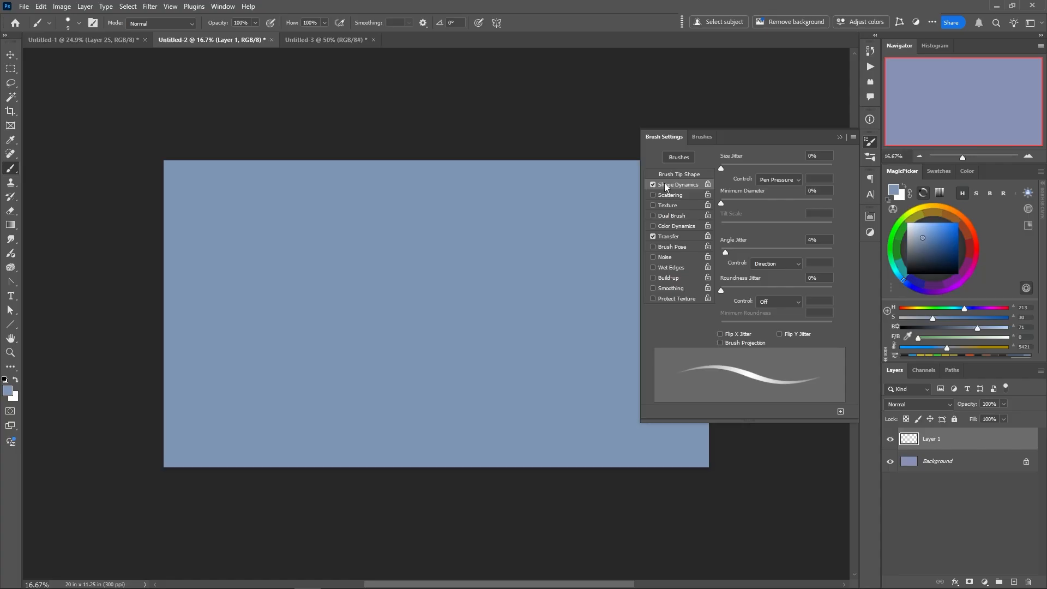
{"action": "left_click", "coordinate": [779, 180]}
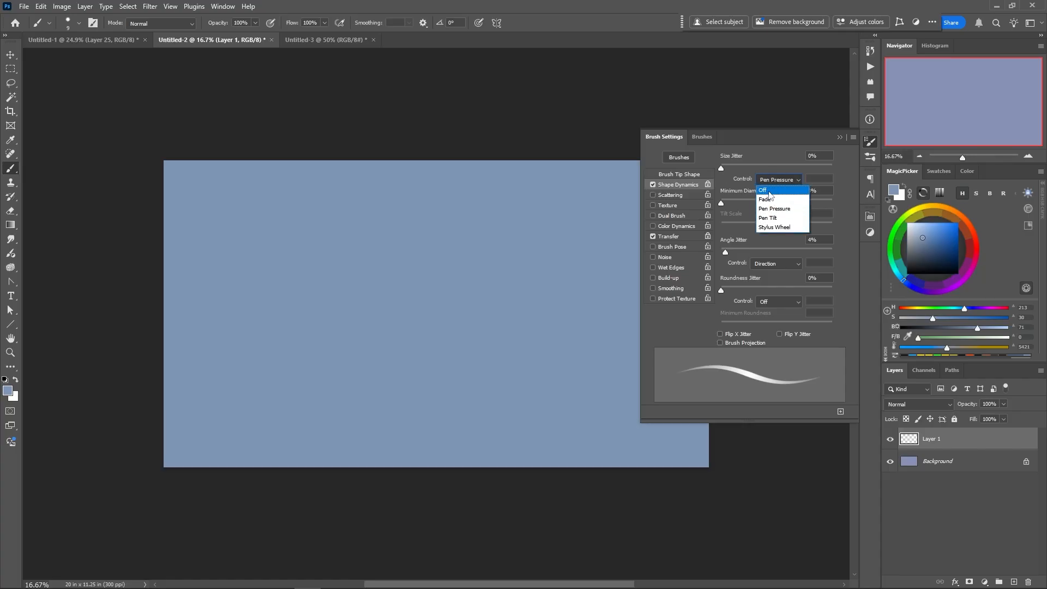
{"action": "left_click", "coordinate": [769, 191]}
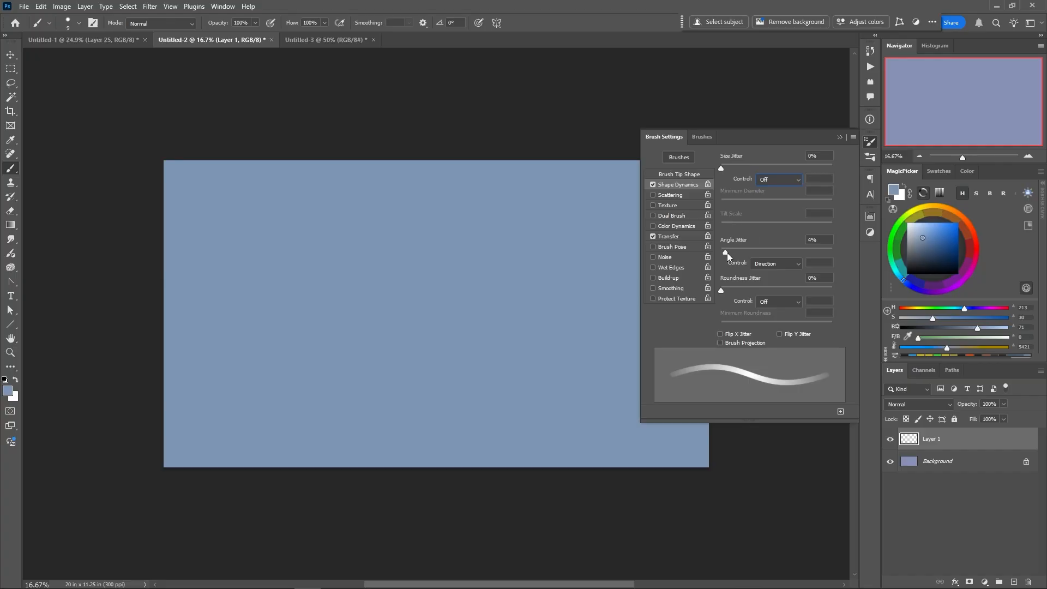
{"action": "left_click_drag", "start_coordinate": [732, 253], "coordinate": [751, 253]}
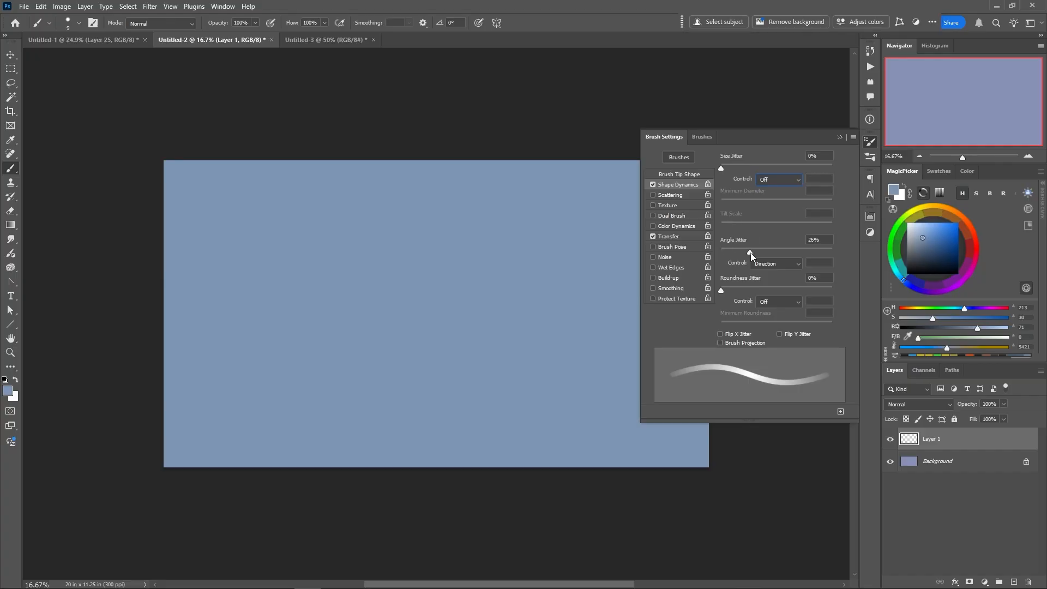
{"action": "left_click", "coordinate": [671, 175]}
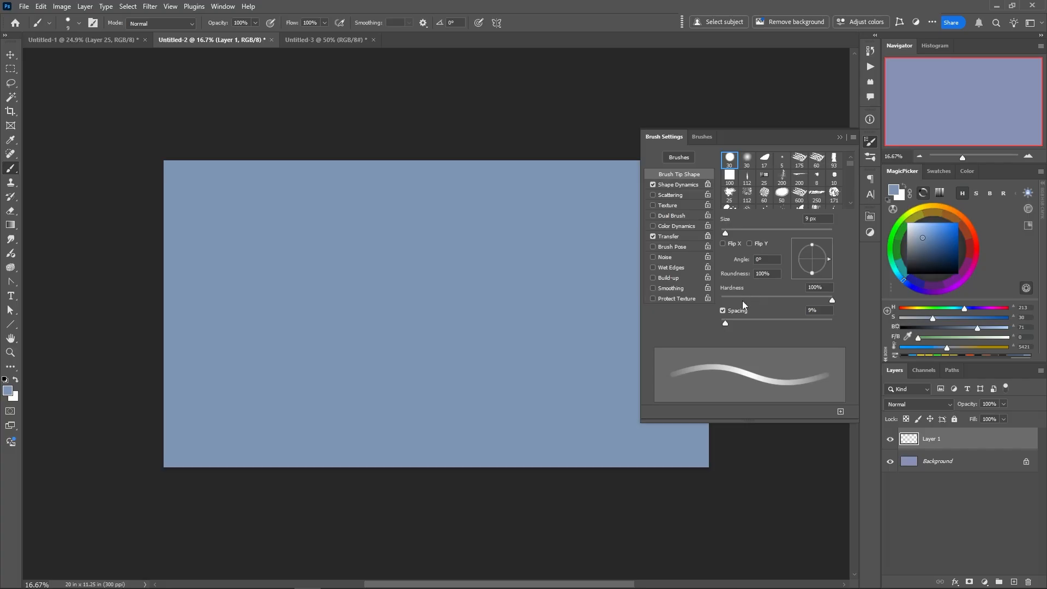
{"action": "left_click_drag", "start_coordinate": [727, 322], "coordinate": [738, 323]}
Enable Scattering for the brush with scatter at 392% and a count of 2
{"action": "left_click", "coordinate": [655, 195]}
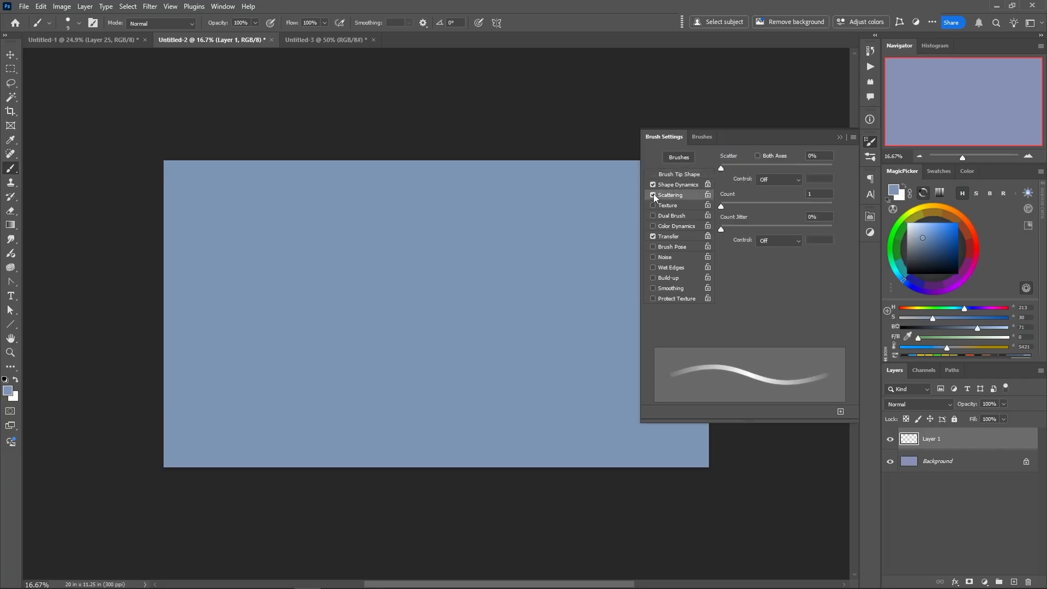
{"action": "left_click", "coordinate": [653, 195]}
{"action": "left_click", "coordinate": [653, 195]}
{"action": "left_click_drag", "start_coordinate": [721, 168], "coordinate": [764, 172]}
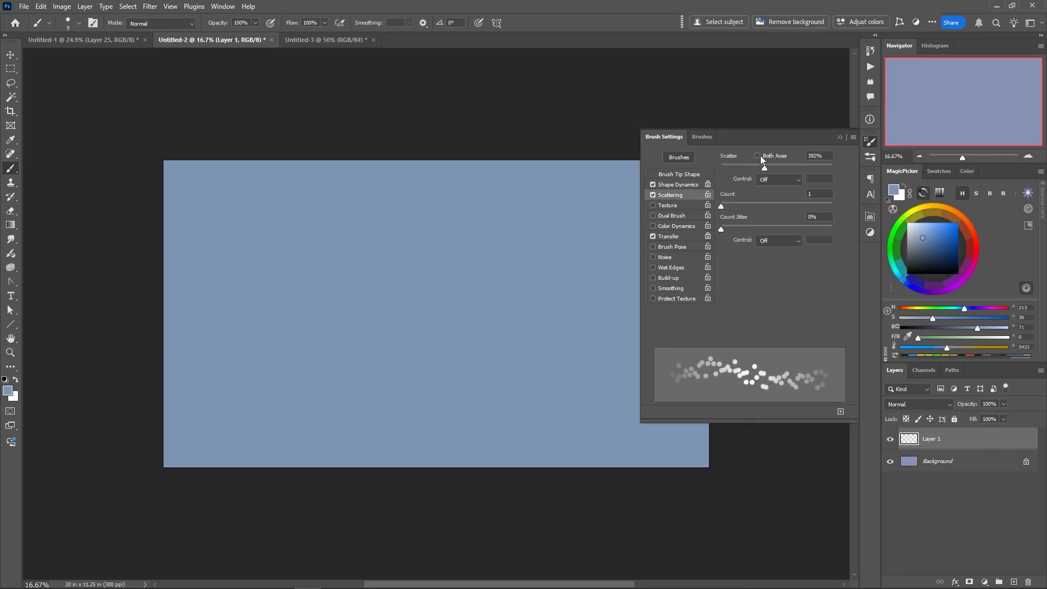
{"action": "mouse_move", "coordinate": [725, 205]}
{"action": "left_mouse_down"}
{"action": "mouse_move", "coordinate": [742, 207]}
{"action": "mouse_move", "coordinate": [730, 208]}
{"action": "left_mouse_up"}
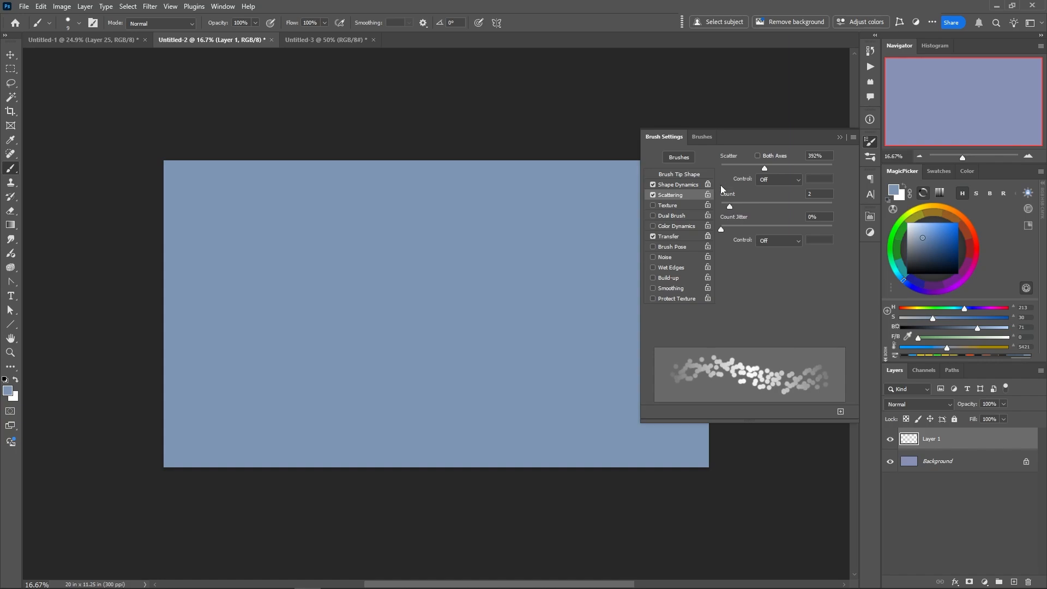
Enlarge the brush and choose the 175 px round brush tip
{"action": "left_click", "coordinate": [671, 175]}
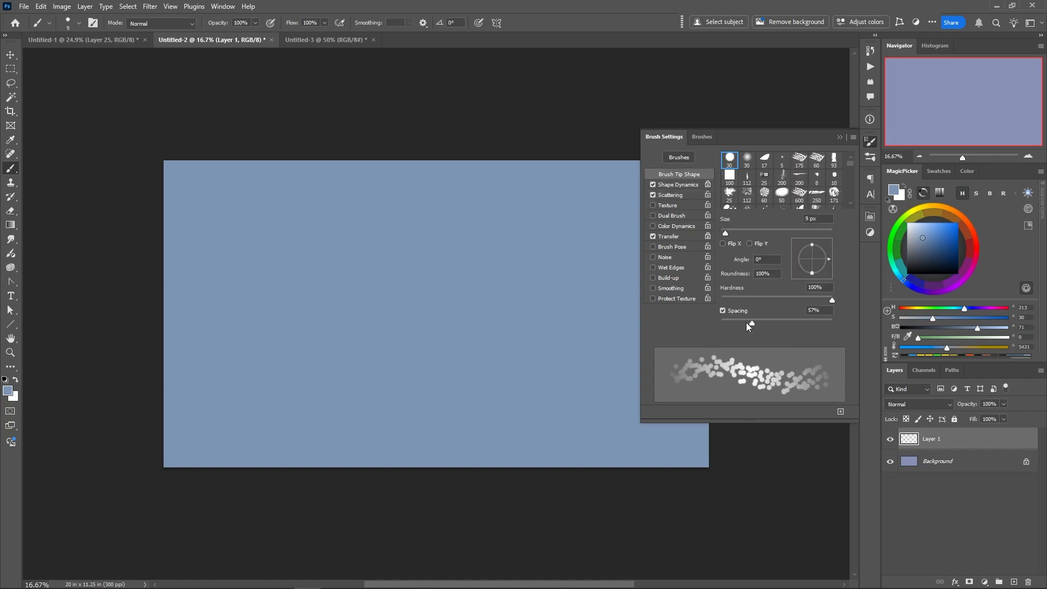
{"action": "left_click_drag", "start_coordinate": [726, 230], "coordinate": [782, 236]}
{"action": "key", "text": "bracketright"}
{"action": "key", "text": "bracketright"}
{"action": "key", "text": "bracketright"}
{"action": "key", "text": "bracketright"}
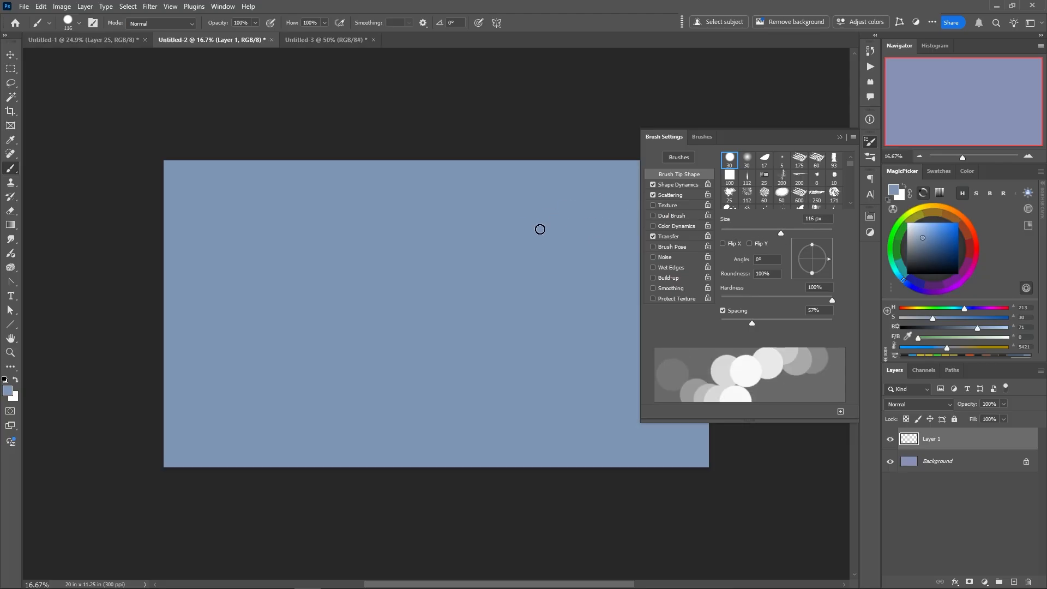
{"action": "scroll", "coordinate": [796, 186], "scroll_direction": "down", "scroll_amount": 5}
{"action": "left_click", "coordinate": [816, 196]}
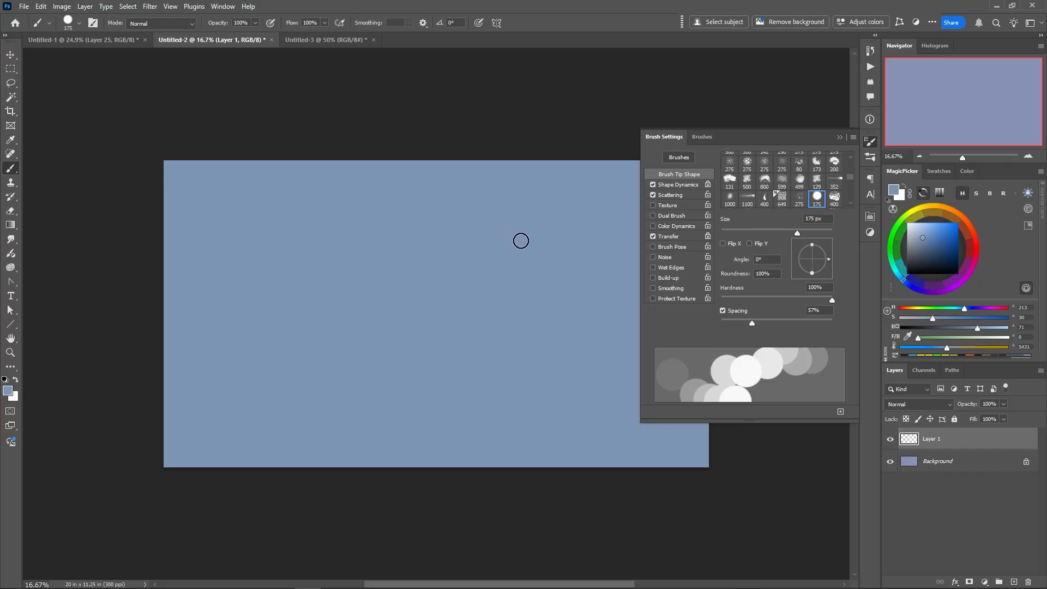
Set the brush's scattering count to 3 with 11% count jitter, and lower its hardness to 53%
{"action": "left_click", "coordinate": [670, 194]}
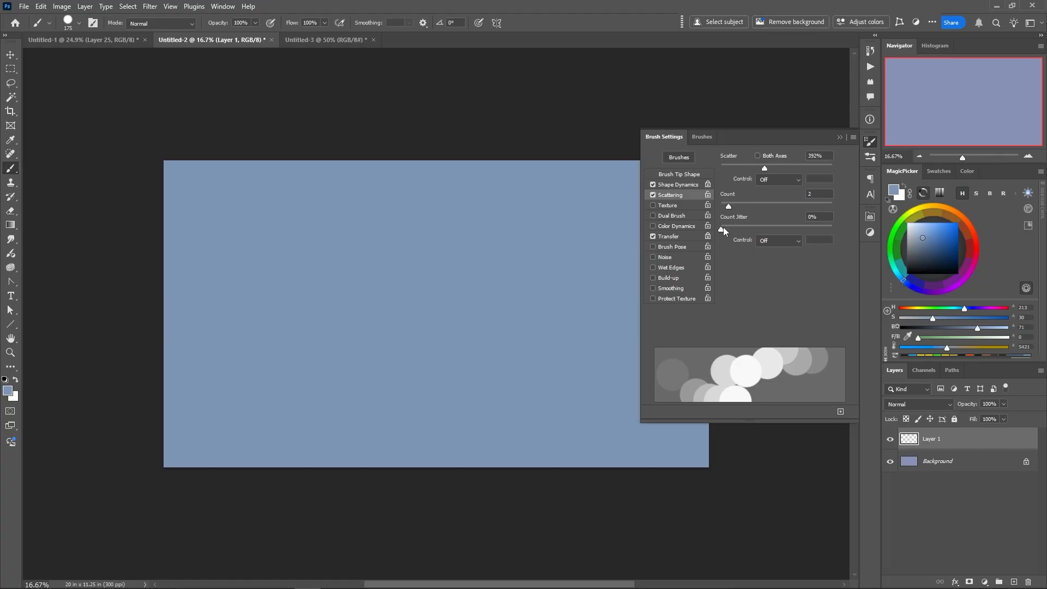
{"action": "mouse_move", "coordinate": [722, 229]}
{"action": "left_mouse_down"}
{"action": "mouse_move", "coordinate": [733, 229]}
{"action": "mouse_move", "coordinate": [739, 206]}
{"action": "left_mouse_up"}
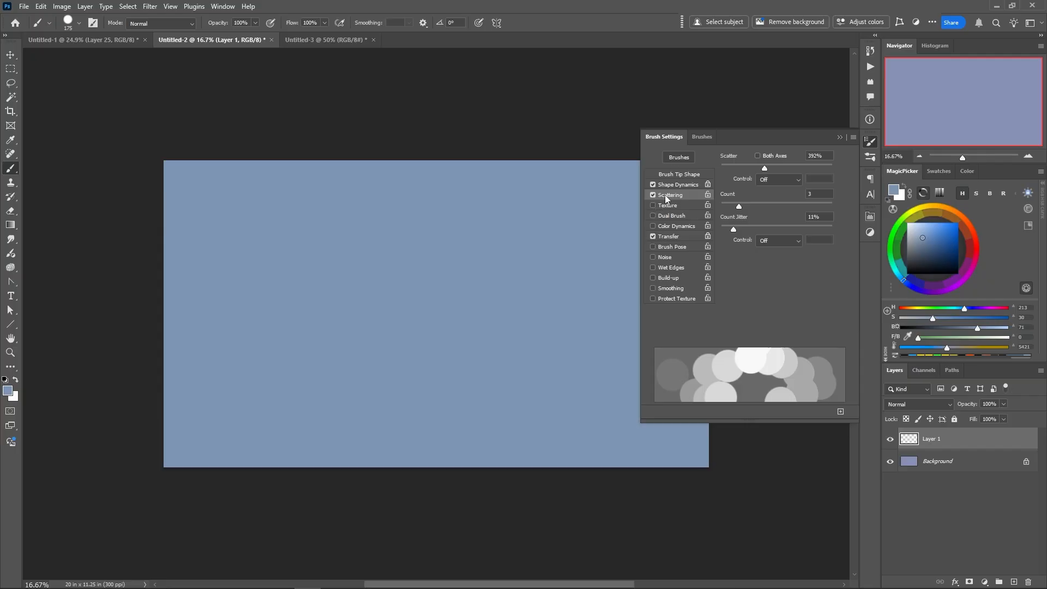
{"action": "left_click", "coordinate": [667, 174]}
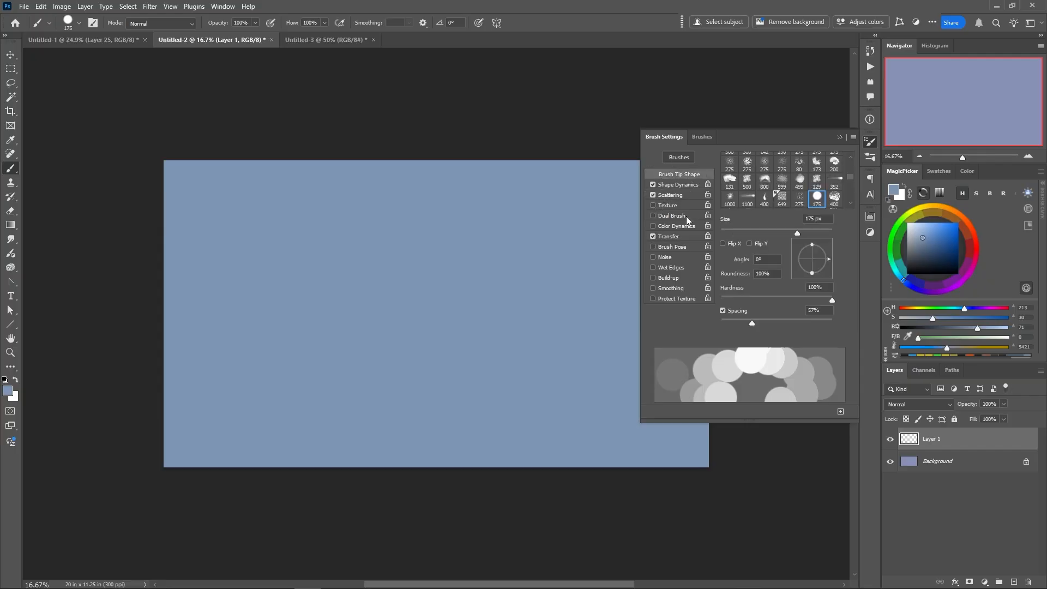
{"action": "left_click", "coordinate": [780, 298]}
{"action": "left_click", "coordinate": [650, 123]}
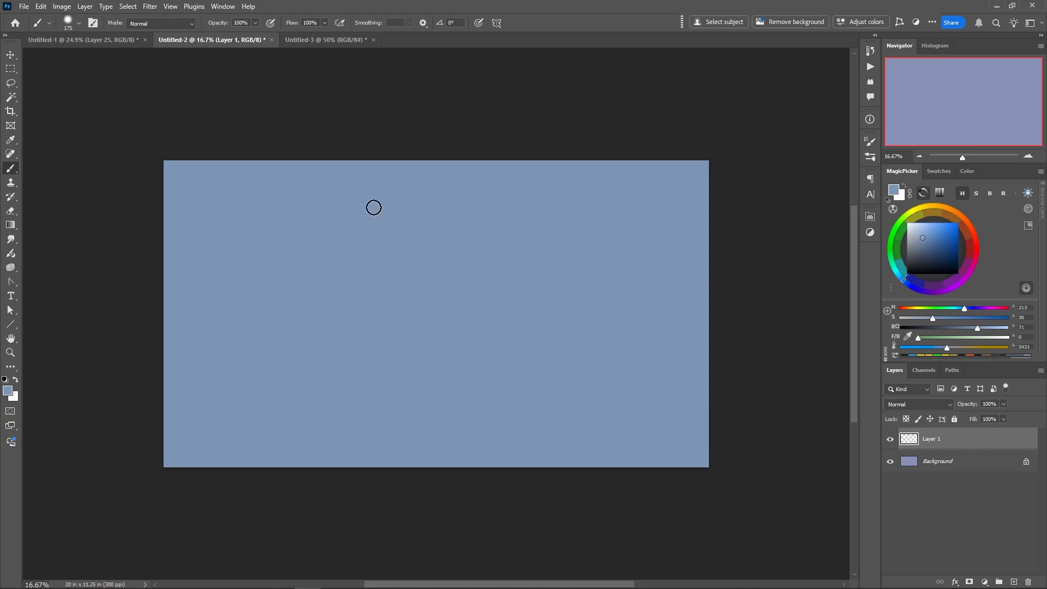
Pick a pale lavender of hue 248, saturation 13 and brightness 70, and brush scattered cloud dabs right of centre on Layer 1
{"action": "left_click", "coordinate": [917, 229]}
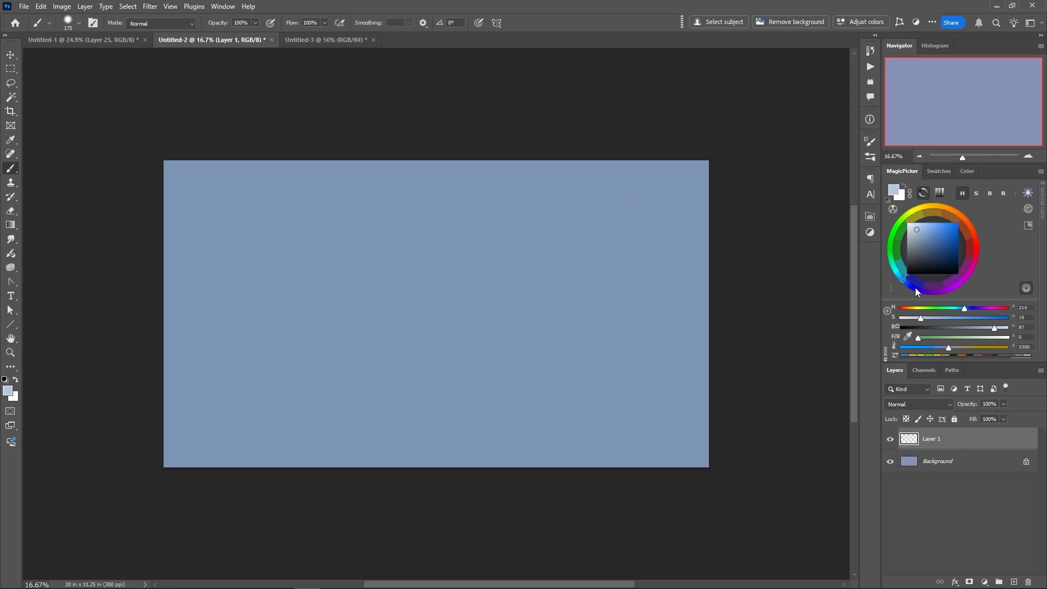
{"action": "left_click", "coordinate": [916, 289]}
{"action": "left_click", "coordinate": [915, 236]}
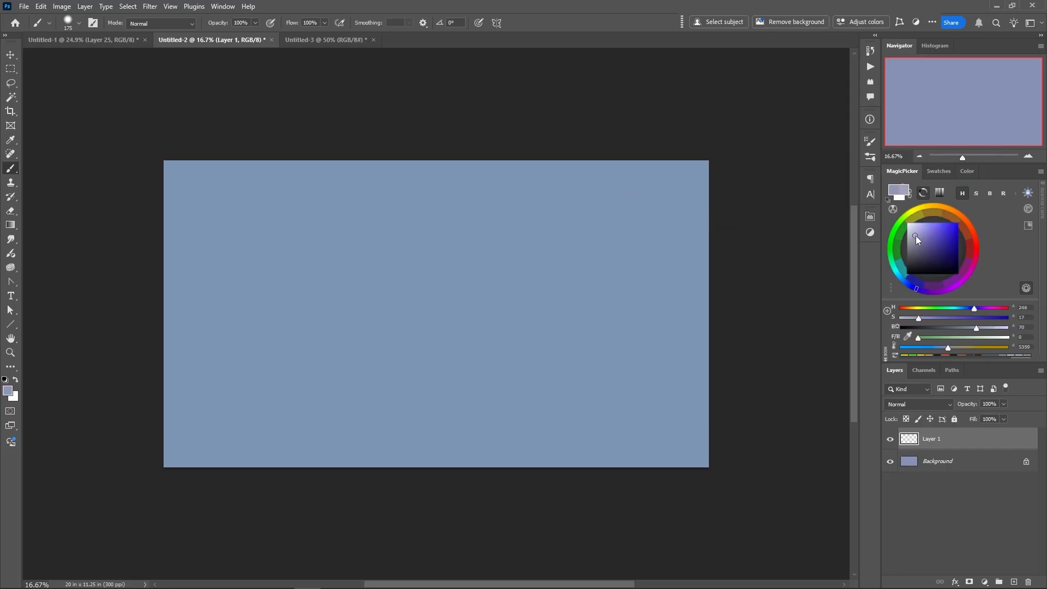
{"action": "left_click", "coordinate": [914, 238]}
{"action": "mouse_move", "coordinate": [682, 222]}
{"action": "left_mouse_down"}
{"action": "mouse_move", "coordinate": [662, 237]}
{"action": "mouse_move", "coordinate": [608, 246]}
{"action": "mouse_move", "coordinate": [581, 283]}
{"action": "mouse_move", "coordinate": [609, 300]}
{"action": "mouse_move", "coordinate": [480, 293]}
{"action": "left_mouse_up"}
Reduce the brush size to 130 px and extend and fill in the cloud toward the canvas centre
{"action": "right_click", "coordinate": [585, 298]}
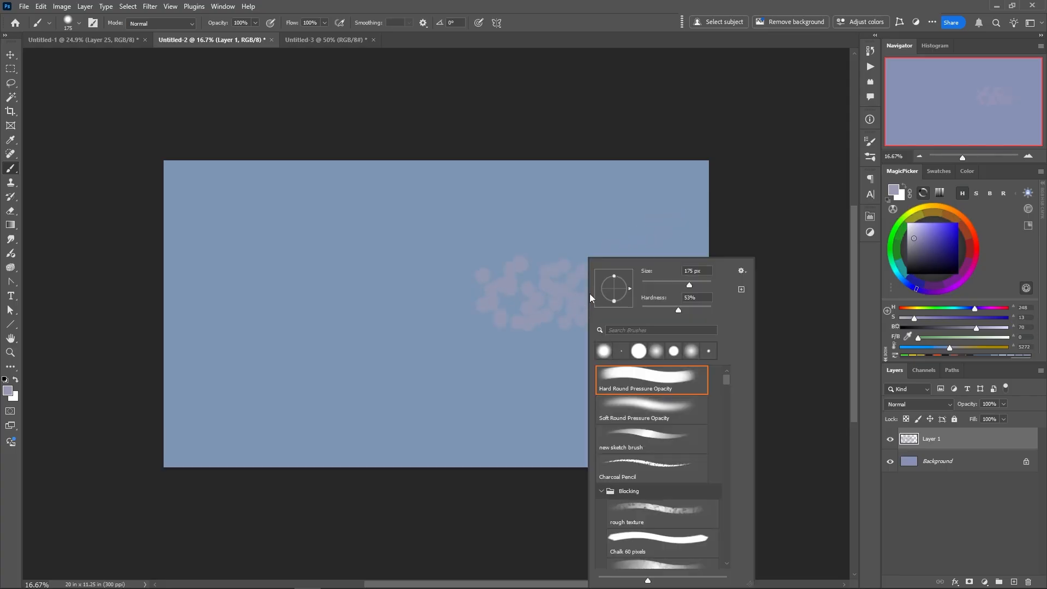
{"action": "left_click_drag", "start_coordinate": [689, 285], "coordinate": [682, 285]}
{"action": "left_click", "coordinate": [555, 299]}
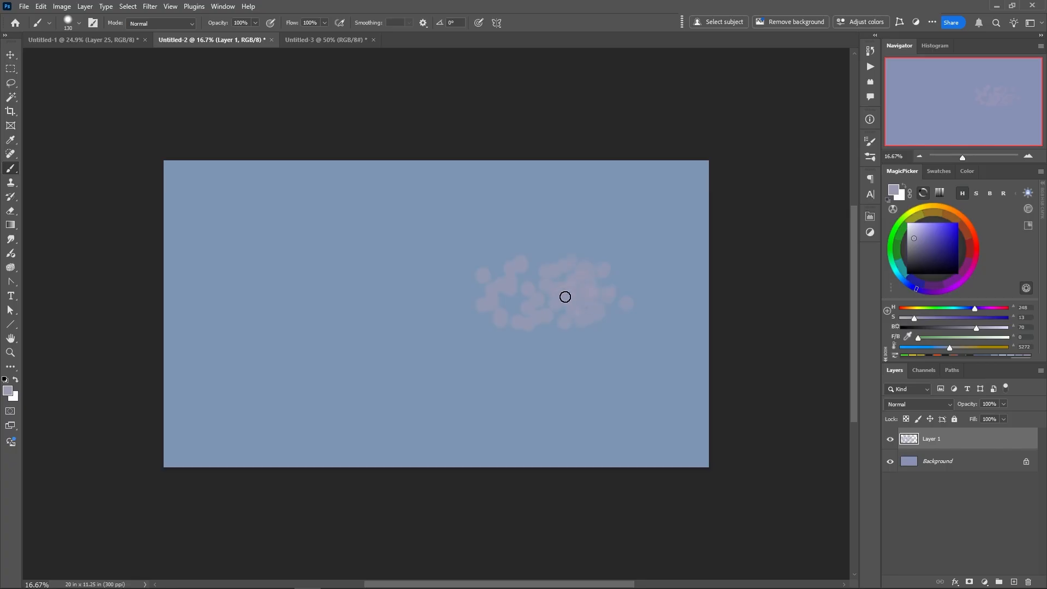
{"action": "mouse_move", "coordinate": [545, 280]}
{"action": "left_mouse_down"}
{"action": "mouse_move", "coordinate": [501, 285]}
{"action": "mouse_move", "coordinate": [502, 296]}
{"action": "mouse_move", "coordinate": [384, 292]}
{"action": "left_mouse_up"}
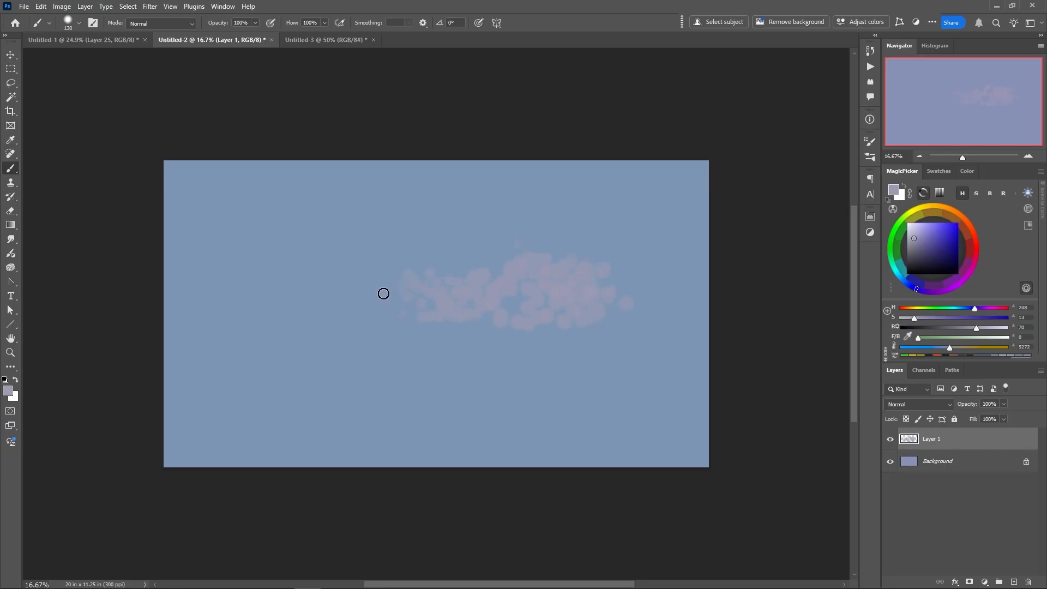
{"action": "mouse_move", "coordinate": [520, 295]}
{"action": "left_mouse_down"}
{"action": "mouse_move", "coordinate": [487, 286]}
{"action": "mouse_move", "coordinate": [486, 296]}
{"action": "mouse_move", "coordinate": [556, 300]}
{"action": "mouse_move", "coordinate": [491, 268]}
{"action": "mouse_move", "coordinate": [450, 277]}
{"action": "mouse_move", "coordinate": [581, 309]}
{"action": "mouse_move", "coordinate": [486, 310]}
{"action": "mouse_move", "coordinate": [534, 320]}
{"action": "mouse_move", "coordinate": [598, 313]}
{"action": "mouse_move", "coordinate": [609, 382]}
{"action": "mouse_move", "coordinate": [449, 340]}
{"action": "mouse_move", "coordinate": [446, 305]}
{"action": "mouse_move", "coordinate": [397, 306]}
{"action": "mouse_move", "coordinate": [455, 310]}
{"action": "left_mouse_up"}
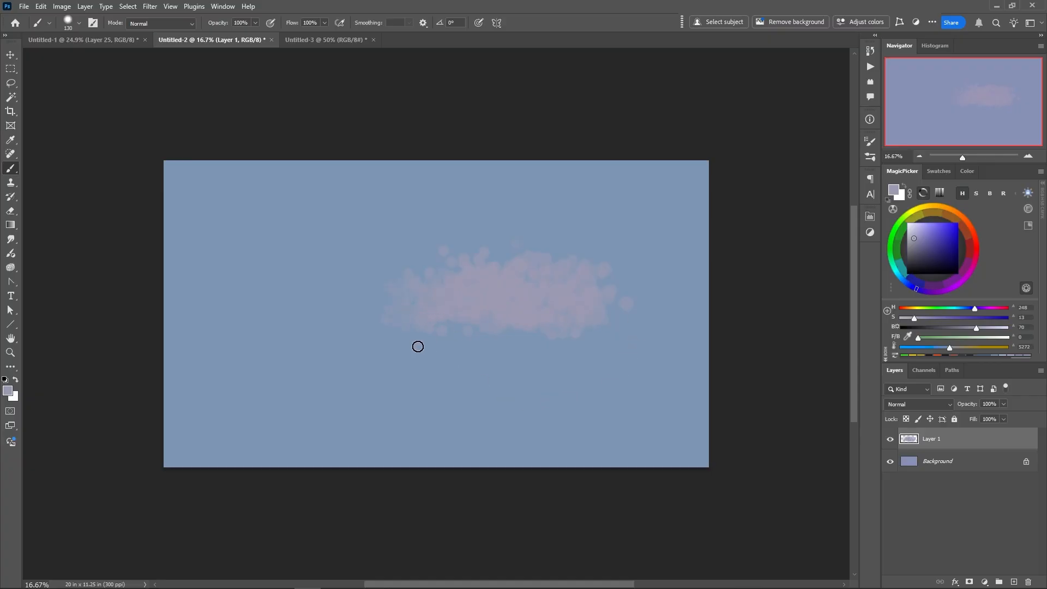
Squash the cloud on Layer 1 to about 61% height with Free Transform and move it up and right
{"action": "right_click", "coordinate": [431, 342]}
{"action": "left_click", "coordinate": [406, 317]}
{"action": "left_click", "coordinate": [407, 276]}
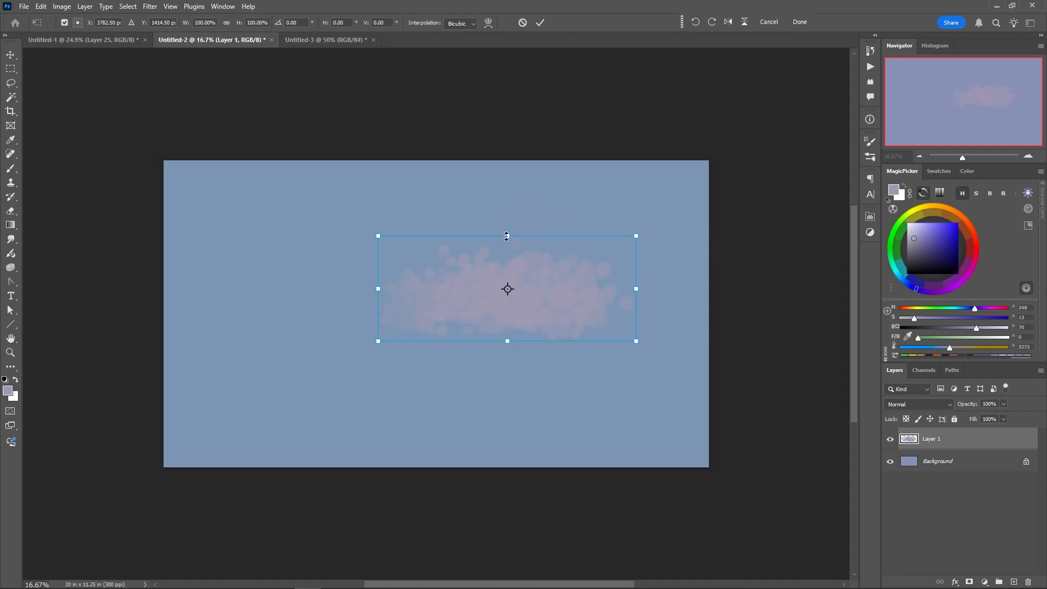
{"action": "left_click_drag", "start_coordinate": [506, 236], "coordinate": [506, 277]}
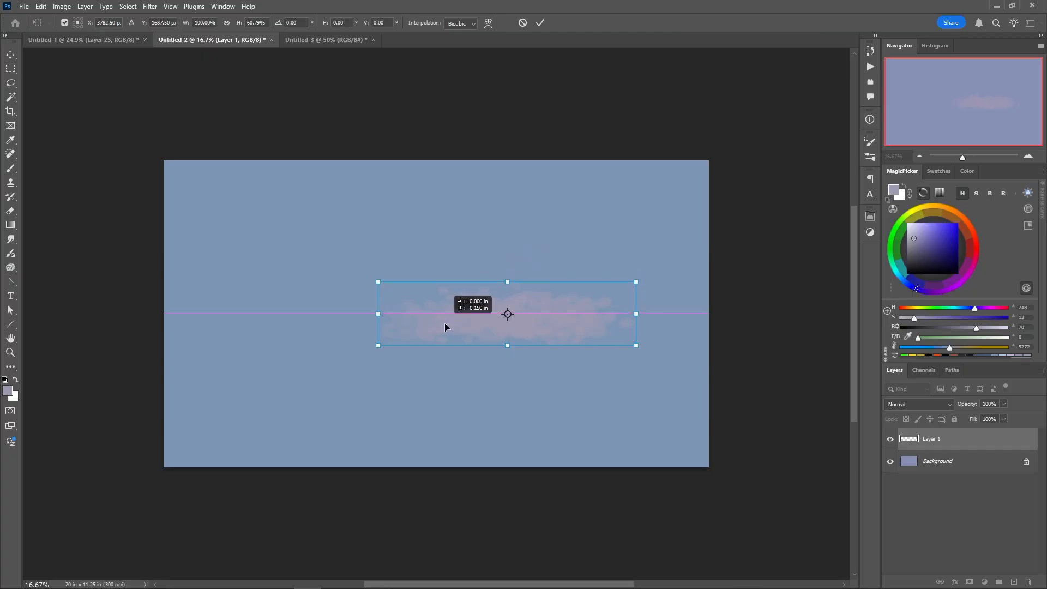
{"action": "left_click_drag", "start_coordinate": [447, 325], "coordinate": [505, 284]}
{"action": "key", "text": "Return"}
Add a layer above Layer 1 and brush a broad scattered cloud across the left half of the canvas
{"action": "key", "text": "b"}
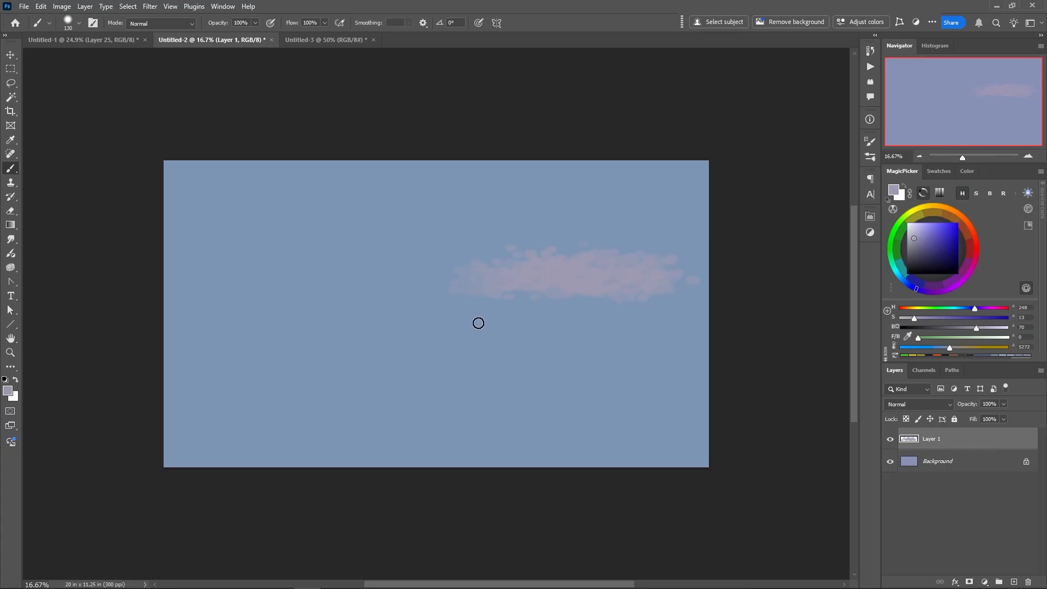
{"action": "left_click", "coordinate": [1014, 581]}
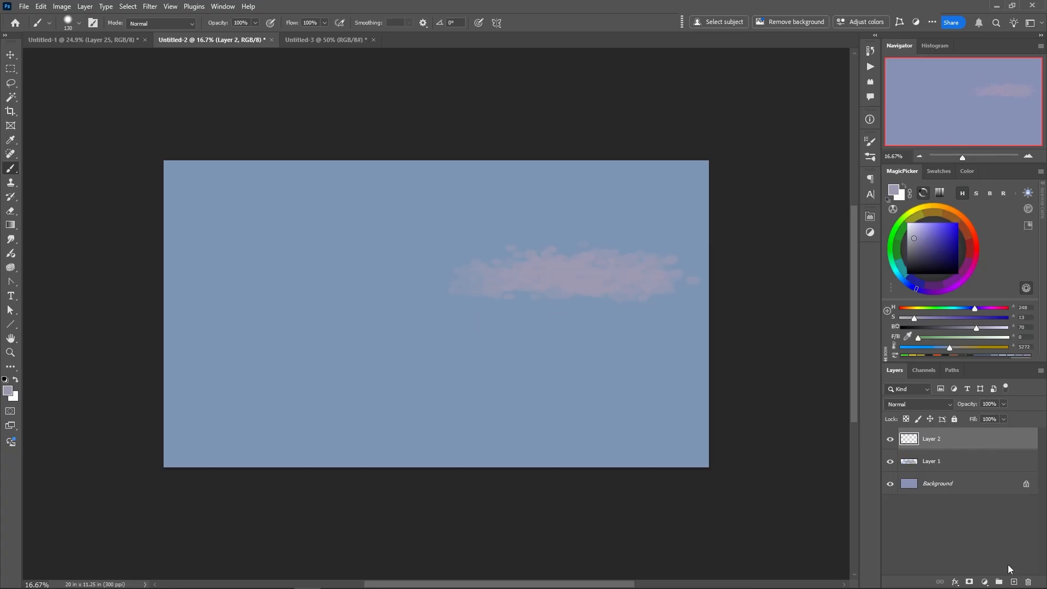
{"action": "mouse_move", "coordinate": [276, 292]}
{"action": "left_mouse_down"}
{"action": "mouse_move", "coordinate": [251, 264]}
{"action": "mouse_move", "coordinate": [289, 275]}
{"action": "mouse_move", "coordinate": [308, 300]}
{"action": "mouse_move", "coordinate": [396, 291]}
{"action": "mouse_move", "coordinate": [370, 317]}
{"action": "mouse_move", "coordinate": [301, 321]}
{"action": "mouse_move", "coordinate": [233, 319]}
{"action": "mouse_move", "coordinate": [245, 290]}
{"action": "mouse_move", "coordinate": [202, 288]}
{"action": "mouse_move", "coordinate": [329, 333]}
{"action": "mouse_move", "coordinate": [306, 343]}
{"action": "mouse_move", "coordinate": [504, 346]}
{"action": "mouse_move", "coordinate": [281, 348]}
{"action": "mouse_move", "coordinate": [252, 338]}
{"action": "mouse_move", "coordinate": [312, 322]}
{"action": "left_mouse_up"}
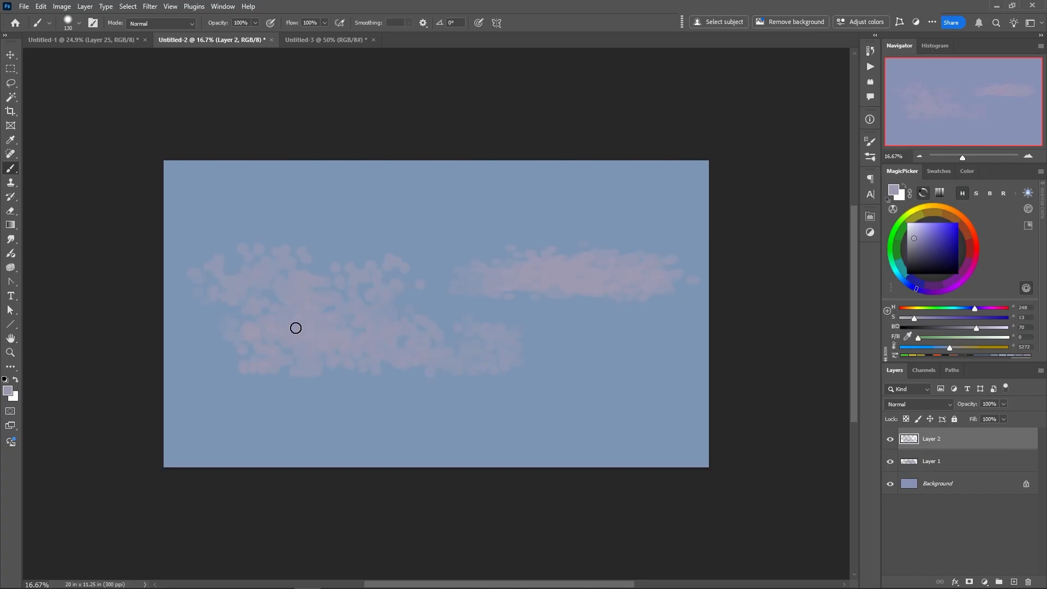
Transform the new left cloud, squashing it from above to about 59% of its height
{"action": "right_click", "coordinate": [314, 331]}
{"action": "left_click", "coordinate": [287, 307]}
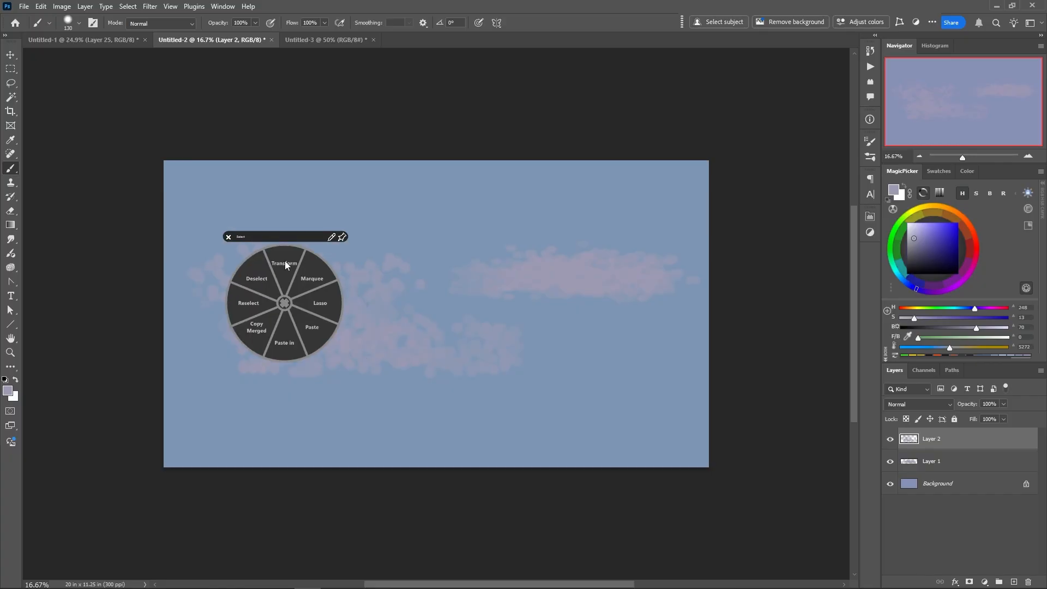
{"action": "left_click", "coordinate": [302, 275]}
{"action": "left_click_drag", "start_coordinate": [355, 237], "coordinate": [355, 296]}
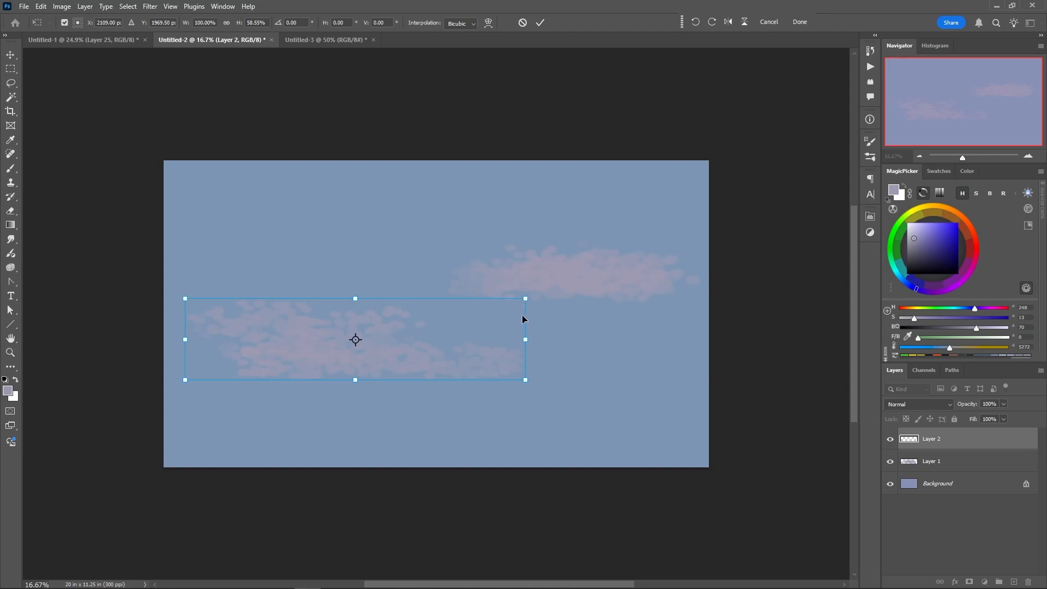
Distort the left cloud so it tapers toward the right, and move it up into the canvas's upper-left area
{"action": "left_click_drag", "start_coordinate": [525, 300], "coordinate": [526, 339]}
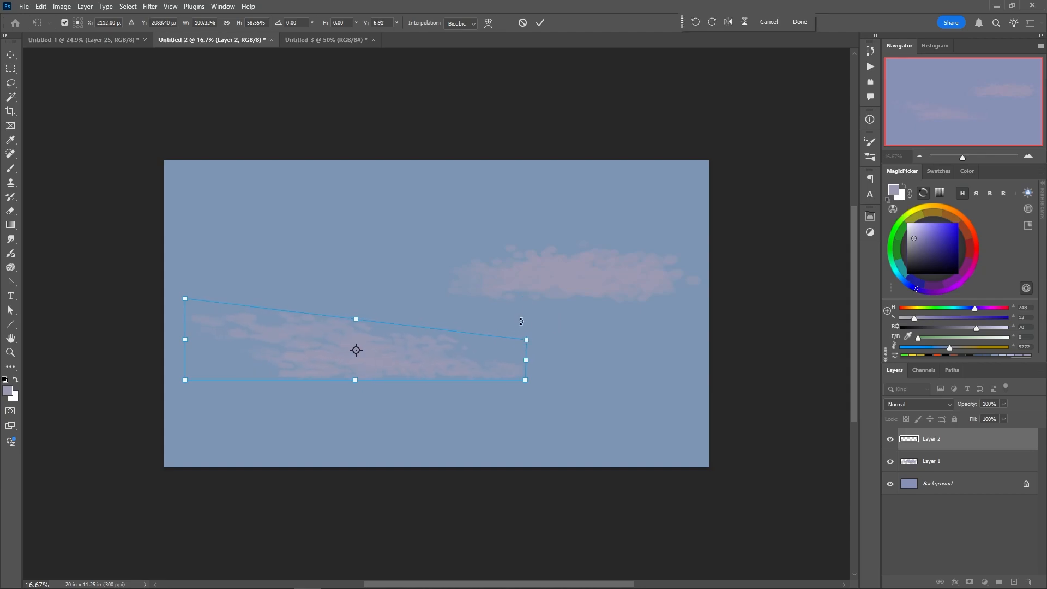
{"action": "left_click_drag", "start_coordinate": [188, 296], "coordinate": [182, 261]}
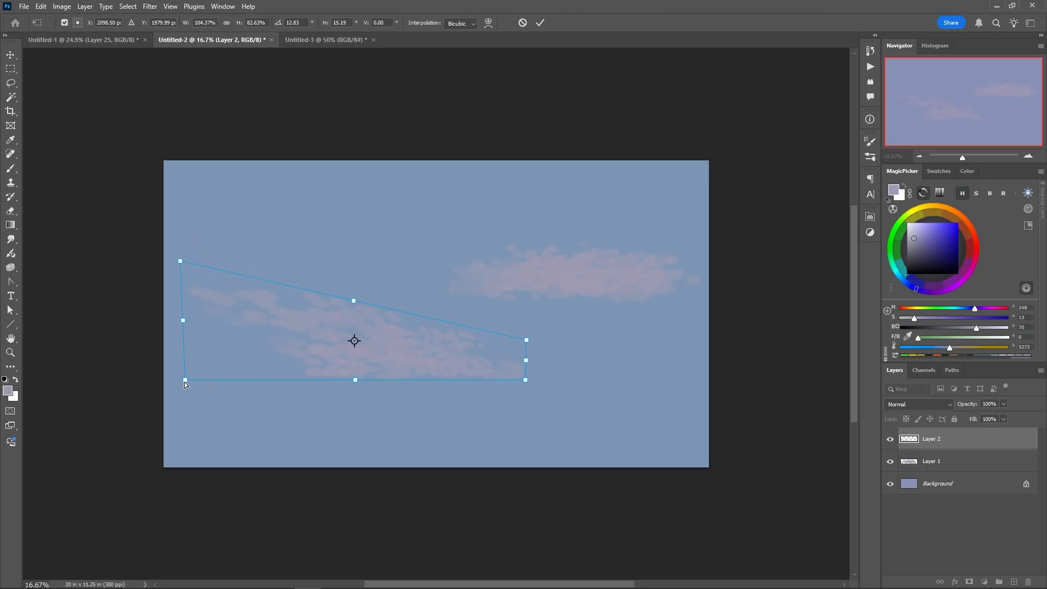
{"action": "left_click_drag", "start_coordinate": [185, 379], "coordinate": [183, 428]}
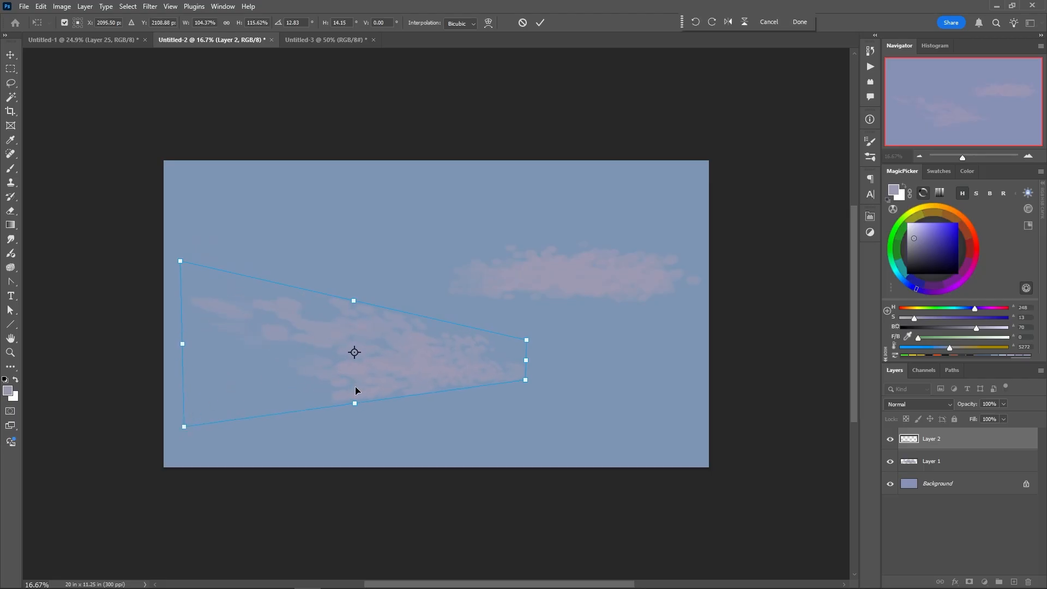
{"action": "left_click_drag", "start_coordinate": [356, 392], "coordinate": [315, 278]}
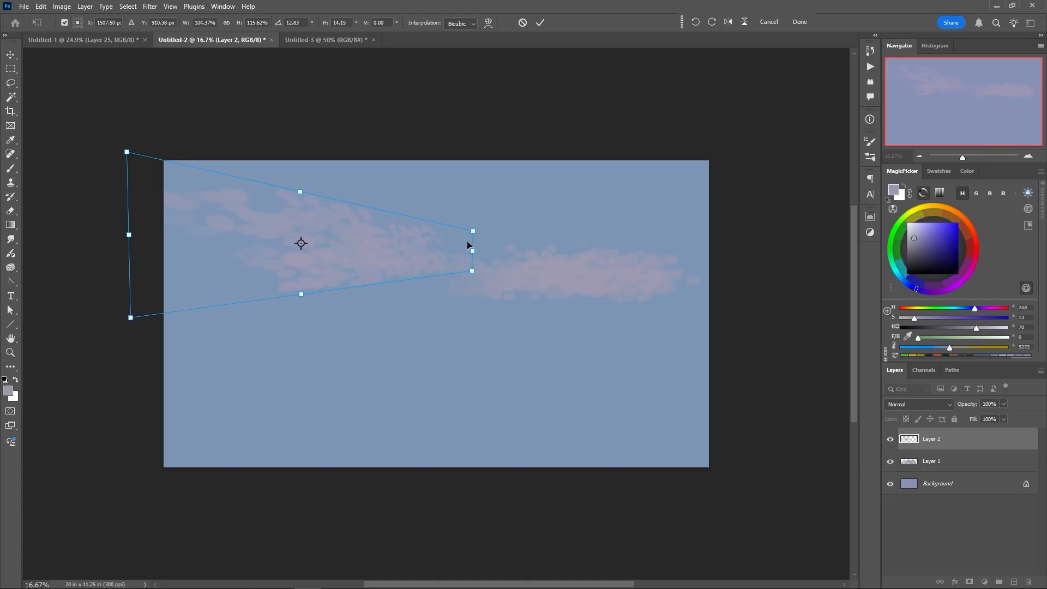
{"action": "left_click_drag", "start_coordinate": [472, 232], "coordinate": [473, 224]}
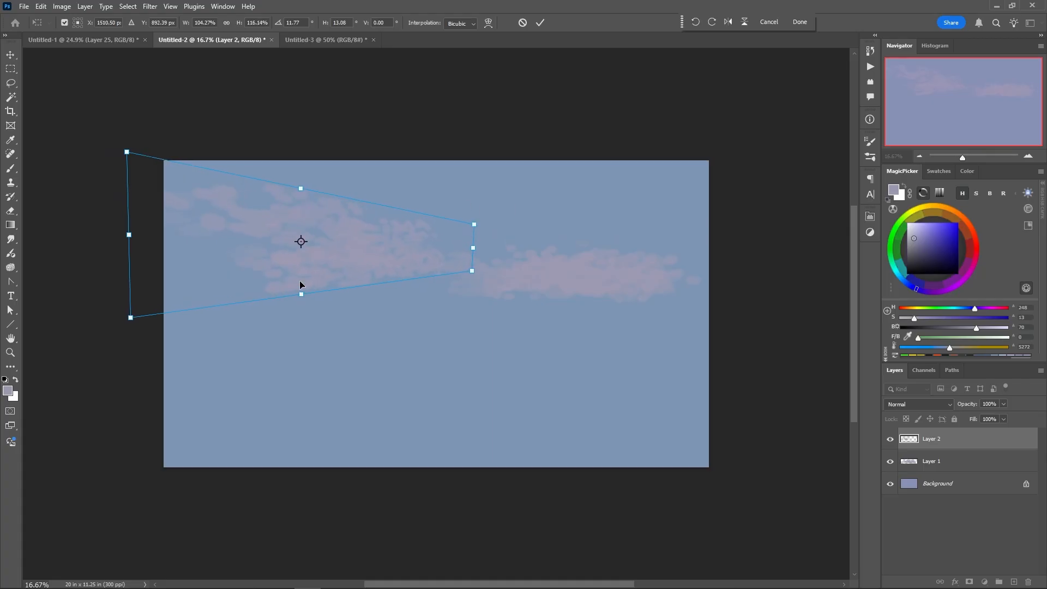
{"action": "key", "text": "Return"}
Erase and soften the underside of the left cloud with a 464 px soft eraser
{"action": "right_click", "coordinate": [337, 290]}
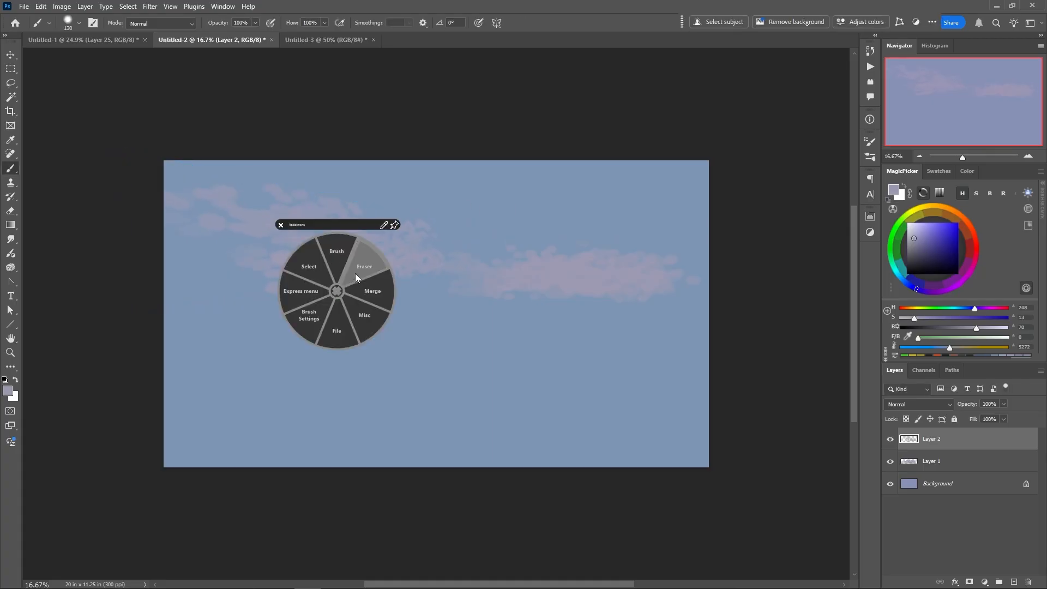
{"action": "left_click", "coordinate": [356, 278]}
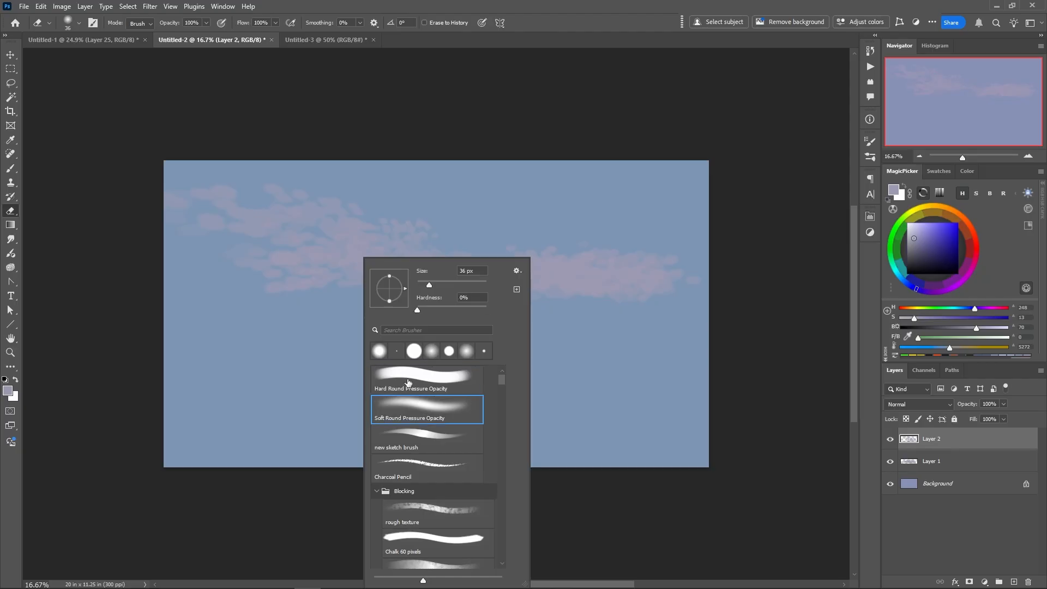
{"action": "left_click_drag", "start_coordinate": [442, 282], "coordinate": [480, 286]}
{"action": "left_click", "coordinate": [208, 304]}
{"action": "mouse_move", "coordinate": [482, 292]}
{"action": "left_mouse_down"}
{"action": "mouse_move", "coordinate": [160, 297]}
{"action": "mouse_move", "coordinate": [394, 305]}
{"action": "mouse_move", "coordinate": [417, 291]}
{"action": "mouse_move", "coordinate": [212, 287]}
{"action": "mouse_move", "coordinate": [396, 377]}
{"action": "left_mouse_up"}
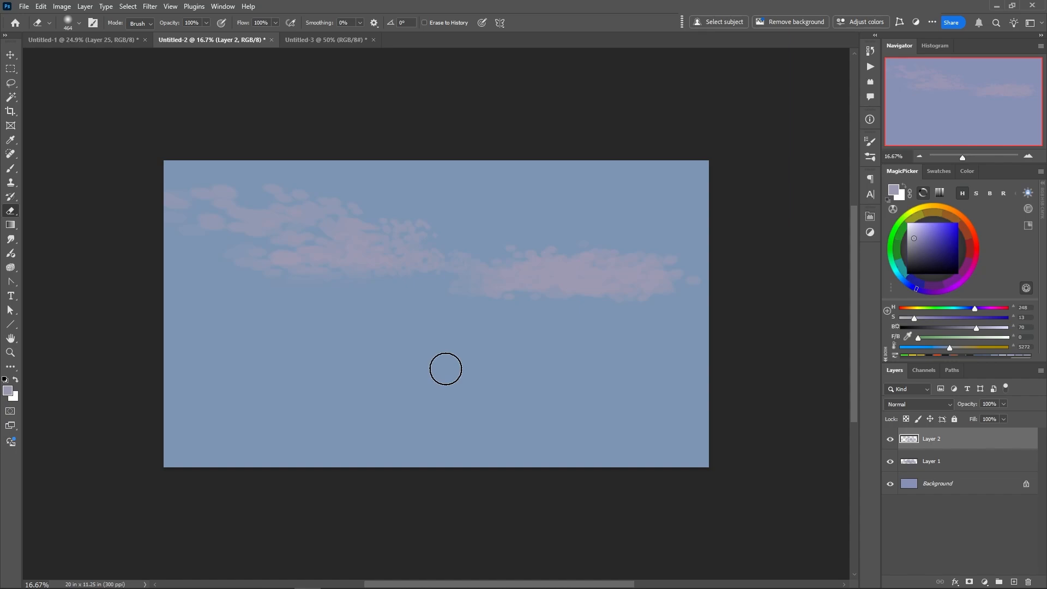
Target the Background layer, sample the sky colour with the brush, and choose a darker blue of saturation 46 and brightness 55
{"action": "left_click", "coordinate": [909, 485]}
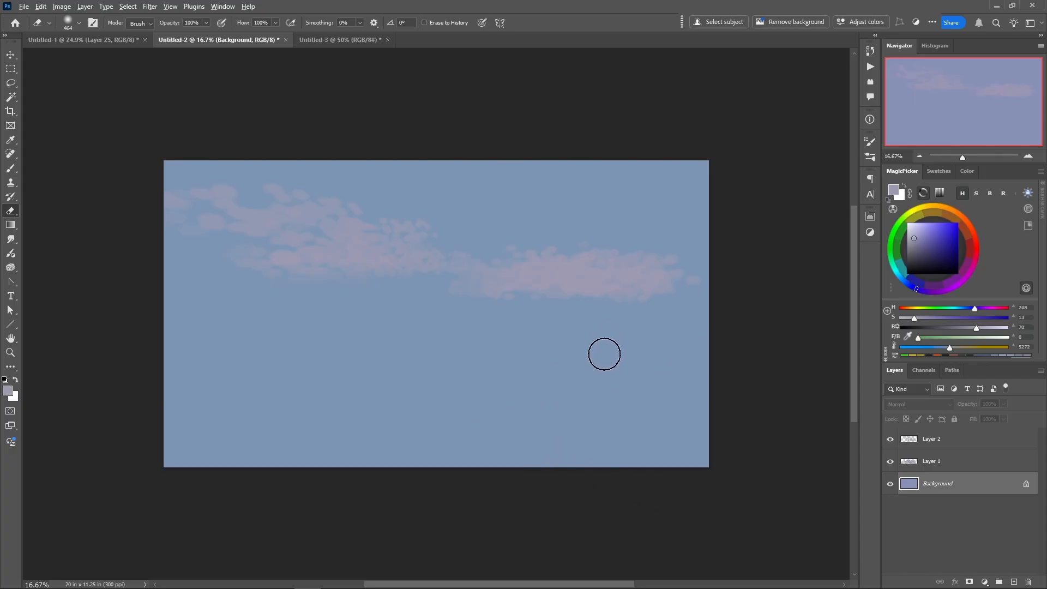
{"action": "right_click", "coordinate": [599, 365]}
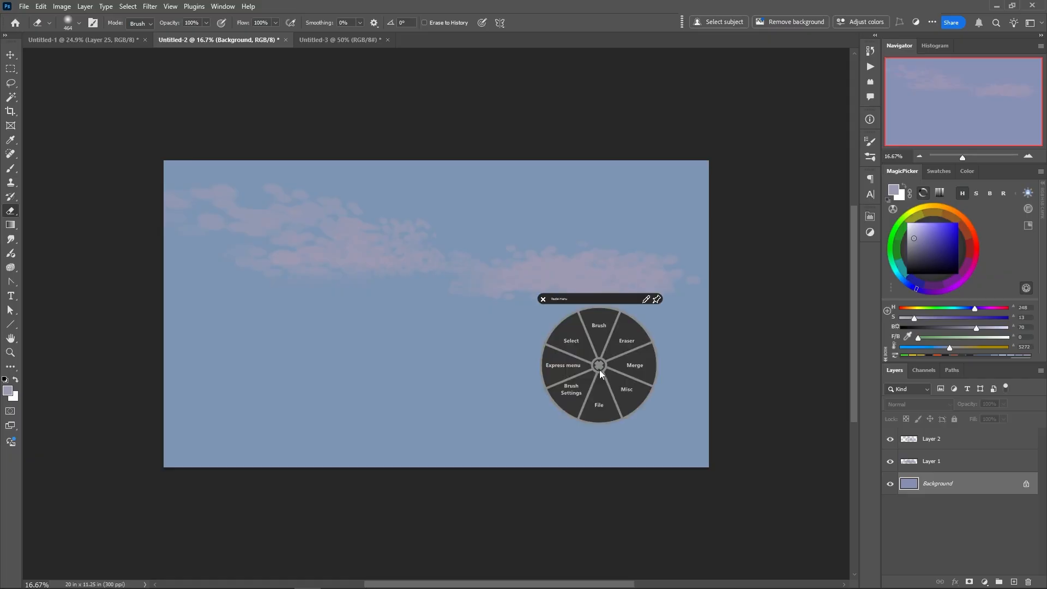
{"action": "left_click", "coordinate": [600, 335]}
{"action": "left_click", "coordinate": [603, 344], "text": "alt"}
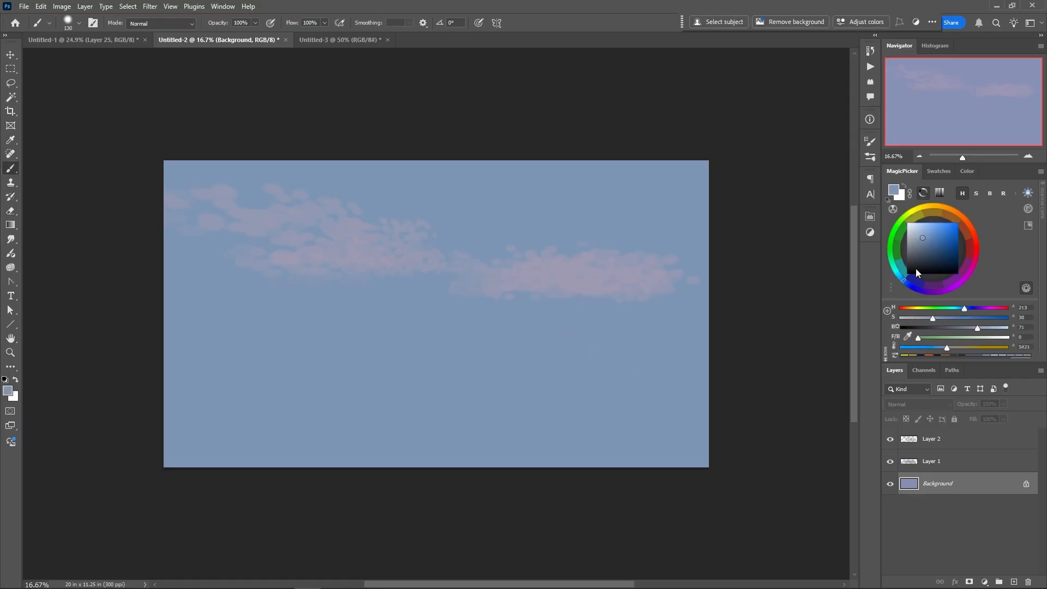
{"action": "left_click", "coordinate": [930, 246]}
{"action": "left_click", "coordinate": [908, 284]}
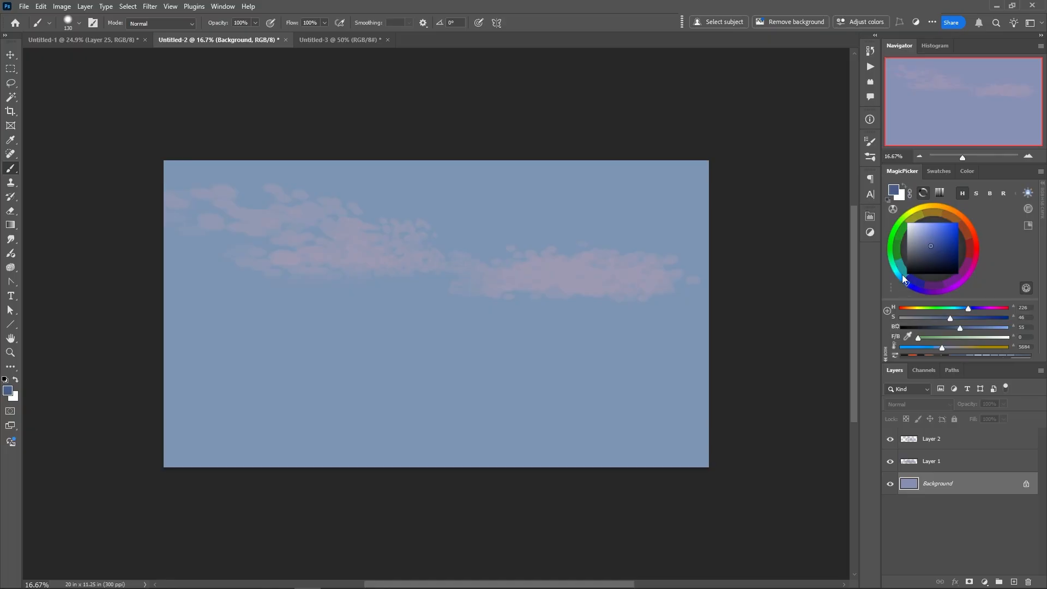
Set the Gradient tool to the reflected style, try a downward gradient in Multiply mode on the Background, and undo it
{"action": "left_click", "coordinate": [11, 225]}
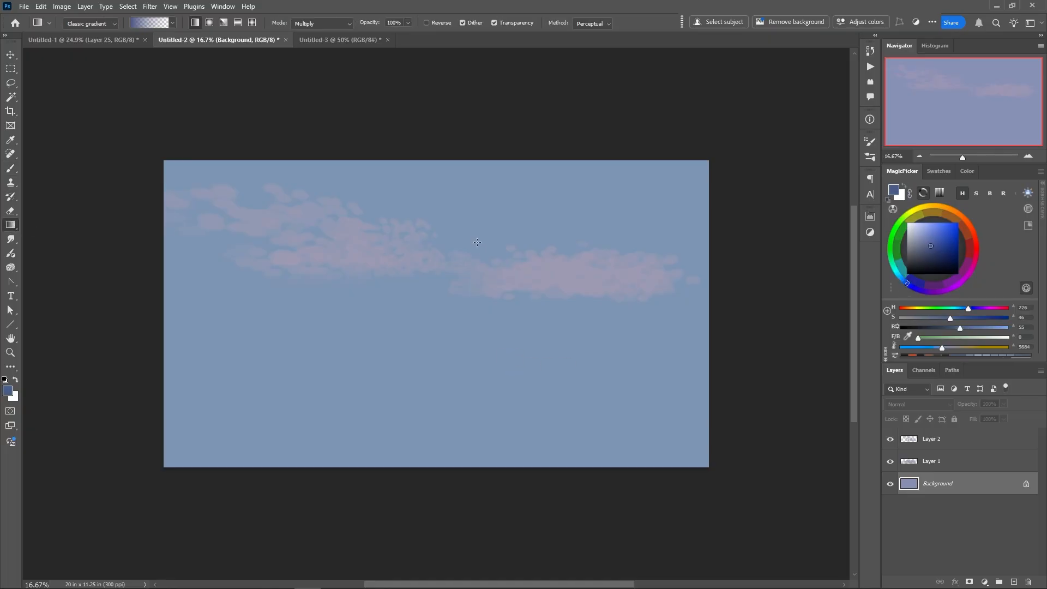
{"action": "left_click", "coordinate": [235, 23]}
{"action": "left_click_drag", "start_coordinate": [501, 229], "coordinate": [488, 377]}
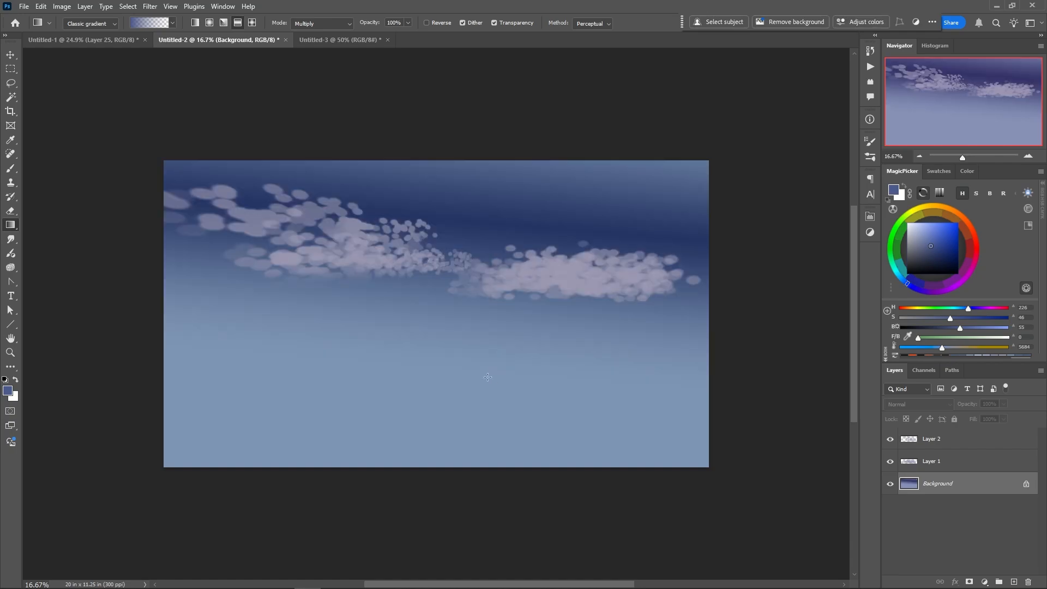
{"action": "key", "text": "ctrl+z"}
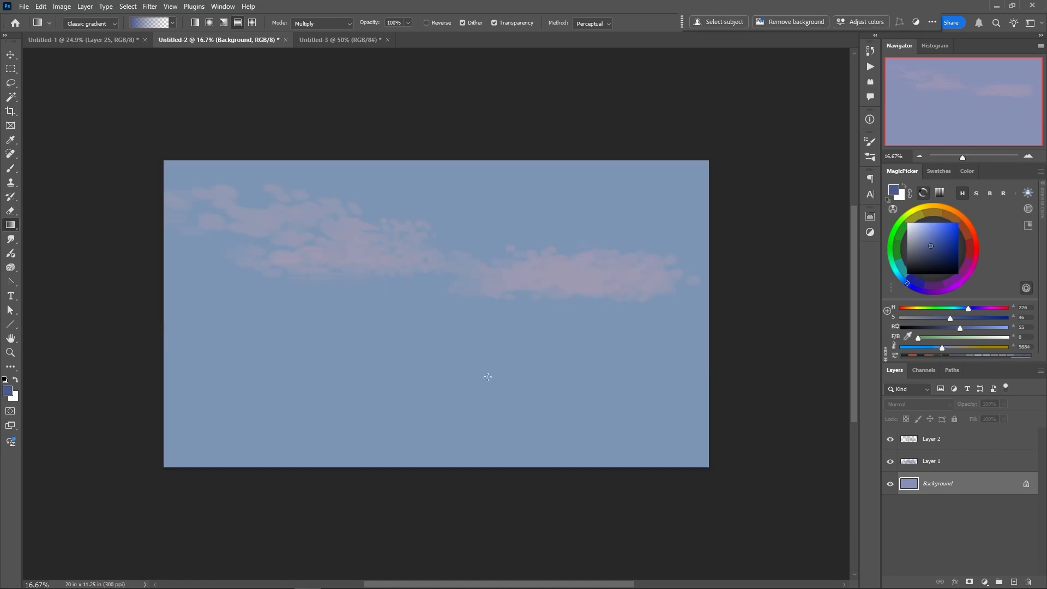
Reverse the gradient and draw it downward from the upper sky to just below the clouds on the Background layer
{"action": "left_click", "coordinate": [425, 23]}
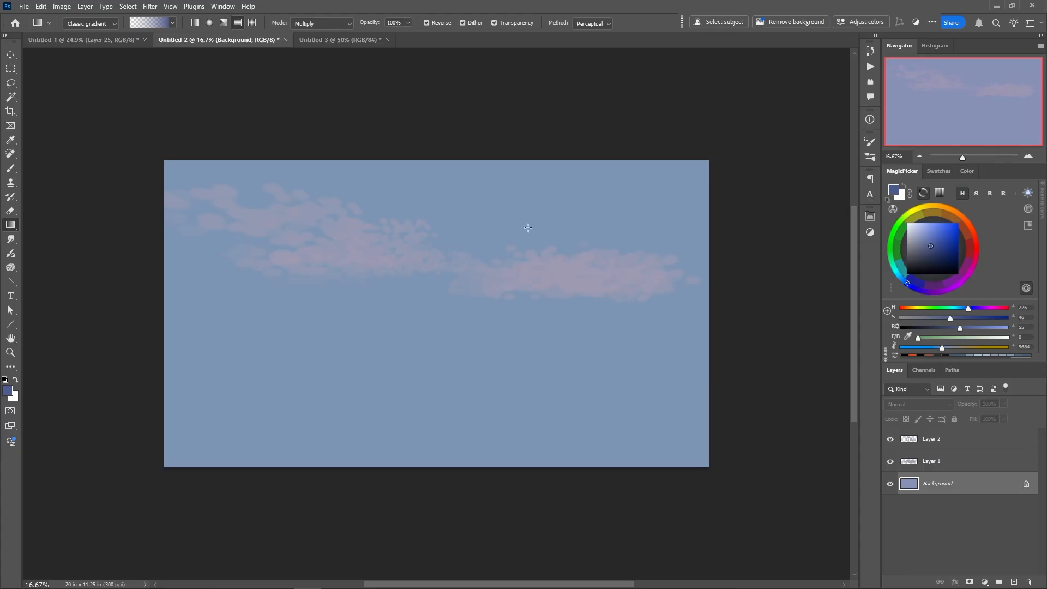
{"action": "left_click_drag", "start_coordinate": [534, 229], "coordinate": [526, 334]}
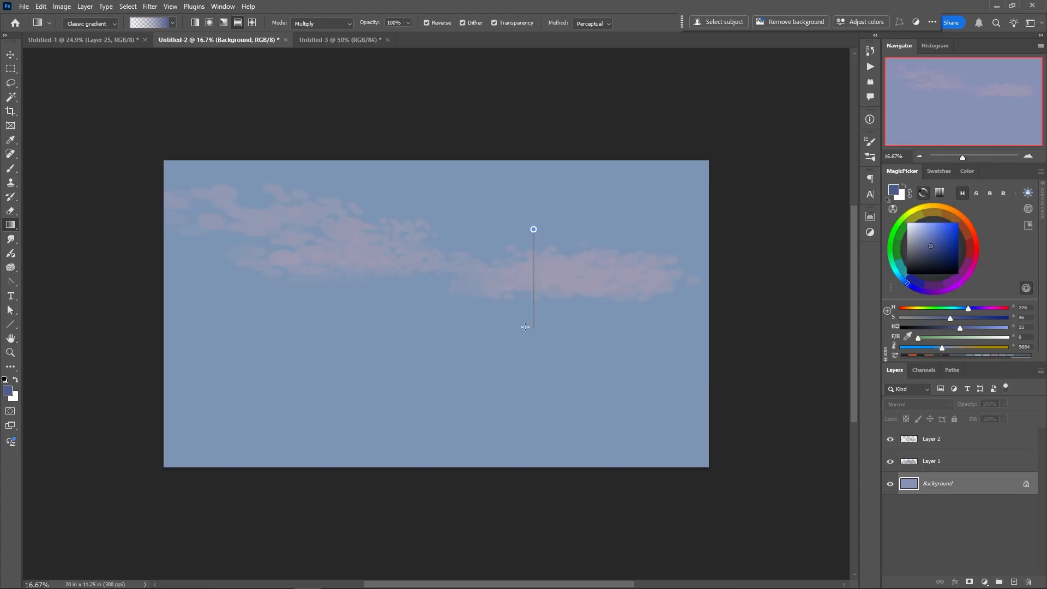
{"action": "left_click_drag", "start_coordinate": [525, 308], "coordinate": [526, 309]}
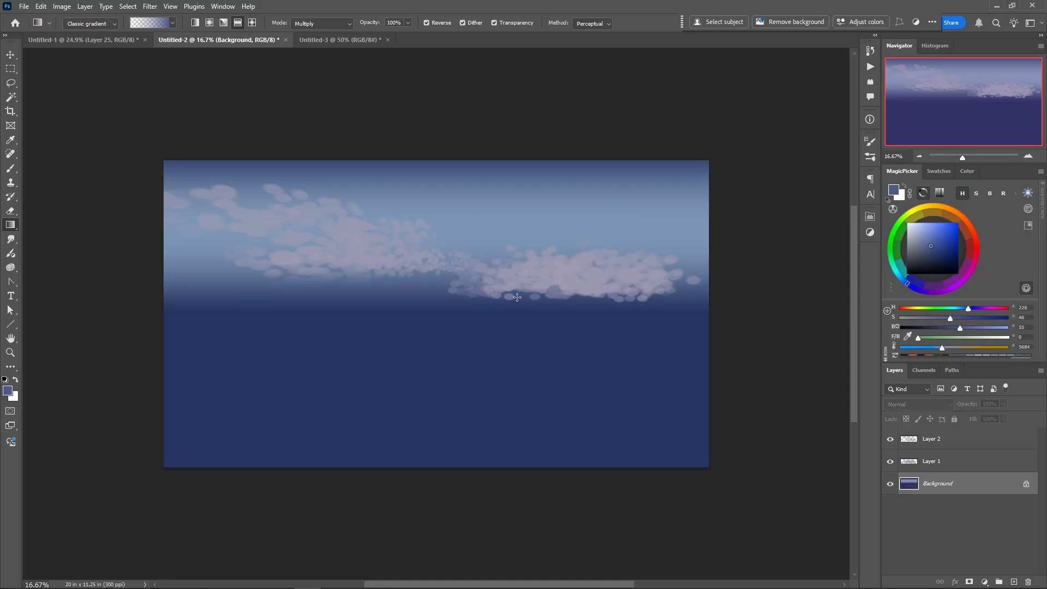
Add an empty layer directly above the Background, and move the two clouds outward and upward toward the canvas's upper corners
{"action": "left_click", "coordinate": [1013, 582]}
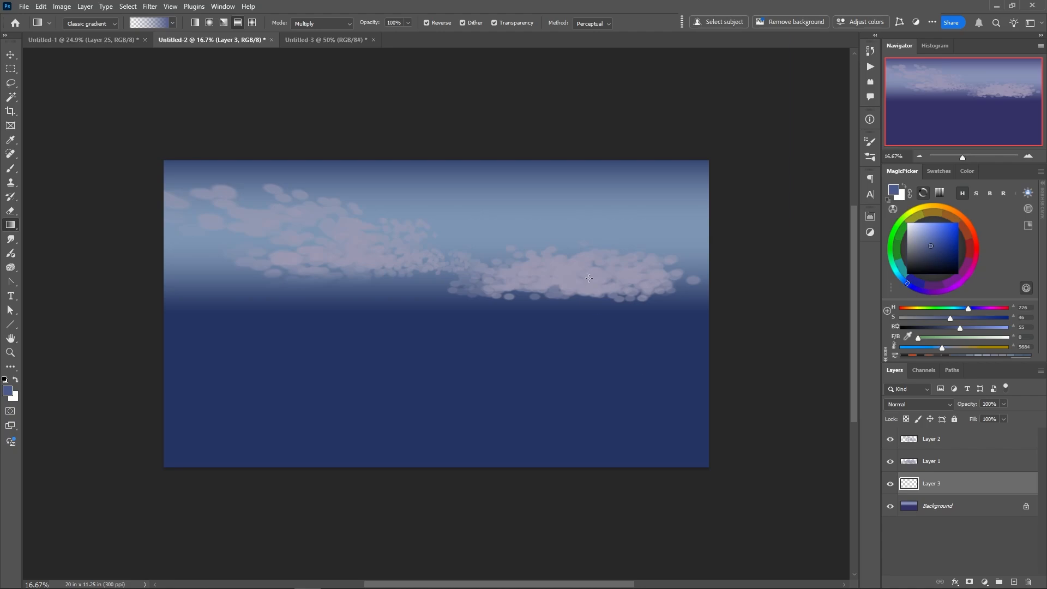
{"action": "left_click_drag", "start_coordinate": [587, 285], "coordinate": [630, 249]}
{"action": "left_click", "coordinate": [346, 256], "text": "ctrl"}
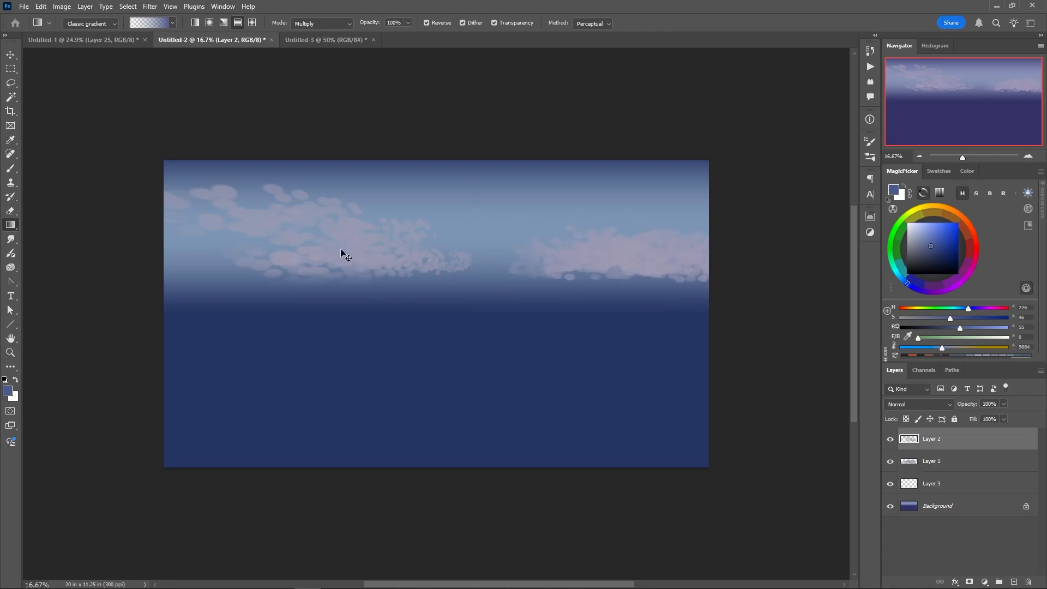
{"action": "left_click_drag", "start_coordinate": [341, 249], "coordinate": [284, 203]}
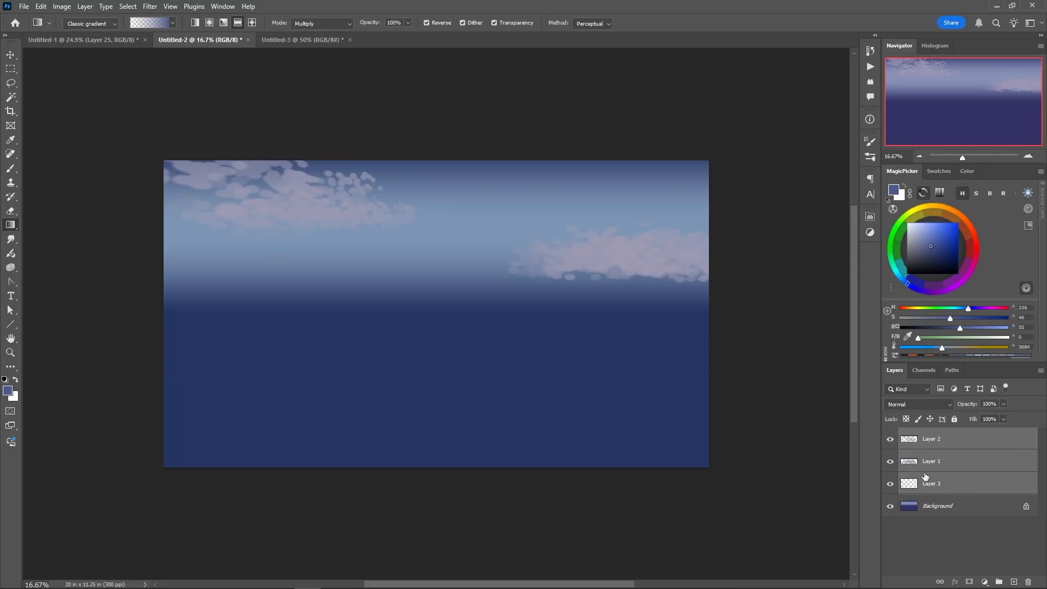
{"action": "double_click", "coordinate": [929, 440]}
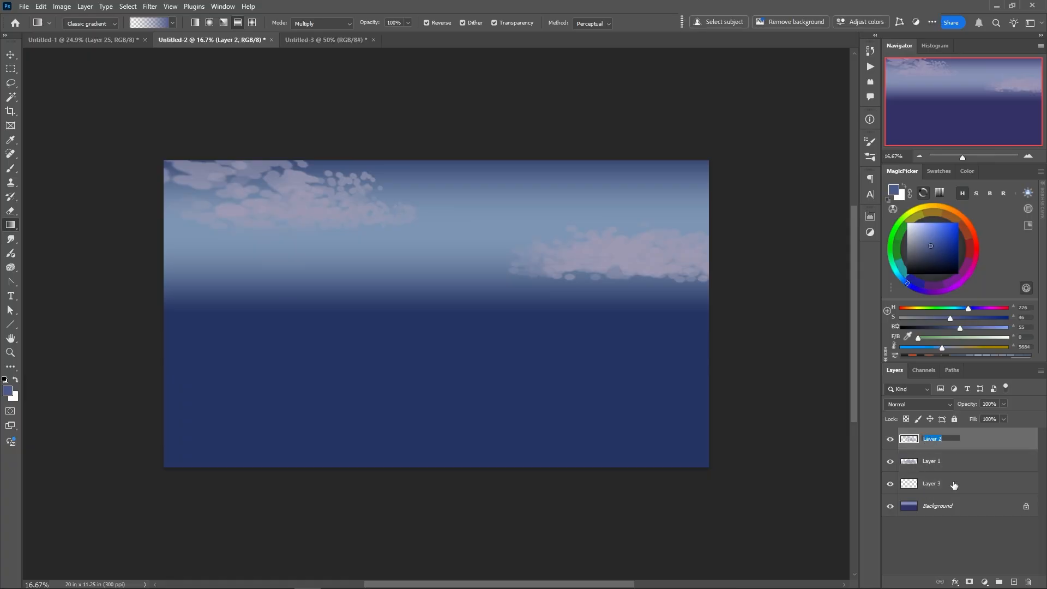
{"action": "left_click", "coordinate": [930, 464]}
{"action": "left_click", "coordinate": [927, 467]}
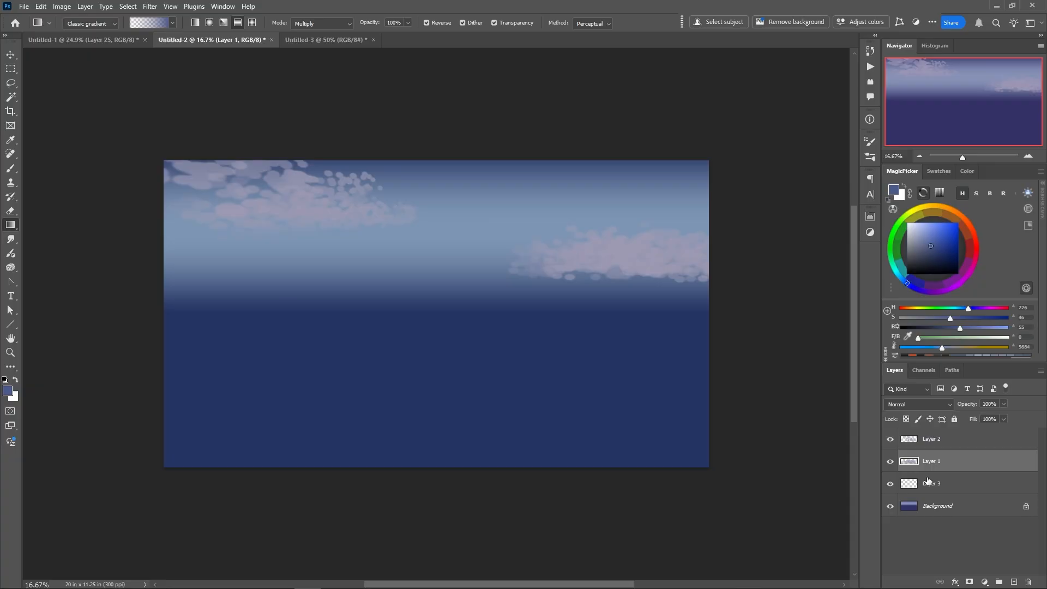
Rename Layer 2 as Cloud 1 and Layer 1 as Cloud 2
{"action": "double_click", "coordinate": [930, 439]}
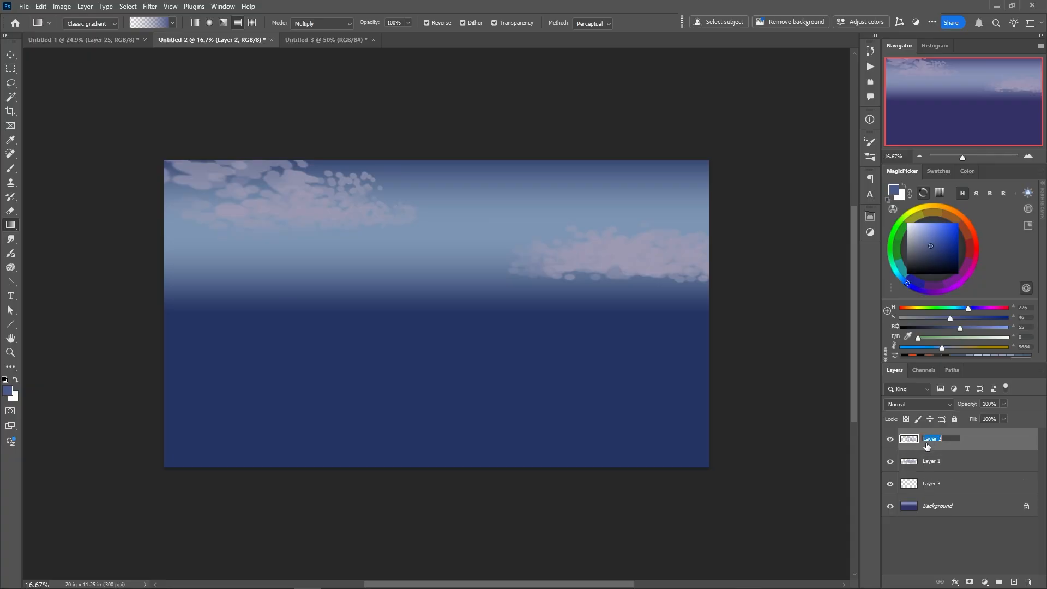
{"action": "type", "text": "Cloud 1"}
{"action": "key", "text": "Return"}
{"action": "double_click", "coordinate": [930, 462]}
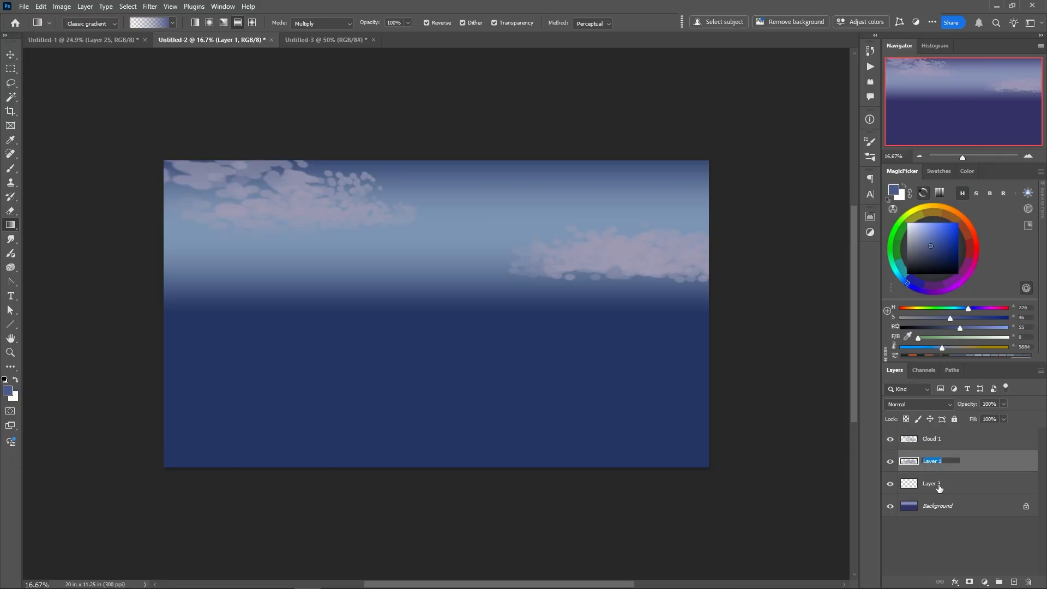
{"action": "type", "text": "Cloud 2"}
{"action": "key", "text": "Return"}
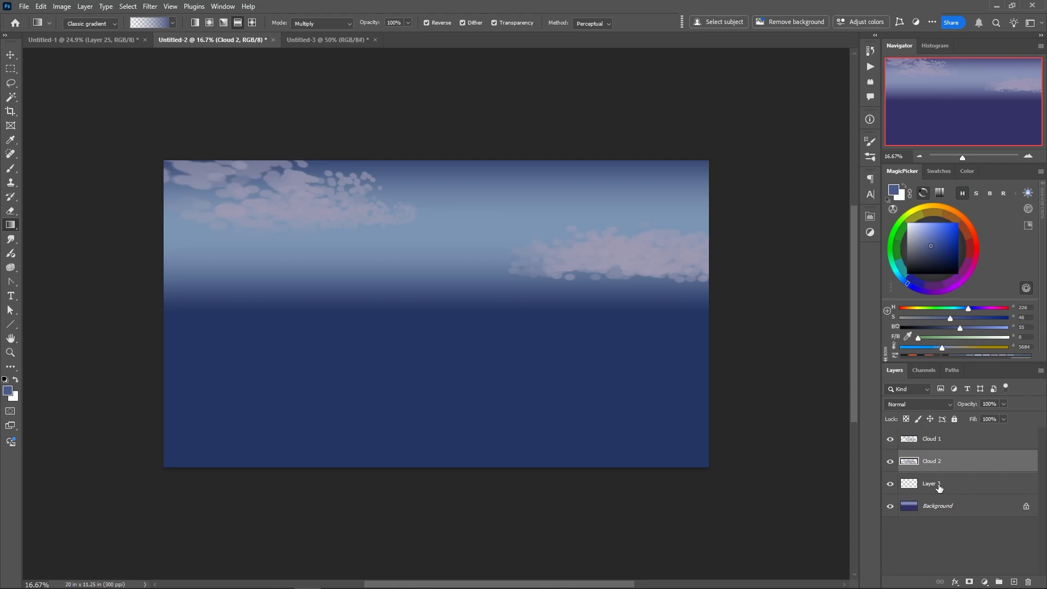
Move the empty Layer 3 to the top of the layer stack, and make Cloud 1 the active layer
{"action": "left_click", "coordinate": [890, 483]}
{"action": "left_click_drag", "start_coordinate": [913, 485], "coordinate": [898, 431]}
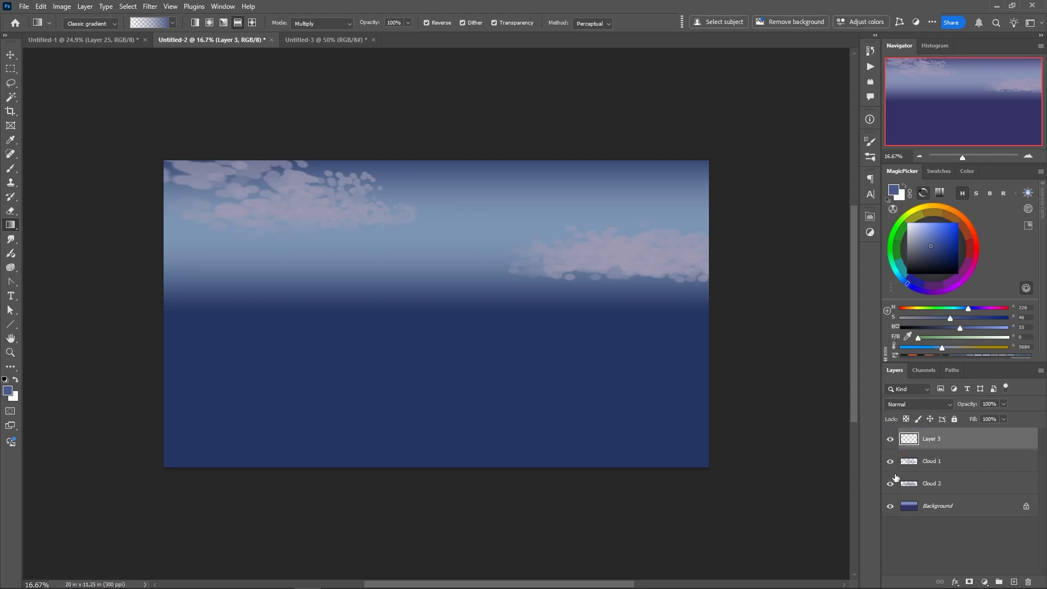
{"action": "left_click", "coordinate": [908, 507]}
{"action": "left_click", "coordinate": [909, 463]}
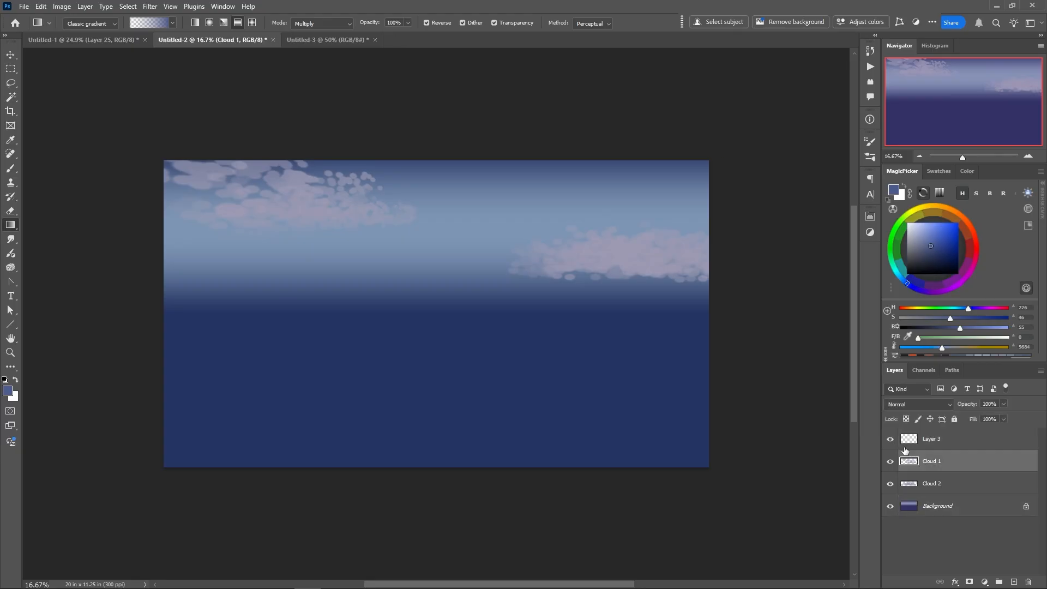
On Layer 3, make a square marquee selection in the middle of the canvas, spanning the sky's lower edge
{"action": "left_click", "coordinate": [908, 441]}
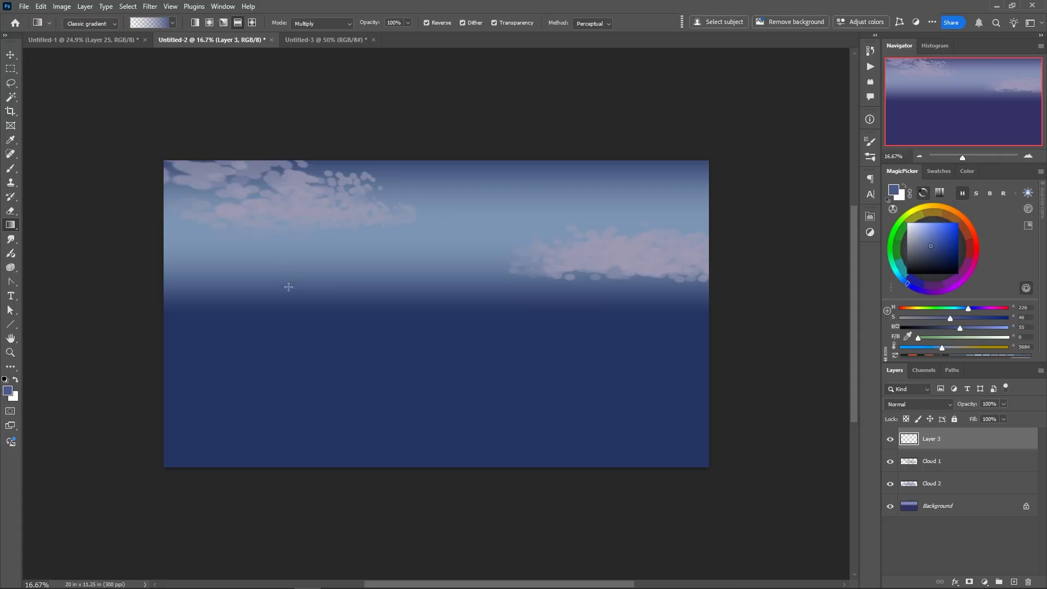
{"action": "left_click", "coordinate": [11, 68]}
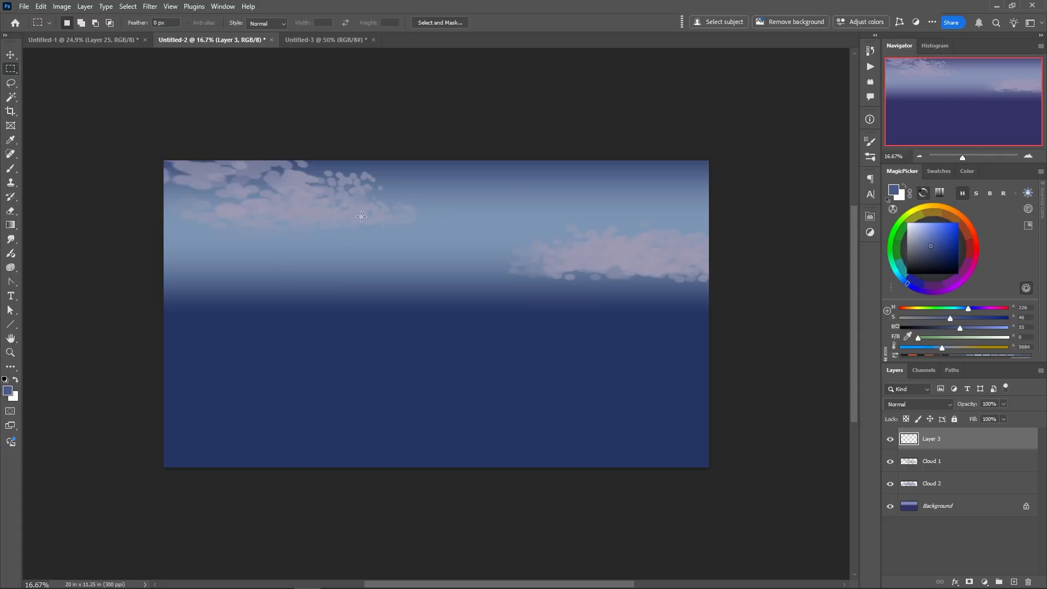
{"action": "left_click_drag", "start_coordinate": [361, 212], "coordinate": [484, 358]}
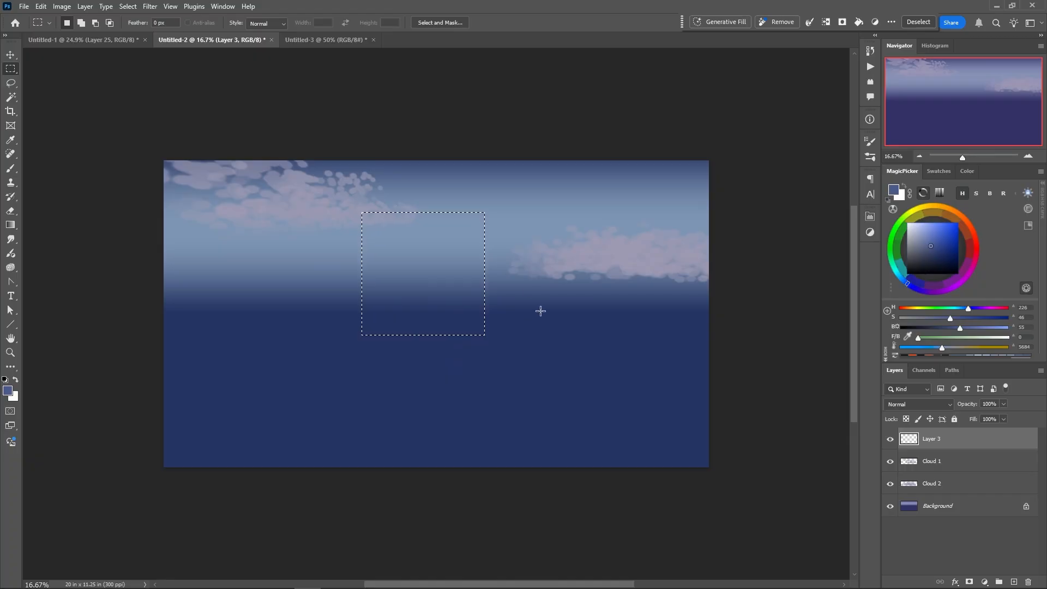
Sample a muted blue from the sky beside the selection and fill the square on Layer 3 with it using the Paint Bucket
{"action": "right_click", "coordinate": [520, 296]}
{"action": "left_click", "coordinate": [518, 264]}
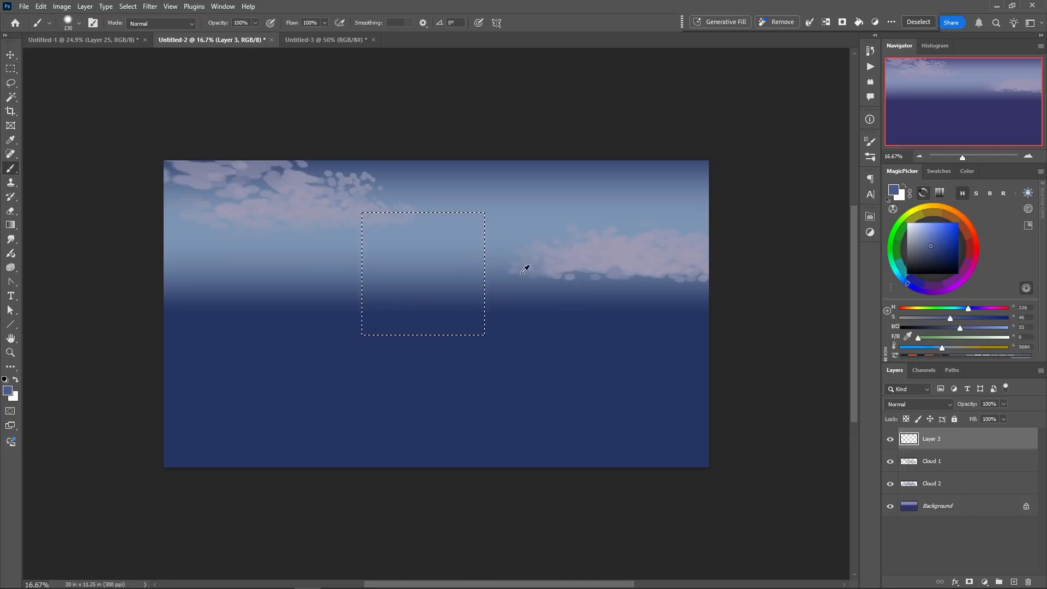
{"action": "left_click", "coordinate": [526, 284], "text": "alt"}
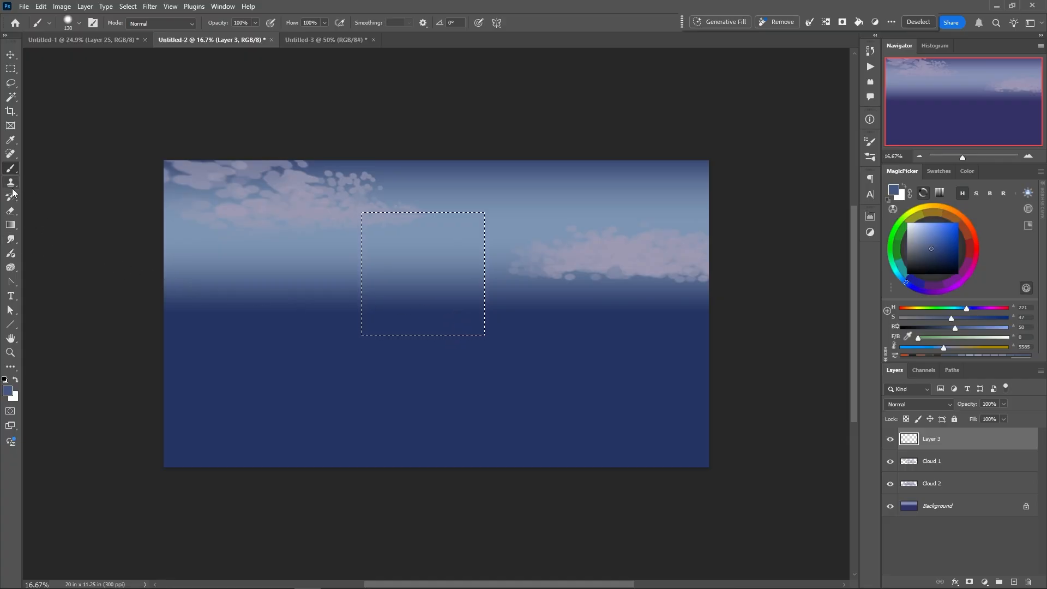
{"action": "left_click", "coordinate": [11, 226]}
{"action": "right_click", "coordinate": [10, 226]}
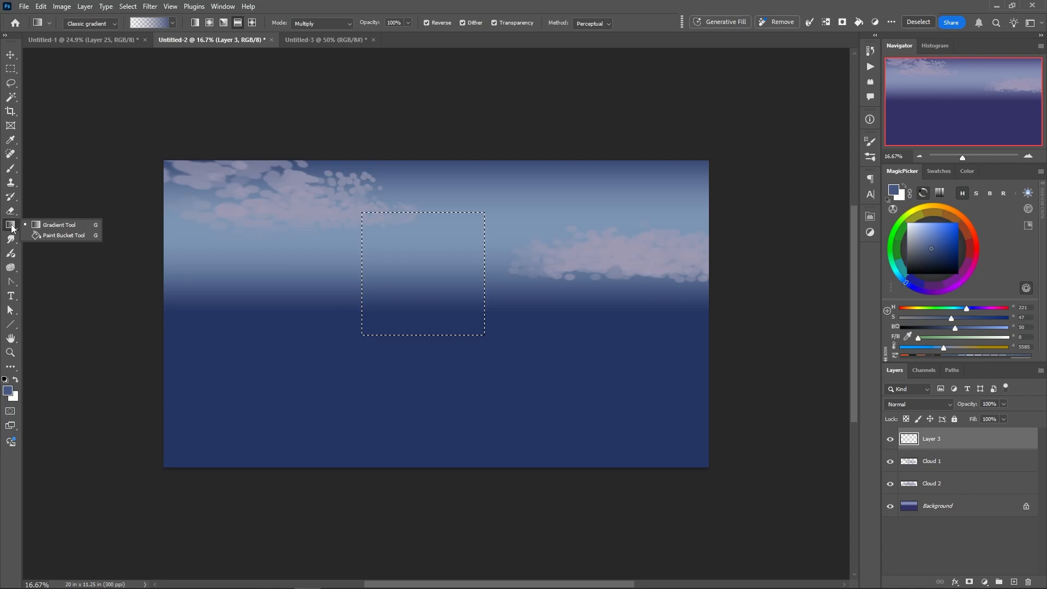
{"action": "left_click", "coordinate": [60, 235]}
{"action": "left_click", "coordinate": [397, 289]}
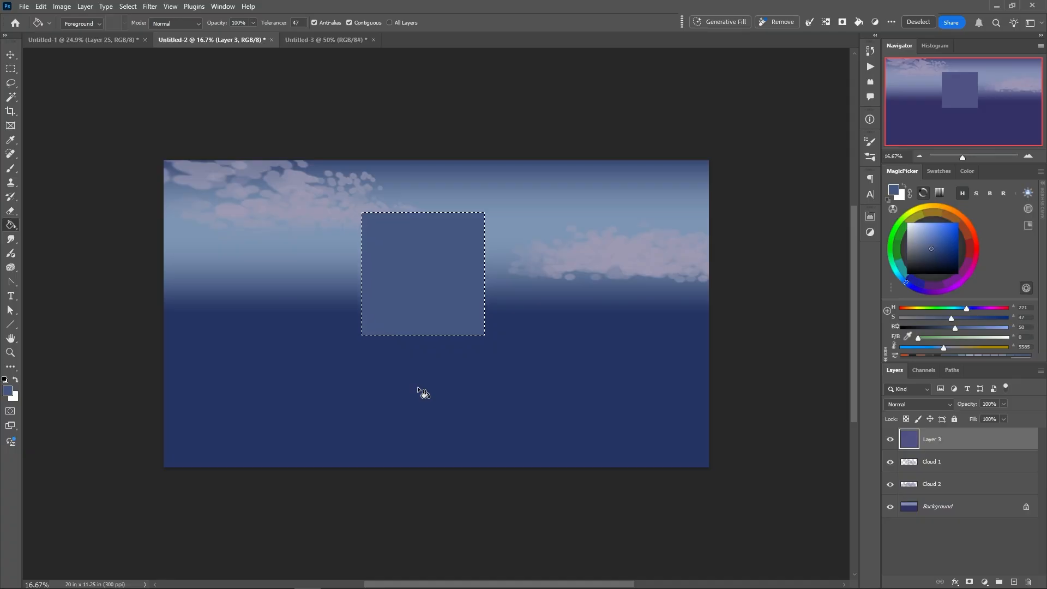
{"action": "right_click", "coordinate": [401, 313]}
{"action": "left_click", "coordinate": [401, 313]}
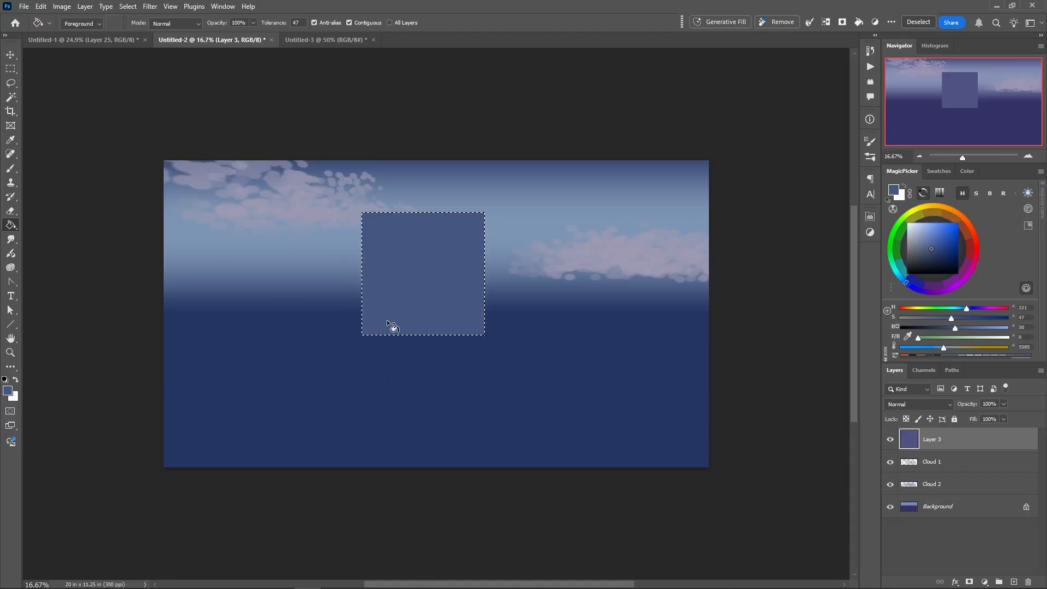
Adjust the square's colour with Hue/Saturation: Hue +9, Saturation -32, Lightness -11
{"action": "left_click", "coordinate": [62, 7]}
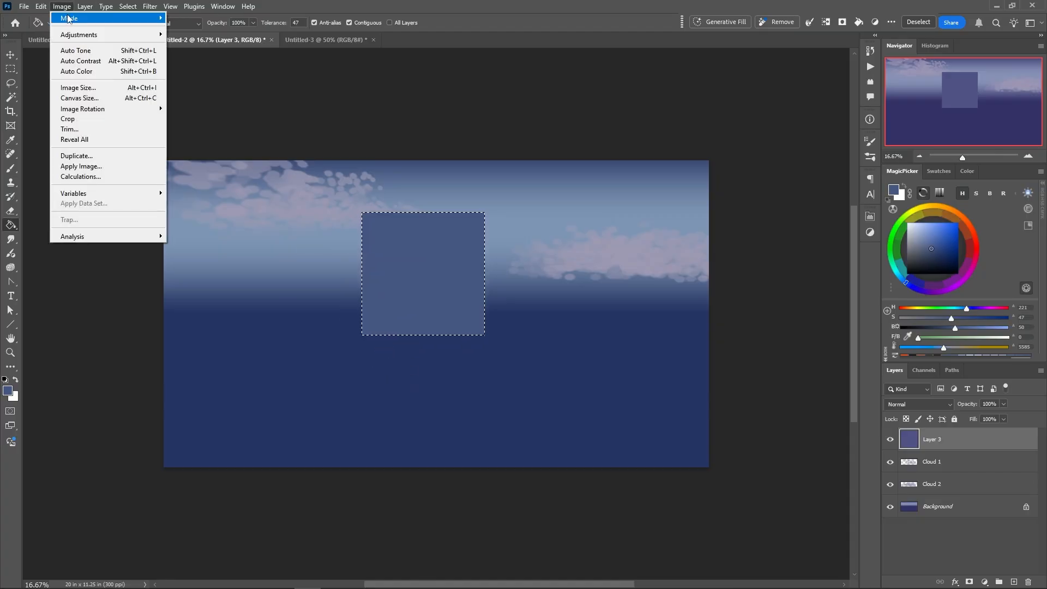
{"action": "mouse_move", "coordinate": [68, 20]}
{"action": "mouse_move", "coordinate": [99, 37]}
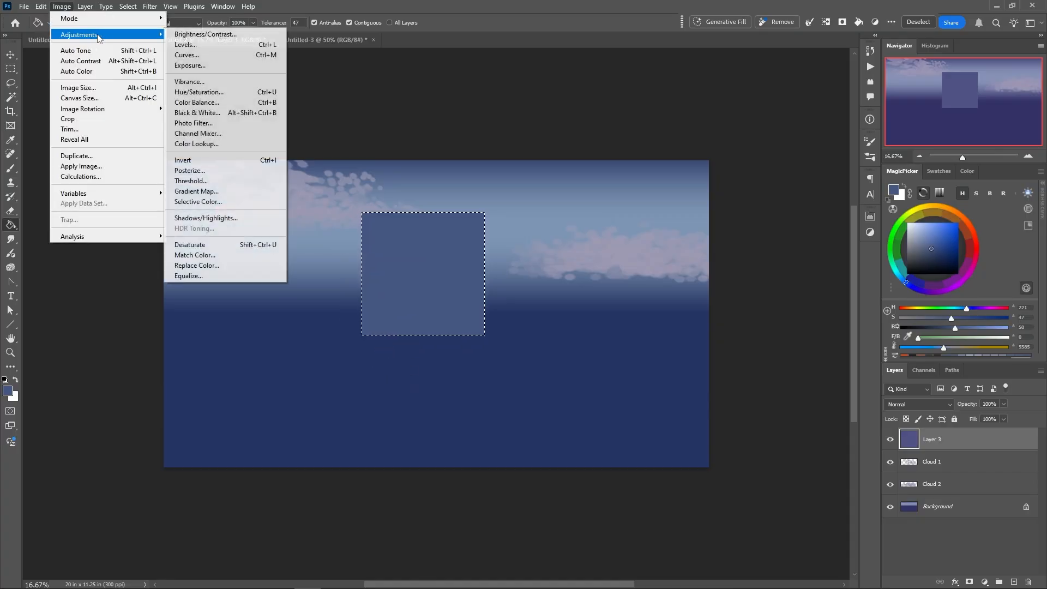
{"action": "left_click", "coordinate": [195, 94]}
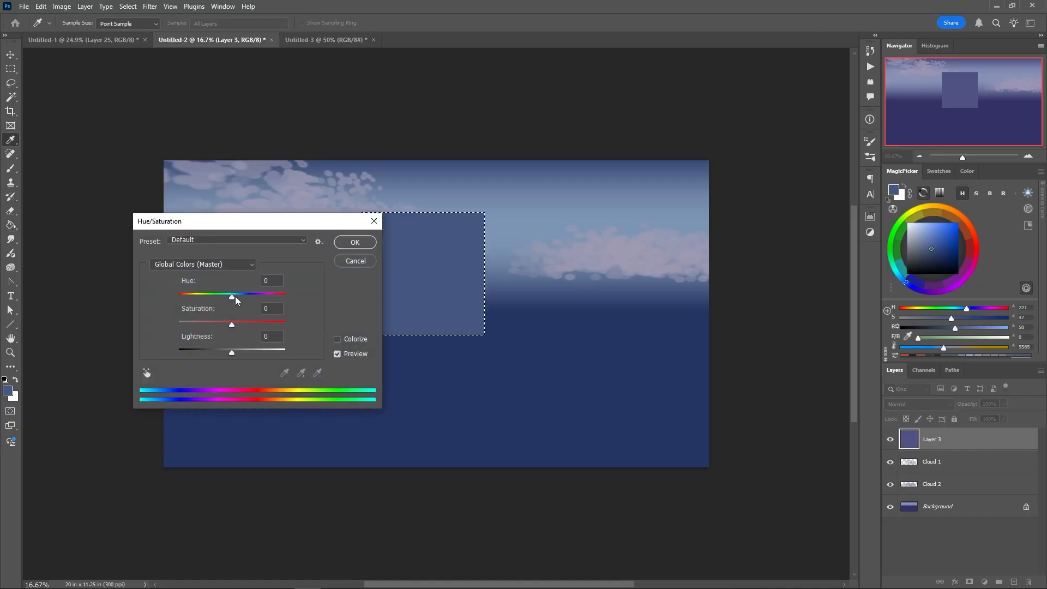
{"action": "left_click_drag", "start_coordinate": [236, 300], "coordinate": [226, 350]}
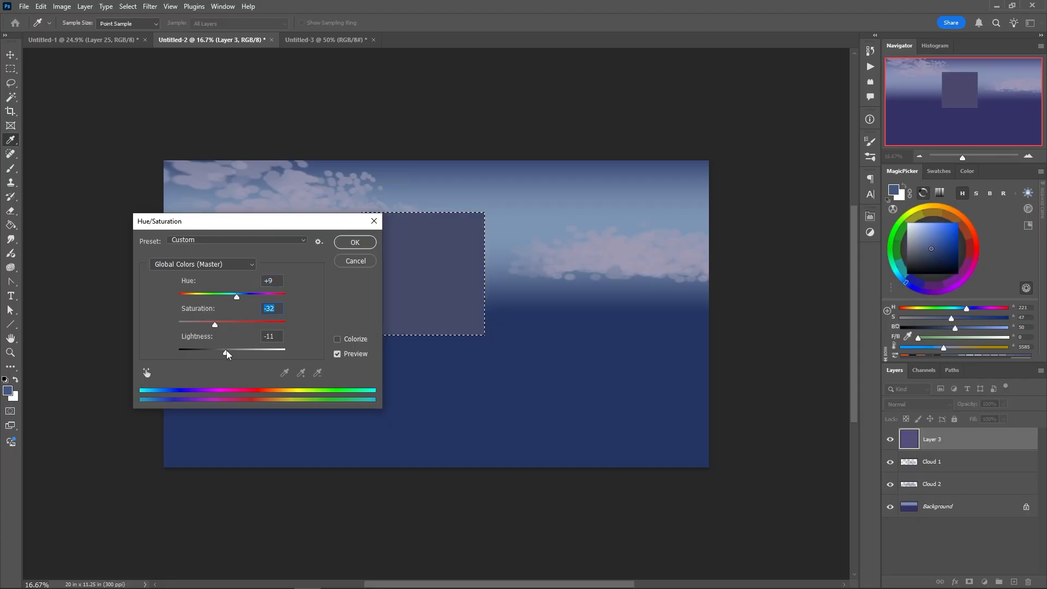
{"action": "left_click", "coordinate": [355, 242]}
{"action": "key", "text": "g"}
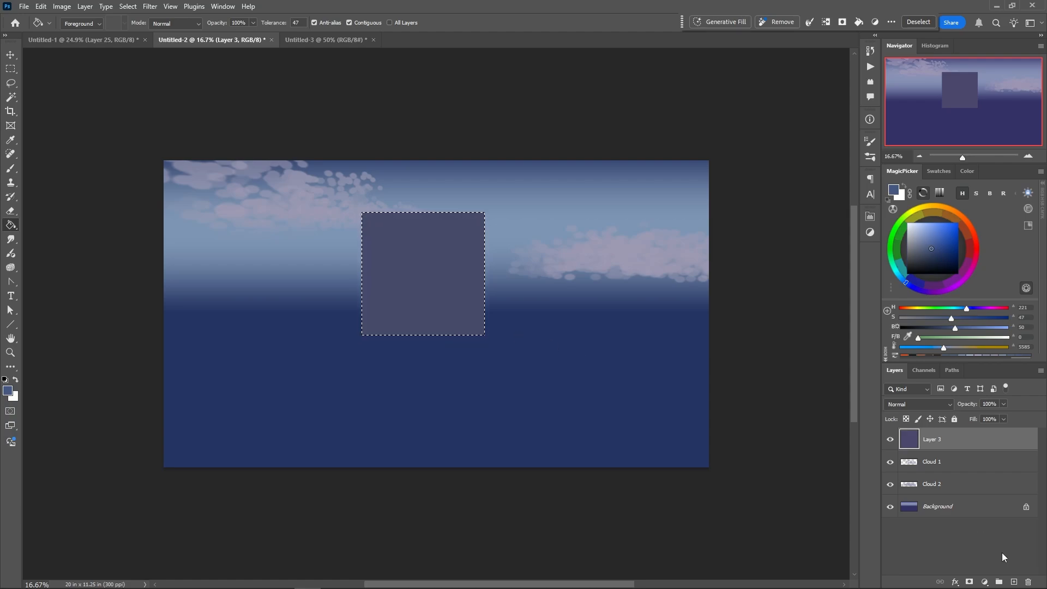
On a new layer above Layer 3, fill a window about 0.46 by 0.82 in near the building's upper-left corner with a lighter blue
{"action": "left_click", "coordinate": [1014, 581]}
{"action": "left_click", "coordinate": [11, 67]}
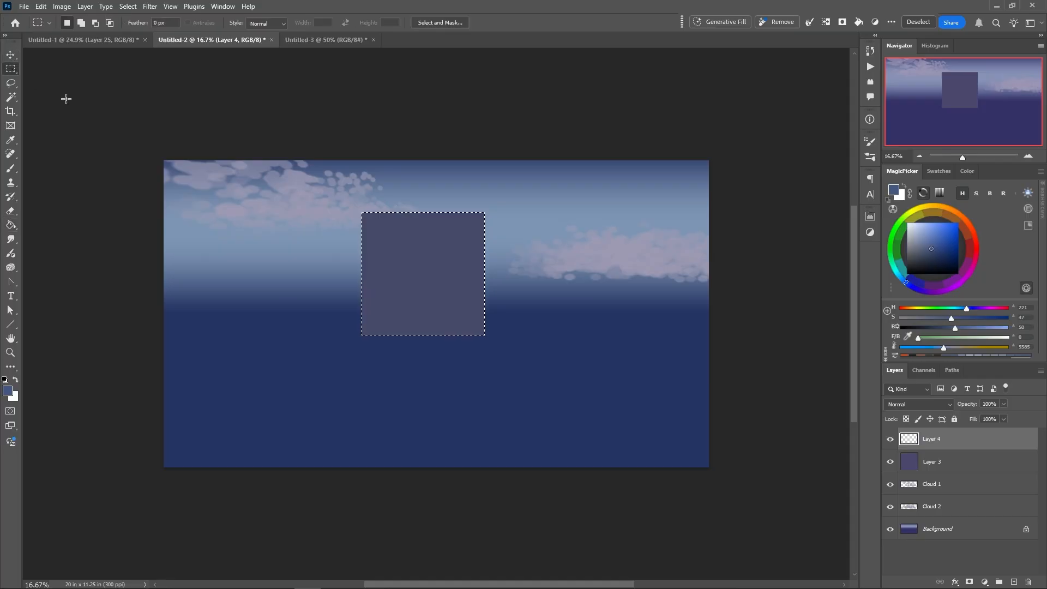
{"action": "left_click", "coordinate": [378, 221]}
{"action": "left_click_drag", "start_coordinate": [371, 221], "coordinate": [386, 238]}
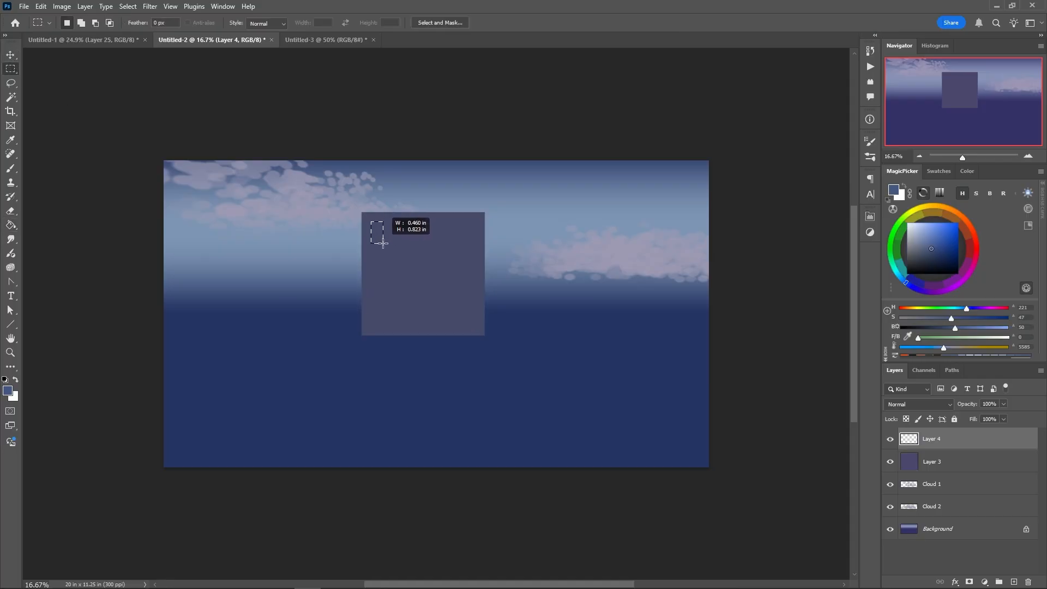
{"action": "left_click_drag", "start_coordinate": [383, 242], "coordinate": [383, 243]}
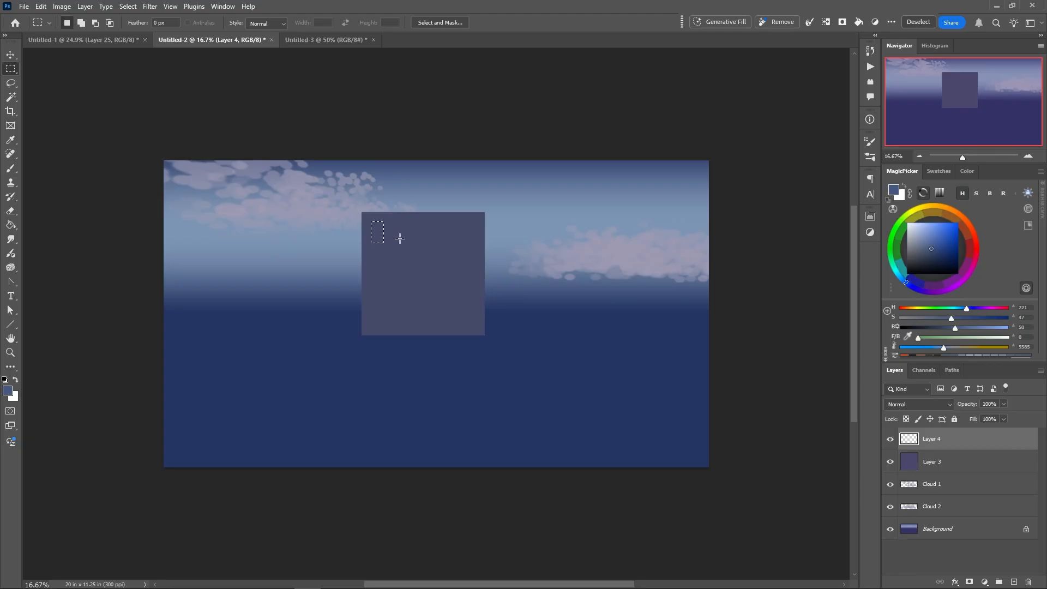
{"action": "left_click", "coordinate": [925, 238]}
{"action": "key", "text": "alt+BackSpace"}
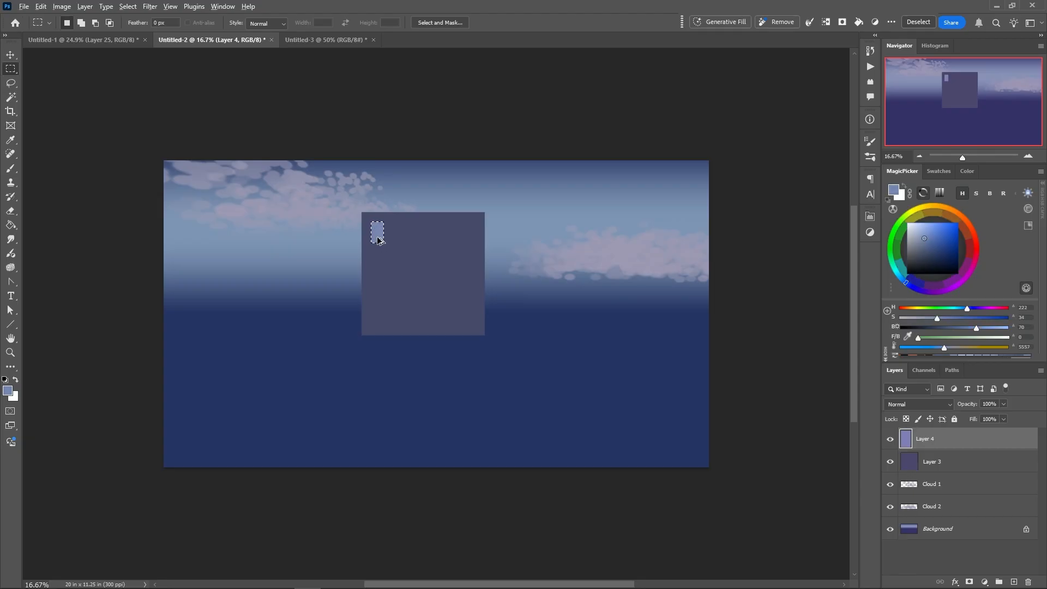
Copy the window four times across the building to form an evenly spaced top row of five, and deselect
{"action": "mouse_move", "coordinate": [379, 240]}
{"action": "left_mouse_down"}
{"action": "mouse_move", "coordinate": [399, 250]}
{"action": "mouse_move", "coordinate": [398, 237]}
{"action": "left_mouse_up"}
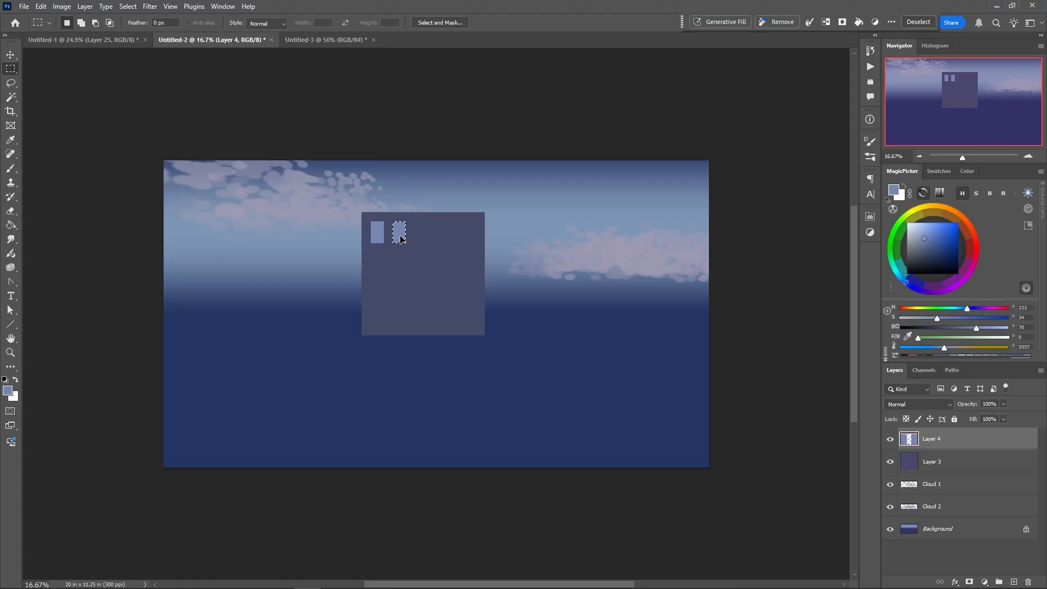
{"action": "left_click_drag", "start_coordinate": [400, 238], "coordinate": [470, 240]}
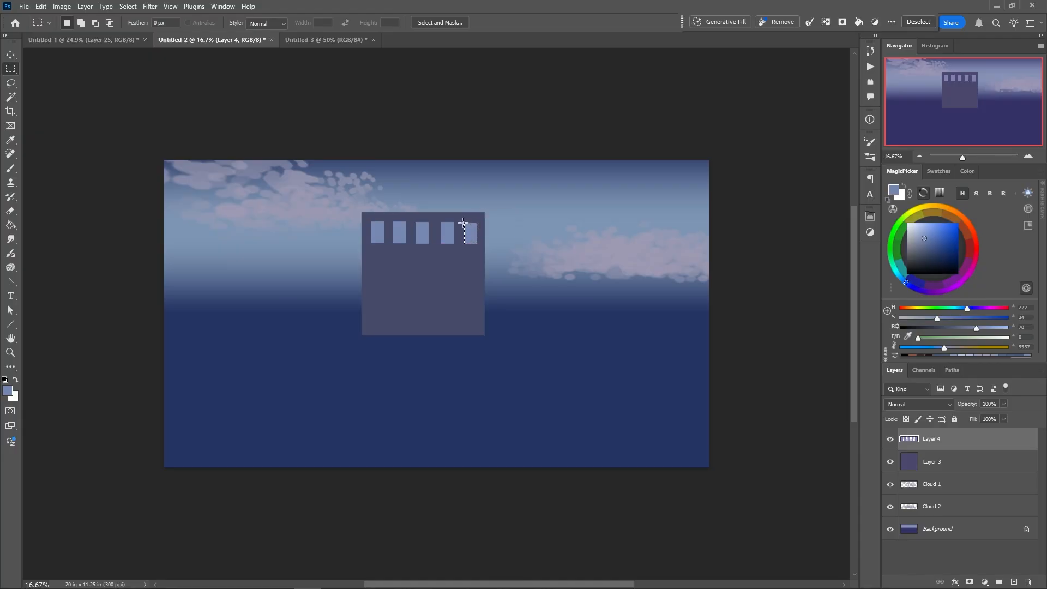
{"action": "right_click", "coordinate": [380, 234]}
{"action": "left_click", "coordinate": [356, 213]}
{"action": "left_click", "coordinate": [333, 188]}
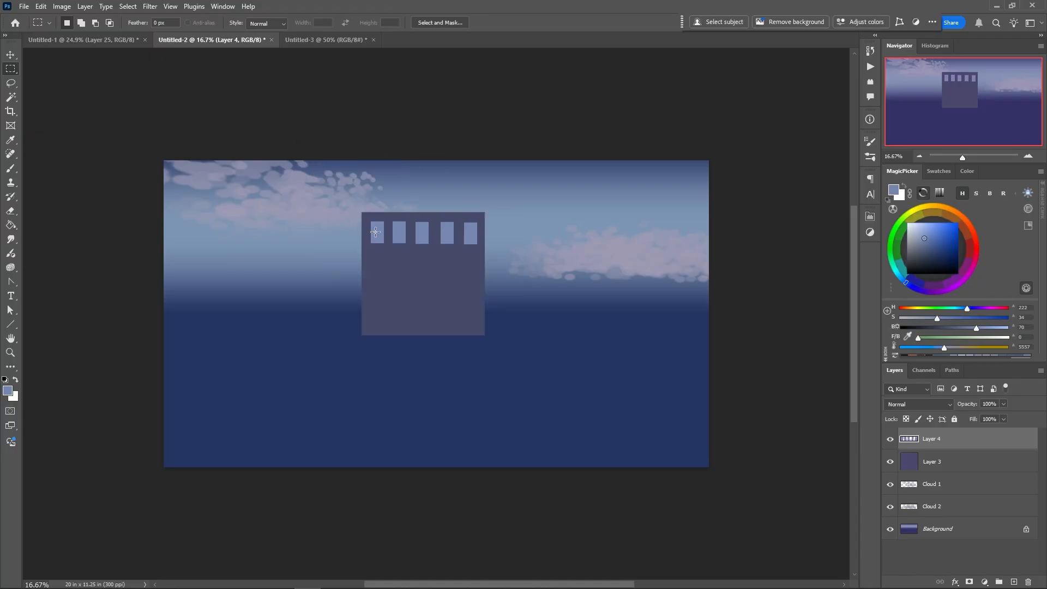
Select the whole row of windows, copy it down the building three times to form four rows, and deselect
{"action": "left_click_drag", "start_coordinate": [367, 217], "coordinate": [482, 250]}
{"action": "left_click_drag", "start_coordinate": [375, 241], "coordinate": [377, 326]}
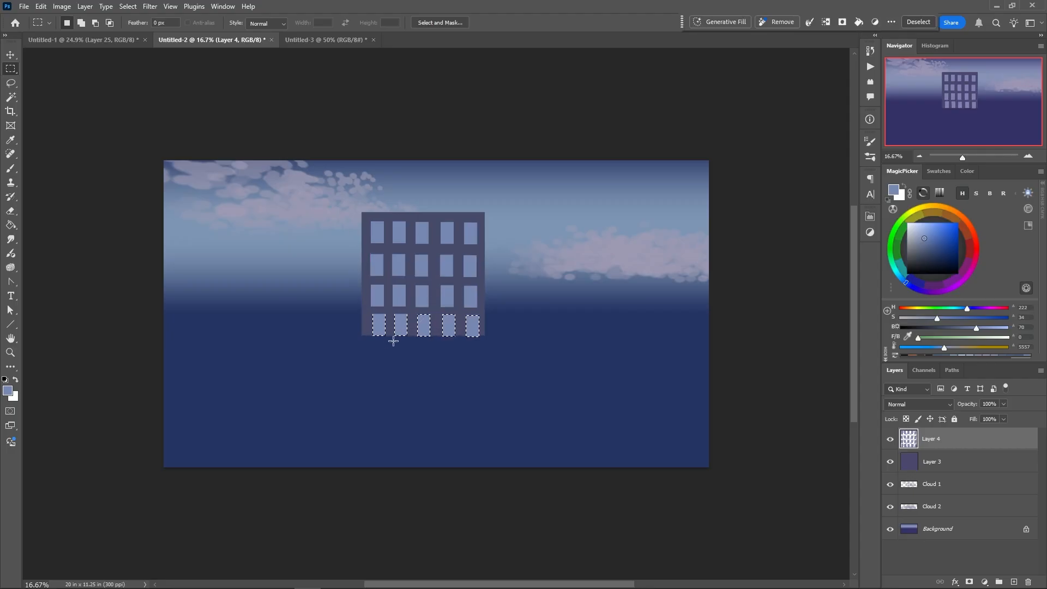
{"action": "right_click", "coordinate": [390, 348]}
{"action": "left_click", "coordinate": [351, 314]}
{"action": "left_click", "coordinate": [340, 299]}
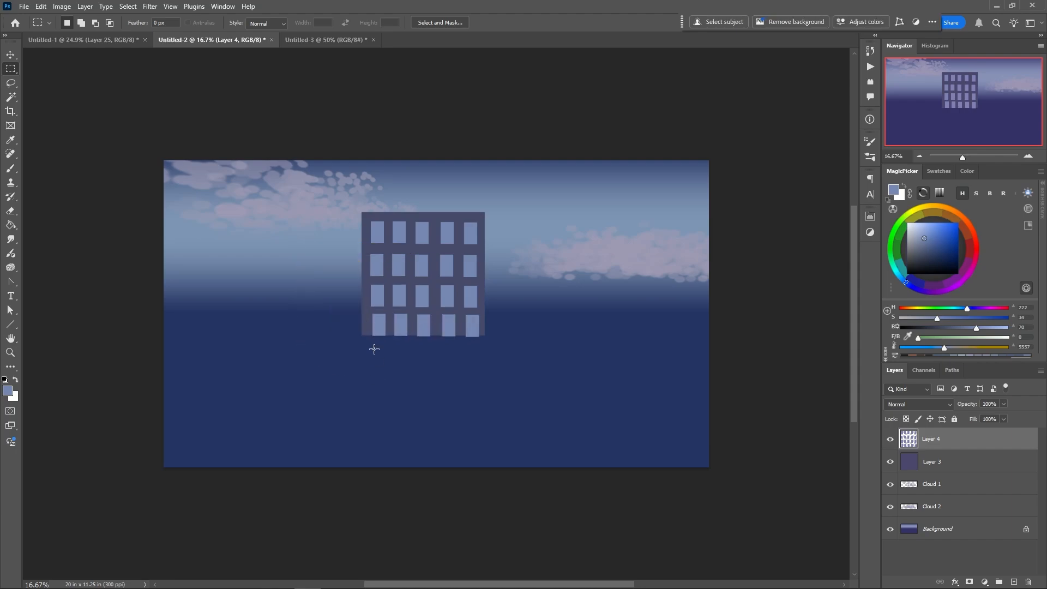
Undo the bottom row's copy, place it again in line with the windows above, and deselect
{"action": "key", "text": "ctrl+z"}
{"action": "key", "text": "ctrl+z"}
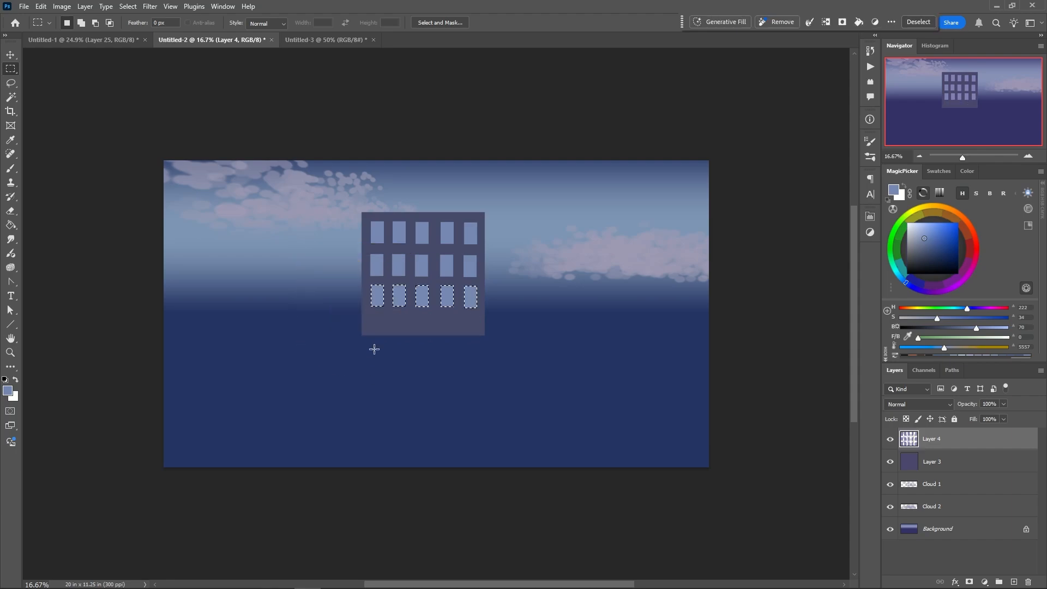
{"action": "left_click_drag", "start_coordinate": [377, 302], "coordinate": [377, 331]}
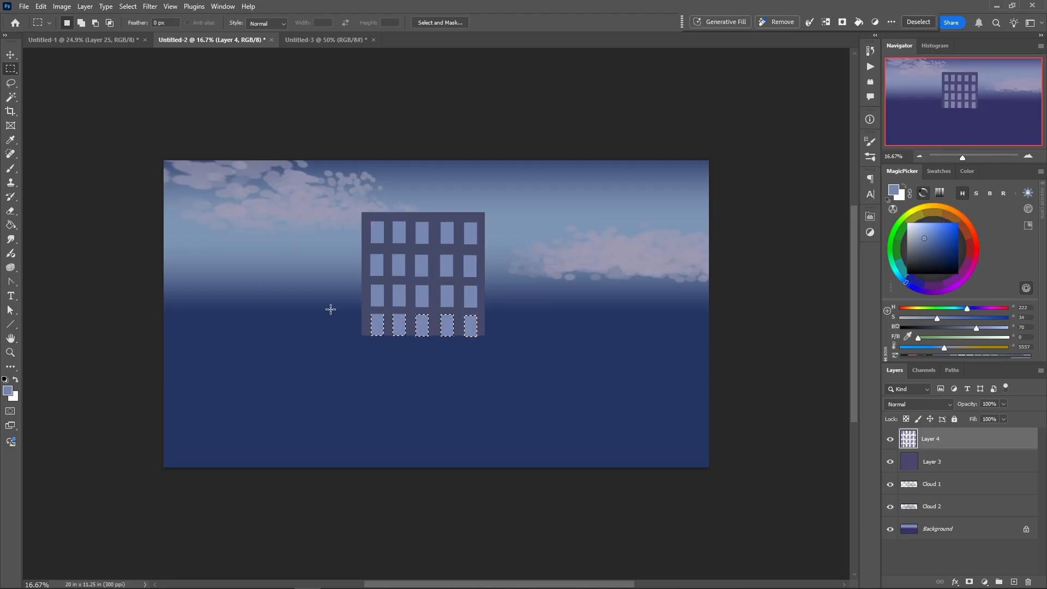
{"action": "right_click", "coordinate": [370, 340]}
{"action": "left_click", "coordinate": [338, 322]}
{"action": "left_click", "coordinate": [311, 298]}
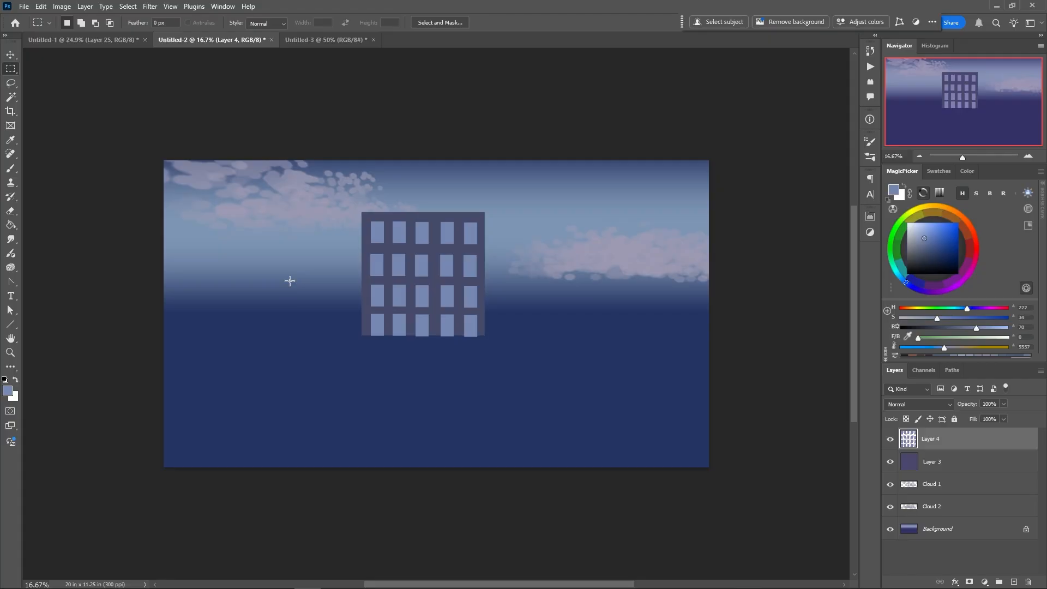
{"action": "right_click", "coordinate": [416, 305]}
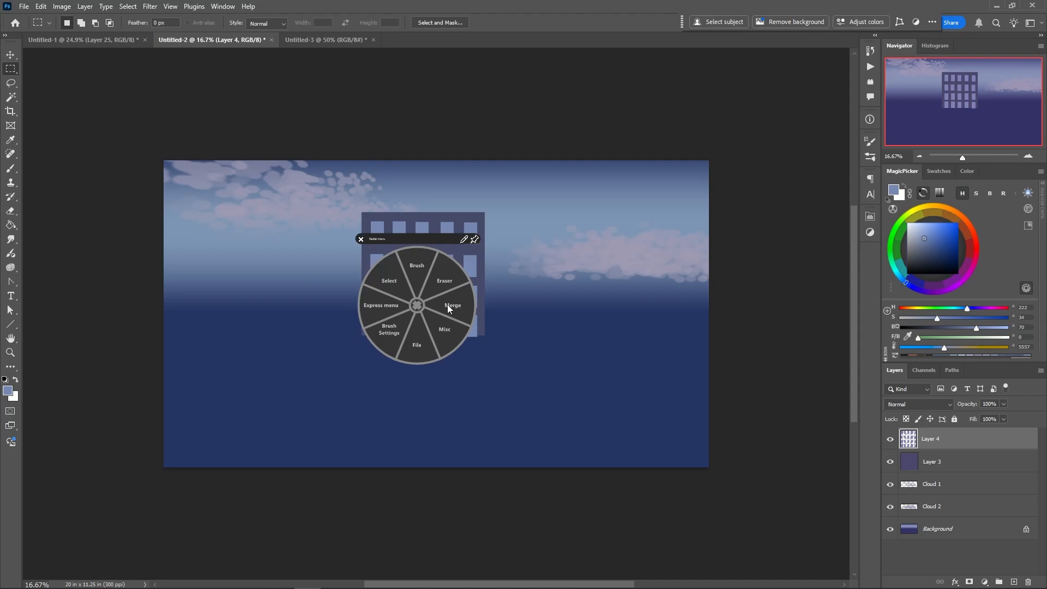
{"action": "left_click", "coordinate": [414, 305]}
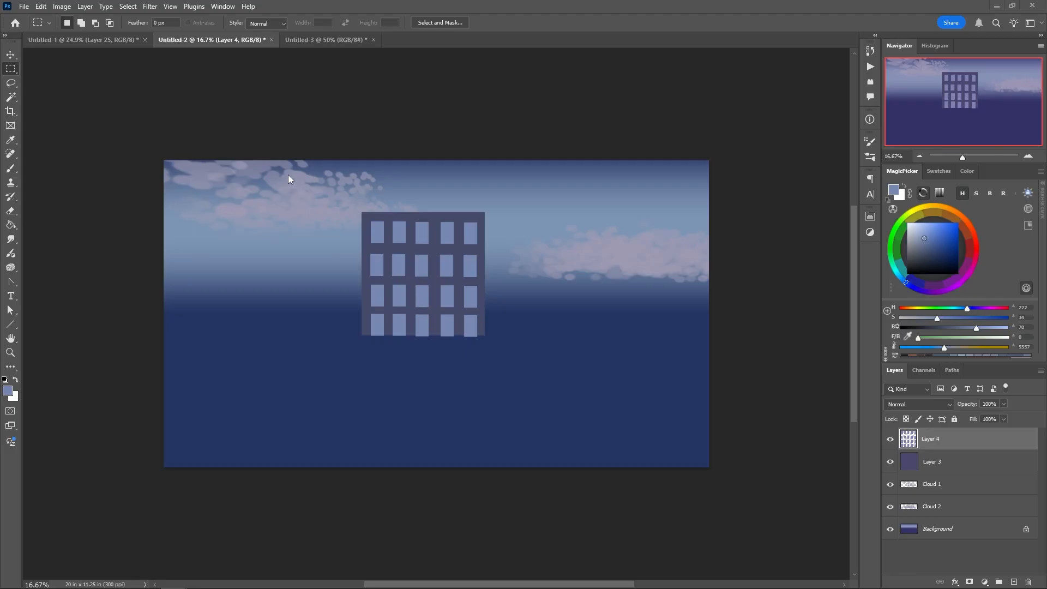
{"action": "left_click", "coordinate": [84, 7]}
{"action": "mouse_move", "coordinate": [88, 19]}
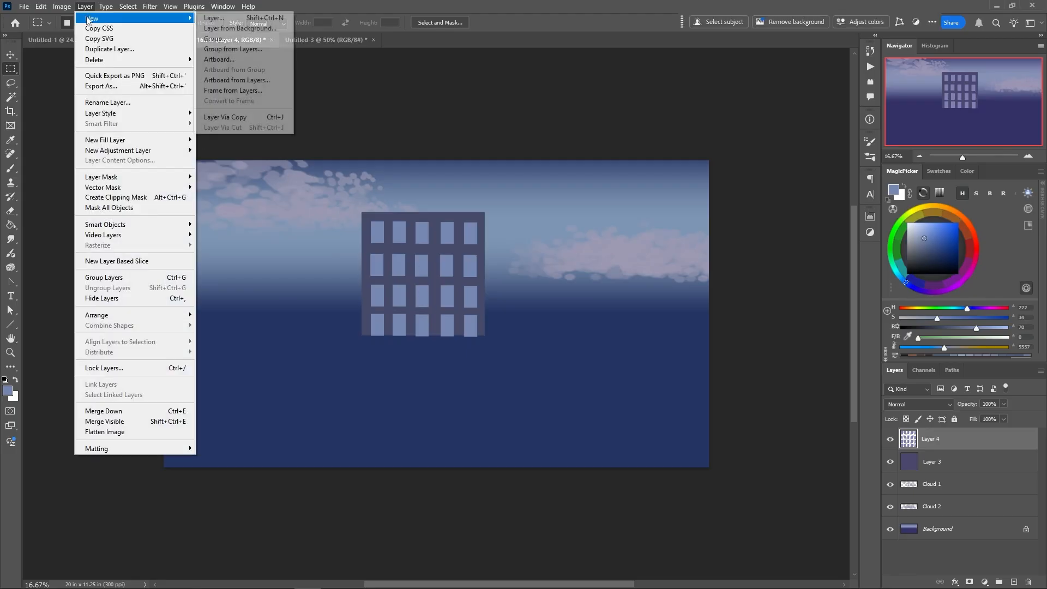
{"action": "mouse_move", "coordinate": [61, 7]}
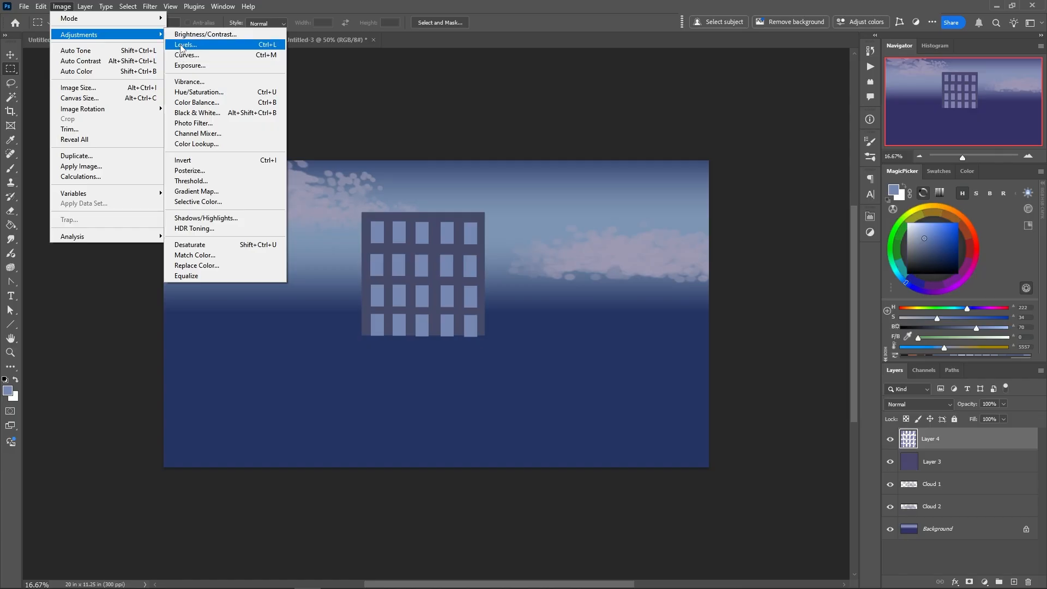
{"action": "left_click", "coordinate": [181, 46]}
{"action": "key", "text": "Escape"}
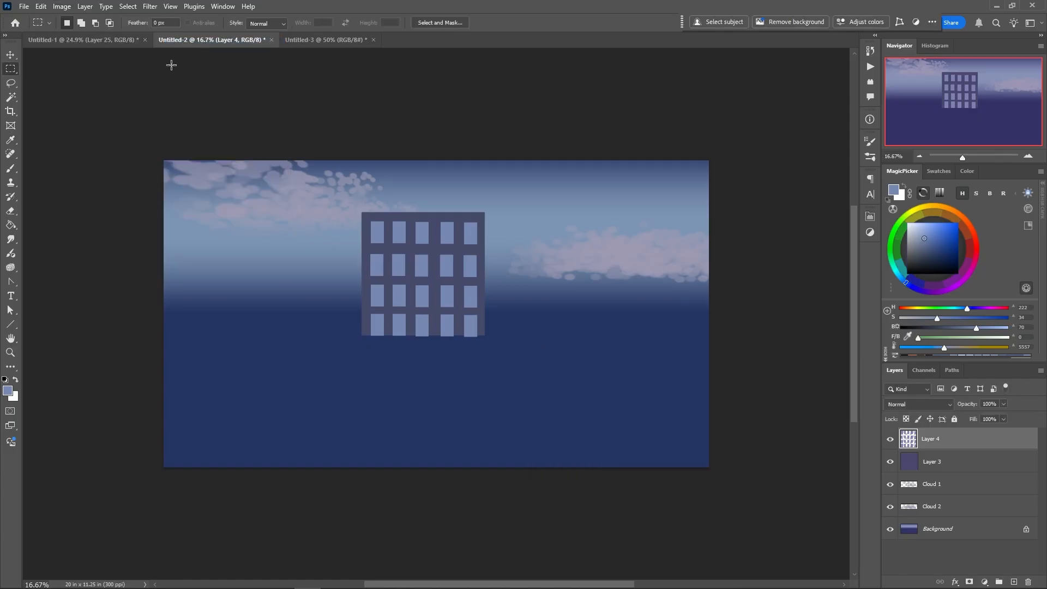
Shift the windows on Layer 4 to a darker, muted grey-blue with Hue/Saturation
{"action": "left_click", "coordinate": [66, 7]}
{"action": "mouse_move", "coordinate": [137, 34]}
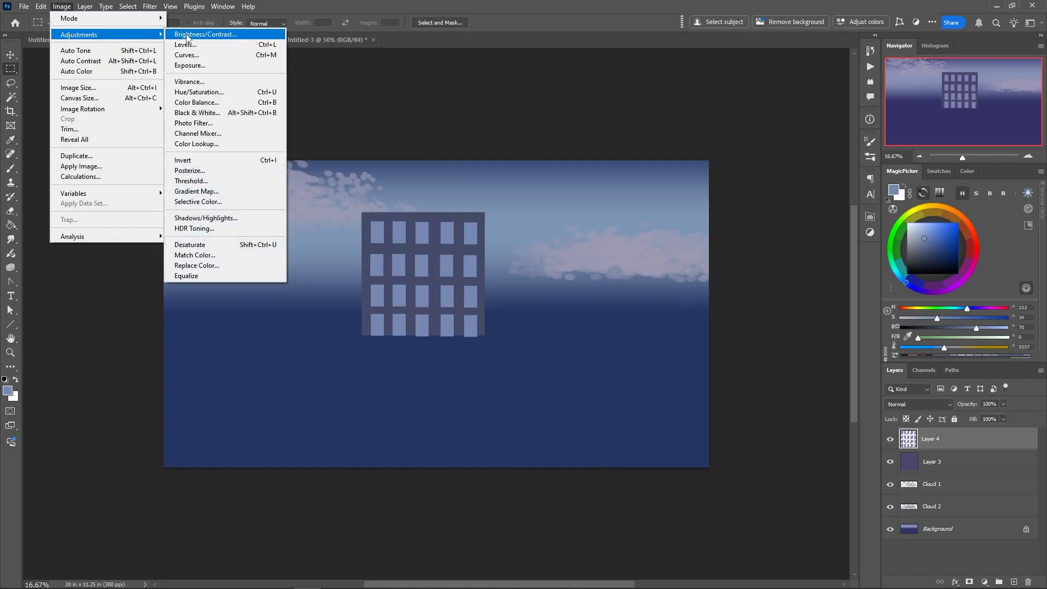
{"action": "left_click", "coordinate": [192, 94]}
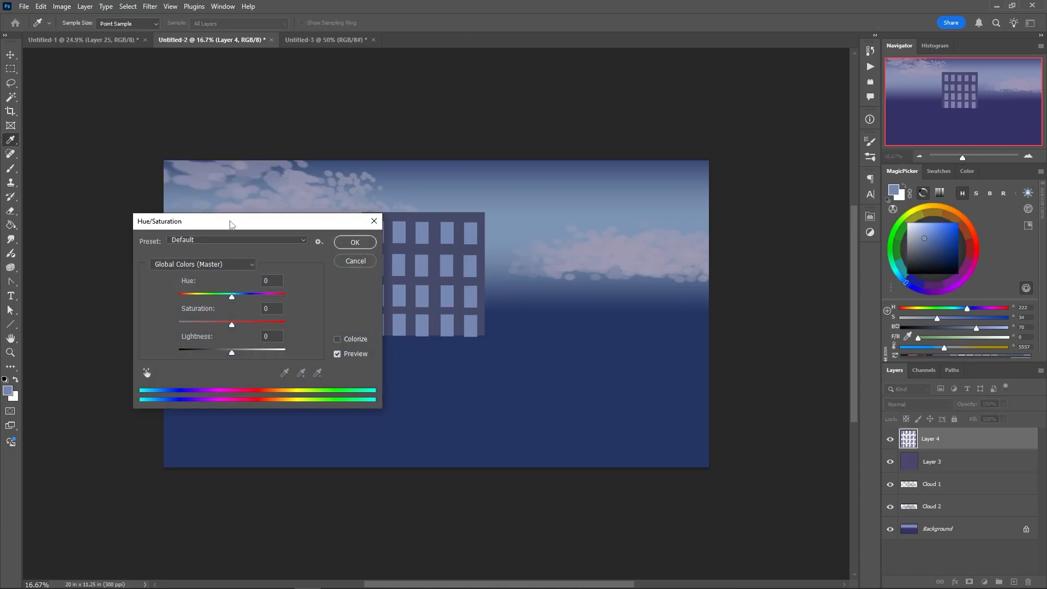
{"action": "left_click_drag", "start_coordinate": [230, 224], "coordinate": [191, 230]}
{"action": "left_click_drag", "start_coordinate": [192, 360], "coordinate": [186, 306]}
{"action": "left_click", "coordinate": [316, 248]}
{"action": "key", "text": "m"}
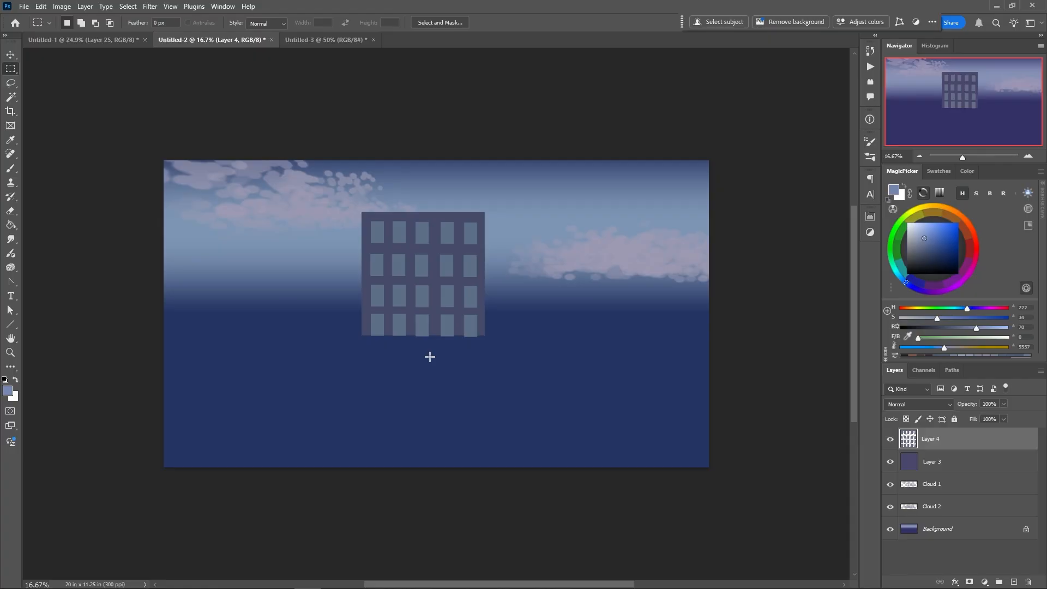
Duplicate the window layer and the building layer together
{"action": "left_click", "coordinate": [909, 463], "text": "shift"}
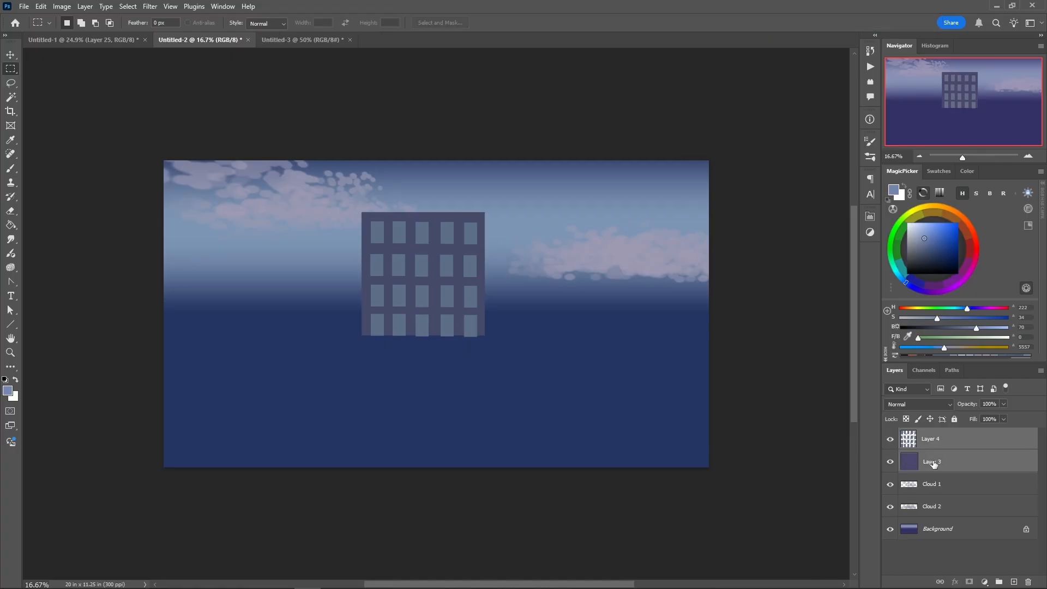
{"action": "left_click_drag", "start_coordinate": [933, 464], "coordinate": [1015, 582]}
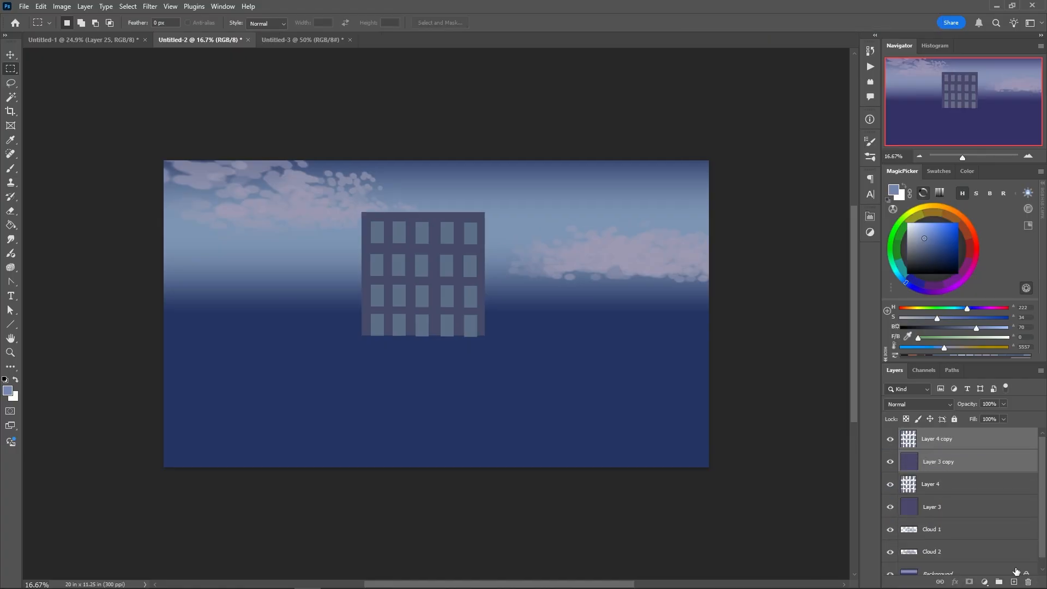
Move the duplicated building and windows to the lower right of the original and scale them to about 41.6% width and 41% height
{"action": "right_click", "coordinate": [408, 310]}
{"action": "left_click", "coordinate": [379, 277]}
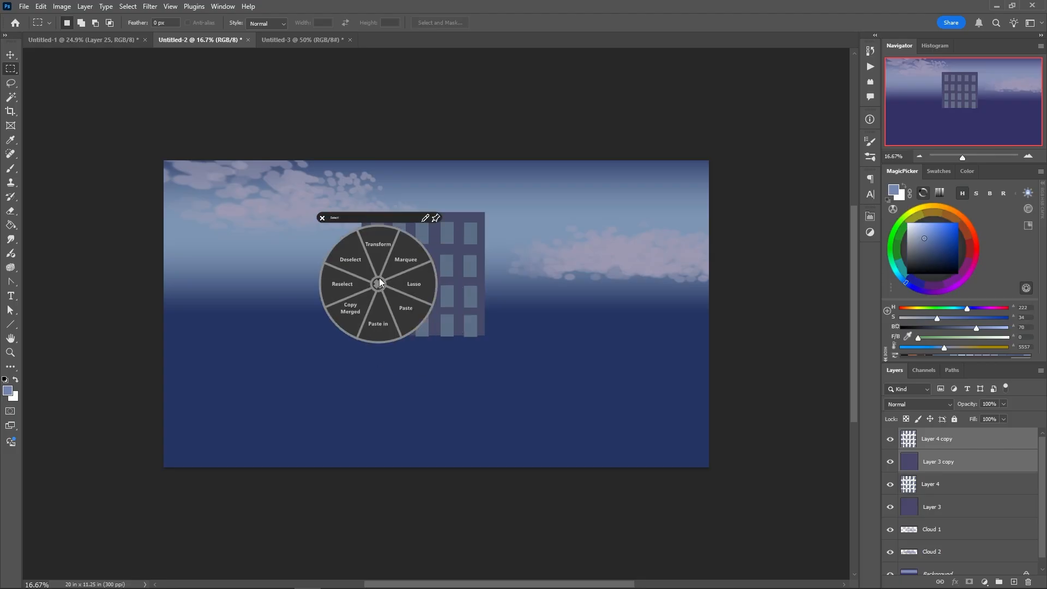
{"action": "left_click", "coordinate": [379, 247]}
{"action": "left_click_drag", "start_coordinate": [391, 282], "coordinate": [600, 336]}
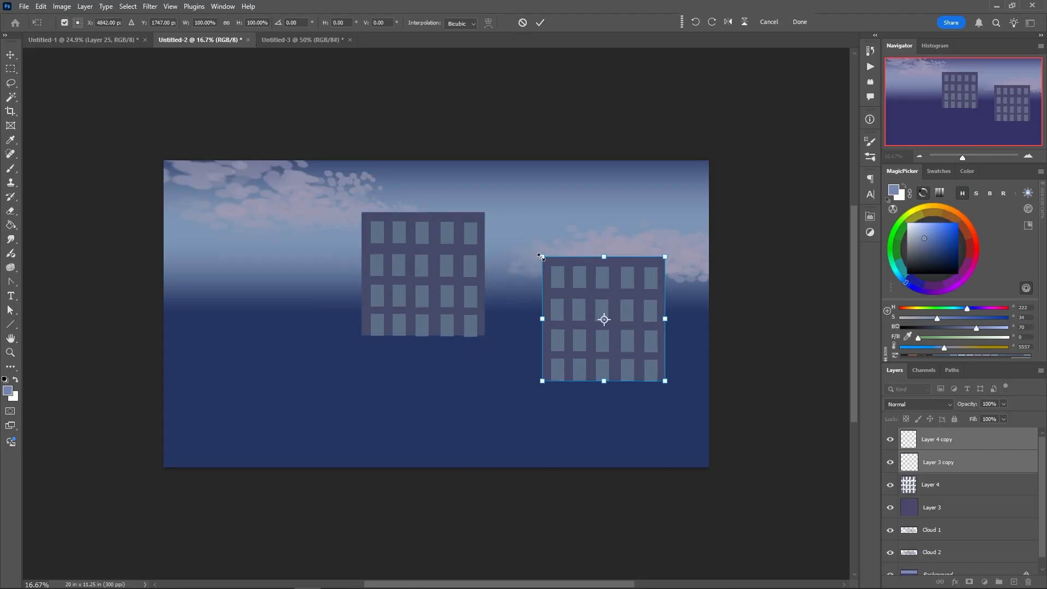
{"action": "left_click_drag", "start_coordinate": [541, 257], "coordinate": [616, 319]}
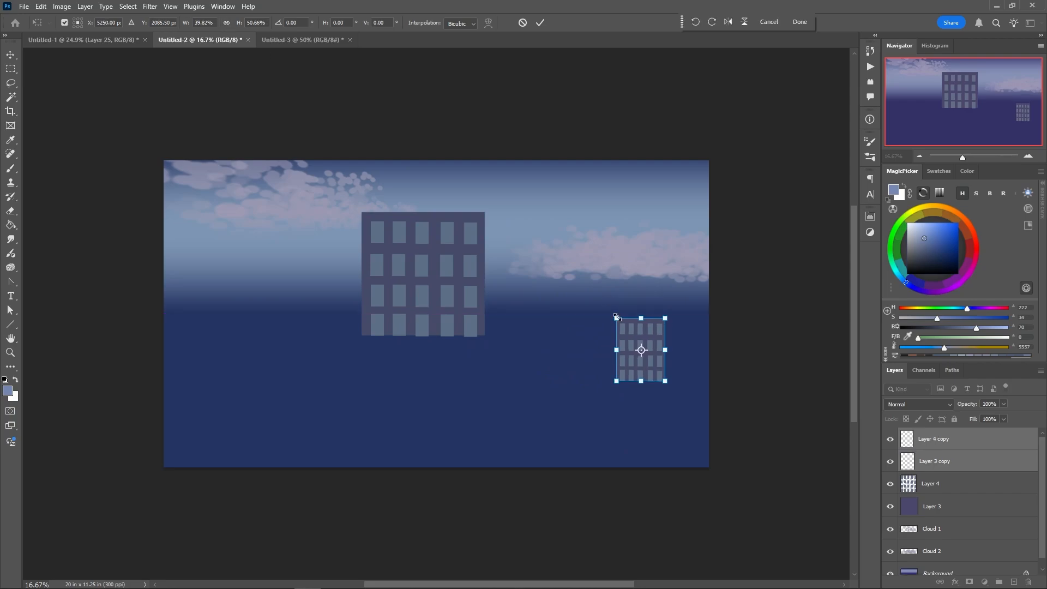
{"action": "left_click_drag", "start_coordinate": [617, 319], "coordinate": [614, 331]}
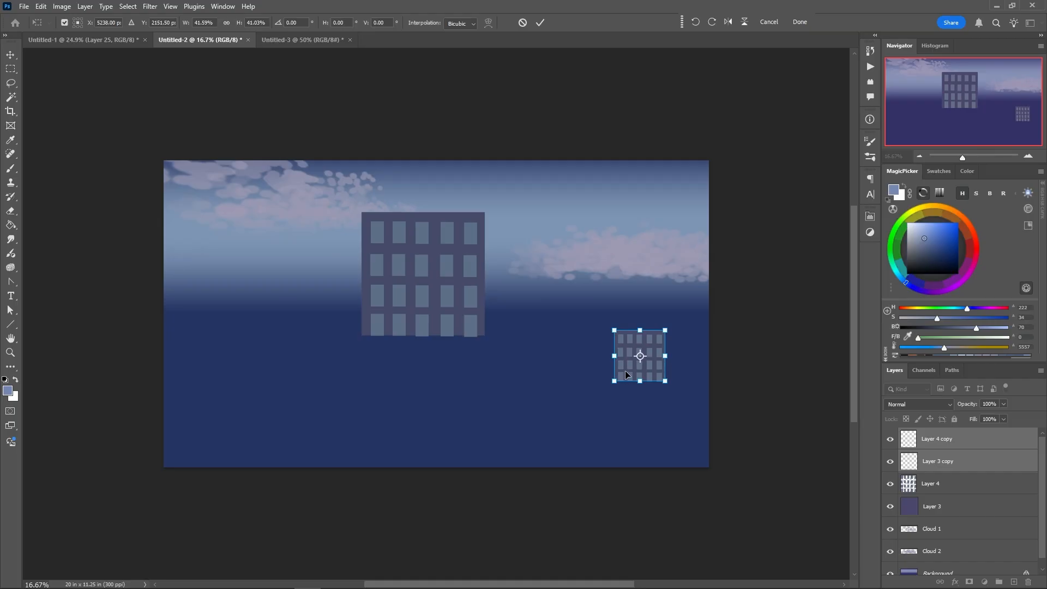
{"action": "key", "text": "Return"}
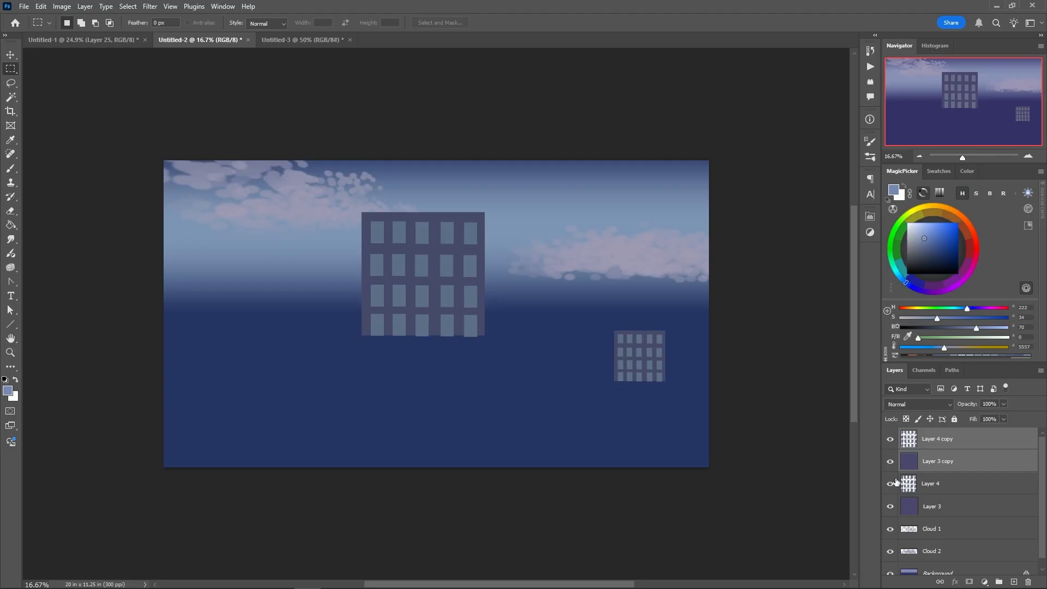
Hide the original Layer 4 and Layer 3, and merge the scaled window and building copies into one layer
{"action": "left_click_drag", "start_coordinate": [891, 488], "coordinate": [890, 506]}
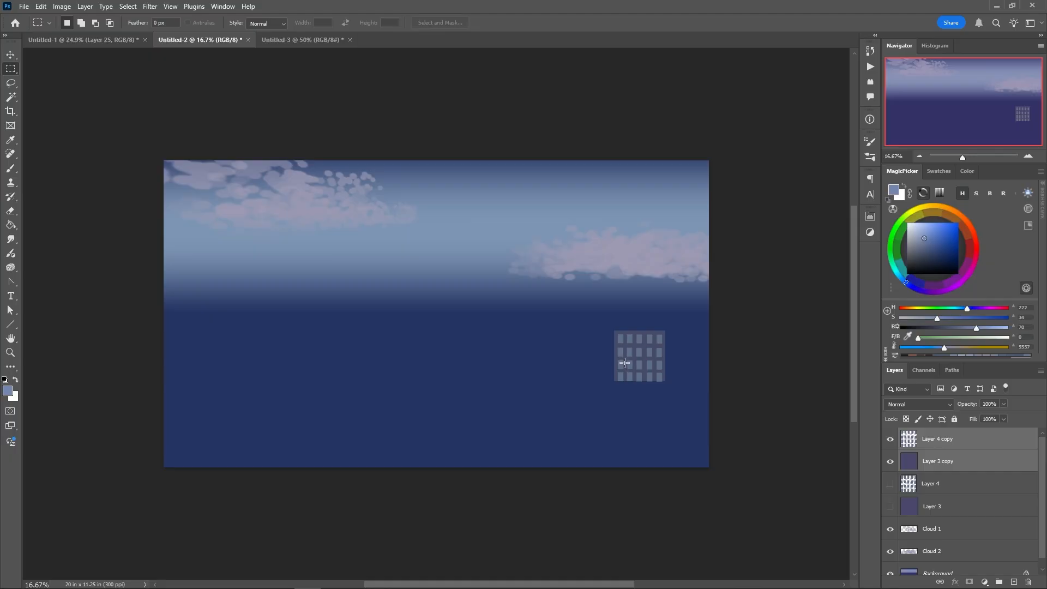
{"action": "key", "text": "ctrl+e"}
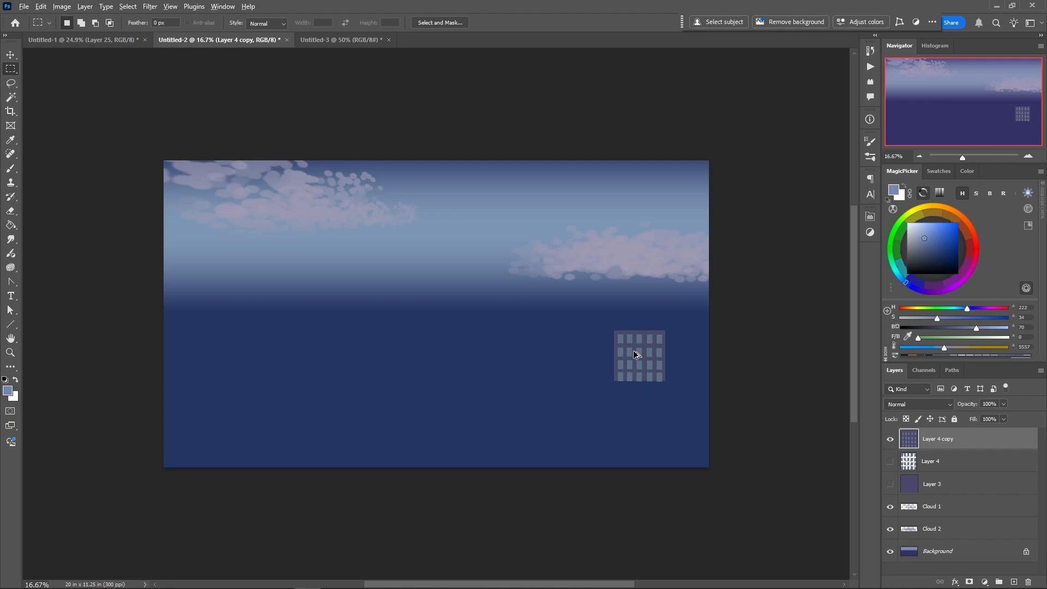
Duplicate the small building three times into a two-by-two block, and shift the lower-right piece to line up with the others
{"action": "left_click_drag", "start_coordinate": [633, 367], "coordinate": [625, 319]}
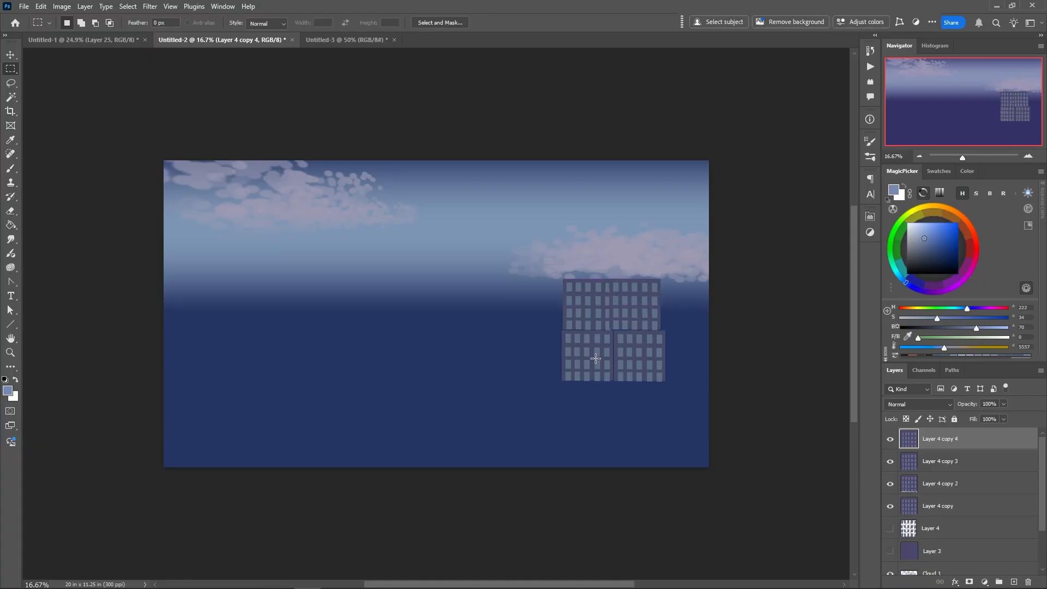
{"action": "left_click", "coordinate": [626, 368], "text": "ctrl"}
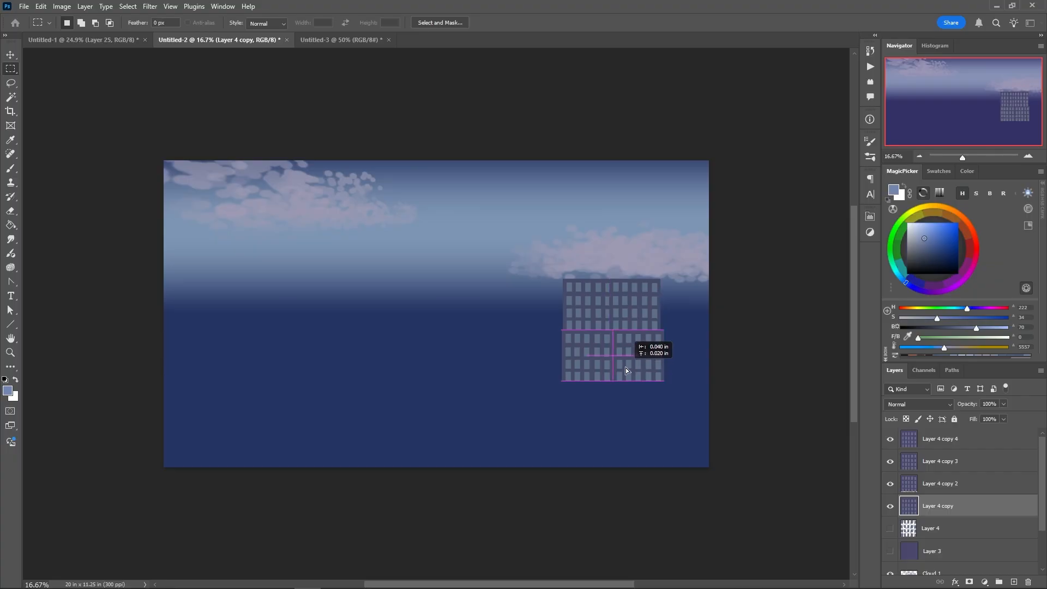
{"action": "left_click_drag", "start_coordinate": [626, 367], "coordinate": [623, 368]}
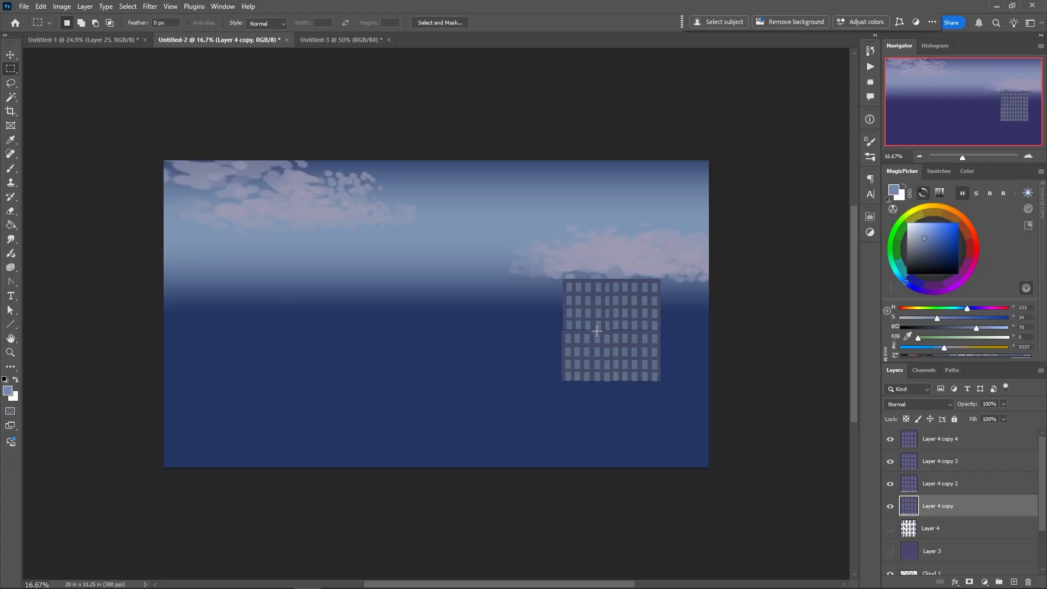
Merge the four small building copies into a single layer
{"action": "left_click", "coordinate": [914, 443]}
{"action": "right_click", "coordinate": [525, 321]}
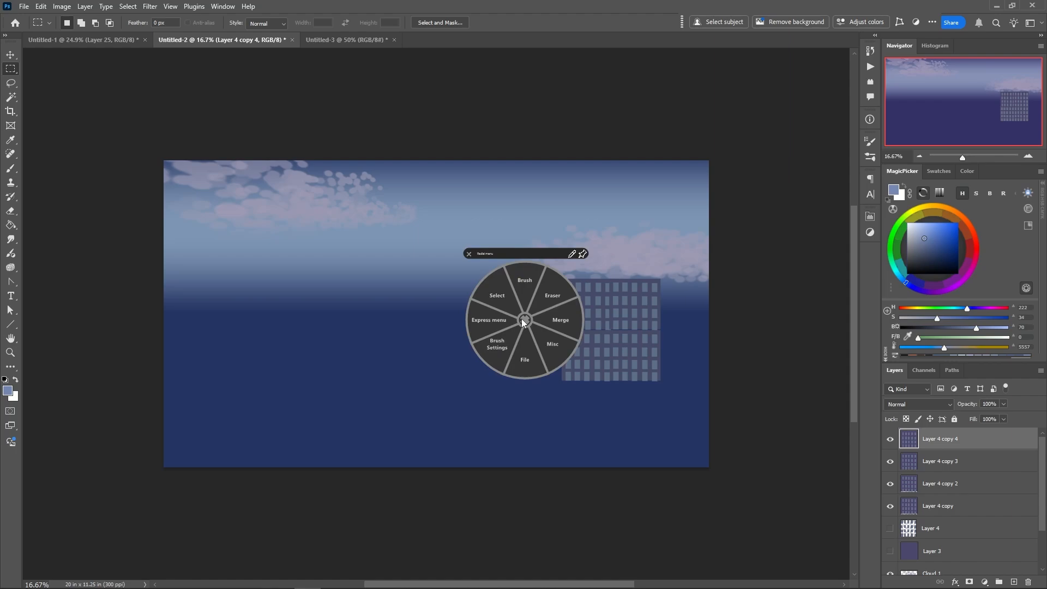
{"action": "left_click", "coordinate": [523, 319]}
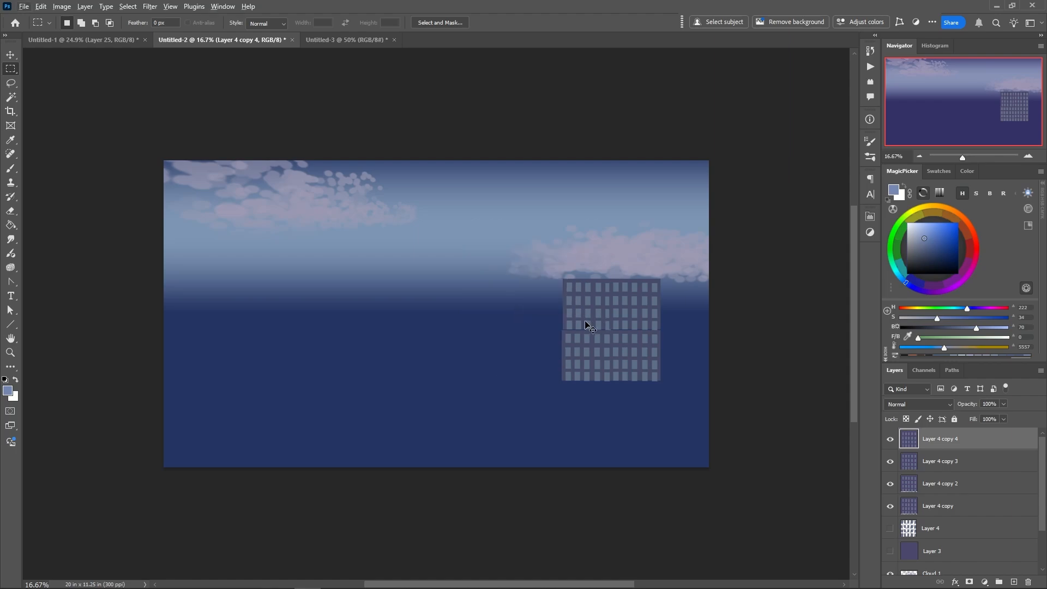
{"action": "key", "text": "alt+bracketleft"}
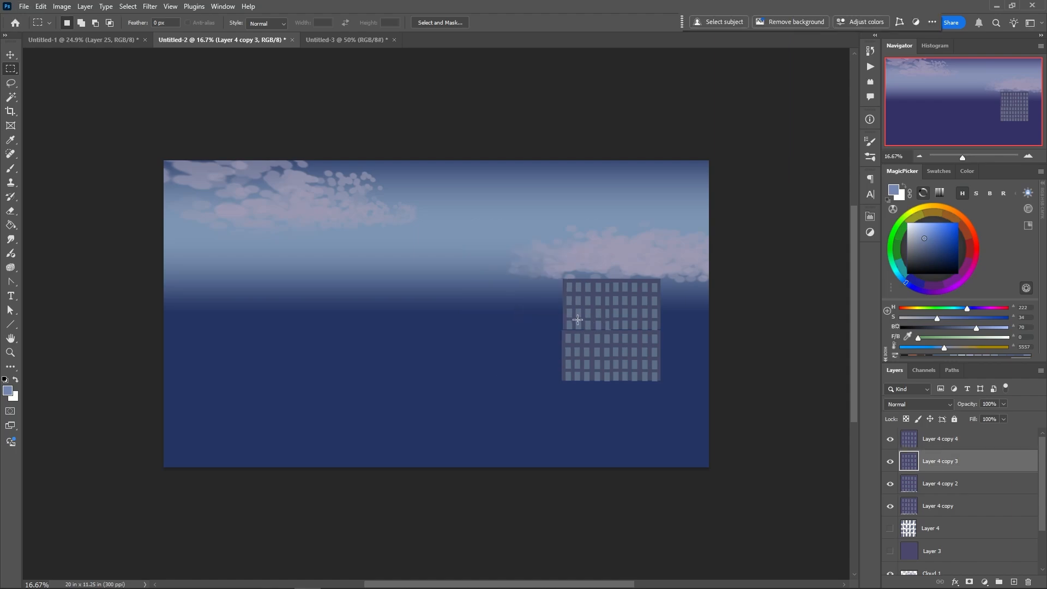
{"action": "left_click", "coordinate": [901, 435]}
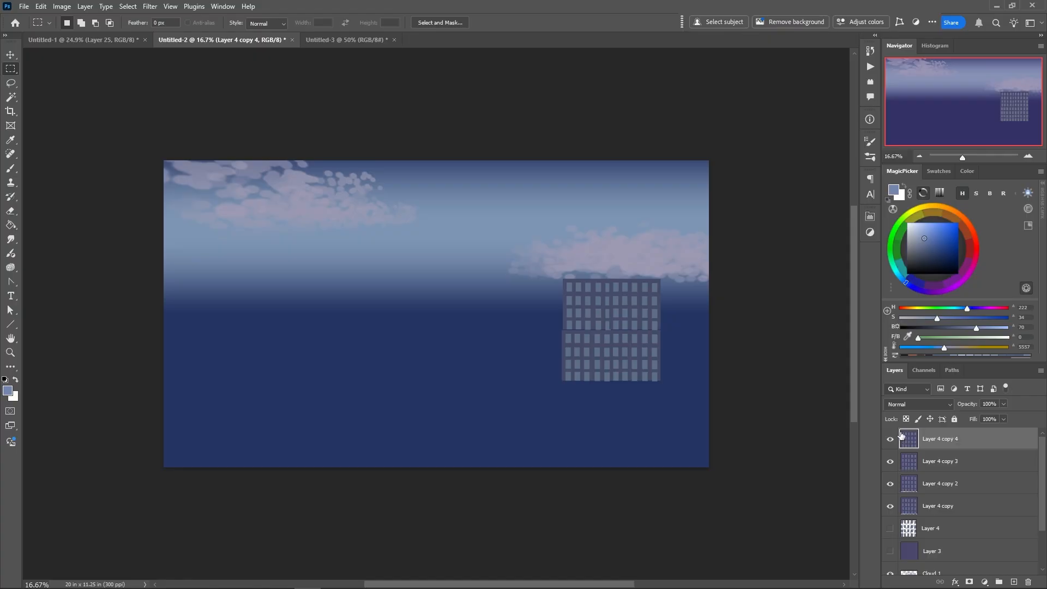
{"action": "right_click", "coordinate": [524, 305]}
{"action": "left_click", "coordinate": [546, 307]}
{"action": "right_click", "coordinate": [529, 300]}
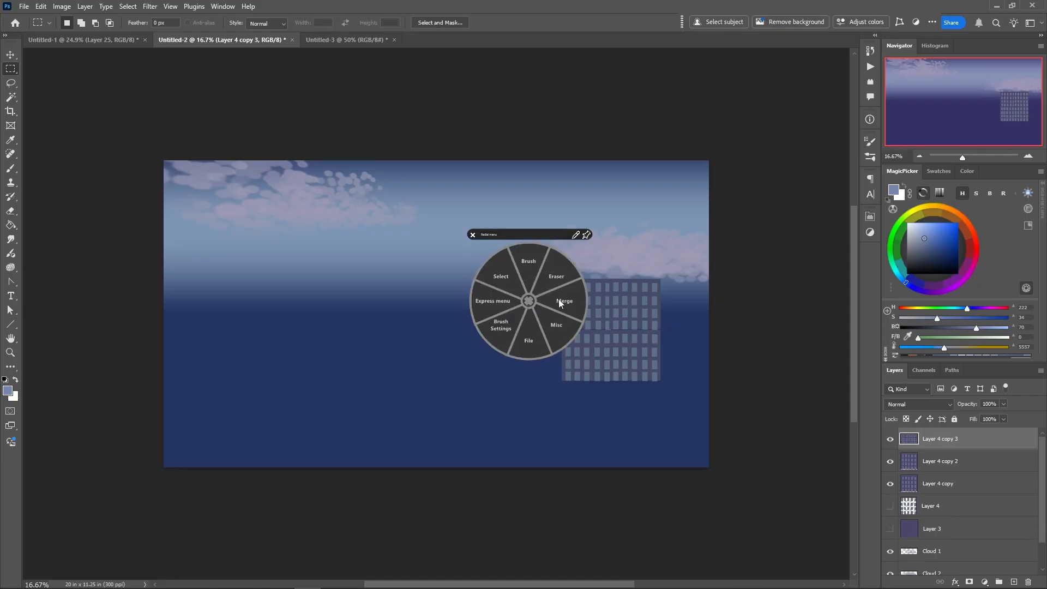
{"action": "left_click", "coordinate": [559, 301]}
{"action": "right_click", "coordinate": [533, 303]}
{"action": "left_click", "coordinate": [565, 297]}
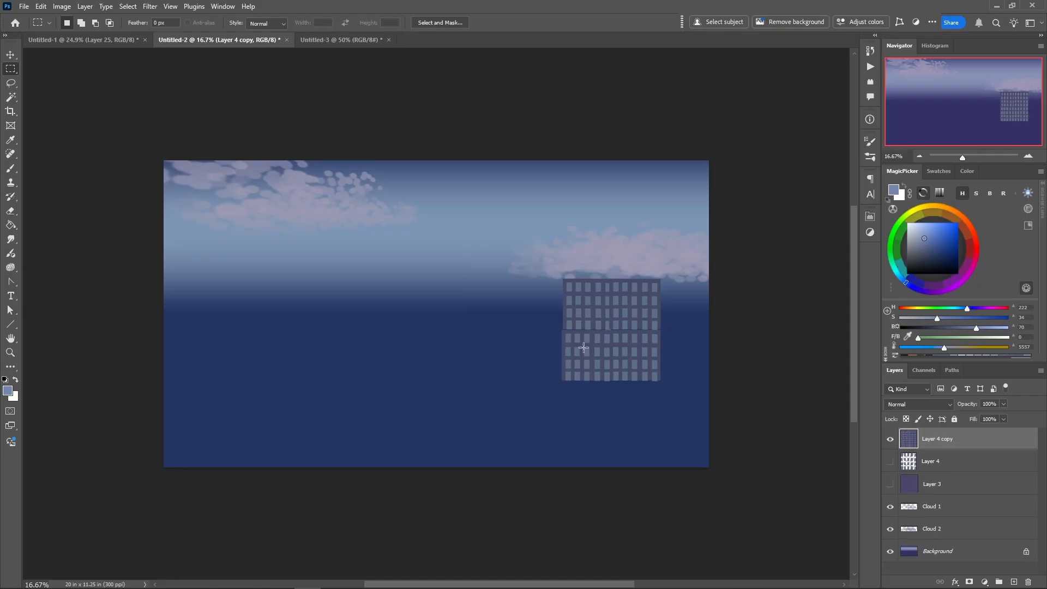
Move the merged building up and to the right, and scale it to about 60.3% width and 89.3% height
{"action": "right_click", "coordinate": [584, 351]}
{"action": "left_click", "coordinate": [557, 307]}
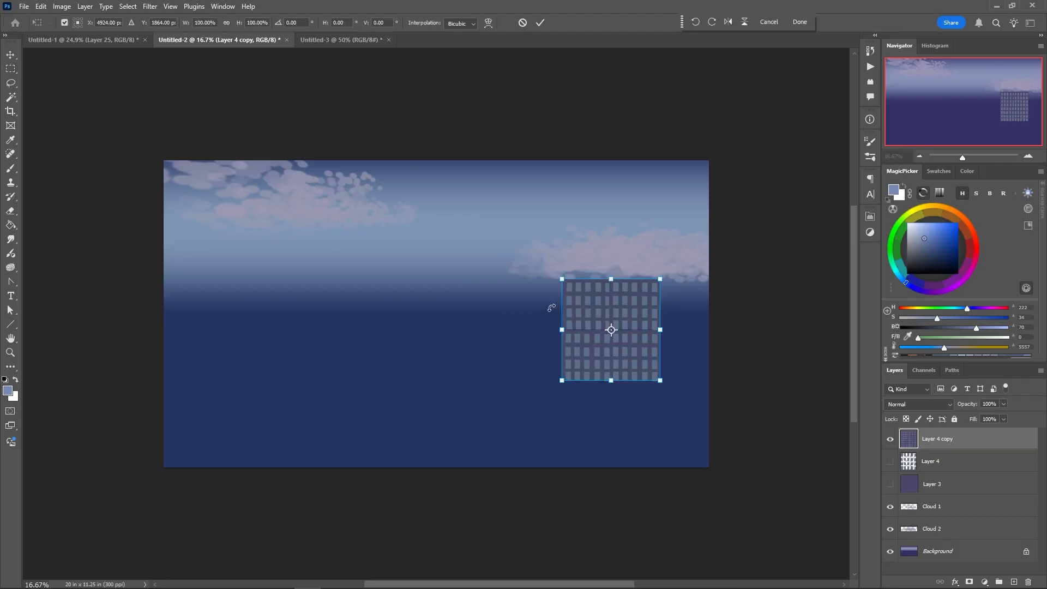
{"action": "left_click_drag", "start_coordinate": [562, 329], "coordinate": [608, 327]}
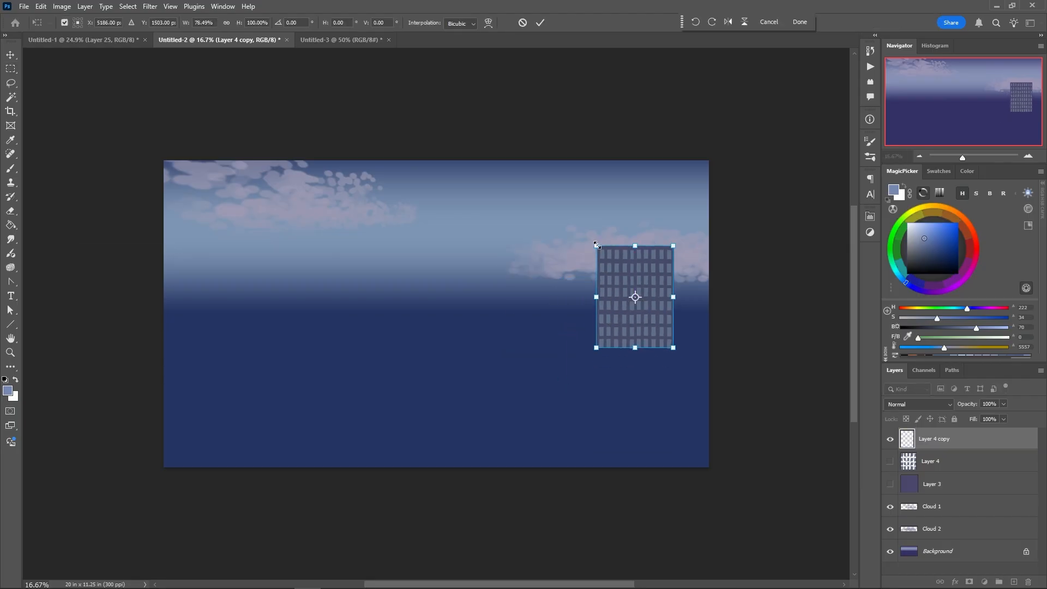
{"action": "left_click_drag", "start_coordinate": [597, 246], "coordinate": [614, 257]}
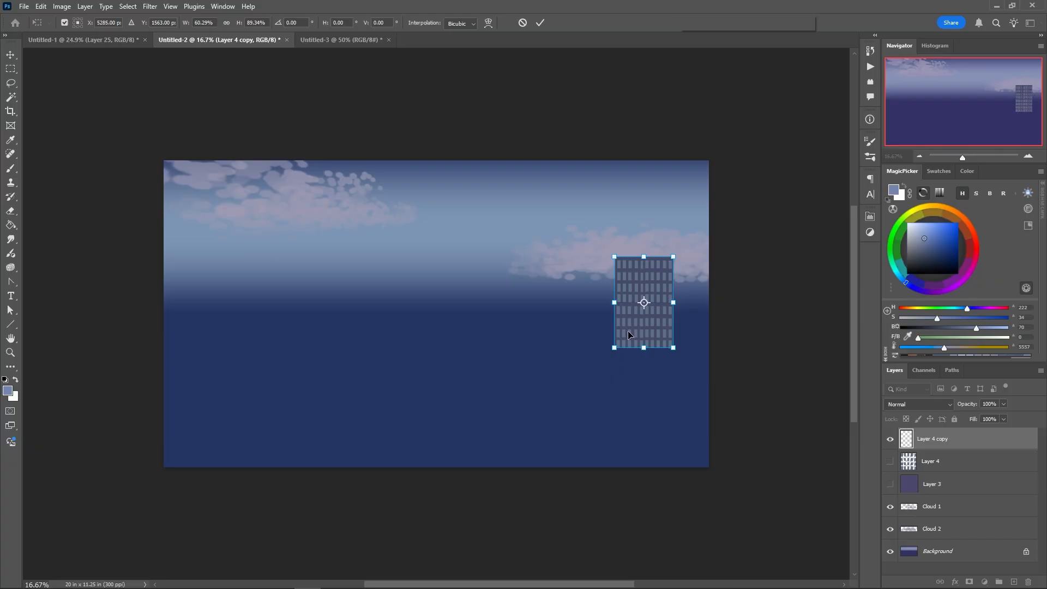
{"action": "key", "text": "Return"}
Place a copy of the building directly beneath it and merge both pieces into one tall tower
{"action": "left_click_drag", "start_coordinate": [628, 329], "coordinate": [628, 412]}
{"action": "left_click_drag", "start_coordinate": [629, 412], "coordinate": [630, 418]}
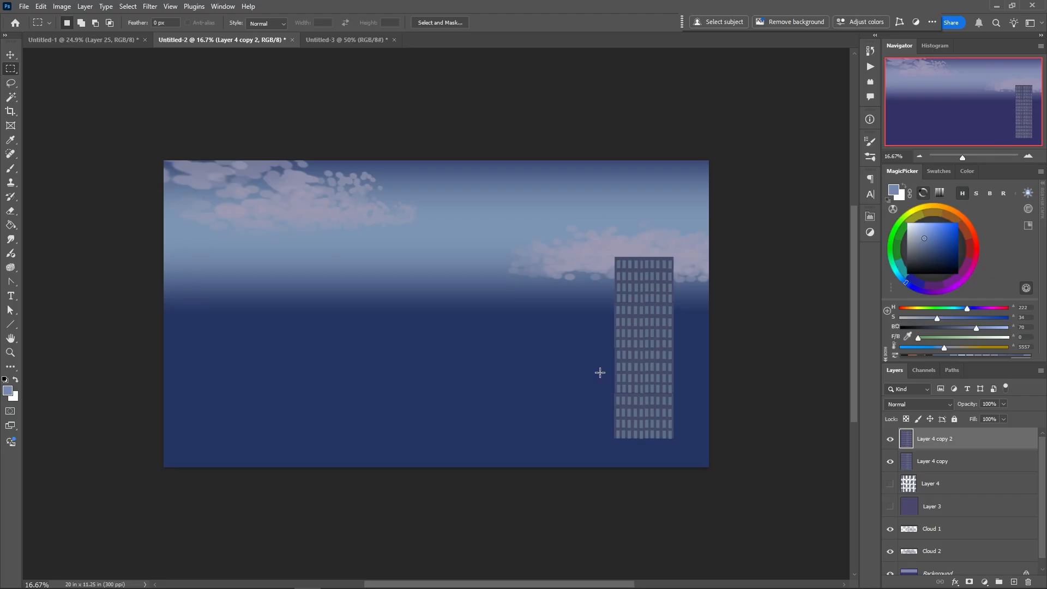
{"action": "right_click", "coordinate": [514, 316]}
{"action": "left_click", "coordinate": [540, 319]}
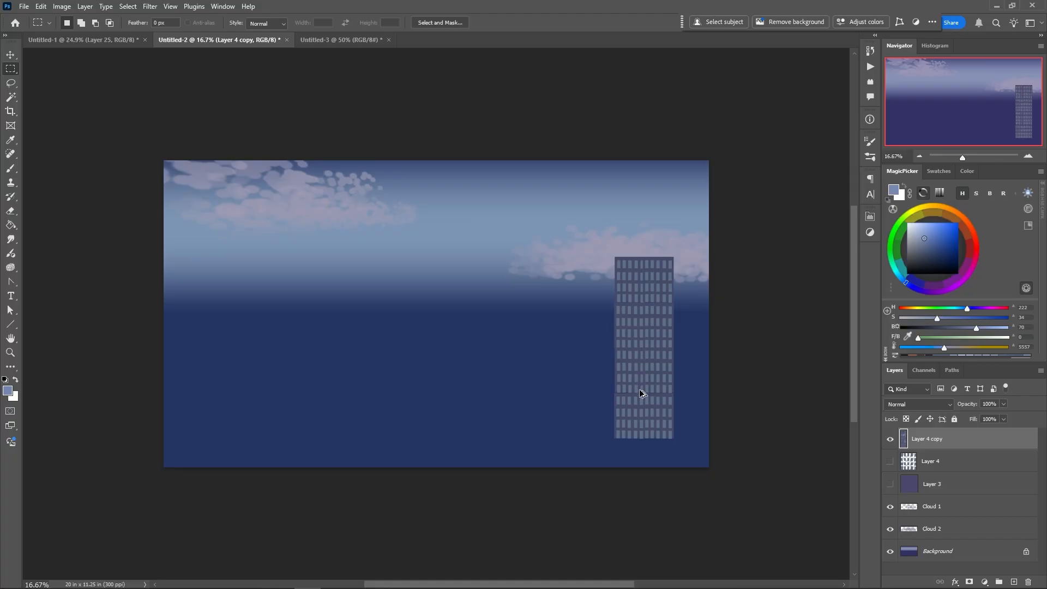
Place three copies of the tower in a spaced row to its left, and make the original rightmost tower's layer active
{"action": "left_click_drag", "start_coordinate": [642, 392], "coordinate": [350, 402]}
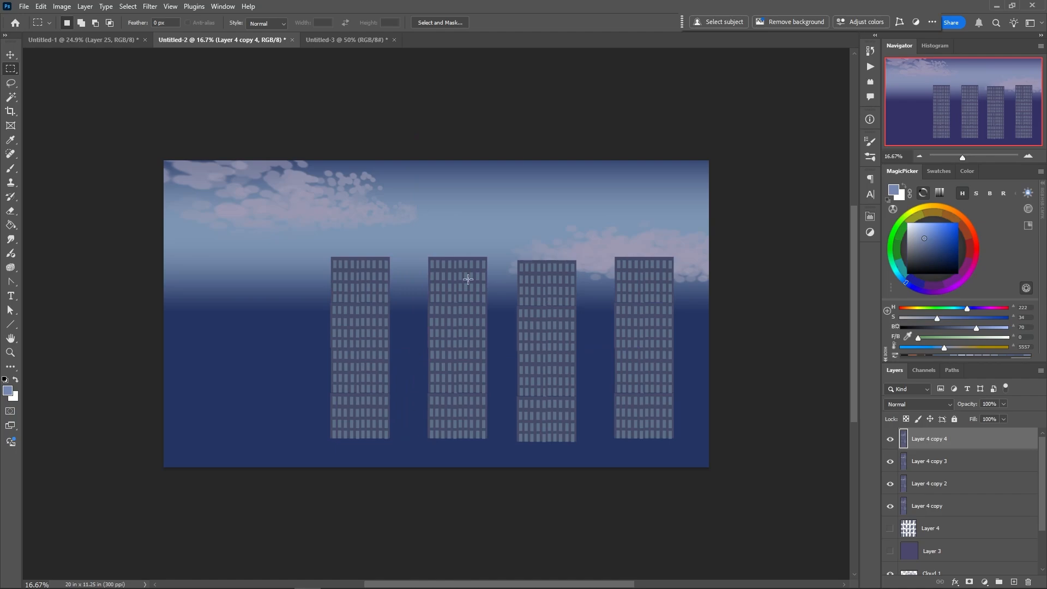
{"action": "left_click", "coordinate": [642, 381], "text": "ctrl"}
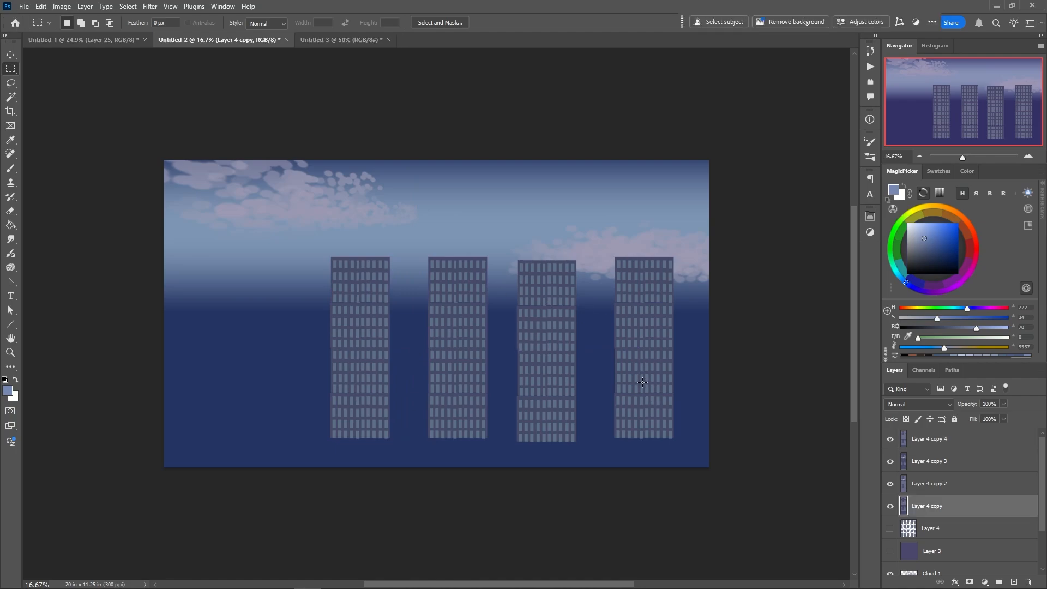
Set up a hard brush with Scattering and Transfer off, spacing at 1% and hardness at 100%
{"action": "right_click", "coordinate": [658, 321]}
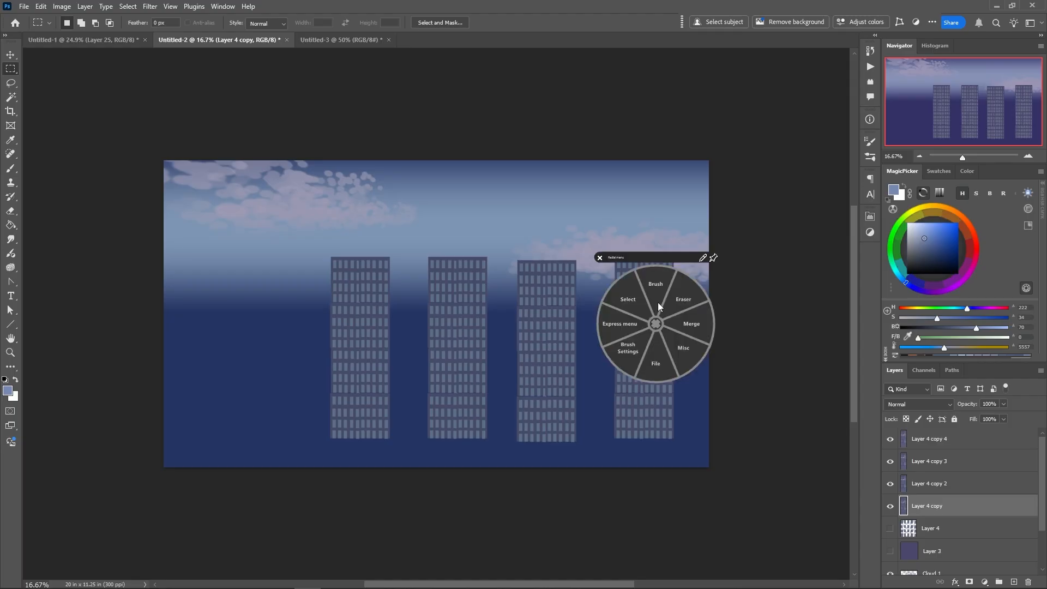
{"action": "left_click", "coordinate": [657, 296]}
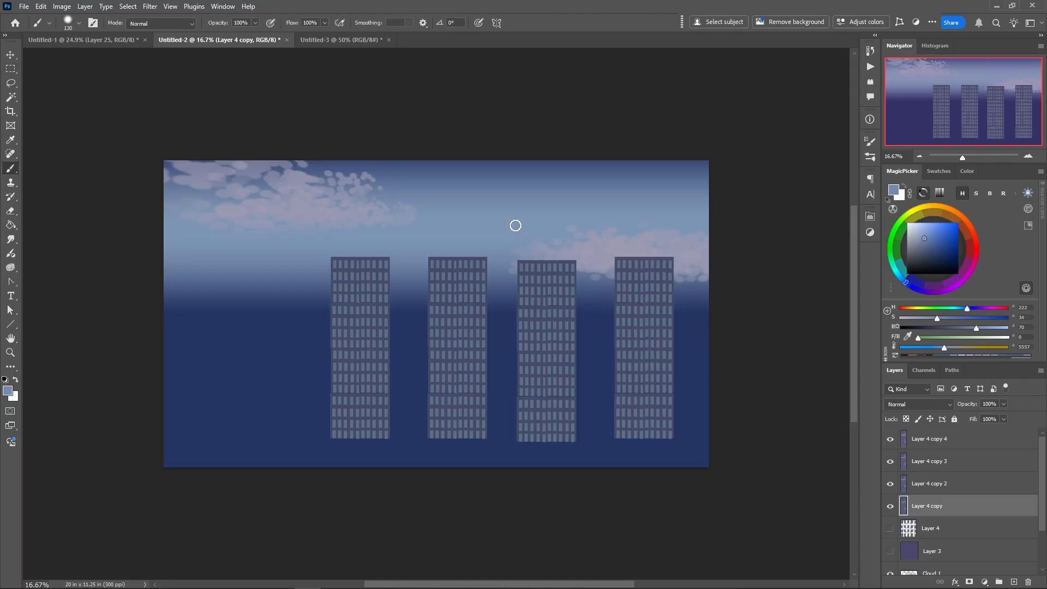
{"action": "left_click", "coordinate": [870, 143]}
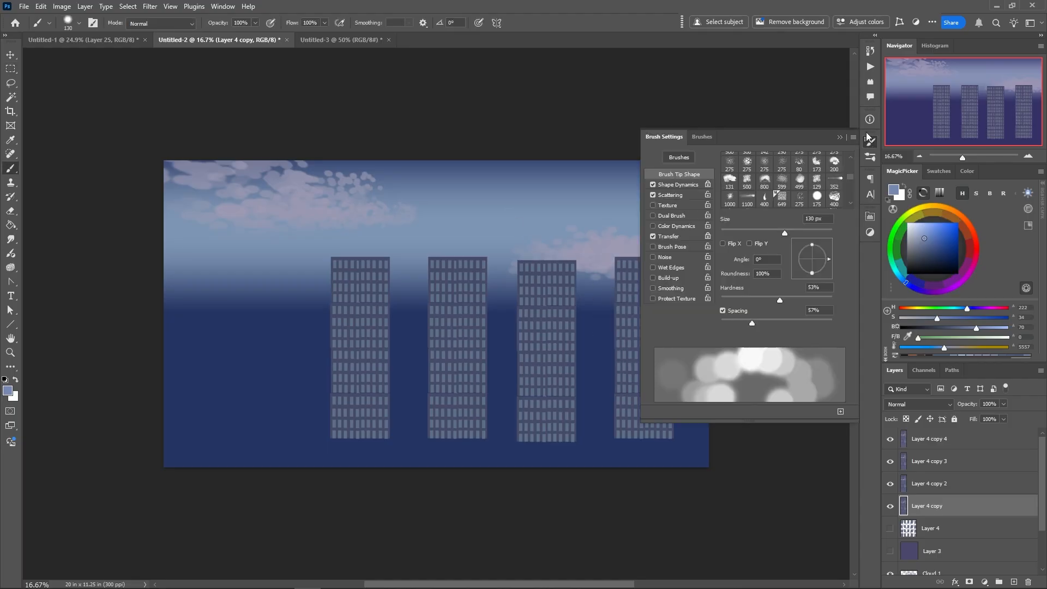
{"action": "left_click", "coordinate": [653, 194]}
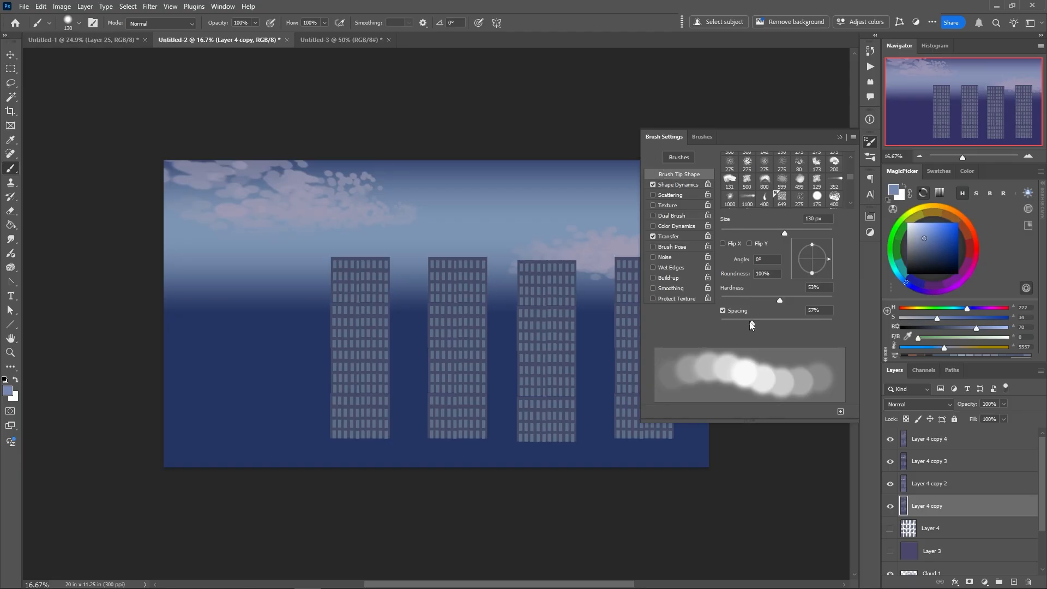
{"action": "left_click_drag", "start_coordinate": [745, 322], "coordinate": [721, 325]}
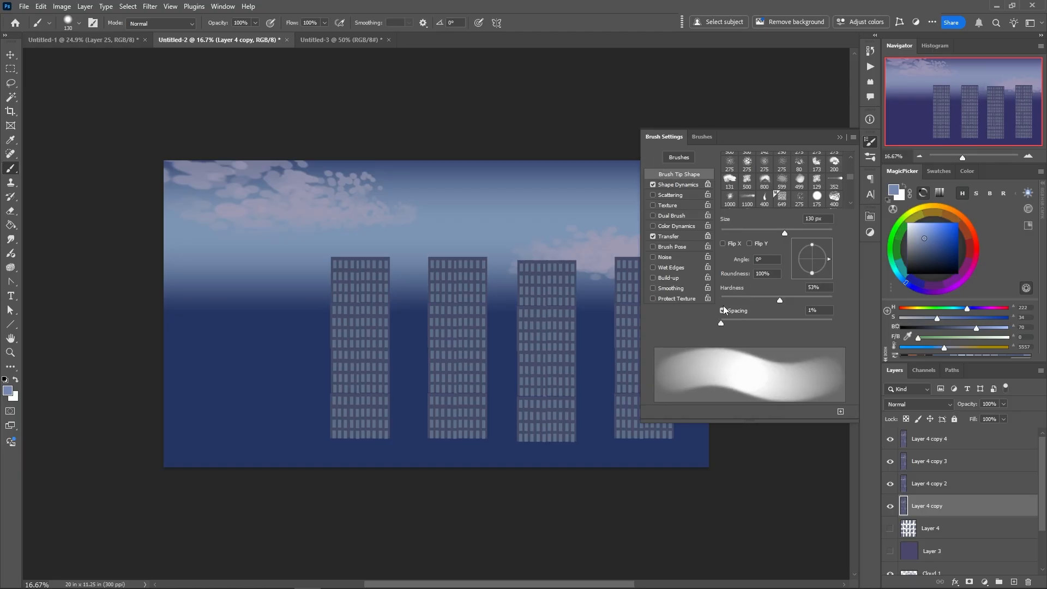
{"action": "left_click", "coordinate": [653, 235]}
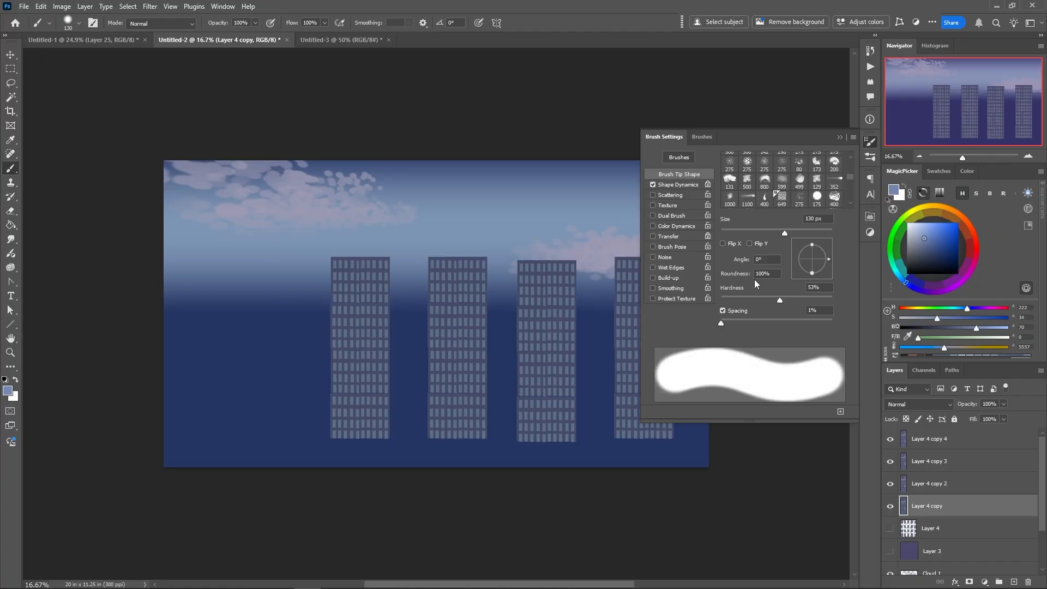
{"action": "left_click_drag", "start_coordinate": [776, 297], "coordinate": [833, 297]}
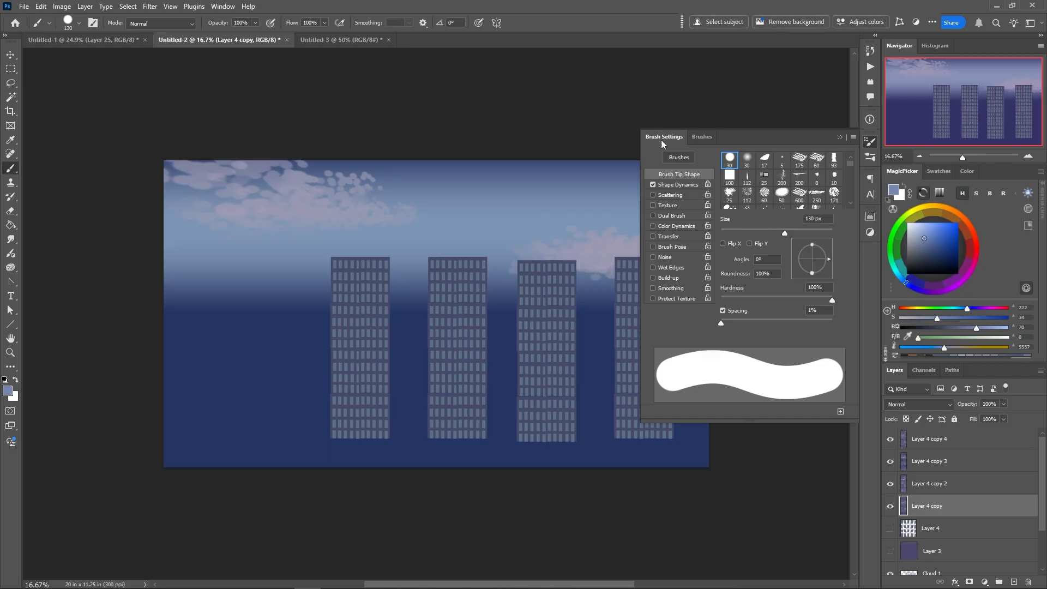
{"action": "left_click", "coordinate": [650, 127]}
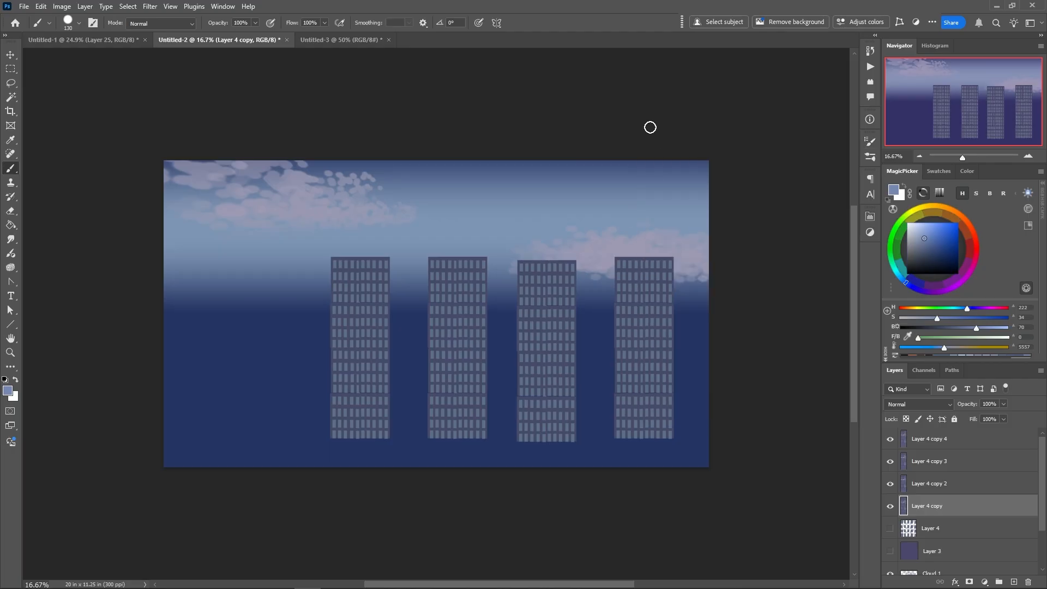
Sample the wall colour, lock the rightmost tower's transparent pixels, and paint out several of its windows with a 56 px brush
{"action": "left_click", "coordinate": [653, 265], "text": "alt"}
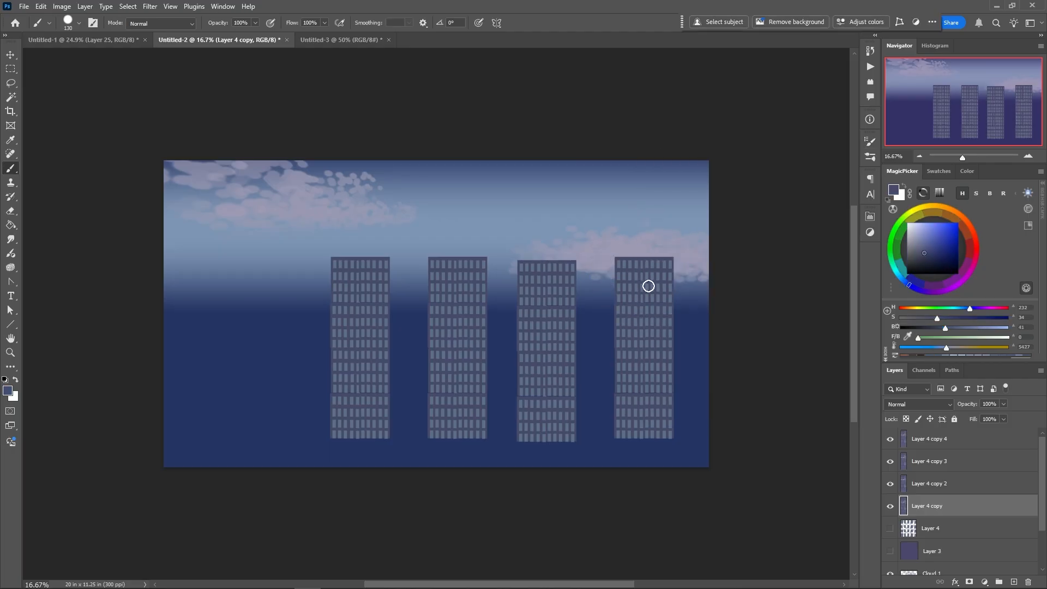
{"action": "left_click", "coordinate": [906, 419]}
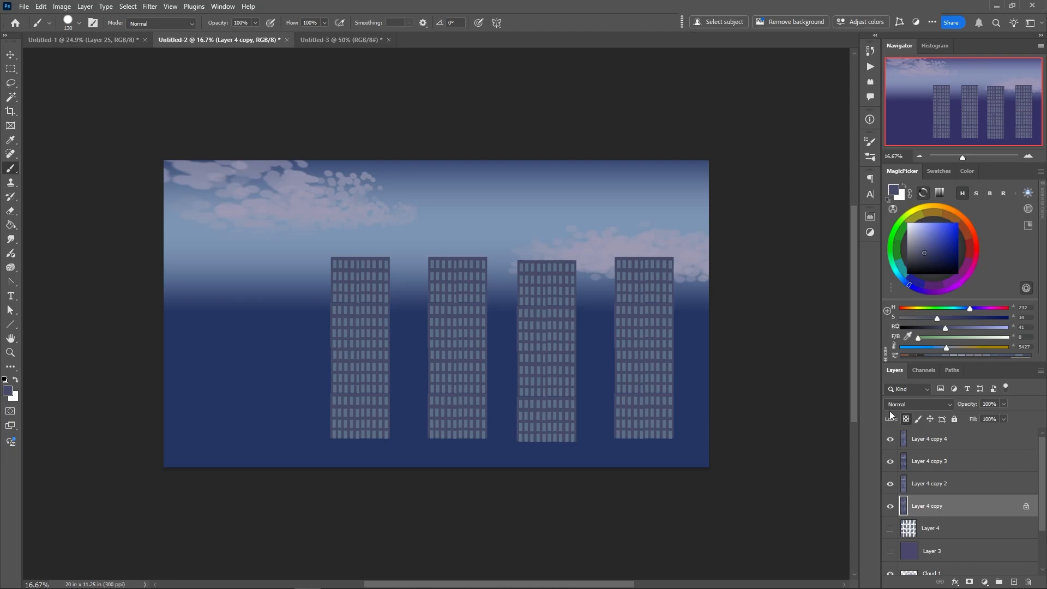
{"action": "right_click", "coordinate": [654, 287]}
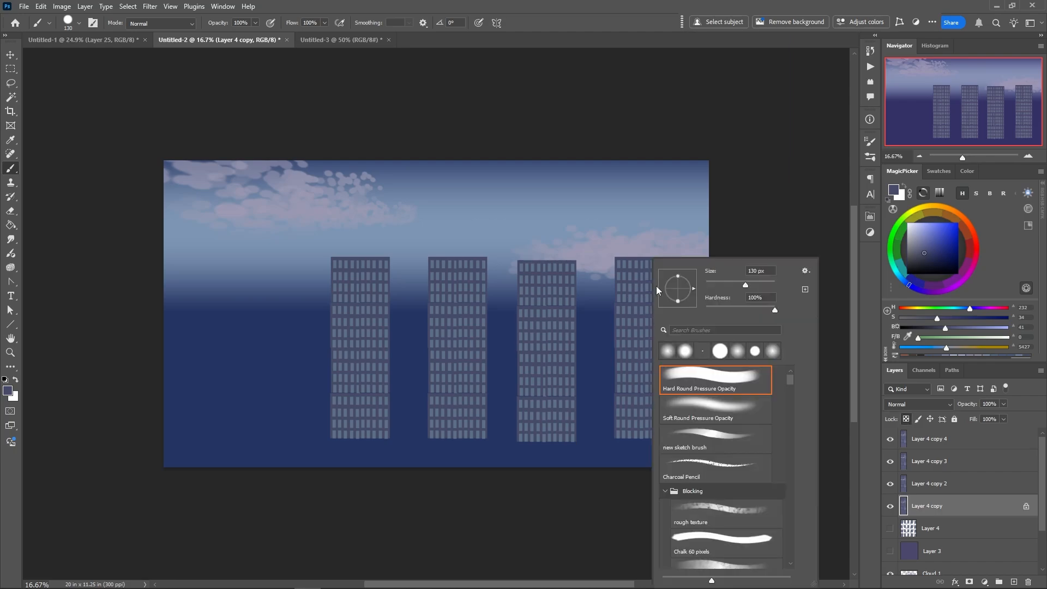
{"action": "left_click", "coordinate": [726, 285]}
{"action": "mouse_move", "coordinate": [642, 284]}
{"action": "left_mouse_down"}
{"action": "mouse_move", "coordinate": [658, 305]}
{"action": "mouse_move", "coordinate": [656, 335]}
{"action": "mouse_move", "coordinate": [617, 337]}
{"action": "mouse_move", "coordinate": [629, 330]}
{"action": "mouse_move", "coordinate": [629, 357]}
{"action": "left_mouse_up"}
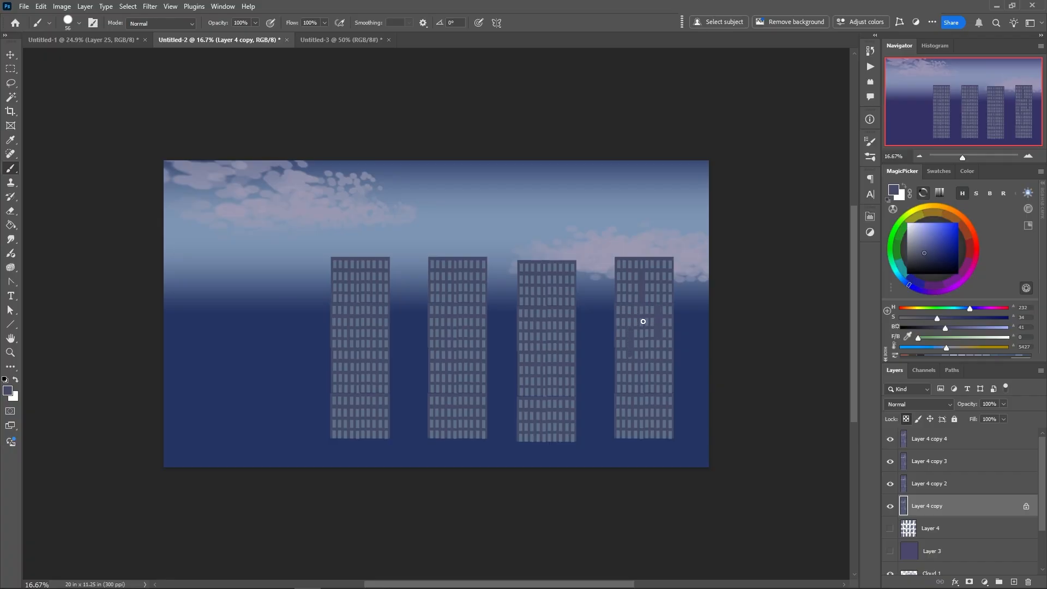
Paint out more scattered windows across the rightmost tower with the wall colour
{"action": "mouse_move", "coordinate": [642, 319]}
{"action": "left_mouse_down"}
{"action": "mouse_move", "coordinate": [637, 369]}
{"action": "mouse_move", "coordinate": [641, 338]}
{"action": "left_mouse_up"}
{"action": "left_click_drag", "start_coordinate": [622, 273], "coordinate": [623, 282]}
{"action": "left_click_drag", "start_coordinate": [670, 351], "coordinate": [670, 376]}
{"action": "left_click_drag", "start_coordinate": [657, 261], "coordinate": [658, 280]}
Lock the transparent pixels of the third tower from the left and paint out an irregular pattern of its windows
{"action": "key", "text": "alt+bracketright"}
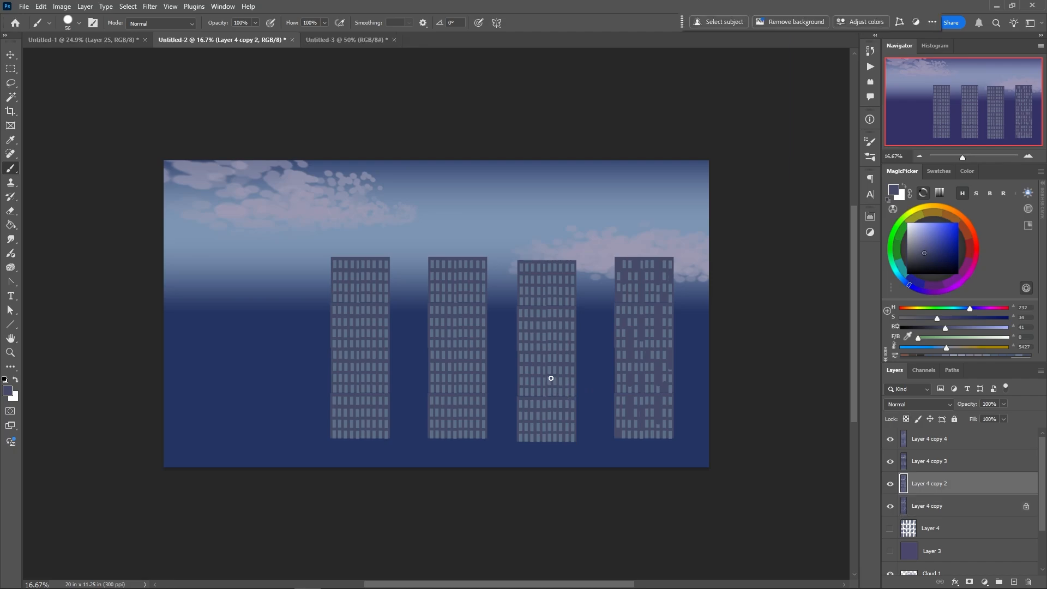
{"action": "left_click", "coordinate": [906, 419]}
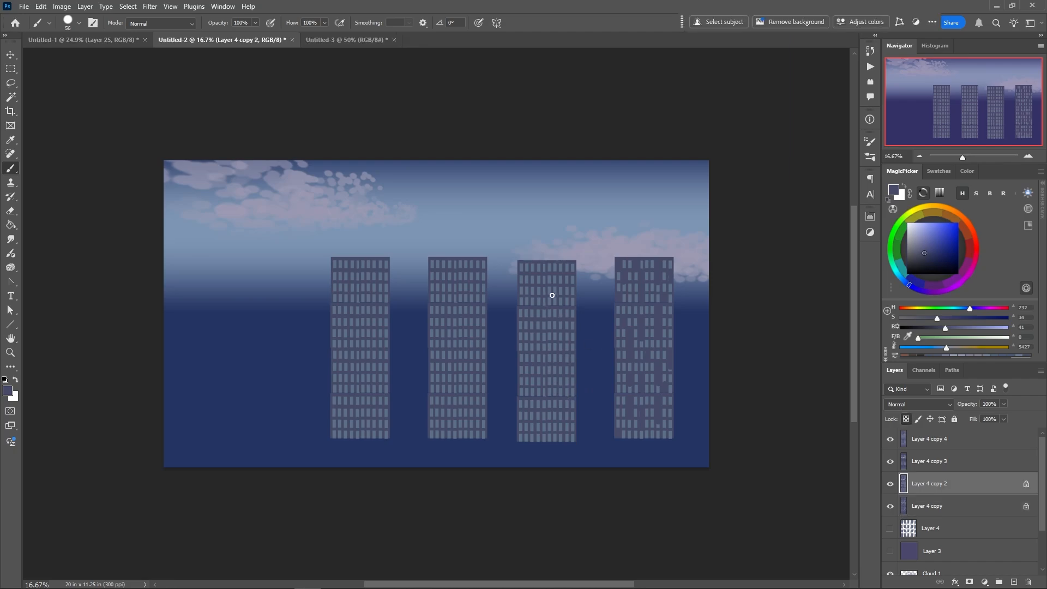
{"action": "mouse_move", "coordinate": [545, 287]}
{"action": "left_mouse_down"}
{"action": "mouse_move", "coordinate": [545, 305]}
{"action": "mouse_move", "coordinate": [561, 306]}
{"action": "left_mouse_up"}
{"action": "left_click_drag", "start_coordinate": [568, 355], "coordinate": [568, 370]}
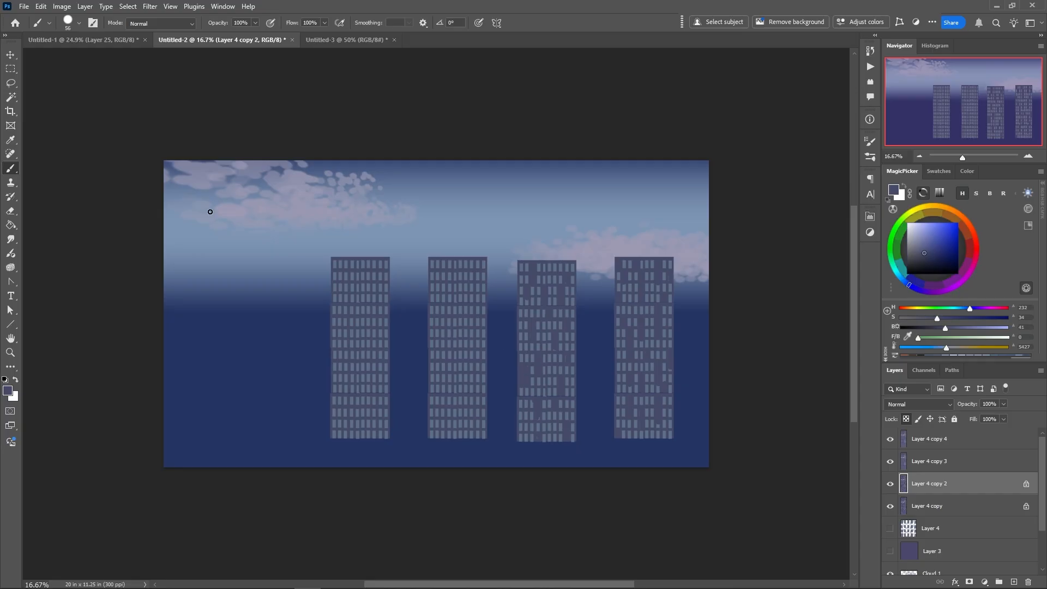
Recolour the third tower from the left with Hue/Saturation: Hue -16, Saturation +29, Lightness -15
{"action": "left_click", "coordinate": [62, 7]}
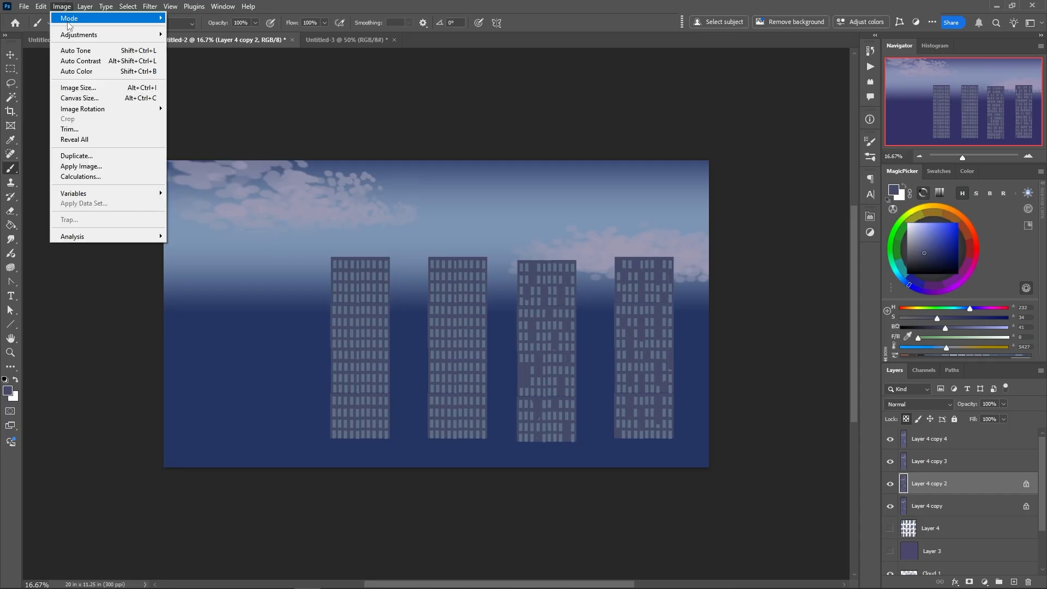
{"action": "mouse_move", "coordinate": [73, 37]}
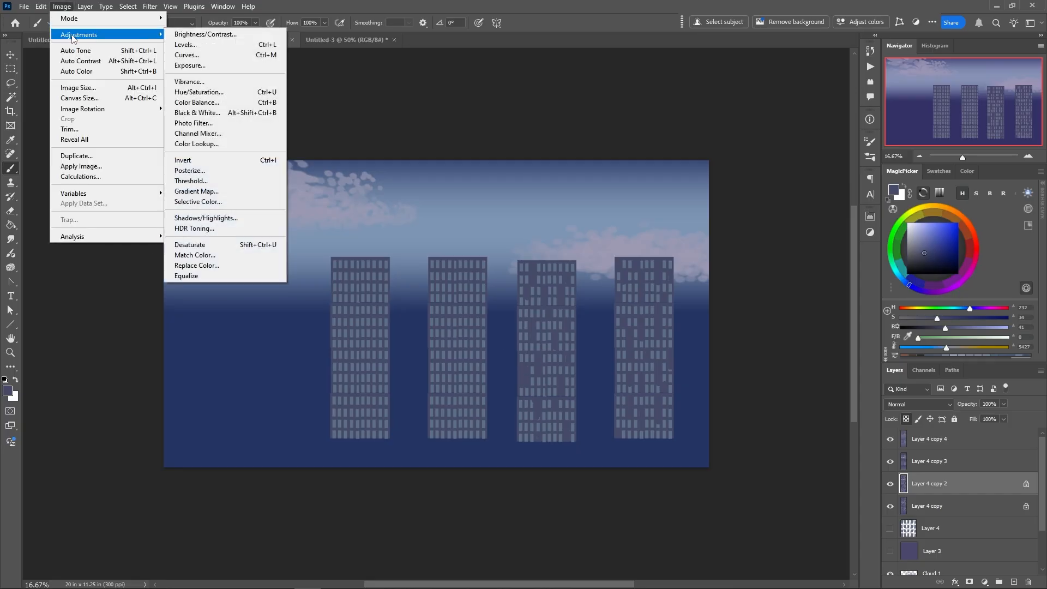
{"action": "left_click", "coordinate": [192, 93]}
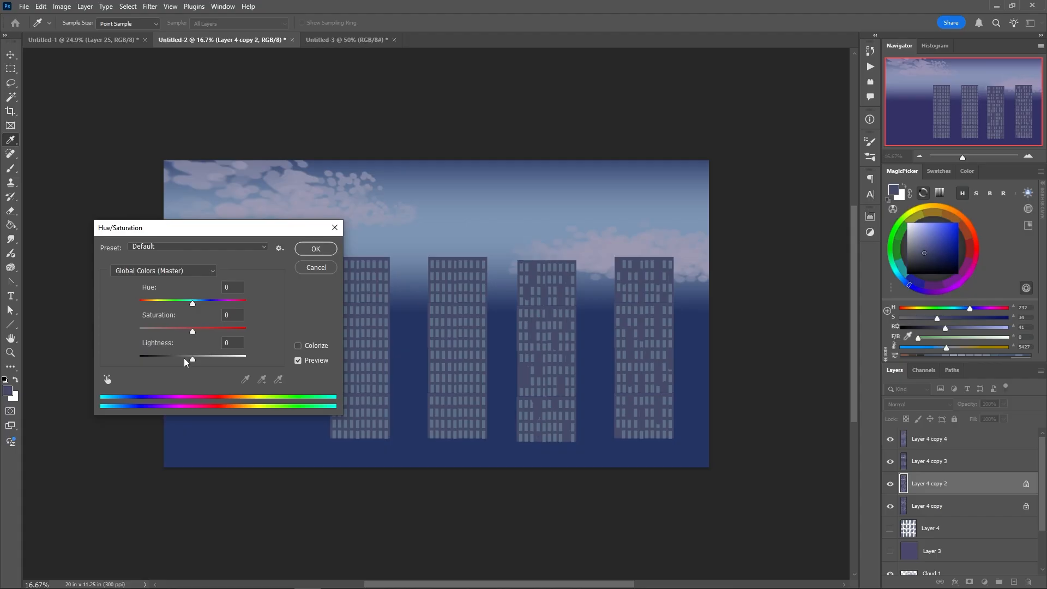
{"action": "left_click_drag", "start_coordinate": [192, 363], "coordinate": [184, 304]}
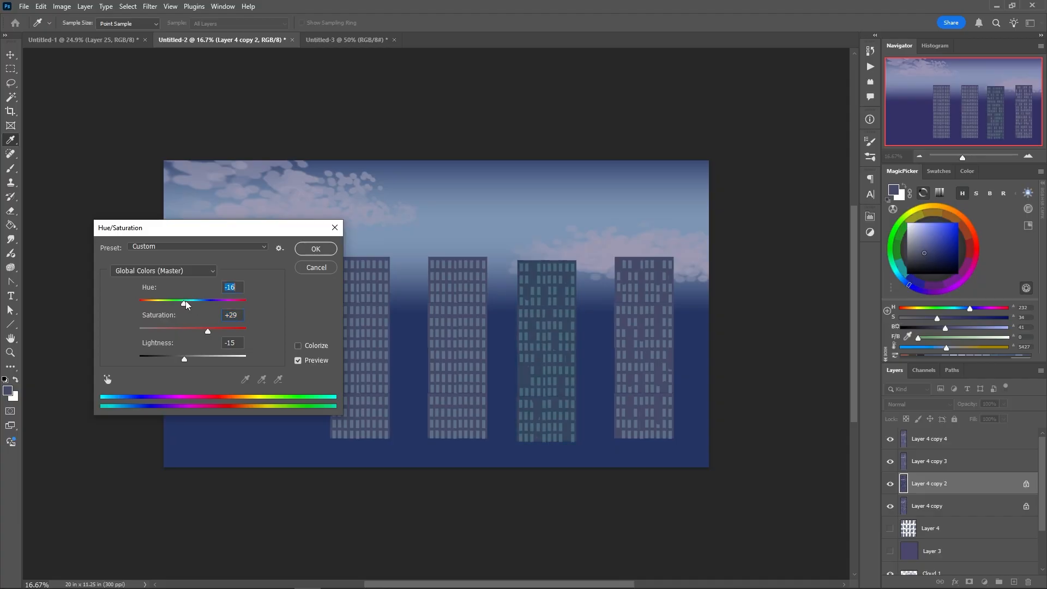
{"action": "left_click", "coordinate": [315, 249]}
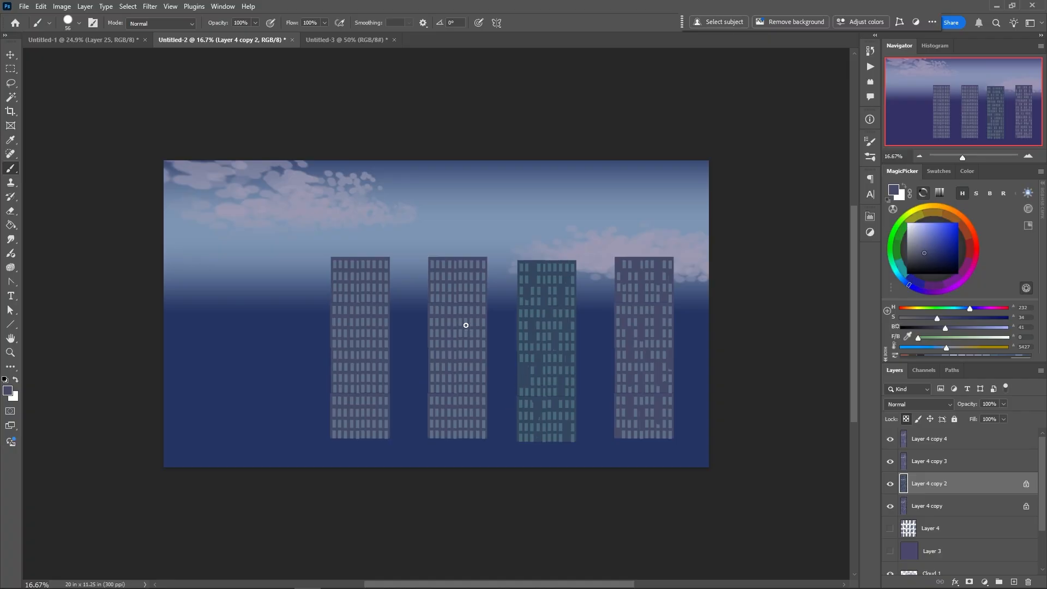
Make the second tower from the left active and paint out scattered windows over its full height with the wall colour
{"action": "left_click", "coordinate": [457, 339], "text": "ctrl"}
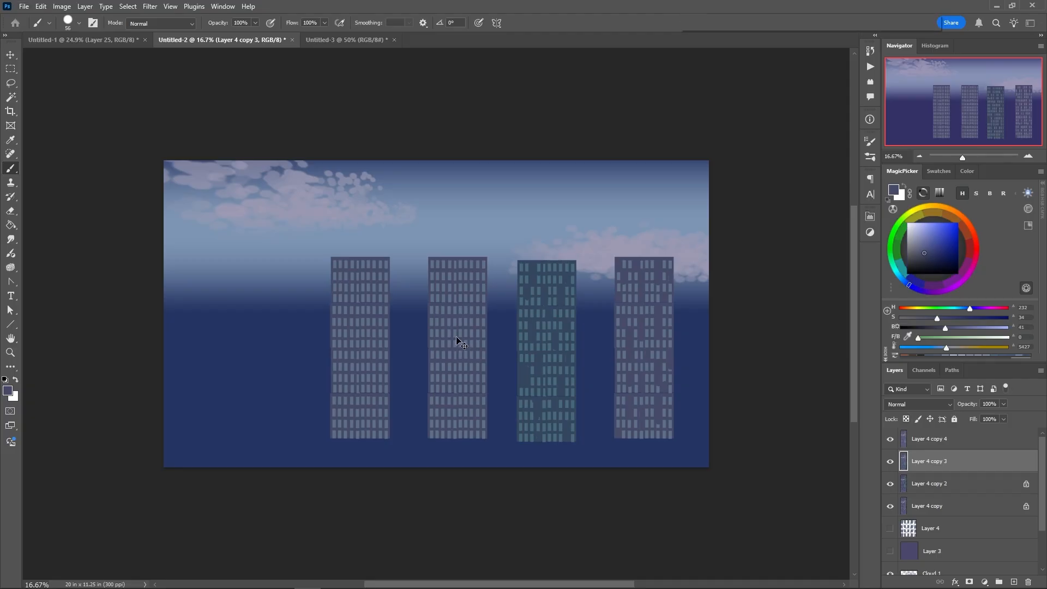
{"action": "left_click", "coordinate": [458, 268], "text": "alt"}
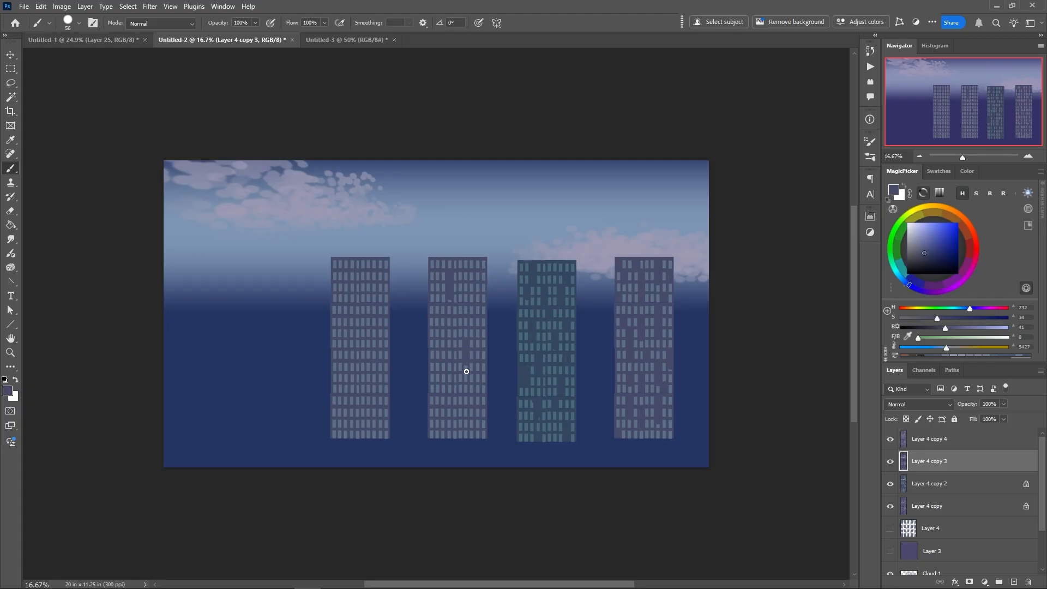
{"action": "left_click_drag", "start_coordinate": [437, 364], "coordinate": [436, 382]}
{"action": "left_click_drag", "start_coordinate": [461, 347], "coordinate": [462, 321]}
{"action": "left_click_drag", "start_coordinate": [479, 281], "coordinate": [480, 292]}
{"action": "left_click_drag", "start_coordinate": [464, 392], "coordinate": [476, 399]}
{"action": "left_click_drag", "start_coordinate": [440, 324], "coordinate": [436, 346]}
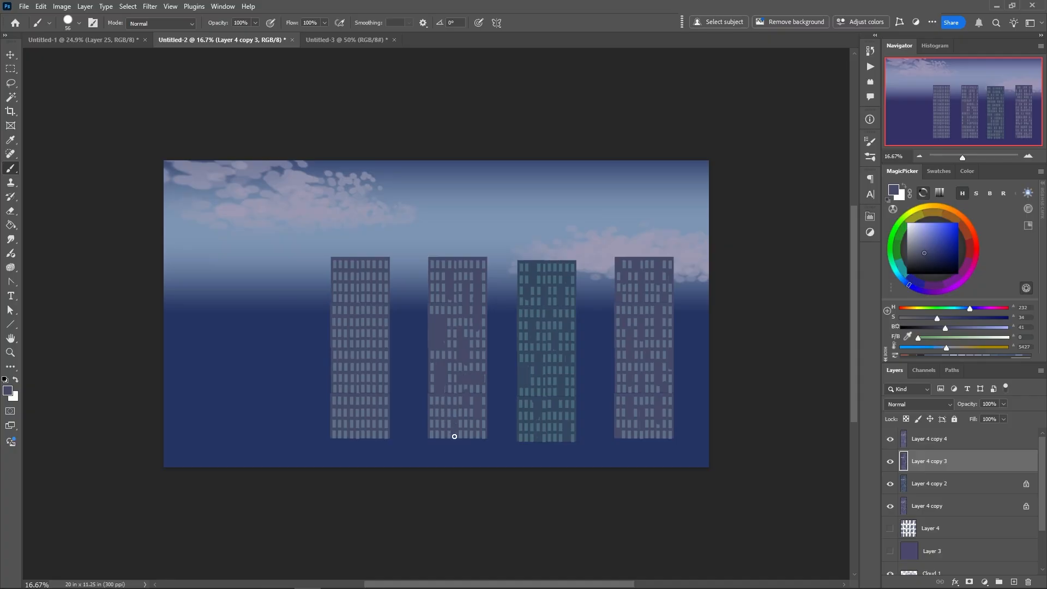
{"action": "left_click_drag", "start_coordinate": [447, 421], "coordinate": [451, 436]}
Erase the bottom row of windows from the second tower with a 464 px eraser at full hardness, leaving a straight base
{"action": "right_click", "coordinate": [448, 447]}
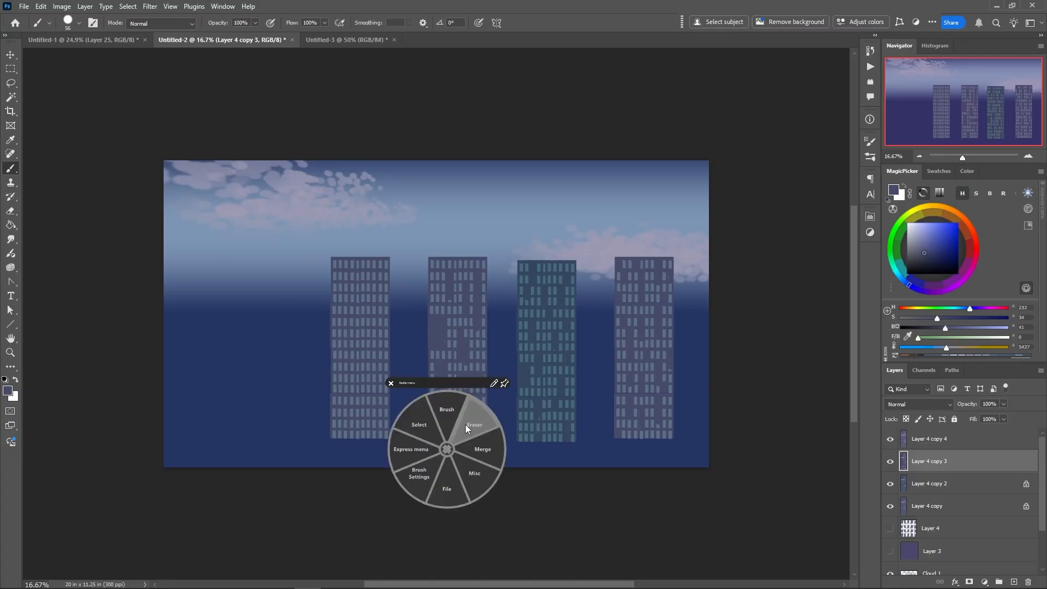
{"action": "left_click", "coordinate": [467, 426]}
{"action": "left_click_drag", "start_coordinate": [440, 455], "coordinate": [463, 456]}
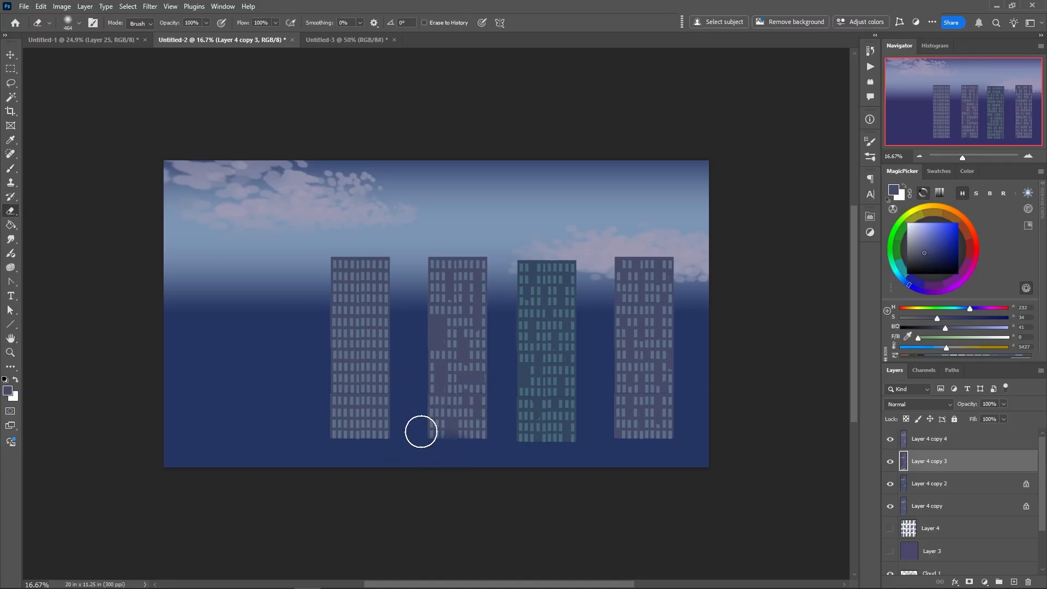
{"action": "right_click", "coordinate": [434, 399]}
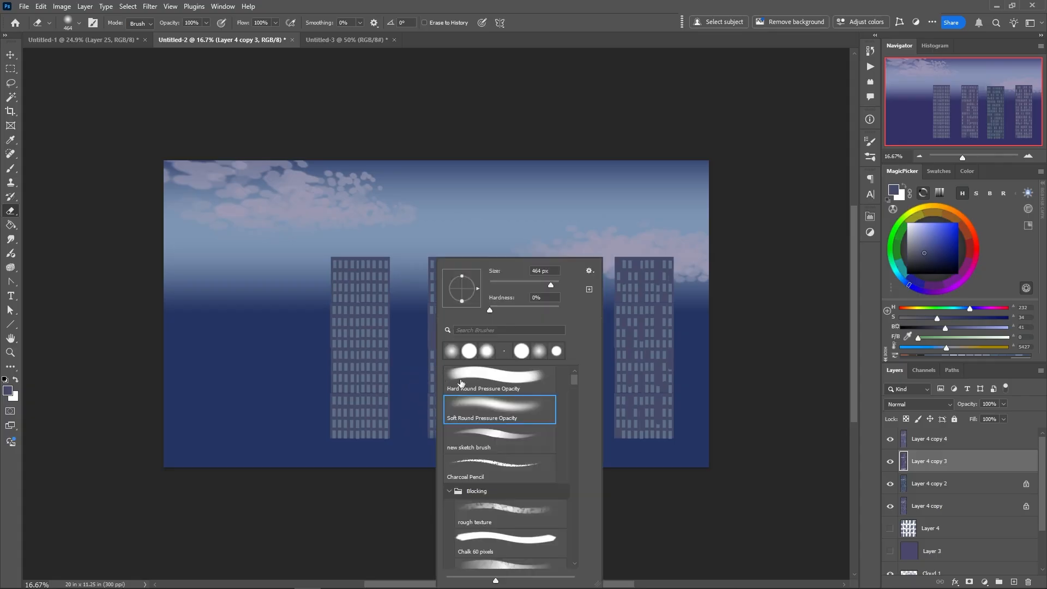
{"action": "left_click_drag", "start_coordinate": [510, 311], "coordinate": [561, 311]}
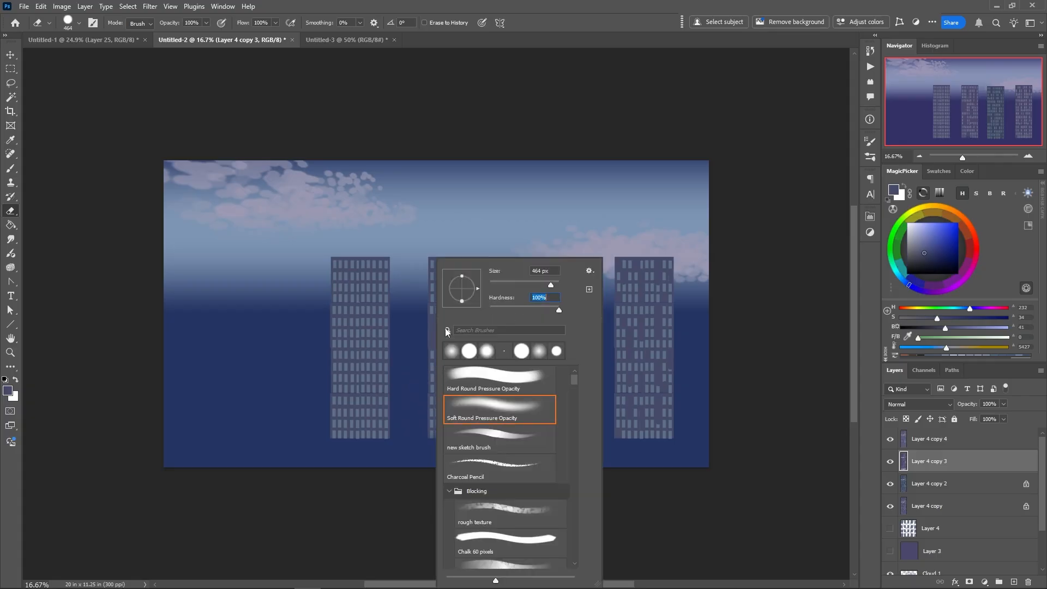
{"action": "left_click", "coordinate": [409, 467]}
{"action": "left_click_drag", "start_coordinate": [423, 449], "coordinate": [497, 454]}
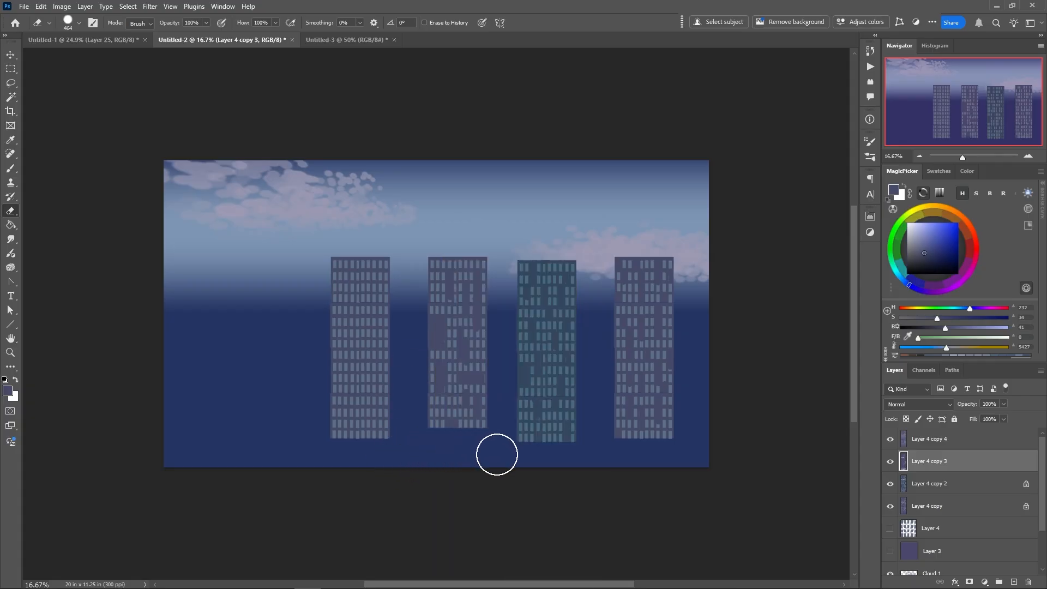
Return to the Brush, lock the leftmost tower's transparent pixels, and paint out an irregular pattern of its windows
{"action": "right_click", "coordinate": [453, 425]}
{"action": "left_click", "coordinate": [451, 388]}
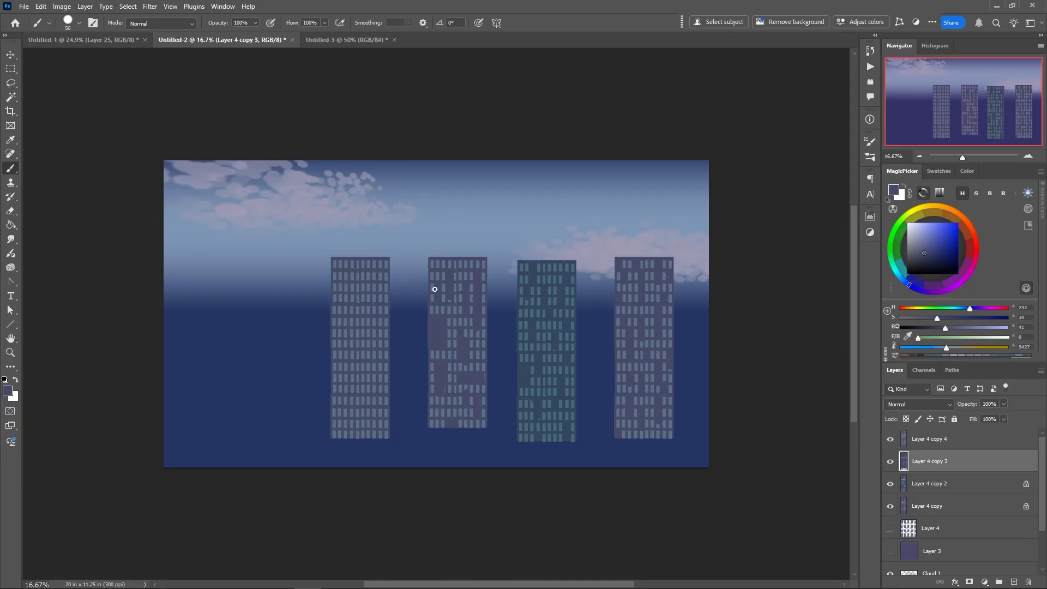
{"action": "left_click", "coordinate": [908, 442]}
{"action": "left_click", "coordinate": [906, 419]}
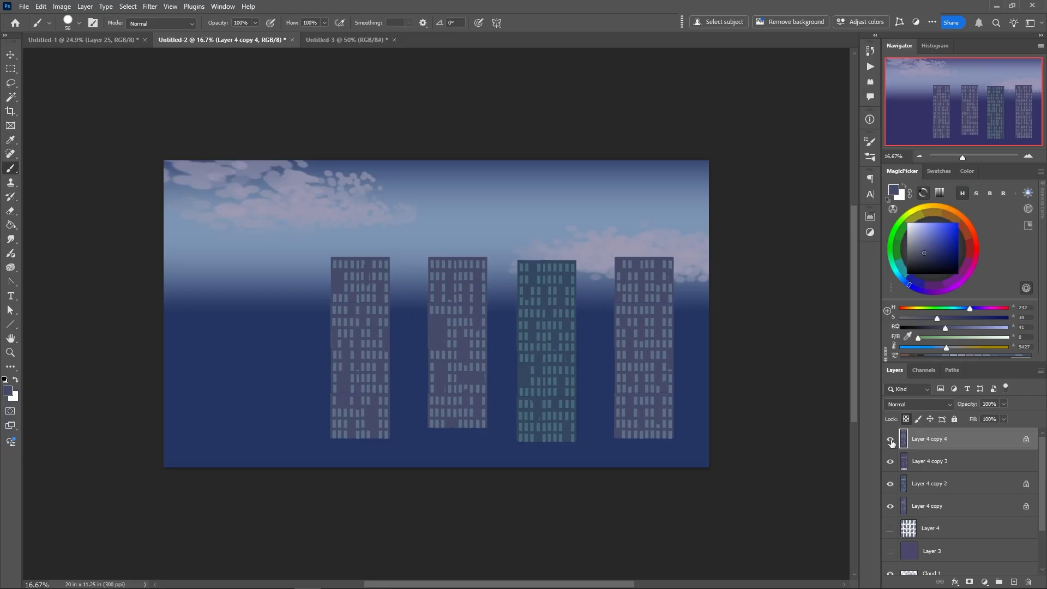
Unlock the transparent pixels on the leftmost, third and rightmost tower layers
{"action": "left_click", "coordinate": [906, 419]}
{"action": "left_click", "coordinate": [909, 484]}
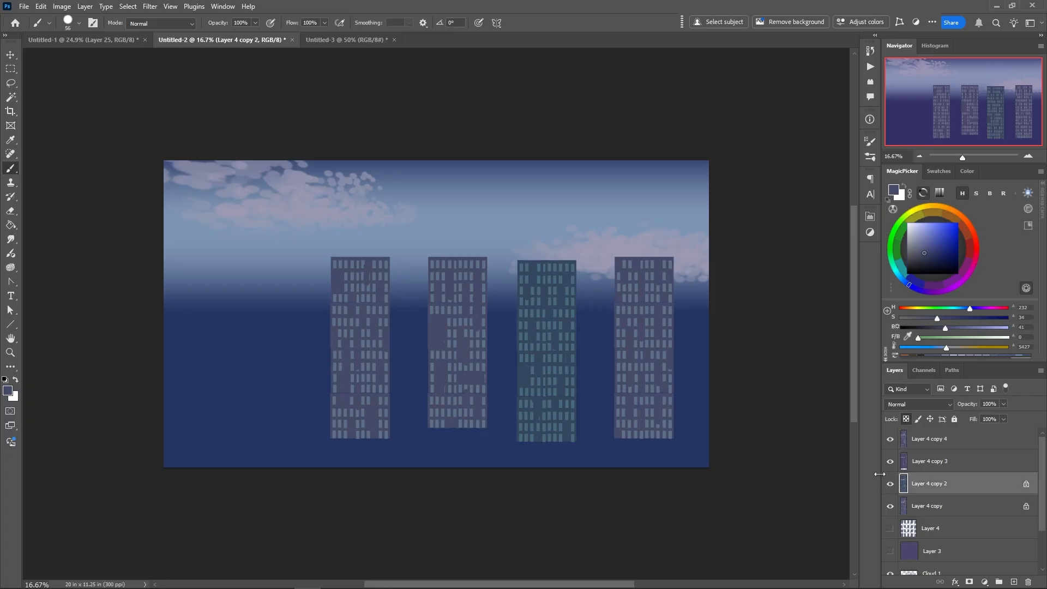
{"action": "left_click", "coordinate": [906, 419]}
{"action": "left_click", "coordinate": [909, 506]}
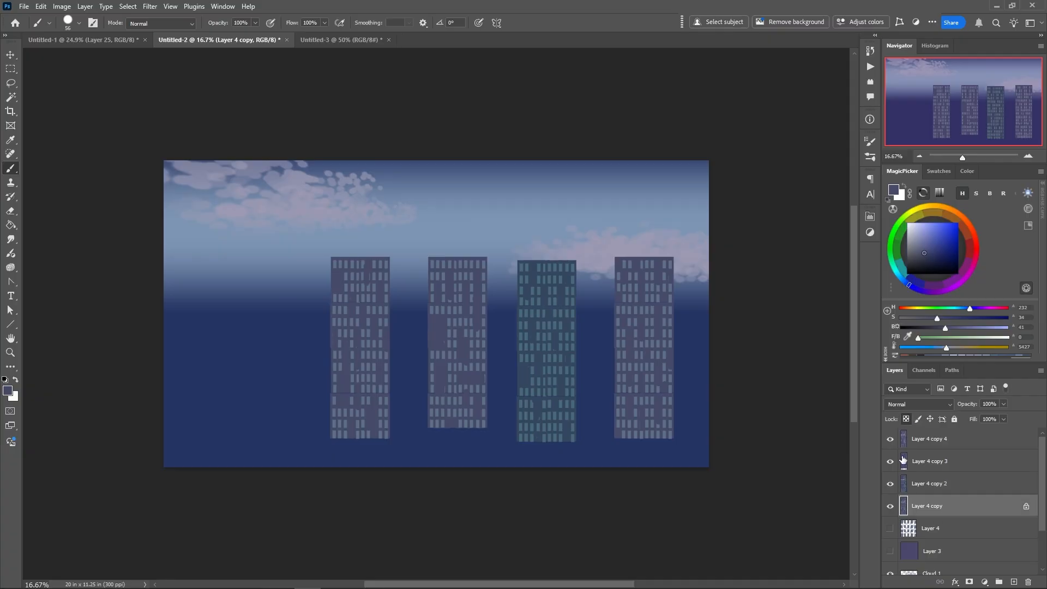
{"action": "left_click", "coordinate": [906, 419]}
Recolour the second tower from the left with Hue/Saturation: Hue +6, Saturation -34, Lightness -14
{"action": "left_click", "coordinate": [451, 370], "text": "ctrl"}
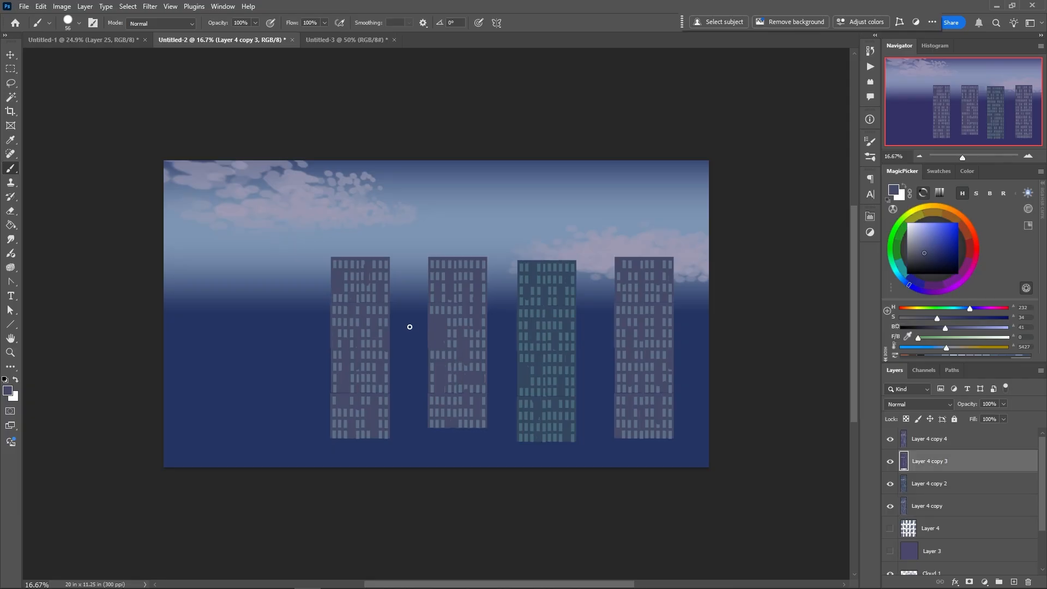
{"action": "left_click", "coordinate": [66, 7]}
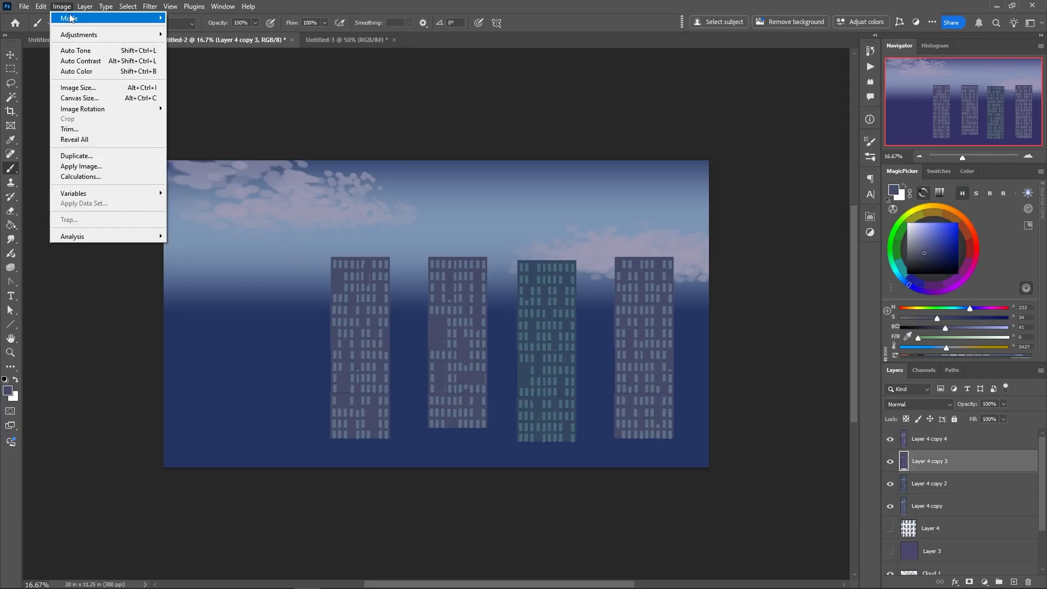
{"action": "mouse_move", "coordinate": [72, 34]}
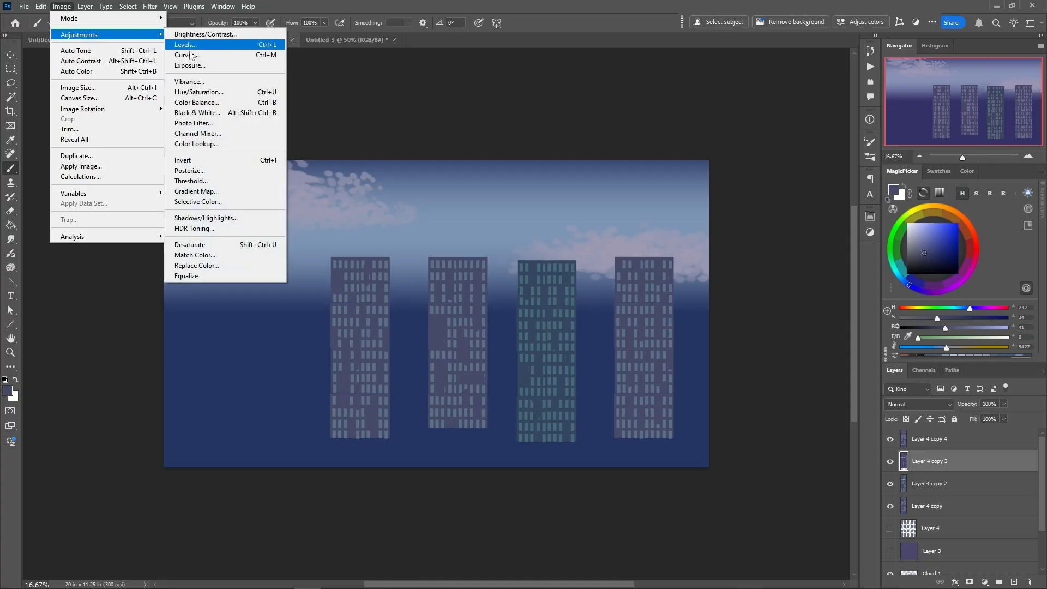
{"action": "left_click", "coordinate": [192, 95]}
{"action": "mouse_move", "coordinate": [192, 303]}
{"action": "left_mouse_down"}
{"action": "mouse_move", "coordinate": [203, 304]}
{"action": "mouse_move", "coordinate": [141, 302]}
{"action": "mouse_move", "coordinate": [197, 300]}
{"action": "left_mouse_up"}
{"action": "left_click_drag", "start_coordinate": [193, 359], "coordinate": [176, 332]}
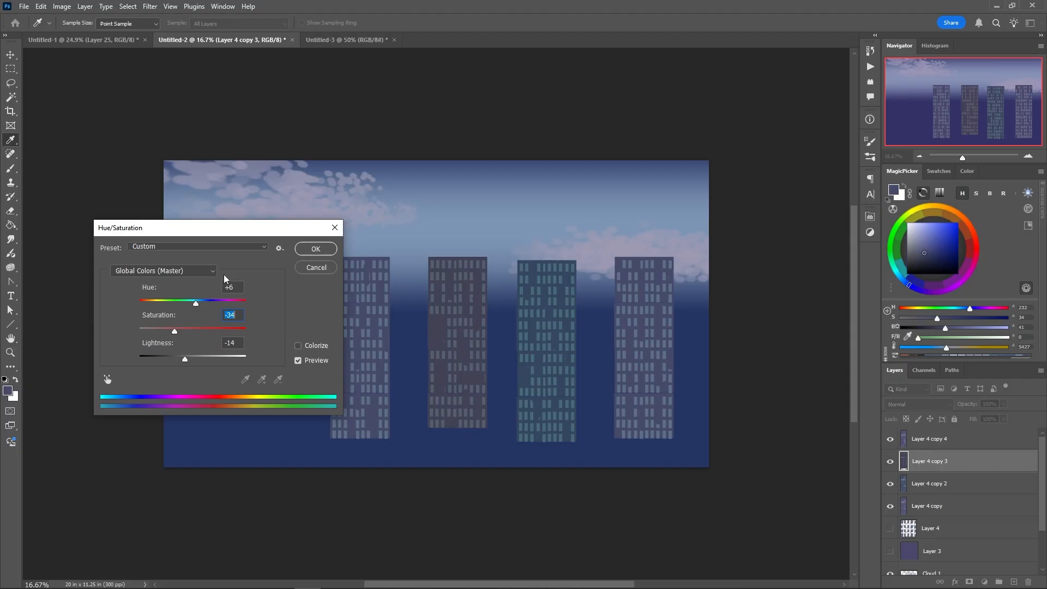
{"action": "left_click", "coordinate": [315, 248]}
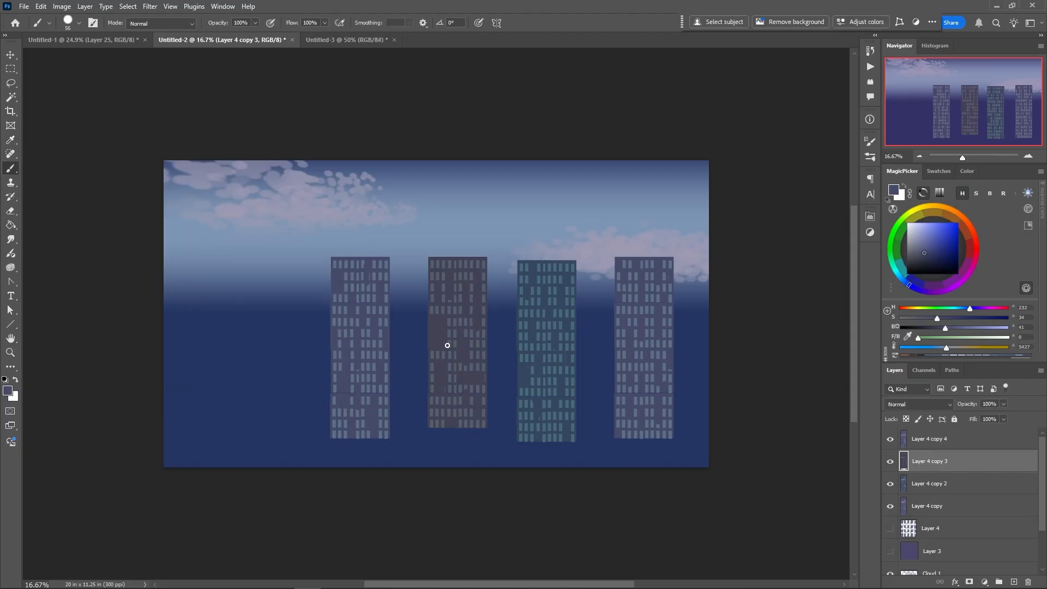
Apply Levels to the second tower, darkening its midtones and raising the black input level for stronger window contrast
{"action": "left_click", "coordinate": [70, 8]}
{"action": "mouse_move", "coordinate": [70, 21]}
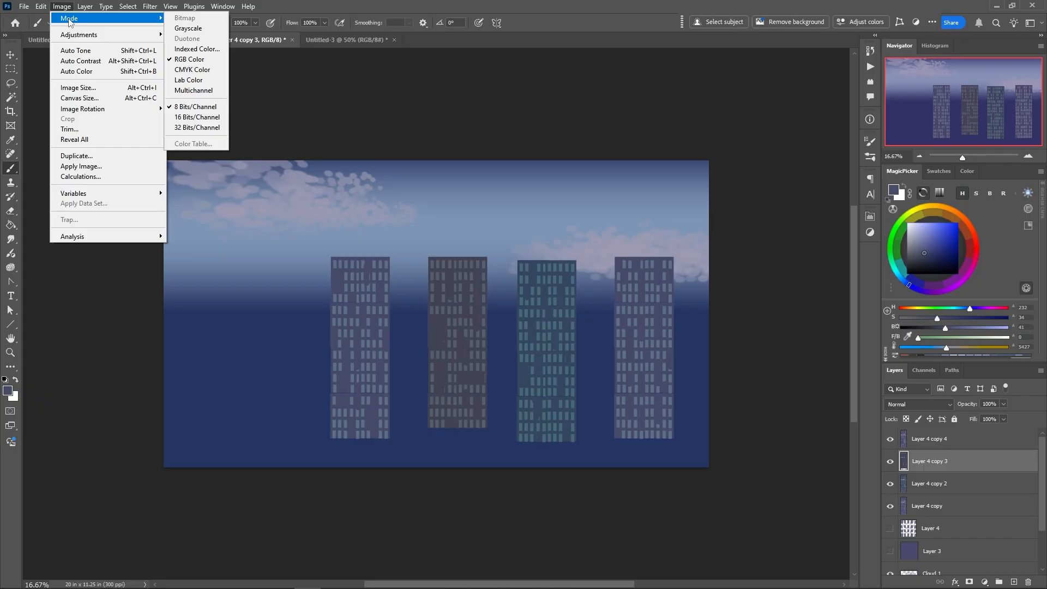
{"action": "left_click", "coordinate": [183, 46]}
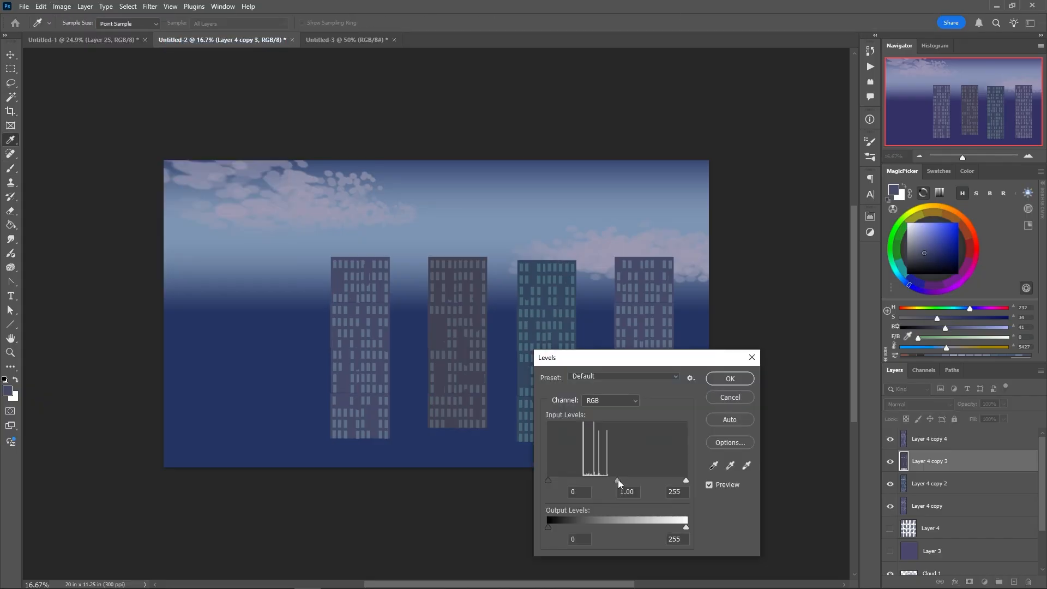
{"action": "left_click_drag", "start_coordinate": [618, 479], "coordinate": [653, 476]}
{"action": "left_click_drag", "start_coordinate": [549, 481], "coordinate": [560, 481]}
{"action": "left_click_drag", "start_coordinate": [654, 479], "coordinate": [639, 480]}
{"action": "left_click", "coordinate": [729, 378]}
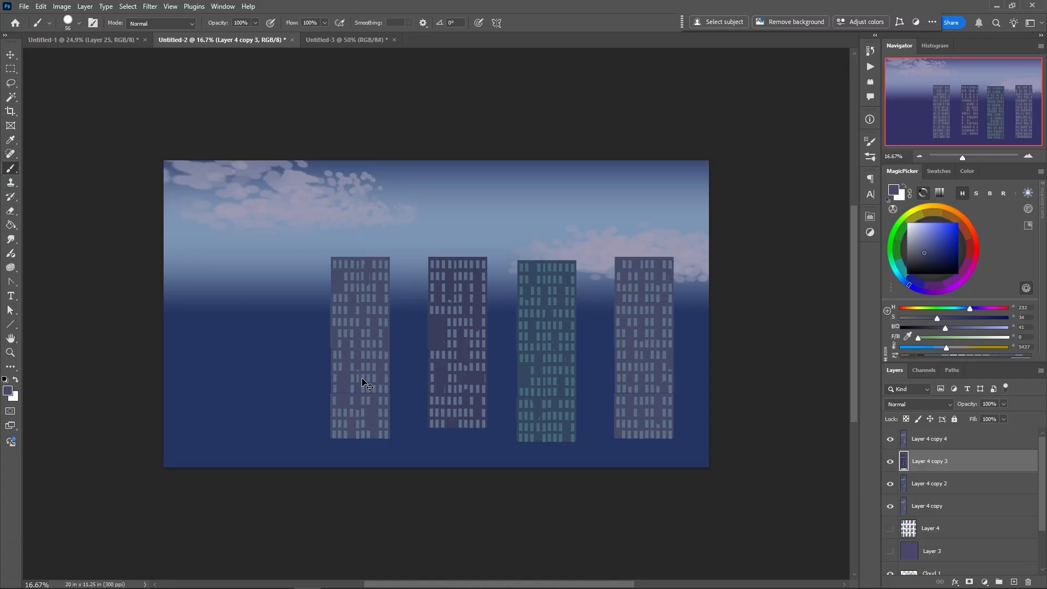
Recolour the leftmost tower a dark green with Hue/Saturation, setting Lightness to -29, raising Saturation and shifting Hue to a negative value
{"action": "key", "text": "alt+bracketright"}
{"action": "left_click", "coordinate": [66, 7]}
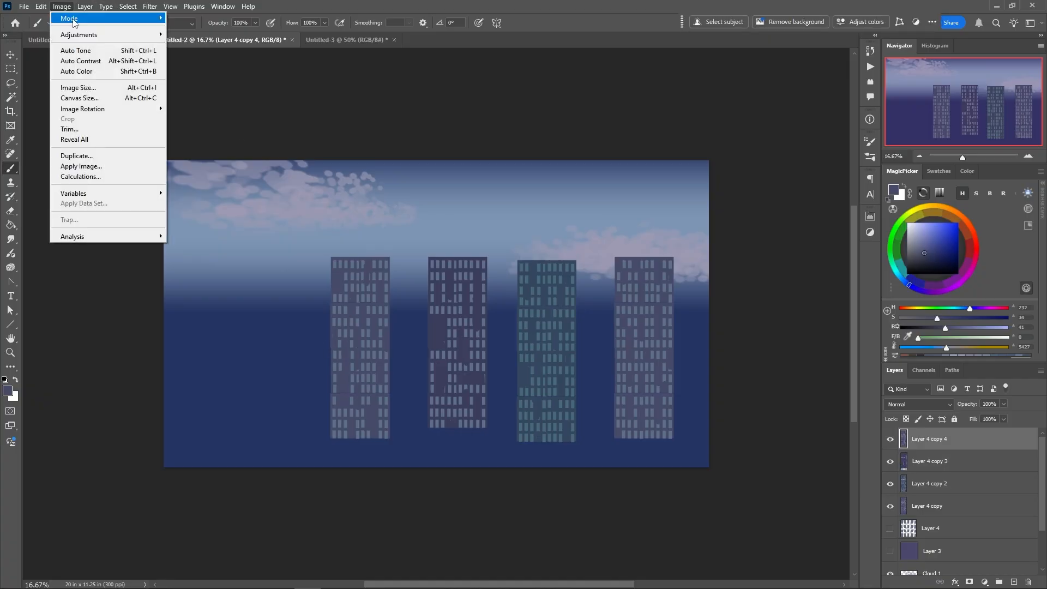
{"action": "mouse_move", "coordinate": [80, 37]}
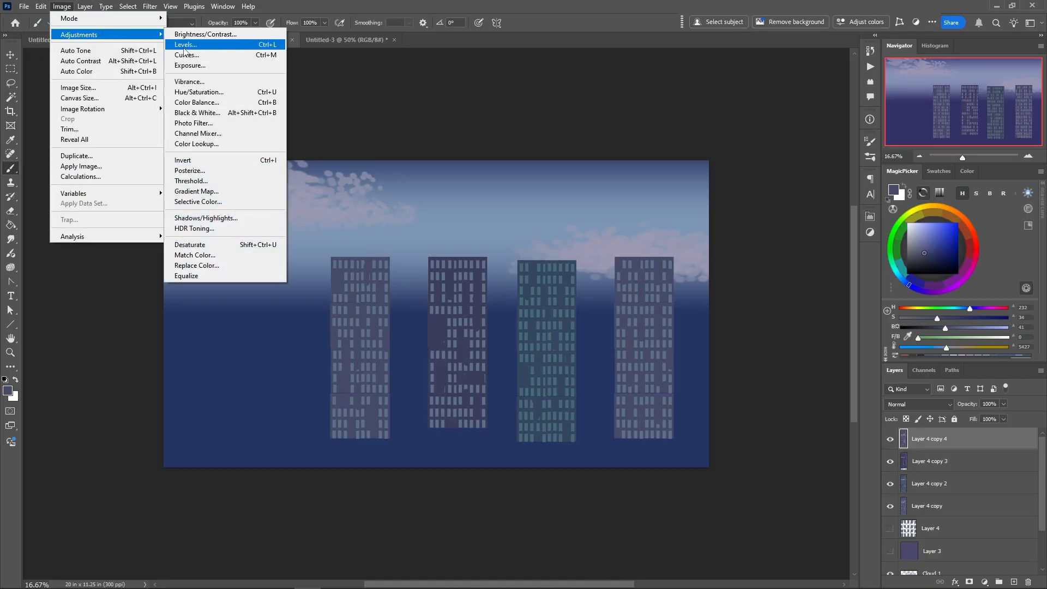
{"action": "left_click", "coordinate": [194, 92]}
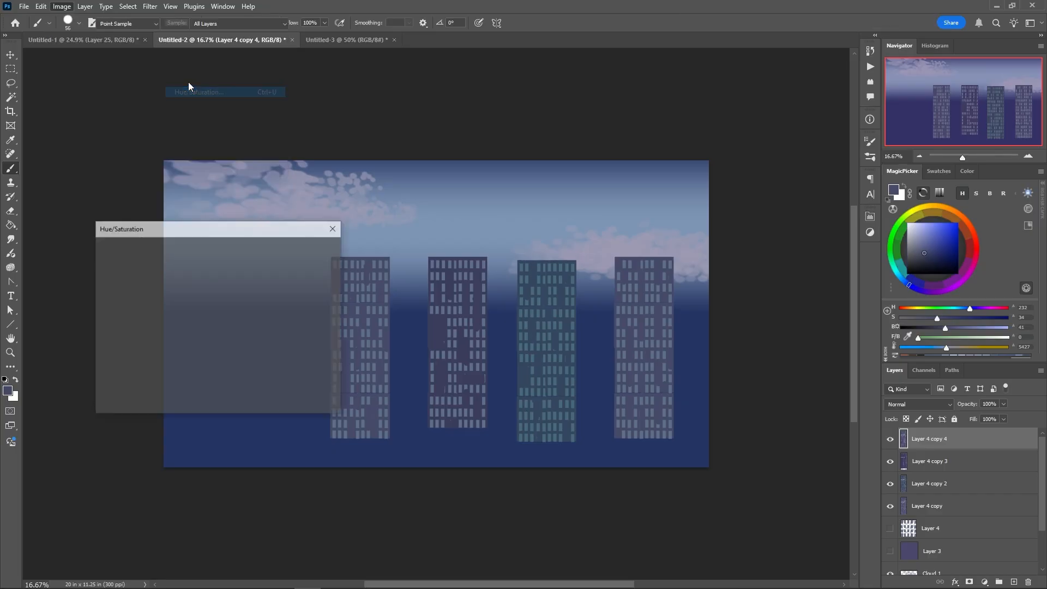
{"action": "left_click_drag", "start_coordinate": [192, 359], "coordinate": [177, 359]}
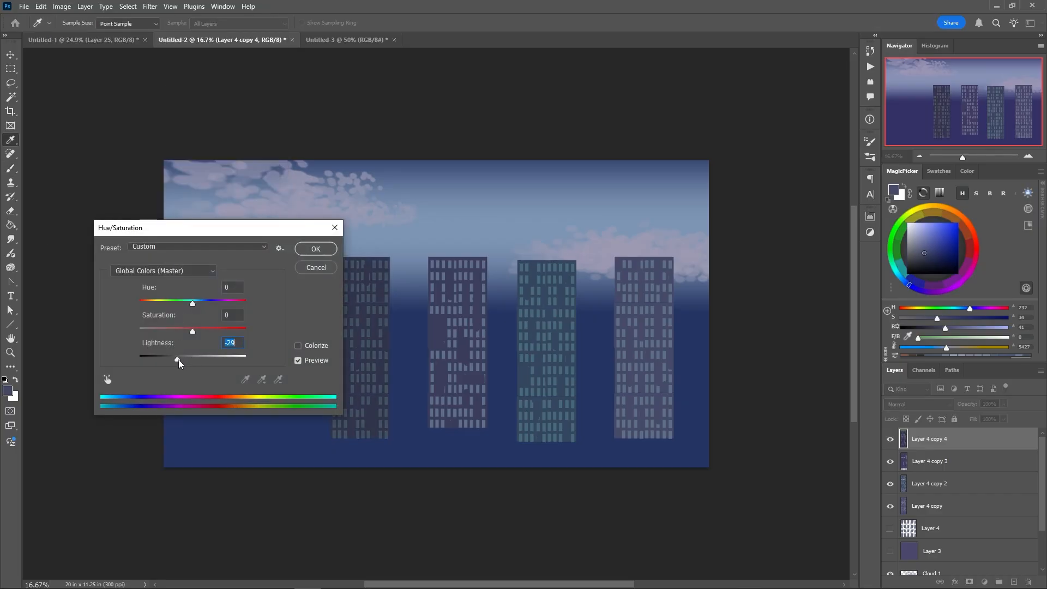
{"action": "left_click", "coordinate": [207, 333]}
{"action": "left_click_drag", "start_coordinate": [193, 304], "coordinate": [183, 303]}
{"action": "left_click", "coordinate": [316, 250]}
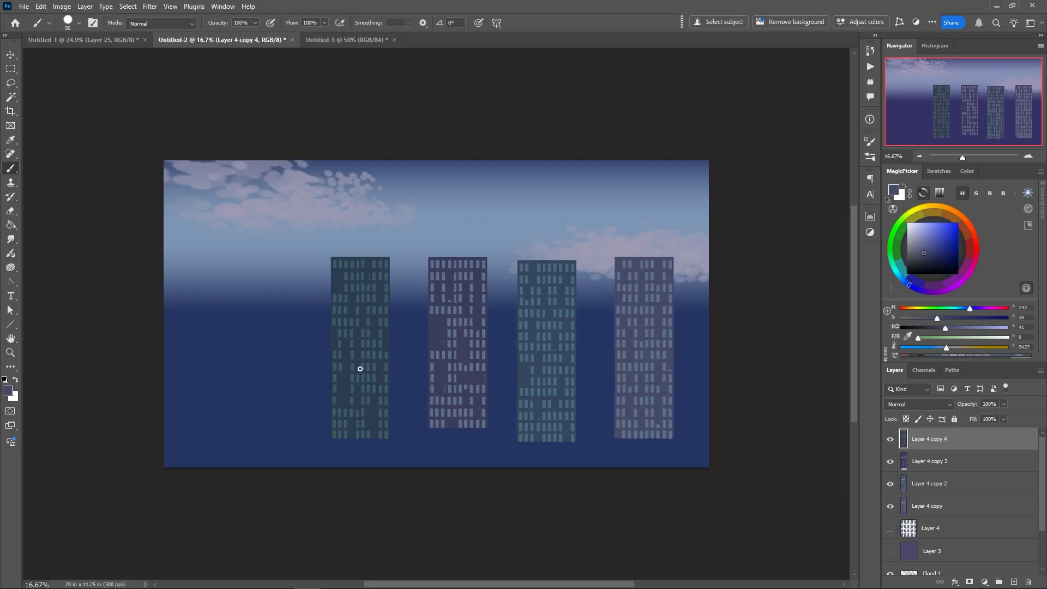
Place a copy of the leftmost tower flush against its left side to form a double-width building
{"action": "left_click_drag", "start_coordinate": [361, 366], "coordinate": [304, 367]}
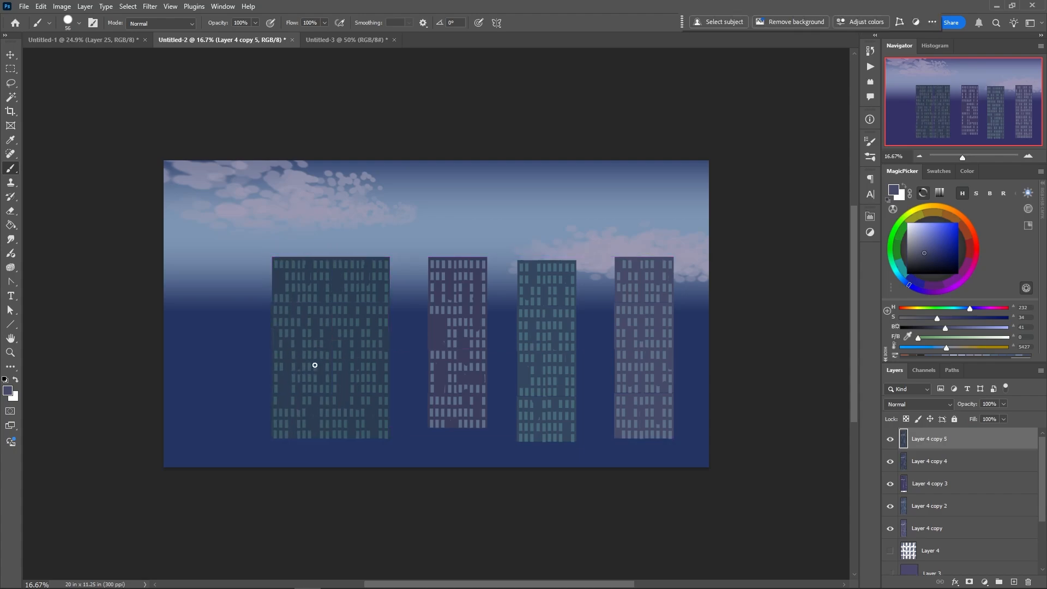
Apply a perspective transform to the left half of the double-width green building, shortening its outer edge so it recedes from the centre
{"action": "right_click", "coordinate": [304, 372]}
{"action": "left_click", "coordinate": [278, 350]}
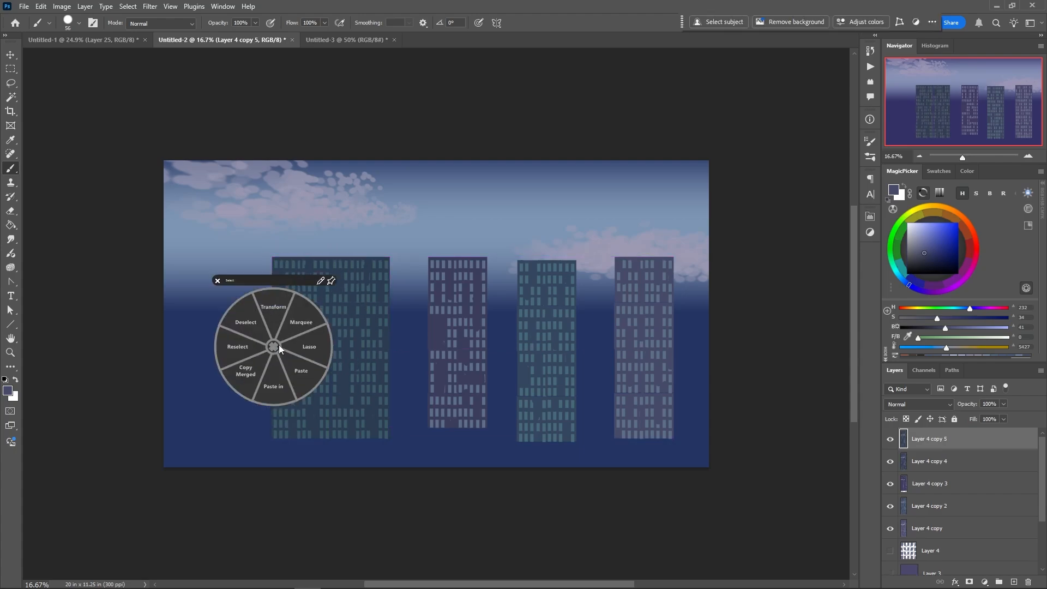
{"action": "left_click", "coordinate": [274, 346]}
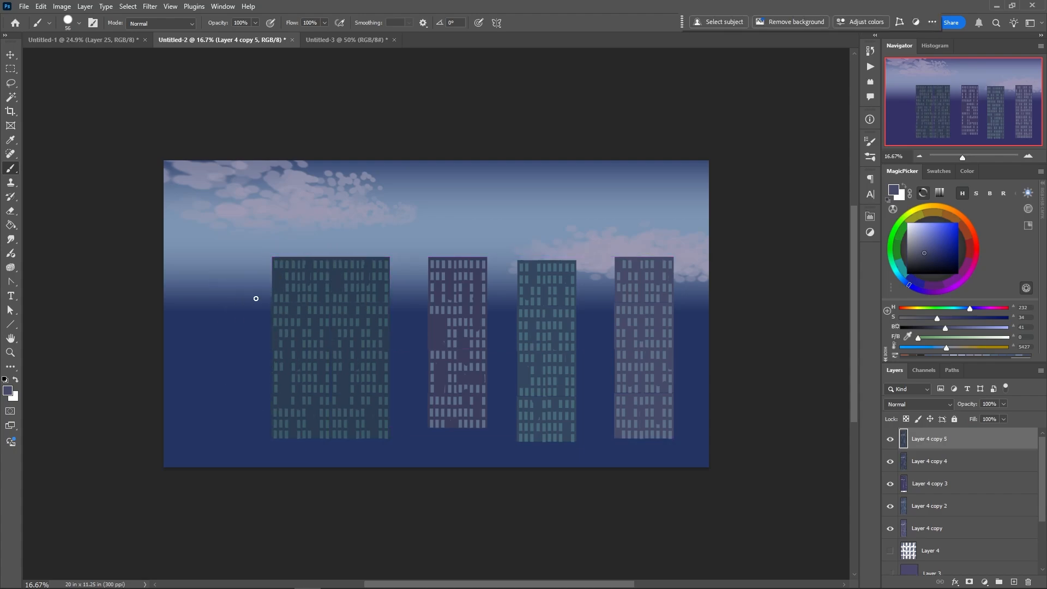
{"action": "left_click", "coordinate": [126, 7]}
{"action": "left_click", "coordinate": [126, 7]}
{"action": "left_click", "coordinate": [62, 6]}
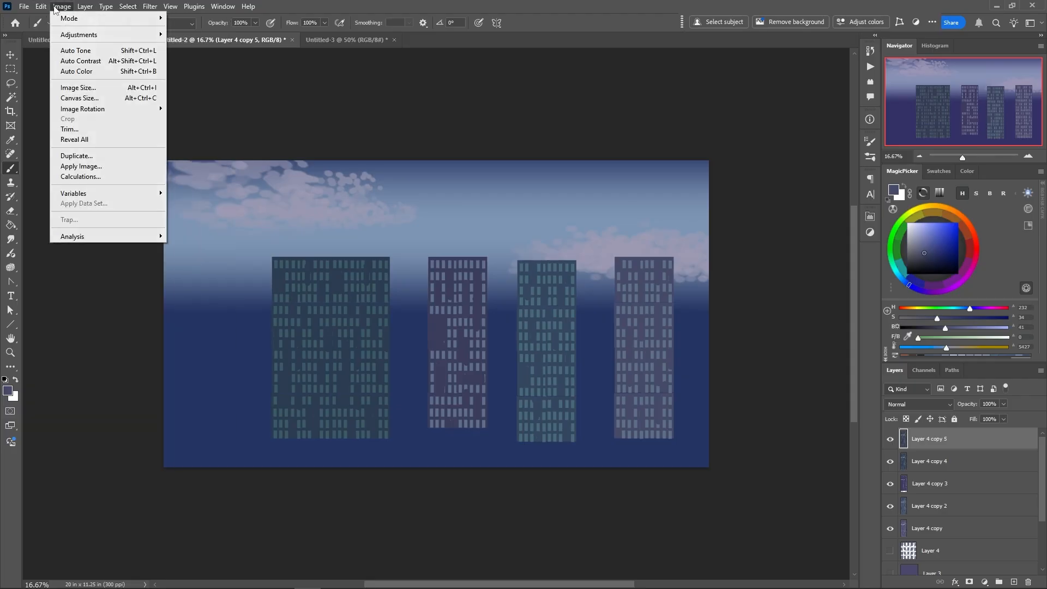
{"action": "mouse_move", "coordinate": [42, 7]}
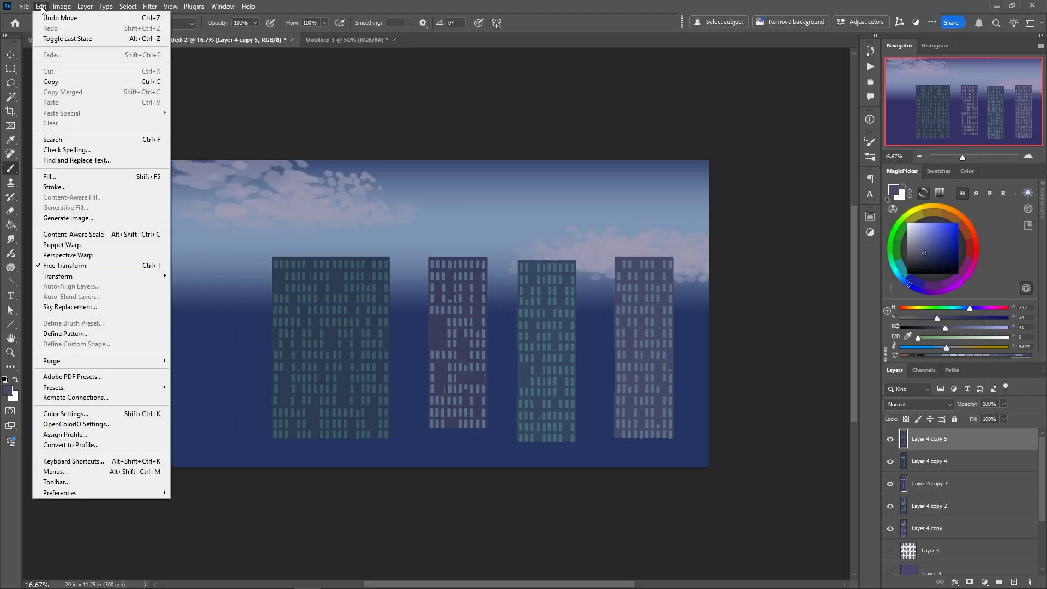
{"action": "left_click", "coordinate": [65, 265]}
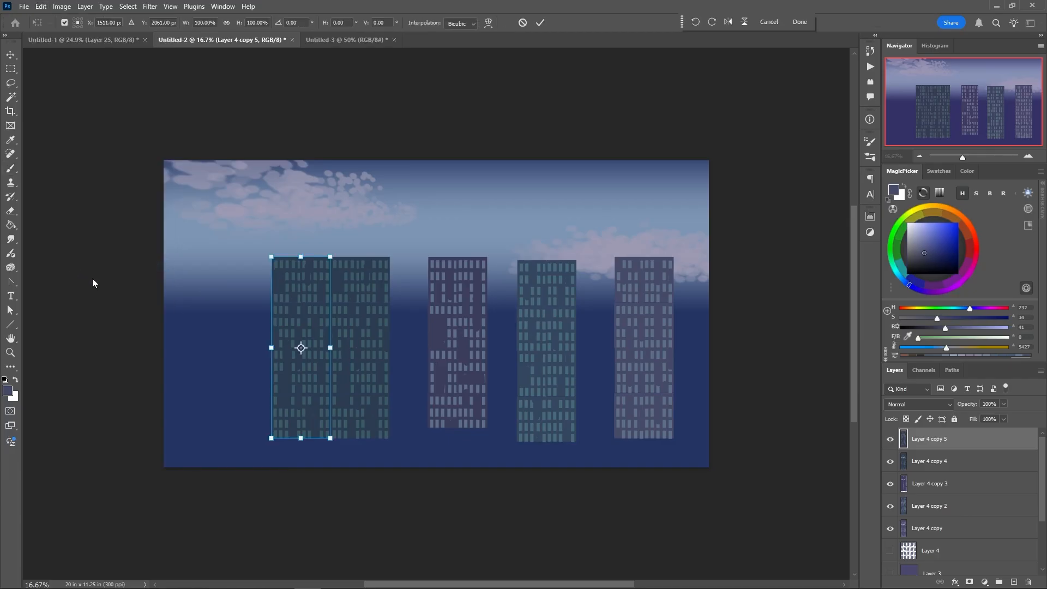
{"action": "right_click", "coordinate": [294, 315]}
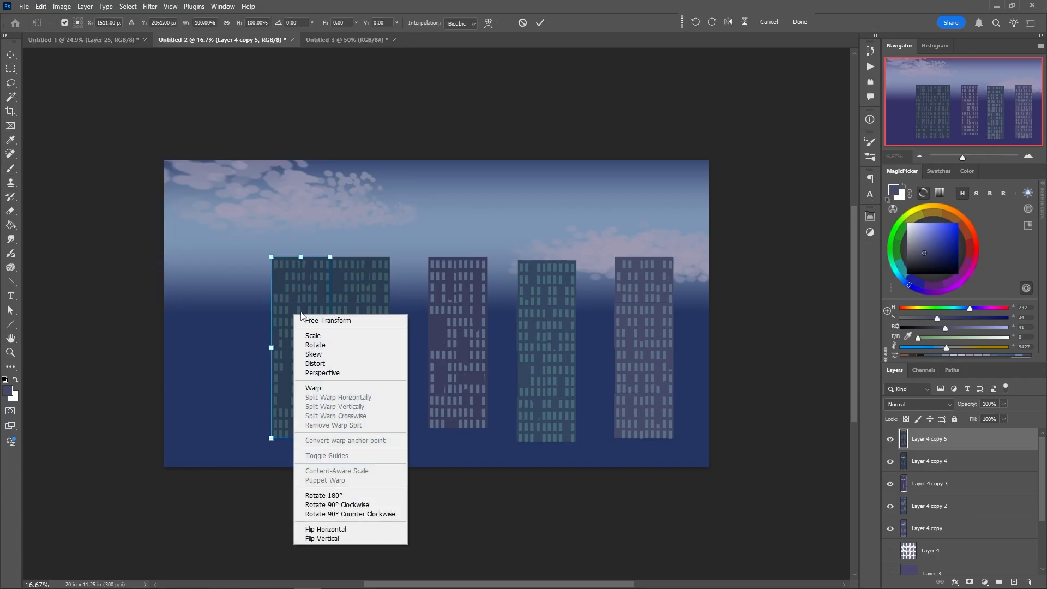
{"action": "left_click", "coordinate": [314, 374]}
{"action": "left_click_drag", "start_coordinate": [271, 258], "coordinate": [270, 274]}
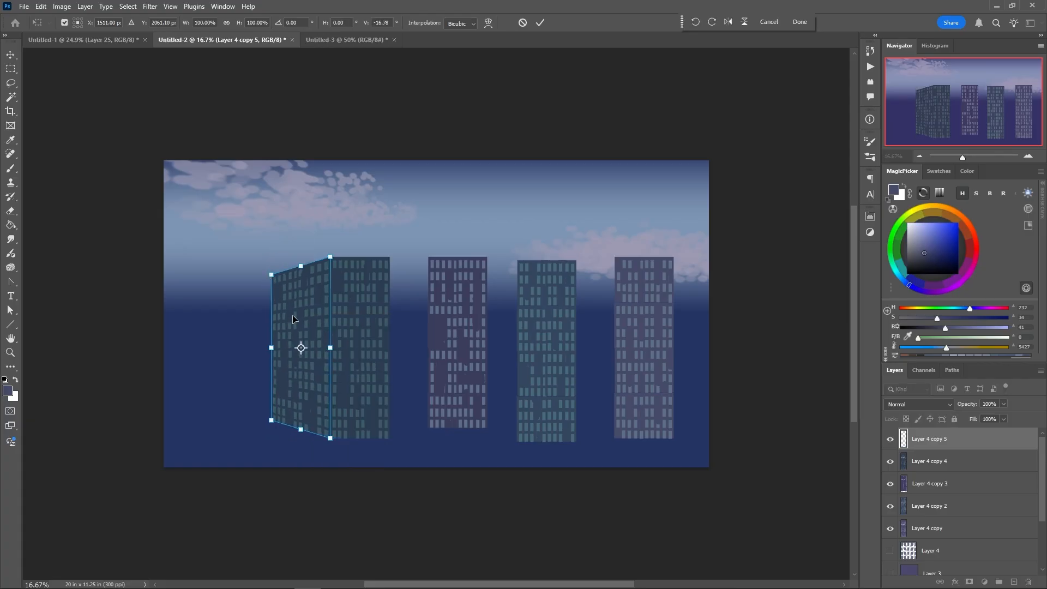
{"action": "key", "text": "Return"}
{"action": "key", "text": "b"}
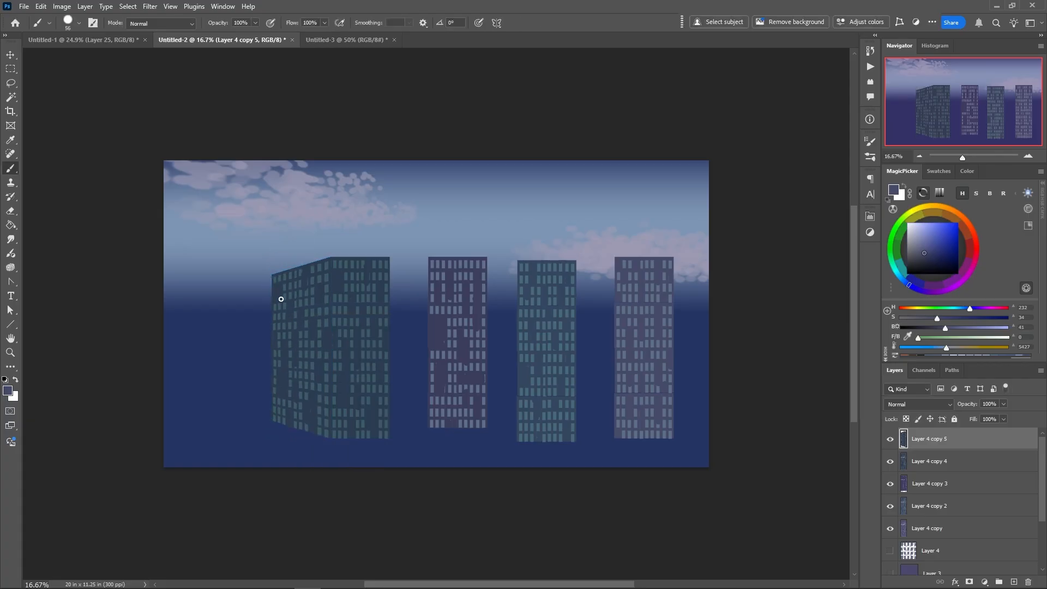
Apply a matching perspective transform to the green building's right half, shortening its outer edge to form a two-sided corner view
{"action": "key", "text": "alt+bracketleft"}
{"action": "right_click", "coordinate": [355, 341]}
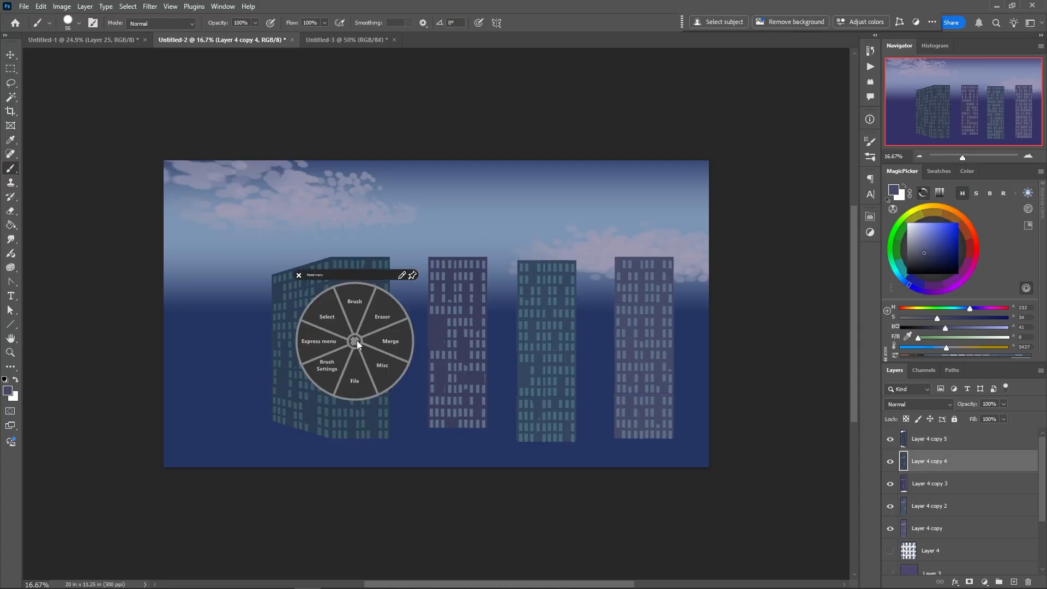
{"action": "left_click", "coordinate": [327, 315]}
{"action": "left_click", "coordinate": [322, 279]}
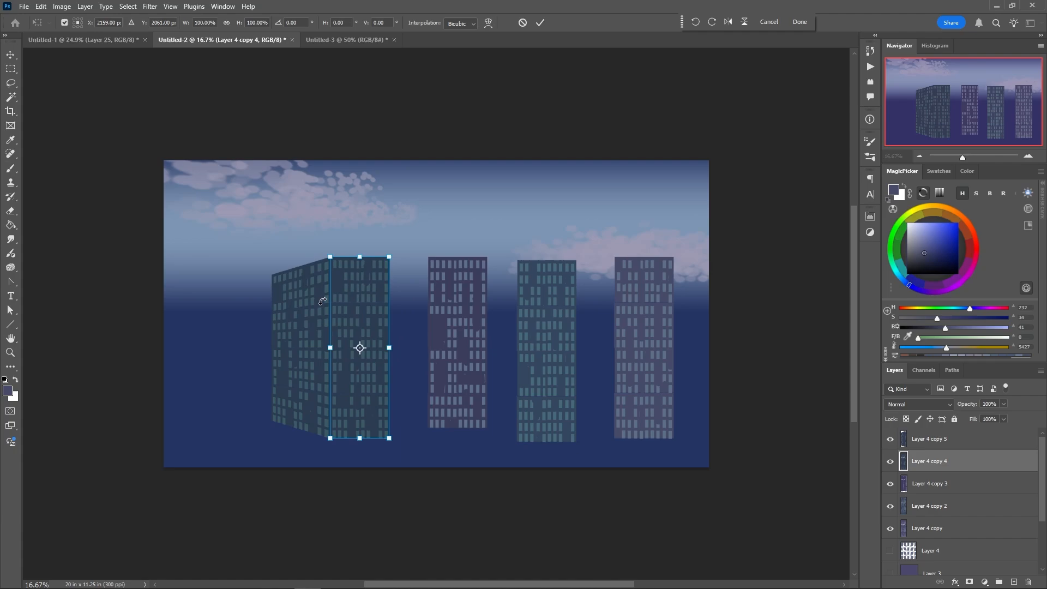
{"action": "right_click", "coordinate": [373, 284]}
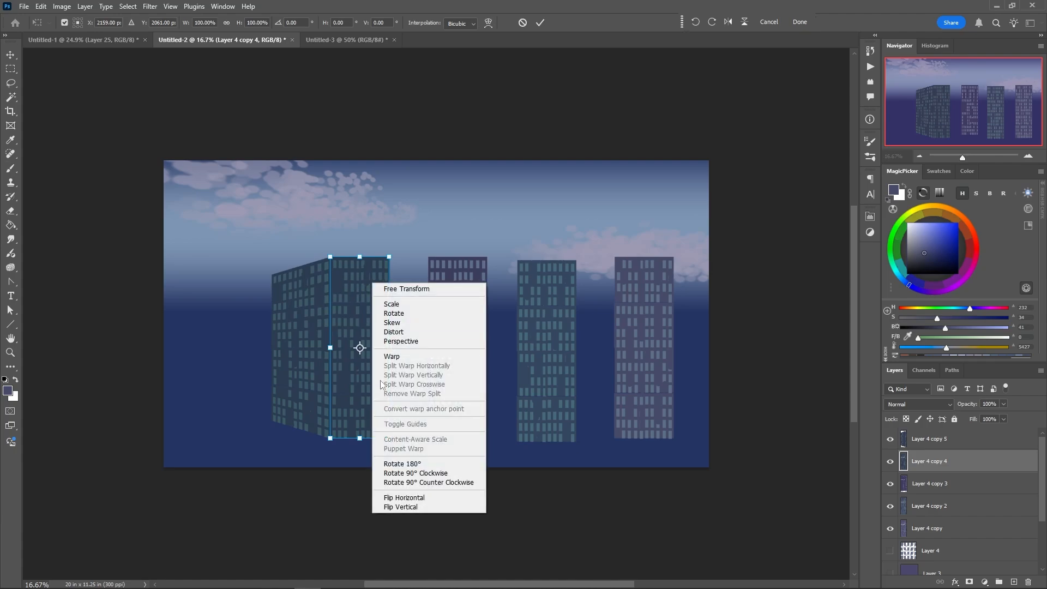
{"action": "left_click", "coordinate": [394, 342]}
{"action": "left_click_drag", "start_coordinate": [388, 257], "coordinate": [386, 280]}
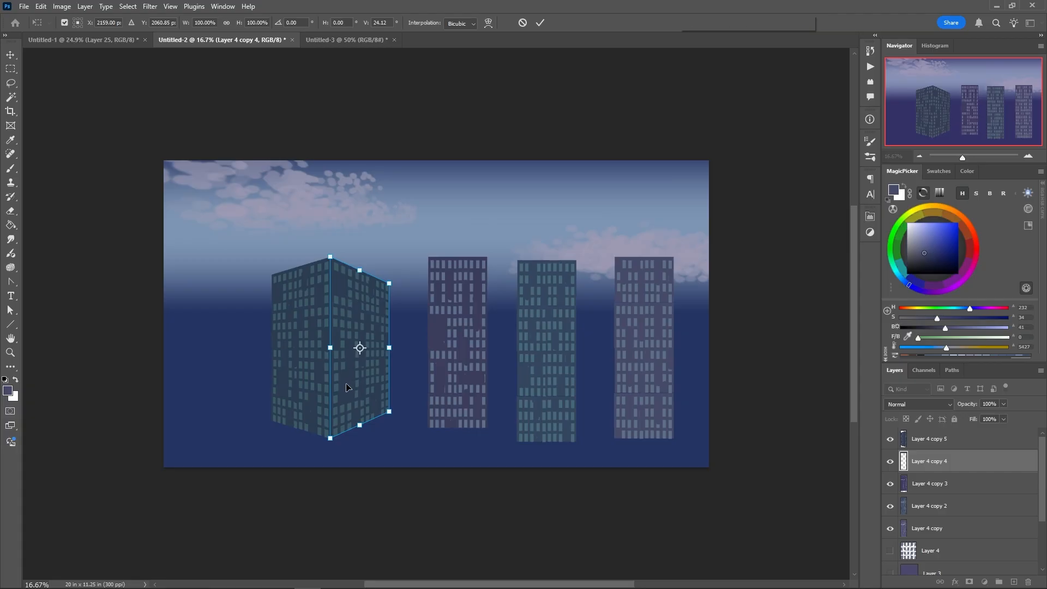
{"action": "key", "text": "Return"}
{"action": "key", "text": "b"}
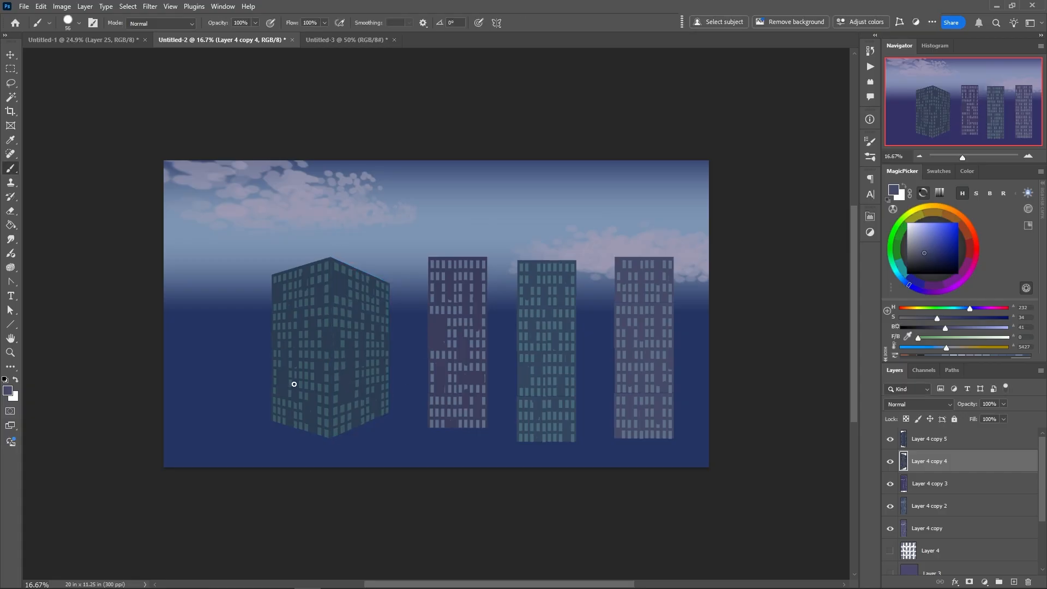
Merge the two faces of the green corner building into one layer and move it near the canvas's left edge
{"action": "left_click", "coordinate": [904, 440]}
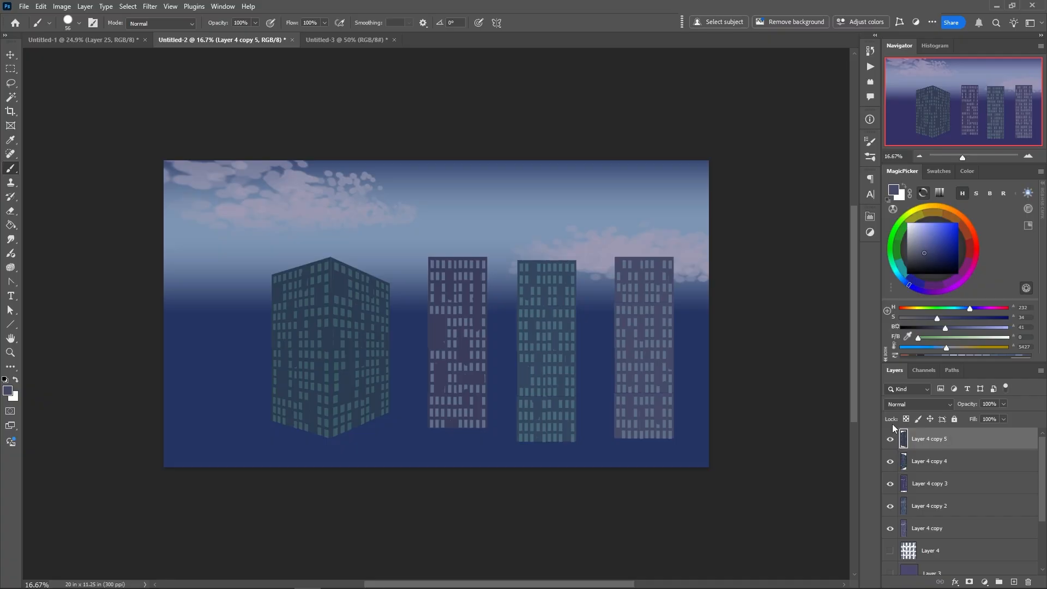
{"action": "right_click", "coordinate": [305, 347]}
{"action": "left_click", "coordinate": [333, 345]}
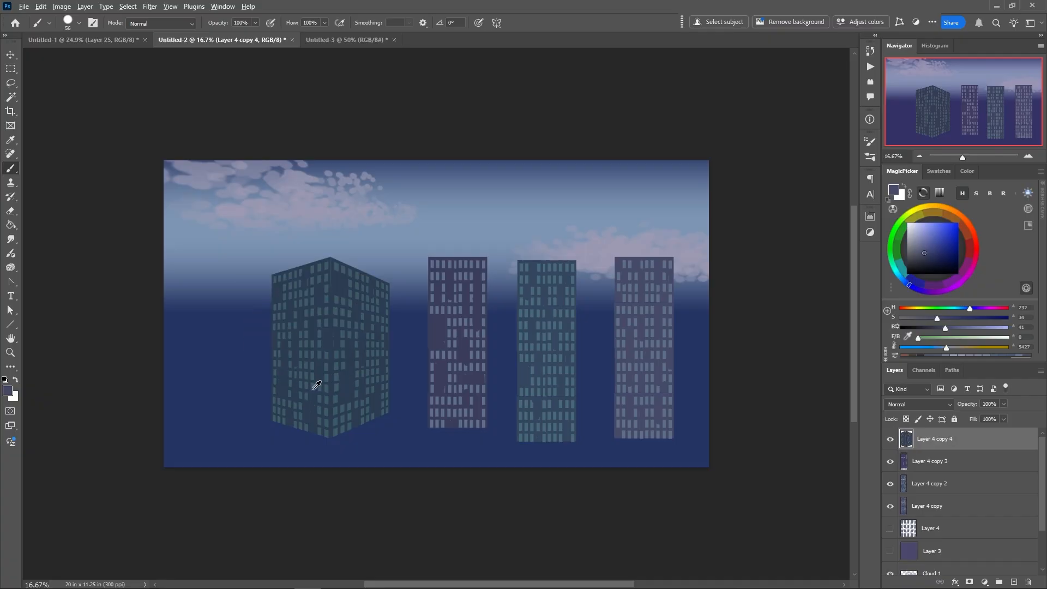
{"action": "left_click_drag", "start_coordinate": [312, 381], "coordinate": [237, 365]}
Move the dark purple tower beside the green building and extend it to the canvas bottom with a merged copy below
{"action": "left_click", "coordinate": [431, 356]}
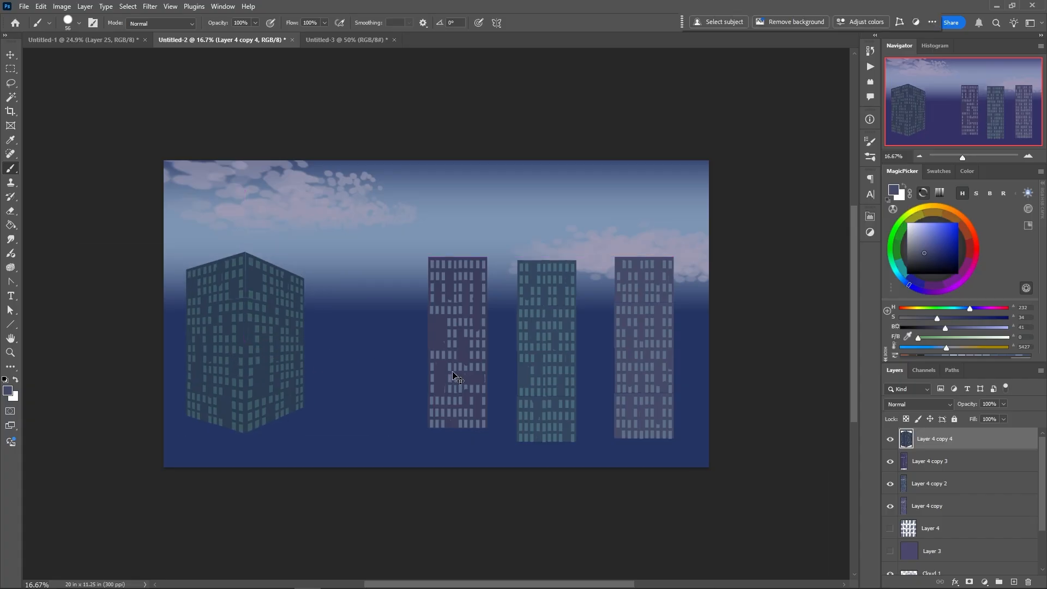
{"action": "left_click_drag", "start_coordinate": [453, 379], "coordinate": [349, 339]}
{"action": "left_click_drag", "start_coordinate": [358, 250], "coordinate": [355, 397]}
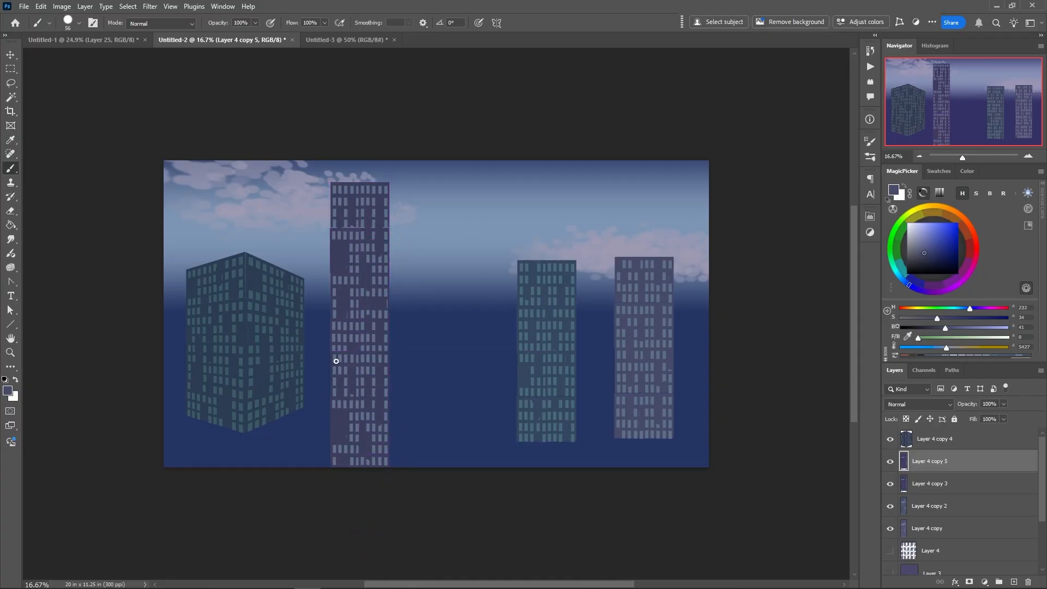
{"action": "right_click", "coordinate": [347, 347]}
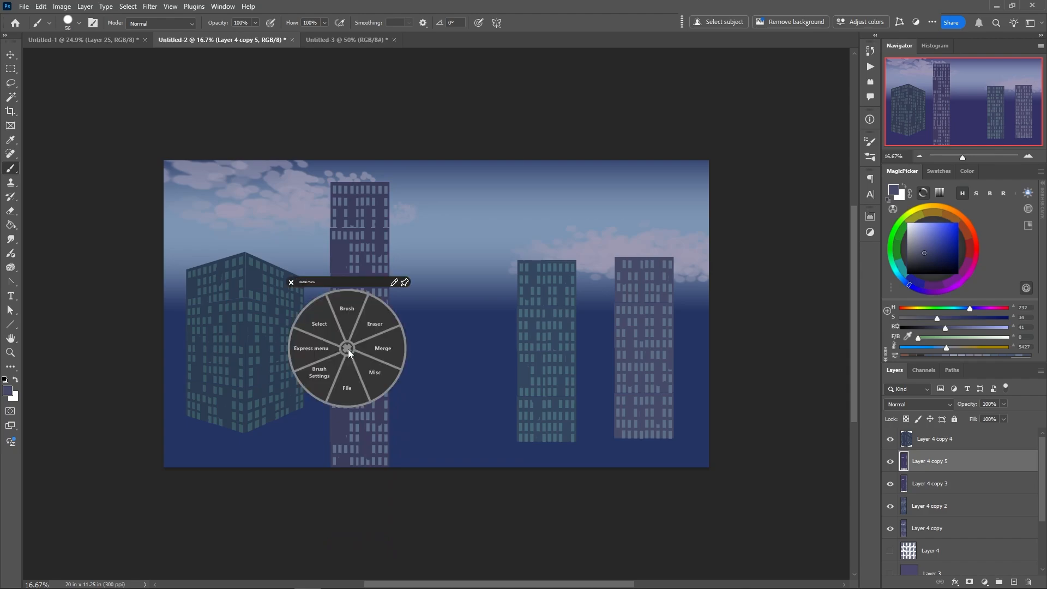
{"action": "left_click", "coordinate": [380, 355]}
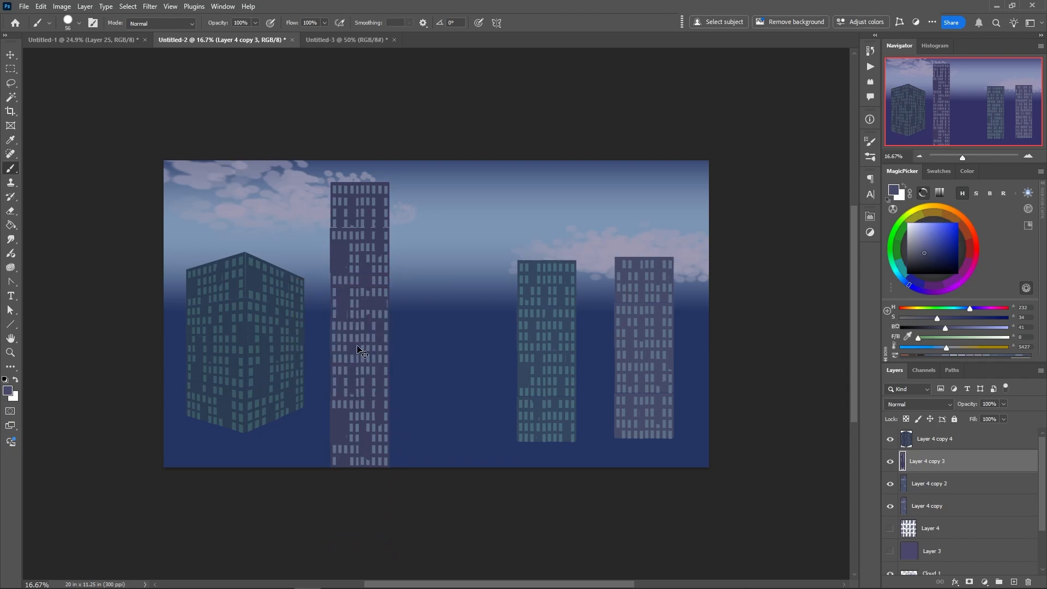
{"action": "left_click_drag", "start_coordinate": [356, 339], "coordinate": [345, 349]}
Scale the green corner building to about 63% width and 82% height, and move it closer to the dark purple tower
{"action": "left_click", "coordinate": [261, 333], "text": "ctrl"}
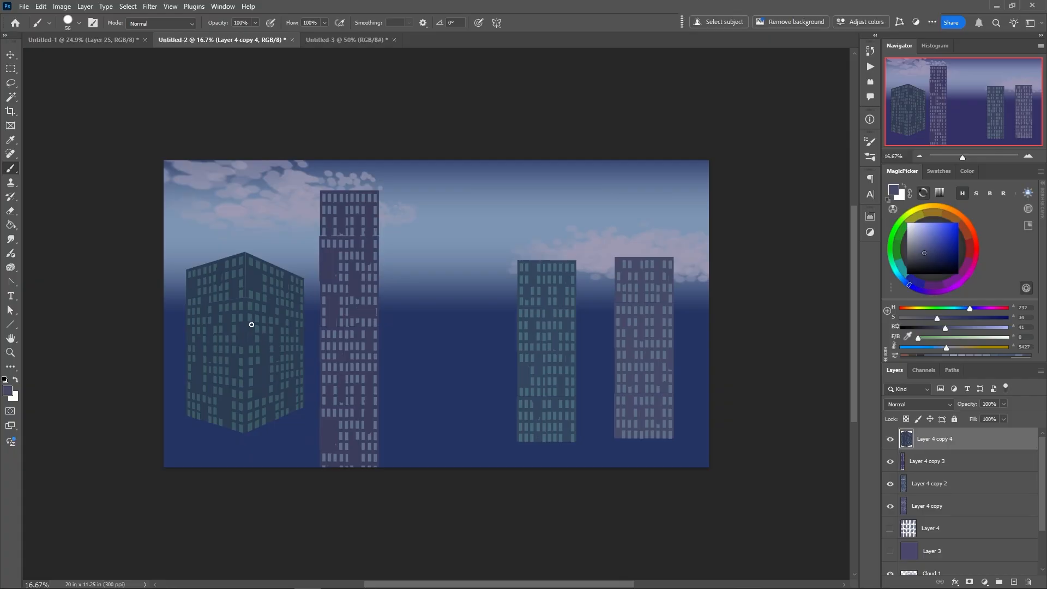
{"action": "right_click", "coordinate": [252, 329]}
{"action": "left_click", "coordinate": [221, 300]}
{"action": "left_click", "coordinate": [224, 259]}
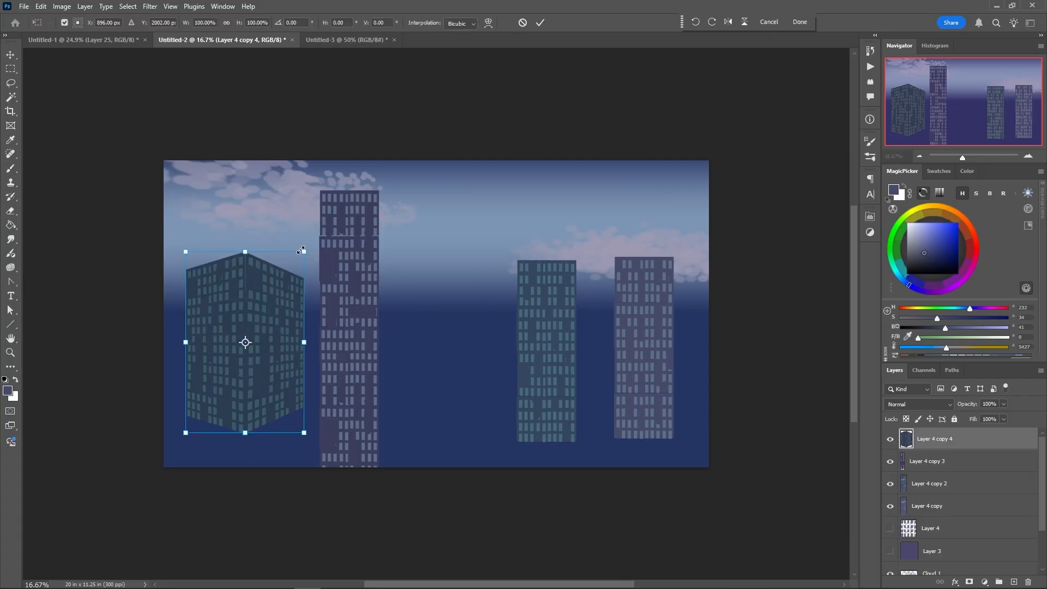
{"action": "left_click_drag", "start_coordinate": [303, 251], "coordinate": [260, 284]}
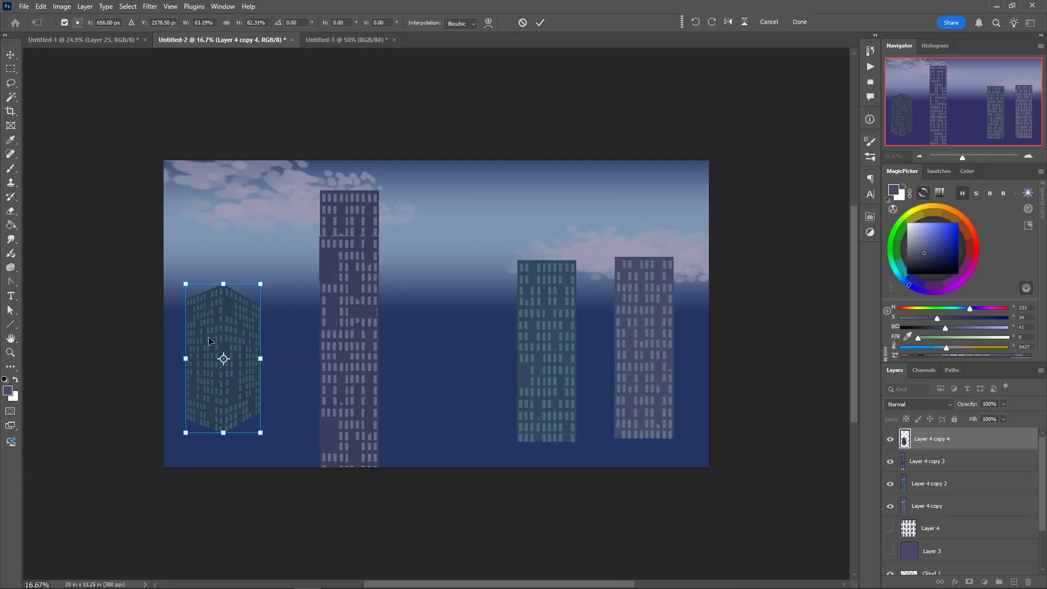
{"action": "key", "text": "Return"}
{"action": "key", "text": "b"}
{"action": "left_click_drag", "start_coordinate": [209, 382], "coordinate": [259, 368]}
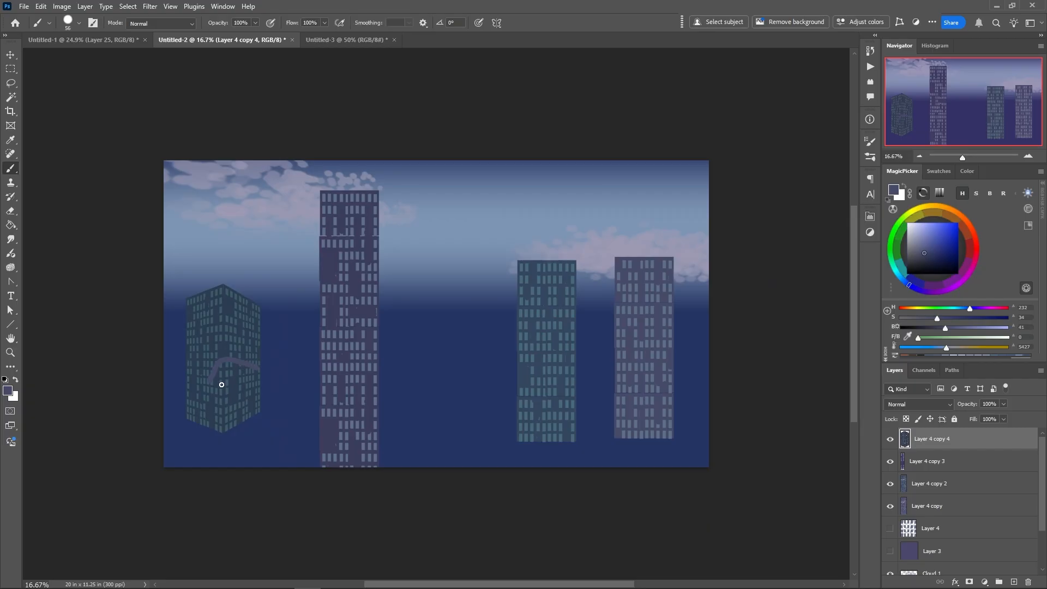
{"action": "key", "text": "ctrl+z"}
{"action": "left_click_drag", "start_coordinate": [233, 376], "coordinate": [283, 364]}
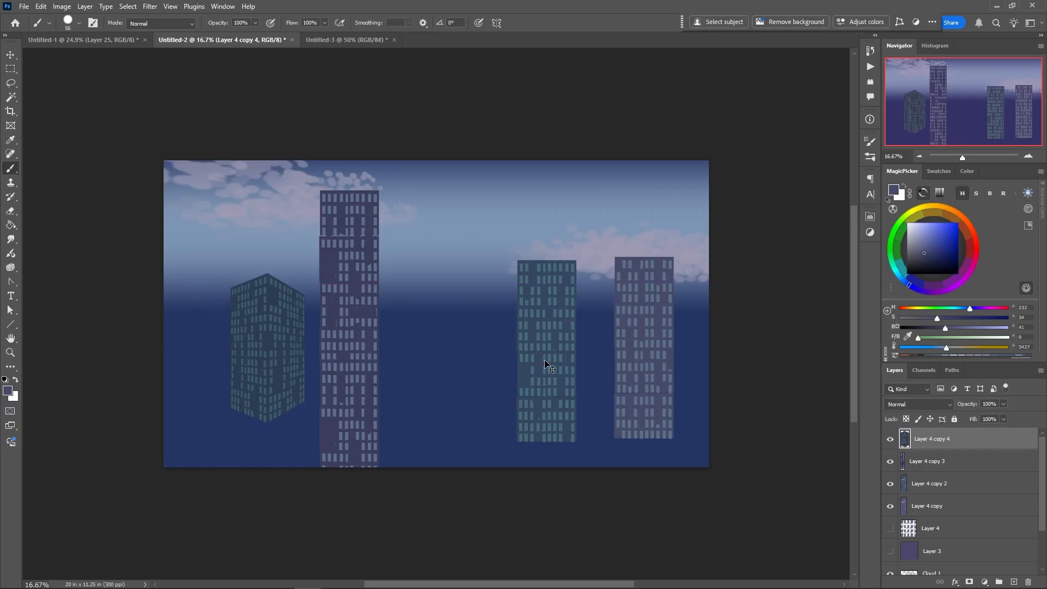
Move the teal tower up and left toward the dark purple tower, and extend it to the canvas bottom with a copy
{"action": "left_click_drag", "start_coordinate": [545, 363], "coordinate": [457, 303]}
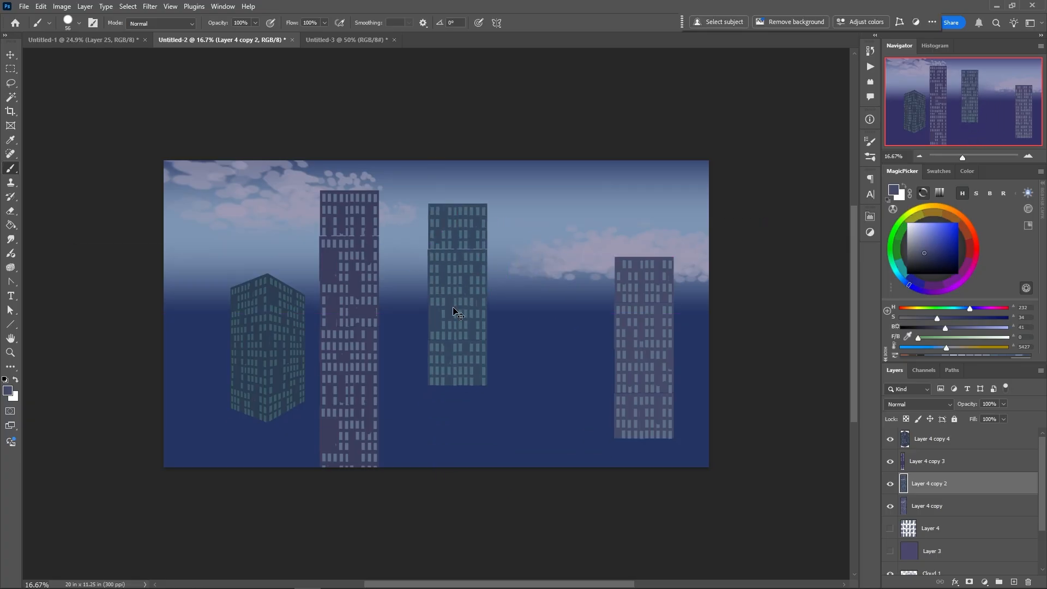
{"action": "mouse_move", "coordinate": [454, 363]}
{"action": "left_mouse_down"}
{"action": "mouse_move", "coordinate": [451, 399]}
{"action": "mouse_move", "coordinate": [454, 364]}
{"action": "left_mouse_up"}
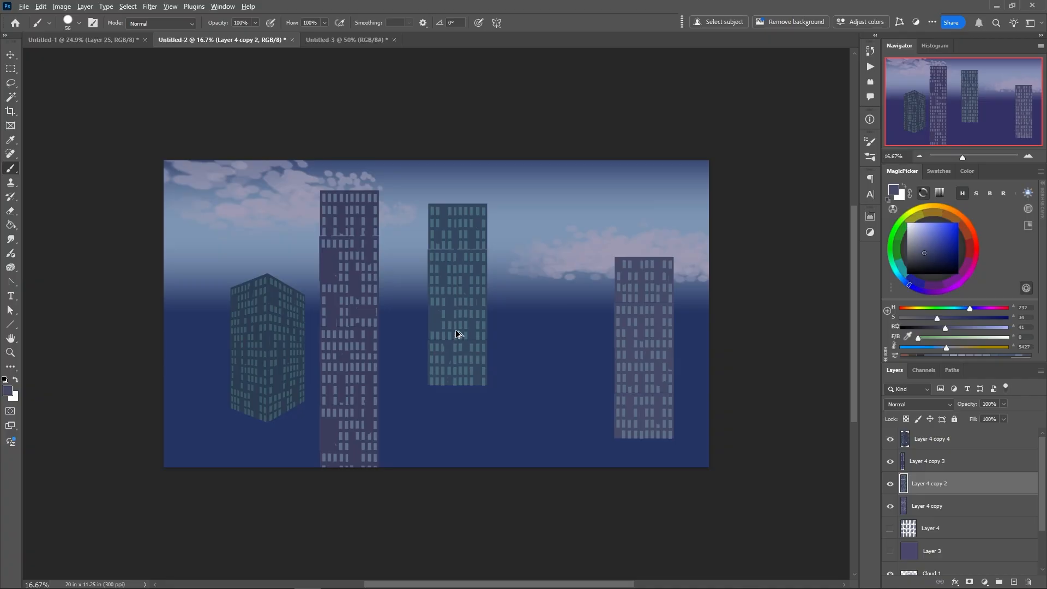
{"action": "left_click_drag", "start_coordinate": [456, 328], "coordinate": [455, 456]}
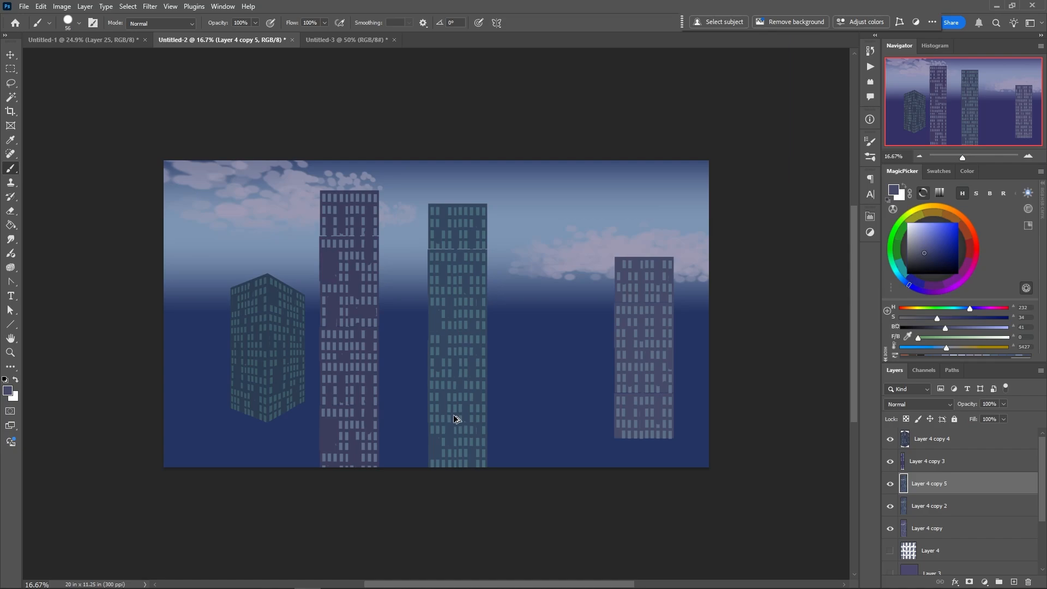
Add another teal copy offset to the right as a lower wing, and merge the teal pieces into one layer
{"action": "left_click_drag", "start_coordinate": [453, 415], "coordinate": [476, 414]}
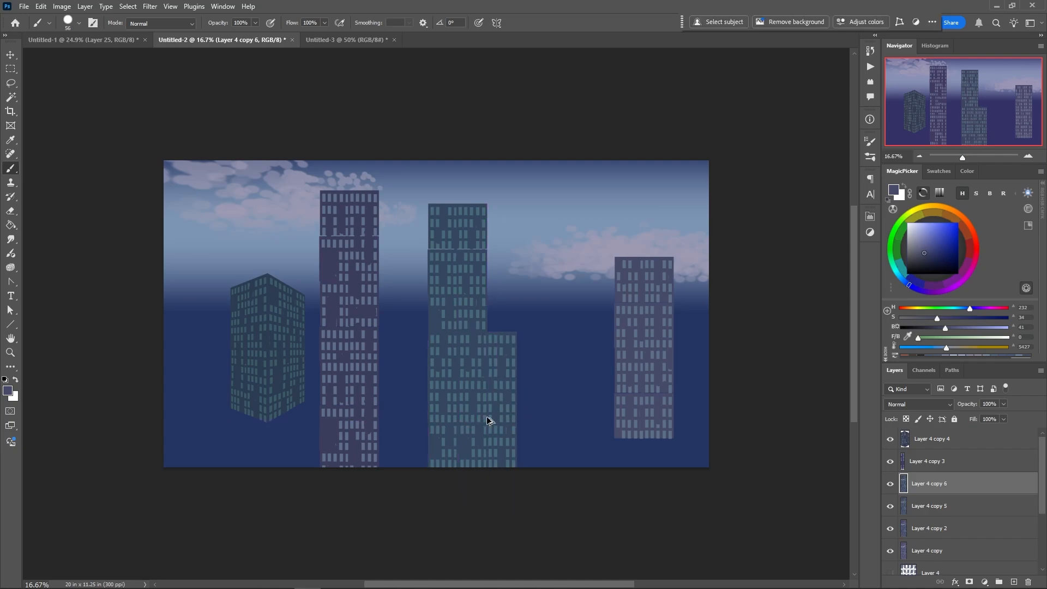
{"action": "right_click", "coordinate": [468, 381]}
{"action": "left_click", "coordinate": [500, 383]}
{"action": "right_click", "coordinate": [476, 378]}
{"action": "left_click", "coordinate": [504, 381]}
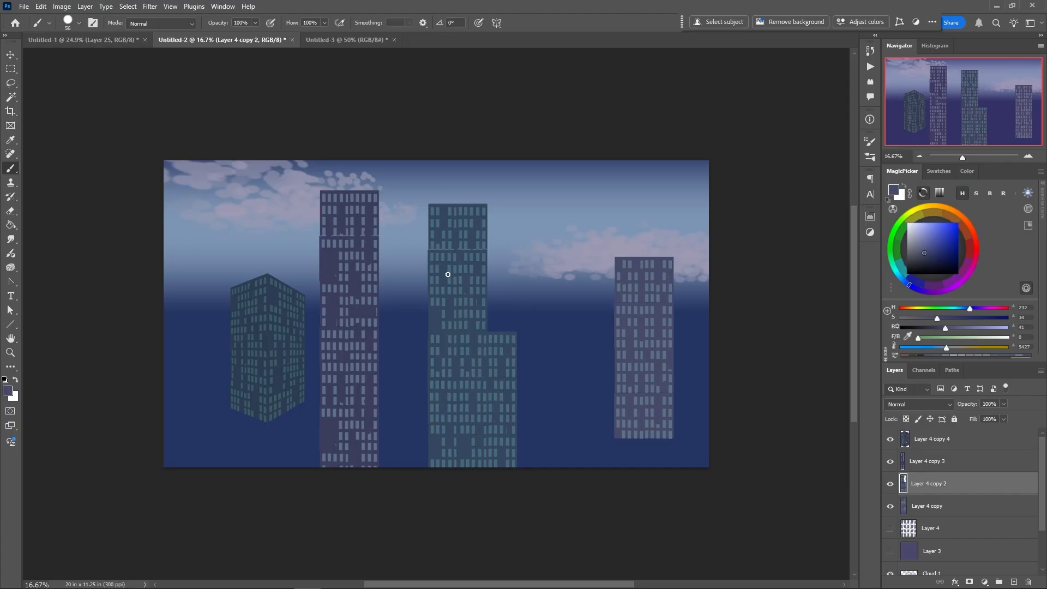
Add two lower copies of the rightmost purple tower, one offset to each side, to form a stepped building
{"action": "left_click", "coordinate": [640, 369], "text": "ctrl"}
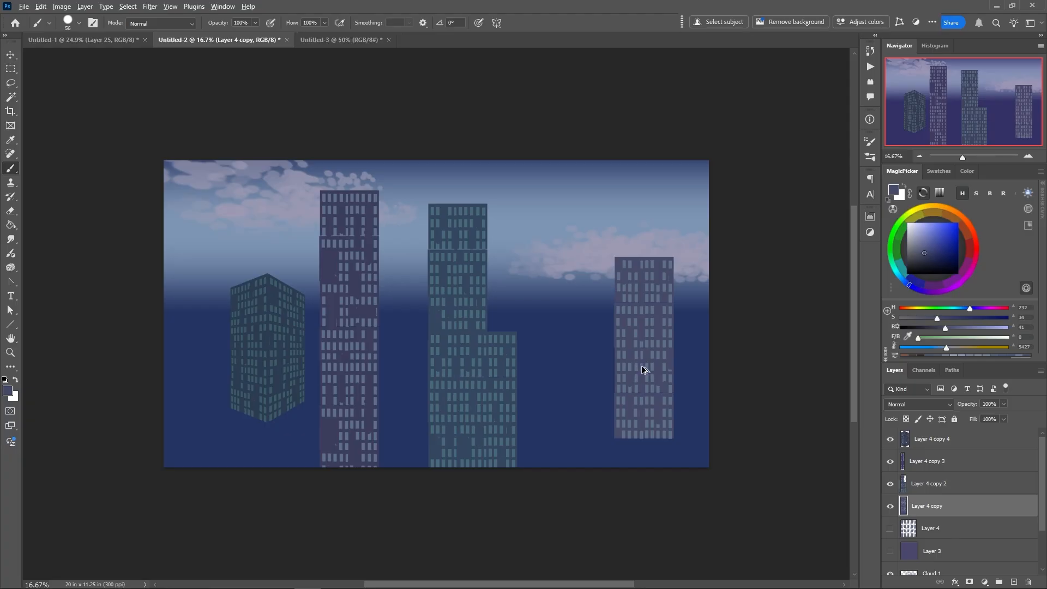
{"action": "left_click_drag", "start_coordinate": [642, 369], "coordinate": [662, 434]}
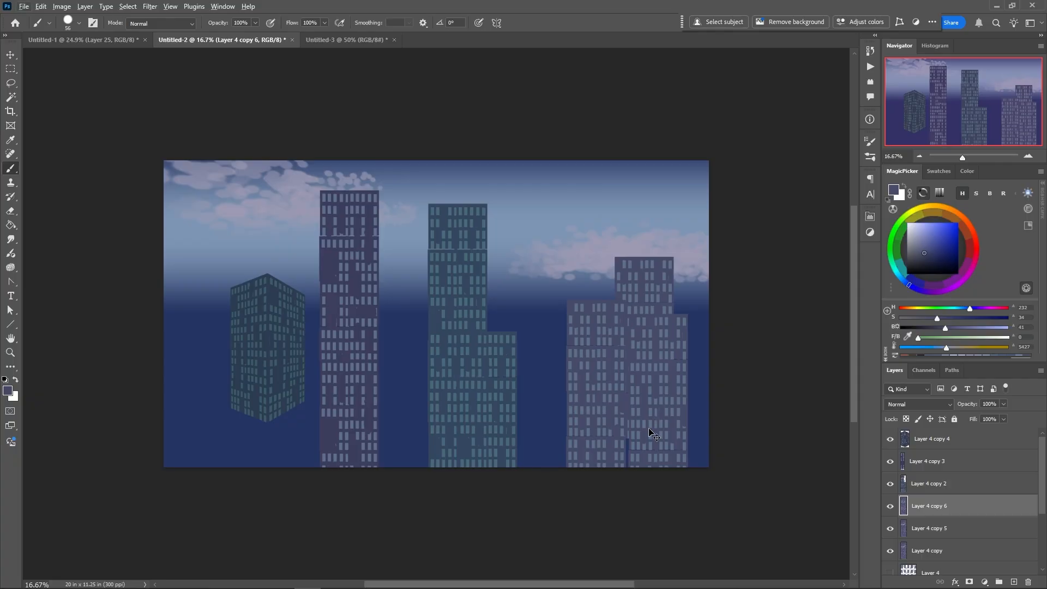
{"action": "left_click_drag", "start_coordinate": [594, 414], "coordinate": [603, 415]}
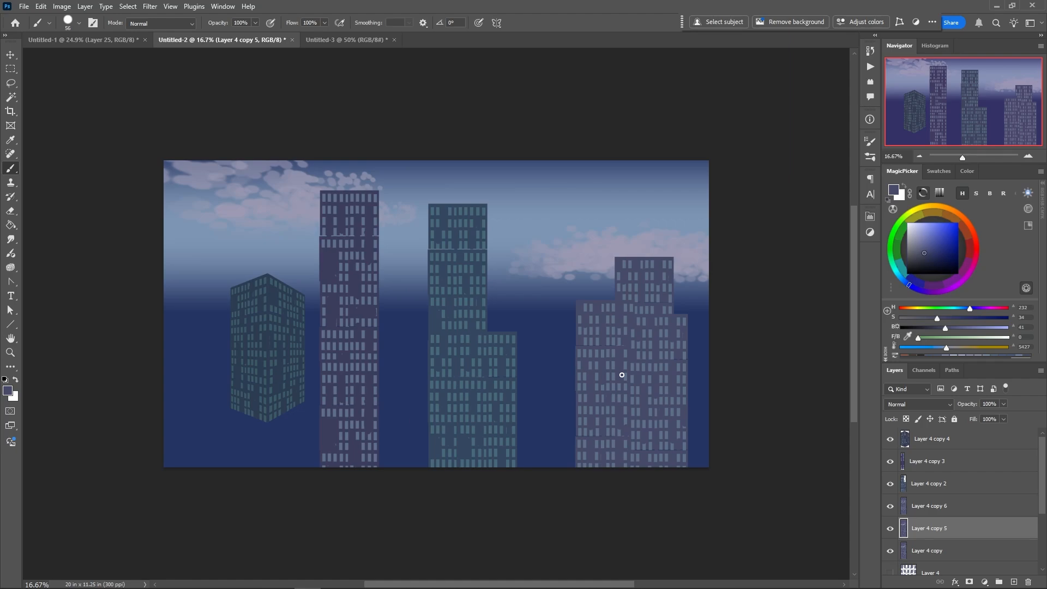
Merge the rightmost purple tower and its two copies into a single layer
{"action": "left_click", "coordinate": [905, 503]}
{"action": "right_click", "coordinate": [569, 358]}
{"action": "left_click", "coordinate": [597, 355]}
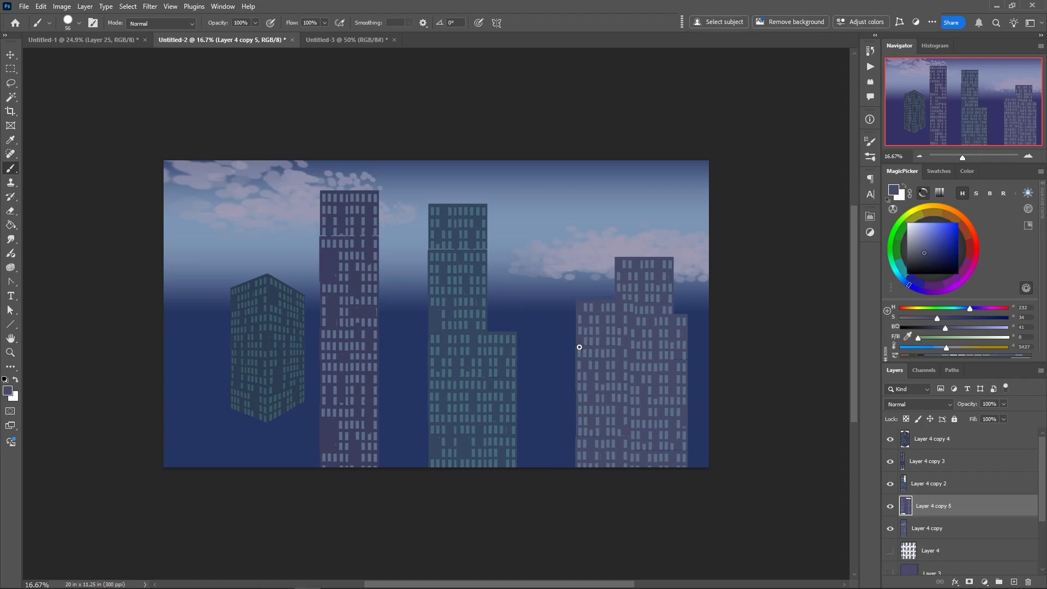
{"action": "right_click", "coordinate": [579, 346]}
{"action": "left_click", "coordinate": [608, 347]}
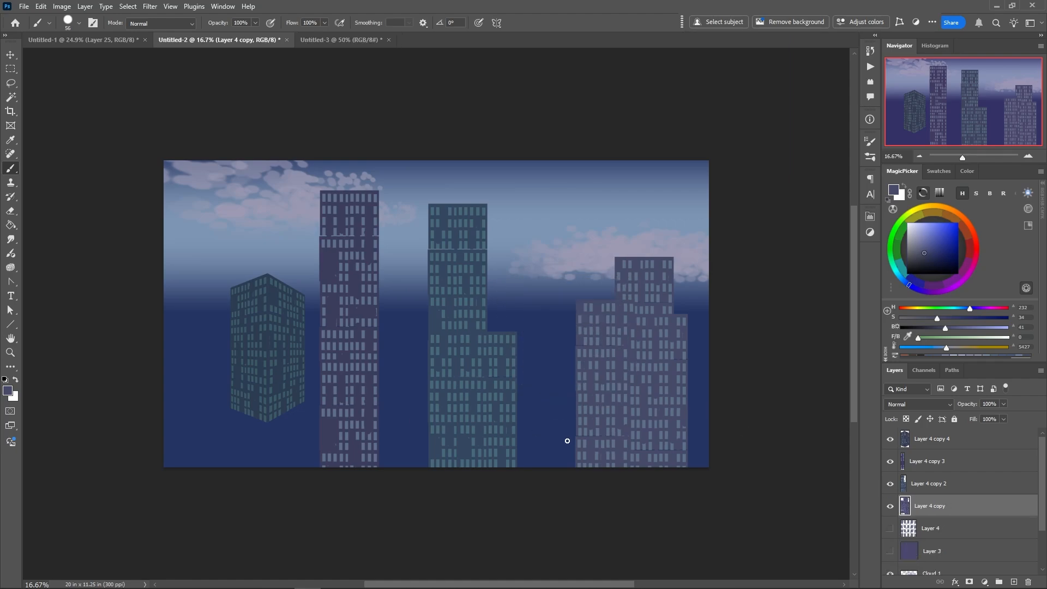
Spread the four buildings across the canvas: both stepped buildings up and right, the tall purple tower down and right, the green one up and left
{"action": "left_click_drag", "start_coordinate": [606, 412], "coordinate": [628, 369]}
{"action": "left_click_drag", "start_coordinate": [466, 365], "coordinate": [518, 355]}
{"action": "left_click_drag", "start_coordinate": [362, 326], "coordinate": [371, 354]}
{"action": "left_click_drag", "start_coordinate": [260, 336], "coordinate": [222, 292]}
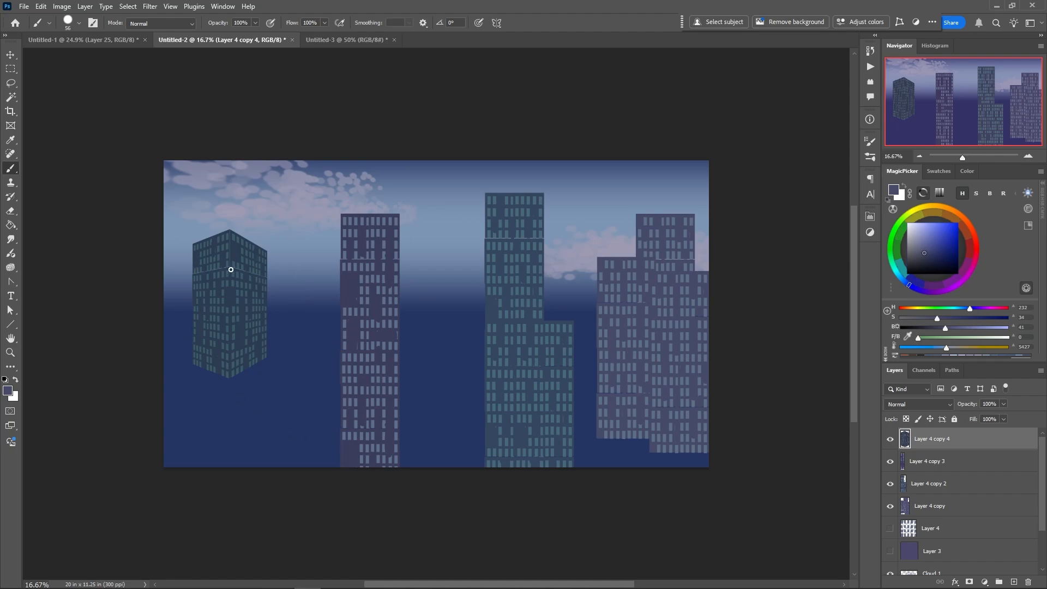
Create a new layer beneath the green tower's layer and sample the tower's dark wall colour for painting
{"action": "mouse_move", "coordinate": [238, 271]}
{"action": "left_mouse_down"}
{"action": "mouse_move", "coordinate": [311, 304]}
{"action": "mouse_move", "coordinate": [346, 295]}
{"action": "left_mouse_up"}
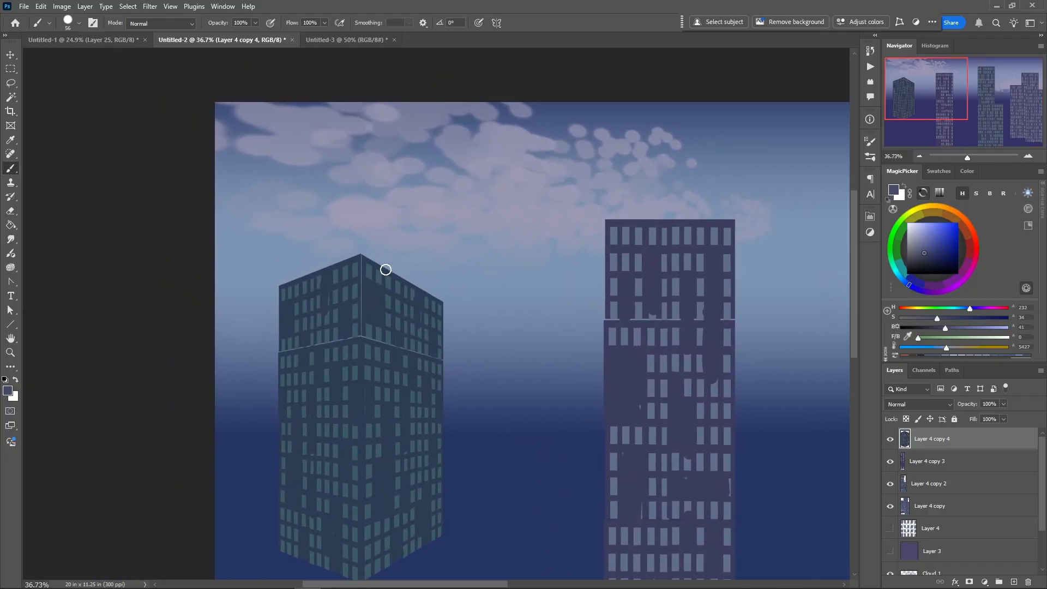
{"action": "left_click", "coordinate": [907, 461]}
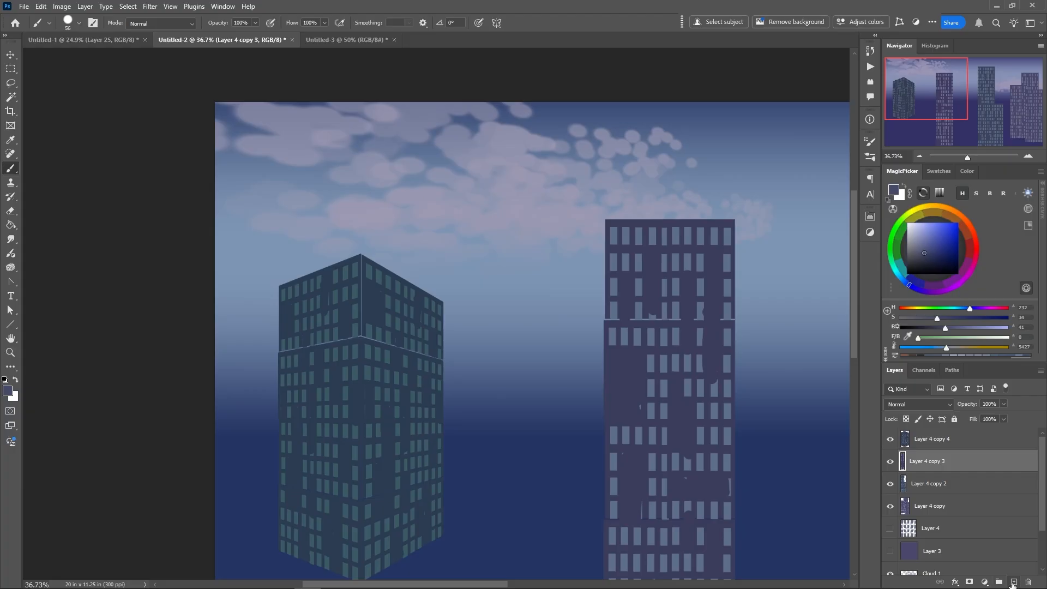
{"action": "left_click", "coordinate": [1014, 582]}
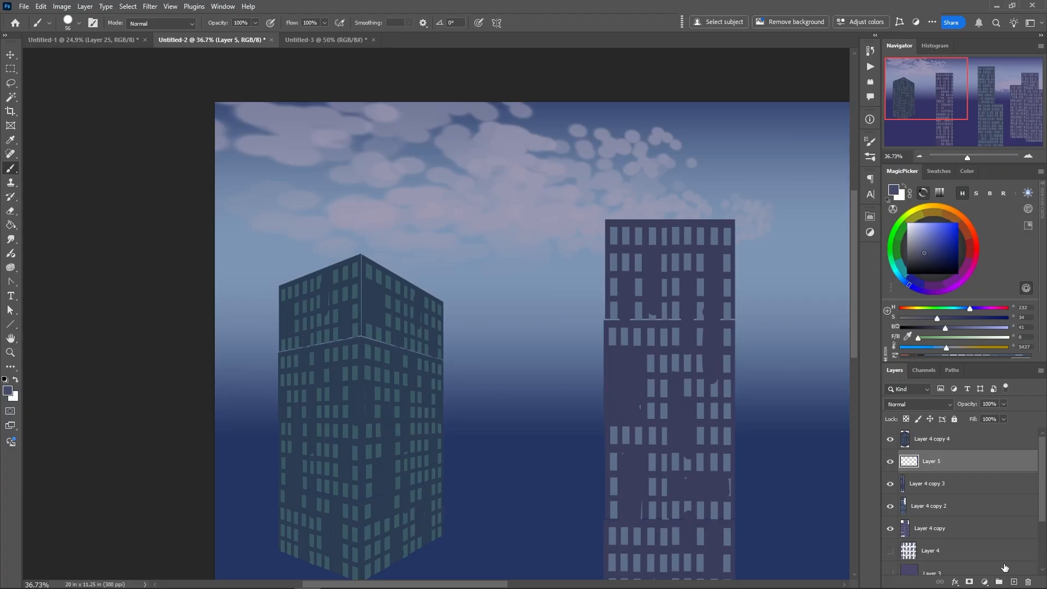
{"action": "left_click", "coordinate": [373, 296], "text": "alt"}
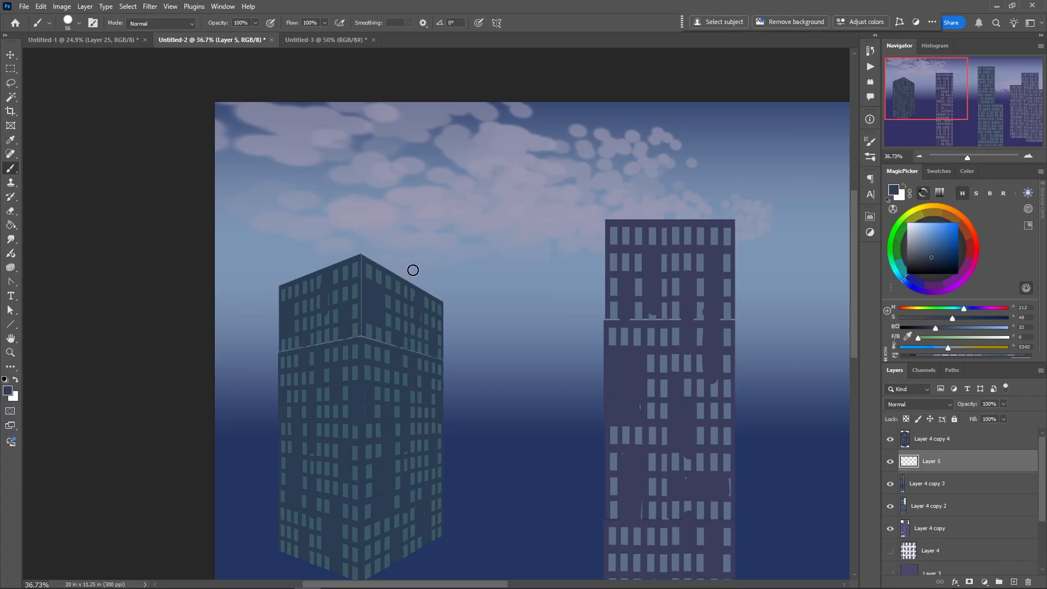
{"action": "mouse_move", "coordinate": [491, 218]}
{"action": "left_mouse_down"}
{"action": "mouse_move", "coordinate": [513, 249]}
{"action": "mouse_move", "coordinate": [504, 242]}
{"action": "left_mouse_up"}
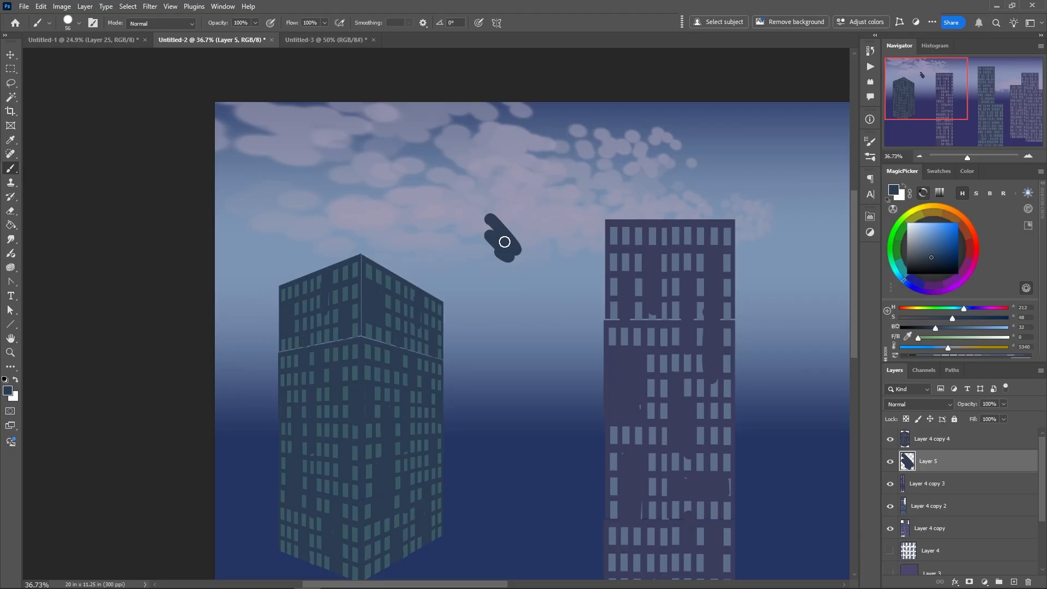
{"action": "key", "text": "ctrl+z"}
Paint a thick vertical mast on the right side of the green tower's roof with a 20 px brush
{"action": "right_click", "coordinate": [421, 285]}
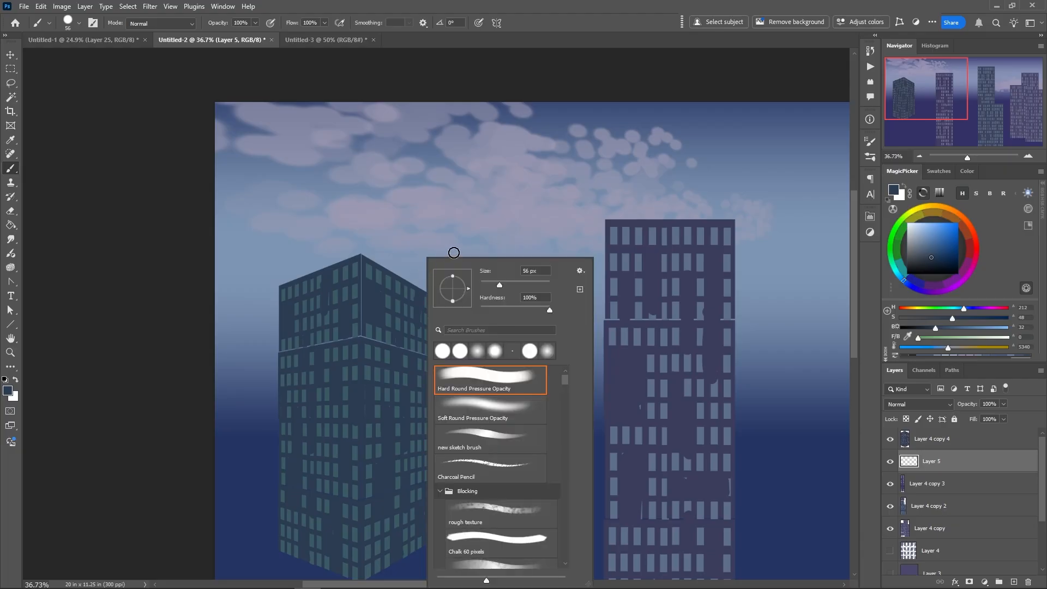
{"action": "left_click", "coordinate": [487, 284]}
{"action": "left_click", "coordinate": [417, 288]}
{"action": "left_click_drag", "start_coordinate": [417, 288], "coordinate": [417, 251]}
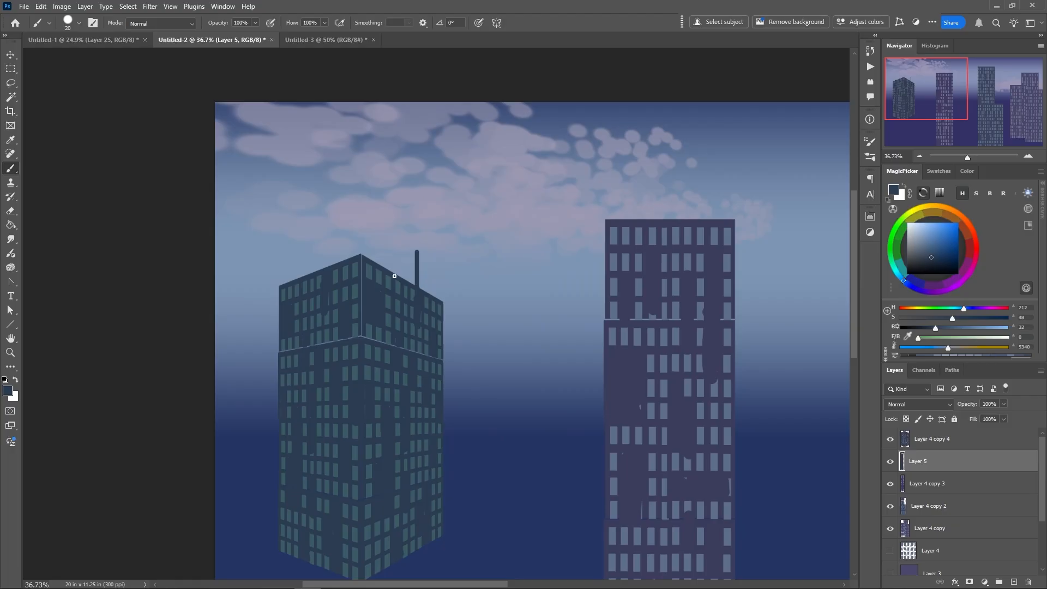
Paint pairs of short thin antennas along both roof edges of the green tower with a 9 px brush
{"action": "right_click", "coordinate": [399, 274]}
{"action": "left_click", "coordinate": [462, 284]}
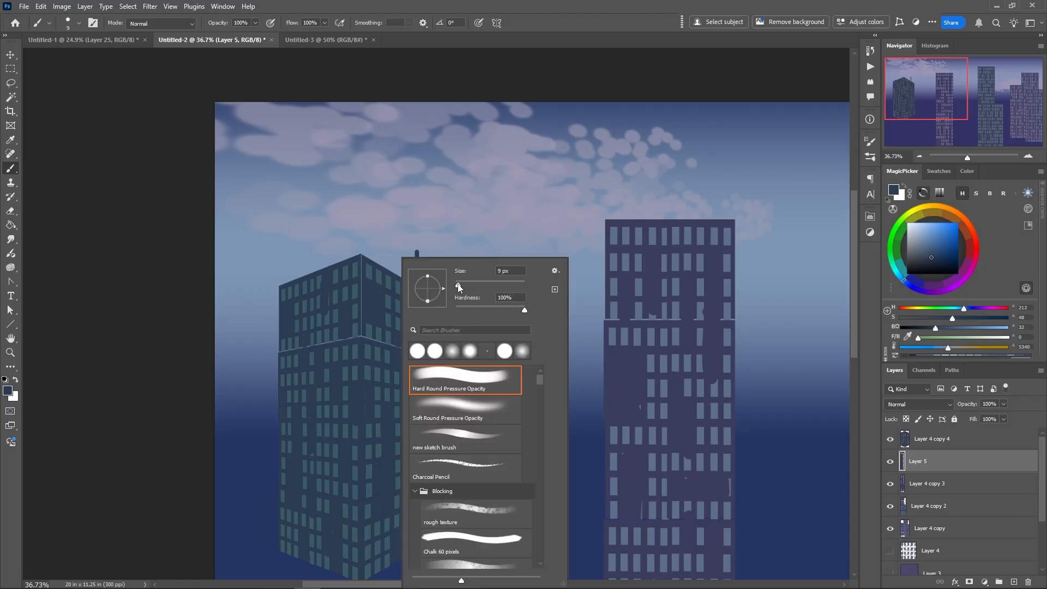
{"action": "left_click", "coordinate": [387, 272]}
{"action": "left_click_drag", "start_coordinate": [388, 271], "coordinate": [385, 256]}
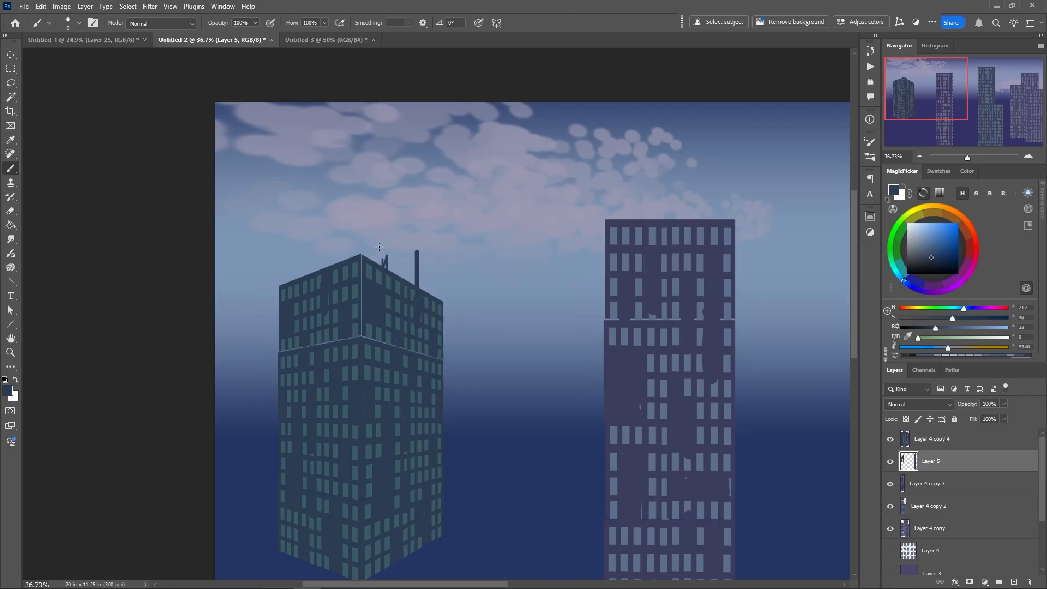
{"action": "key", "text": "ctrl+z"}
{"action": "left_click_drag", "start_coordinate": [337, 265], "coordinate": [336, 257]}
{"action": "mouse_move", "coordinate": [296, 278]}
{"action": "left_mouse_down"}
{"action": "mouse_move", "coordinate": [296, 266]}
{"action": "mouse_move", "coordinate": [332, 265]}
{"action": "mouse_move", "coordinate": [298, 281]}
{"action": "left_mouse_up"}
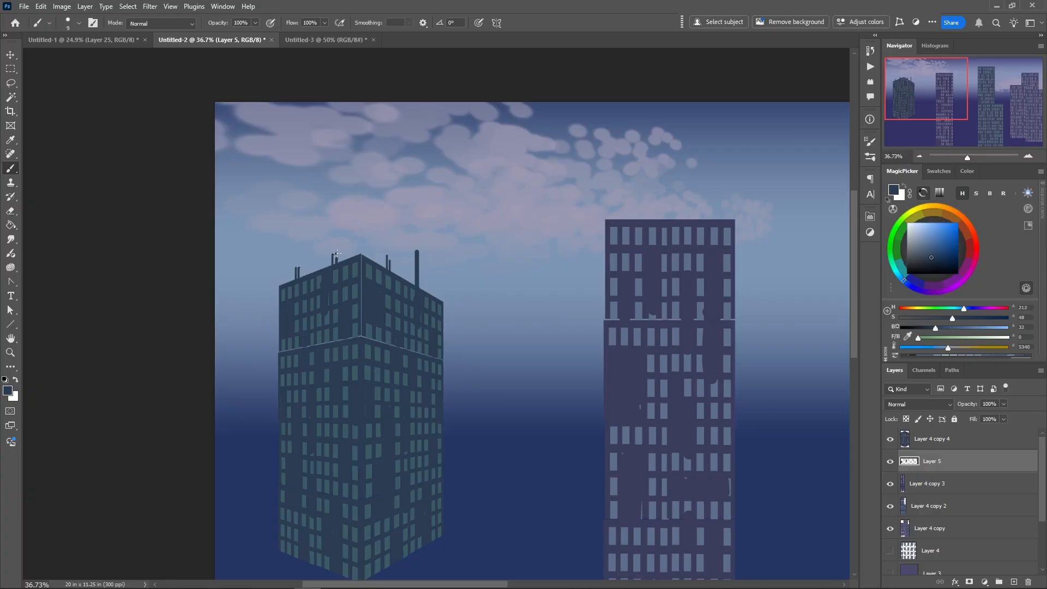
{"action": "left_click_drag", "start_coordinate": [336, 264], "coordinate": [335, 254]}
Paint a small rooftop structure with a tall antenna on the green tower's left side, and extra thin antennas on its right
{"action": "left_click_drag", "start_coordinate": [307, 273], "coordinate": [327, 262]}
{"action": "left_click_drag", "start_coordinate": [315, 257], "coordinate": [315, 235]}
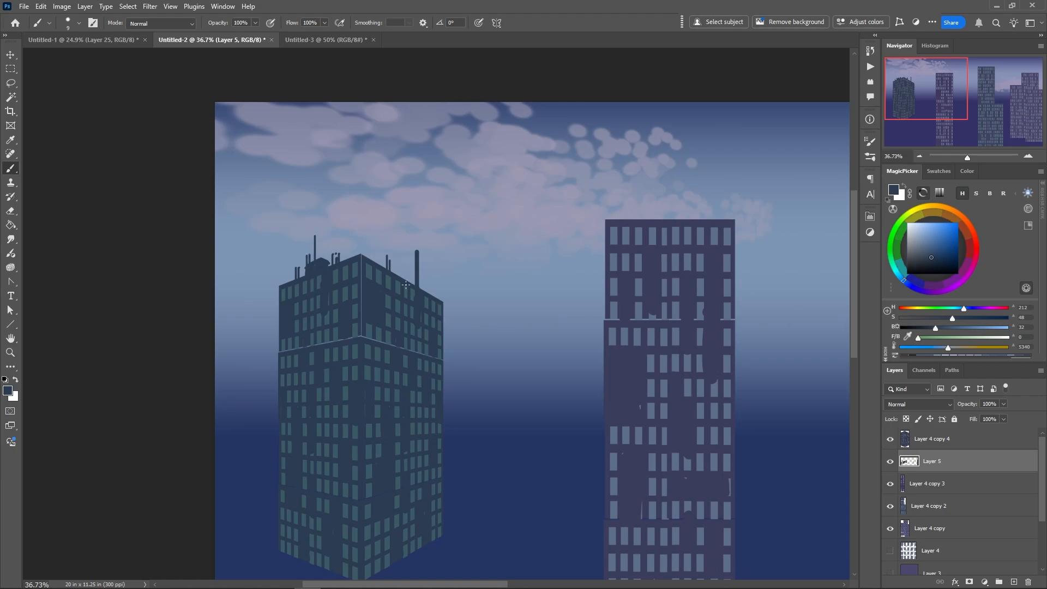
{"action": "left_click_drag", "start_coordinate": [405, 284], "coordinate": [405, 252]}
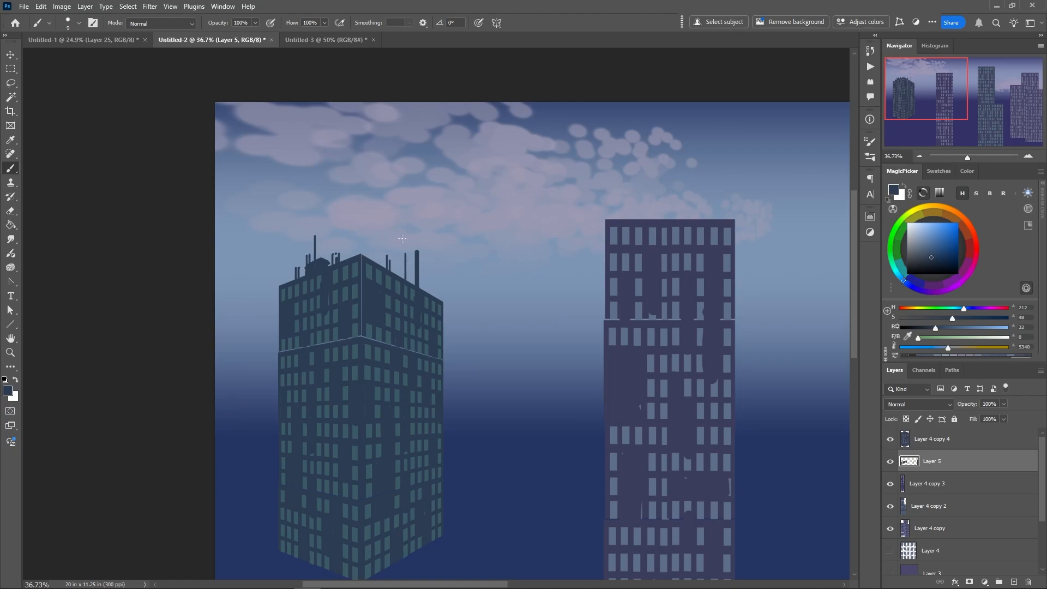
{"action": "left_click_drag", "start_coordinate": [431, 295], "coordinate": [431, 283]}
Paint a solid raised rooftop structure along the green tower's right roof edge with a 29 px brush
{"action": "right_click", "coordinate": [429, 286]}
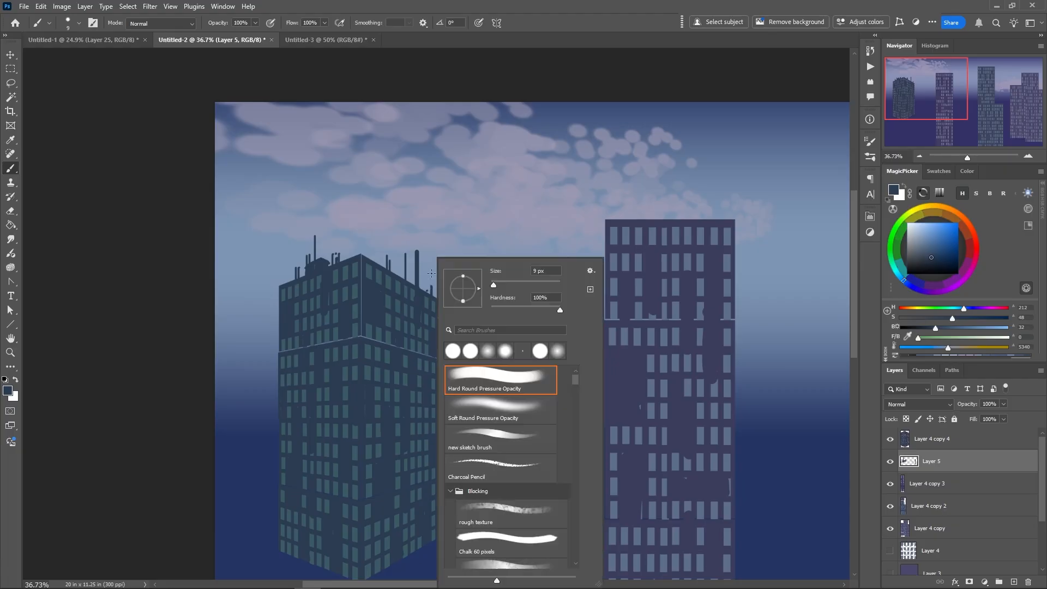
{"action": "left_click", "coordinate": [498, 285]}
{"action": "mouse_move", "coordinate": [429, 283]}
{"action": "left_mouse_down"}
{"action": "mouse_move", "coordinate": [429, 301]}
{"action": "mouse_move", "coordinate": [427, 282]}
{"action": "mouse_move", "coordinate": [404, 274]}
{"action": "mouse_move", "coordinate": [432, 284]}
{"action": "mouse_move", "coordinate": [434, 299]}
{"action": "mouse_move", "coordinate": [434, 282]}
{"action": "mouse_move", "coordinate": [394, 275]}
{"action": "left_mouse_up"}
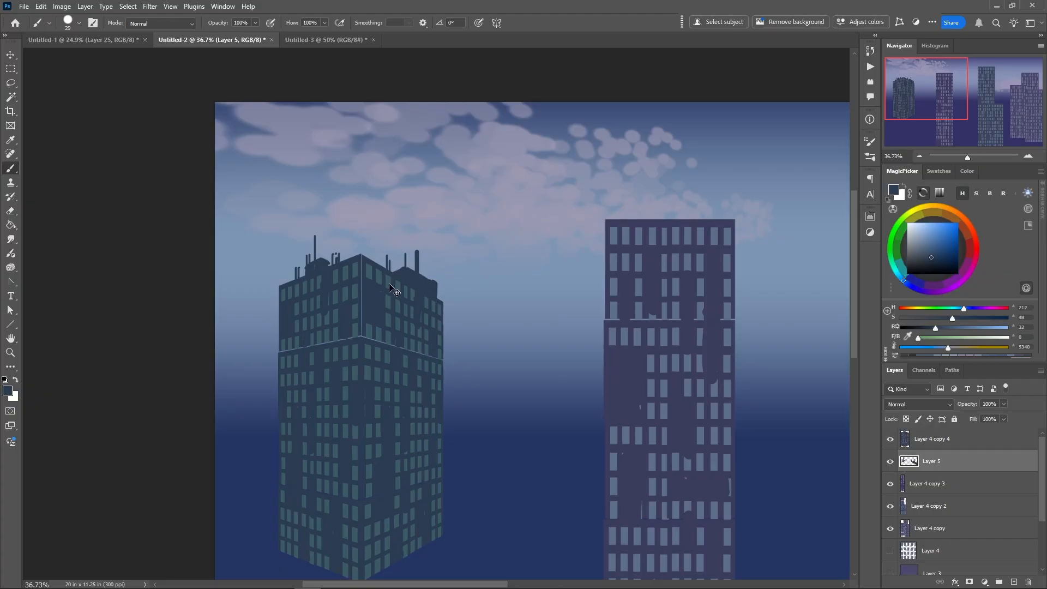
Set the brush back to 9 px and resample the dark blue of the green tower's rooftop details
{"action": "right_click", "coordinate": [386, 293]}
{"action": "left_click", "coordinate": [387, 262]}
{"action": "right_click", "coordinate": [405, 277]}
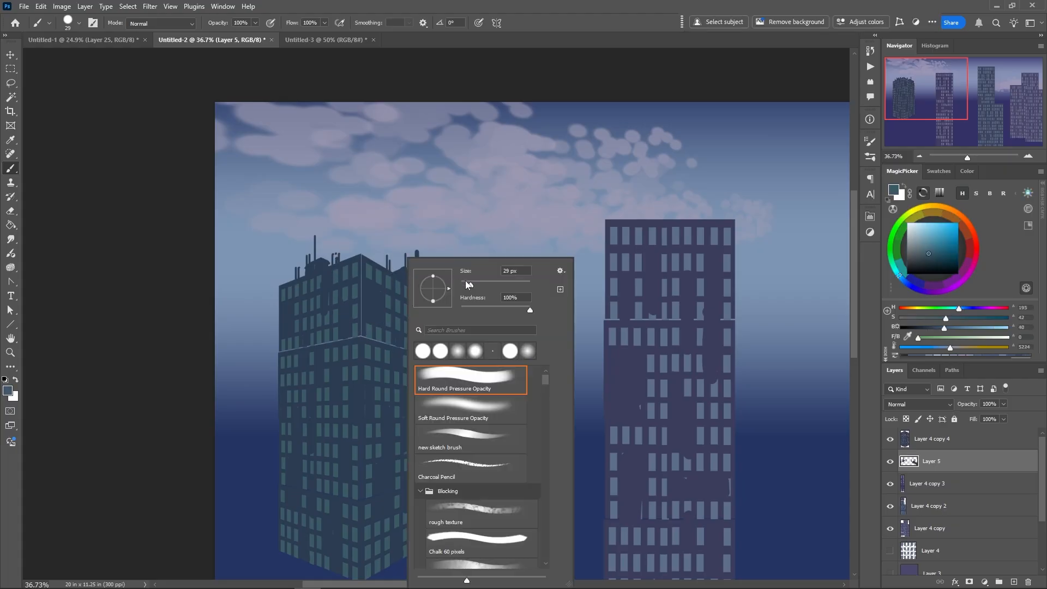
{"action": "left_click_drag", "start_coordinate": [470, 285], "coordinate": [463, 286]}
{"action": "left_click", "coordinate": [402, 278]}
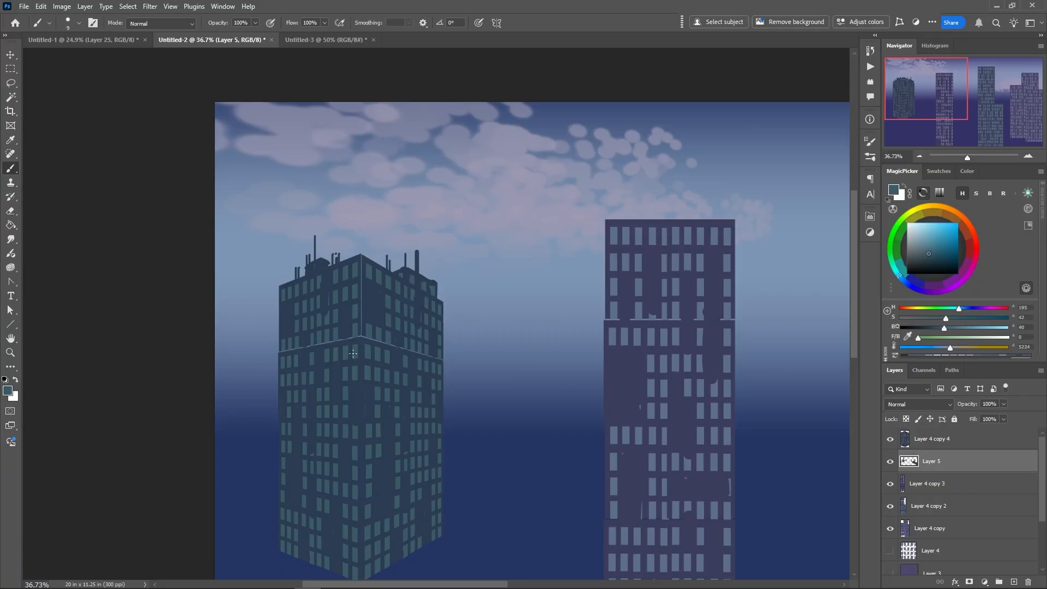
{"action": "left_click", "coordinate": [323, 259], "text": "alt"}
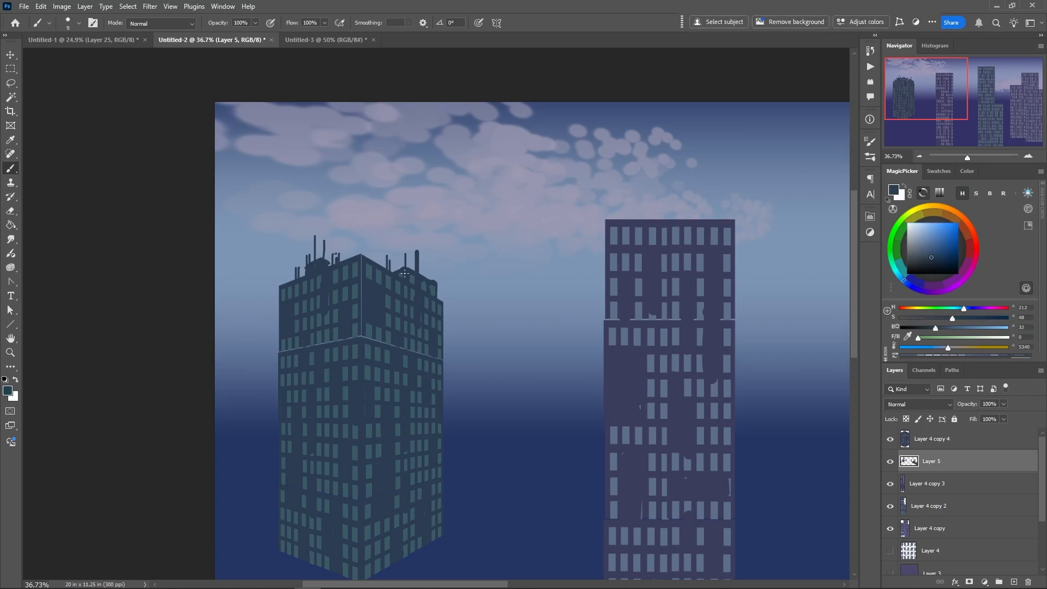
{"action": "key", "text": "alt"}
Paint a tall tapering lattice spire near the peak of the green tower's roof
{"action": "left_click_drag", "start_coordinate": [370, 264], "coordinate": [369, 245]}
{"action": "key", "text": "ctrl+z"}
{"action": "left_click_drag", "start_coordinate": [351, 262], "coordinate": [350, 214]}
{"action": "left_click_drag", "start_coordinate": [356, 259], "coordinate": [352, 218]}
{"action": "left_click_drag", "start_coordinate": [344, 262], "coordinate": [350, 214]}
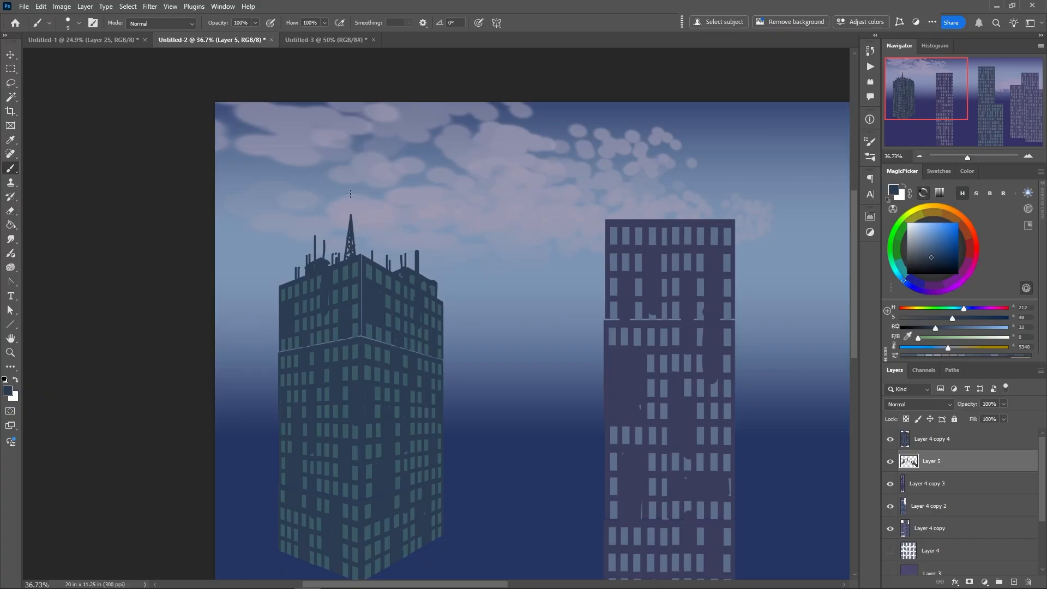
Dot red warning lights on the tips of the spire and thick mast, and green lights on the thin left antennas
{"action": "left_click", "coordinate": [973, 232]}
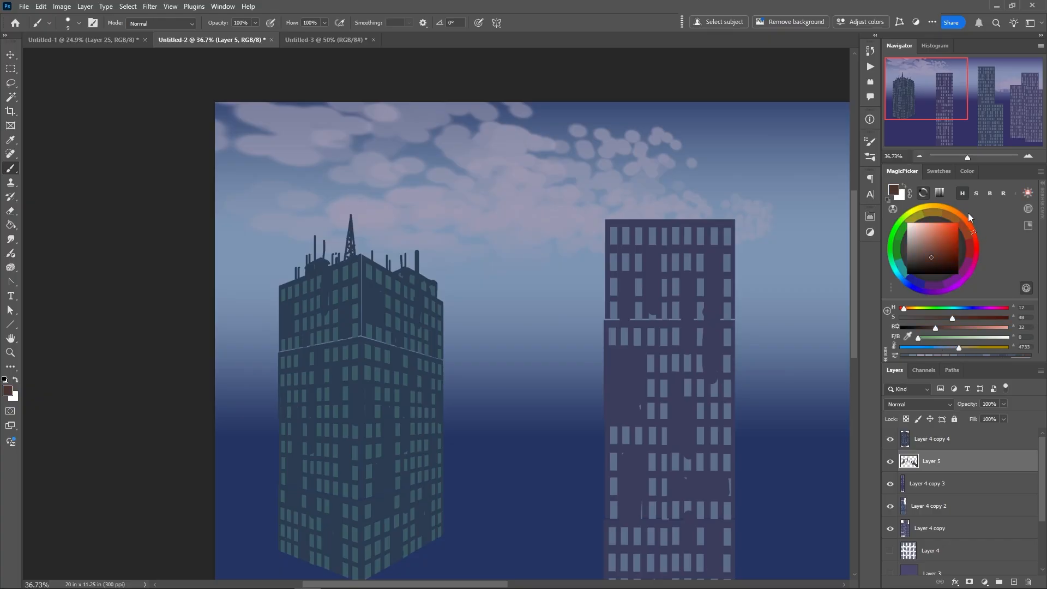
{"action": "left_click", "coordinate": [939, 238]}
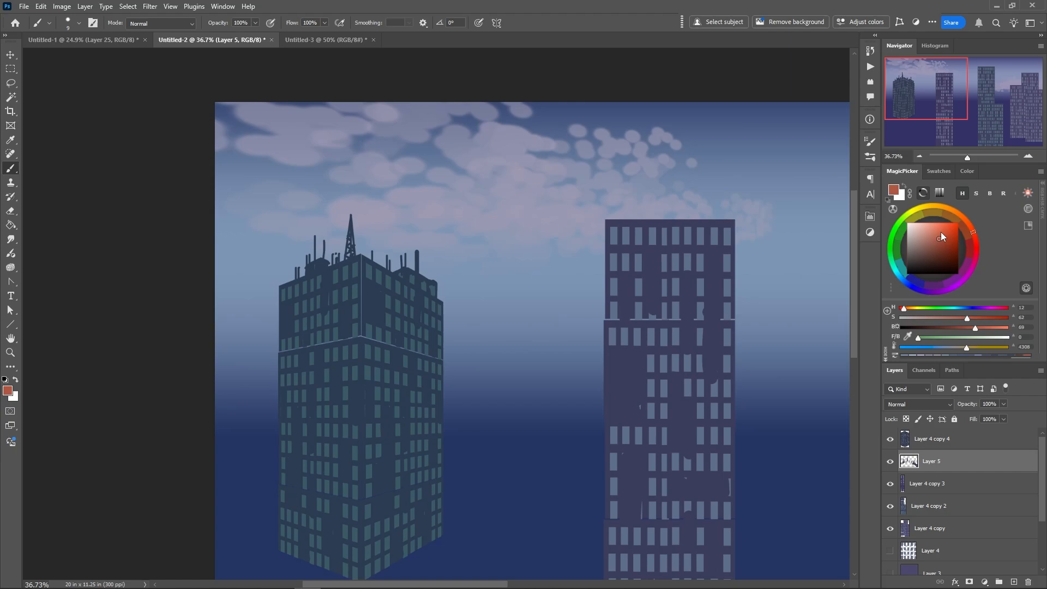
{"action": "left_click", "coordinate": [417, 252]}
{"action": "left_click", "coordinate": [892, 241]}
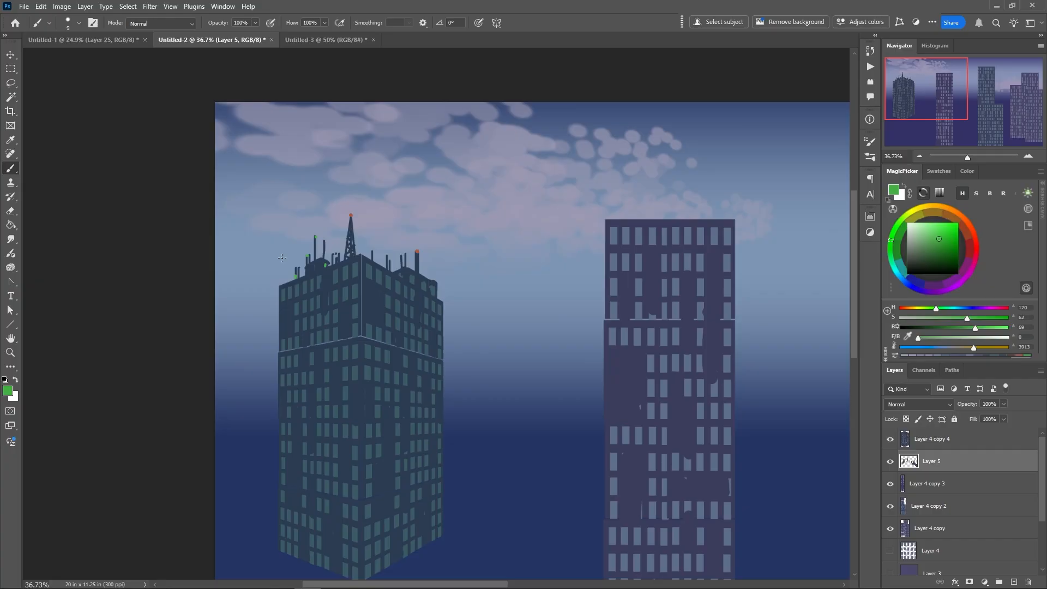
Move the tall purple tower slightly down and left on its layer
{"action": "scroll", "coordinate": [493, 423], "scroll_direction": "down", "scroll_amount": 3}
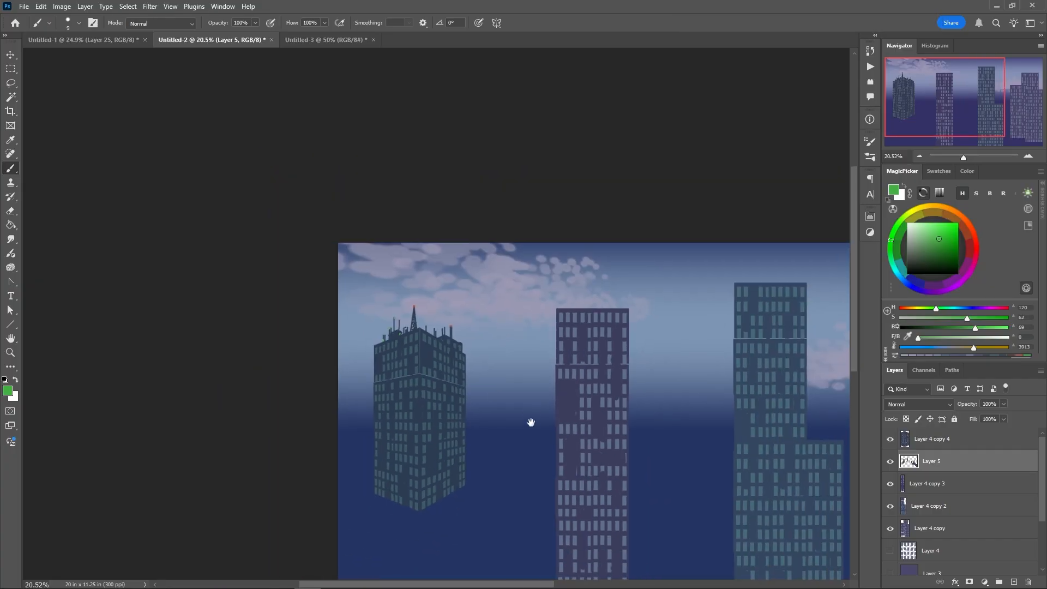
{"action": "left_click_drag", "start_coordinate": [531, 422], "coordinate": [345, 304]}
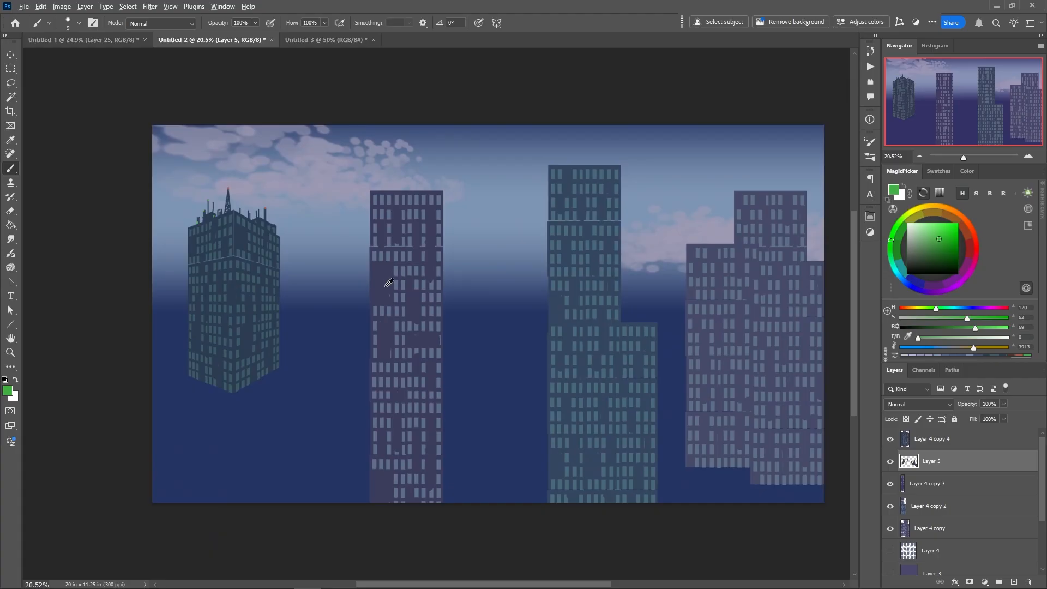
{"action": "key", "text": "alt+bracketleft"}
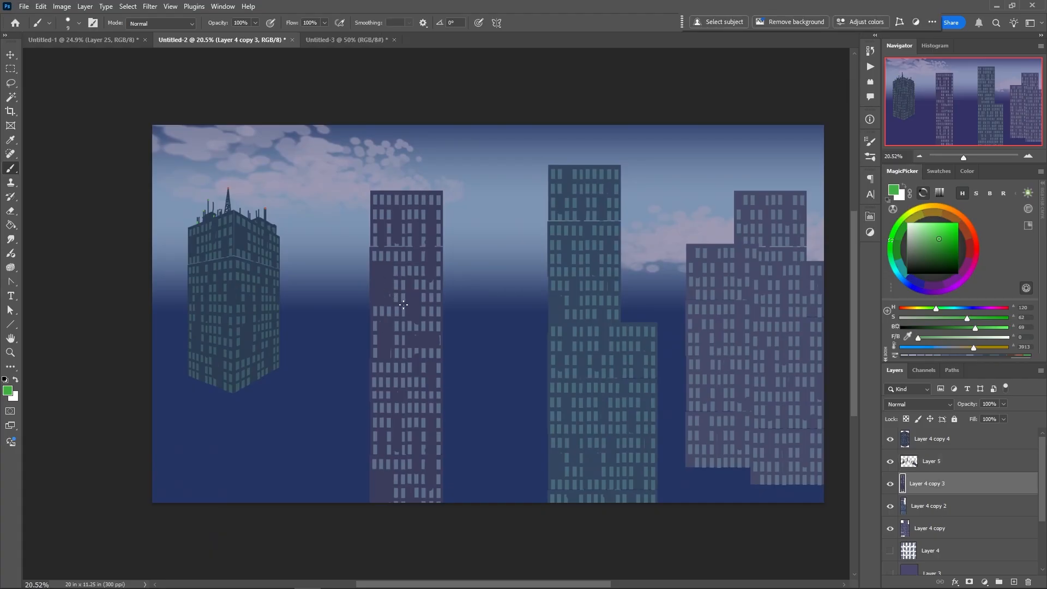
{"action": "left_click_drag", "start_coordinate": [382, 287], "coordinate": [380, 319]}
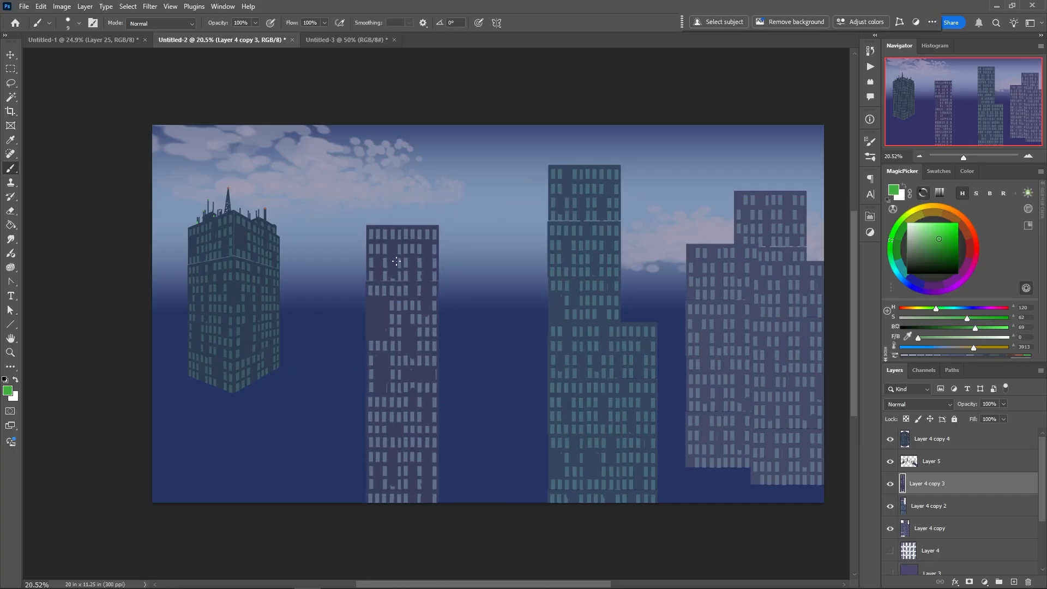
Merge the green tower's layer with the layer of its rooftop details
{"action": "left_click", "coordinate": [907, 440]}
{"action": "right_click", "coordinate": [481, 291]}
{"action": "left_click", "coordinate": [514, 297]}
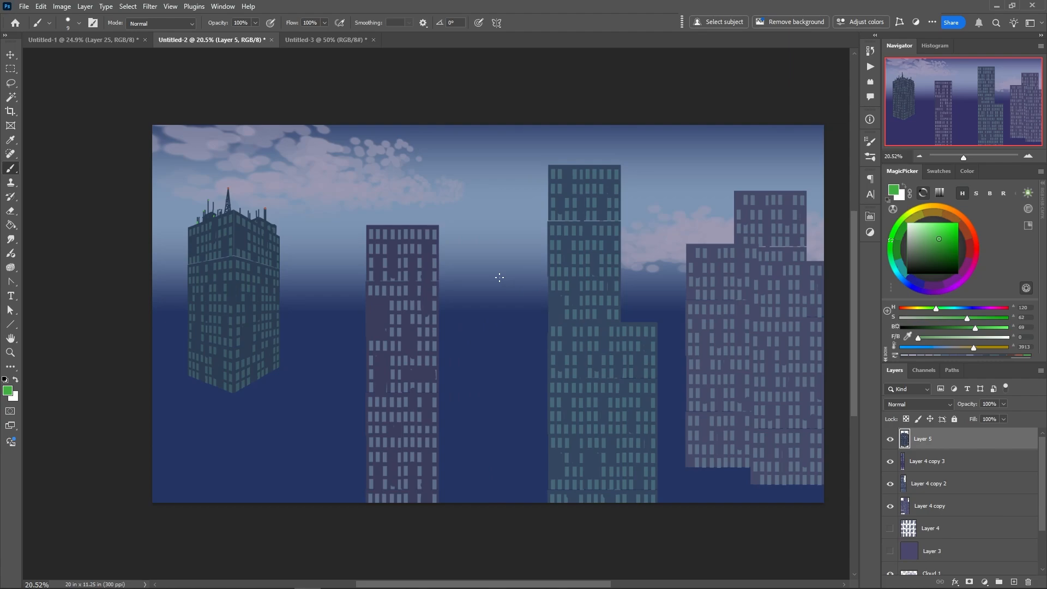
Add a slanted triangular roof to the tall purple tower with the Polygonal Lasso, filled with the tower's sampled wall colour
{"action": "key", "text": "alt+bracketleft"}
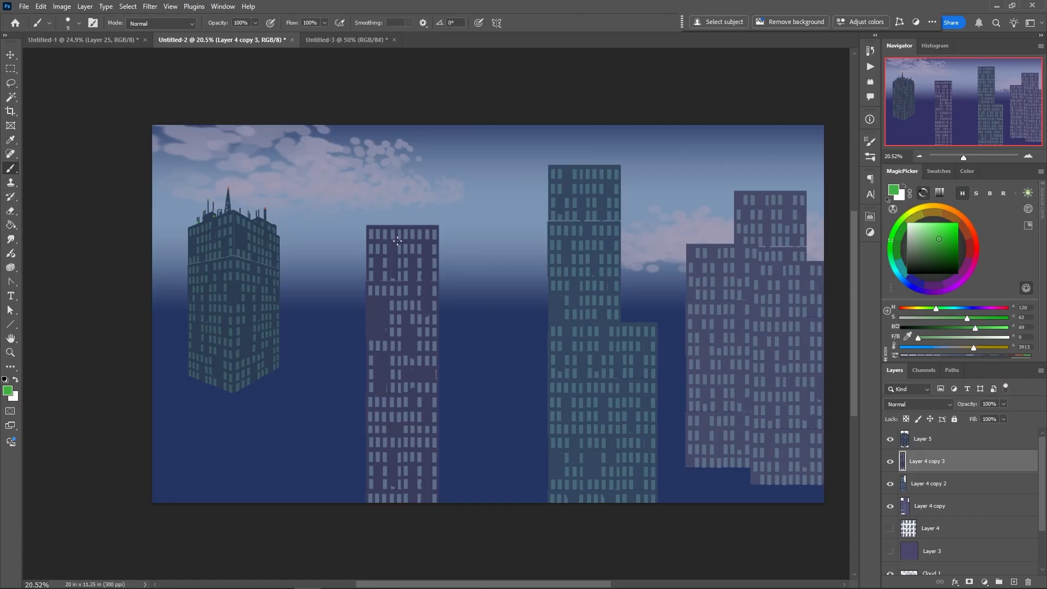
{"action": "left_click", "coordinate": [11, 71]}
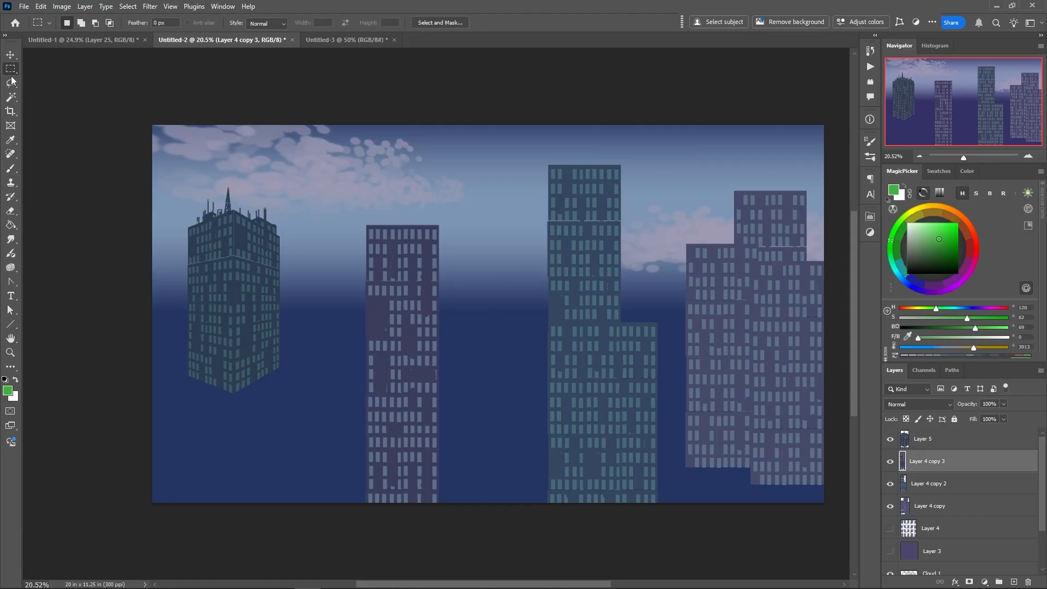
{"action": "left_click", "coordinate": [12, 81]}
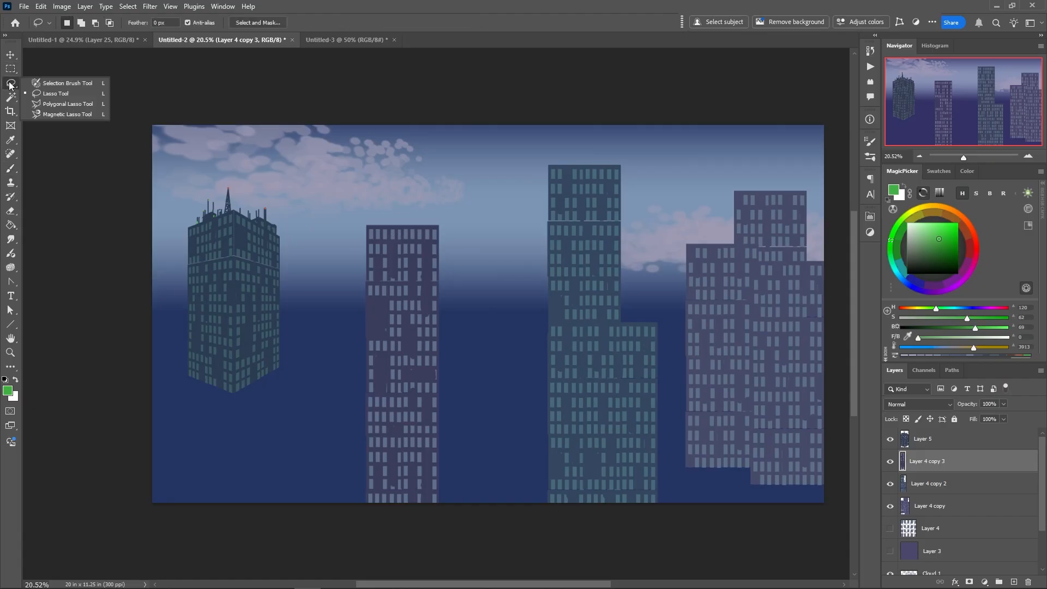
{"action": "left_click", "coordinate": [54, 103]}
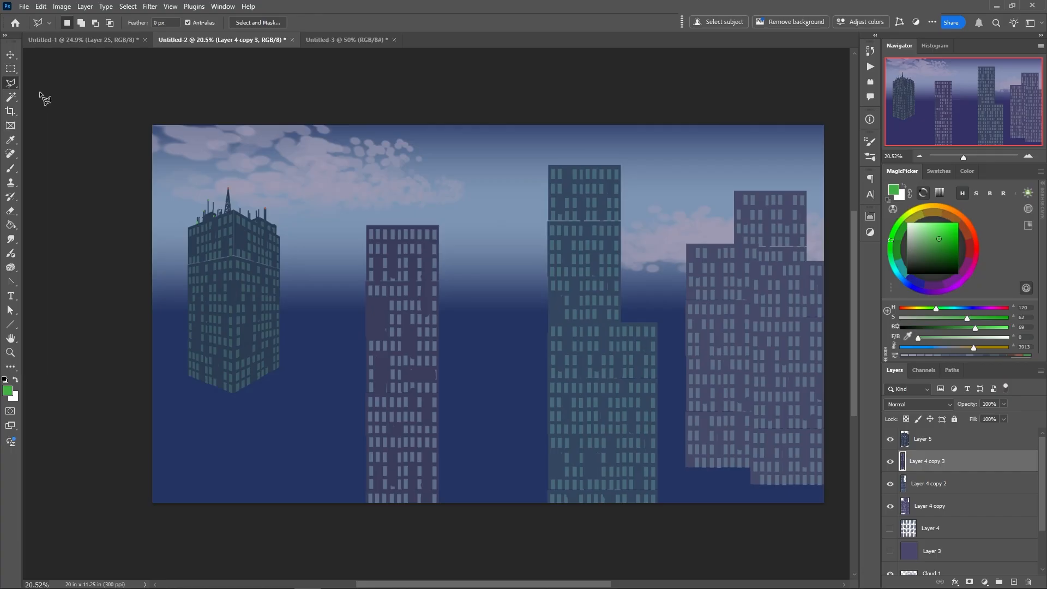
{"action": "left_click", "coordinate": [365, 228]}
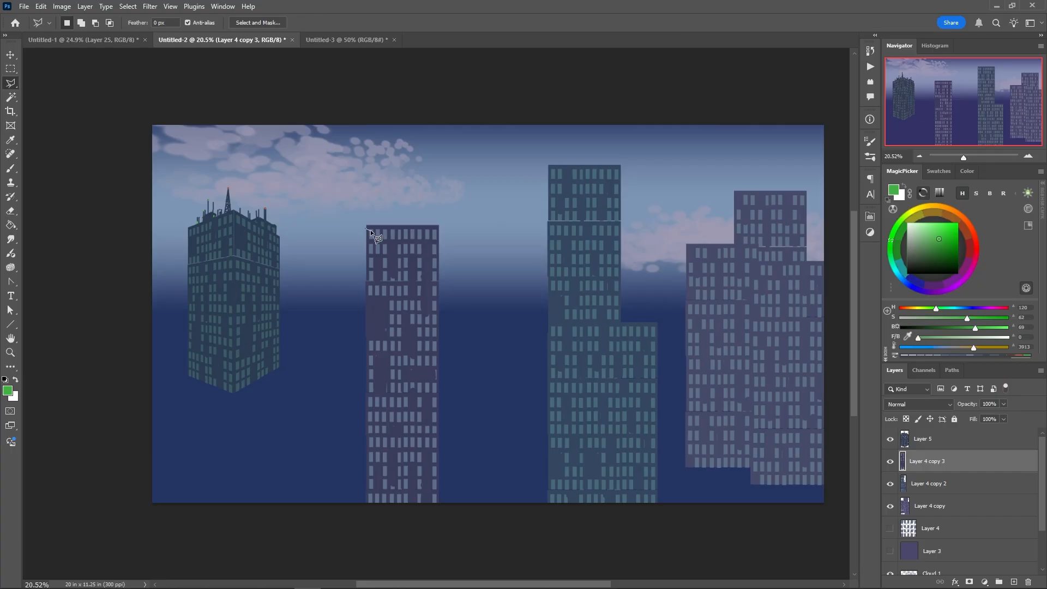
{"action": "left_click", "coordinate": [432, 221]}
{"action": "left_click", "coordinate": [375, 172]}
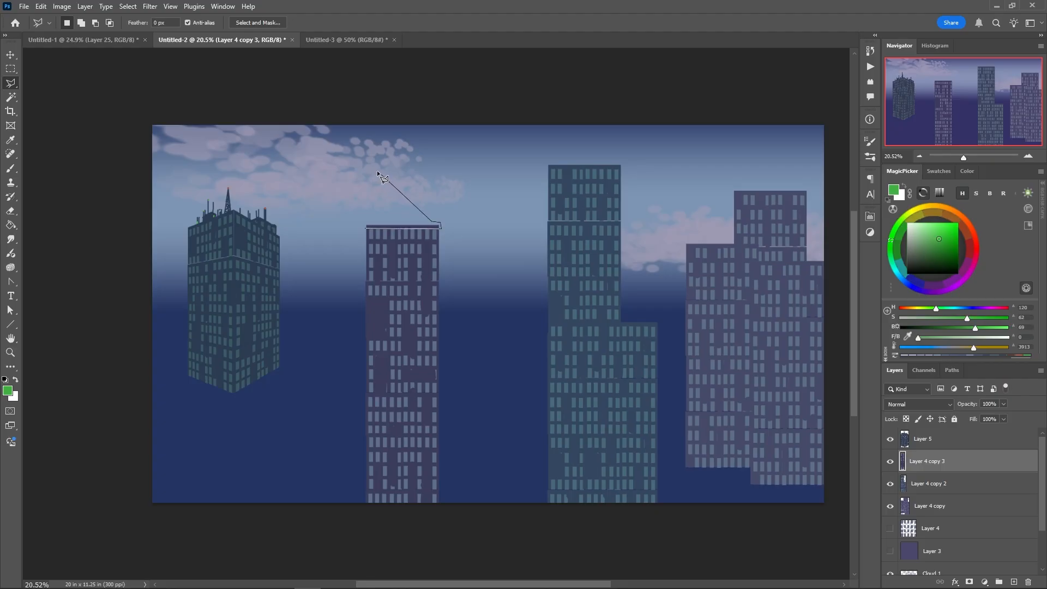
{"action": "left_click", "coordinate": [364, 228]}
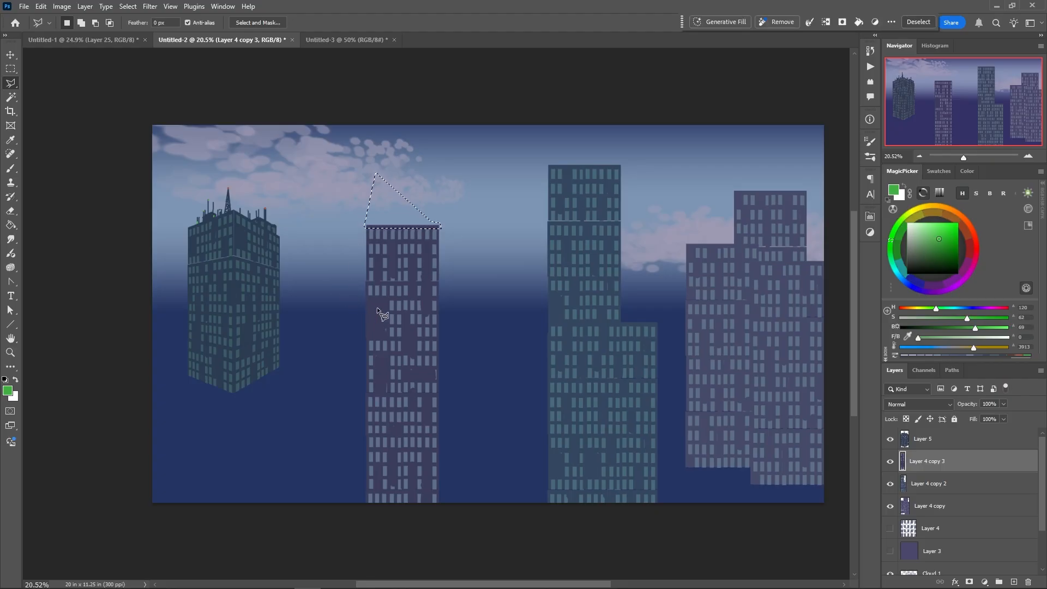
{"action": "right_click", "coordinate": [378, 309]}
{"action": "left_click", "coordinate": [378, 270]}
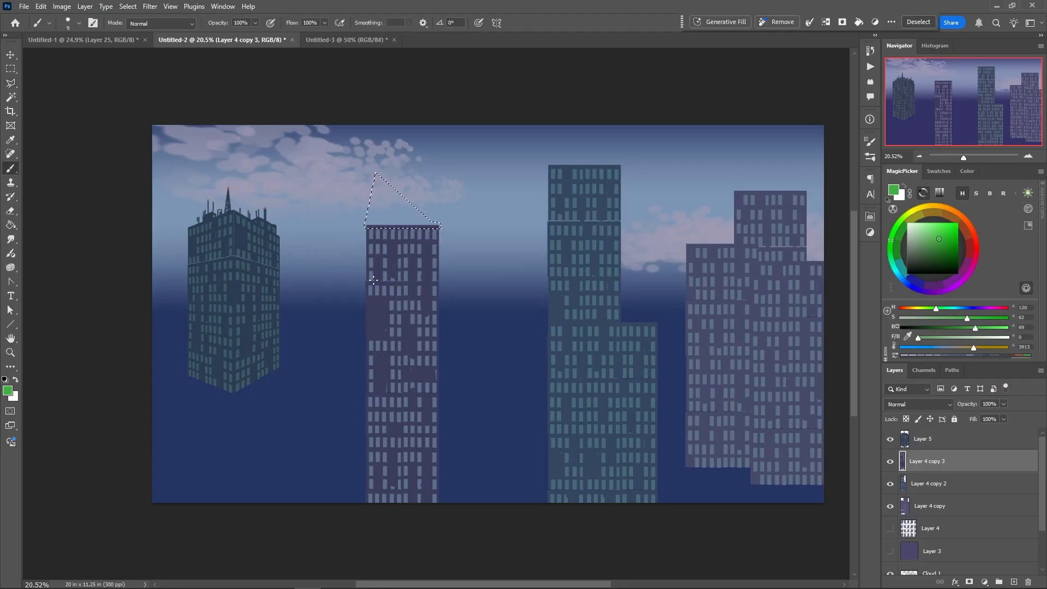
{"action": "left_click", "coordinate": [378, 312], "text": "alt"}
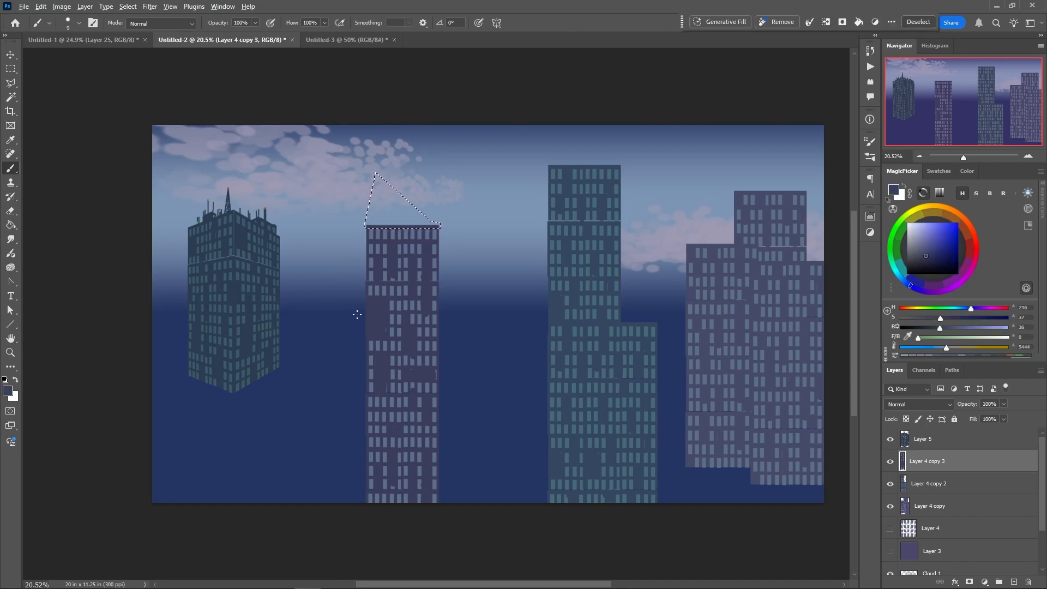
{"action": "key", "text": "alt+BackSpace"}
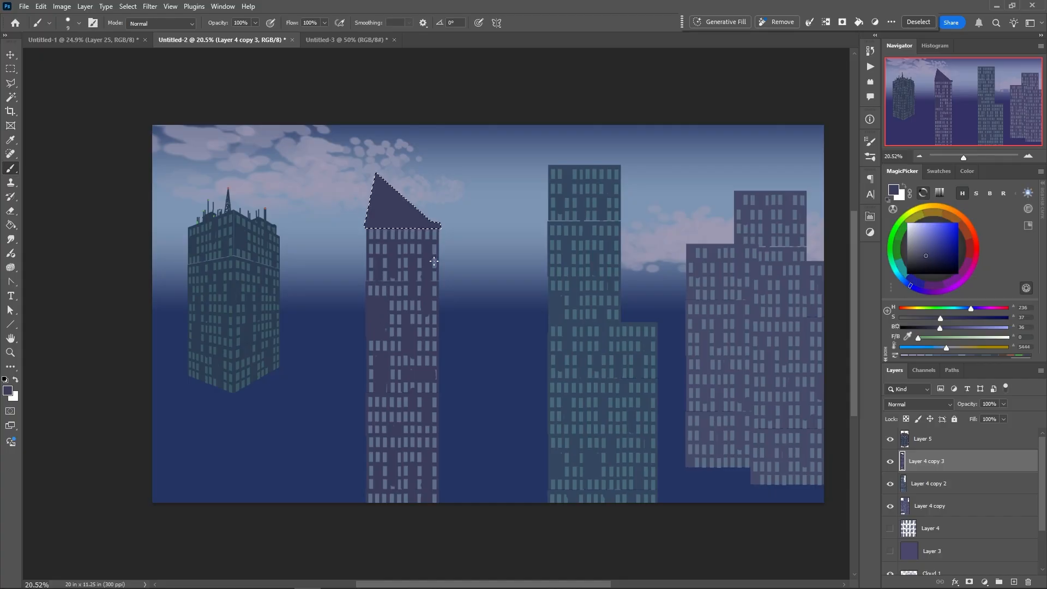
Add a narrow vertical sign block beside the purple tower's upper right wall, filled with the same purple
{"action": "left_click", "coordinate": [10, 69]}
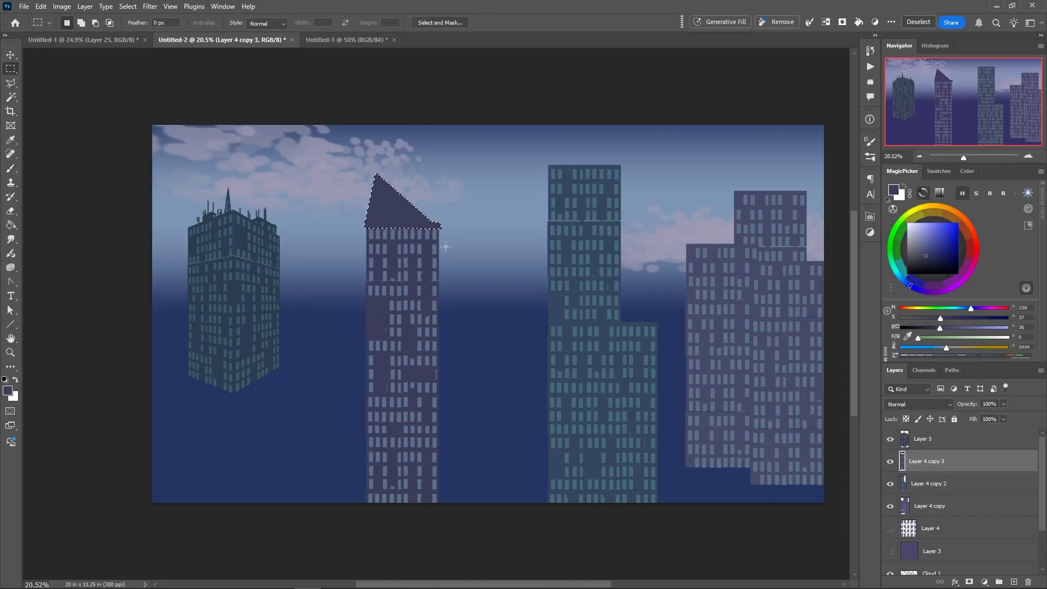
{"action": "left_click_drag", "start_coordinate": [446, 247], "coordinate": [456, 289]}
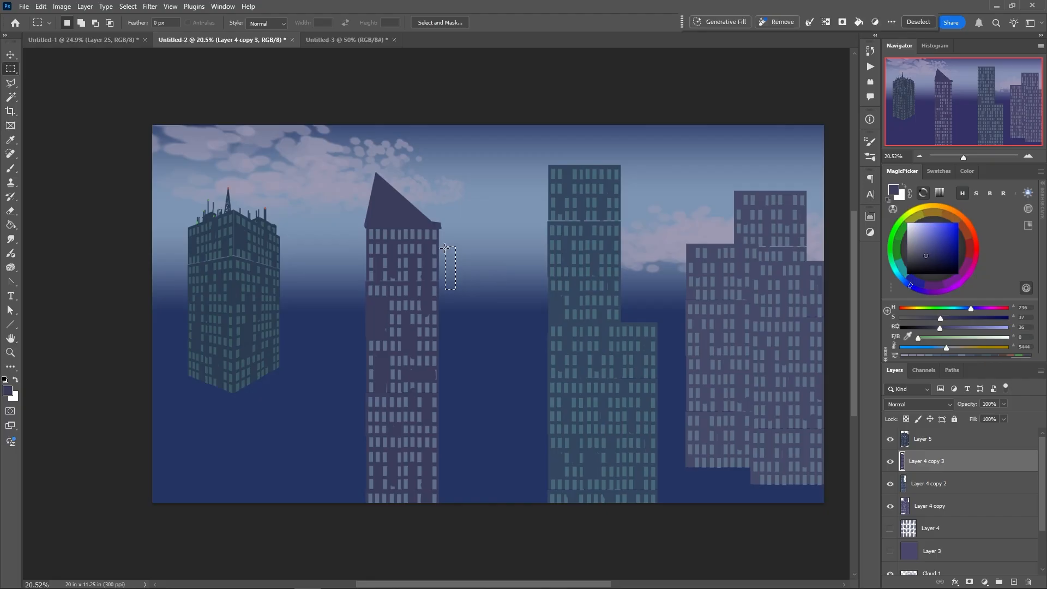
{"action": "key", "text": "alt+BackSpace"}
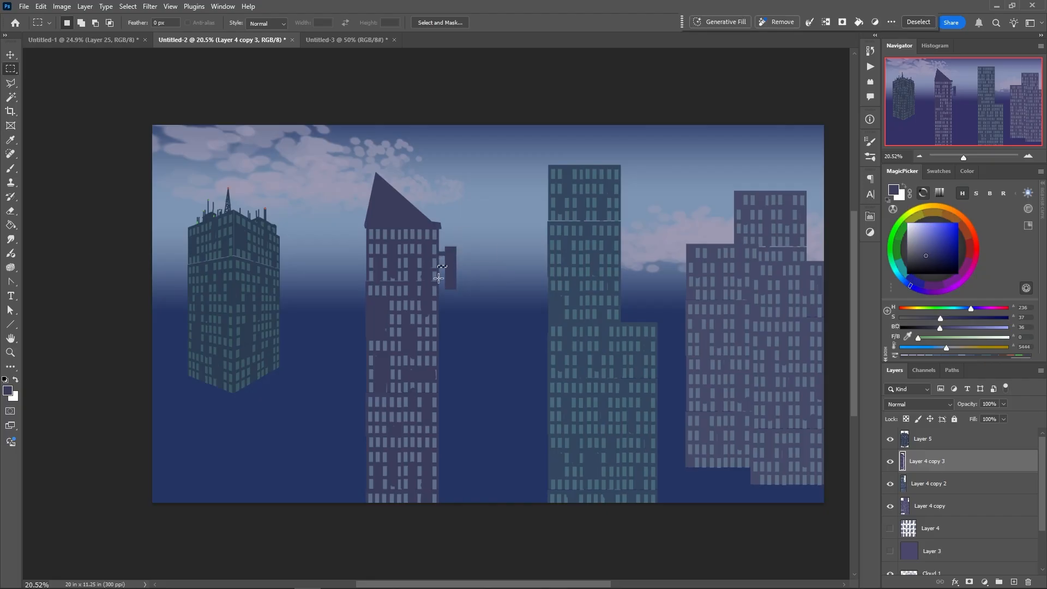
Add a second connector to the purple tower's sign block and two protruding blocks along its opposite wall, filled with the wall purple
{"action": "left_click_drag", "start_coordinate": [436, 278], "coordinate": [447, 282]}
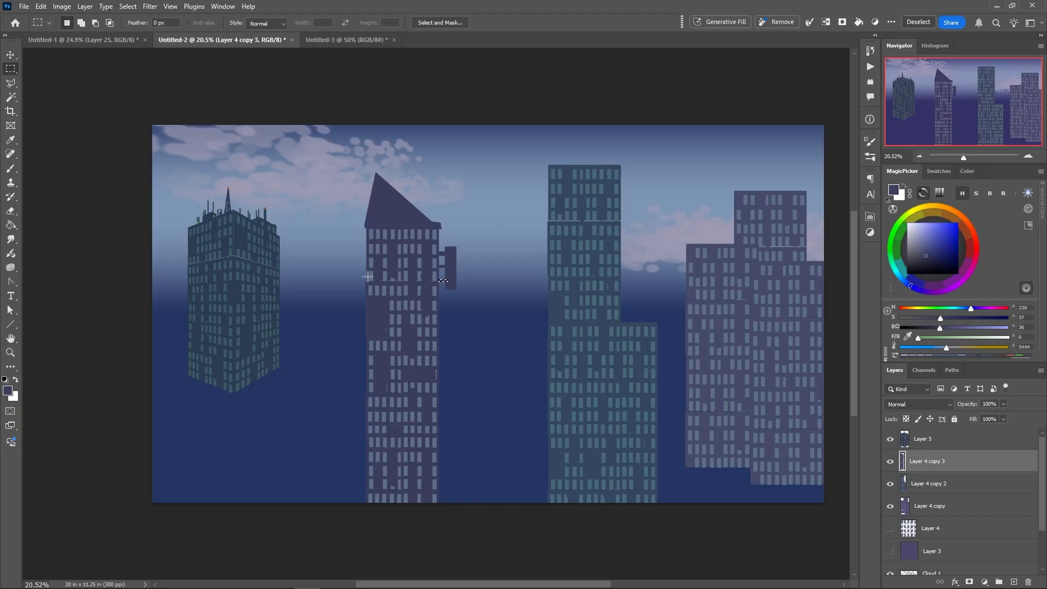
{"action": "left_click_drag", "start_coordinate": [368, 305], "coordinate": [350, 341]}
{"action": "key", "text": "alt+BackSpace"}
{"action": "left_click_drag", "start_coordinate": [368, 248], "coordinate": [354, 273]}
{"action": "key", "text": "alt+BackSpace"}
Switch to the Brush, sample the tower's blue window colour and deselect the upper side block
{"action": "right_click", "coordinate": [385, 329]}
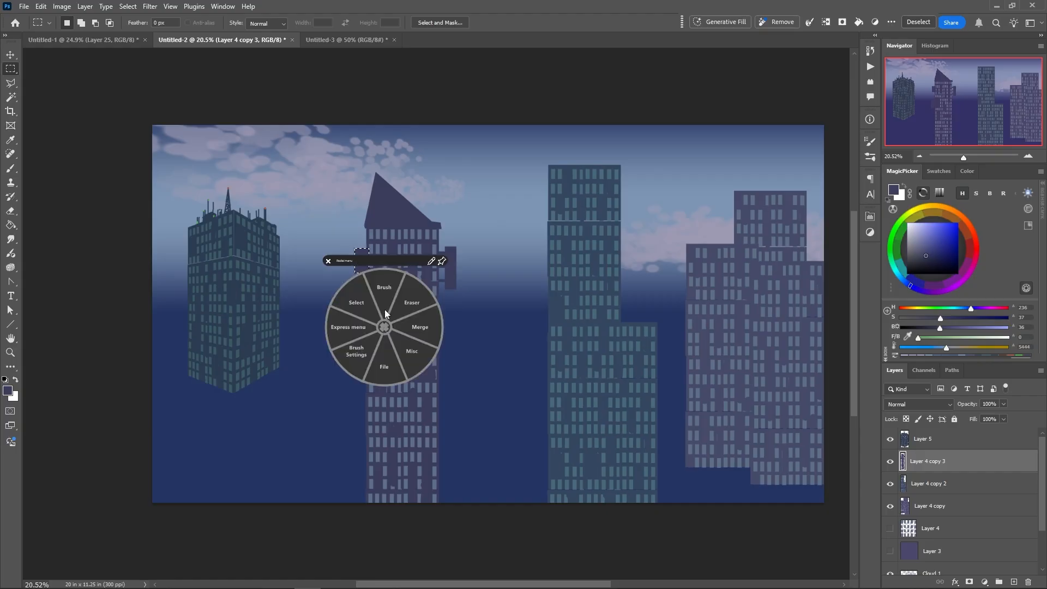
{"action": "left_click", "coordinate": [384, 294]}
{"action": "left_click", "coordinate": [385, 235], "text": "alt"}
{"action": "right_click", "coordinate": [365, 290]}
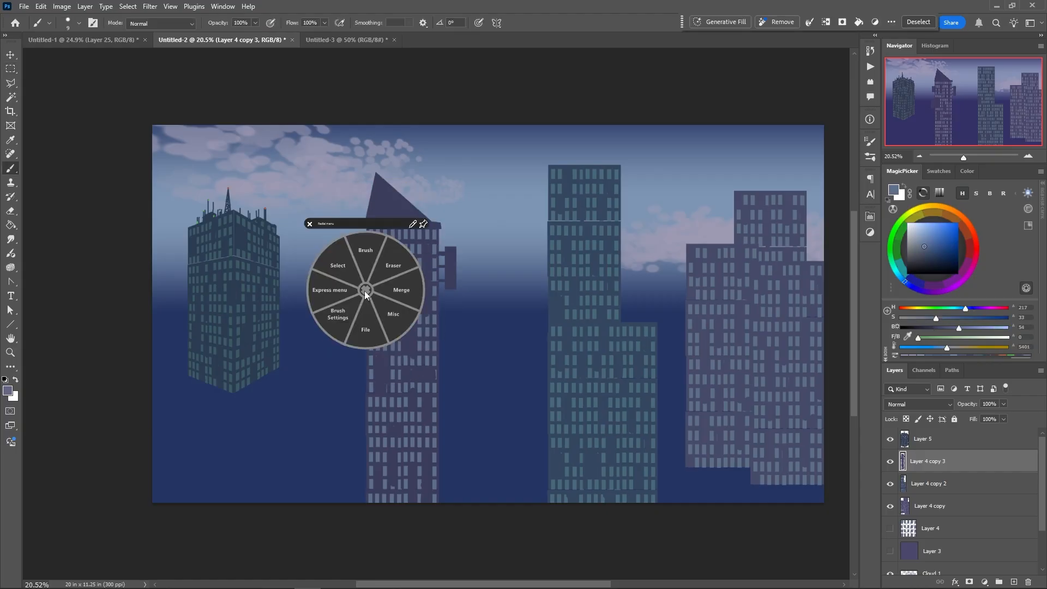
{"action": "left_click", "coordinate": [334, 265]}
{"action": "left_click", "coordinate": [310, 252]}
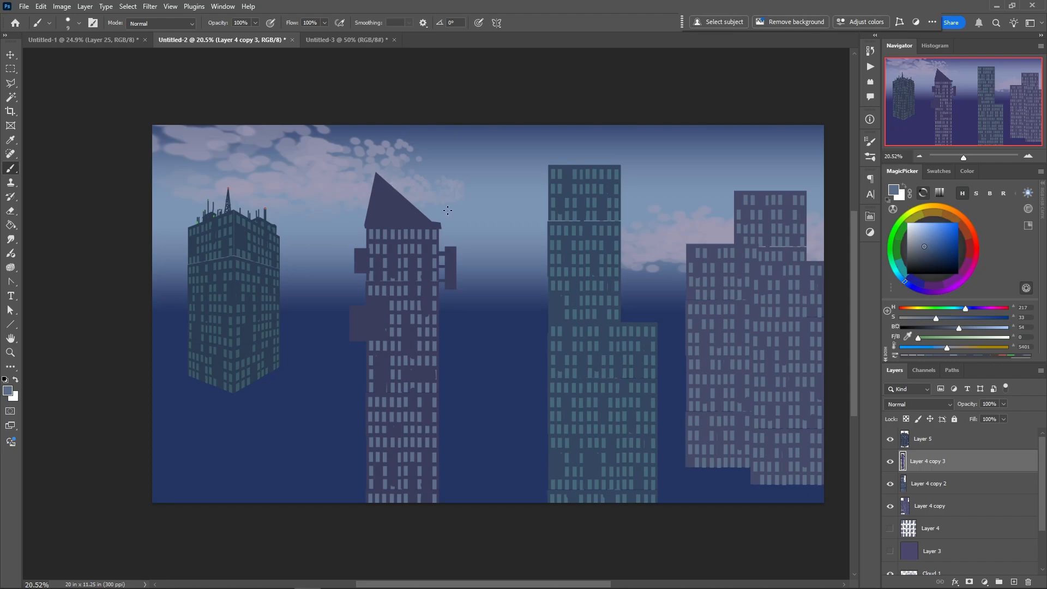
Lock the purple tower layer's transparent pixels and set up a 322 px Soft Round Pressure Opacity brush in sampled sky blue
{"action": "left_click", "coordinate": [638, 189], "text": "alt"}
{"action": "right_click", "coordinate": [408, 208]}
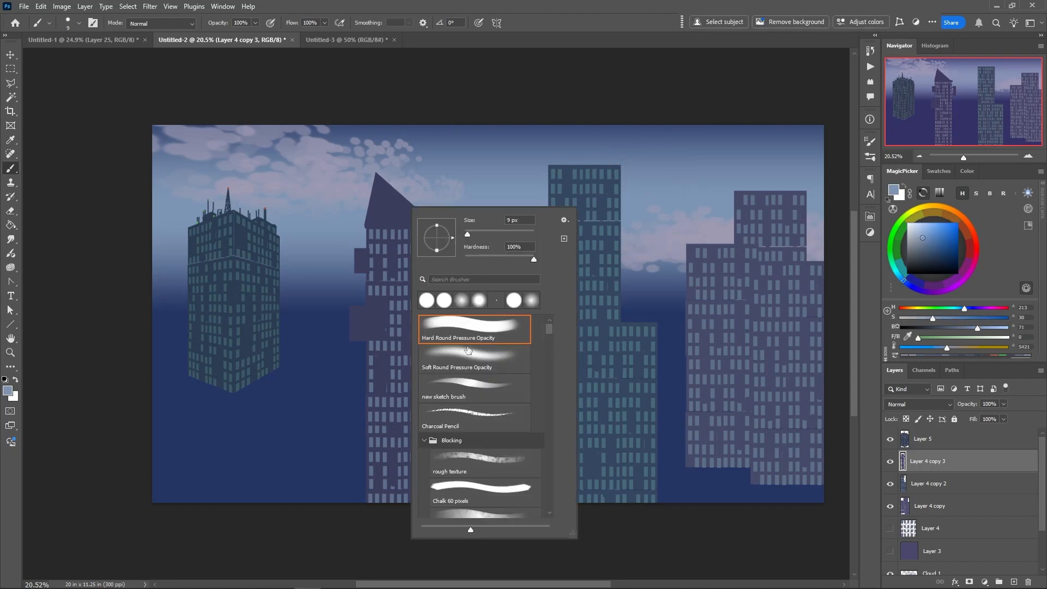
{"action": "left_click", "coordinate": [489, 234]}
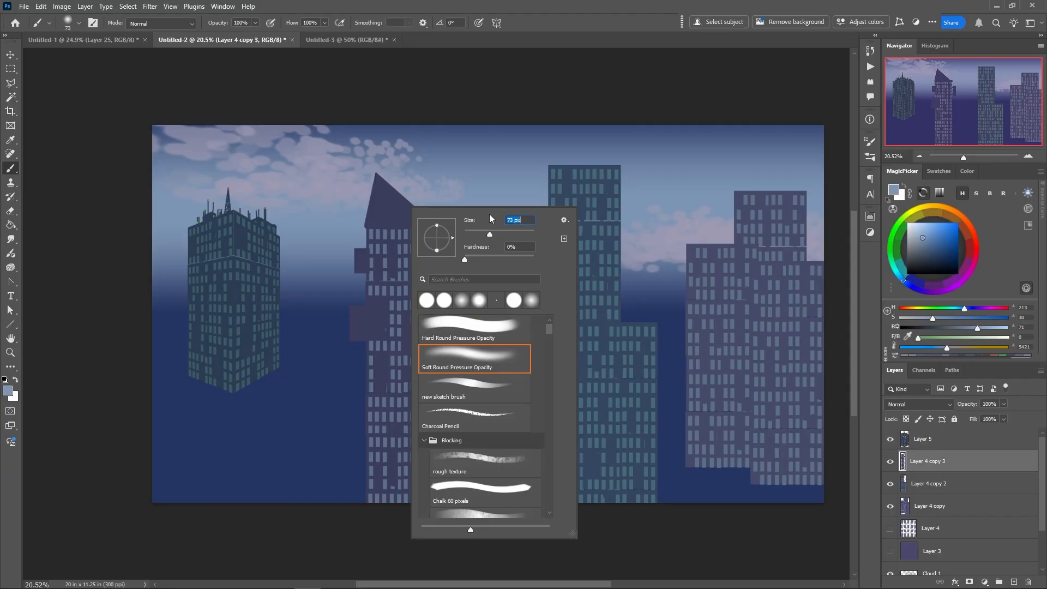
{"action": "left_click", "coordinate": [905, 419]}
{"action": "right_click", "coordinate": [408, 208]}
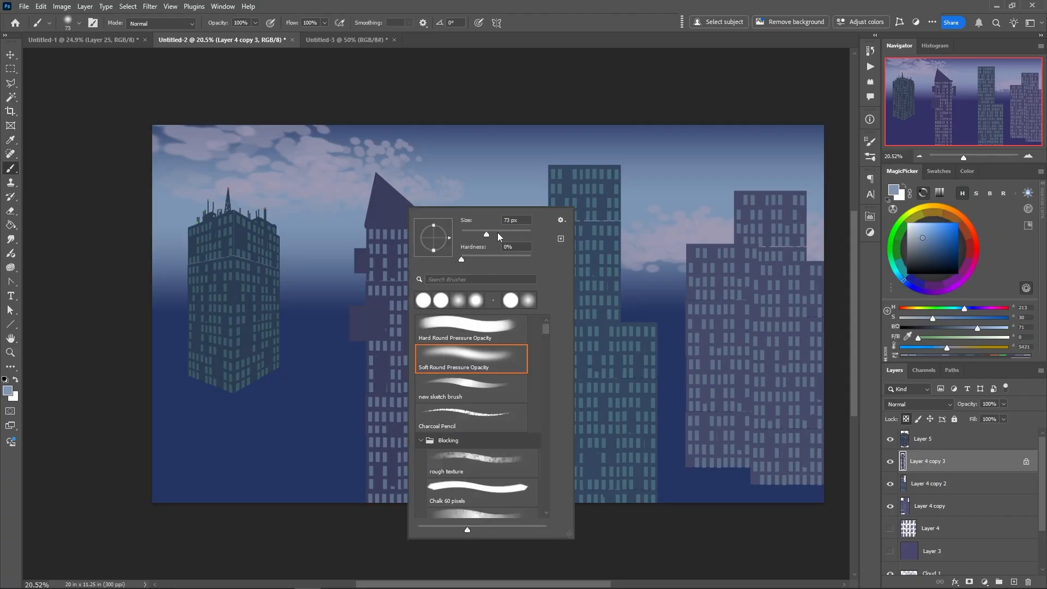
{"action": "left_click", "coordinate": [502, 233]}
{"action": "left_click_drag", "start_coordinate": [511, 234], "coordinate": [518, 234]}
Try soft sky-blue highlights along the roof slope, first at full and then at reduced brush opacity, and undo each attempt
{"action": "left_click_drag", "start_coordinate": [382, 182], "coordinate": [418, 210]}
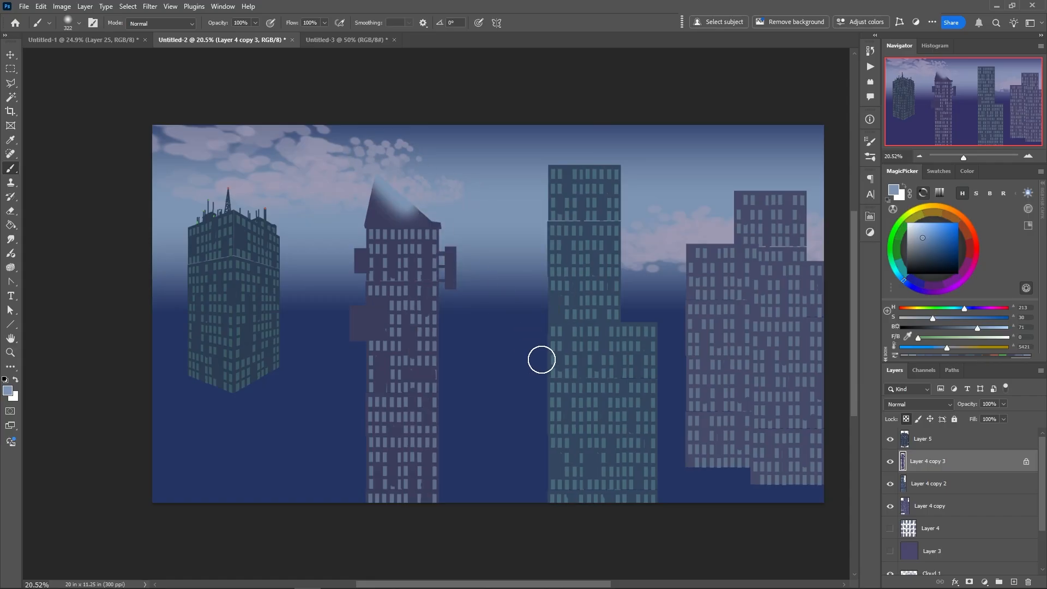
{"action": "key", "text": "ctrl+z"}
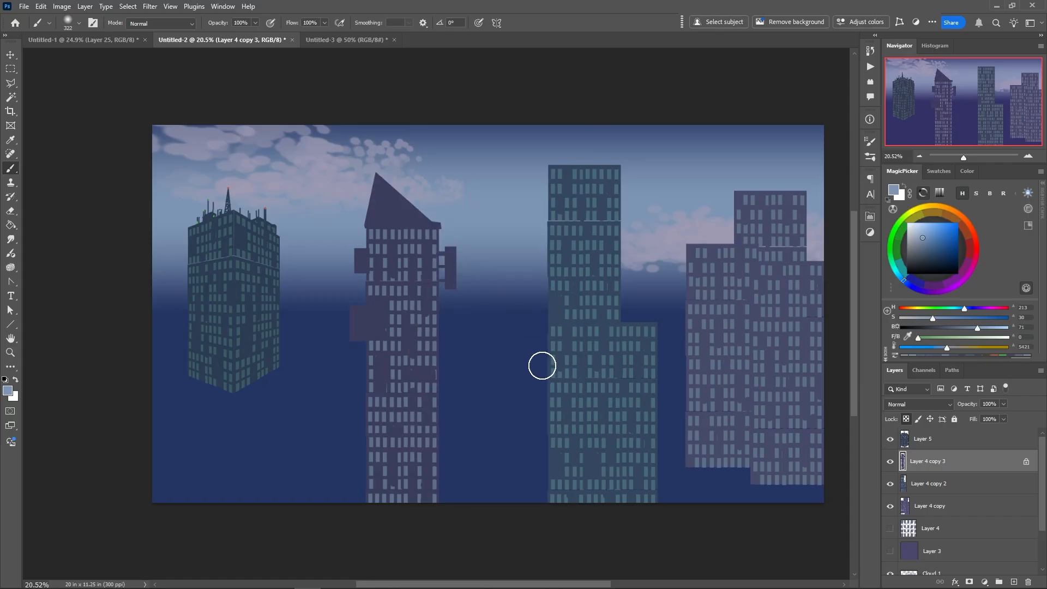
{"action": "mouse_move", "coordinate": [221, 28]}
{"action": "left_mouse_down"}
{"action": "mouse_move", "coordinate": [193, 27]}
{"action": "mouse_move", "coordinate": [221, 28]}
{"action": "left_mouse_up"}
{"action": "left_click_drag", "start_coordinate": [376, 180], "coordinate": [448, 267]}
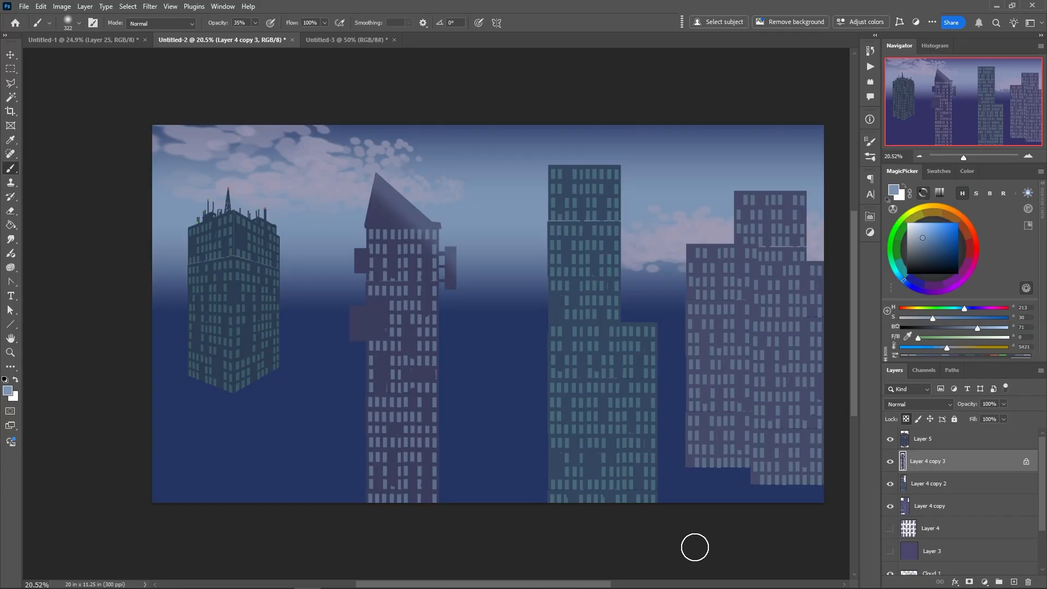
{"action": "key", "text": "ctrl+z"}
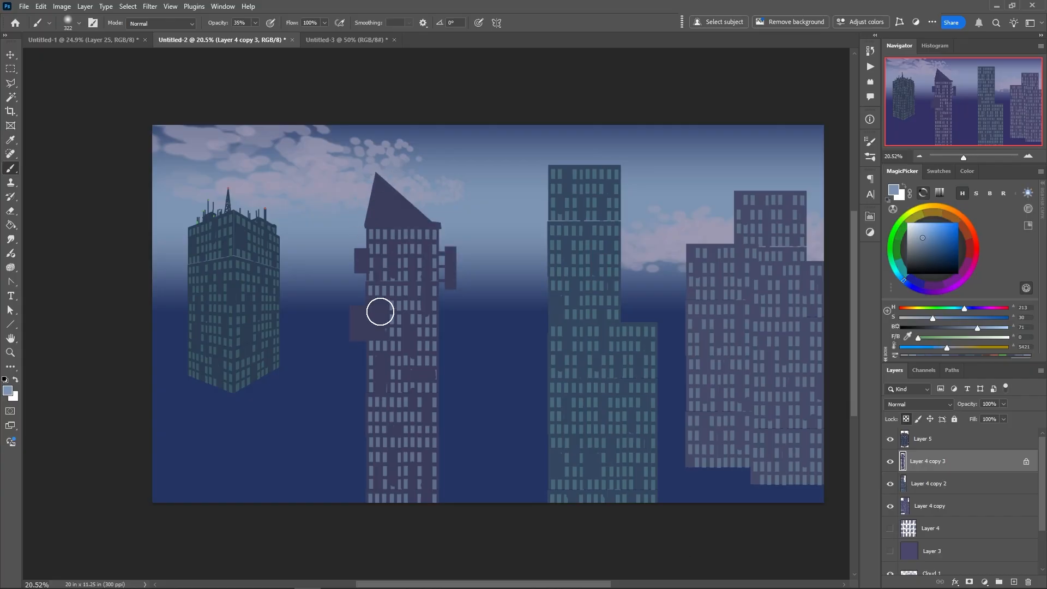
Paint a small window on the lower side block inside a rectangular selection, using a 12 px Hard Round Pressure Opacity brush in sampled window blue
{"action": "right_click", "coordinate": [369, 317]}
{"action": "left_click", "coordinate": [438, 381]}
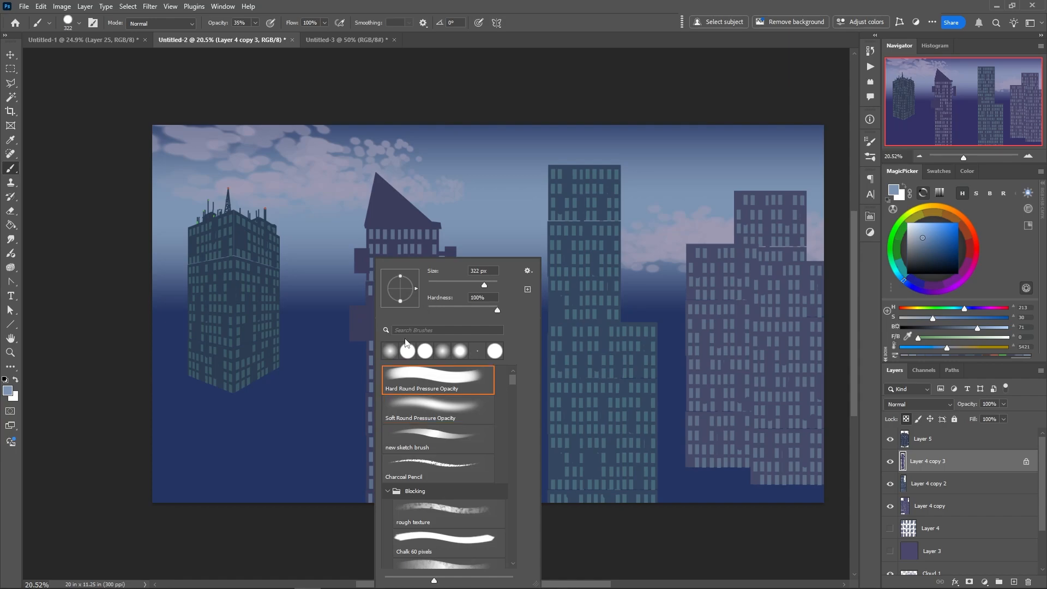
{"action": "left_click_drag", "start_coordinate": [433, 284], "coordinate": [376, 284]}
{"action": "left_click", "coordinate": [17, 66]}
{"action": "left_click_drag", "start_coordinate": [354, 308], "coordinate": [359, 320]}
{"action": "key", "text": "alt"}
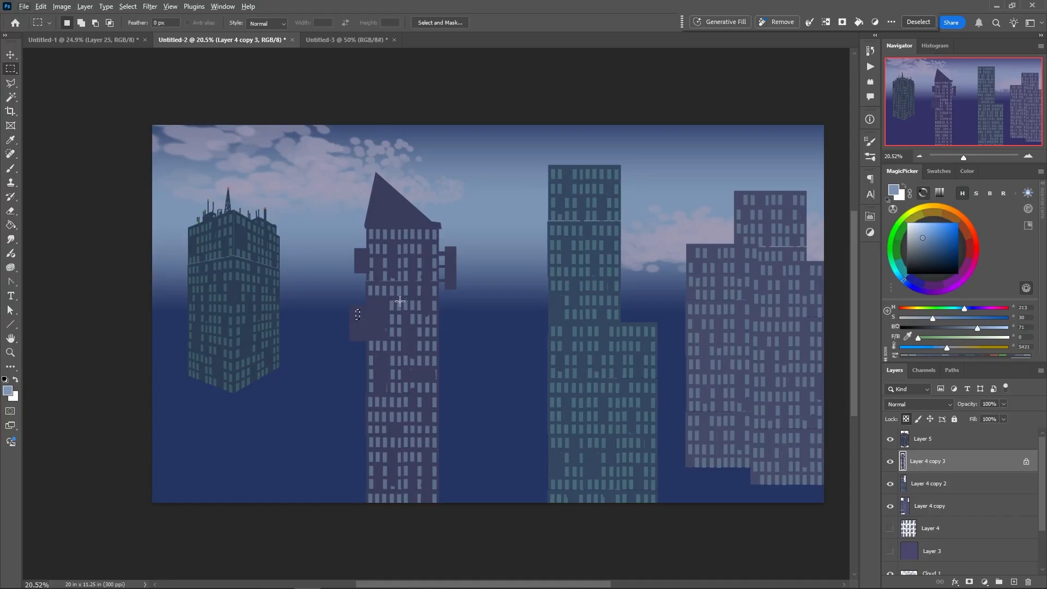
{"action": "left_click", "coordinate": [399, 269]}
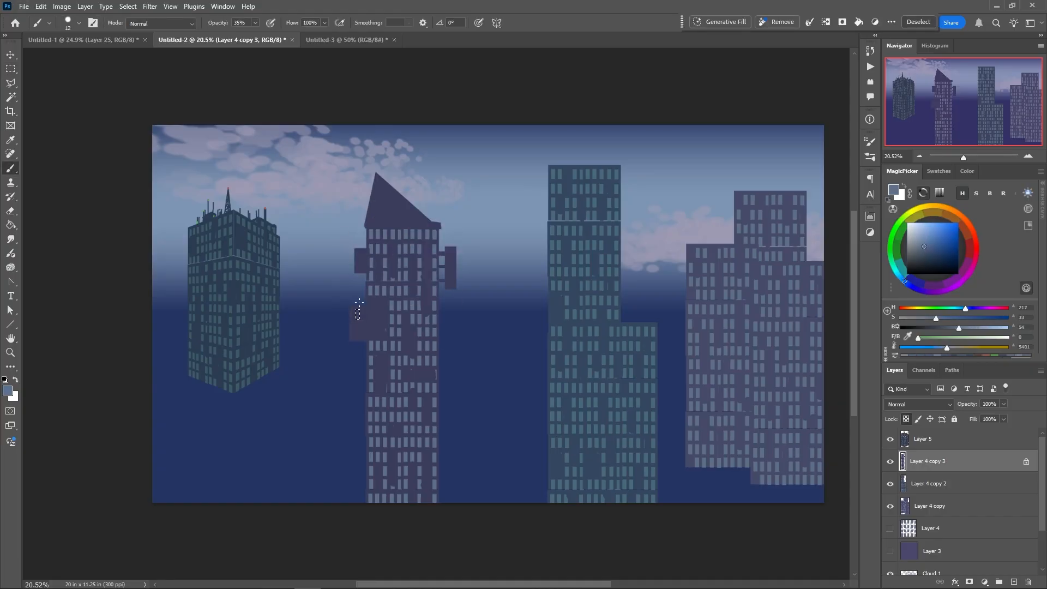
{"action": "right_click", "coordinate": [362, 314]}
{"action": "left_click", "coordinate": [361, 285]}
{"action": "left_click_drag", "start_coordinate": [357, 311], "coordinate": [358, 319]}
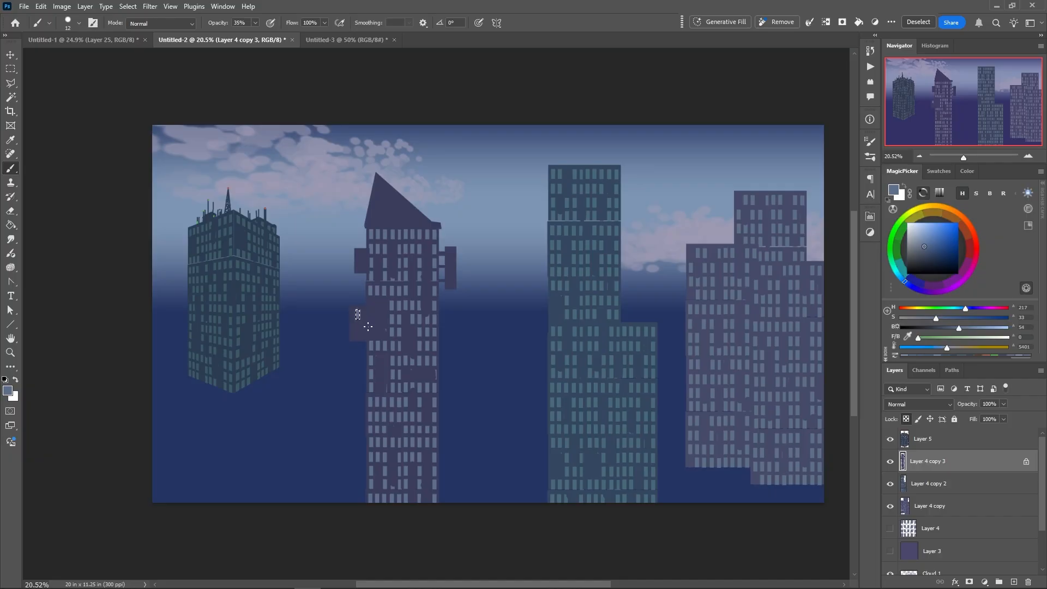
{"action": "right_click", "coordinate": [357, 318]}
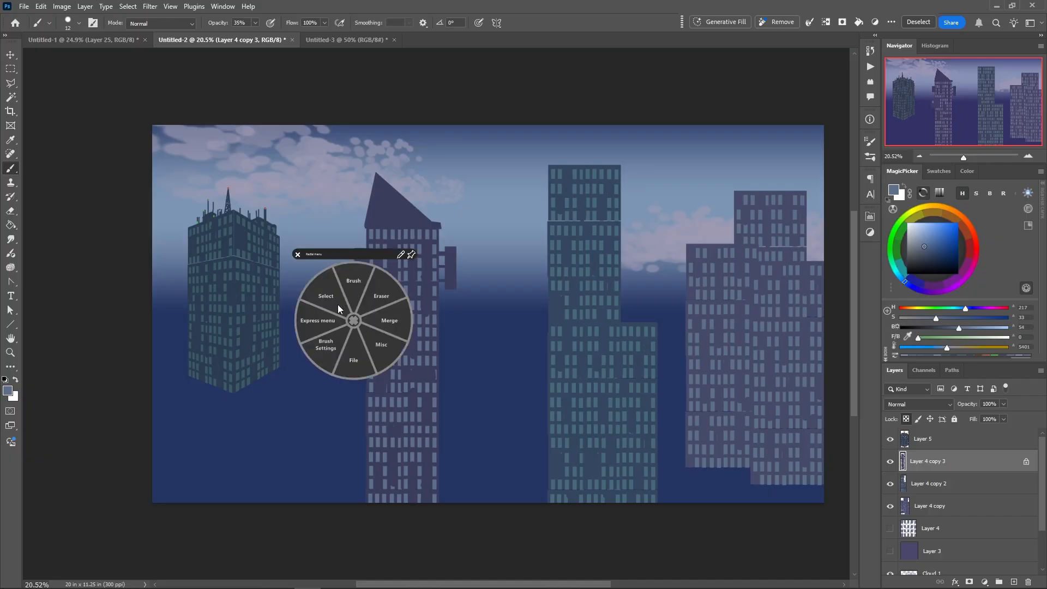
{"action": "left_click", "coordinate": [355, 320]}
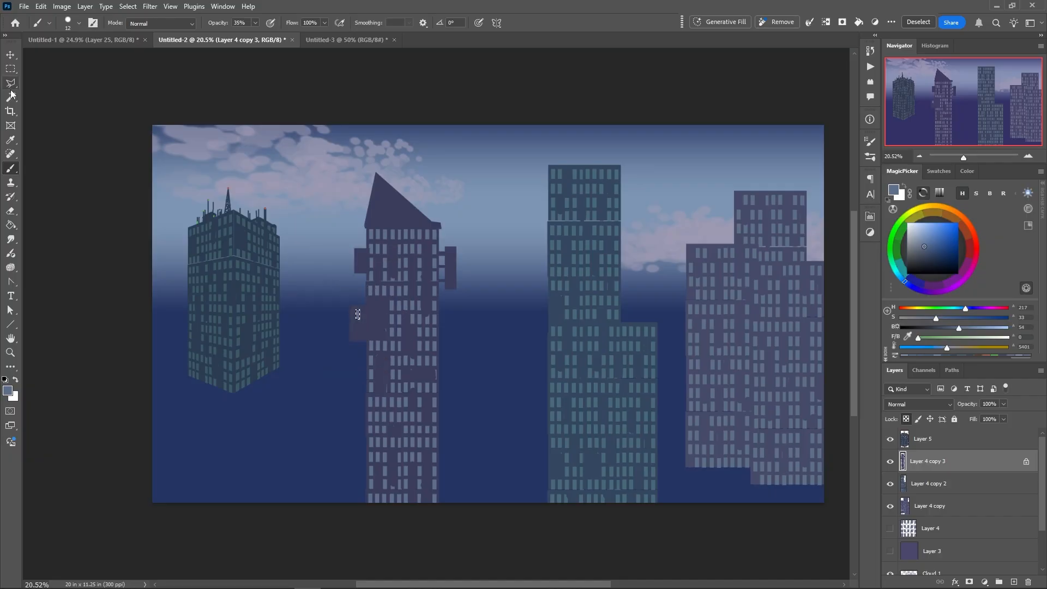
Fill rectangular selections with window blue to add a wide window on the lower side block and three windows in the slanted roof
{"action": "key", "text": "m"}
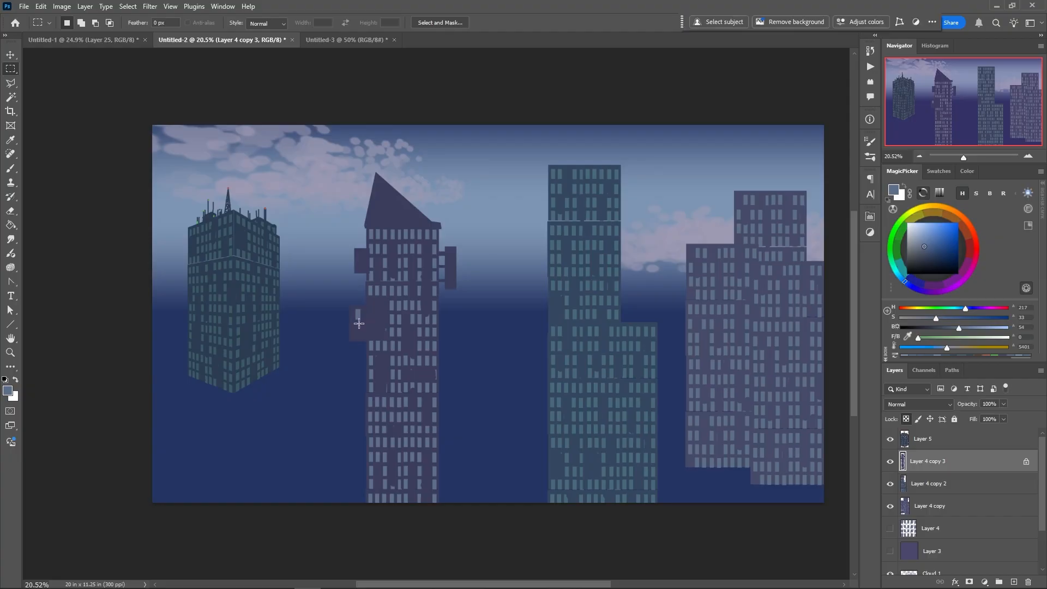
{"action": "left_click_drag", "start_coordinate": [360, 322], "coordinate": [385, 334]}
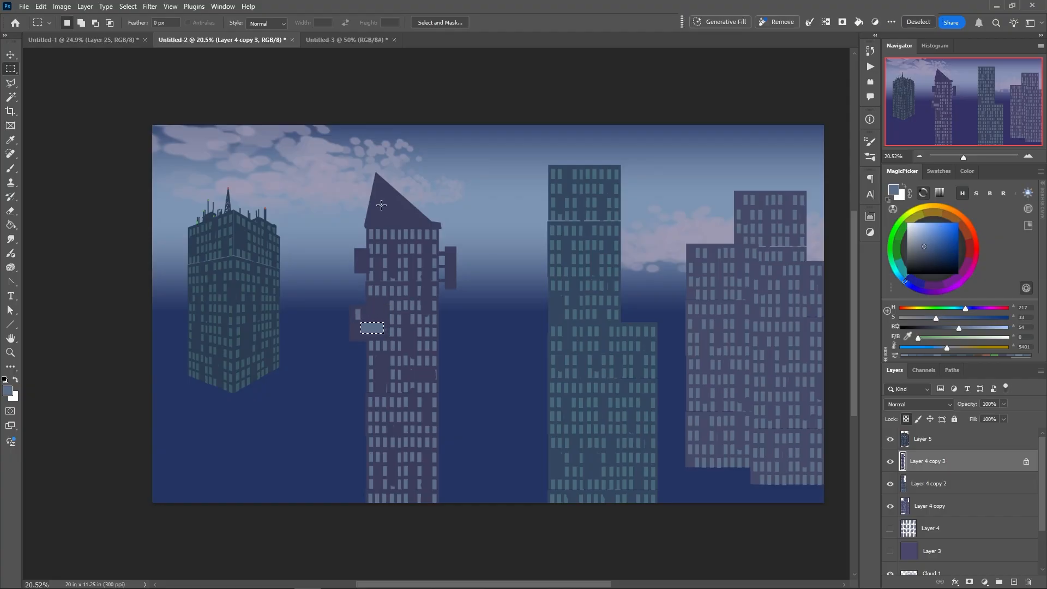
{"action": "left_click_drag", "start_coordinate": [381, 195], "coordinate": [388, 227]}
{"action": "key", "text": "alt+BackSpace"}
{"action": "key", "text": "alt+BackSpace"}
{"action": "key", "text": "alt+BackSpace"}
{"action": "left_click", "coordinate": [373, 347]}
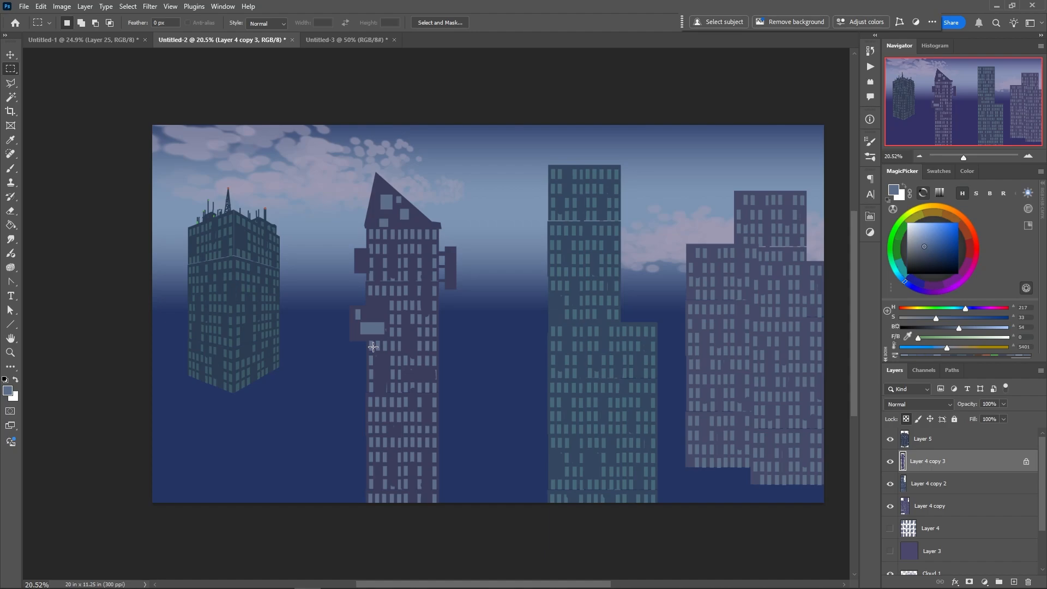
Unlock the layer's transparency and paint faint antennas rising from the roof slope in the tower's sampled purple, enlarging the brush to 28 px
{"action": "key", "text": "b"}
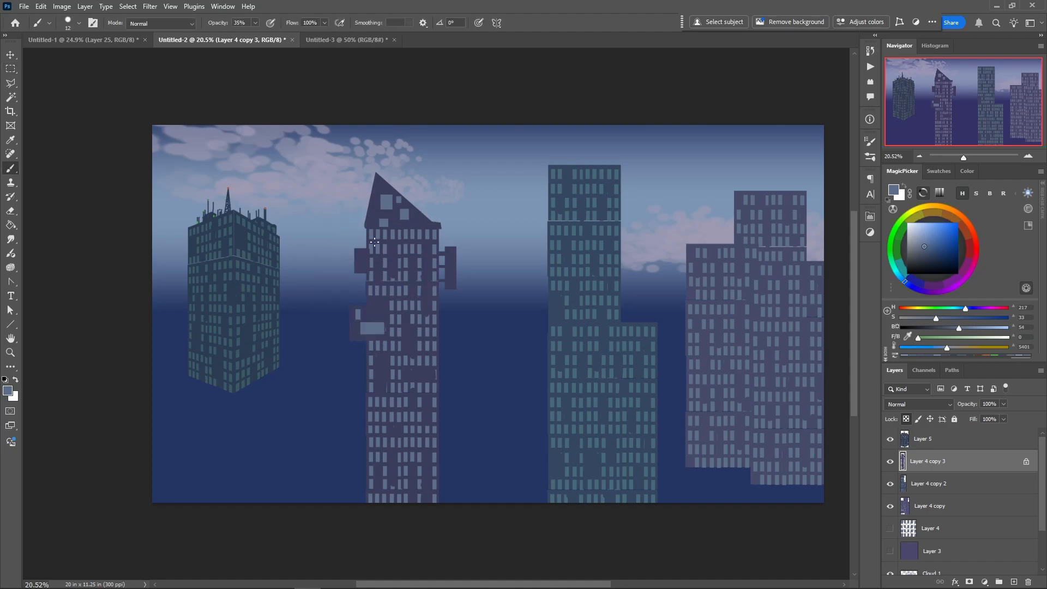
{"action": "left_click", "coordinate": [418, 213], "text": "alt"}
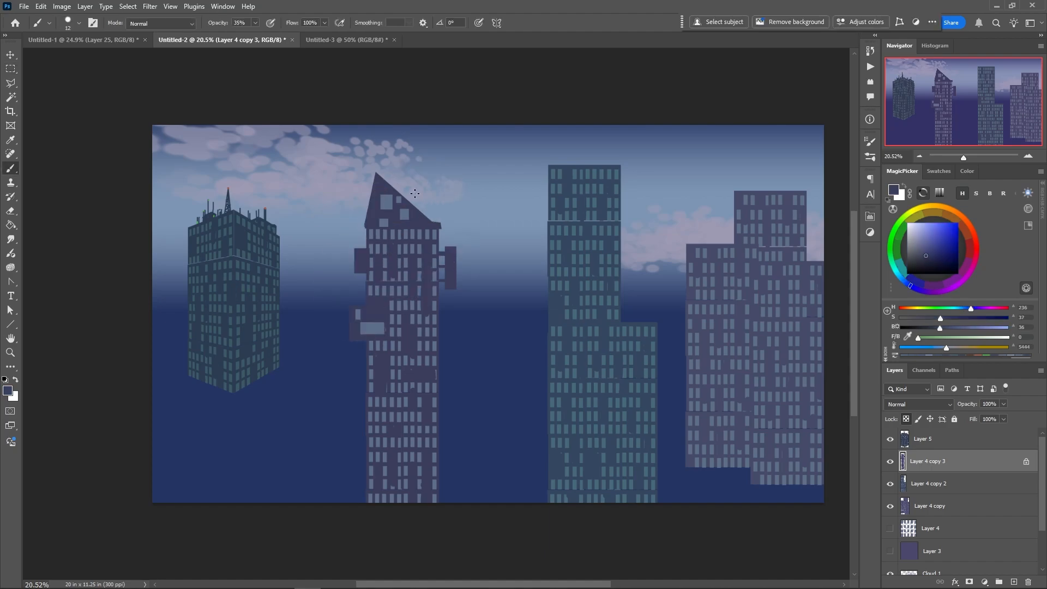
{"action": "right_click", "coordinate": [420, 224]}
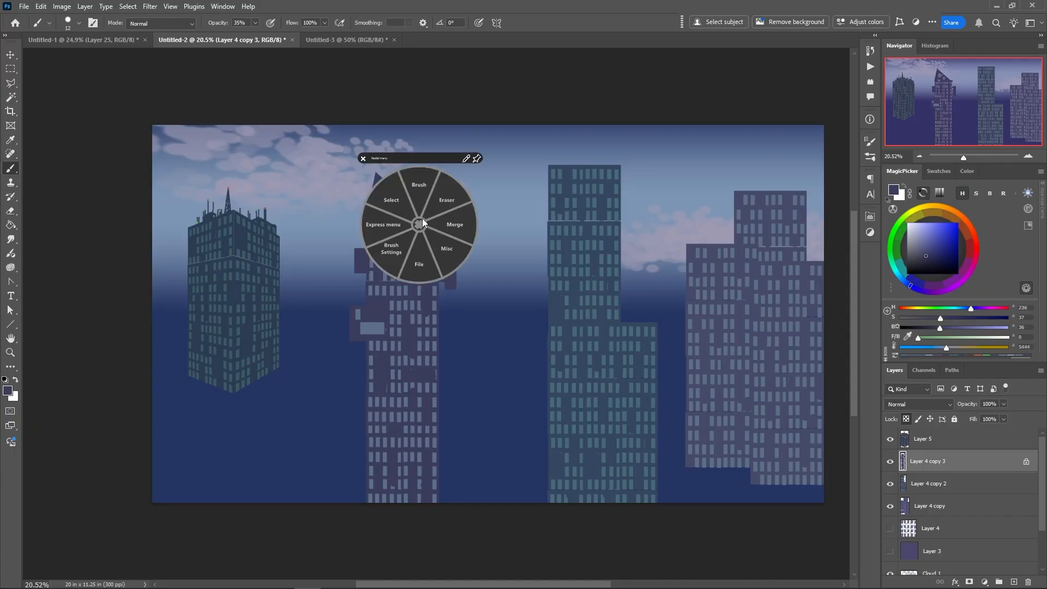
{"action": "left_click", "coordinate": [422, 211]}
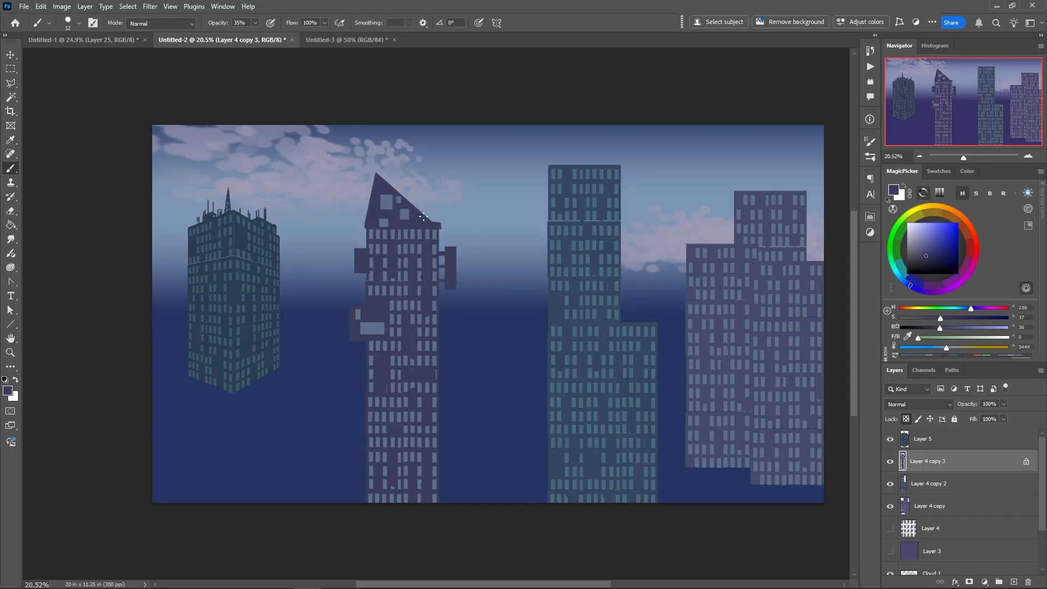
{"action": "key", "text": "/"}
{"action": "left_click_drag", "start_coordinate": [422, 213], "coordinate": [422, 187]}
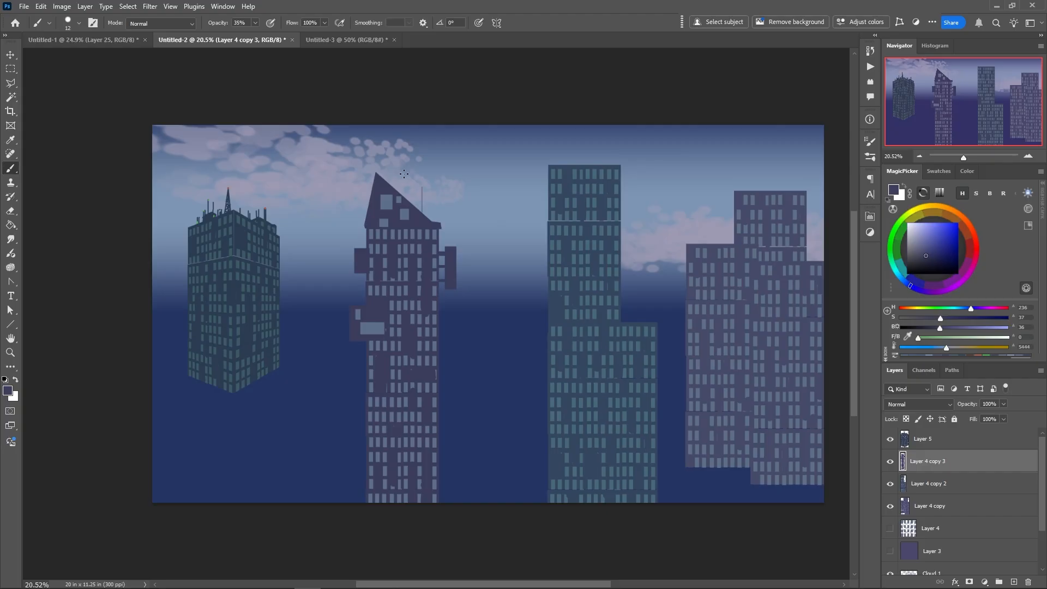
{"action": "right_click", "coordinate": [418, 203]}
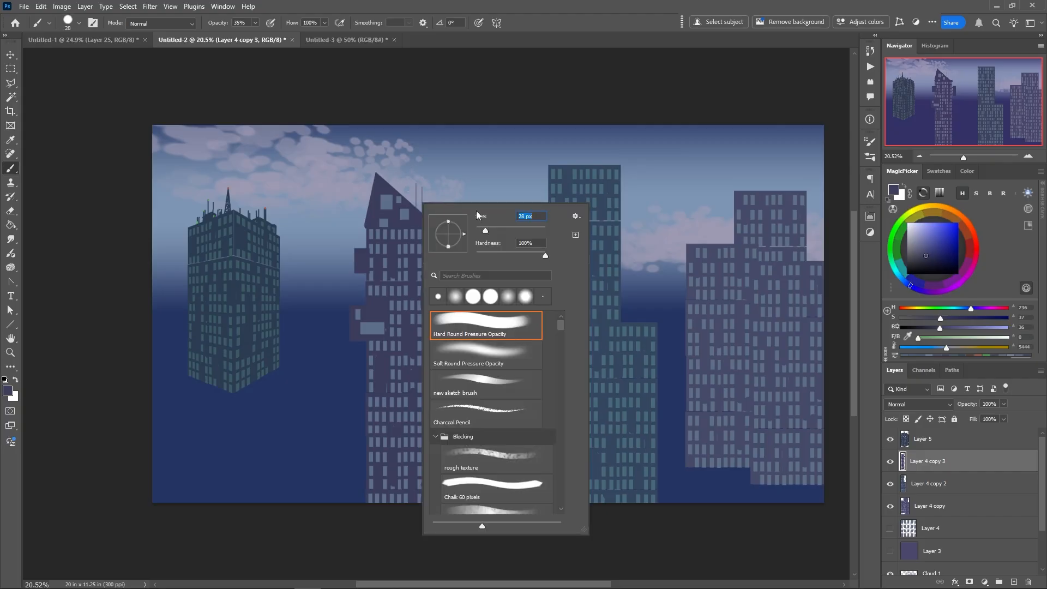
{"action": "left_click", "coordinate": [414, 211]}
{"action": "left_click_drag", "start_coordinate": [414, 212], "coordinate": [414, 187]}
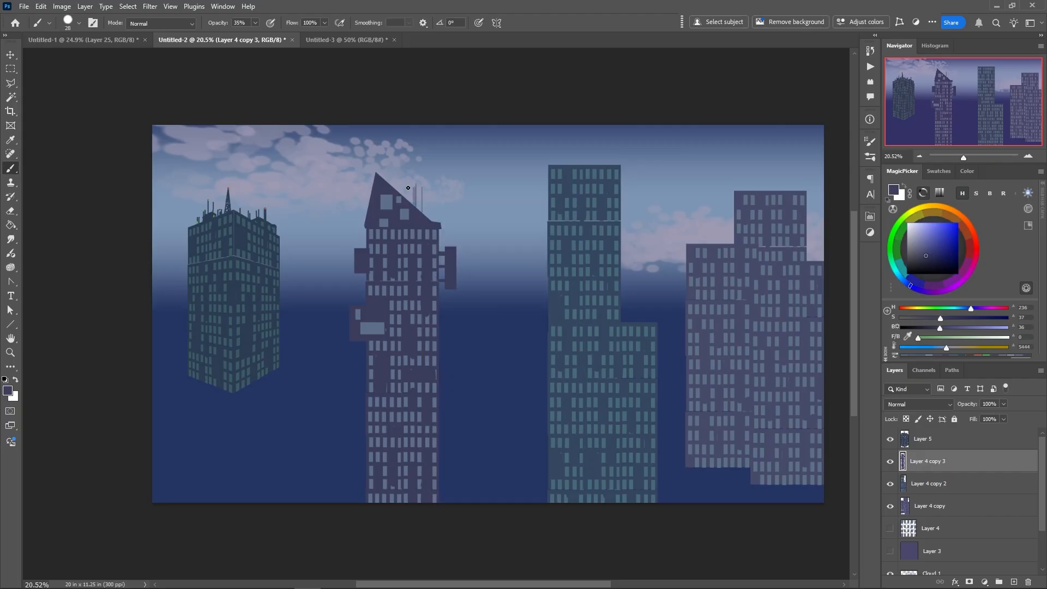
Paint solid antennas along the lower roof slope at 100% brush opacity, reducing the brush to 10 px for the thin masts
{"action": "key", "text": "0"}
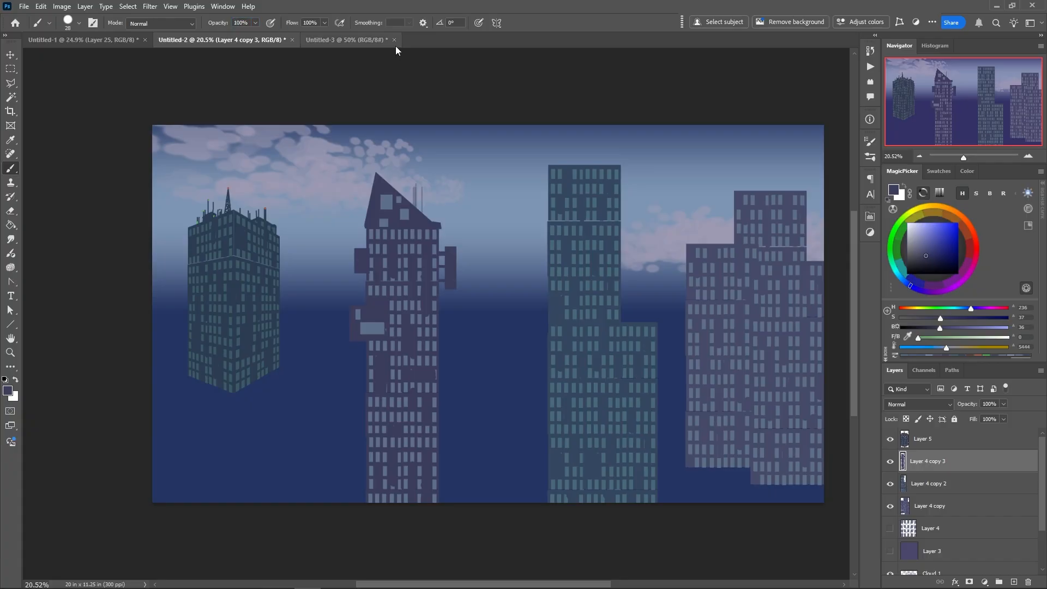
{"action": "mouse_move", "coordinate": [417, 213]}
{"action": "left_mouse_down"}
{"action": "mouse_move", "coordinate": [416, 193]}
{"action": "mouse_move", "coordinate": [432, 201]}
{"action": "left_mouse_up"}
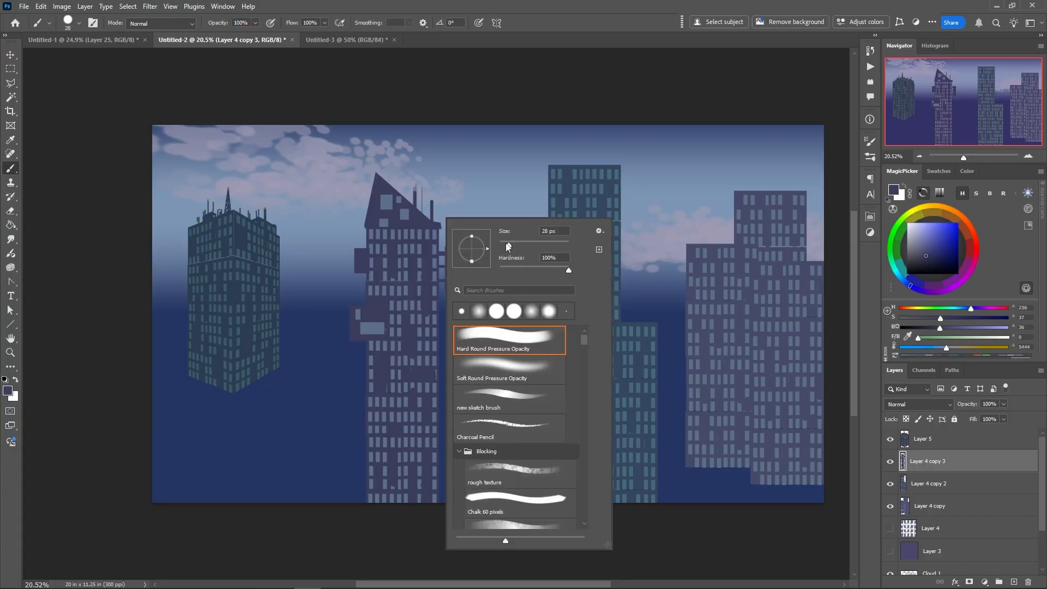
{"action": "left_click_drag", "start_coordinate": [509, 246], "coordinate": [502, 244]}
{"action": "left_click", "coordinate": [426, 219]}
{"action": "left_click_drag", "start_coordinate": [426, 216], "coordinate": [426, 196]}
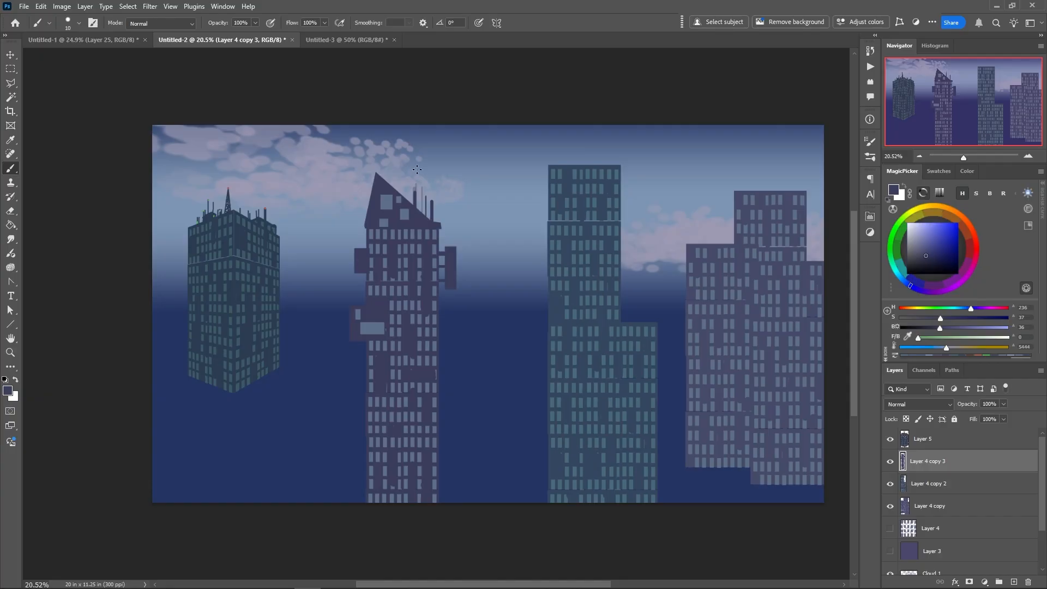
Paint thin antennas above the roof's vertical edge, the upper side block and the sign block, plus horizontal rods out of the sign
{"action": "left_click_drag", "start_coordinate": [366, 216], "coordinate": [365, 176]}
{"action": "left_click_drag", "start_coordinate": [361, 249], "coordinate": [356, 225]}
{"action": "left_click_drag", "start_coordinate": [447, 246], "coordinate": [453, 219]}
{"action": "left_click_drag", "start_coordinate": [452, 261], "coordinate": [470, 261]}
Copy the wide lower block of the tall green tower on Layer 4 copy 2 to a new layer
{"action": "key", "text": "alt+bracketleft"}
{"action": "key", "text": "m"}
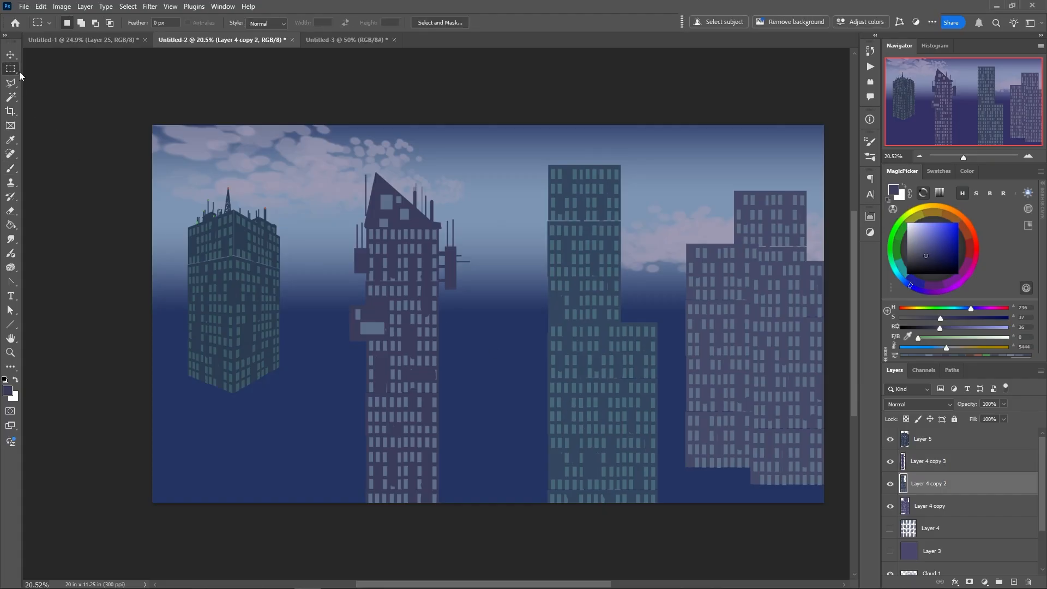
{"action": "left_click_drag", "start_coordinate": [548, 322], "coordinate": [655, 505]}
{"action": "right_click", "coordinate": [600, 432]}
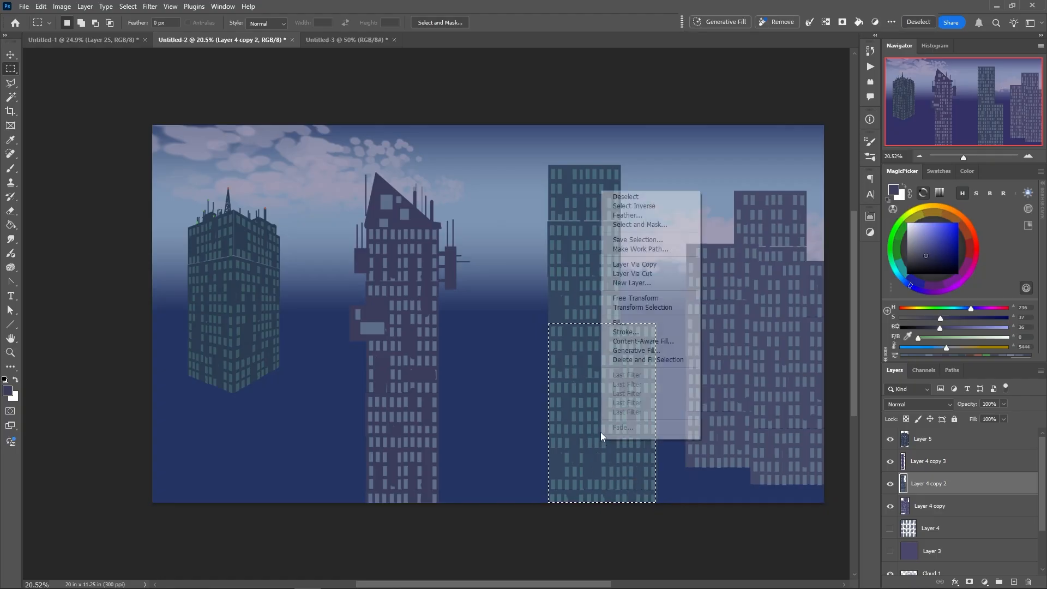
{"action": "left_click", "coordinate": [619, 266]}
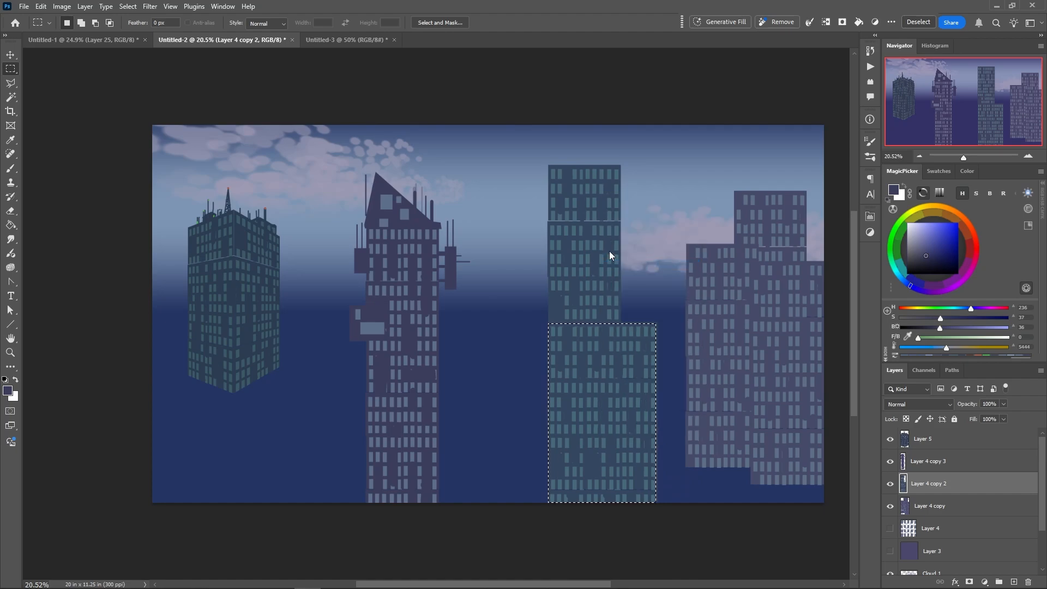
{"action": "key", "text": "ctrl+j"}
Move the copied green block left and slightly up so it stands beside the tall green tower's base
{"action": "right_click", "coordinate": [581, 420]}
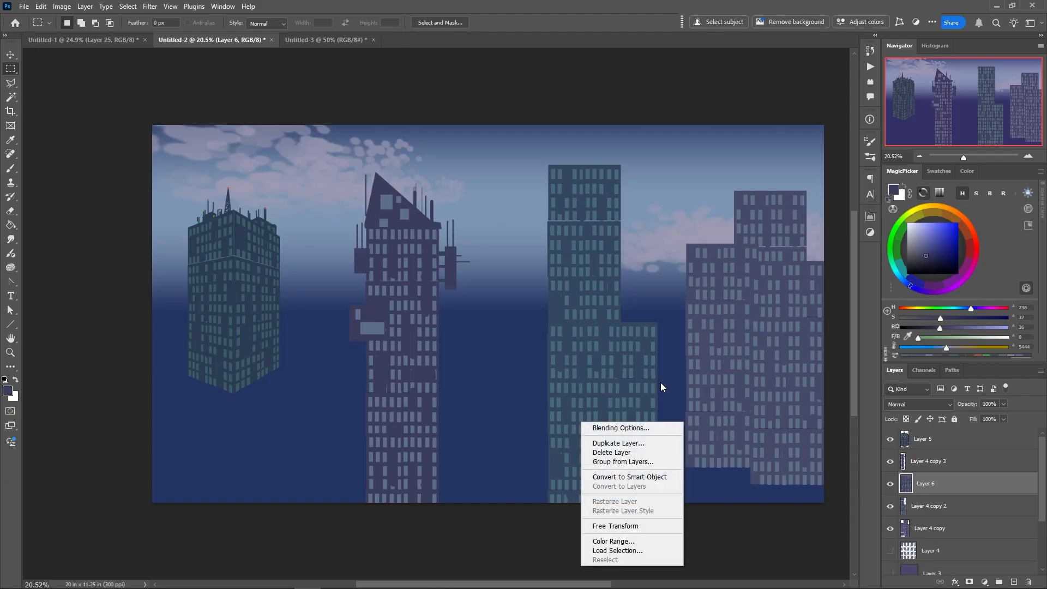
{"action": "left_click", "coordinate": [910, 484]}
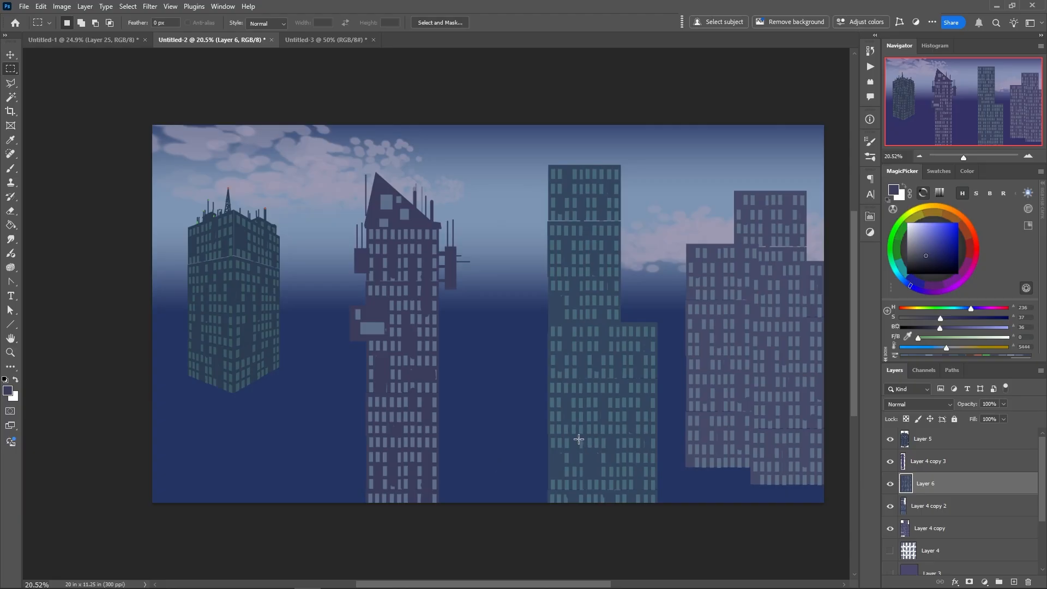
{"action": "left_click_drag", "start_coordinate": [581, 448], "coordinate": [483, 421]}
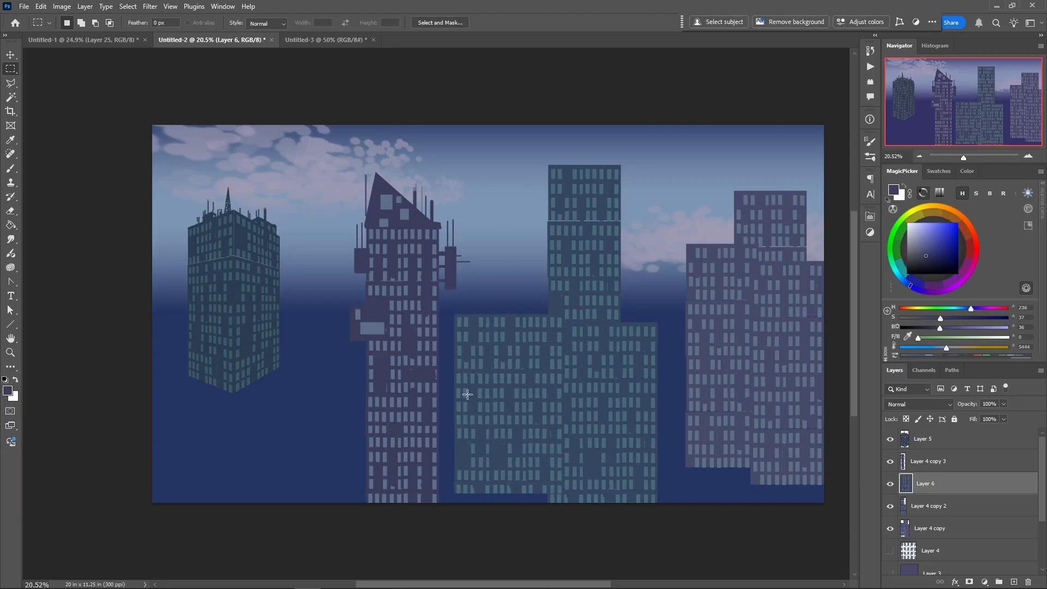
Darken and boost the contrast of the copied block on Layer 6 with Levels, narrowing the input range, and move its layer above Layer 5
{"action": "right_click", "coordinate": [495, 388]}
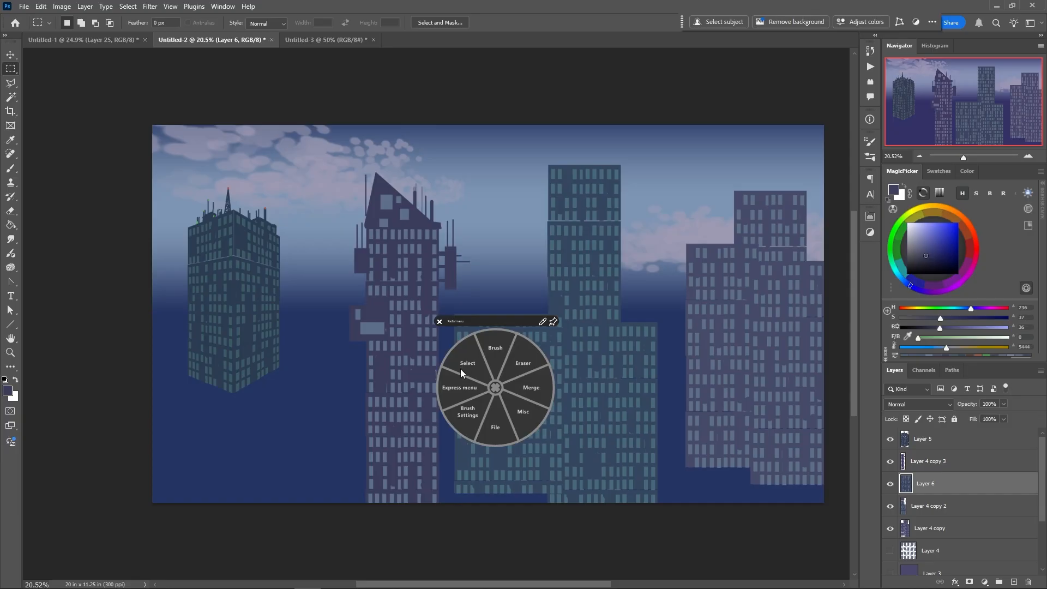
{"action": "left_click", "coordinate": [495, 388]}
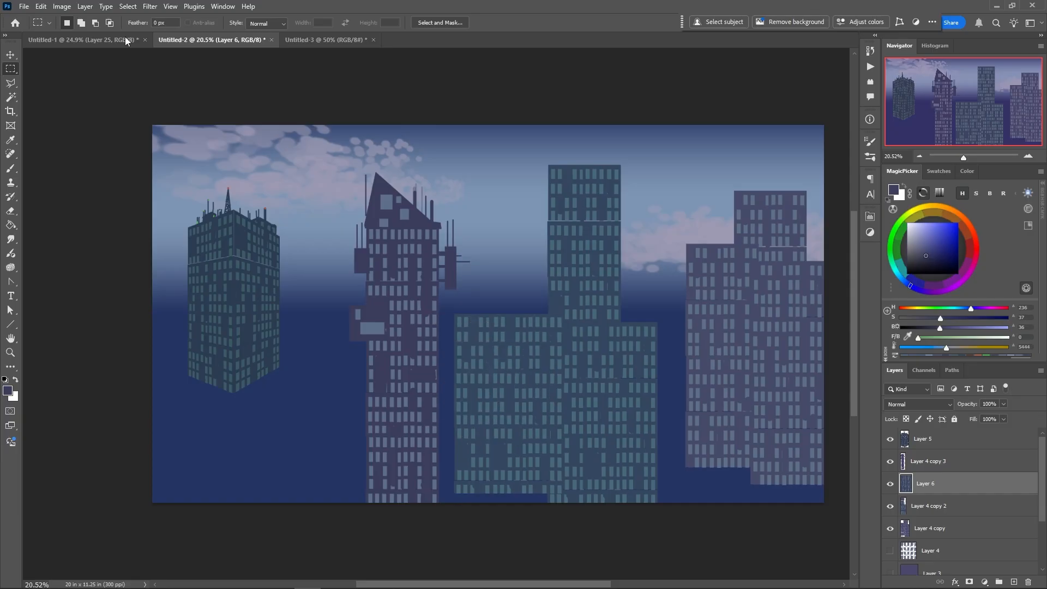
{"action": "left_click", "coordinate": [61, 6]}
{"action": "mouse_move", "coordinate": [65, 36]}
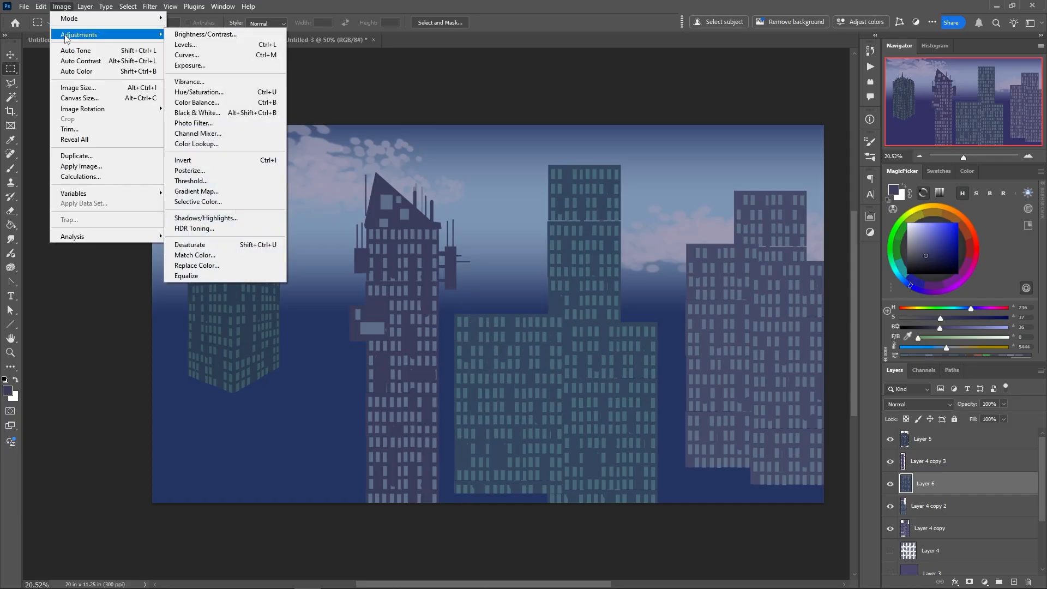
{"action": "left_click", "coordinate": [185, 46]}
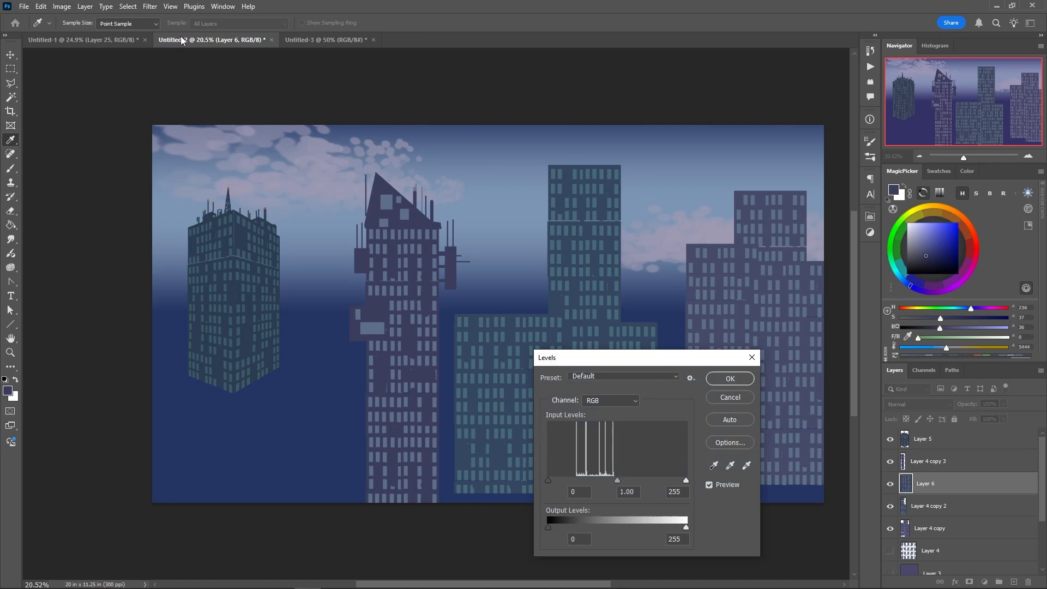
{"action": "left_click_drag", "start_coordinate": [607, 360], "coordinate": [700, 254]}
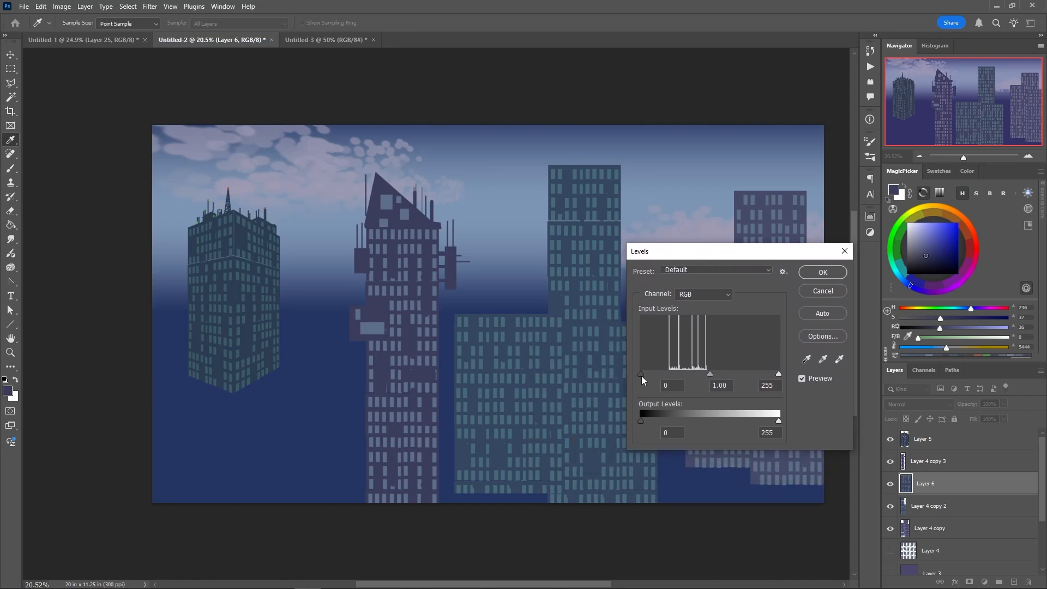
{"action": "left_click_drag", "start_coordinate": [641, 375], "coordinate": [665, 374]}
{"action": "left_click_drag", "start_coordinate": [778, 374], "coordinate": [701, 372]}
{"action": "left_click", "coordinate": [808, 274]}
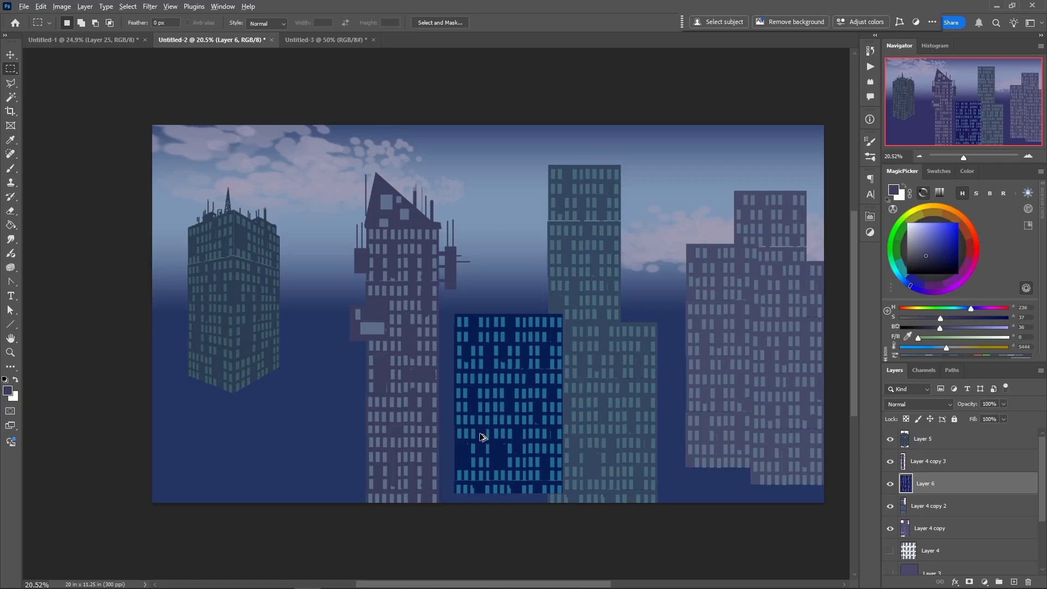
{"action": "left_click_drag", "start_coordinate": [907, 481], "coordinate": [905, 425]}
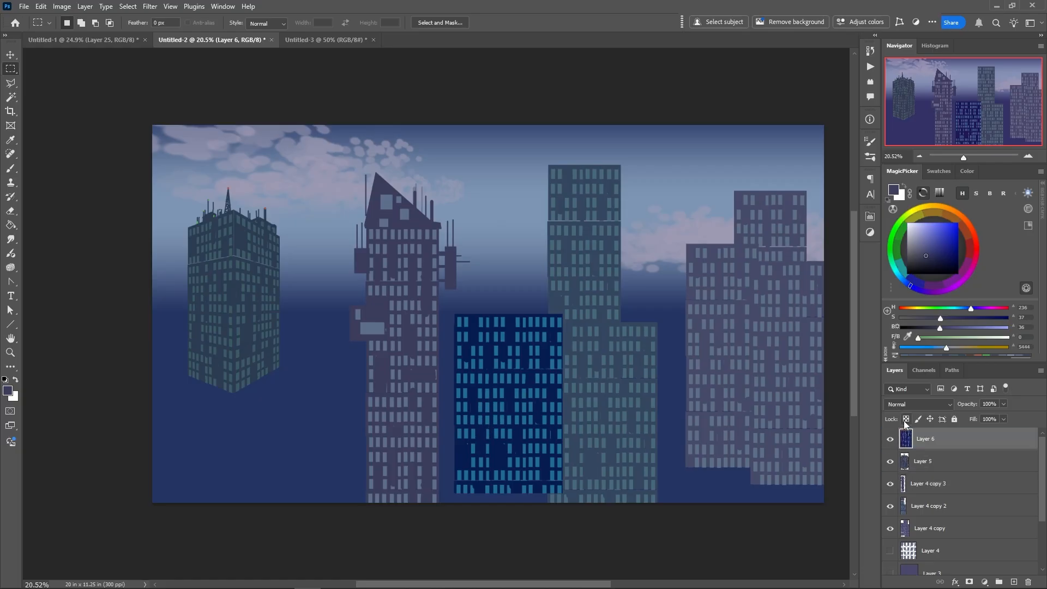
{"action": "left_click", "coordinate": [927, 464]}
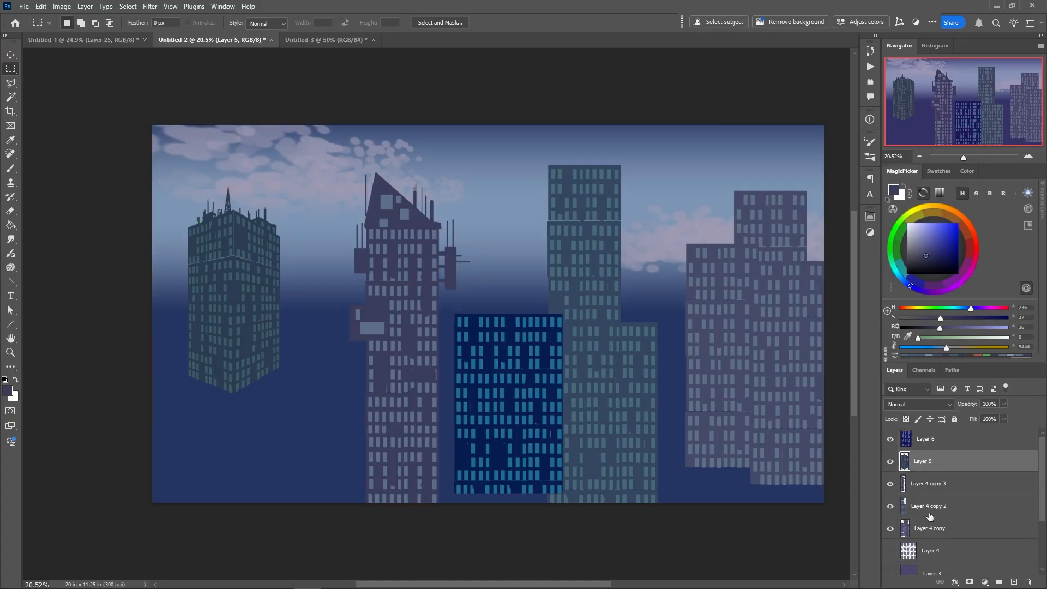
{"action": "right_click", "coordinate": [490, 442]}
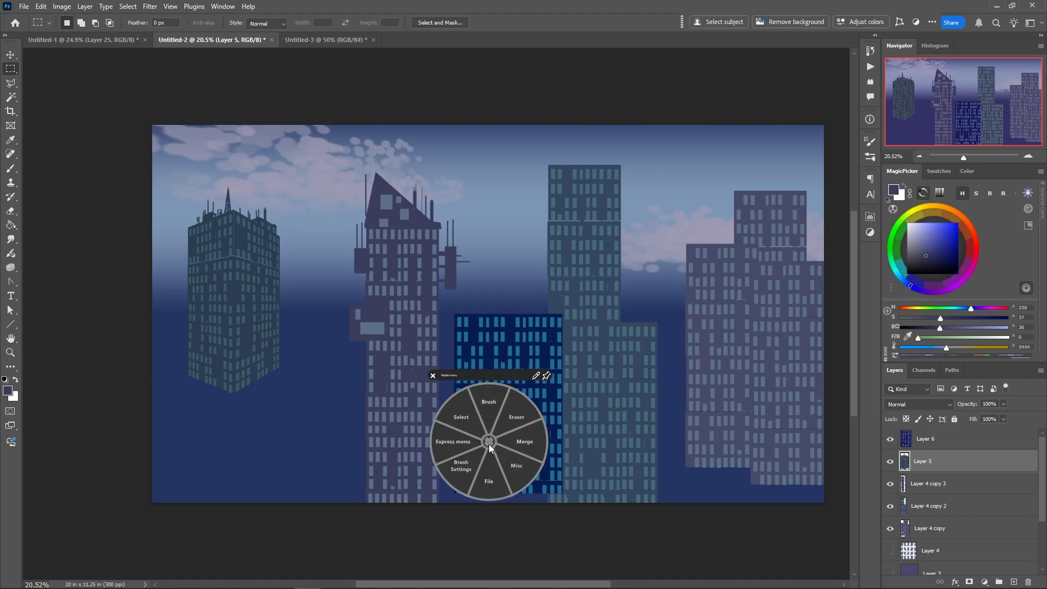
{"action": "left_click", "coordinate": [466, 423]}
{"action": "left_click", "coordinate": [463, 381]}
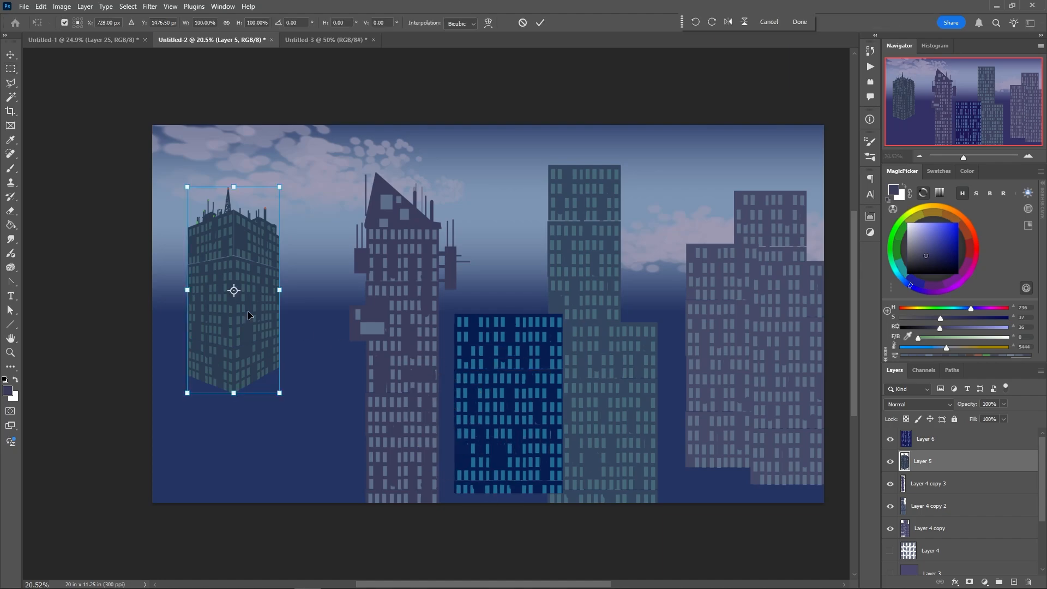
{"action": "key", "text": "Escape"}
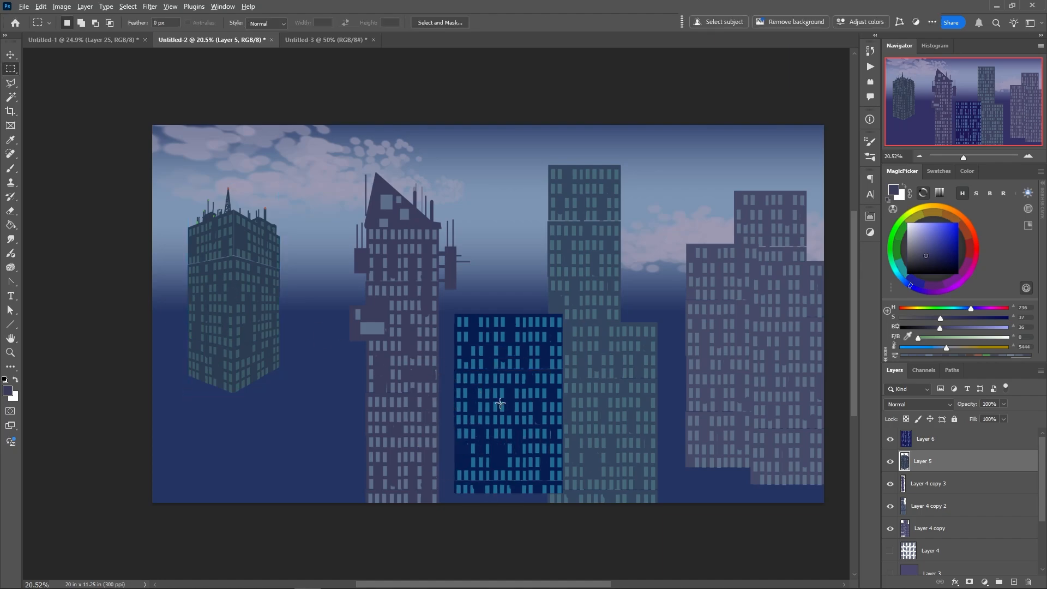
Enlarge the dark blue block on Layer 6 to about 131% width and 118% height, with its base at the canvas's lower edge
{"action": "left_click", "coordinate": [499, 412], "text": "ctrl"}
{"action": "right_click", "coordinate": [493, 415]}
{"action": "left_click", "coordinate": [461, 390]}
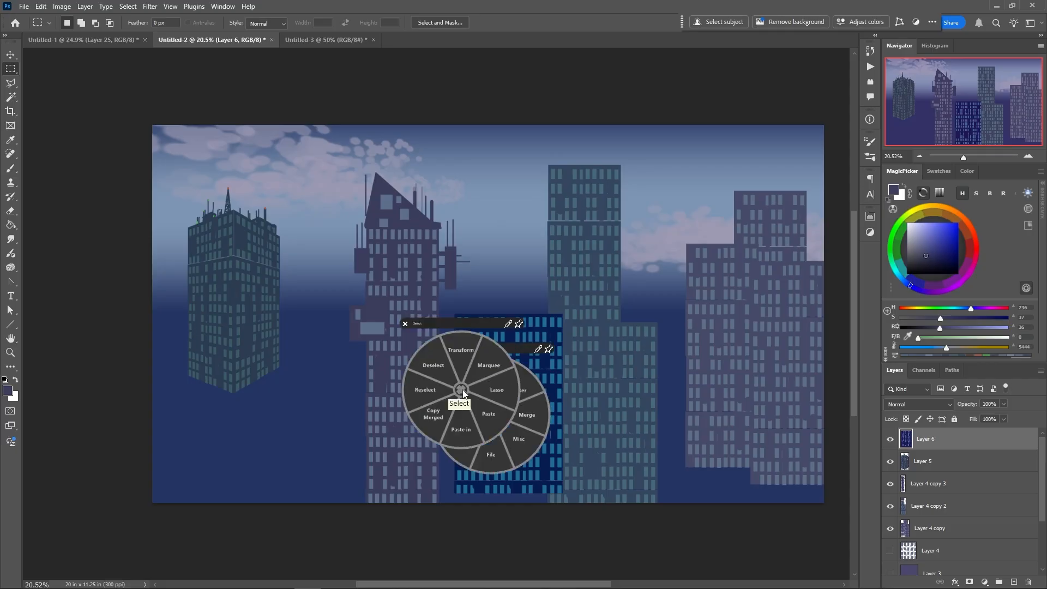
{"action": "left_click", "coordinate": [460, 350]}
{"action": "left_click_drag", "start_coordinate": [452, 314], "coordinate": [427, 290]}
{"action": "mouse_move", "coordinate": [464, 421]}
{"action": "left_mouse_down"}
{"action": "mouse_move", "coordinate": [387, 406]}
{"action": "mouse_move", "coordinate": [405, 437]}
{"action": "mouse_move", "coordinate": [489, 437]}
{"action": "mouse_move", "coordinate": [501, 456]}
{"action": "mouse_move", "coordinate": [479, 429]}
{"action": "left_mouse_up"}
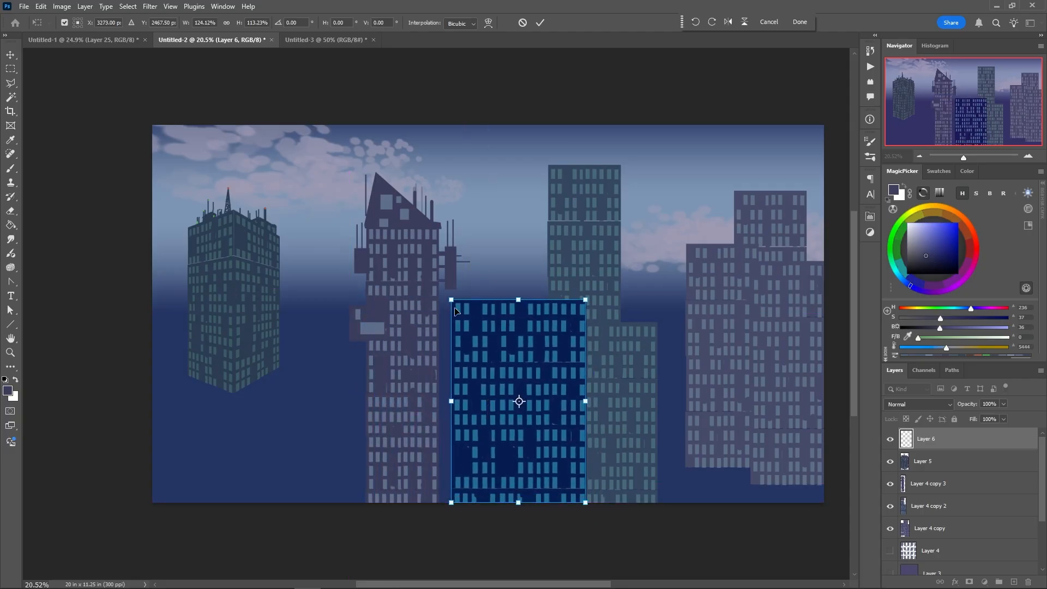
{"action": "left_click_drag", "start_coordinate": [450, 299], "coordinate": [444, 292]}
{"action": "left_click_drag", "start_coordinate": [473, 447], "coordinate": [490, 450]}
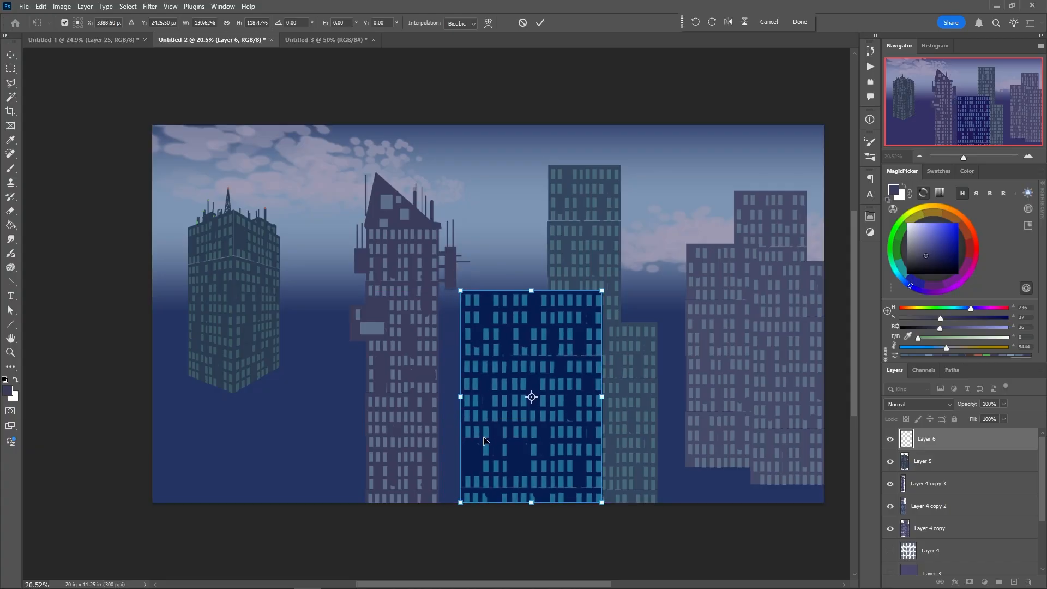
{"action": "key", "text": "Return"}
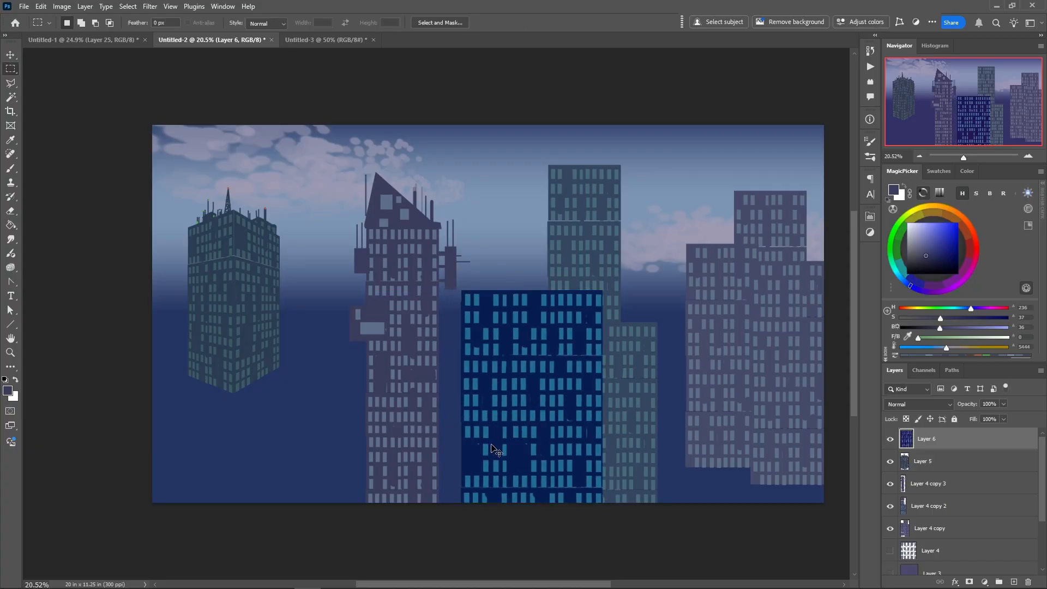
Duplicate the dark blue block in front of the left-hand towers and stretch the copy to about 115% width and 114% height
{"action": "left_click_drag", "start_coordinate": [494, 448], "coordinate": [280, 443]}
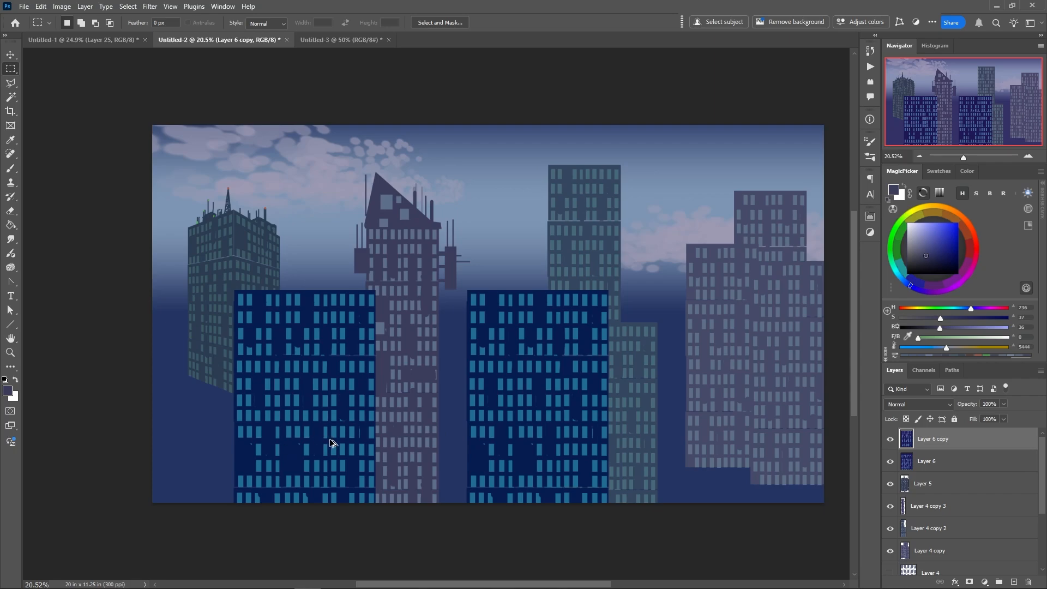
{"action": "right_click", "coordinate": [307, 450]}
{"action": "left_click", "coordinate": [287, 424]}
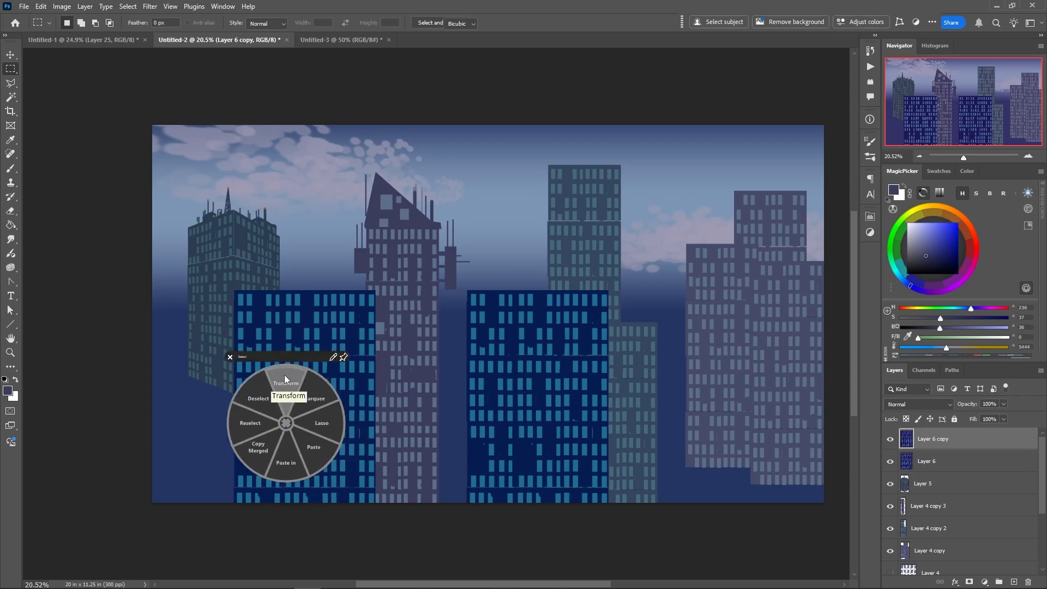
{"action": "left_click", "coordinate": [284, 374]}
{"action": "left_click_drag", "start_coordinate": [304, 293], "coordinate": [287, 256]}
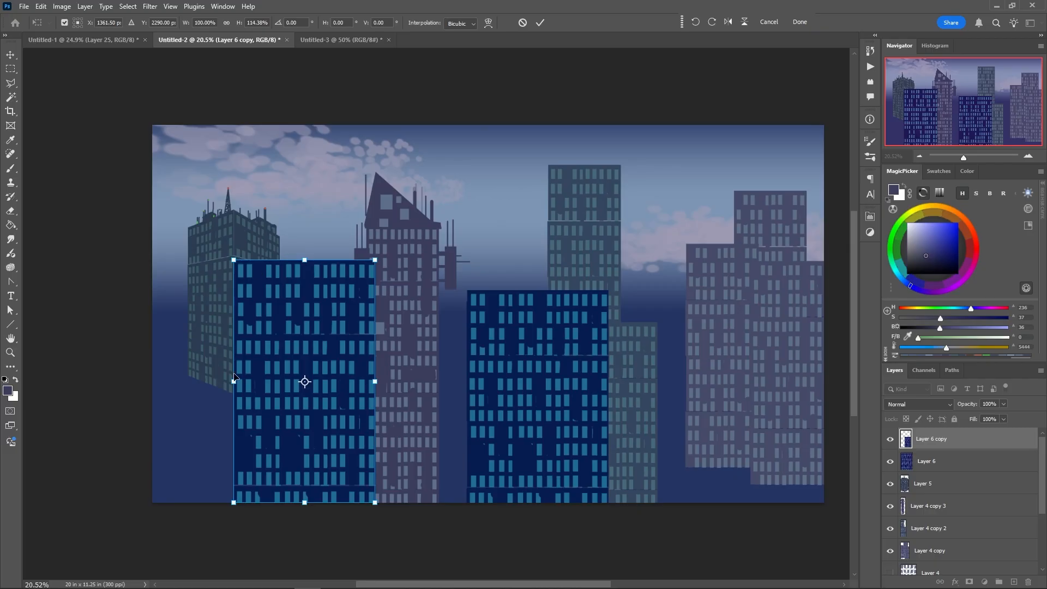
{"action": "left_click_drag", "start_coordinate": [233, 381], "coordinate": [212, 381]}
{"action": "left_click_drag", "start_coordinate": [274, 427], "coordinate": [260, 438]}
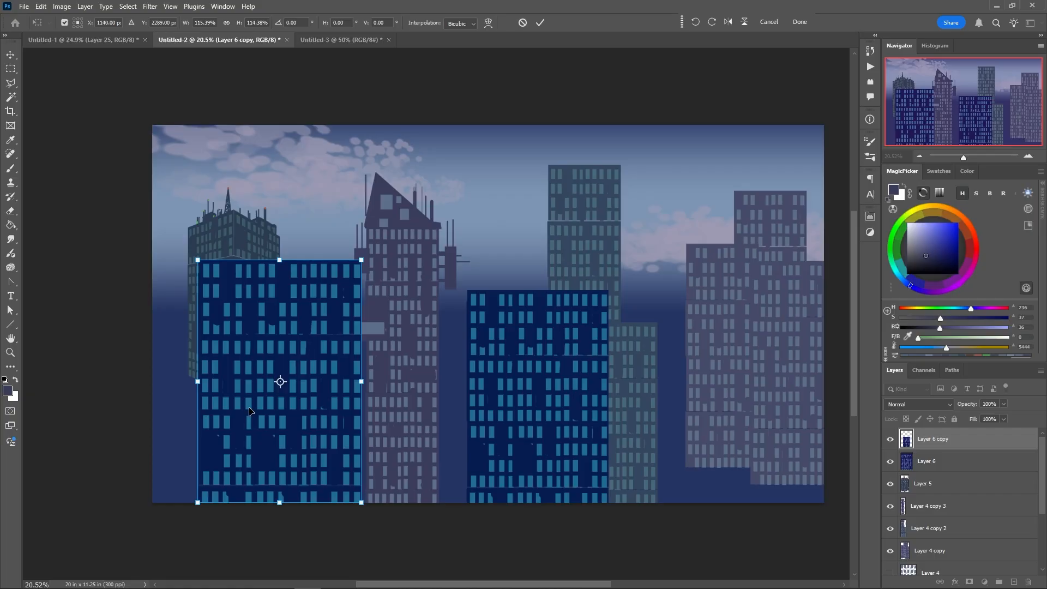
{"action": "key", "text": "Return"}
Shift the left block's colour toward teal with Hue/Saturation, using hue -10 and saturation about -38
{"action": "key", "text": "m"}
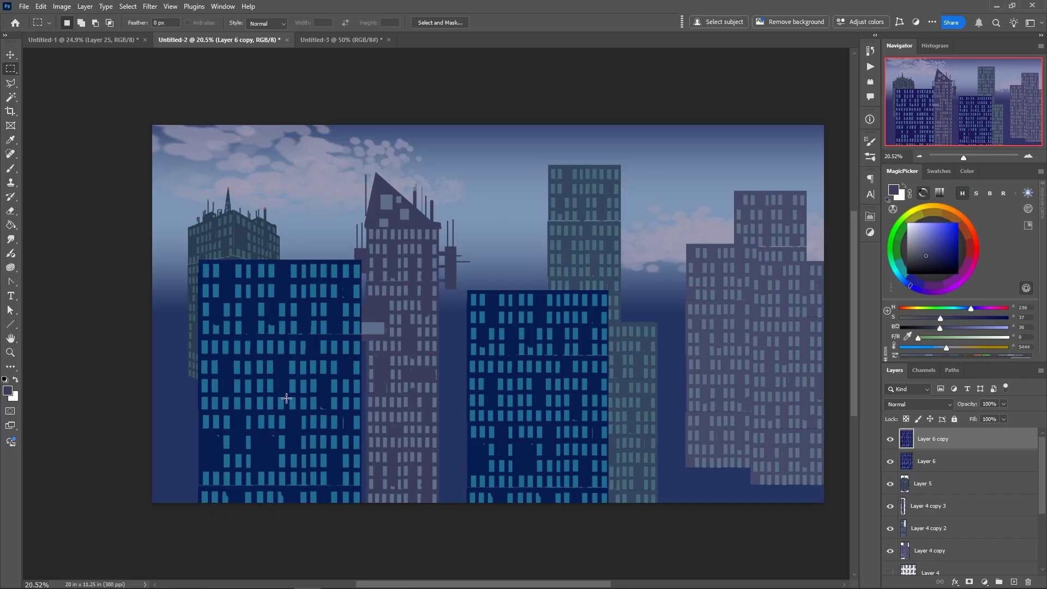
{"action": "right_click", "coordinate": [288, 413]}
{"action": "left_click", "coordinate": [251, 416]}
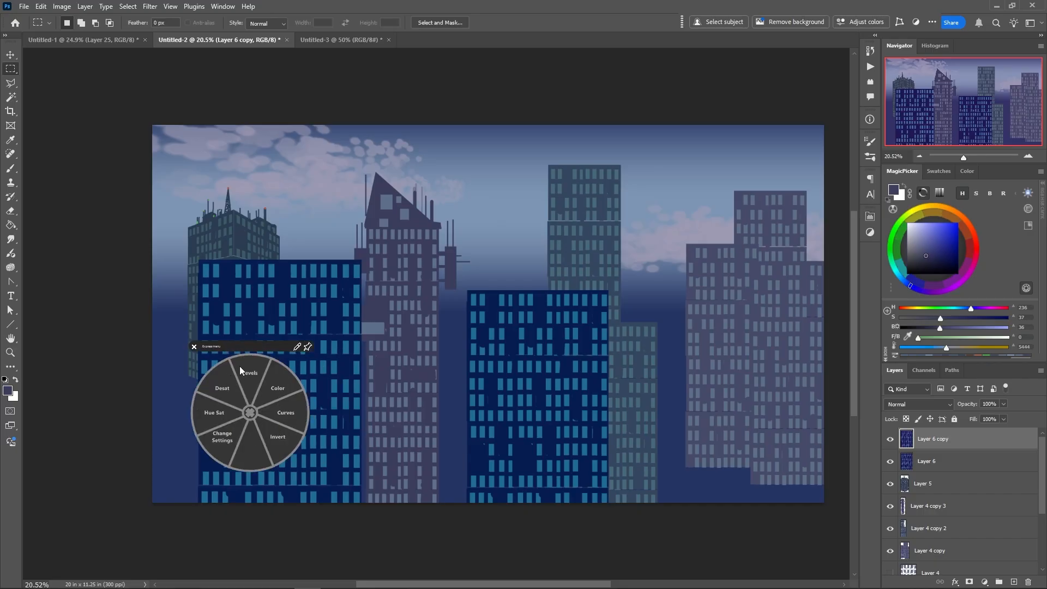
{"action": "left_click", "coordinate": [219, 413]}
{"action": "left_click_drag", "start_coordinate": [207, 230], "coordinate": [504, 272]}
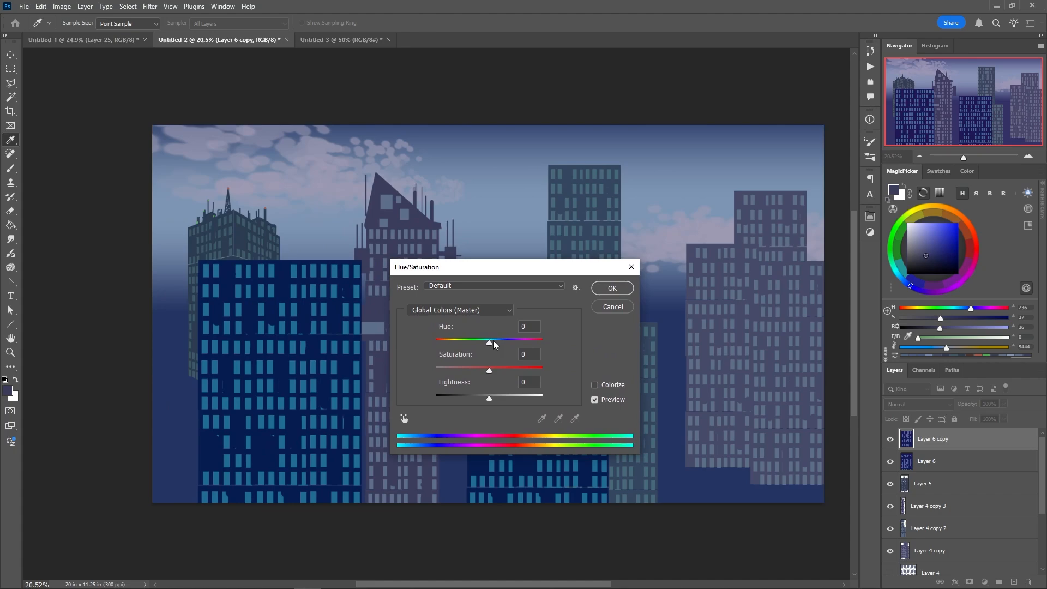
{"action": "left_click_drag", "start_coordinate": [490, 342], "coordinate": [465, 365]}
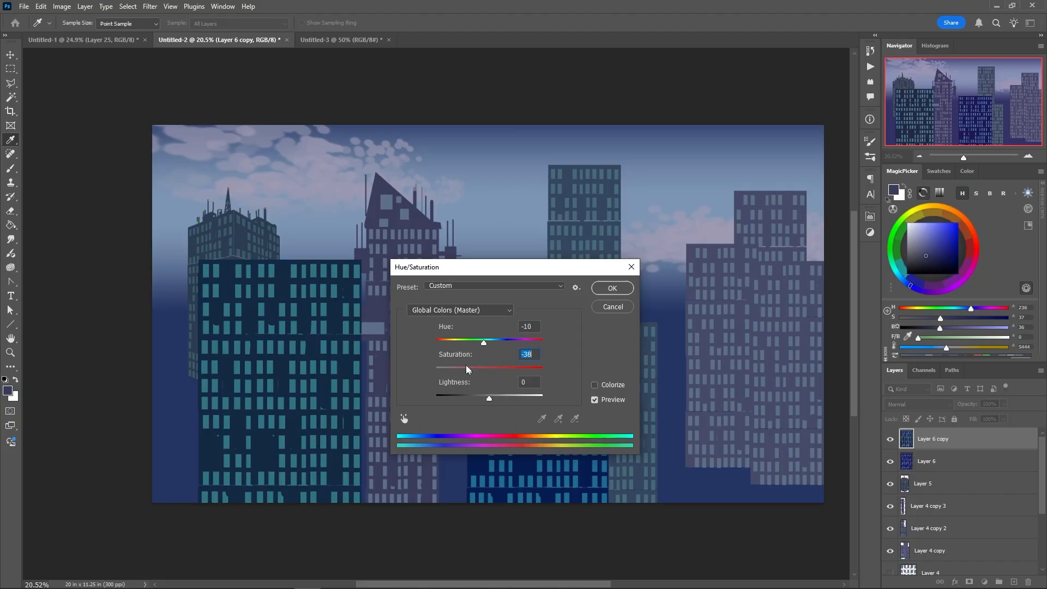
{"action": "left_click", "coordinate": [490, 397]}
{"action": "left_click", "coordinate": [596, 289]}
{"action": "key", "text": "m"}
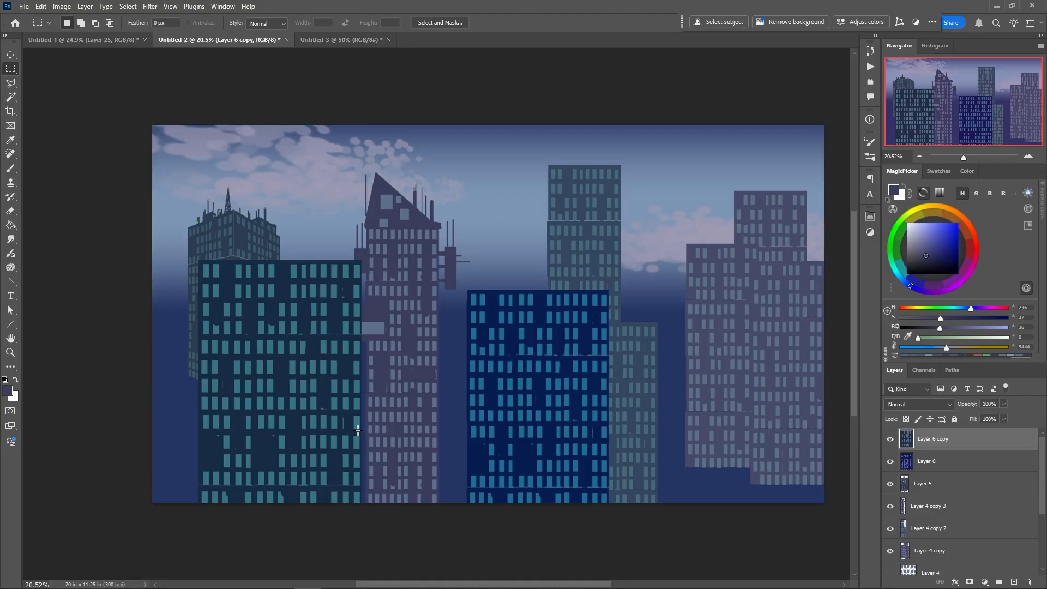
Set up the hard round brush with a flattened tip at a -88° angle and choose a blue lighter than the left block's wall
{"action": "right_click", "coordinate": [334, 329]}
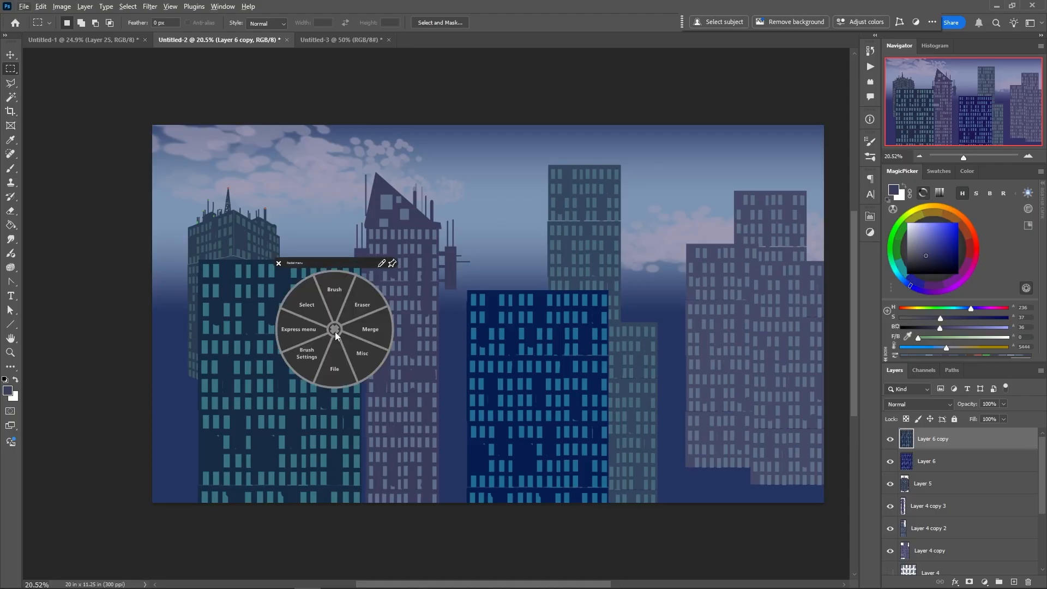
{"action": "left_click", "coordinate": [340, 304]}
{"action": "left_click", "coordinate": [334, 330], "text": "alt"}
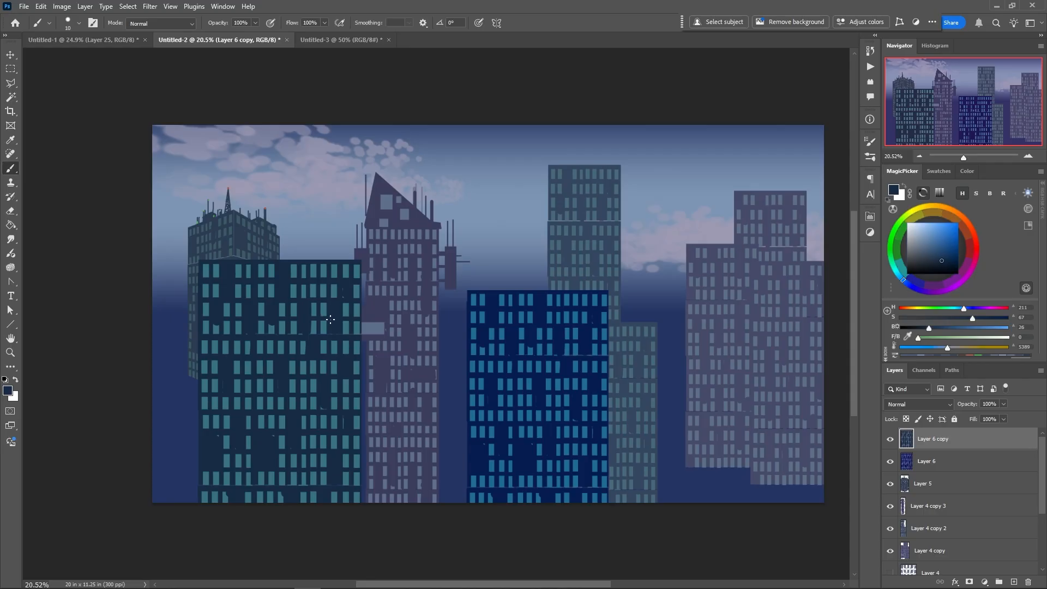
{"action": "right_click", "coordinate": [342, 324]}
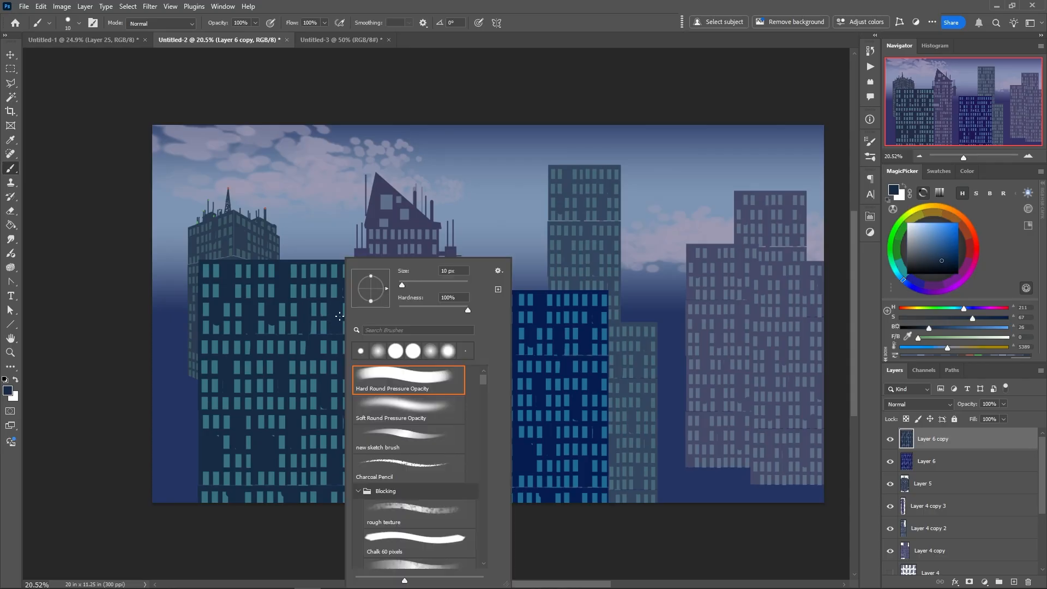
{"action": "left_click_drag", "start_coordinate": [371, 300], "coordinate": [371, 307]}
{"action": "left_click", "coordinate": [277, 304], "text": "alt"}
{"action": "left_click", "coordinate": [938, 253]}
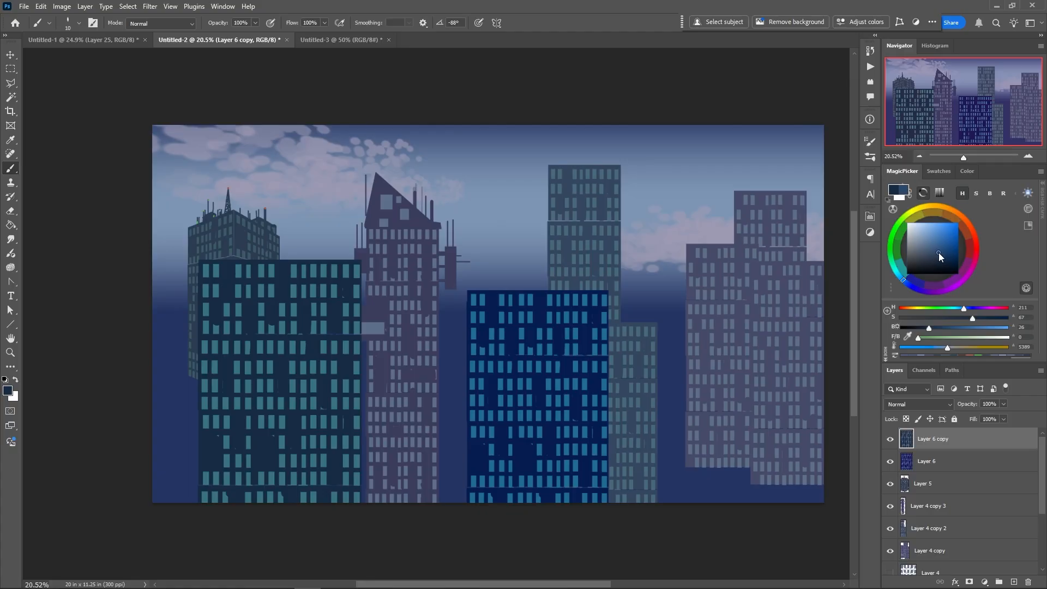
Enlarge the brush to 39 px and paint three horizontal ledges across the left block between its window rows
{"action": "right_click", "coordinate": [327, 342]}
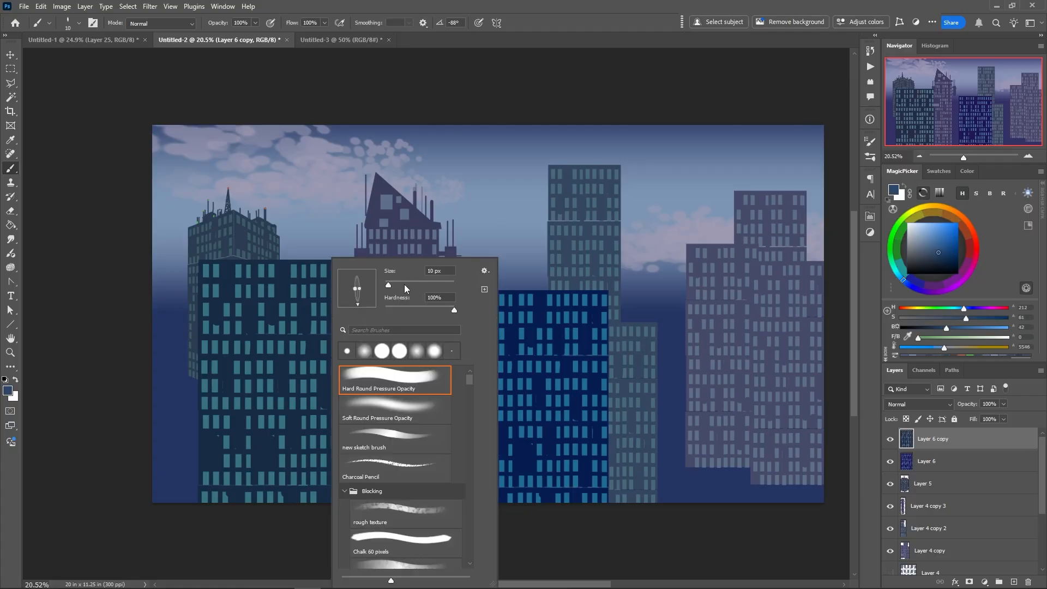
{"action": "mouse_move", "coordinate": [404, 283]}
{"action": "left_mouse_down"}
{"action": "mouse_move", "coordinate": [391, 284]}
{"action": "mouse_move", "coordinate": [400, 282]}
{"action": "left_mouse_up"}
{"action": "key", "text": "Return"}
{"action": "left_click_drag", "start_coordinate": [200, 336], "coordinate": [363, 337]}
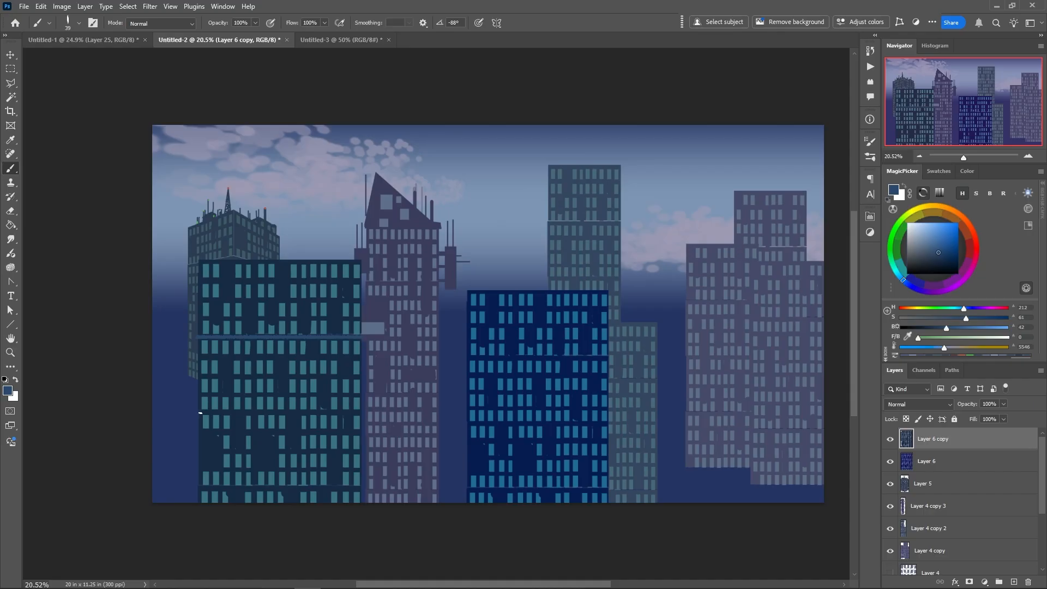
{"action": "left_click_drag", "start_coordinate": [200, 413], "coordinate": [366, 413]}
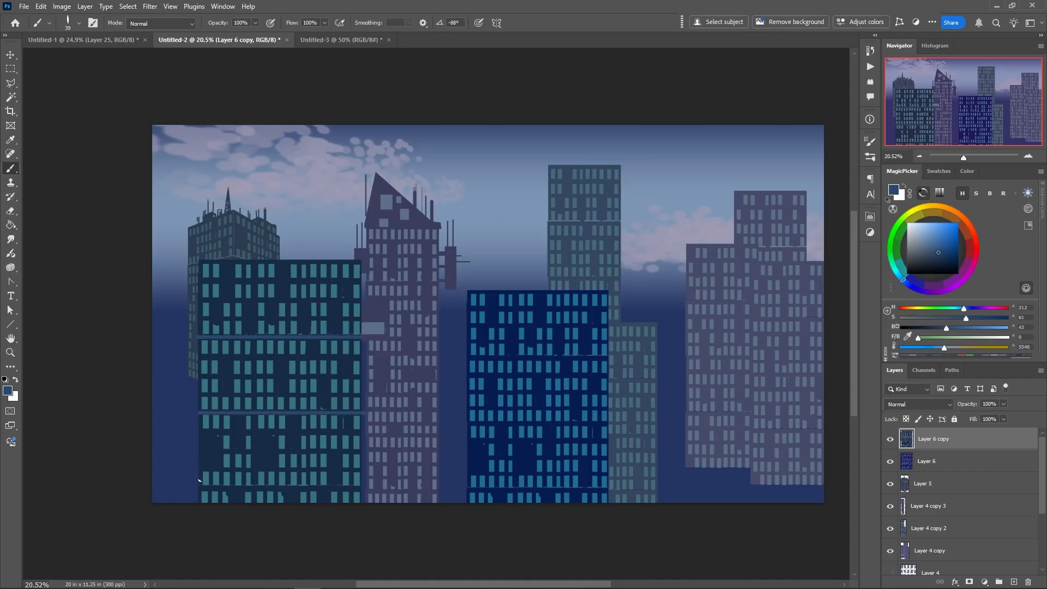
{"action": "left_click_drag", "start_coordinate": [200, 488], "coordinate": [363, 487]}
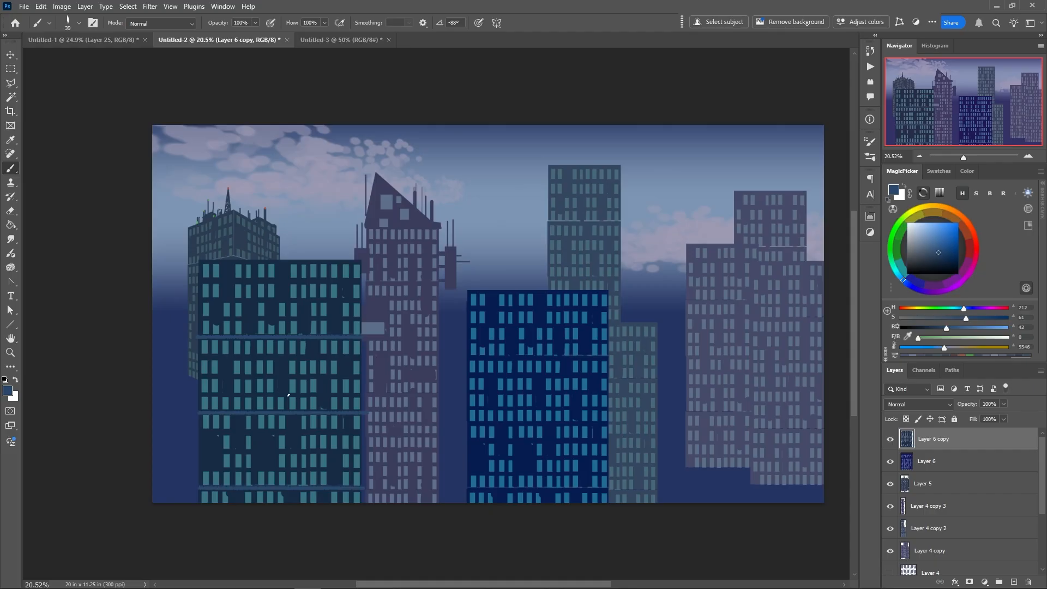
Sample the left block's dark wall colour and set the flattened brush to 62 px with its tip at 4°
{"action": "left_click", "coordinate": [328, 382], "text": "alt"}
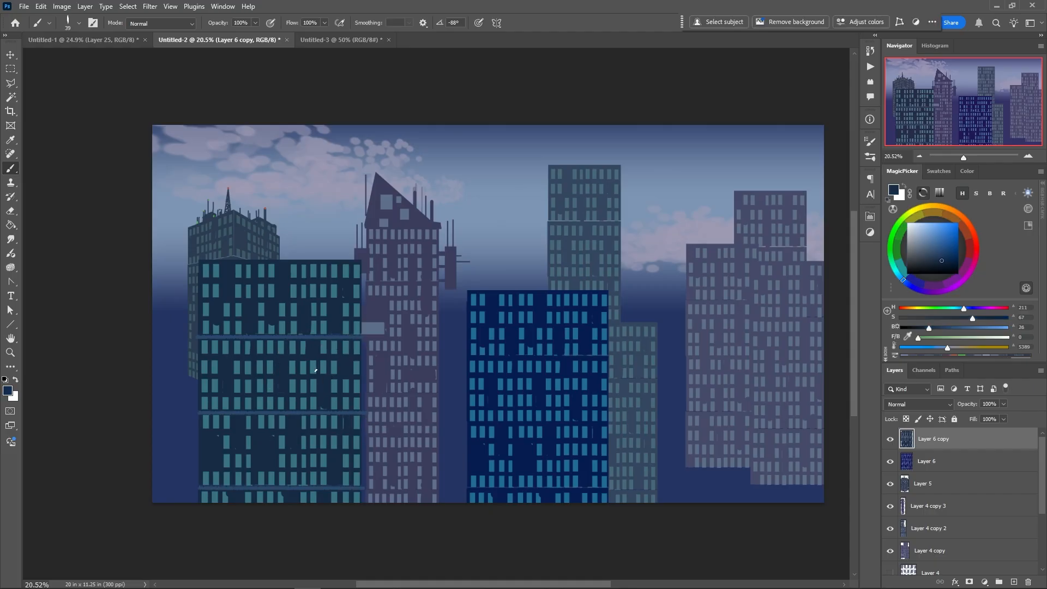
{"action": "right_click", "coordinate": [328, 382]}
{"action": "mouse_move", "coordinate": [393, 284]}
{"action": "left_mouse_down"}
{"action": "mouse_move", "coordinate": [330, 289]}
{"action": "mouse_move", "coordinate": [369, 293]}
{"action": "left_mouse_up"}
{"action": "left_click", "coordinate": [293, 377]}
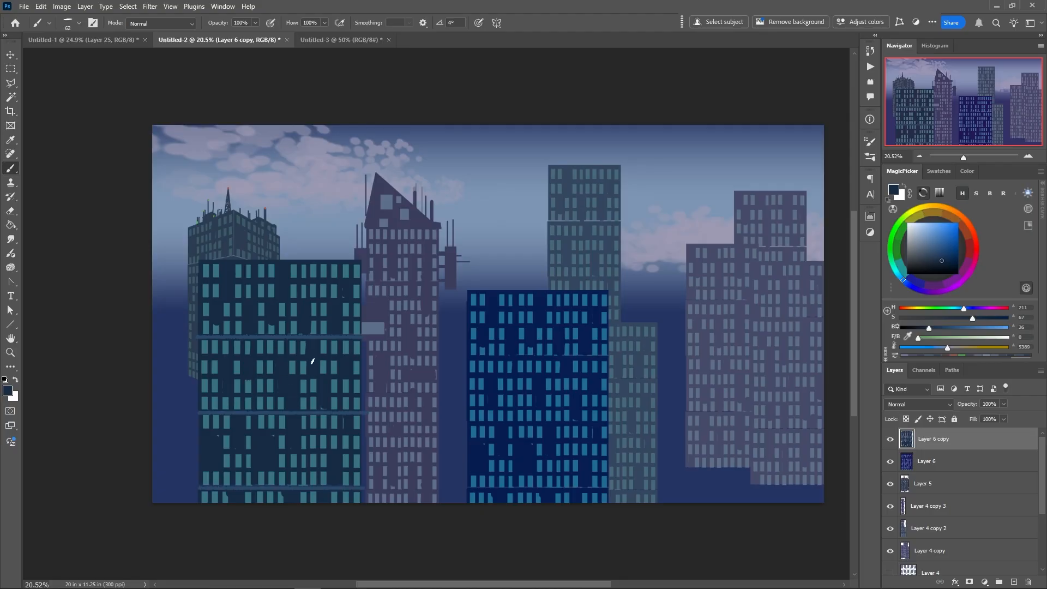
Turn off the brush's Direction control for angle jitter in Shape Dynamics
{"action": "left_click", "coordinate": [870, 142]}
{"action": "left_click", "coordinate": [667, 186]}
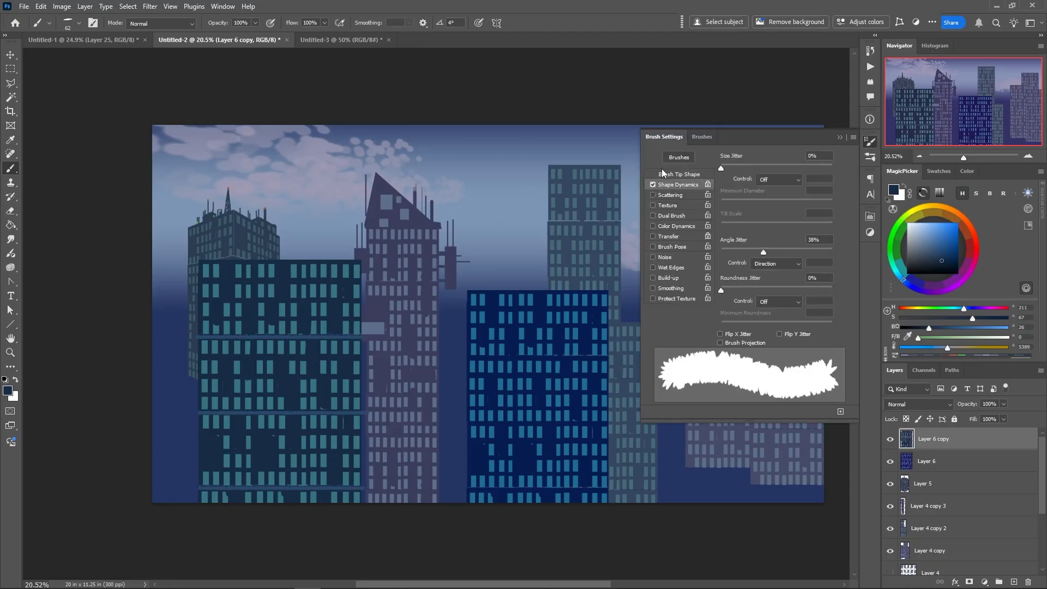
{"action": "left_click", "coordinate": [774, 263]}
{"action": "left_click", "coordinate": [759, 274]}
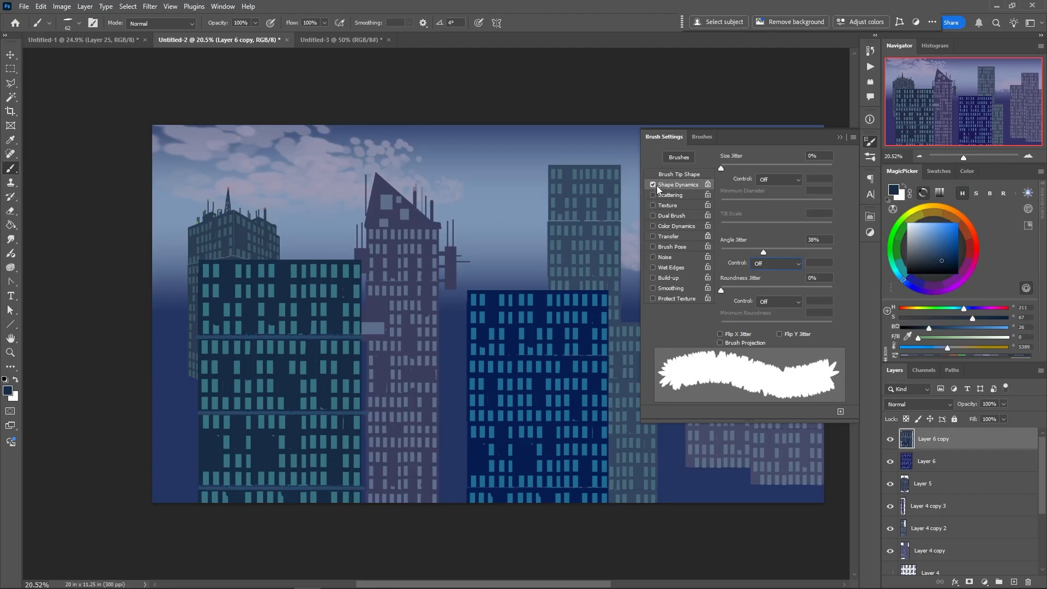
{"action": "left_click", "coordinate": [649, 135]}
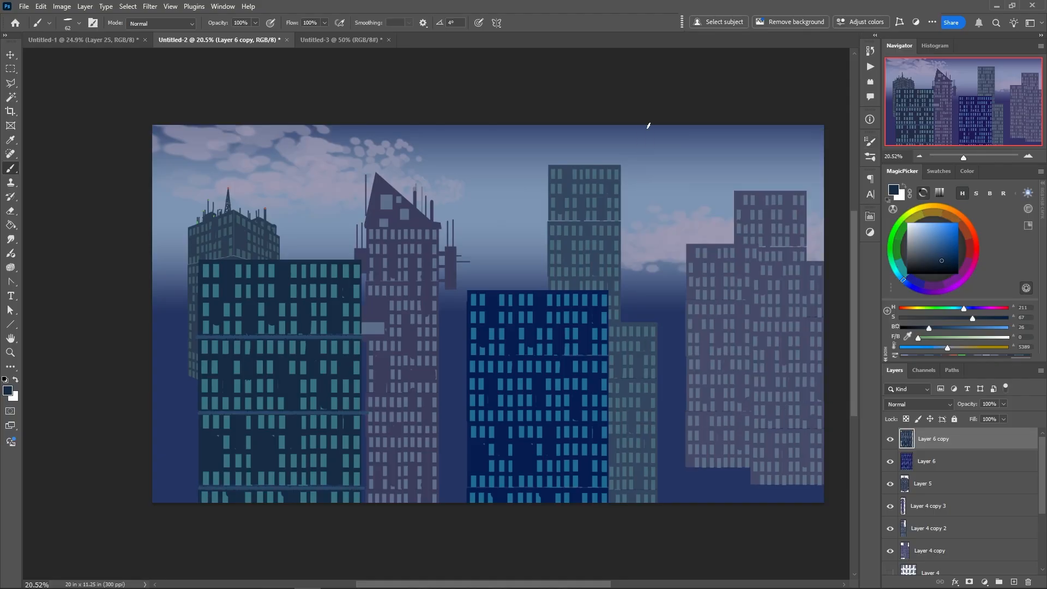
Paint over a few windows in the middle of the left block with the wall colour
{"action": "right_click", "coordinate": [330, 358]}
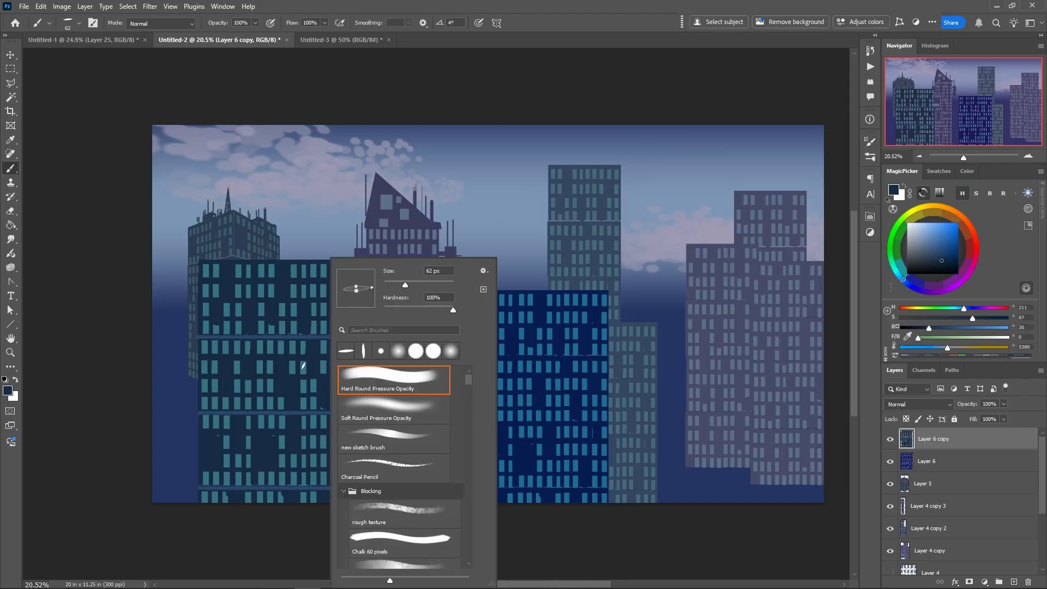
{"action": "left_click", "coordinate": [303, 365]}
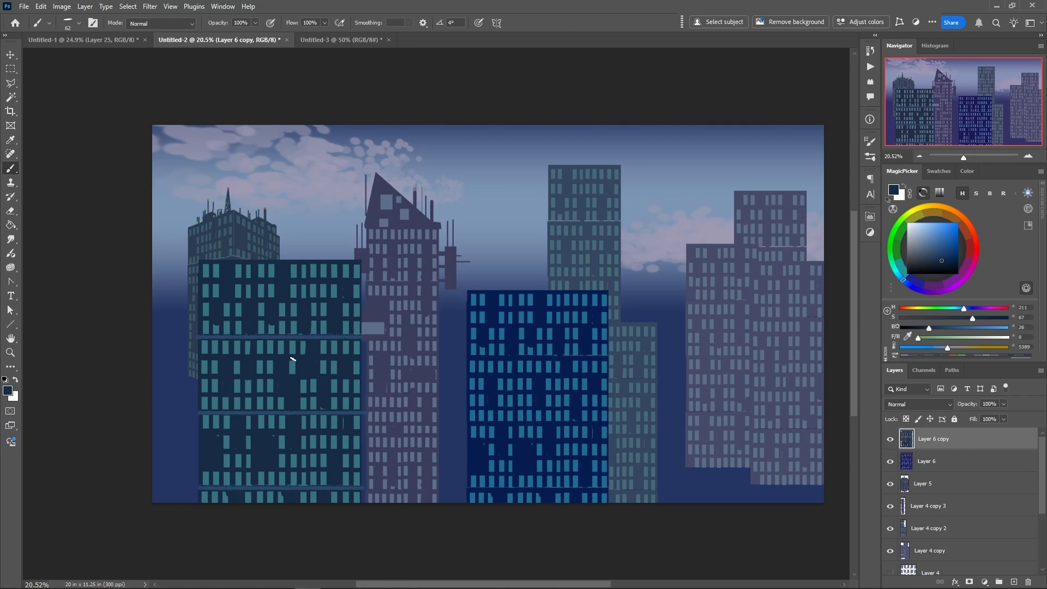
{"action": "left_click_drag", "start_coordinate": [292, 359], "coordinate": [294, 375]}
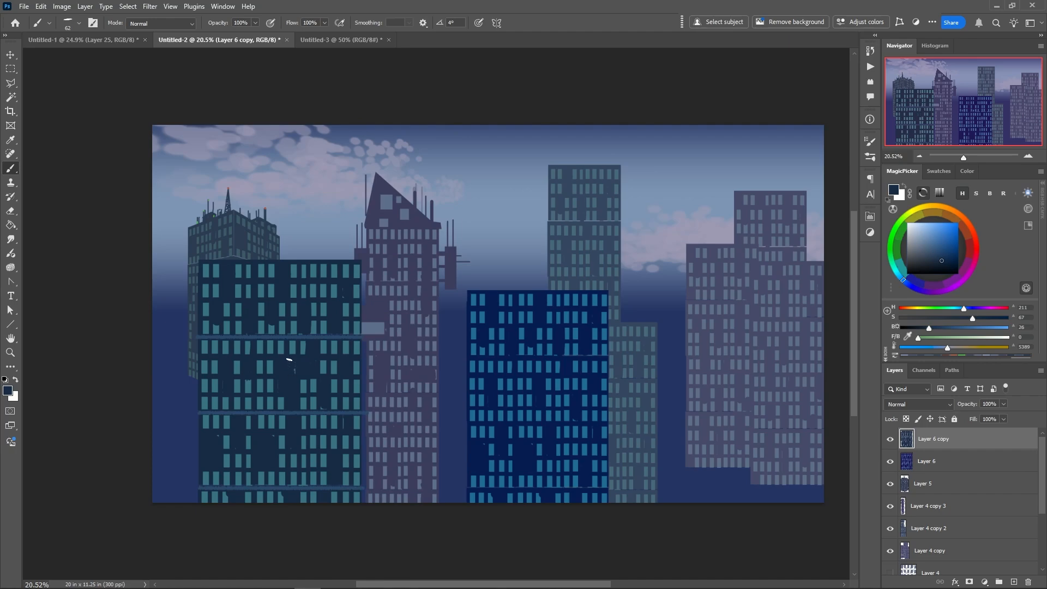
Set the brush's angle jitter to 0% in Shape Dynamics, leaving Scattering off
{"action": "left_click", "coordinate": [870, 143]}
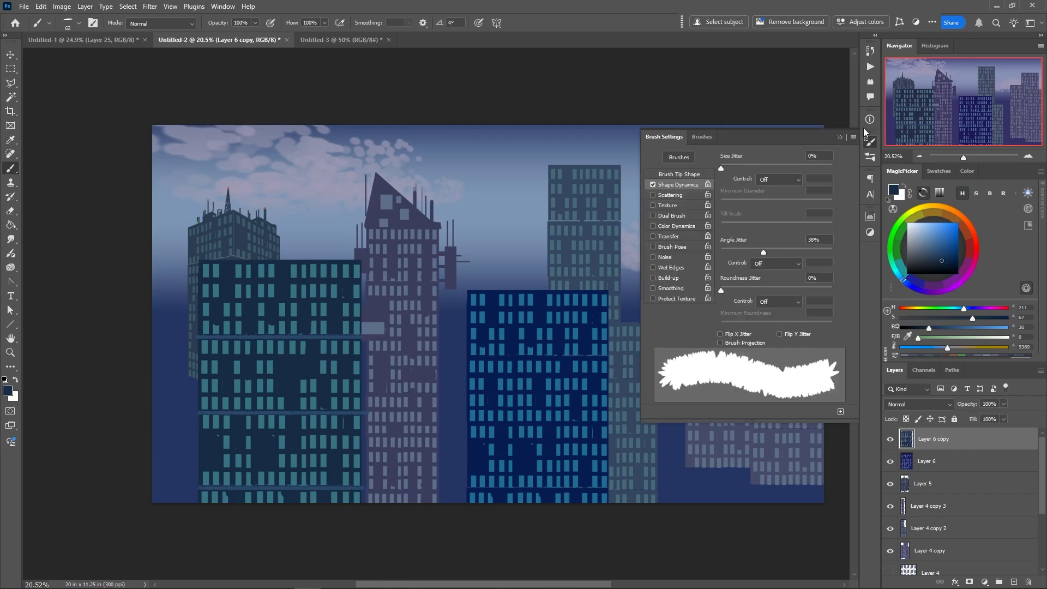
{"action": "left_click", "coordinate": [663, 194]}
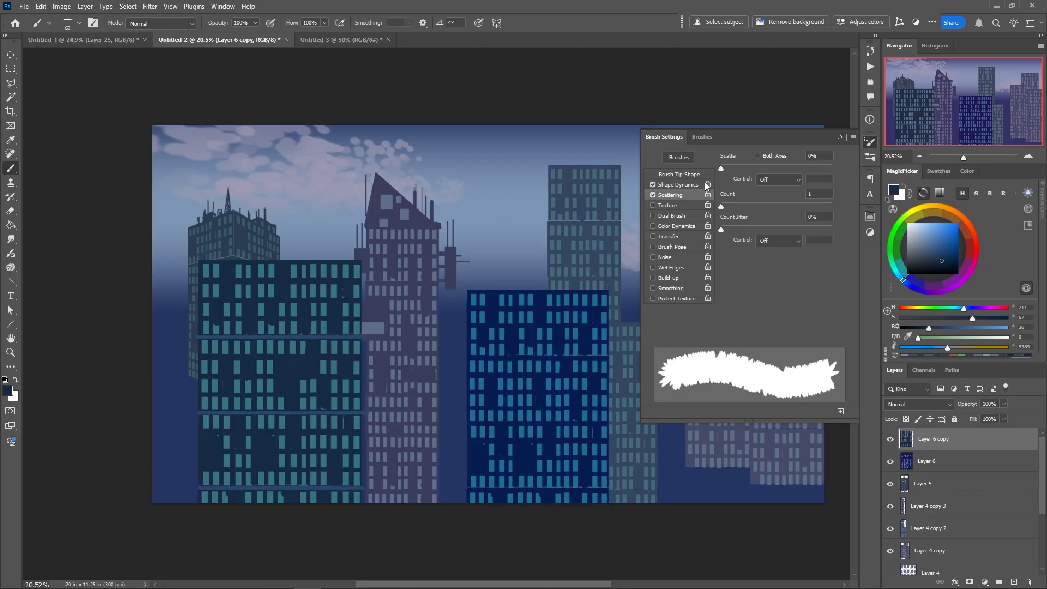
{"action": "left_click", "coordinate": [653, 195]}
{"action": "left_click", "coordinate": [659, 185]}
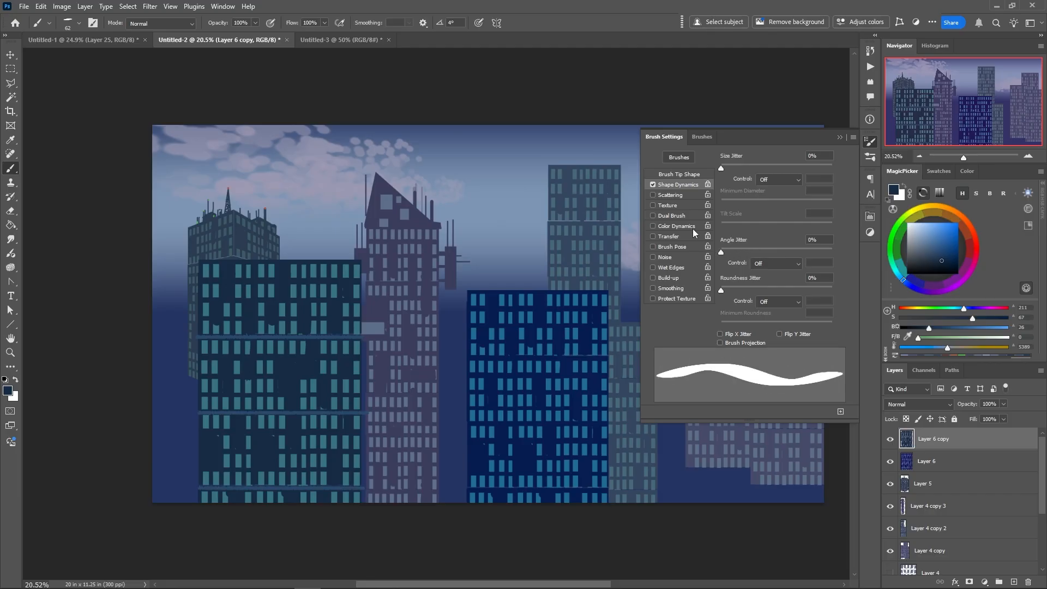
{"action": "left_click", "coordinate": [659, 139]}
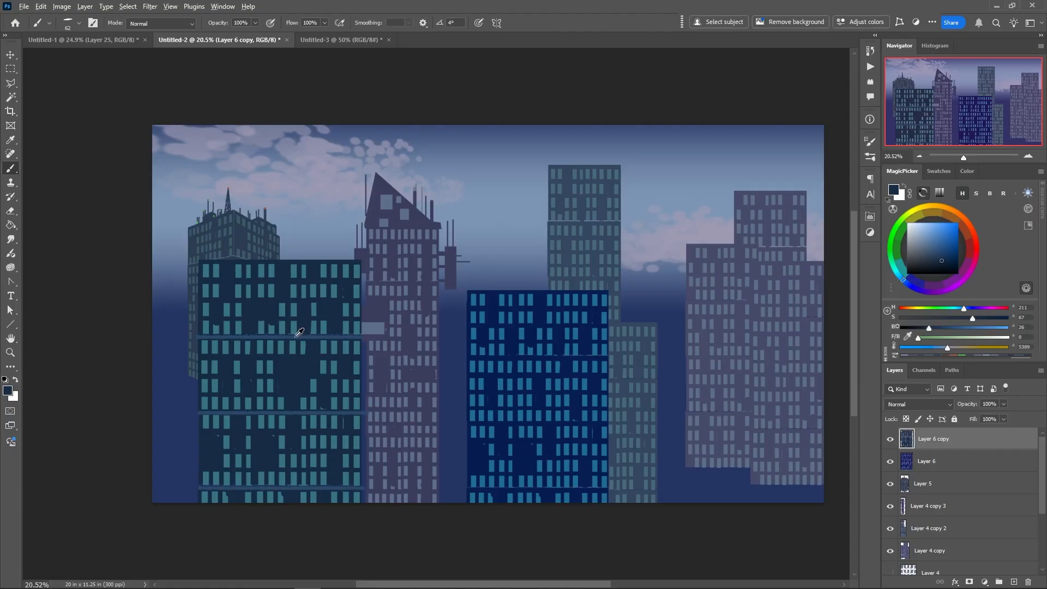
Sample the lighter ledge blue, turn the brush tip to -93°, and paint a ledge along the left block's roofline
{"action": "left_click", "coordinate": [243, 271], "text": "alt"}
{"action": "right_click", "coordinate": [233, 258]}
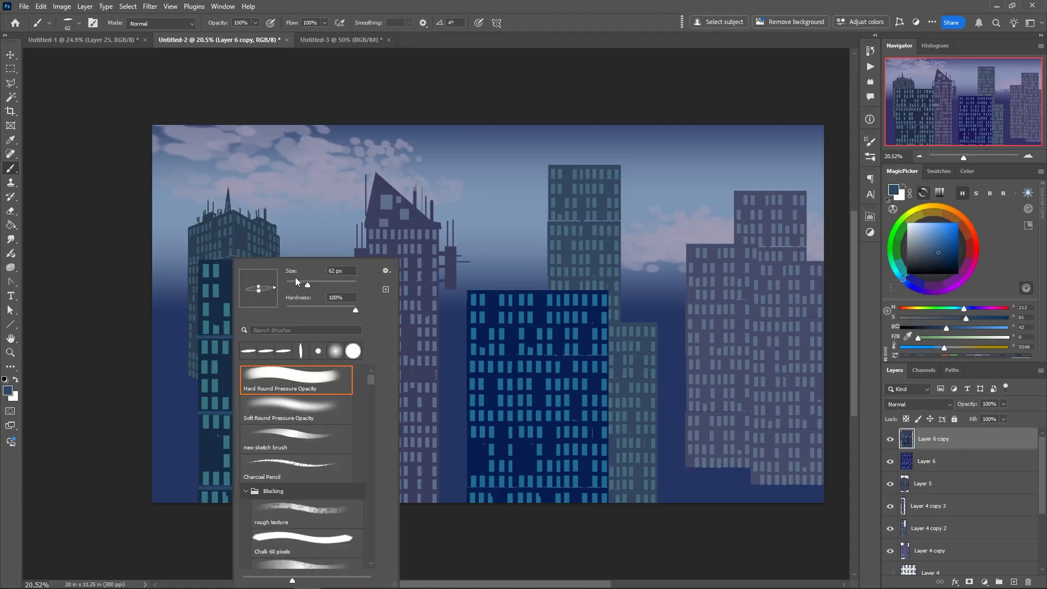
{"action": "left_click", "coordinate": [258, 301]}
{"action": "left_click", "coordinate": [198, 258]}
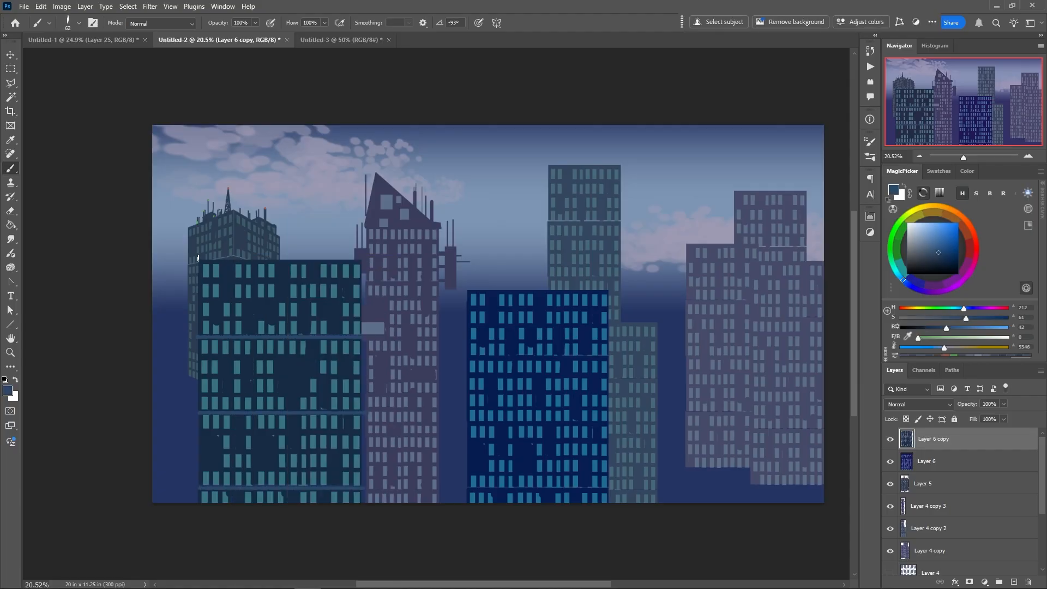
{"action": "left_click_drag", "start_coordinate": [198, 258], "coordinate": [358, 261]}
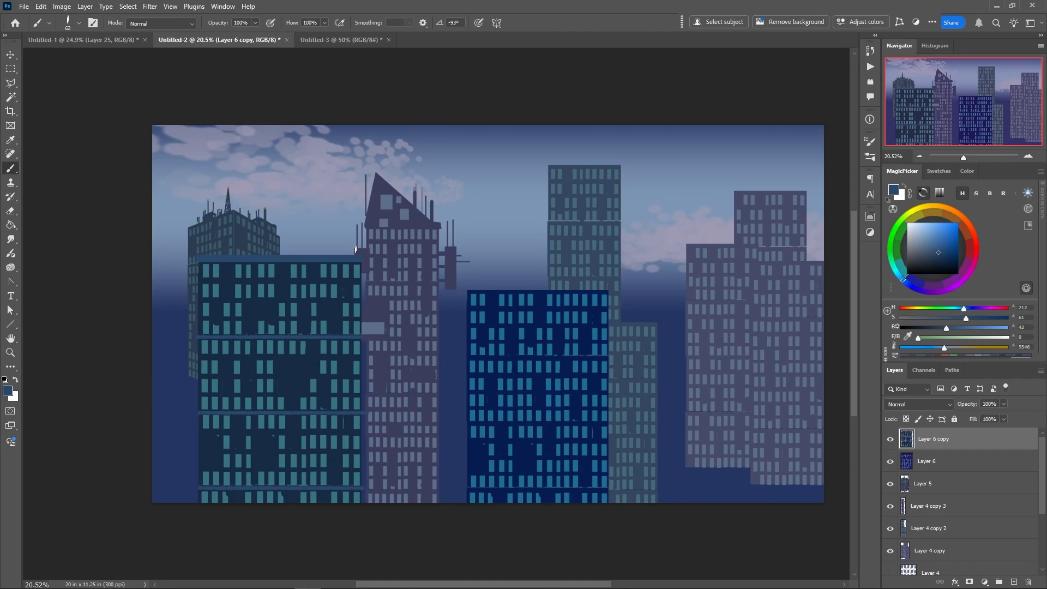
Reduce the brush to 26 px and paint thin wall-coloured lines through several left-block windows to divide them into small panes
{"action": "right_click", "coordinate": [340, 315]}
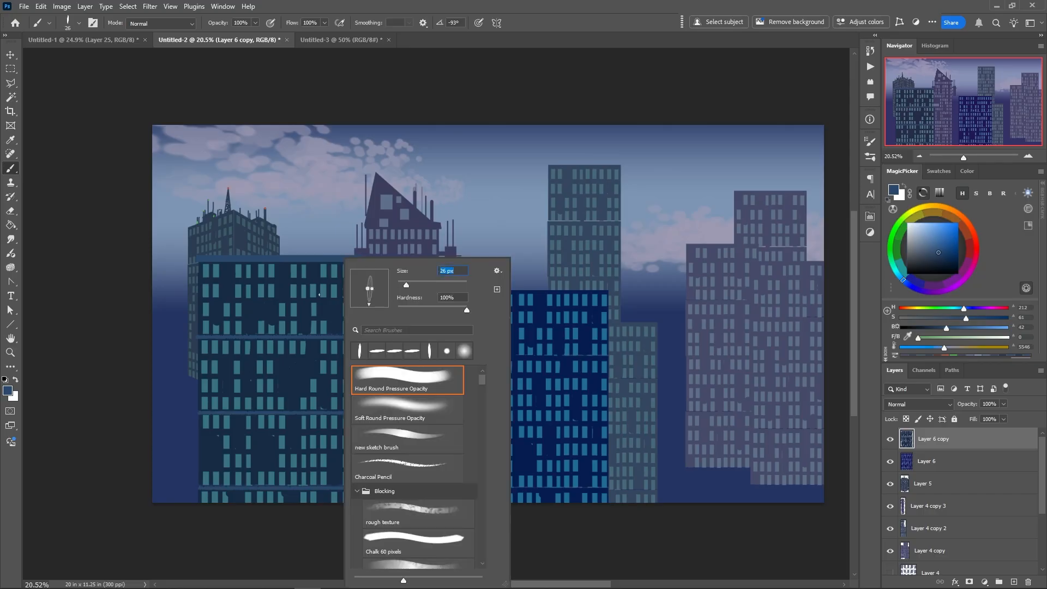
{"action": "key", "text": "Return"}
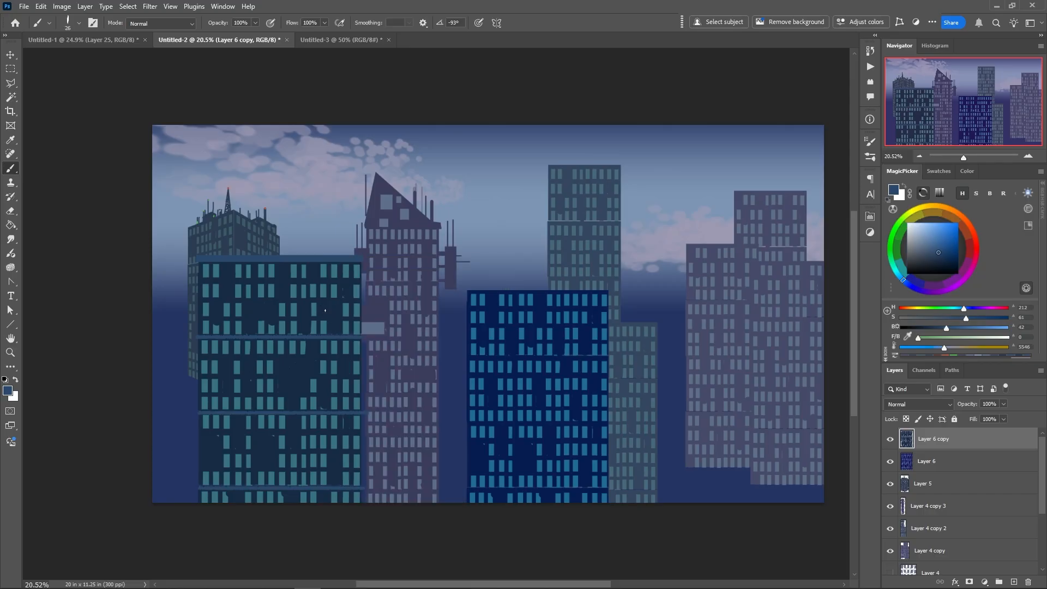
{"action": "left_click", "coordinate": [317, 292], "text": "alt"}
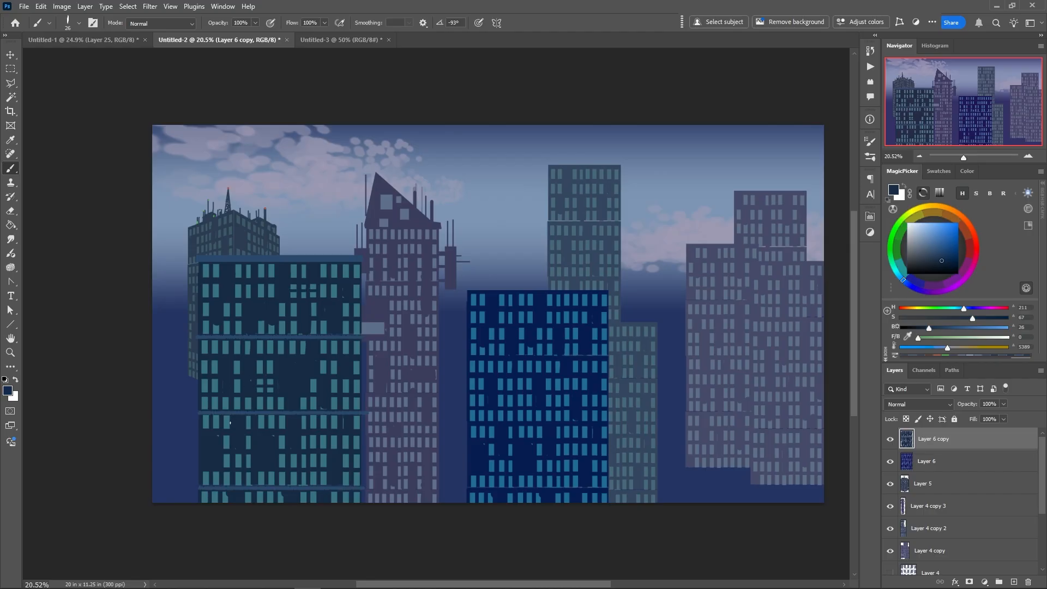
{"action": "left_click_drag", "start_coordinate": [230, 423], "coordinate": [206, 422]}
{"action": "left_click_drag", "start_coordinate": [339, 368], "coordinate": [316, 369]}
Select the left block's teal windows with Color Range, sampling a window and setting the fuzziness to 40
{"action": "left_click", "coordinate": [11, 98]}
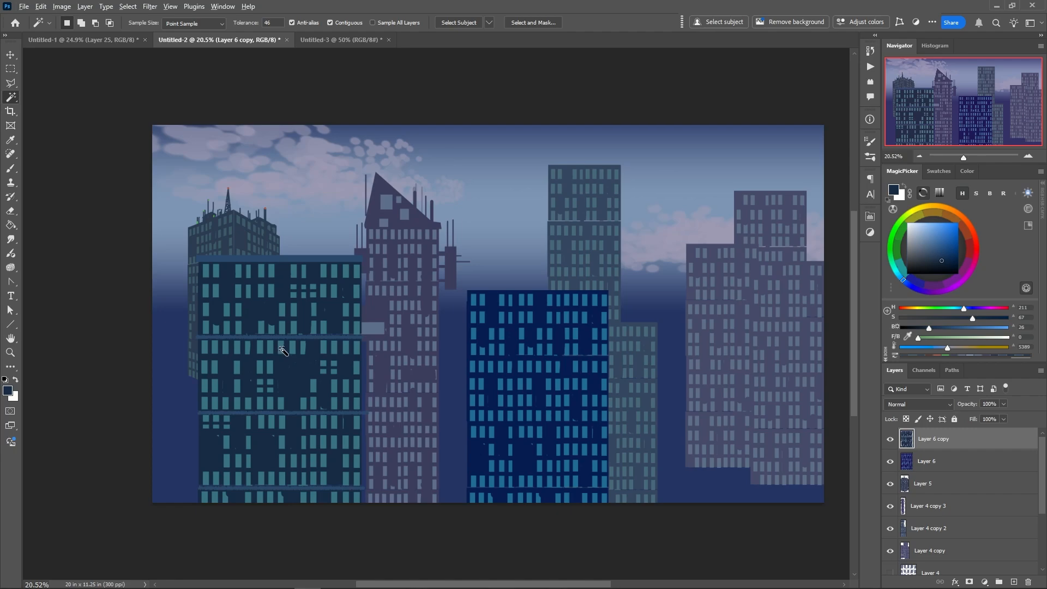
{"action": "left_click", "coordinate": [127, 7]}
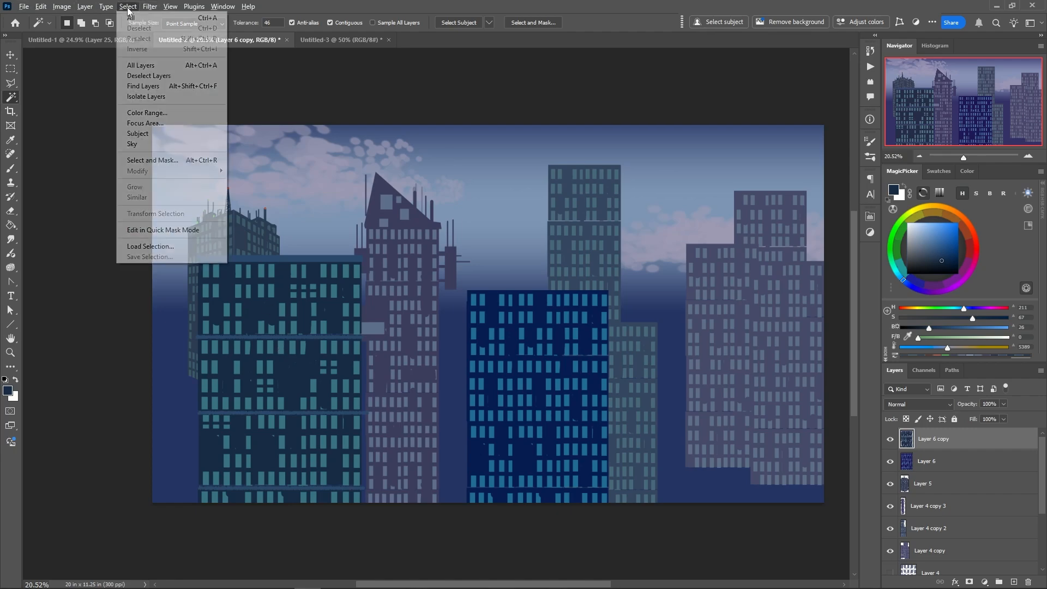
{"action": "left_click", "coordinate": [139, 113]}
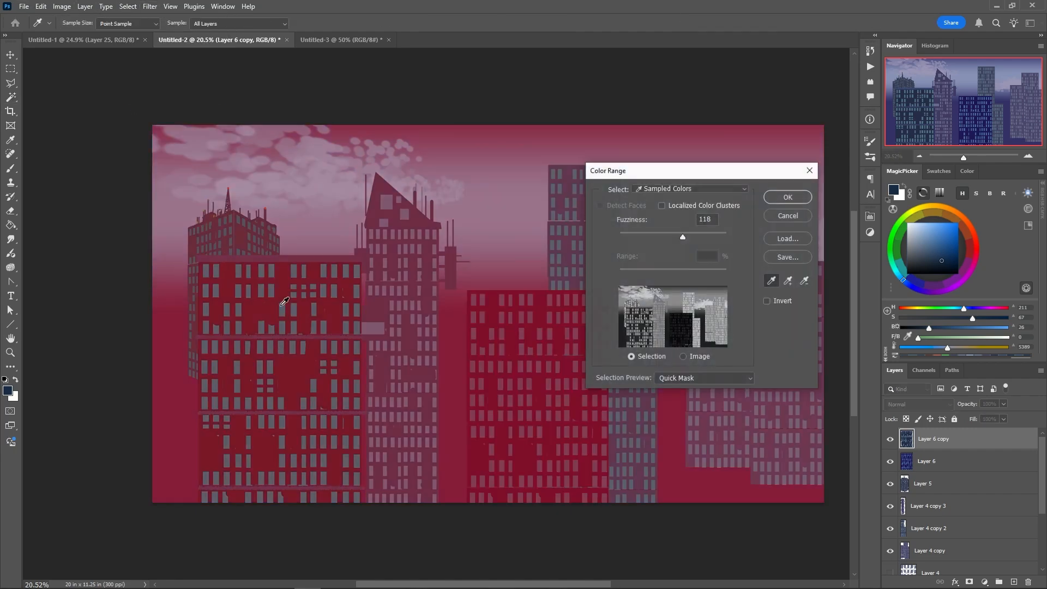
{"action": "left_click", "coordinate": [285, 307]}
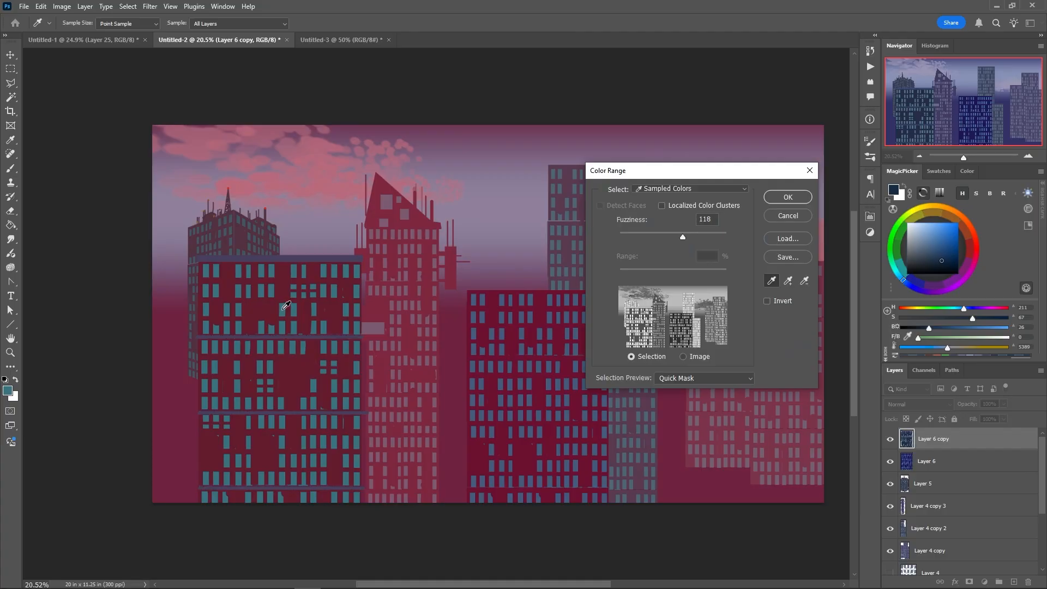
{"action": "left_click_drag", "start_coordinate": [674, 234], "coordinate": [641, 236]}
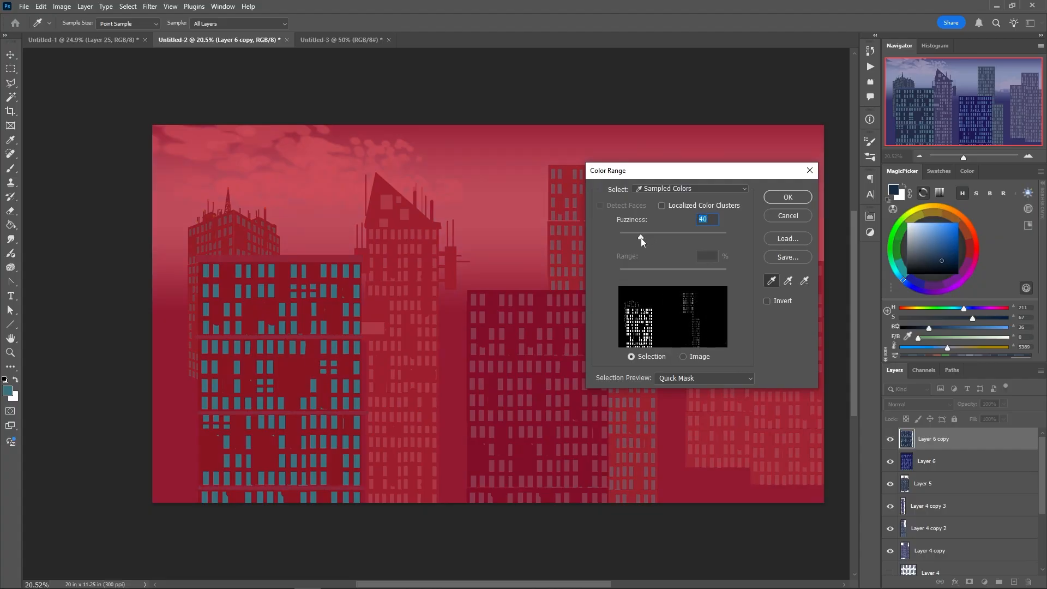
{"action": "left_click", "coordinate": [787, 197]}
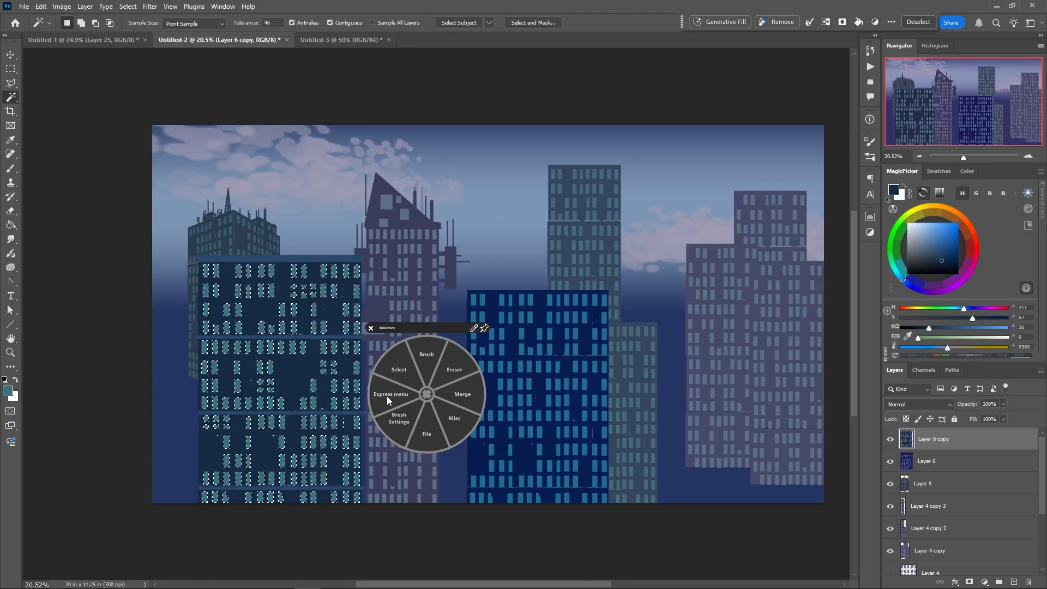
Recolour the selected windows of the left block yellow with Hue/Saturation and clear the selection
{"action": "left_click", "coordinate": [388, 396]}
{"action": "left_click", "coordinate": [344, 397]}
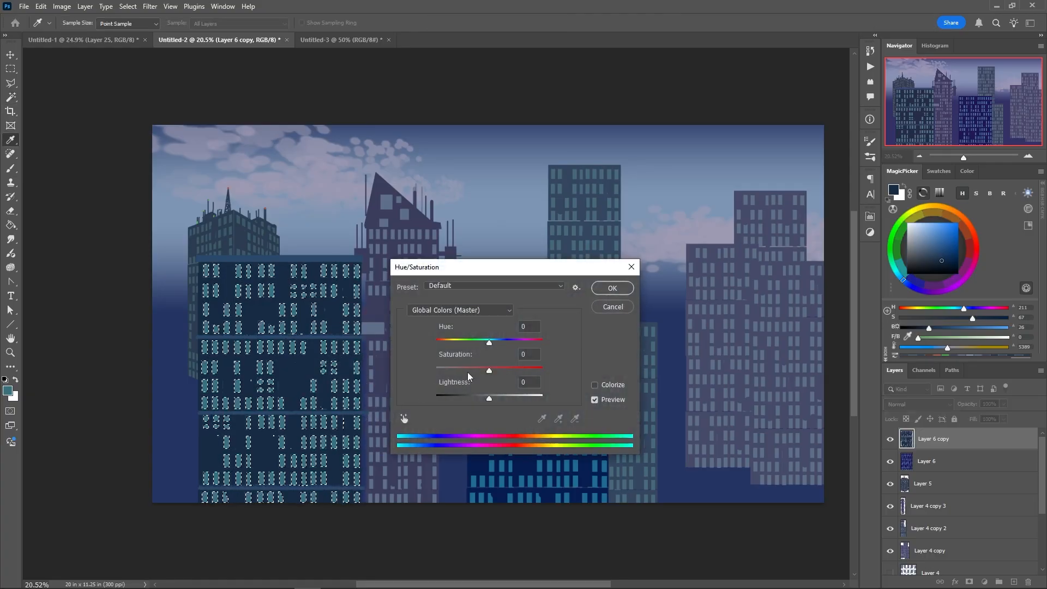
{"action": "left_click_drag", "start_coordinate": [482, 344], "coordinate": [445, 341]}
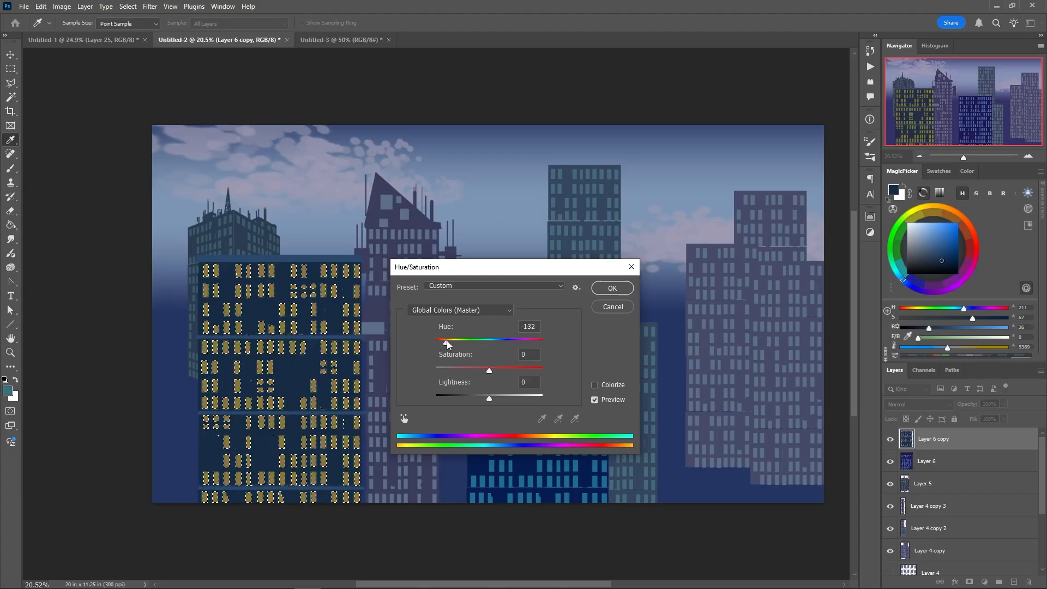
{"action": "left_click_drag", "start_coordinate": [488, 371], "coordinate": [480, 399]}
{"action": "left_click", "coordinate": [612, 288]}
{"action": "key", "text": "w"}
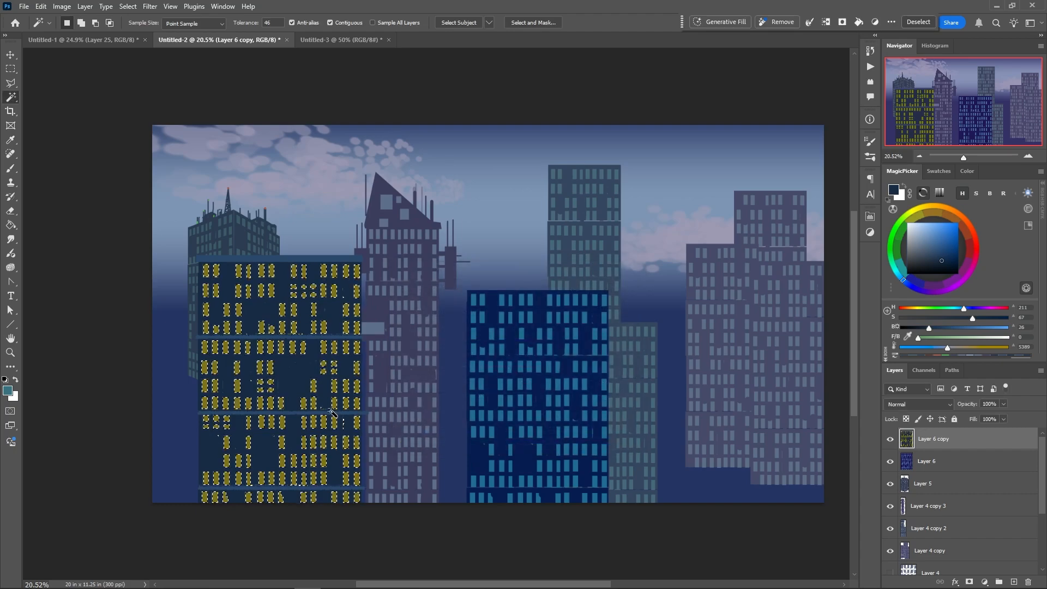
{"action": "right_click", "coordinate": [331, 434]}
{"action": "left_click", "coordinate": [307, 411]}
{"action": "left_click", "coordinate": [275, 390]}
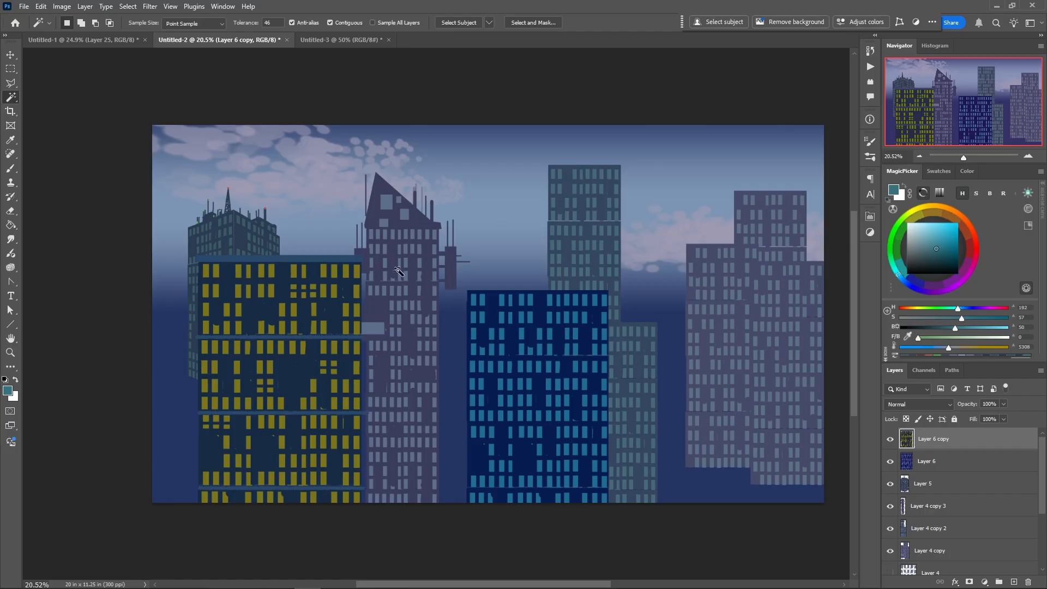
Sample the left block's dark wall colour with the brush and add a new layer directly beneath the block's layer
{"action": "right_click", "coordinate": [401, 231]}
{"action": "left_click", "coordinate": [396, 191]}
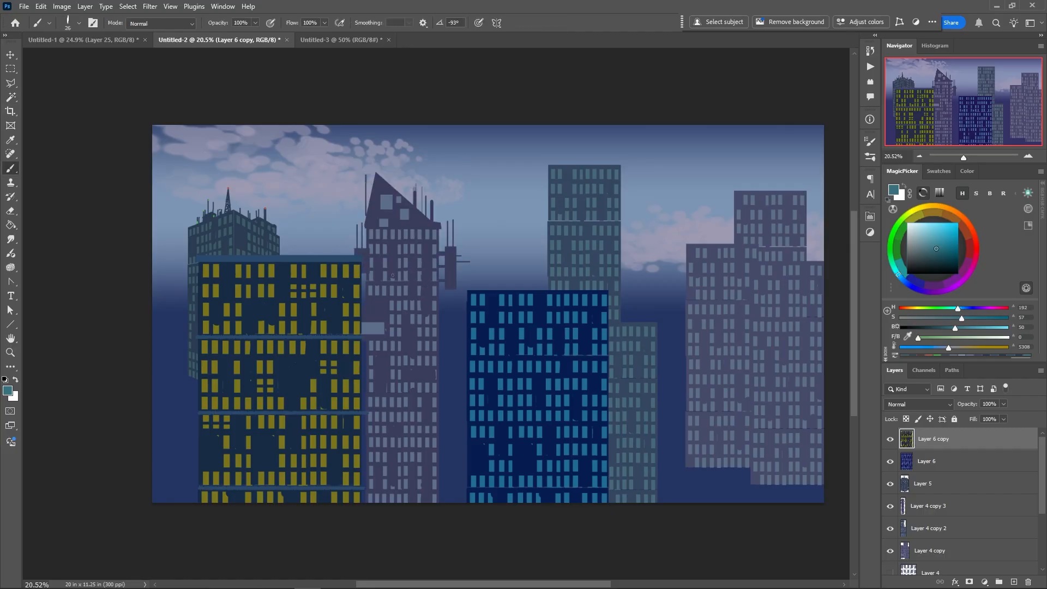
{"action": "left_click", "coordinate": [316, 269], "text": "alt"}
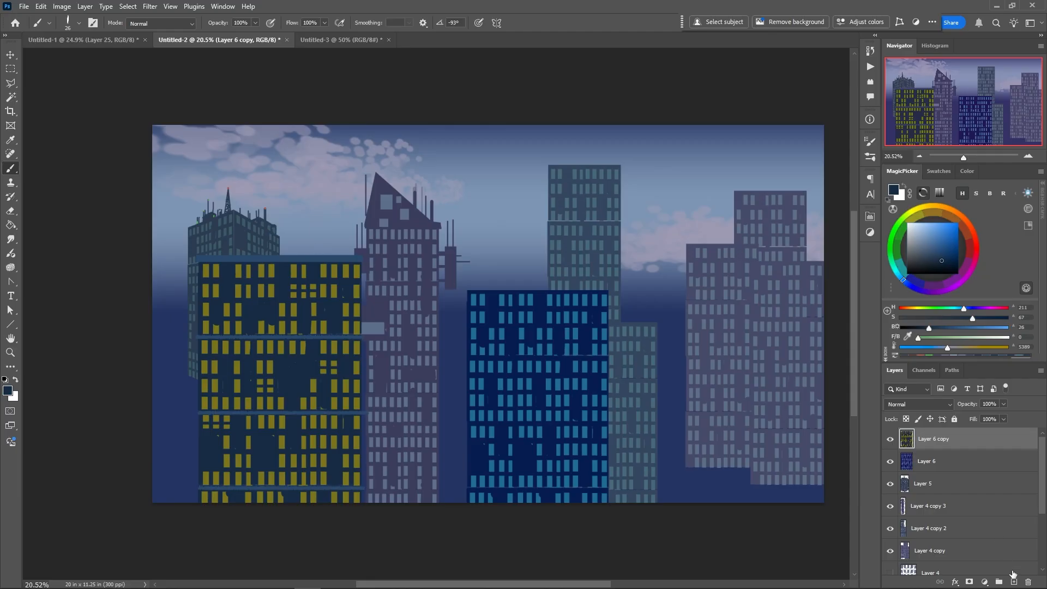
{"action": "left_click", "coordinate": [1014, 581], "text": "ctrl"}
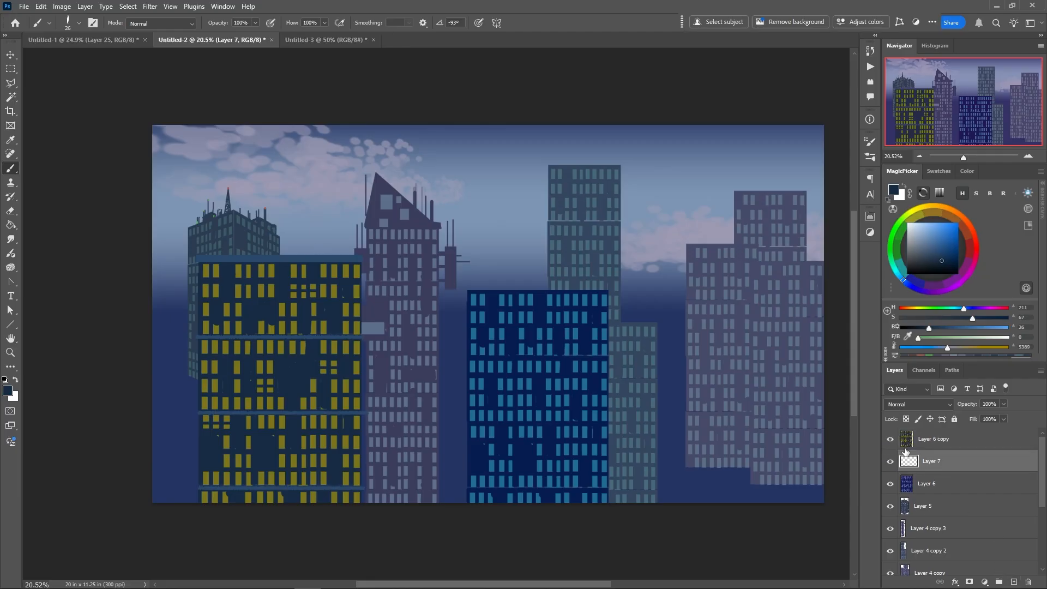
Fill two rectangular rooftop structures with the dark wall colour behind the left block, one tall and one low
{"action": "key", "text": "m"}
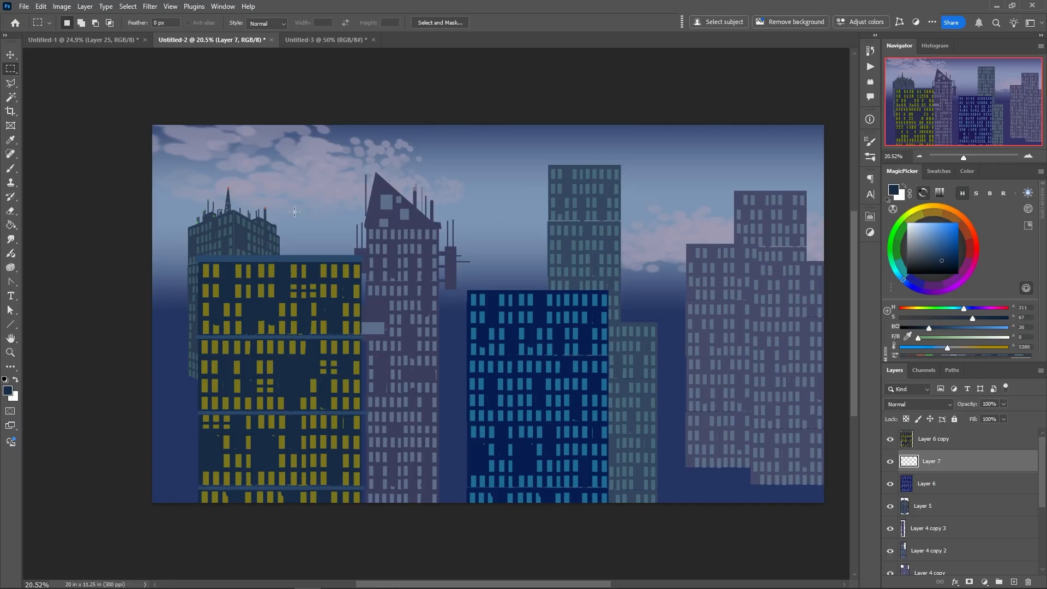
{"action": "mouse_move", "coordinate": [293, 208]}
{"action": "left_mouse_down"}
{"action": "mouse_move", "coordinate": [325, 265]}
{"action": "mouse_move", "coordinate": [348, 267]}
{"action": "left_mouse_up"}
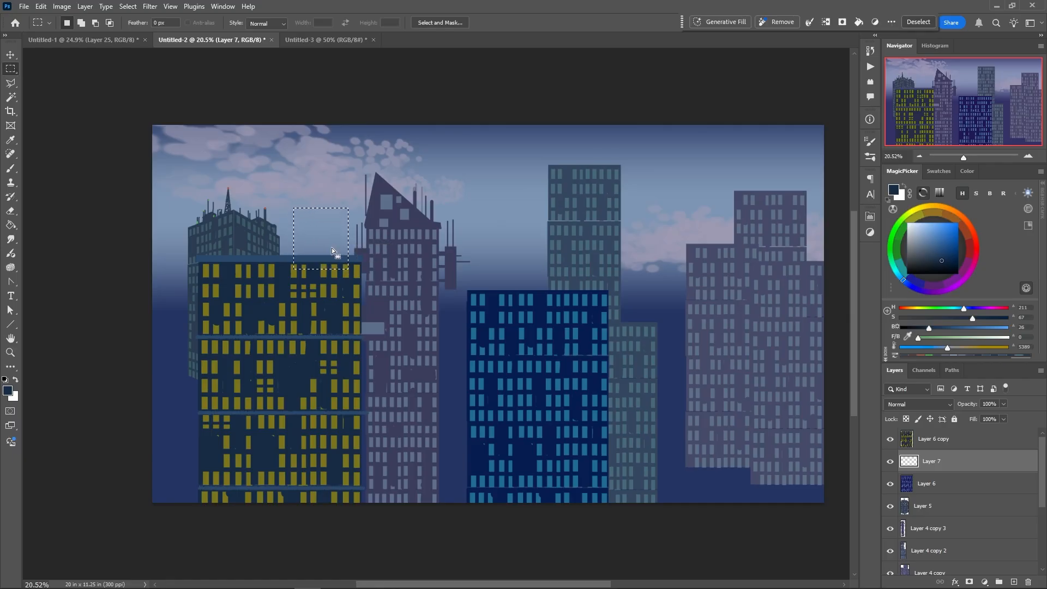
{"action": "key", "text": "alt+BackSpace"}
{"action": "left_click_drag", "start_coordinate": [221, 239], "coordinate": [271, 269]}
{"action": "key", "text": "alt+BackSpace"}
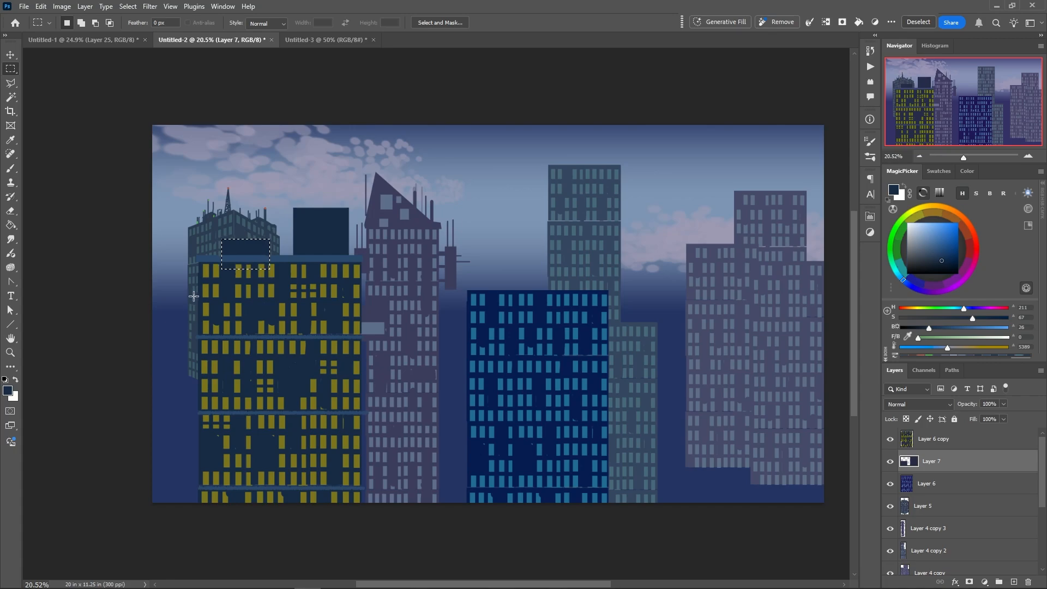
Fill a tall, narrow rectangle with the dark wall colour beside each side of the left block
{"action": "left_click_drag", "start_coordinate": [164, 271], "coordinate": [181, 345]}
{"action": "left_click_drag", "start_coordinate": [192, 366], "coordinate": [193, 366]}
{"action": "key", "text": "alt+BackSpace"}
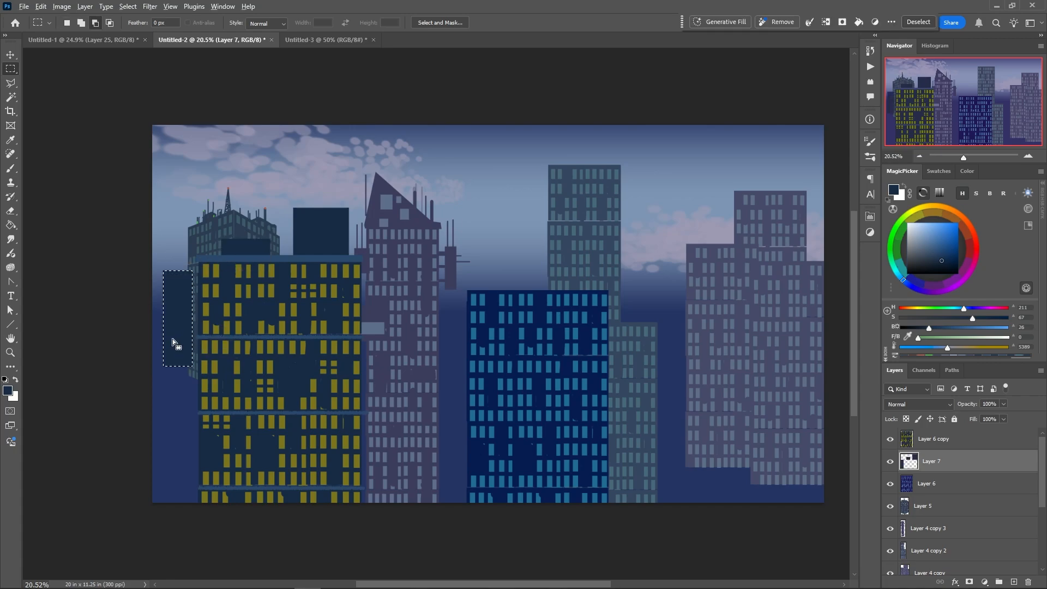
{"action": "left_click_drag", "start_coordinate": [368, 298], "coordinate": [396, 395]}
{"action": "key", "text": "alt+BackSpace"}
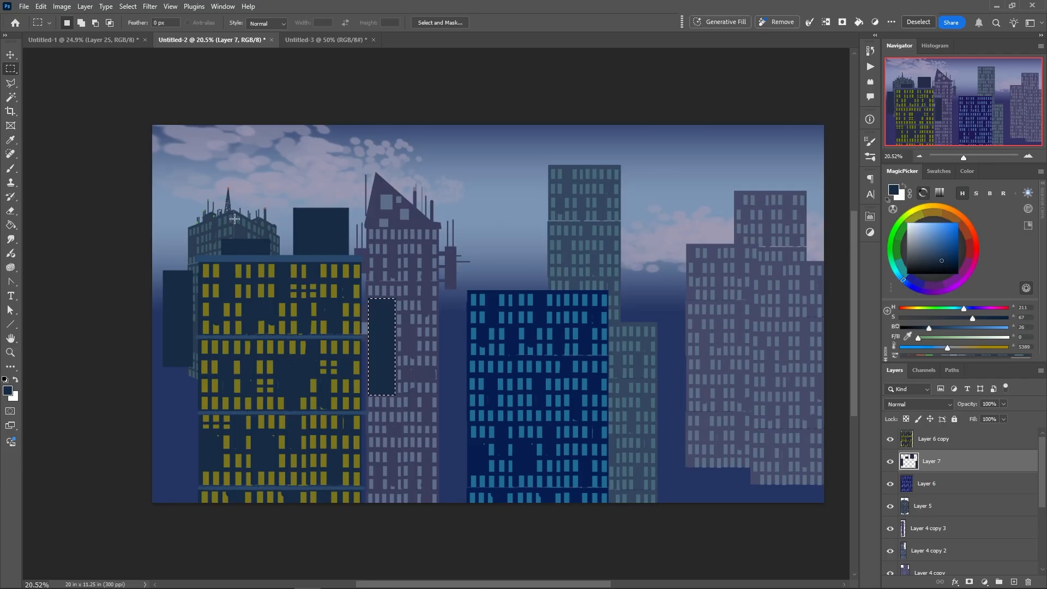
Fill a wide, low rectangle with the dark wall colour above the low rooftop structure behind the left block
{"action": "left_click_drag", "start_coordinate": [205, 212], "coordinate": [285, 232]}
{"action": "key", "text": "alt+BackSpace"}
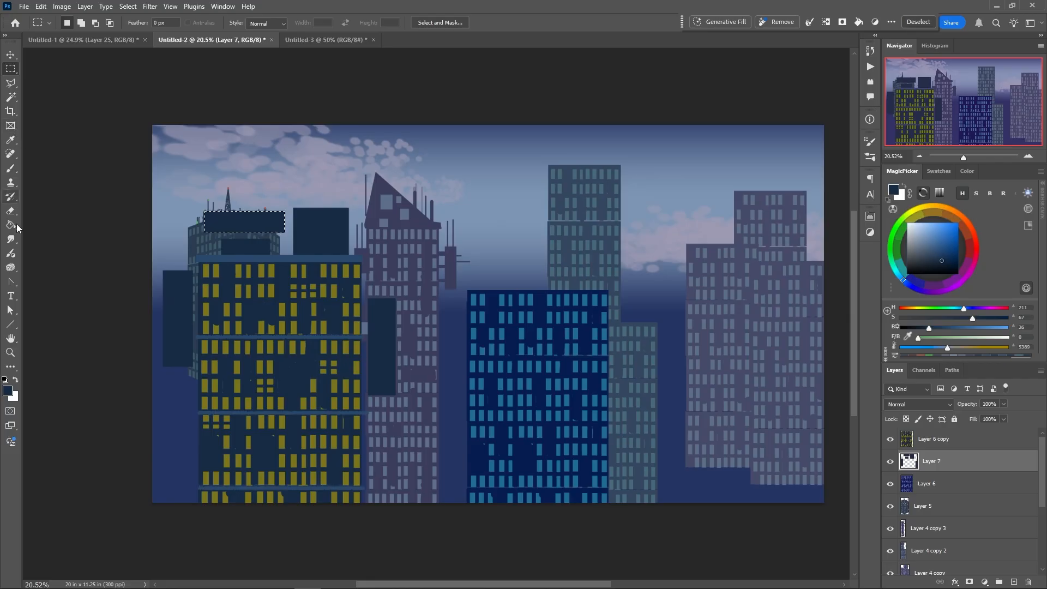
Place vertical placeholder text on the dark panel beside the left block and colour it light blue, 7893b2
{"action": "left_click", "coordinate": [12, 296]}
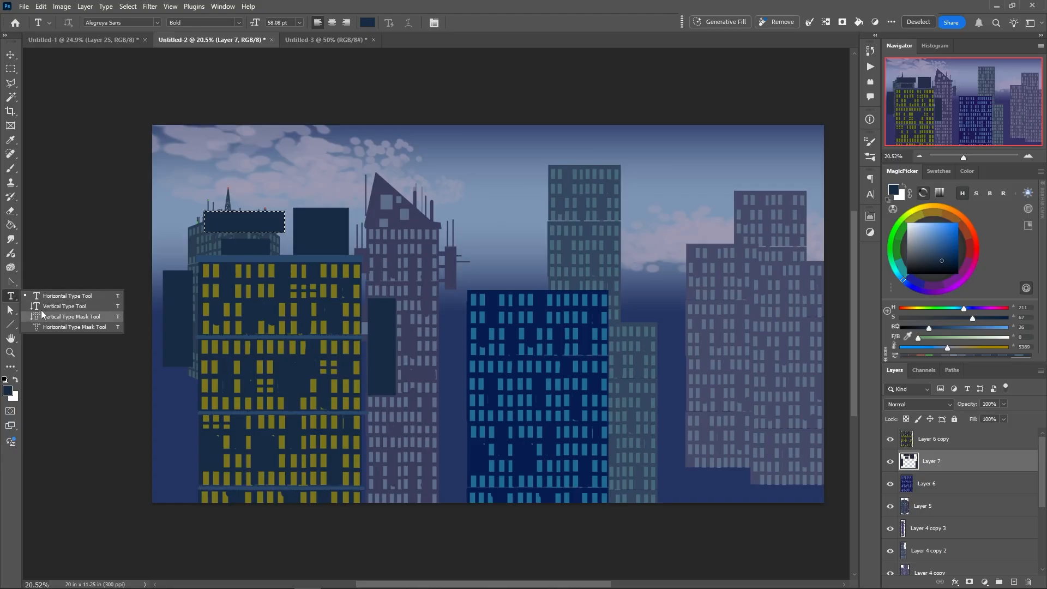
{"action": "left_click", "coordinate": [60, 306]}
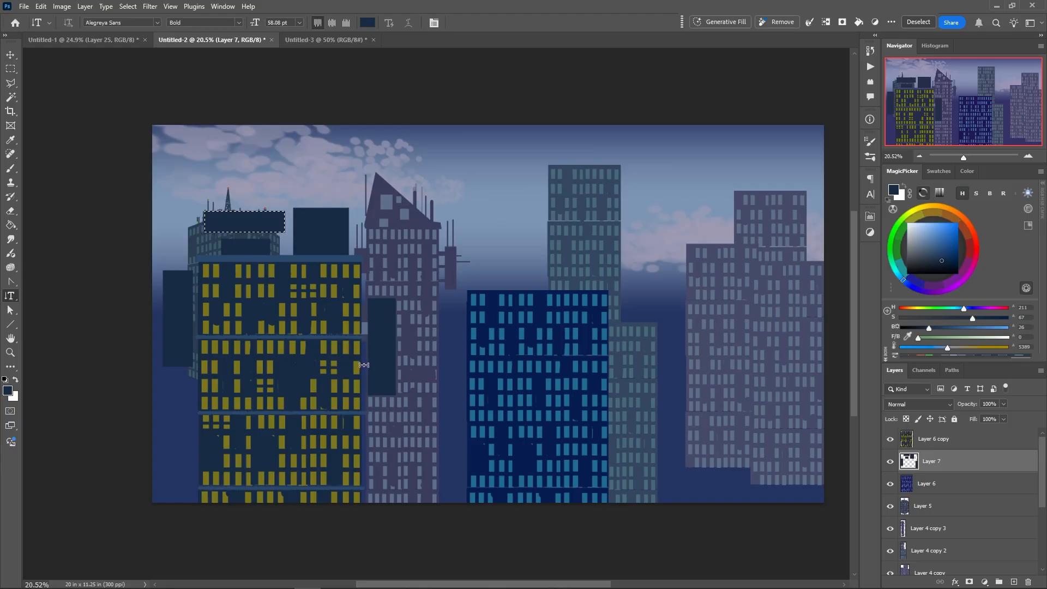
{"action": "left_click", "coordinate": [380, 313]}
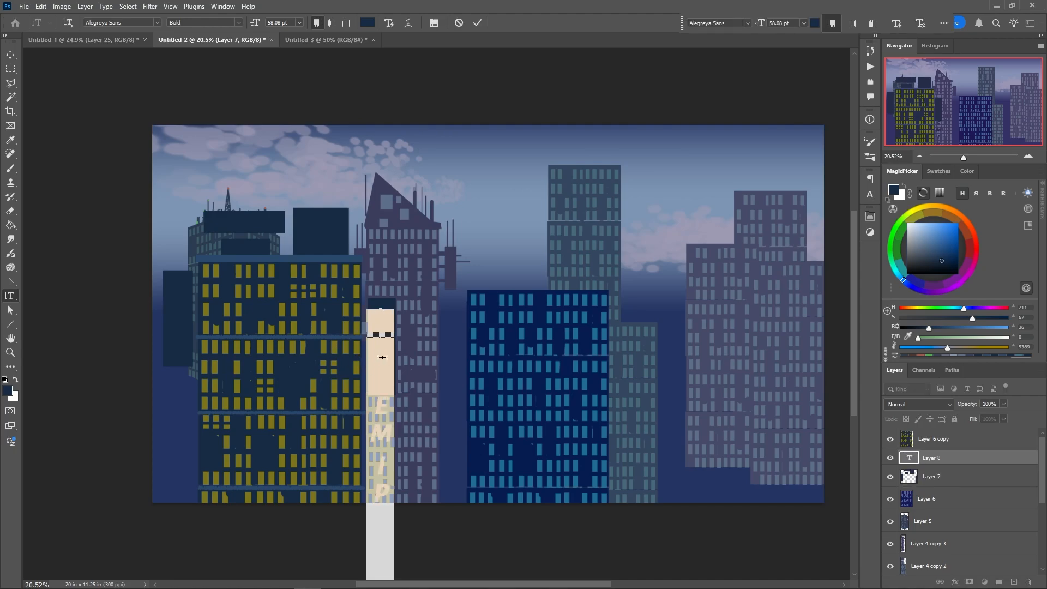
{"action": "left_click", "coordinate": [363, 25]}
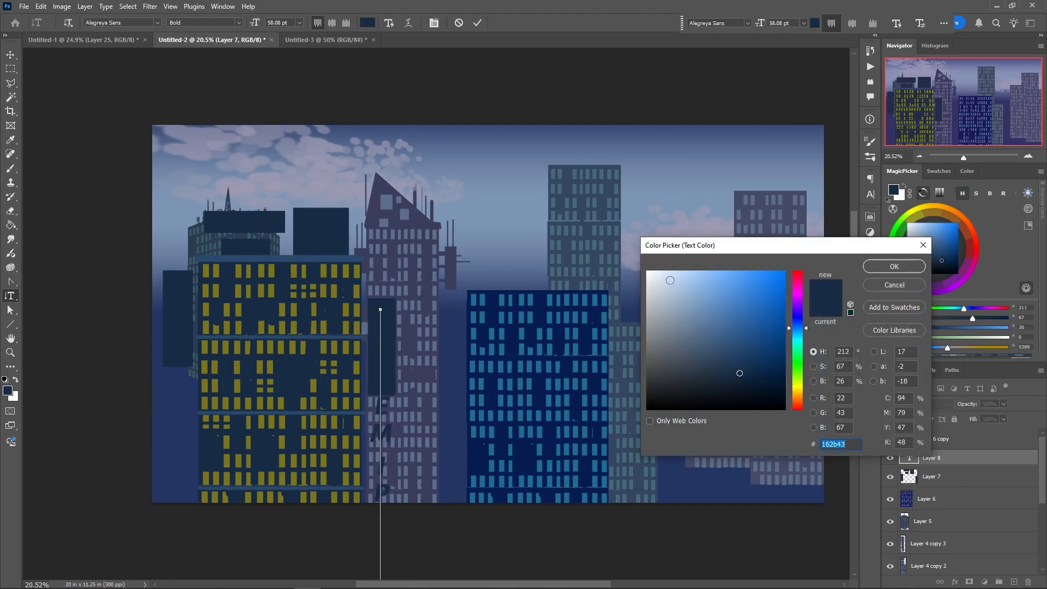
{"action": "left_click", "coordinate": [705, 319]}
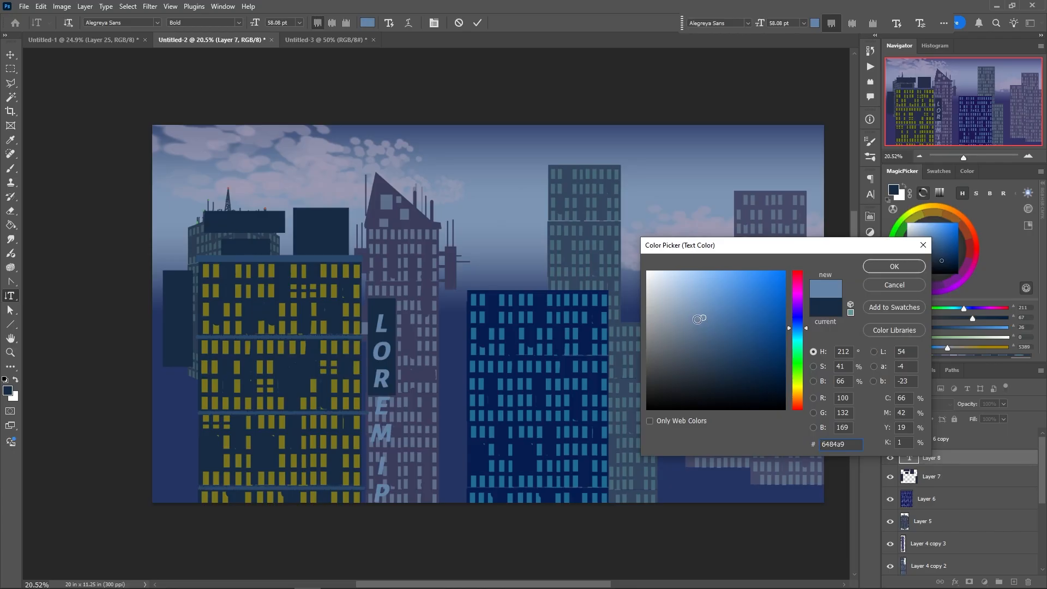
{"action": "left_click", "coordinate": [692, 313]}
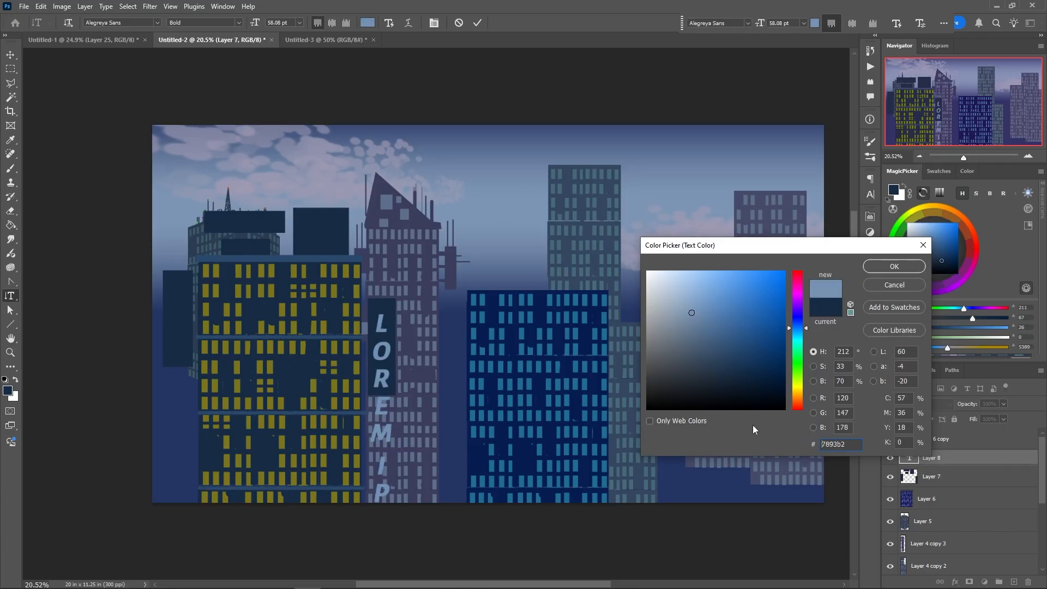
{"action": "left_click", "coordinate": [884, 266]}
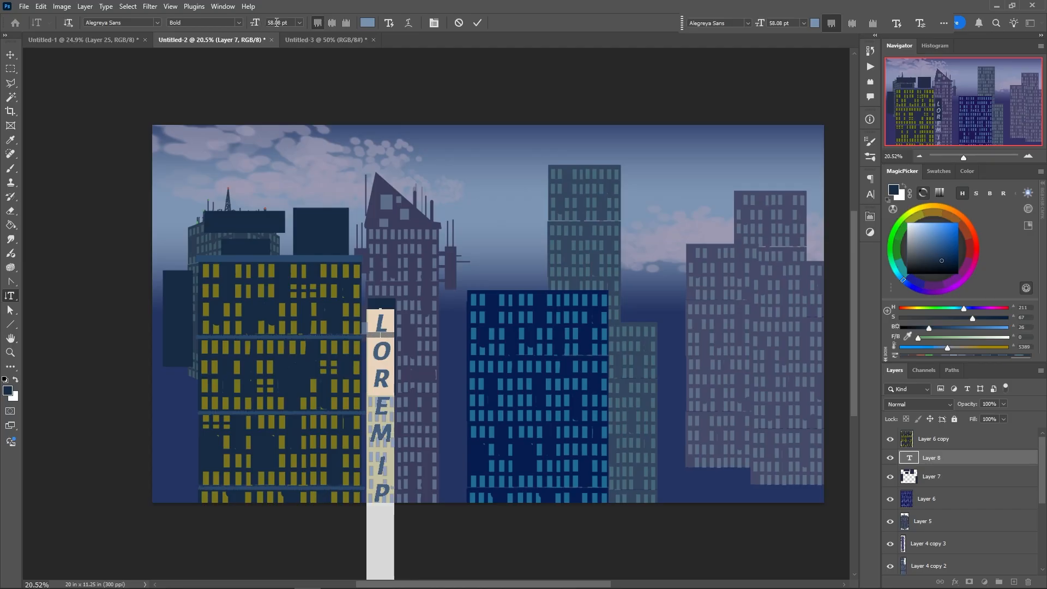
Set the vertical sign text to 24 pt and shift it towards the middle of the dark panel
{"action": "left_click", "coordinate": [299, 22]}
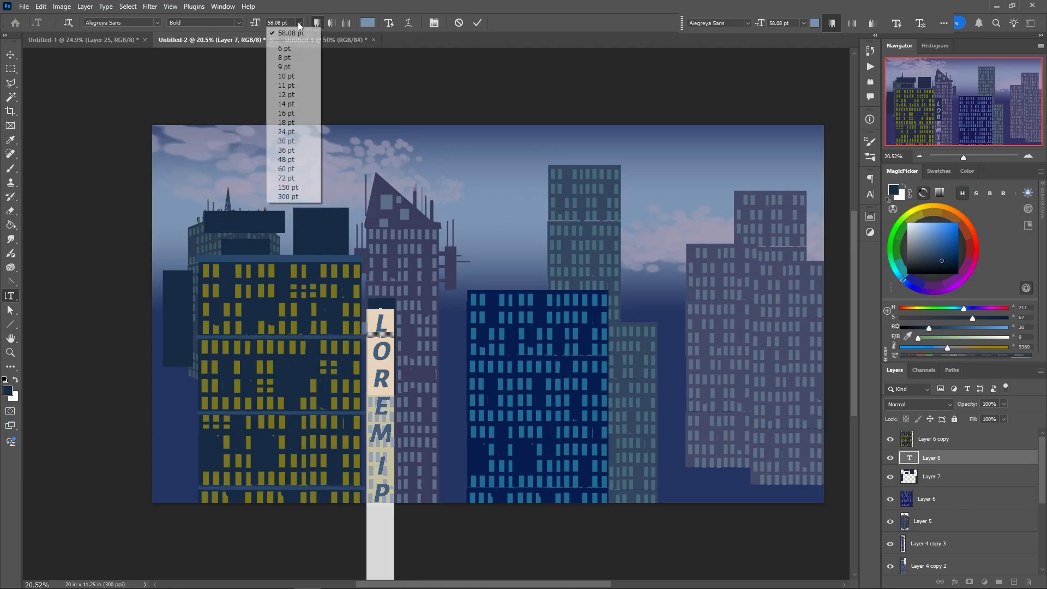
{"action": "left_click", "coordinate": [282, 132]}
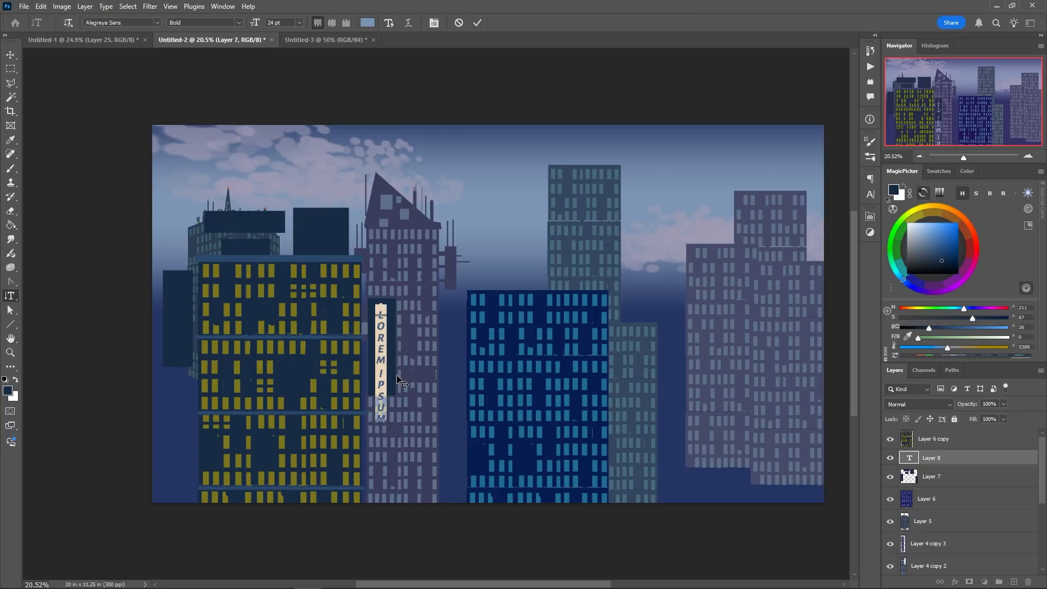
{"action": "left_click_drag", "start_coordinate": [397, 377], "coordinate": [393, 363]}
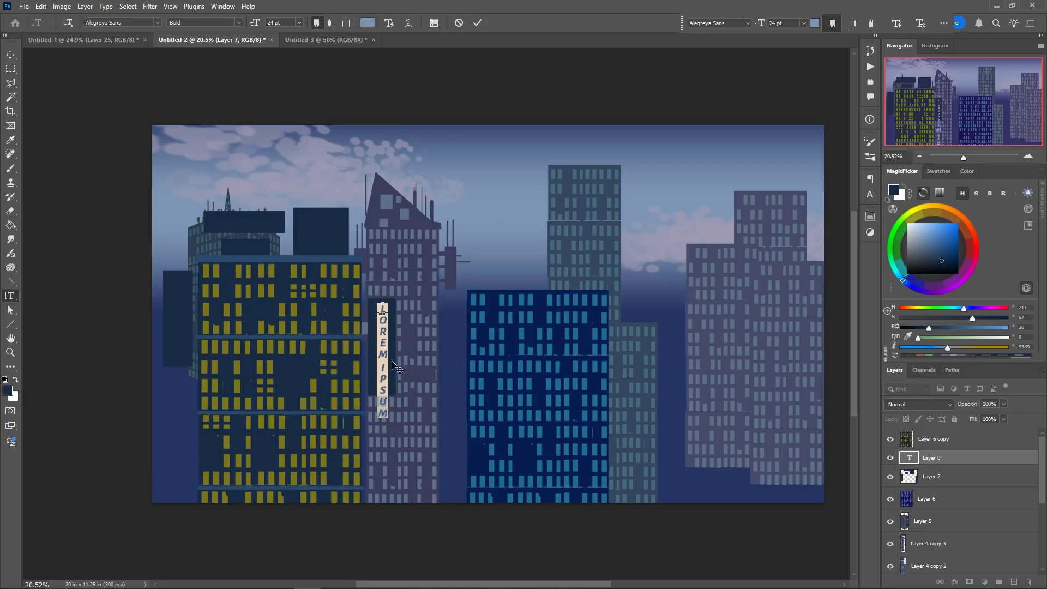
Shorten the vertical sign text to "LOREM IP" so it fits the dark panel, and finish editing it
{"action": "left_click", "coordinate": [382, 418]}
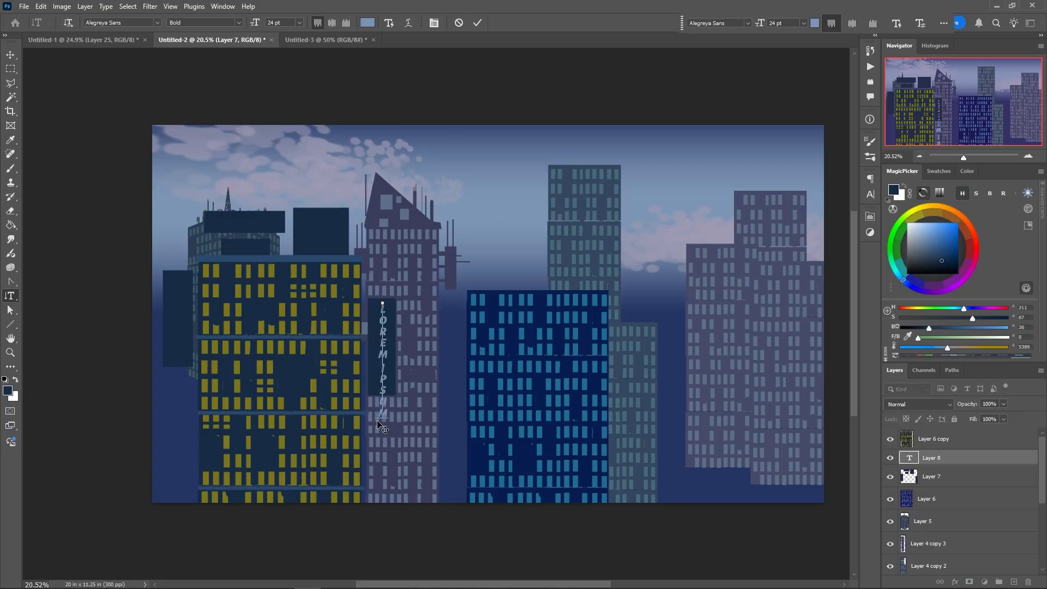
{"action": "key", "text": "BackSpace"}
{"action": "key", "text": "BackSpace"}
{"action": "key", "text": "BackSpace"}
{"action": "left_click_drag", "start_coordinate": [254, 23], "coordinate": [258, 26]}
{"action": "double_click", "coordinate": [382, 348]}
{"action": "left_click", "coordinate": [382, 348]}
{"action": "left_click_drag", "start_coordinate": [382, 303], "coordinate": [382, 390]}
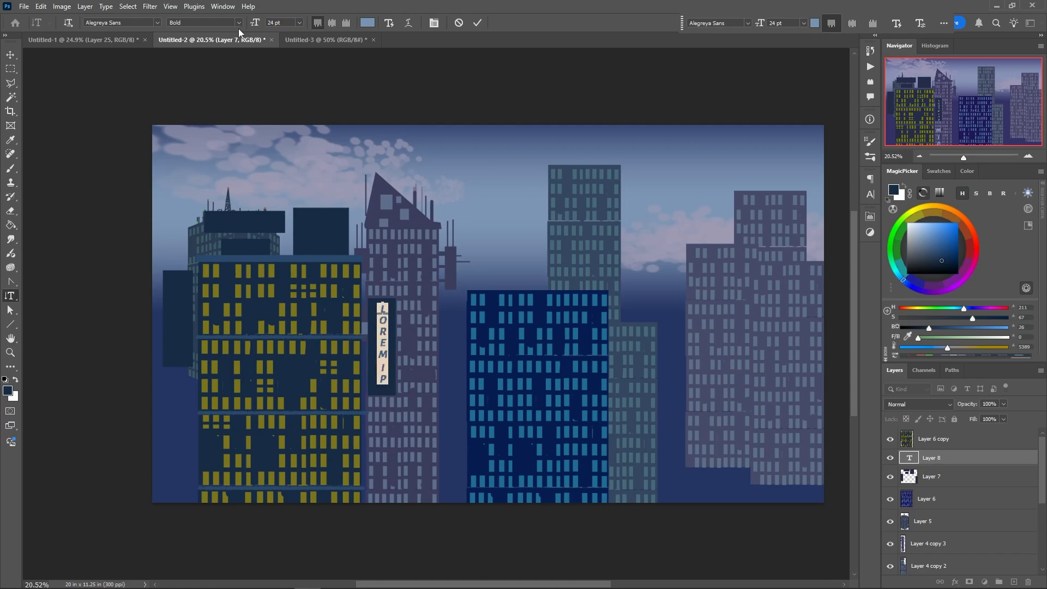
{"action": "left_click_drag", "start_coordinate": [255, 23], "coordinate": [255, 23]}
{"action": "left_click", "coordinate": [11, 54]}
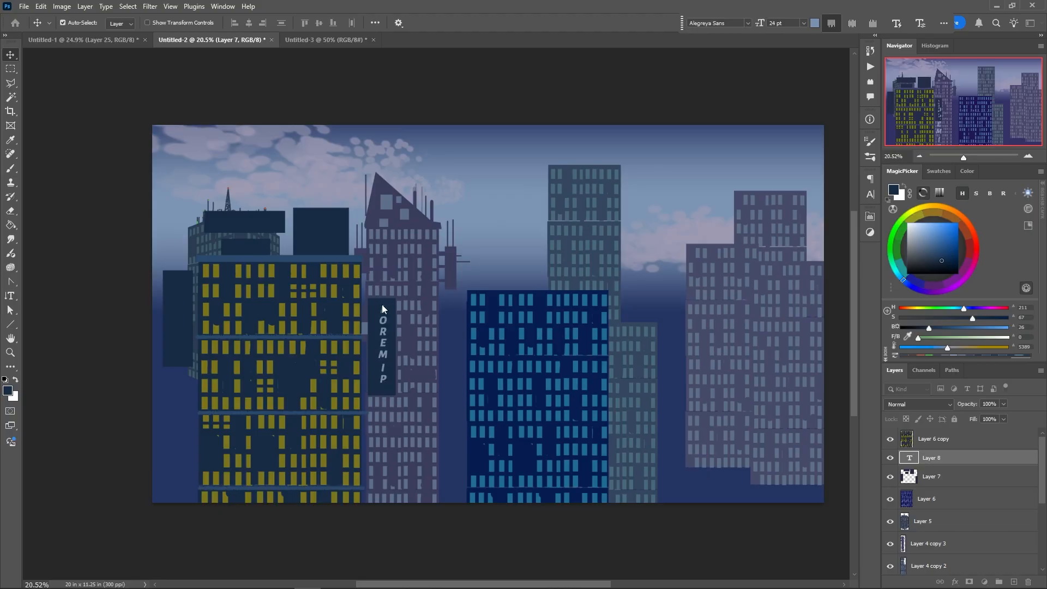
{"action": "double_click", "coordinate": [908, 459]}
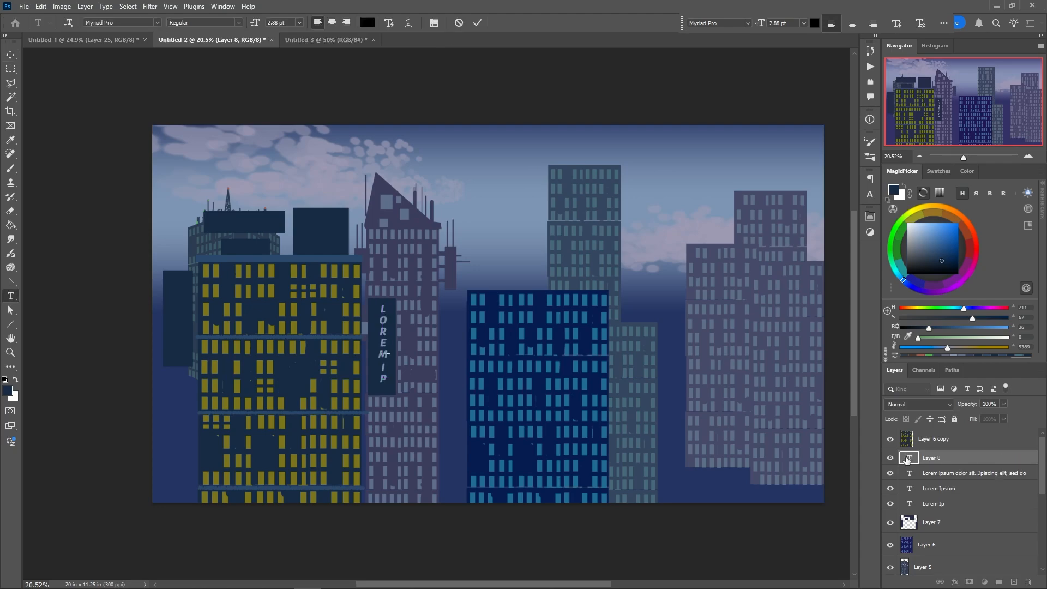
{"action": "double_click", "coordinate": [906, 459]}
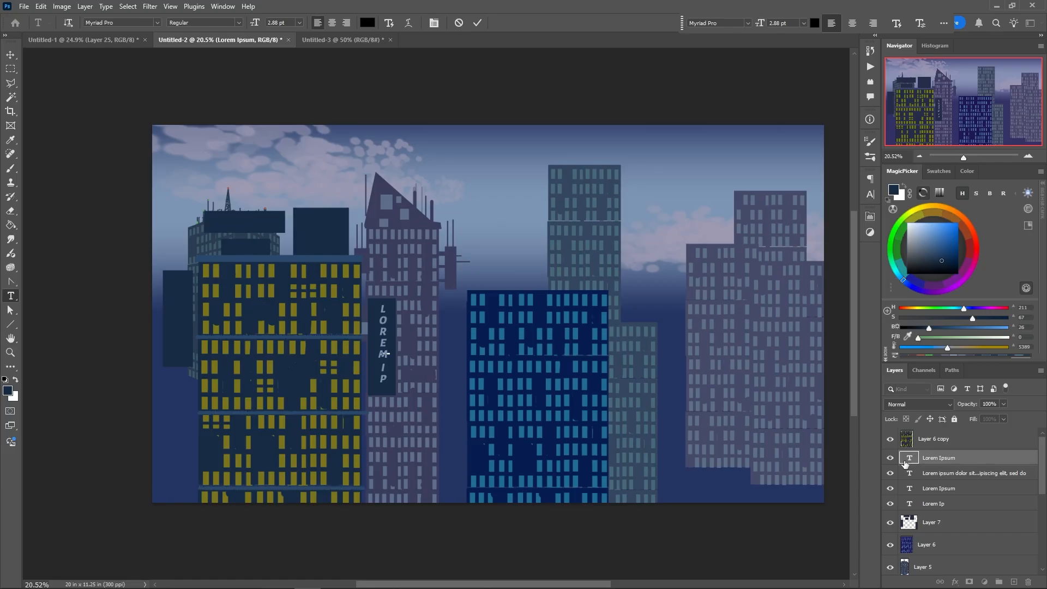
{"action": "left_click", "coordinate": [909, 461]}
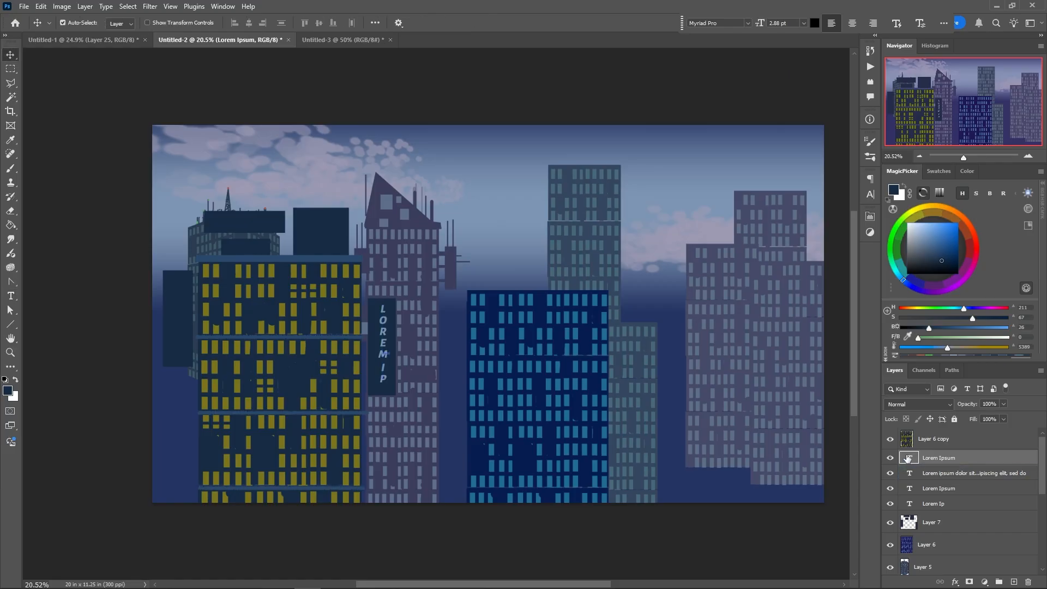
{"action": "key", "text": "Delete"}
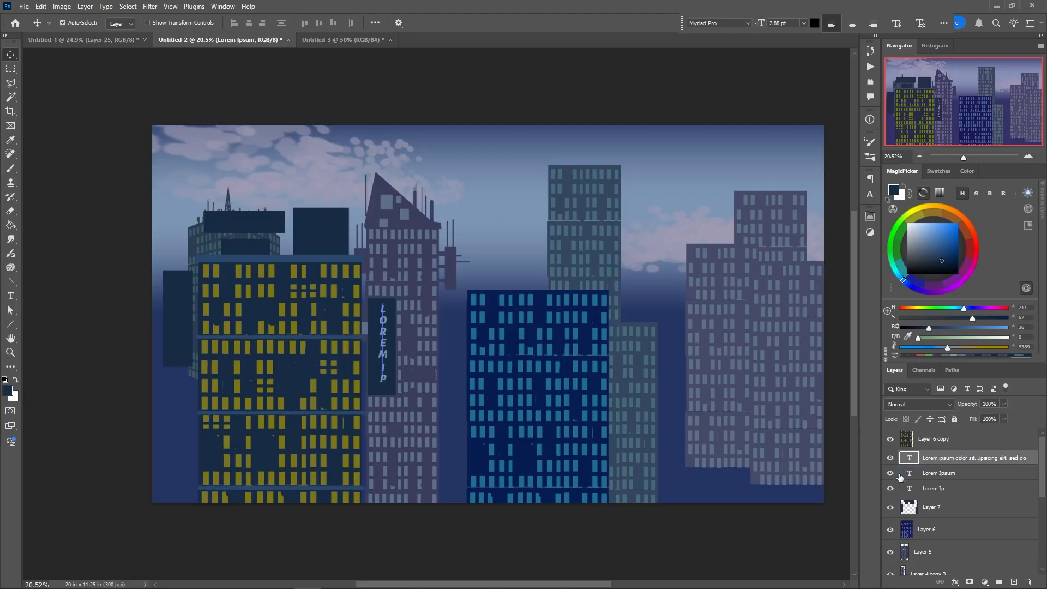
{"action": "key", "text": "Delete"}
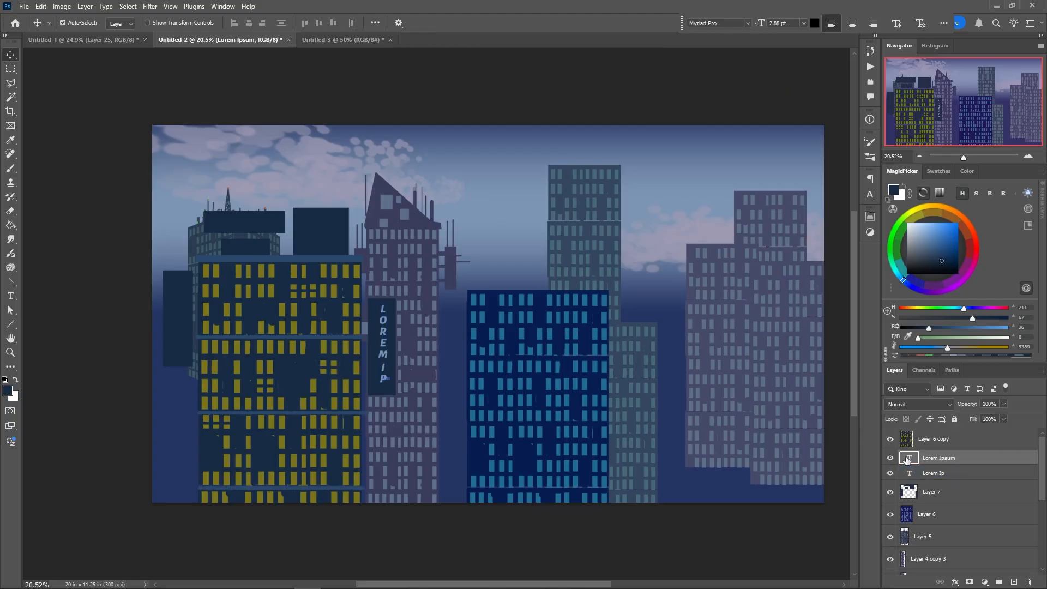
{"action": "key", "text": "Delete"}
Set the sign text's font to Kozuka Gothic Pr6N with the B weight
{"action": "double_click", "coordinate": [907, 460]}
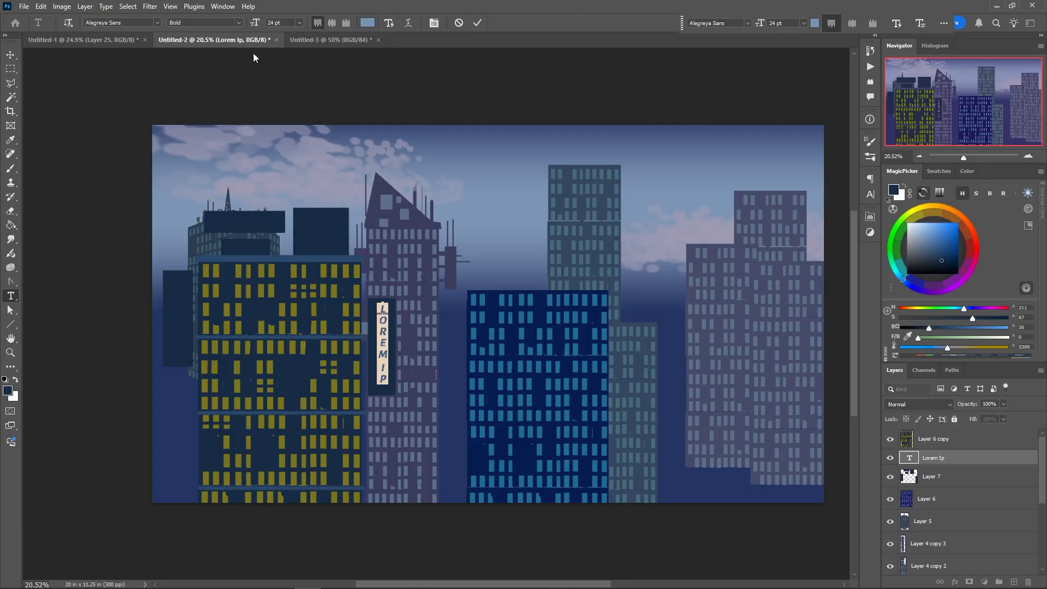
{"action": "left_click", "coordinate": [151, 22]}
{"action": "scroll", "coordinate": [400, 86], "scroll_direction": "down", "scroll_amount": 10}
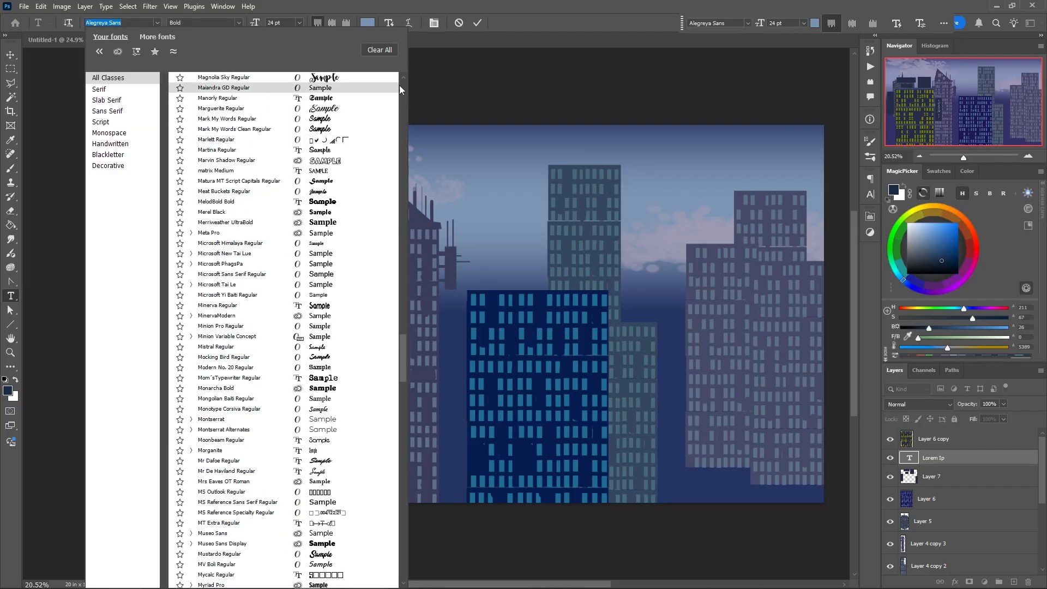
{"action": "scroll", "coordinate": [404, 87], "scroll_direction": "up", "scroll_amount": 10}
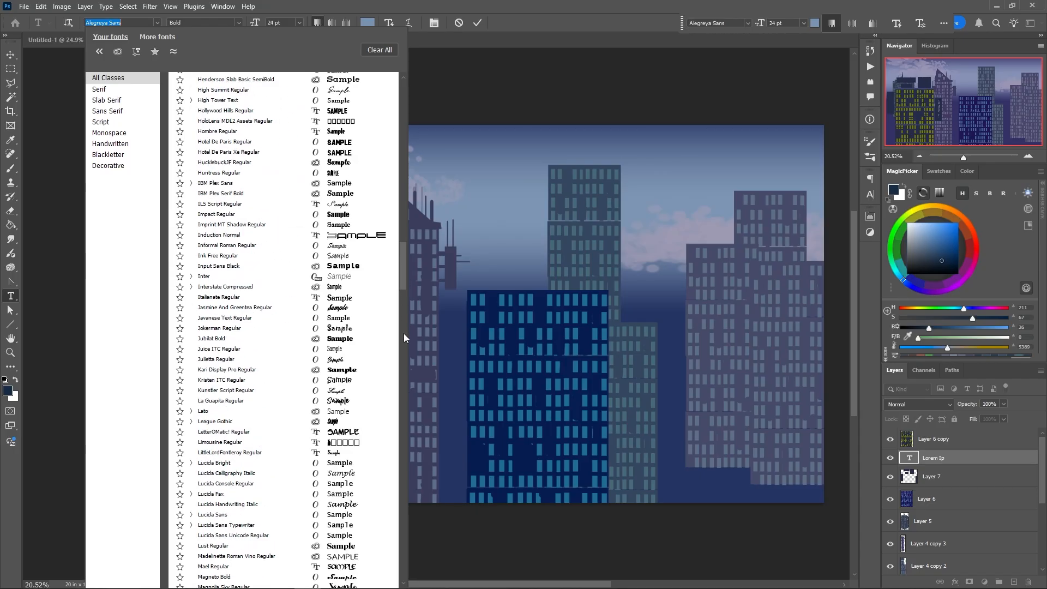
{"action": "left_click_drag", "start_coordinate": [404, 333], "coordinate": [397, 538]}
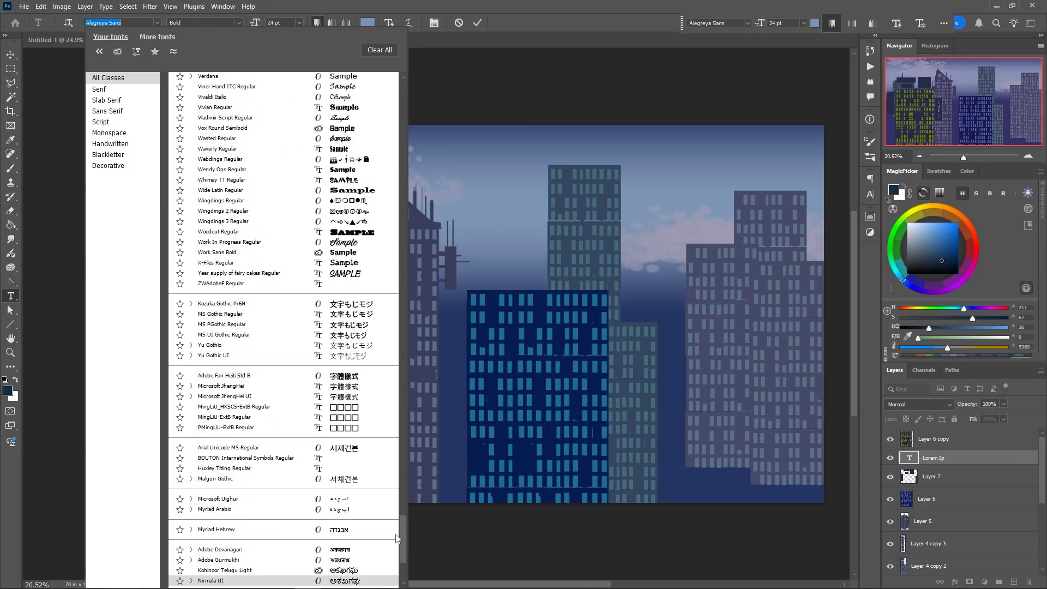
{"action": "left_click", "coordinate": [229, 303]}
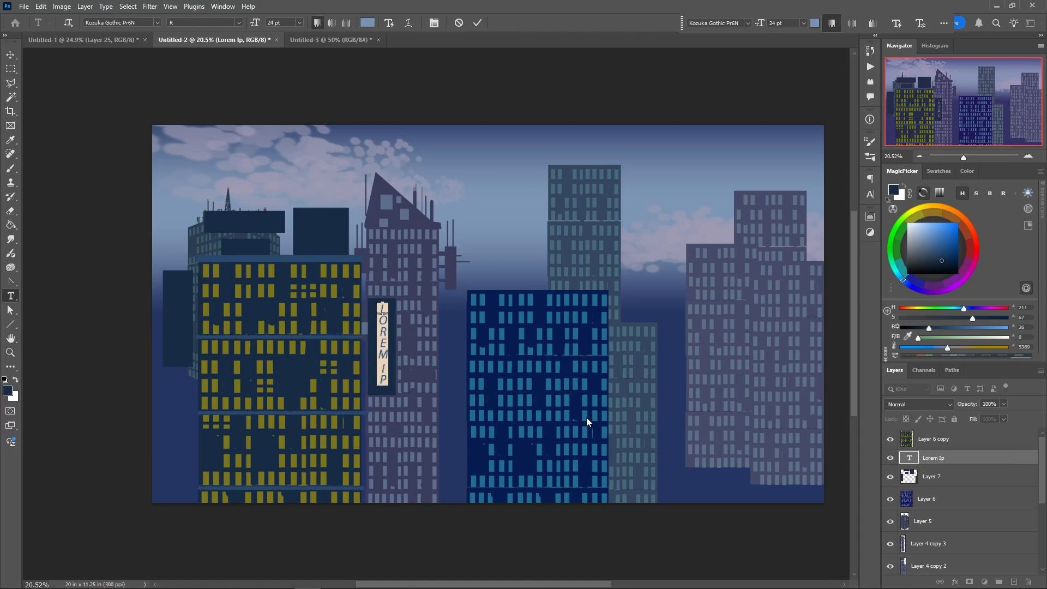
{"action": "double_click", "coordinate": [907, 459]}
{"action": "left_click", "coordinate": [239, 23]}
{"action": "left_click", "coordinate": [188, 42]}
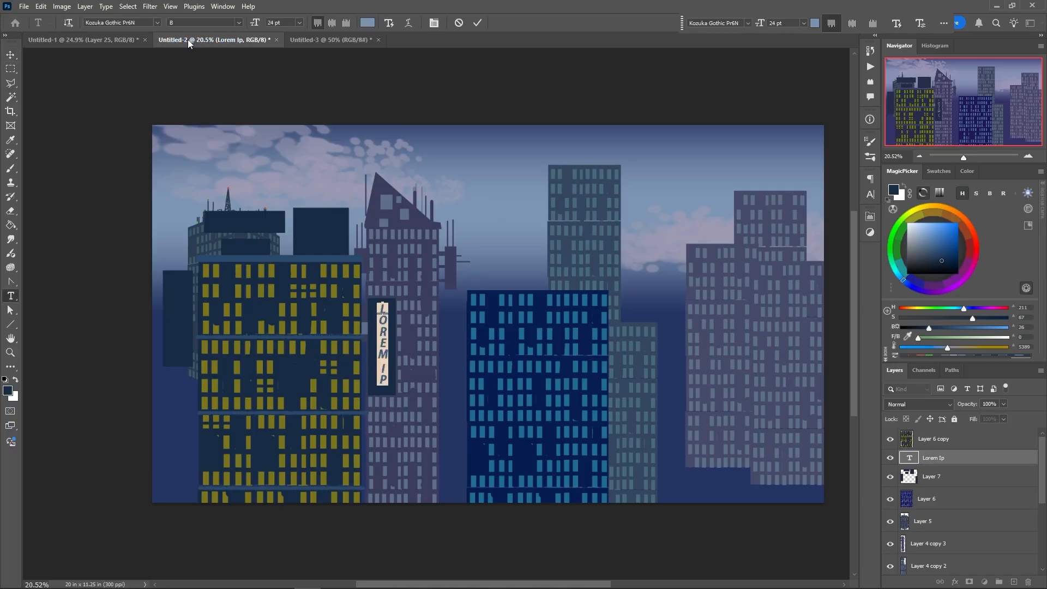
Switch the sign text's font to Adobe Fangsong Std and nudge the text slightly upwards on the panel
{"action": "left_click", "coordinate": [157, 22]}
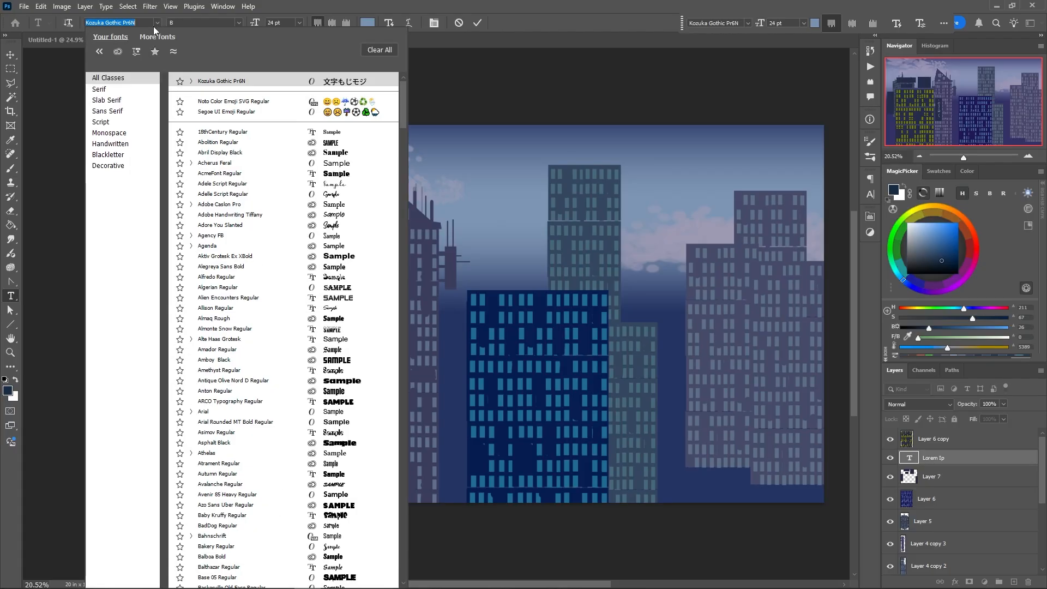
{"action": "left_click_drag", "start_coordinate": [401, 100], "coordinate": [400, 575]}
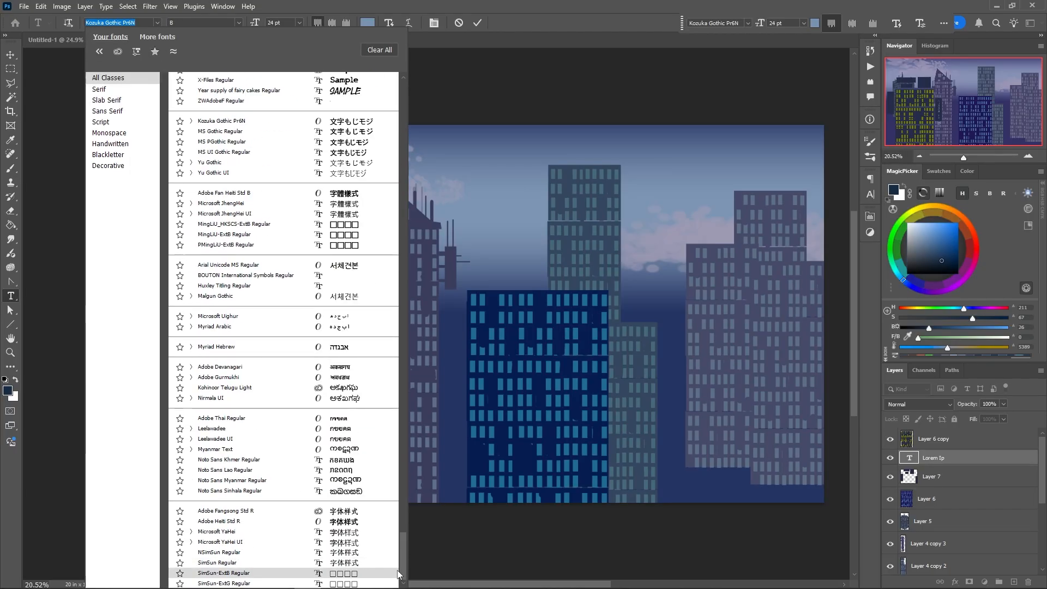
{"action": "left_click", "coordinate": [235, 513]}
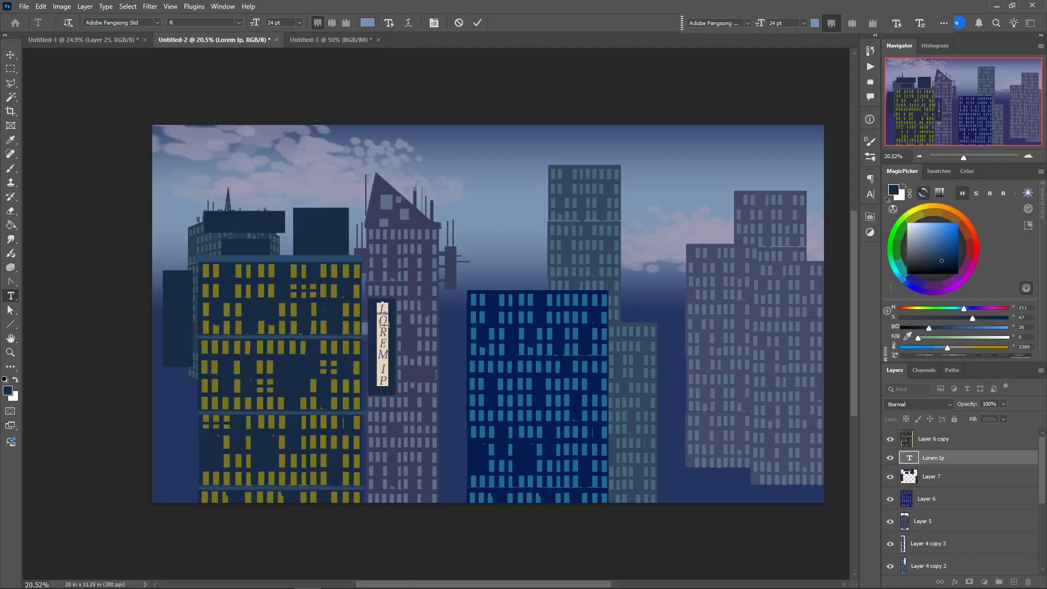
{"action": "left_click_drag", "start_coordinate": [383, 304], "coordinate": [381, 393]}
{"action": "left_click", "coordinate": [898, 457]}
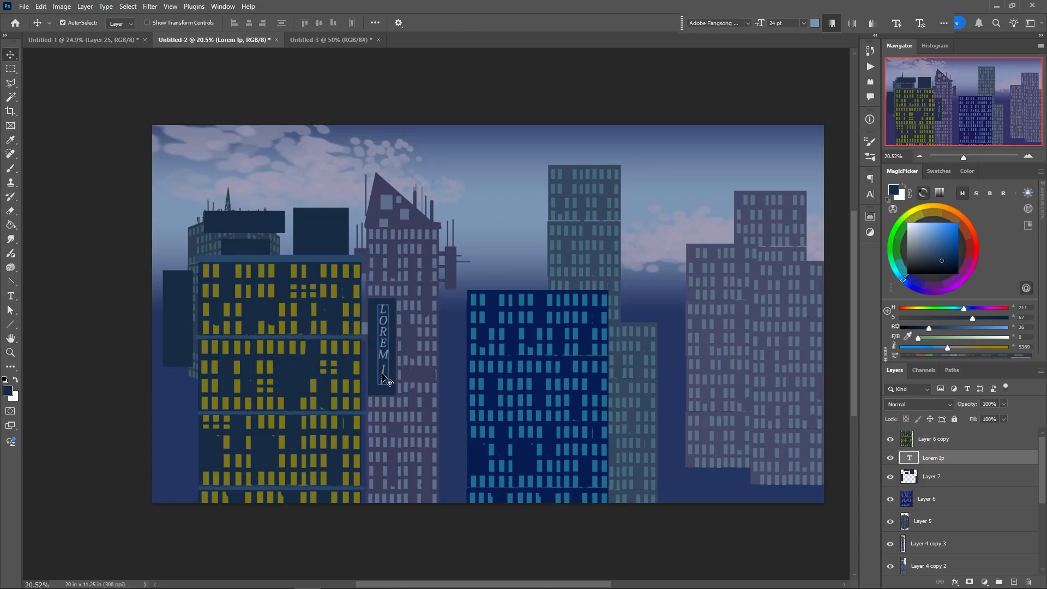
{"action": "left_click_drag", "start_coordinate": [380, 357], "coordinate": [381, 352]}
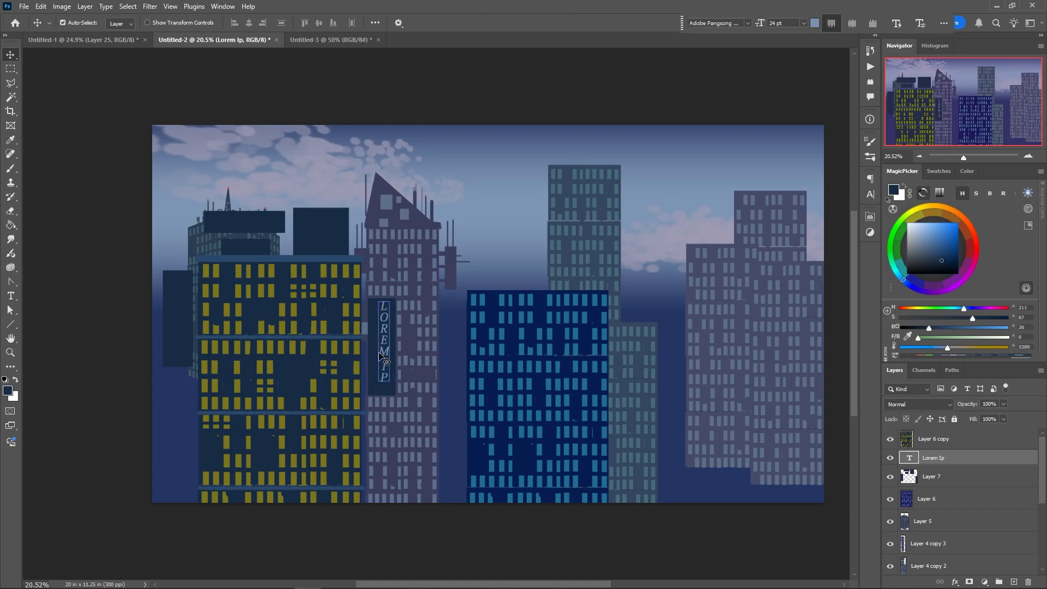
{"action": "left_click", "coordinate": [381, 346]}
Set the sign text's font to Abril Display and move the text down to centre it on the dark panel
{"action": "double_click", "coordinate": [385, 351]}
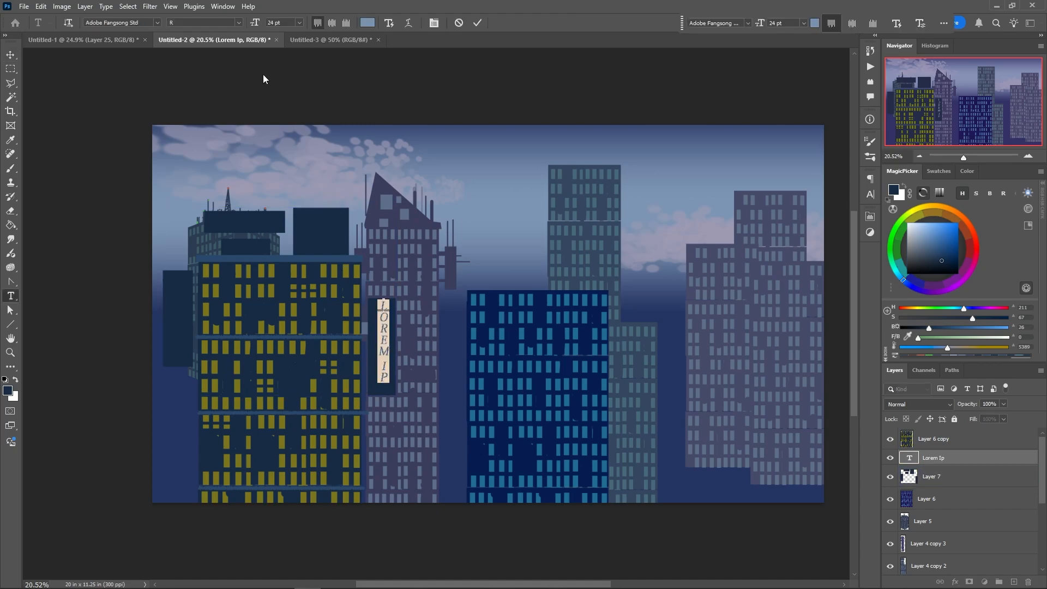
{"action": "left_click", "coordinate": [162, 20]}
{"action": "left_click", "coordinate": [207, 162]}
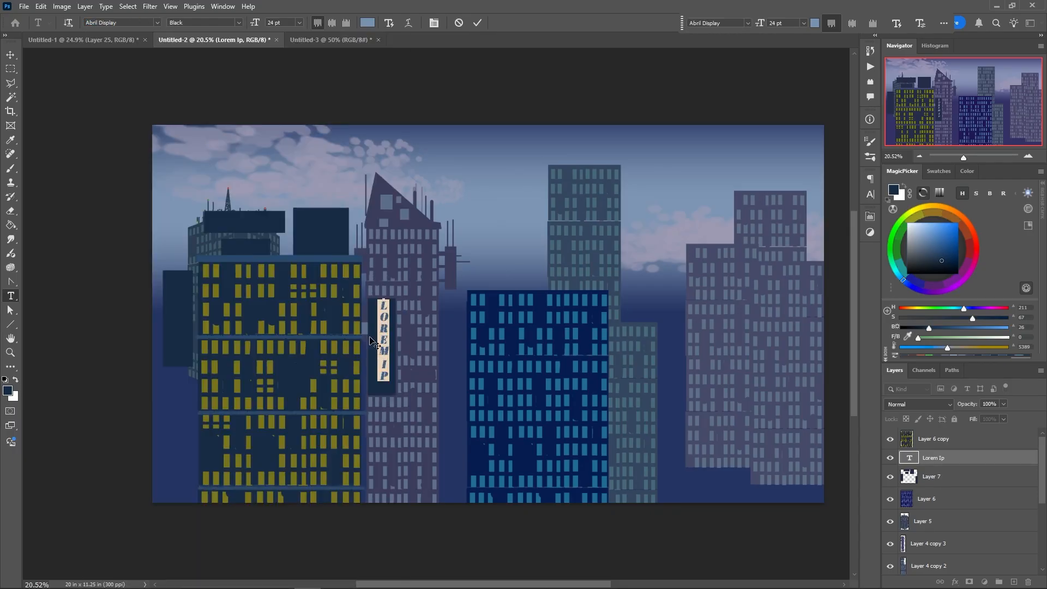
{"action": "left_click", "coordinate": [11, 56]}
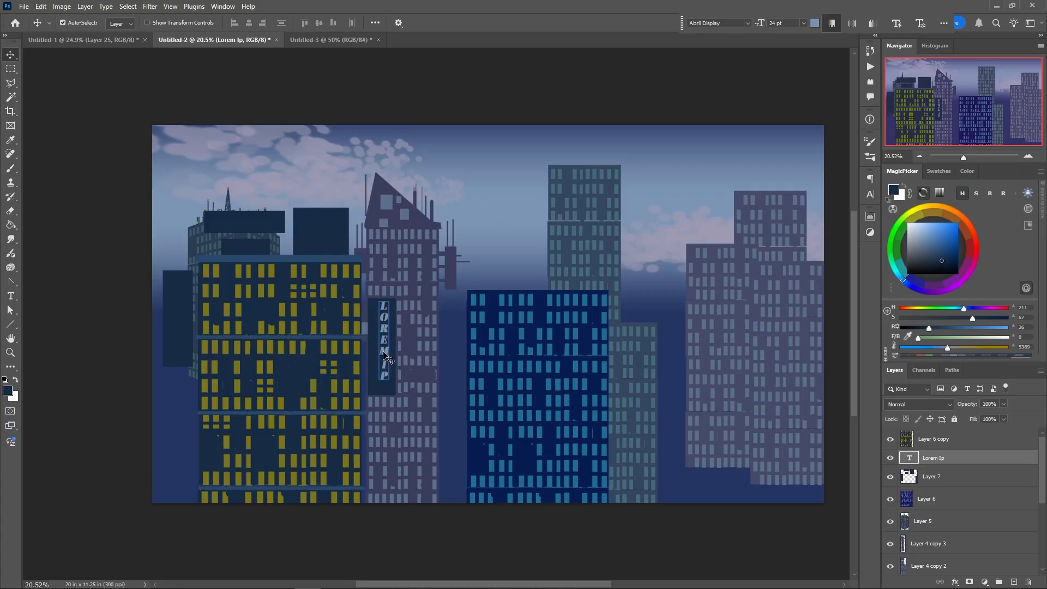
{"action": "left_click_drag", "start_coordinate": [381, 352], "coordinate": [379, 357]}
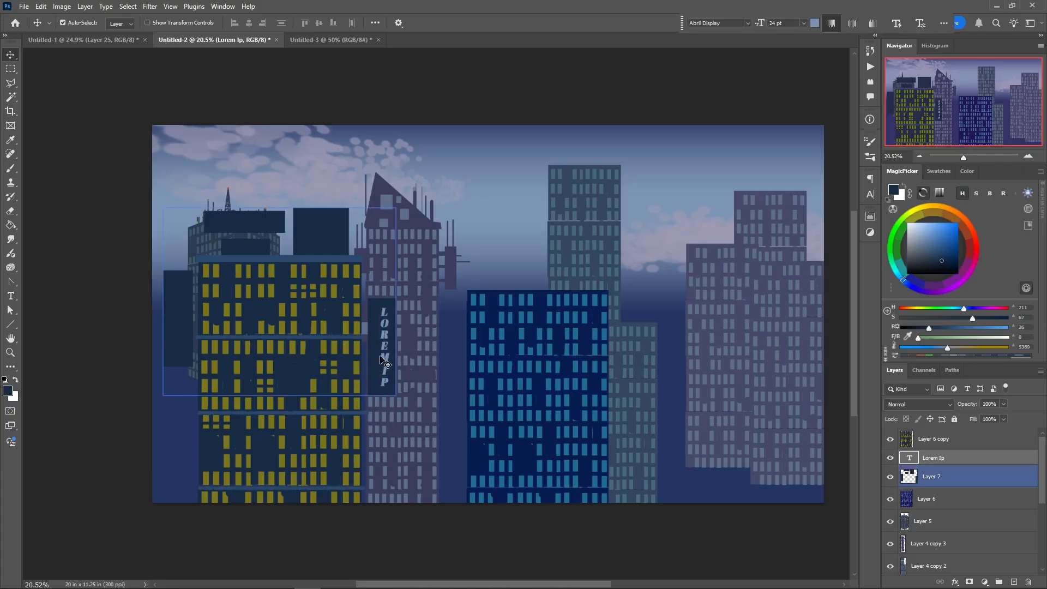
On Layer 7, brush small supports joining the LOREM IP sign panel to the building, and sample the roof ledge's lighter blue
{"action": "right_click", "coordinate": [376, 367]}
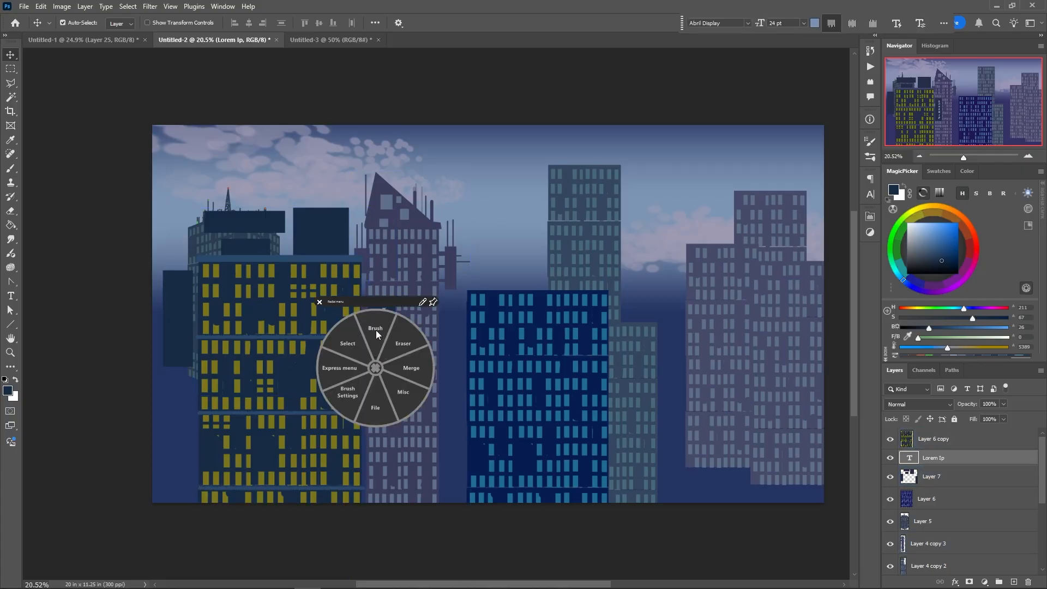
{"action": "left_click", "coordinate": [375, 331]}
{"action": "left_click", "coordinate": [909, 481]}
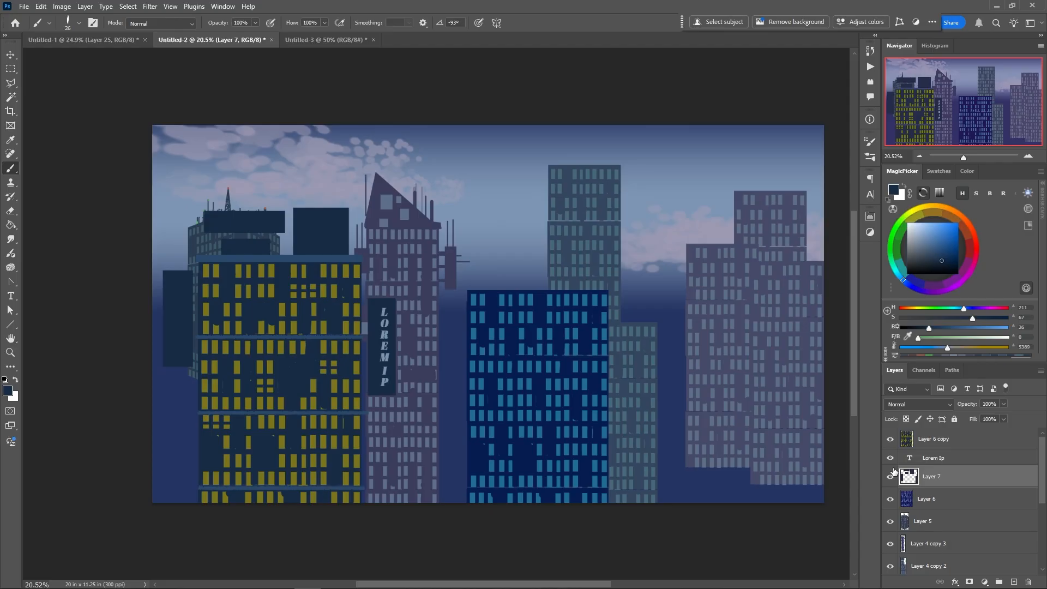
{"action": "left_click", "coordinate": [375, 311], "text": "alt"}
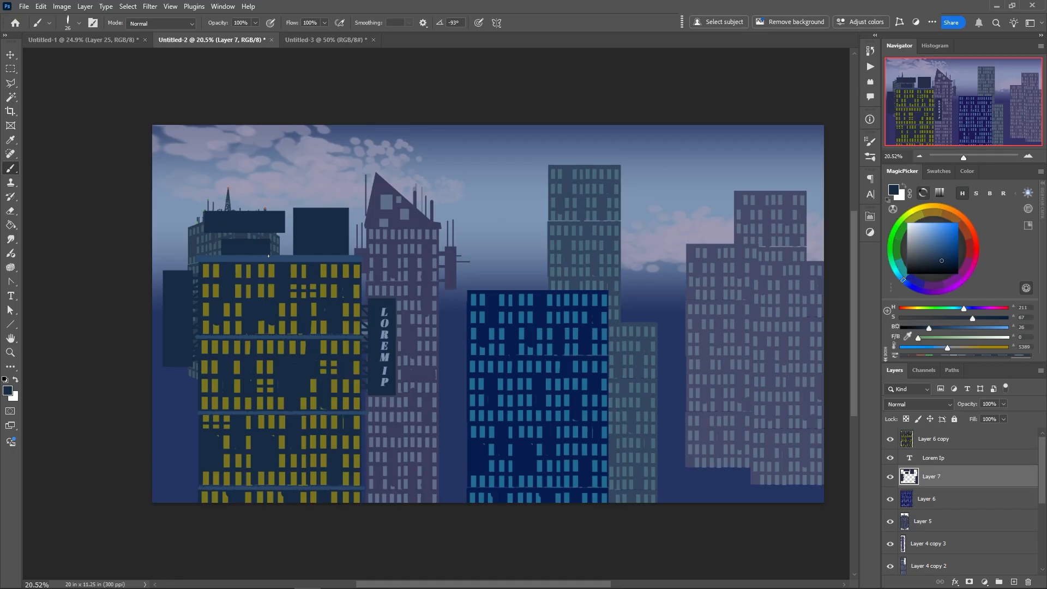
{"action": "left_click", "coordinate": [280, 252], "text": "alt"}
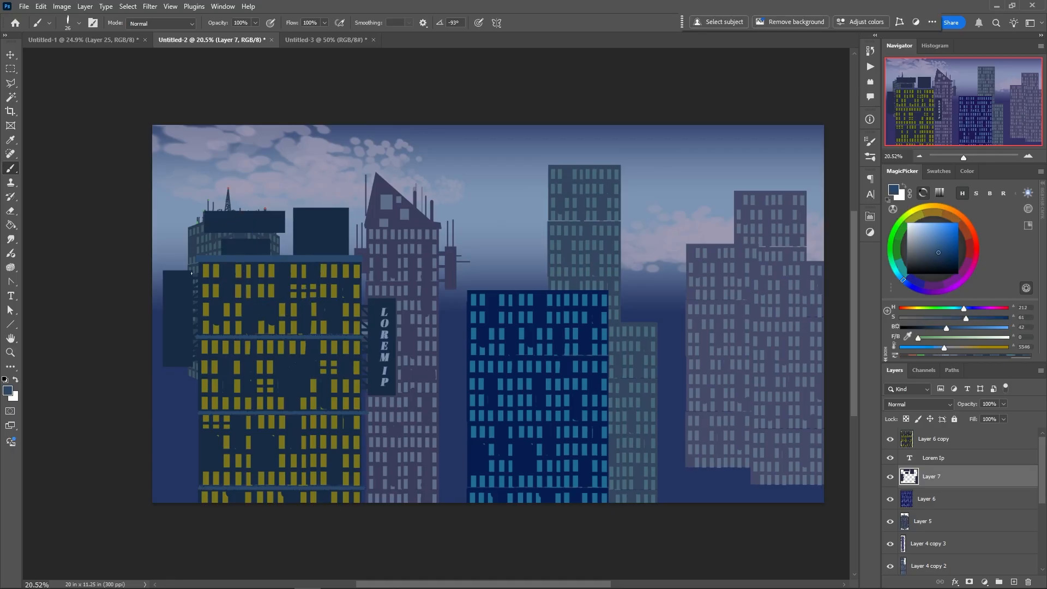
Select the blank panel on the yellow-windowed building's left side and recolour it teal with Hue/Saturation, using hue -27 and a lighter tone
{"action": "key", "text": "m"}
{"action": "left_click_drag", "start_coordinate": [164, 272], "coordinate": [191, 365]}
{"action": "right_click", "coordinate": [188, 343]}
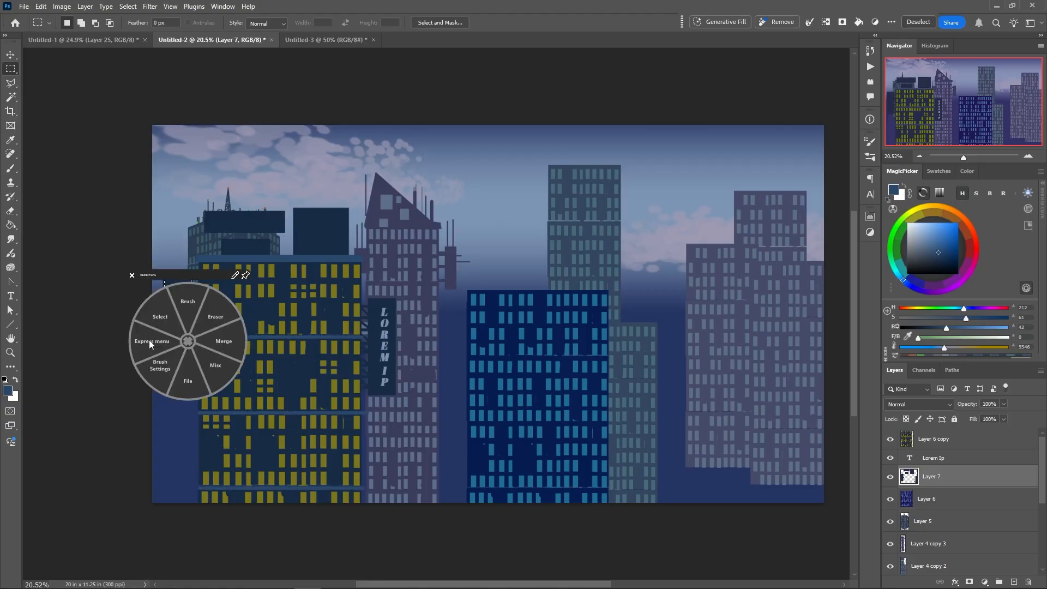
{"action": "left_click", "coordinate": [141, 343]}
{"action": "left_click", "coordinate": [121, 342]}
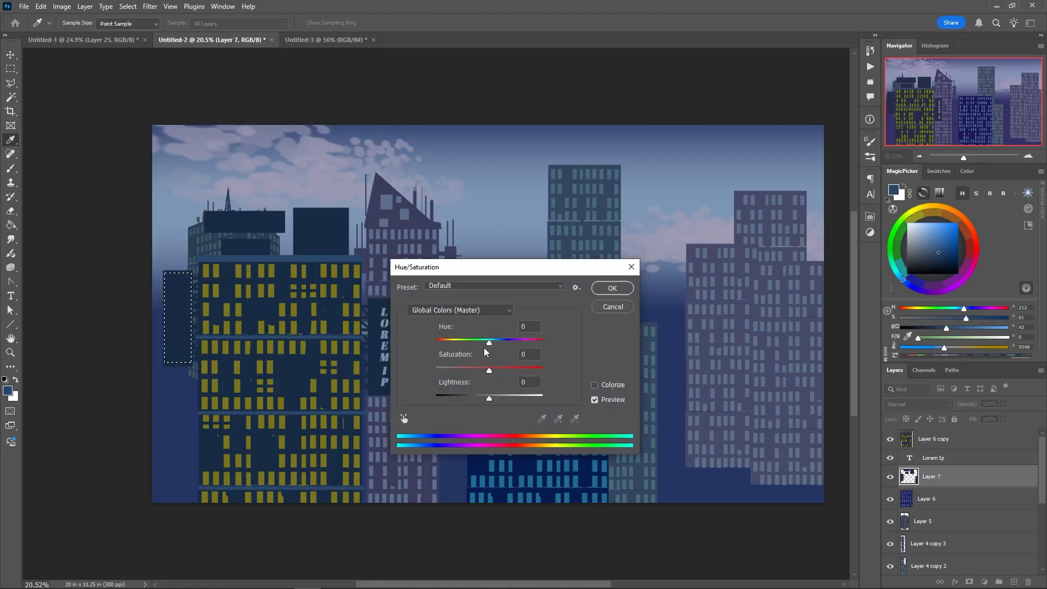
{"action": "left_click_drag", "start_coordinate": [488, 342], "coordinate": [475, 342]}
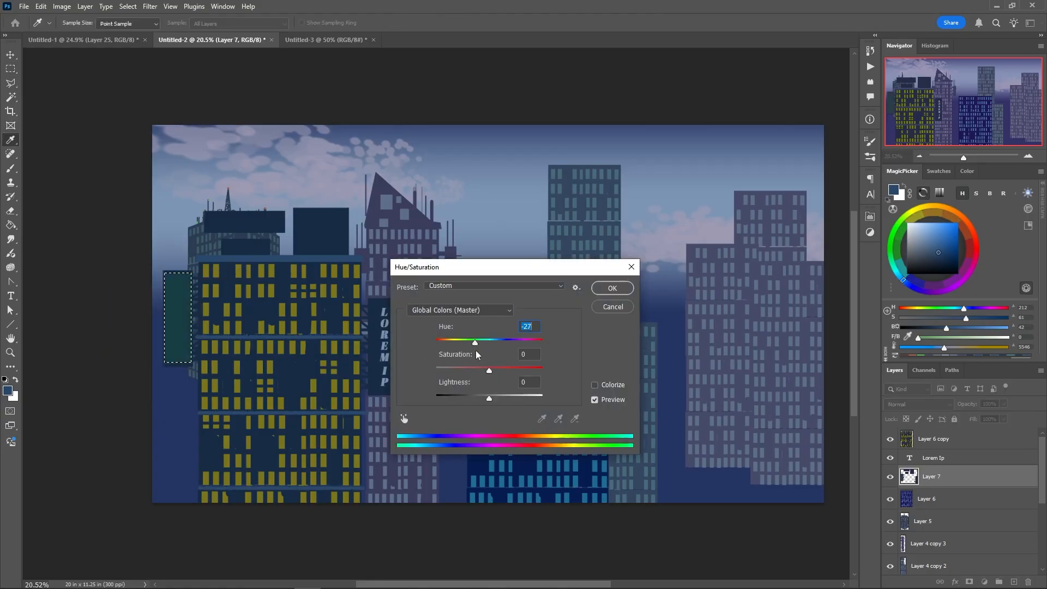
{"action": "left_click_drag", "start_coordinate": [489, 370], "coordinate": [494, 398]}
{"action": "left_click", "coordinate": [609, 289]}
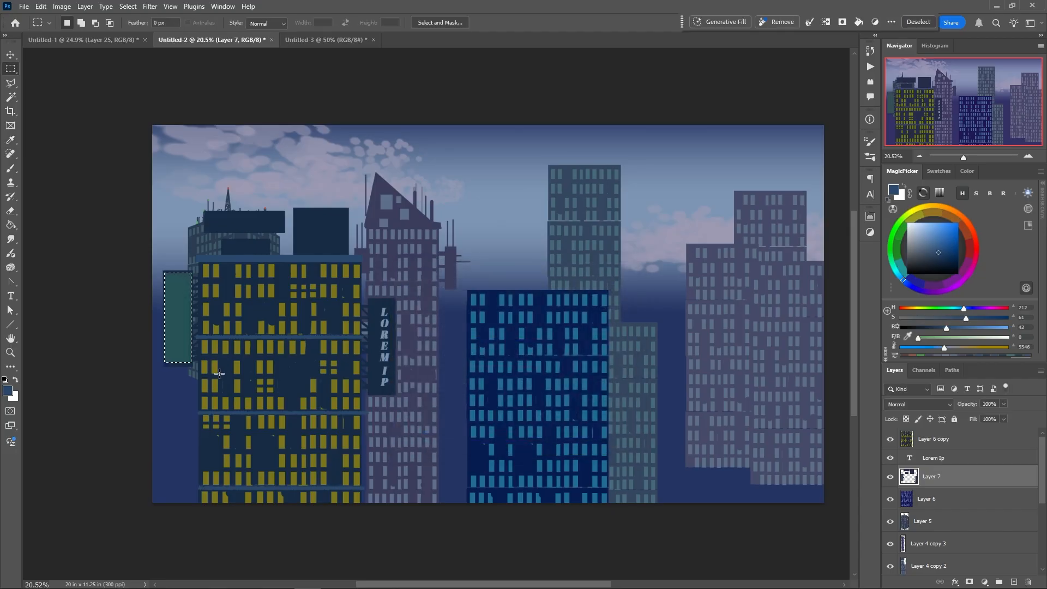
Clear the selection, then brush lighter blue lattice struts beneath the rooftop billboard and highlights along the top edges of both rooftop boxes
{"action": "right_click", "coordinate": [247, 269]}
{"action": "left_click", "coordinate": [247, 238]}
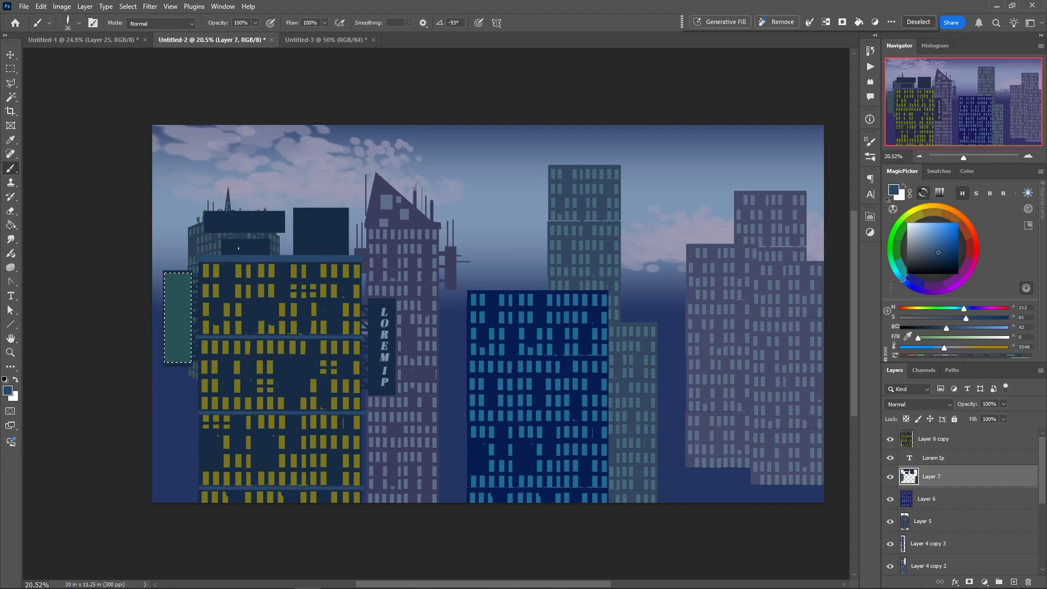
{"action": "right_click", "coordinate": [241, 263]}
{"action": "left_click", "coordinate": [208, 240]}
{"action": "left_click", "coordinate": [196, 215]}
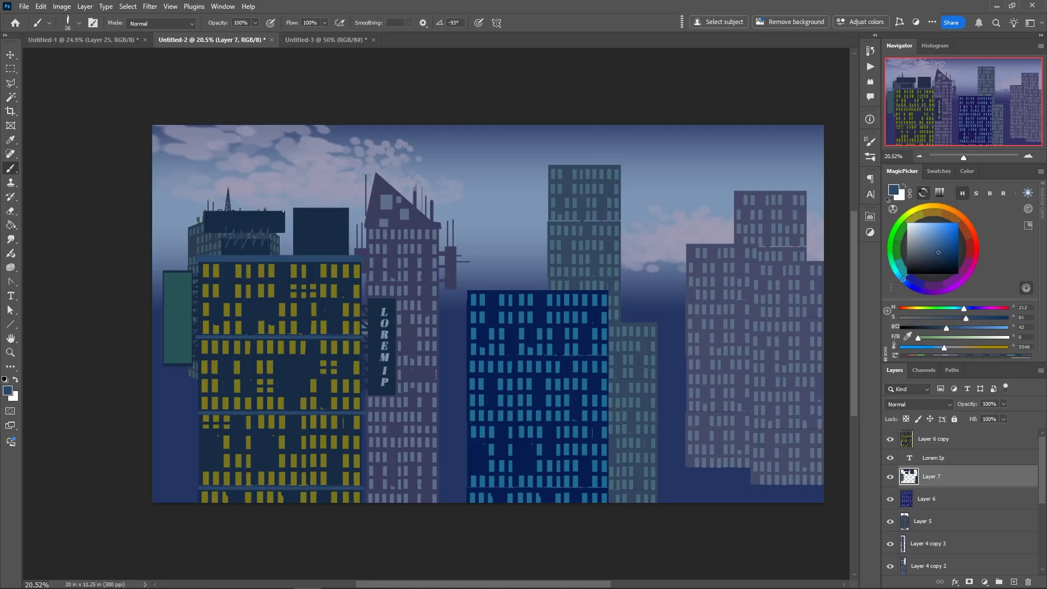
{"action": "left_click_drag", "start_coordinate": [283, 211], "coordinate": [198, 212]}
{"action": "left_click_drag", "start_coordinate": [294, 208], "coordinate": [335, 208]}
Add a new layer above Layer 6 copy and make a small square selection in the sky between the two tall towers
{"action": "left_click", "coordinate": [11, 69]}
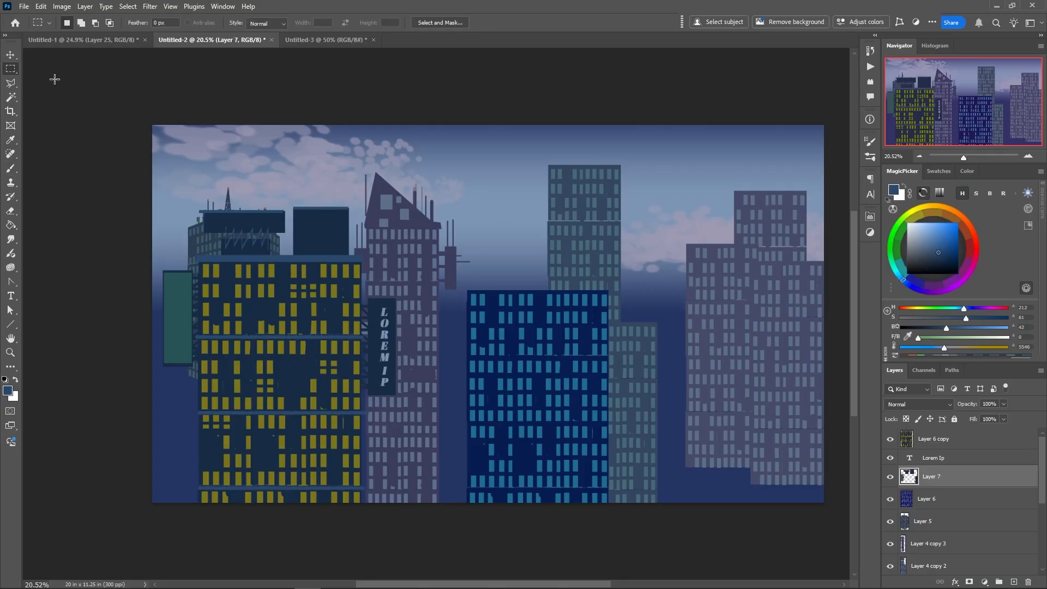
{"action": "left_click", "coordinate": [907, 440]}
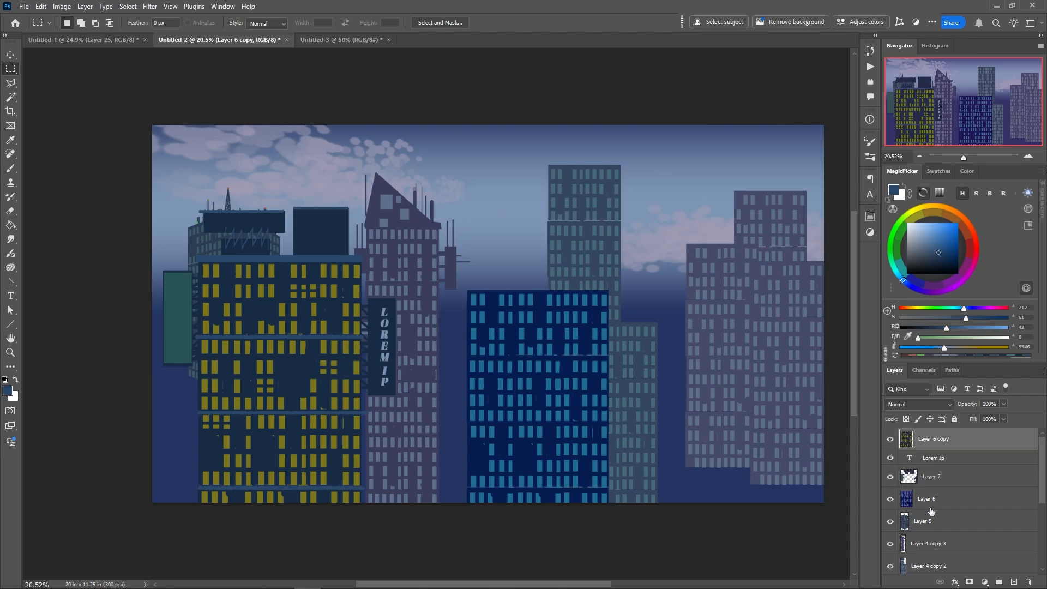
{"action": "left_click", "coordinate": [1014, 582]}
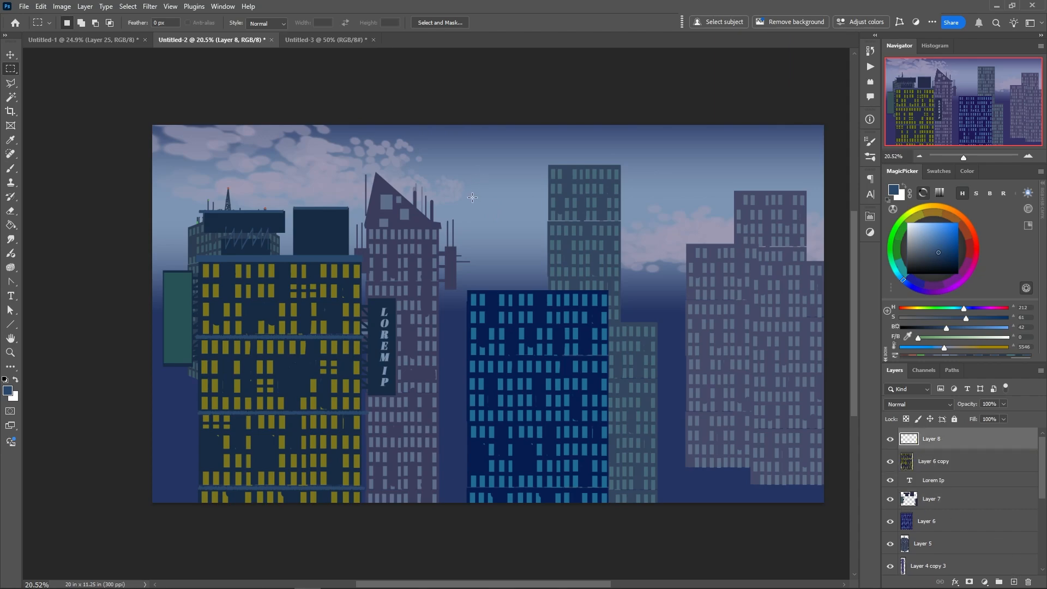
{"action": "left_click_drag", "start_coordinate": [469, 202], "coordinate": [498, 232]}
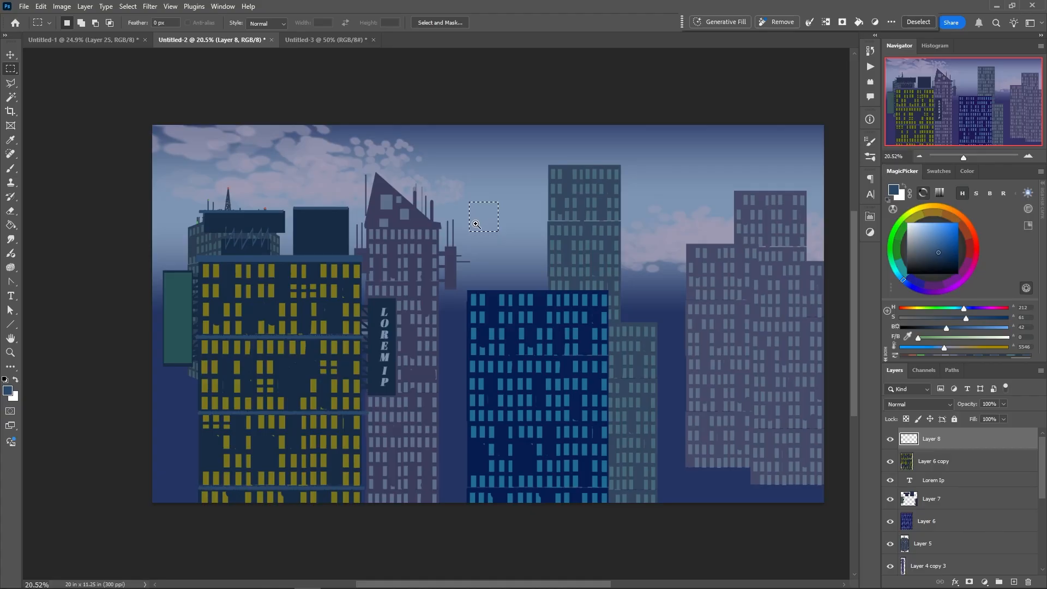
{"action": "mouse_move", "coordinate": [476, 224]}
{"action": "left_mouse_down"}
{"action": "mouse_move", "coordinate": [542, 243]}
{"action": "mouse_move", "coordinate": [507, 269]}
{"action": "mouse_move", "coordinate": [499, 384]}
{"action": "left_mouse_up"}
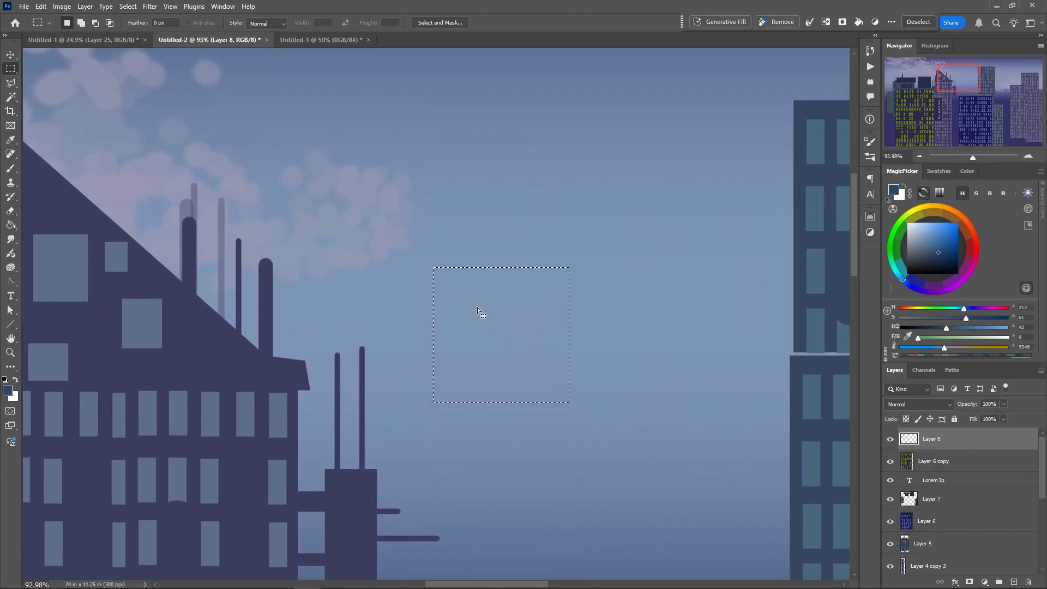
Paint the upper and lower bars of a girder frame inside the square selection with a 42 px vertical flattened brush
{"action": "right_click", "coordinate": [467, 306]}
{"action": "left_click", "coordinate": [466, 276]}
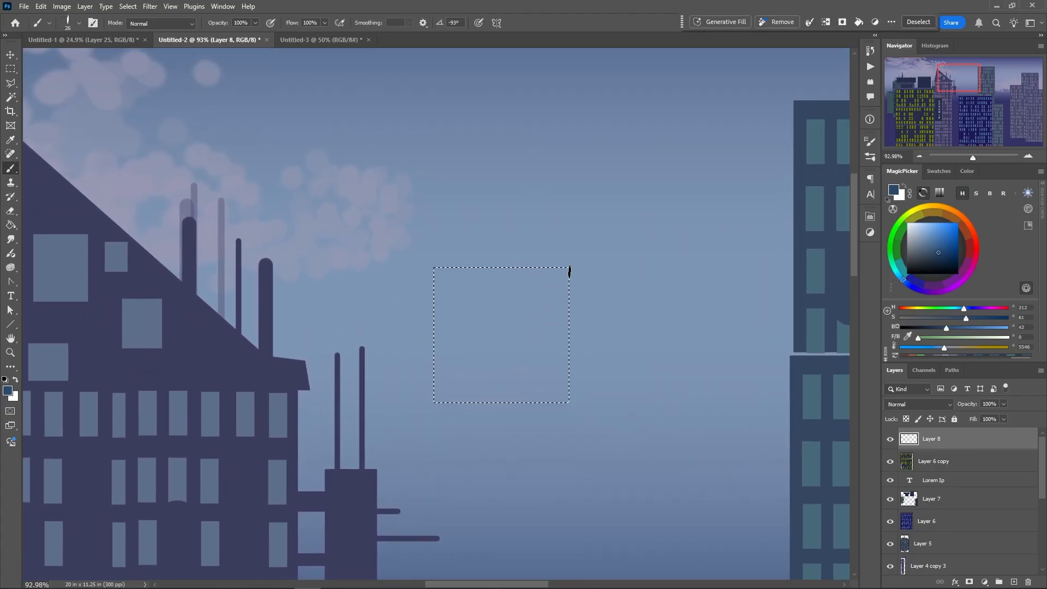
{"action": "right_click", "coordinate": [568, 273]}
{"action": "left_click_drag", "start_coordinate": [637, 286], "coordinate": [641, 286]}
{"action": "left_click", "coordinate": [570, 276]}
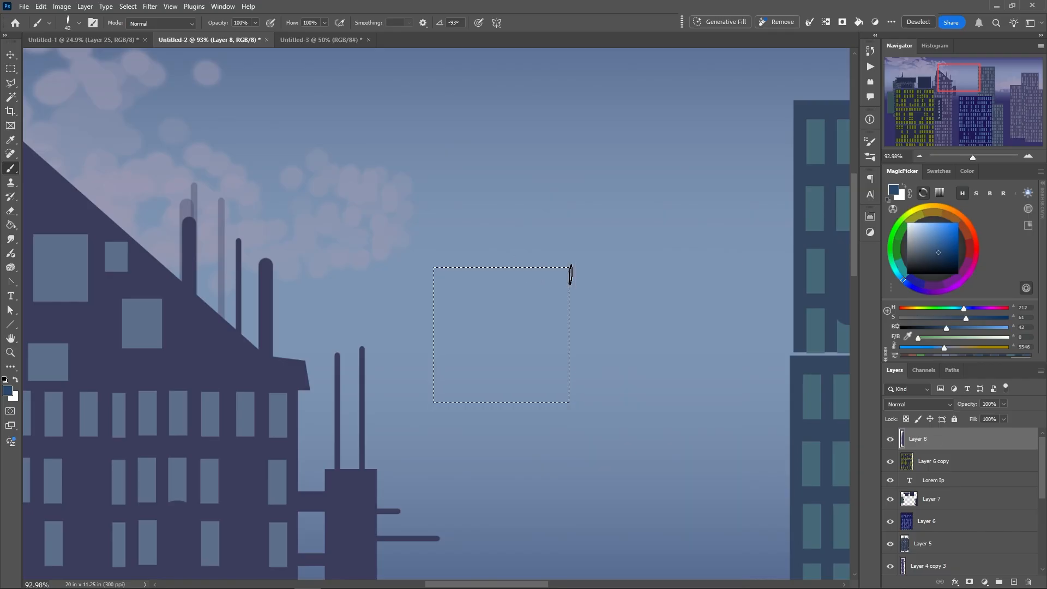
{"action": "left_click_drag", "start_coordinate": [569, 277], "coordinate": [397, 278]}
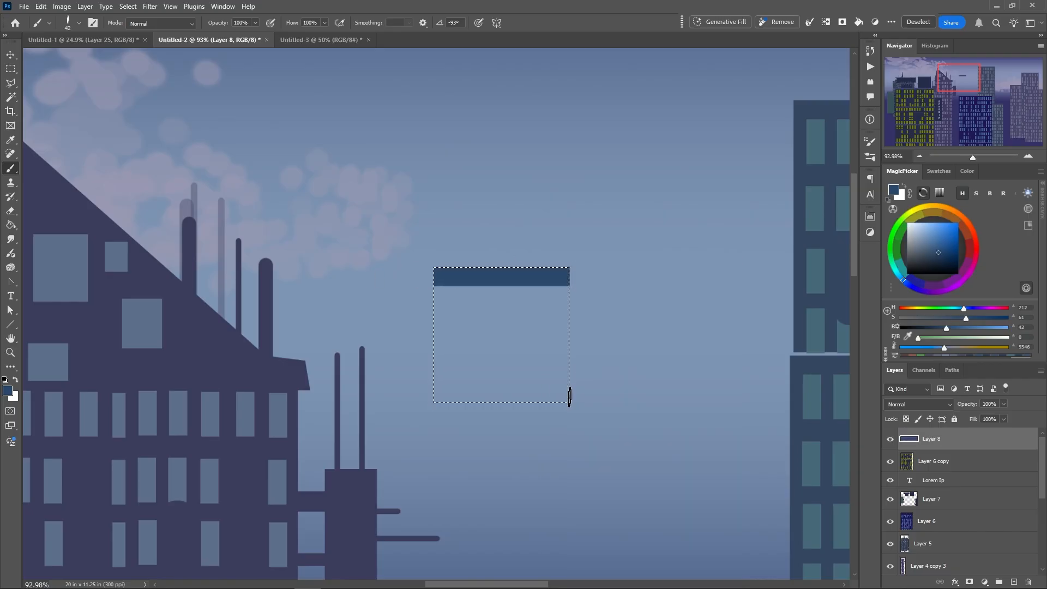
{"action": "left_click_drag", "start_coordinate": [568, 394], "coordinate": [386, 395]}
Turn the brush tip horizontal at 25 px and paint the frame's two vertical side bars
{"action": "right_click", "coordinate": [474, 330]}
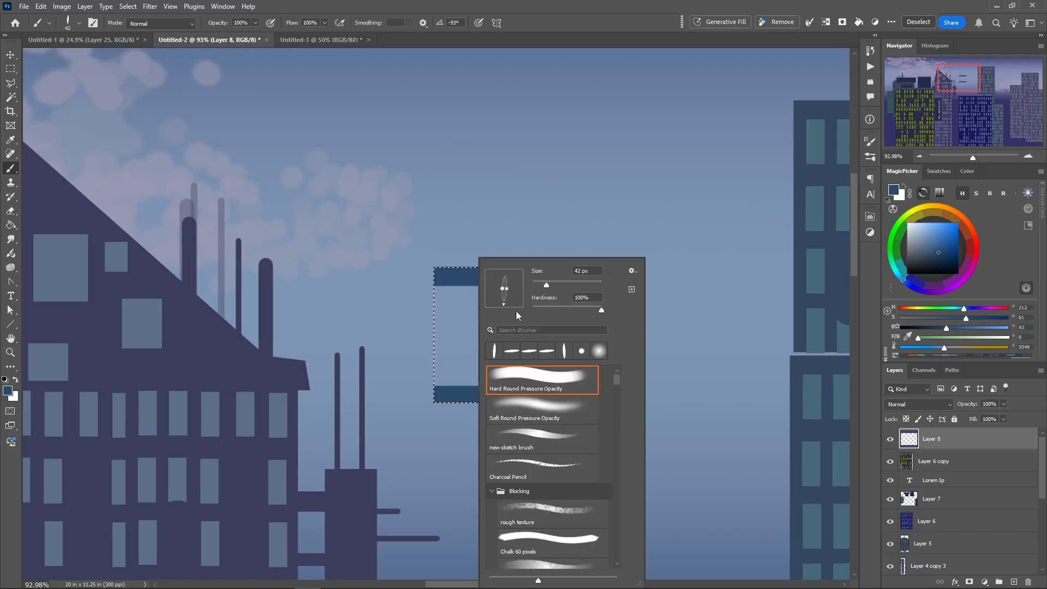
{"action": "left_click_drag", "start_coordinate": [540, 282], "coordinate": [530, 270]}
{"action": "left_click_drag", "start_coordinate": [504, 305], "coordinate": [520, 290]}
{"action": "left_click", "coordinate": [540, 283]}
{"action": "left_click_drag", "start_coordinate": [542, 283], "coordinate": [548, 283]}
{"action": "left_click", "coordinate": [542, 284]}
{"action": "left_click", "coordinate": [435, 283]}
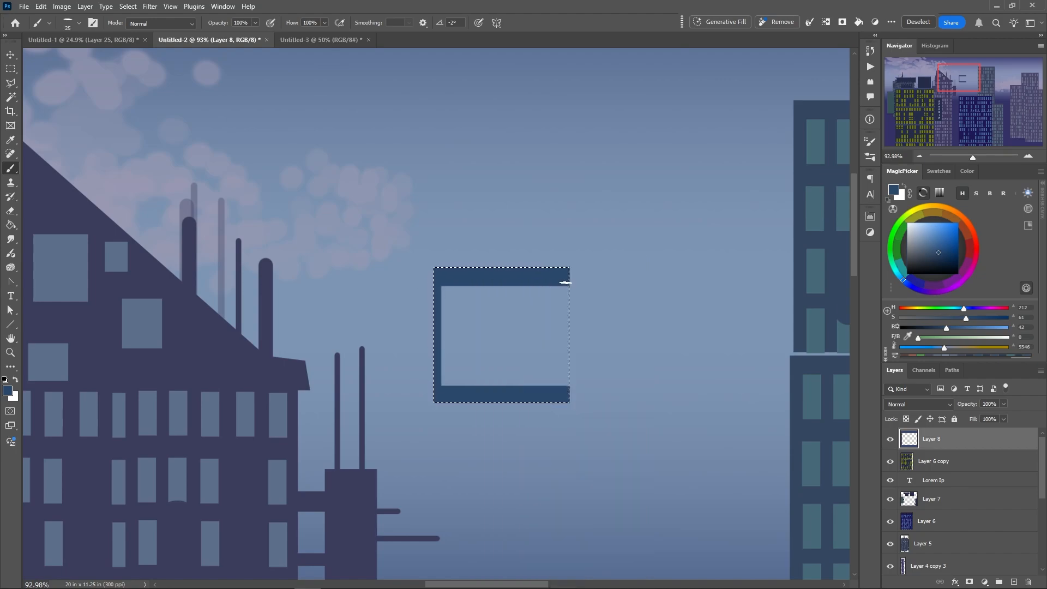
{"action": "left_click_drag", "start_coordinate": [565, 283], "coordinate": [568, 383]}
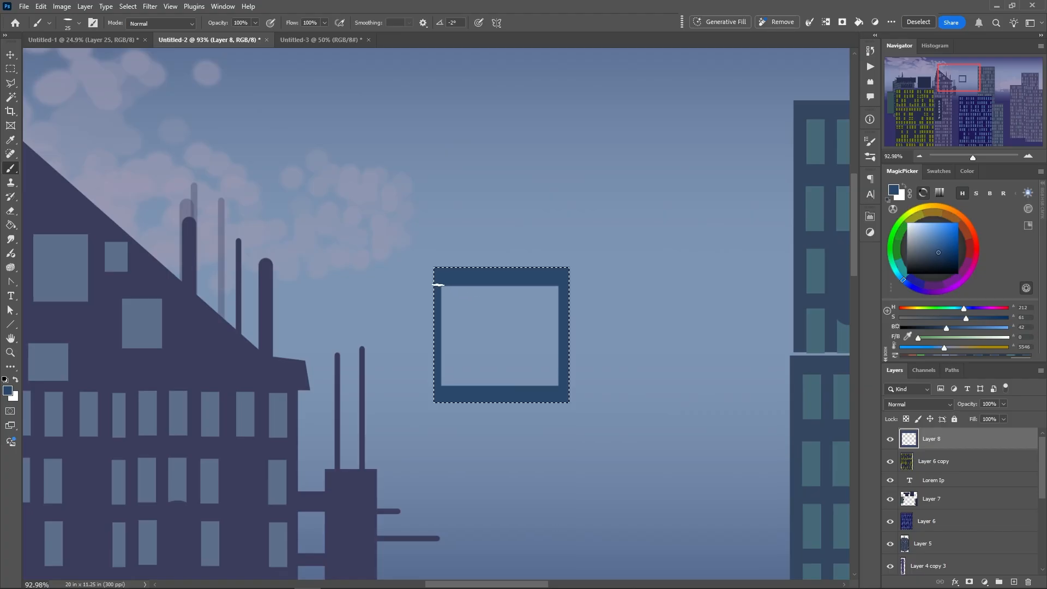
Paint two straight diagonal braces crossing from corner to corner inside the frame
{"action": "left_click", "coordinate": [438, 284]}
{"action": "left_click", "coordinate": [559, 385], "text": "shift"}
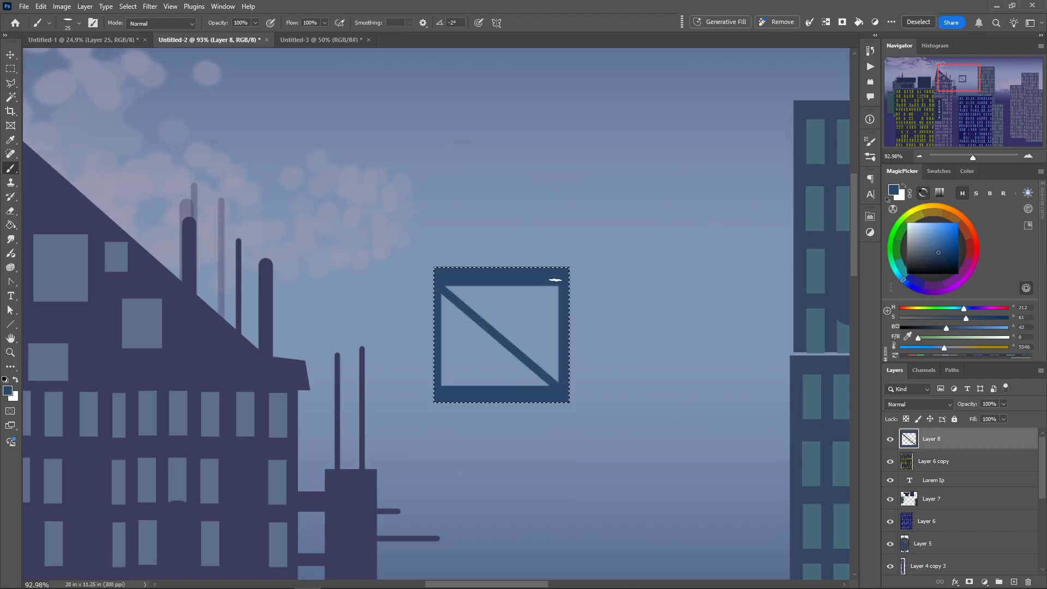
{"action": "left_click", "coordinate": [562, 283]}
{"action": "left_click", "coordinate": [438, 385], "text": "shift"}
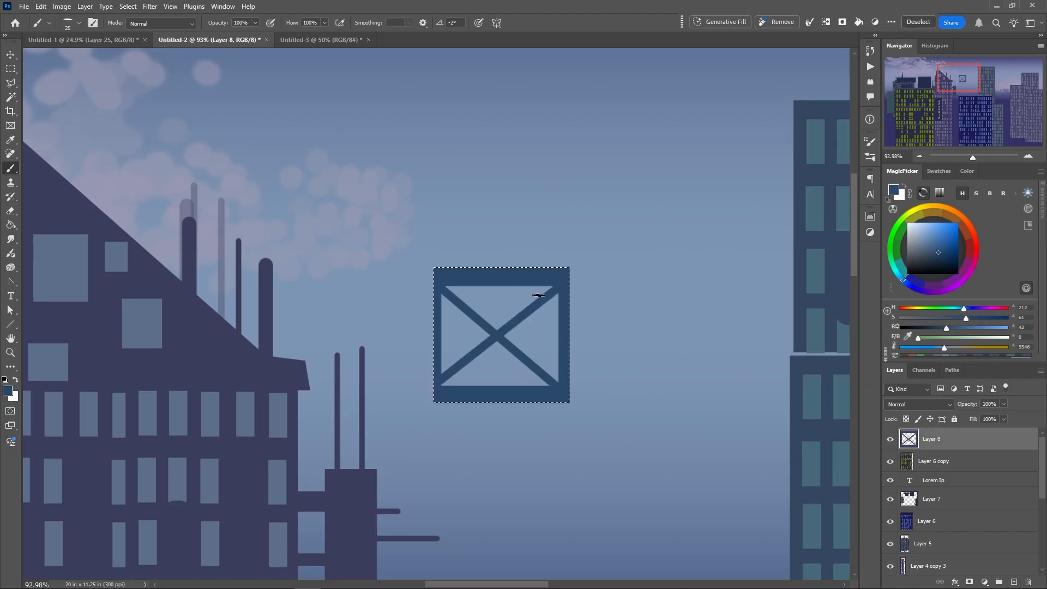
Pick a lighter blue, turn the brush tip vertical, and paint a thin highlight along the frame's top edge
{"action": "left_click", "coordinate": [928, 244]}
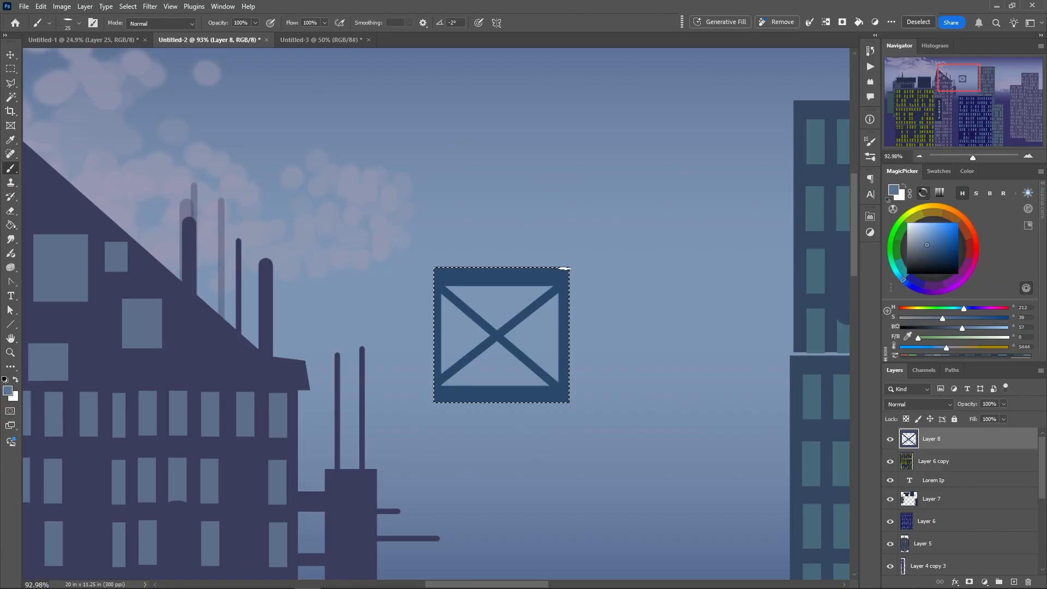
{"action": "right_click", "coordinate": [569, 270]}
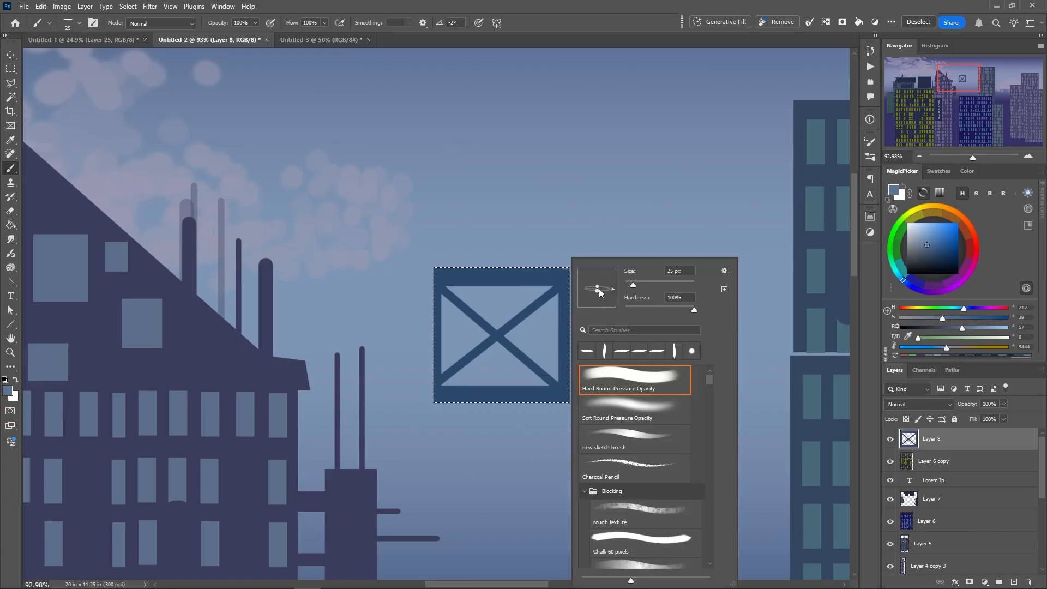
{"action": "left_click_drag", "start_coordinate": [599, 292], "coordinate": [597, 307]}
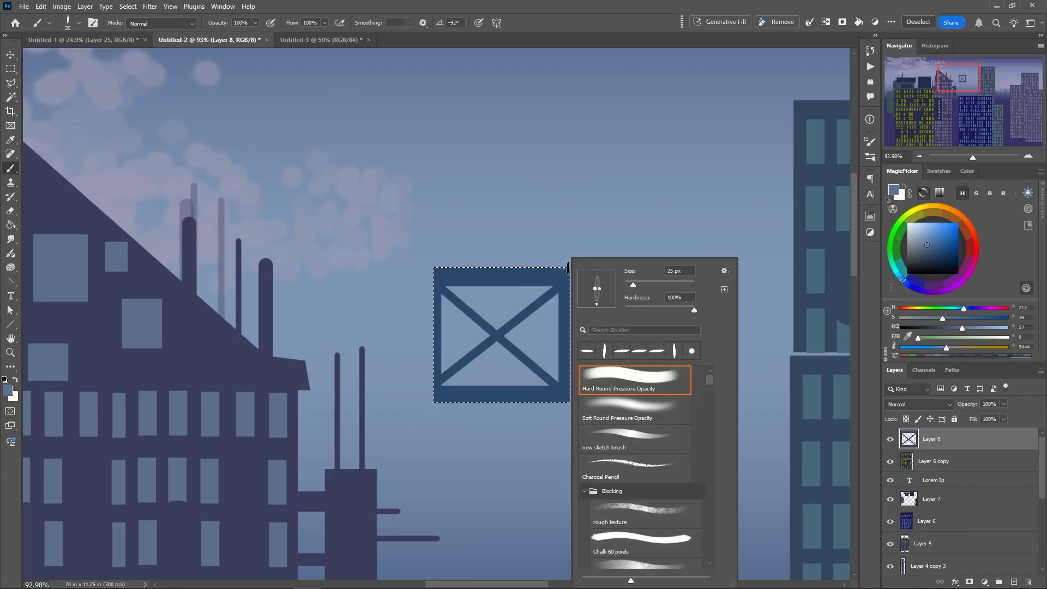
{"action": "left_click_drag", "start_coordinate": [568, 268], "coordinate": [391, 267]}
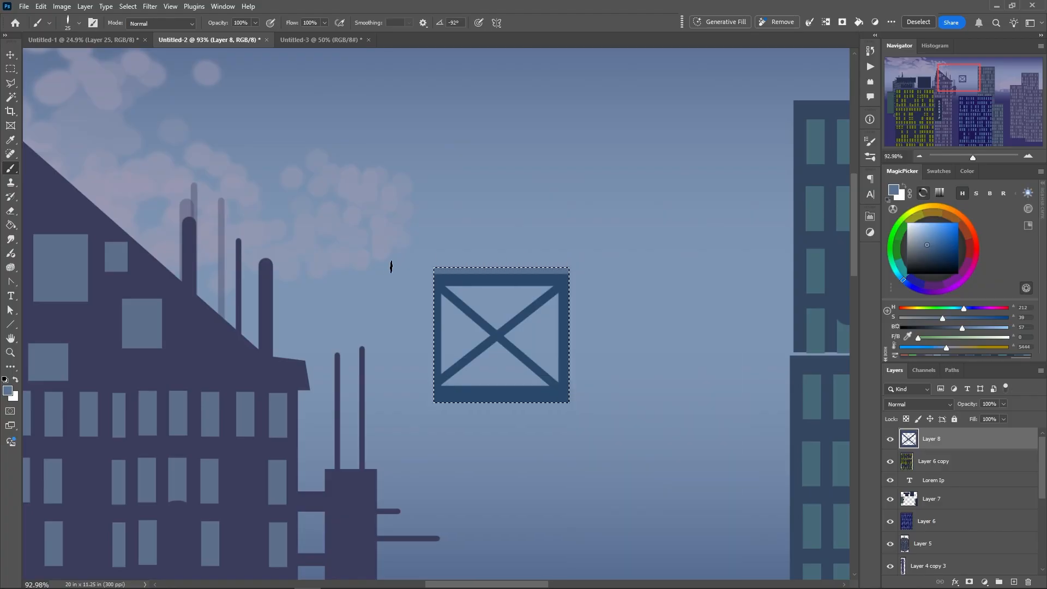
Make the brush a round 10 px tip and dot rivets at the brace crossing, the corners and along the frame's bars
{"action": "right_click", "coordinate": [535, 299]}
{"action": "left_click_drag", "start_coordinate": [608, 286], "coordinate": [605, 285]}
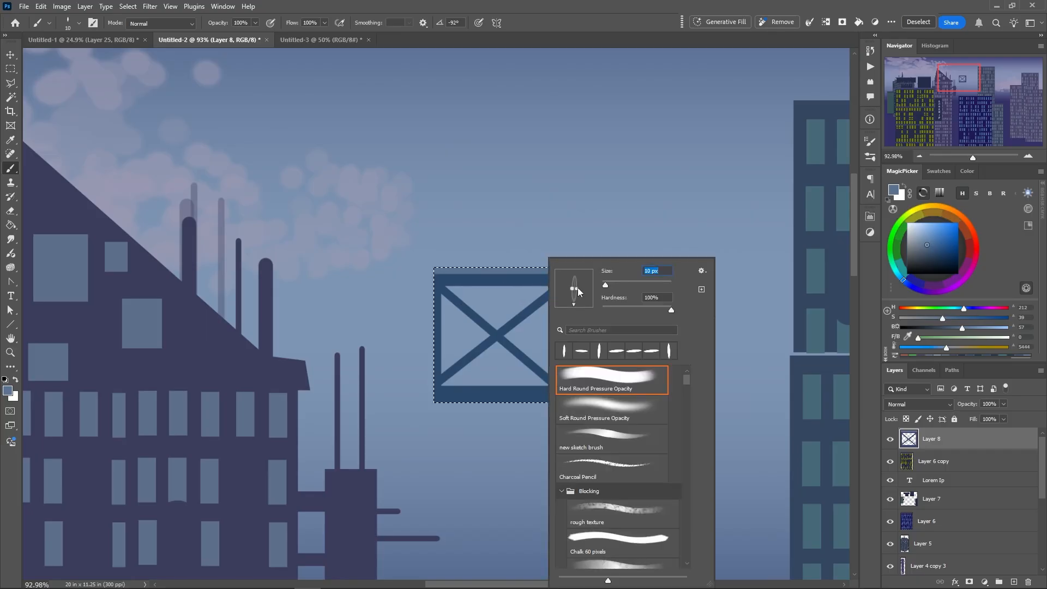
{"action": "left_click_drag", "start_coordinate": [579, 290], "coordinate": [596, 292]}
{"action": "left_click", "coordinate": [497, 336]}
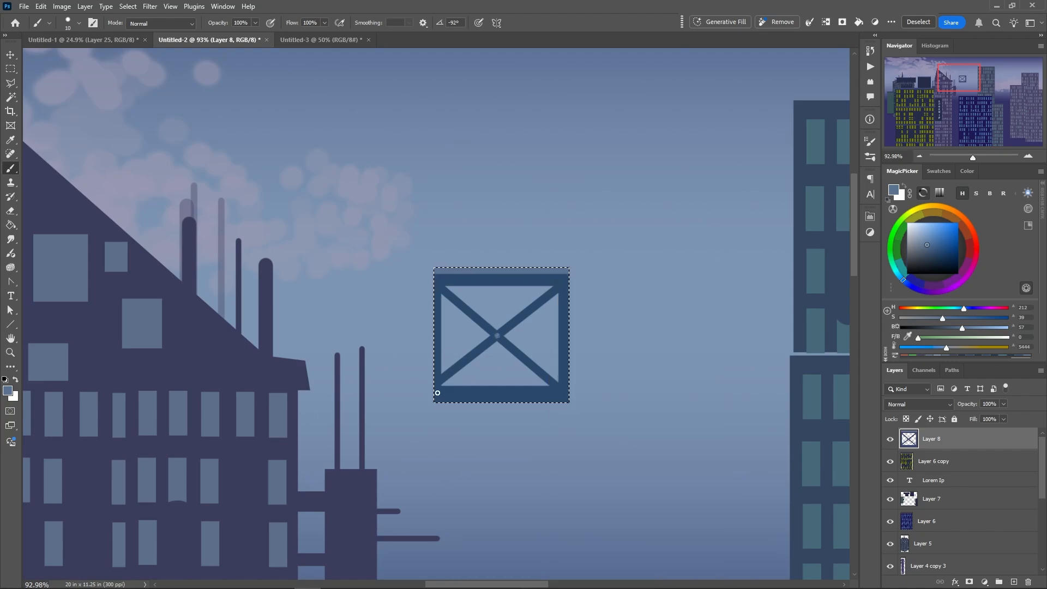
{"action": "left_click", "coordinate": [564, 391]}
{"action": "left_click", "coordinate": [563, 281]}
{"action": "left_click", "coordinate": [458, 280]}
{"action": "left_click", "coordinate": [490, 281]}
{"action": "left_click", "coordinate": [512, 280]}
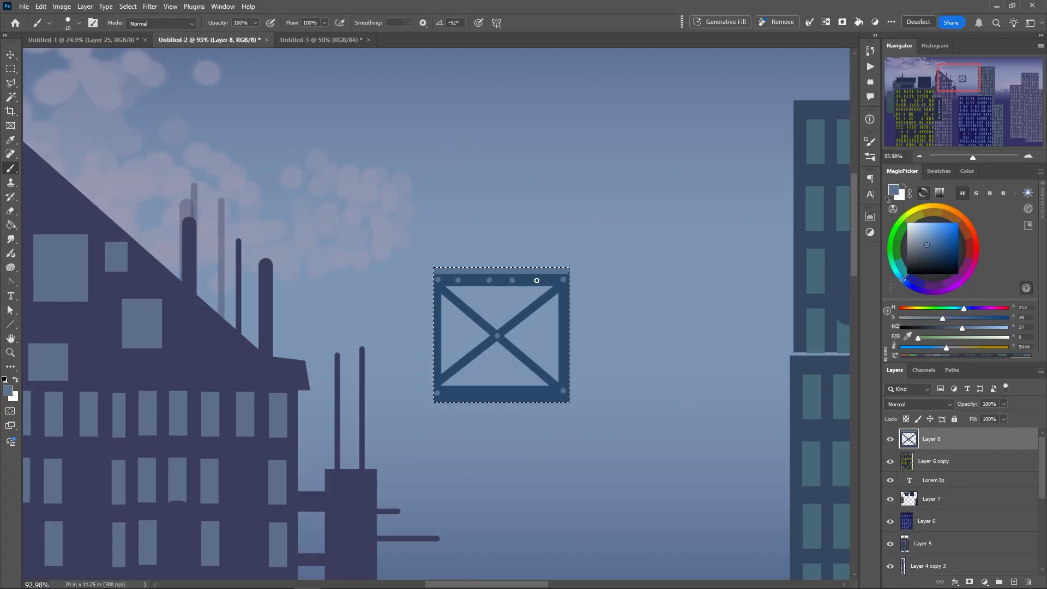
{"action": "left_click", "coordinate": [537, 280]}
{"action": "left_click", "coordinate": [564, 303]}
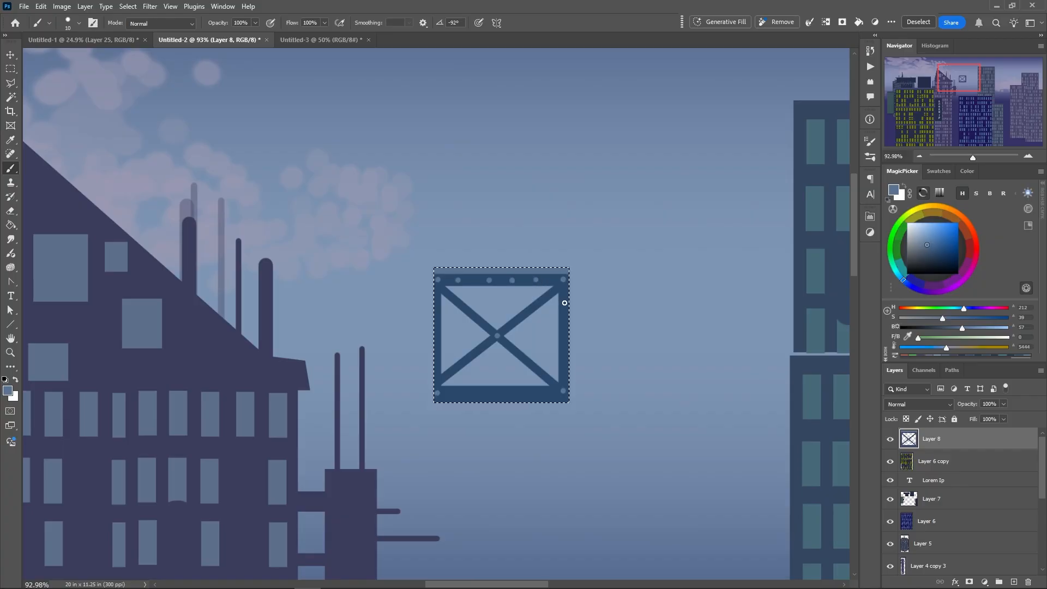
{"action": "left_click", "coordinate": [564, 331]}
Create a new layer beneath the frame's layer and paint a darker blue shadow line under the frame's top bar
{"action": "left_click", "coordinate": [906, 463]}
{"action": "left_click", "coordinate": [1014, 582]}
{"action": "right_click", "coordinate": [502, 290]}
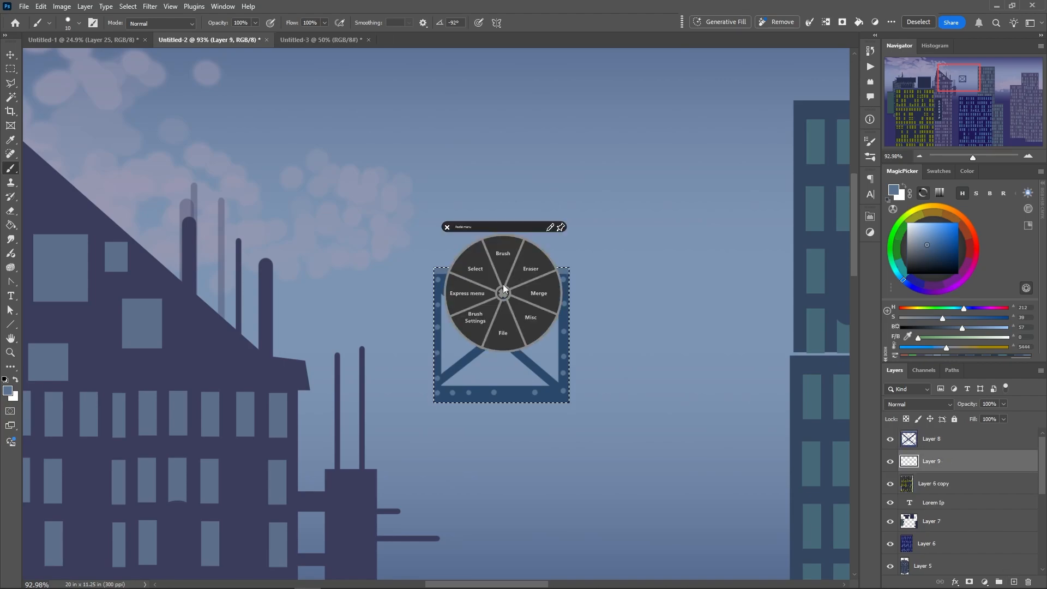
{"action": "left_click", "coordinate": [560, 228]}
{"action": "left_click_drag", "start_coordinate": [923, 247], "coordinate": [933, 247]}
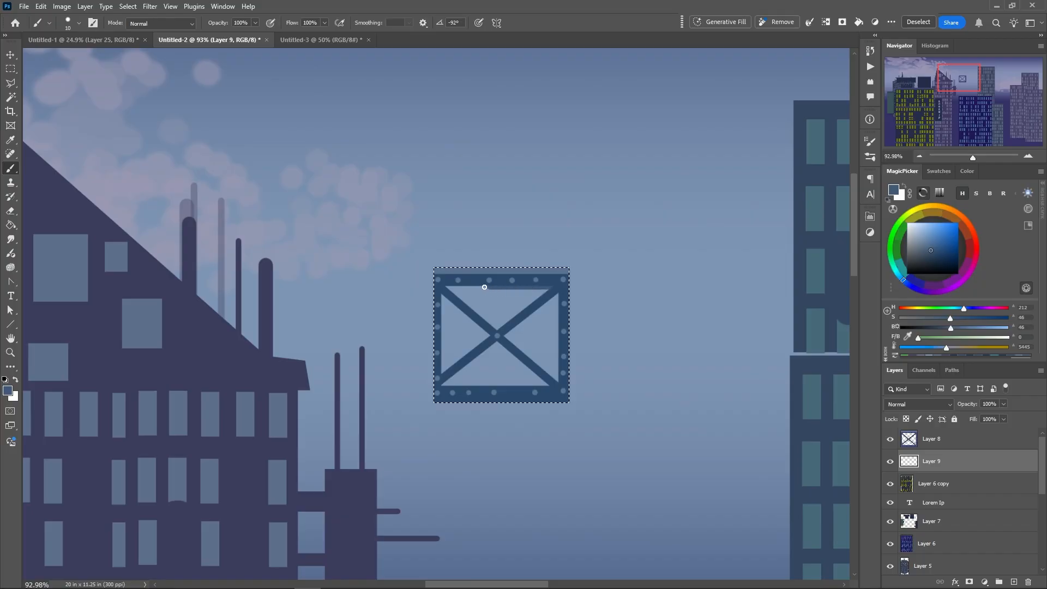
{"action": "left_click_drag", "start_coordinate": [484, 287], "coordinate": [470, 287]}
{"action": "left_click", "coordinate": [936, 259]}
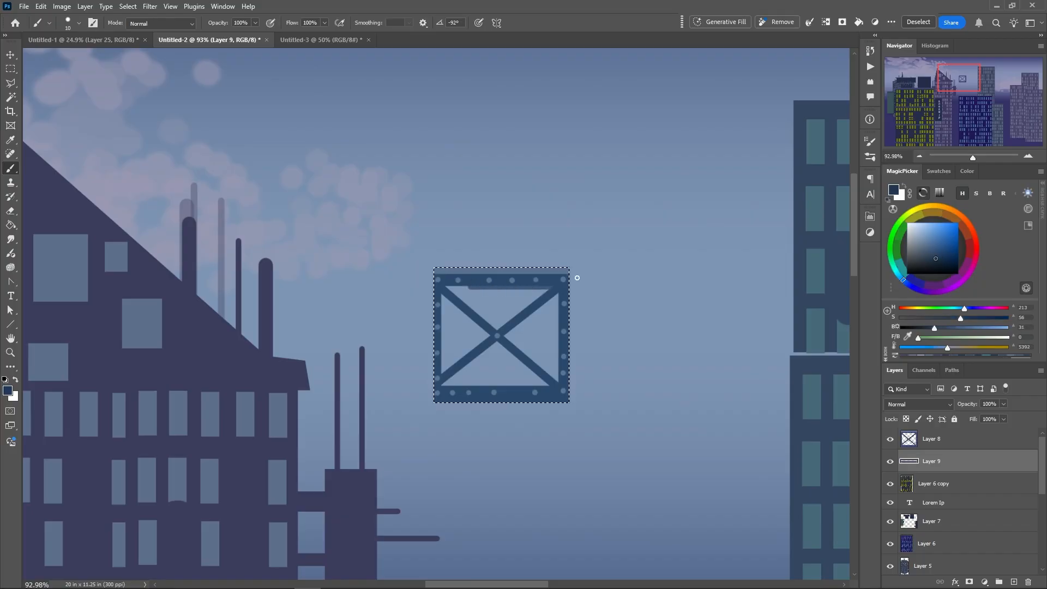
{"action": "left_click", "coordinate": [445, 287]}
Paint darker blue shadow lines beneath both diagonal braces and along the inner edges of the frame's two side bars
{"action": "left_click", "coordinate": [442, 294]}
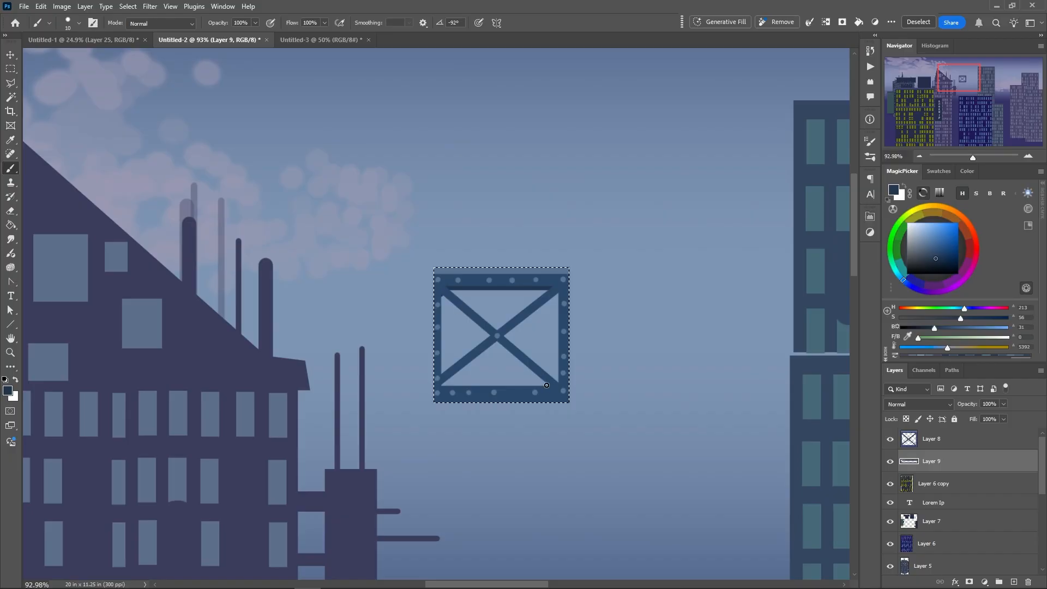
{"action": "left_click", "coordinate": [548, 385], "text": "shift"}
{"action": "left_click", "coordinate": [559, 294]}
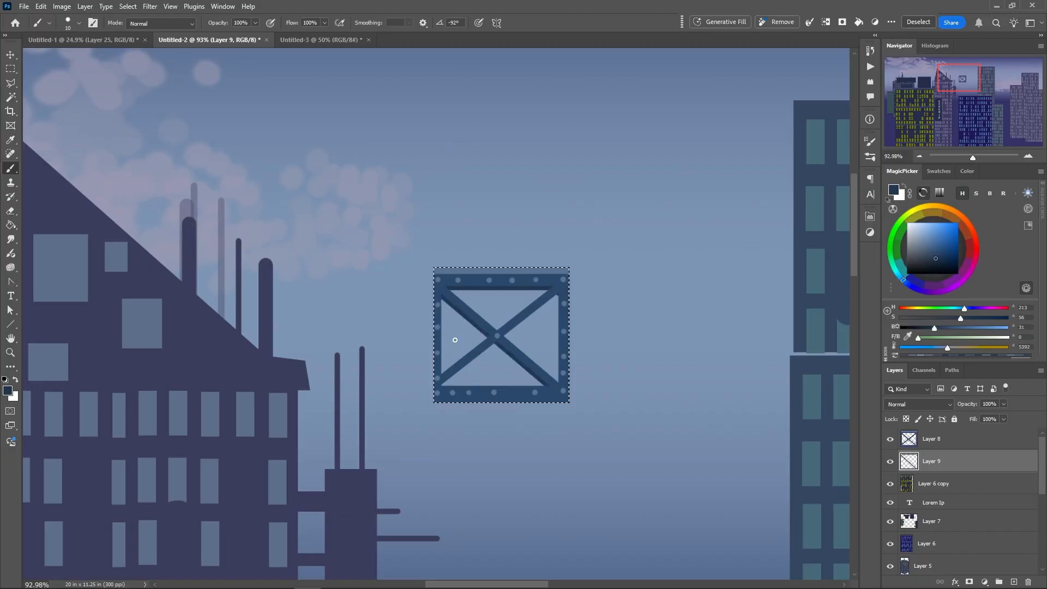
{"action": "left_click", "coordinate": [440, 385], "text": "shift"}
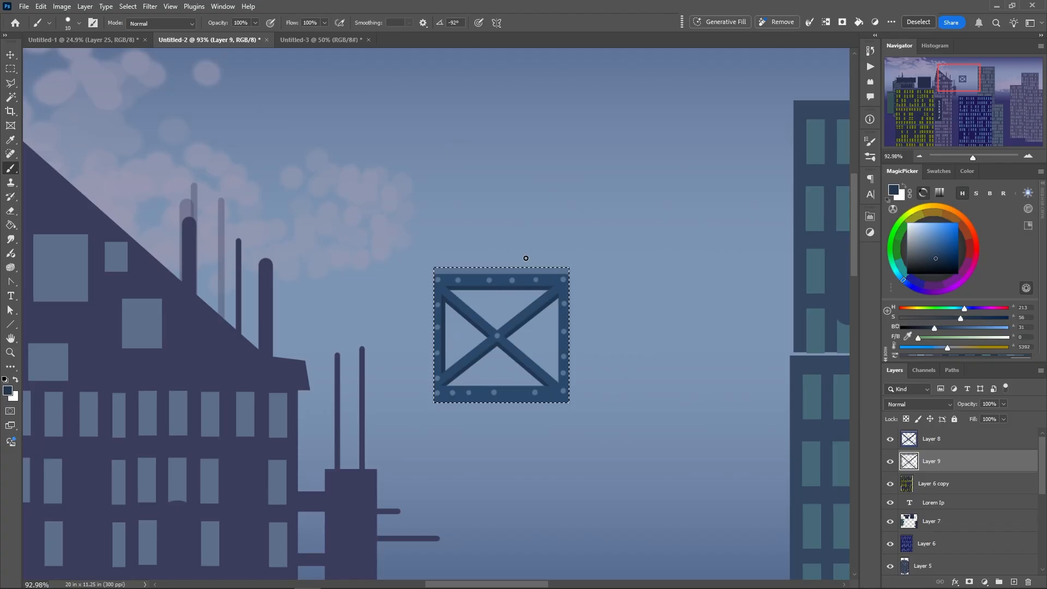
{"action": "left_click_drag", "start_coordinate": [558, 294], "coordinate": [558, 366]}
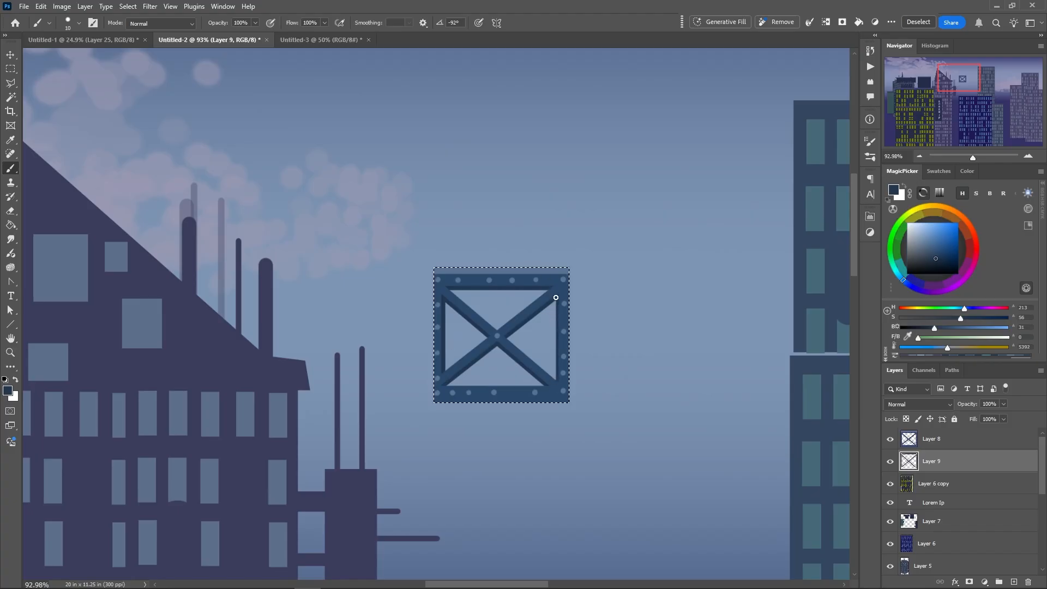
{"action": "left_click_drag", "start_coordinate": [555, 295], "coordinate": [556, 366]}
Pick a near-black blue and create a new layer beneath the shadow layer, directly above Layer 6 copy
{"action": "right_click", "coordinate": [489, 338]}
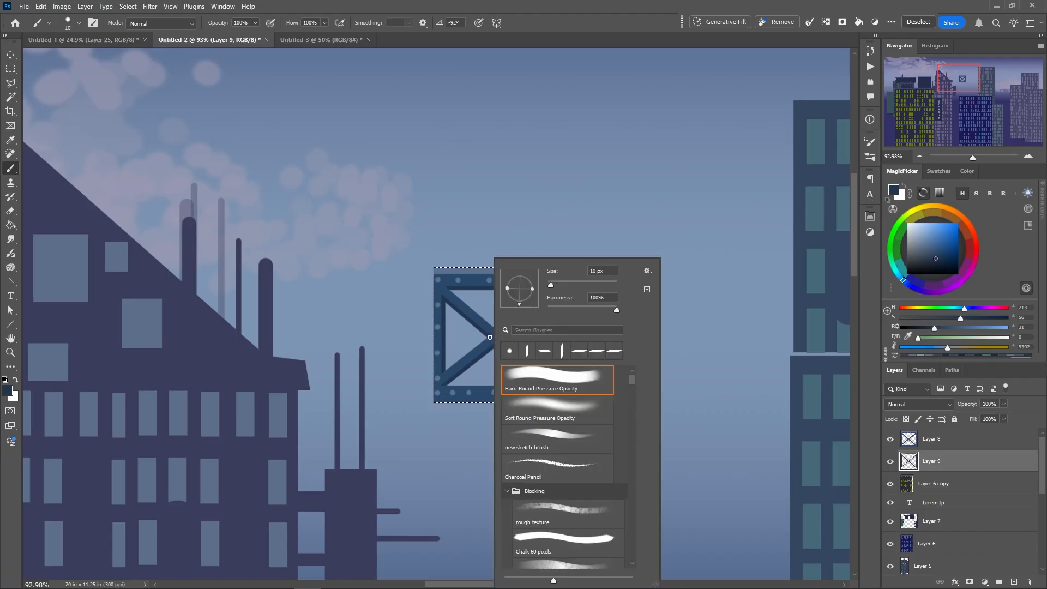
{"action": "left_click", "coordinate": [934, 265]}
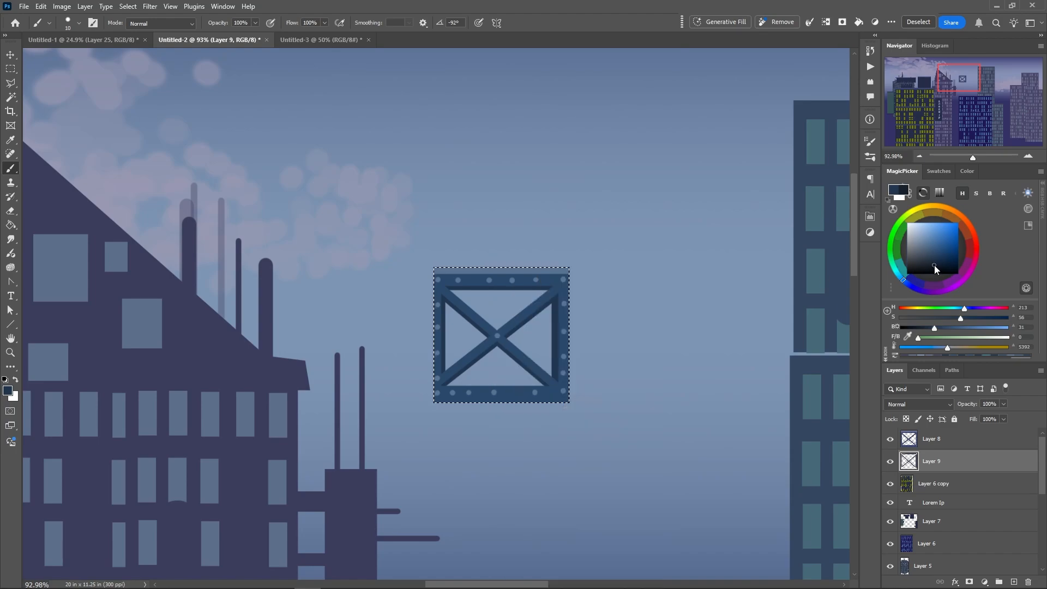
{"action": "right_click", "coordinate": [552, 337]}
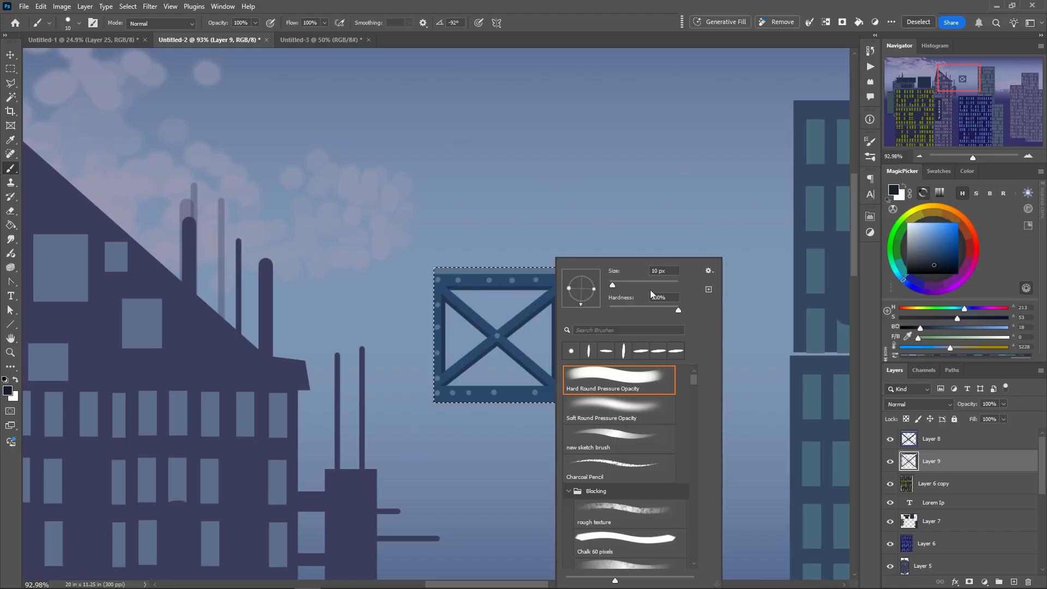
{"action": "left_click", "coordinate": [910, 485]}
{"action": "left_click", "coordinate": [1014, 582]}
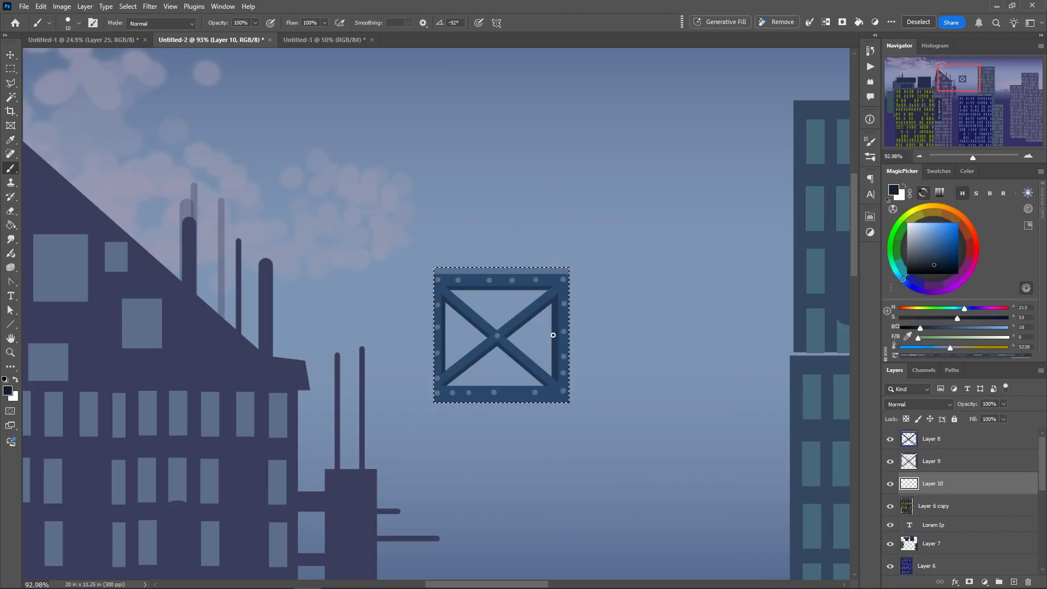
Replace the frame's selection with a horizontal band about 0.79 × 0.17 in, positioned just below the frame's top bar
{"action": "left_click", "coordinate": [10, 71]}
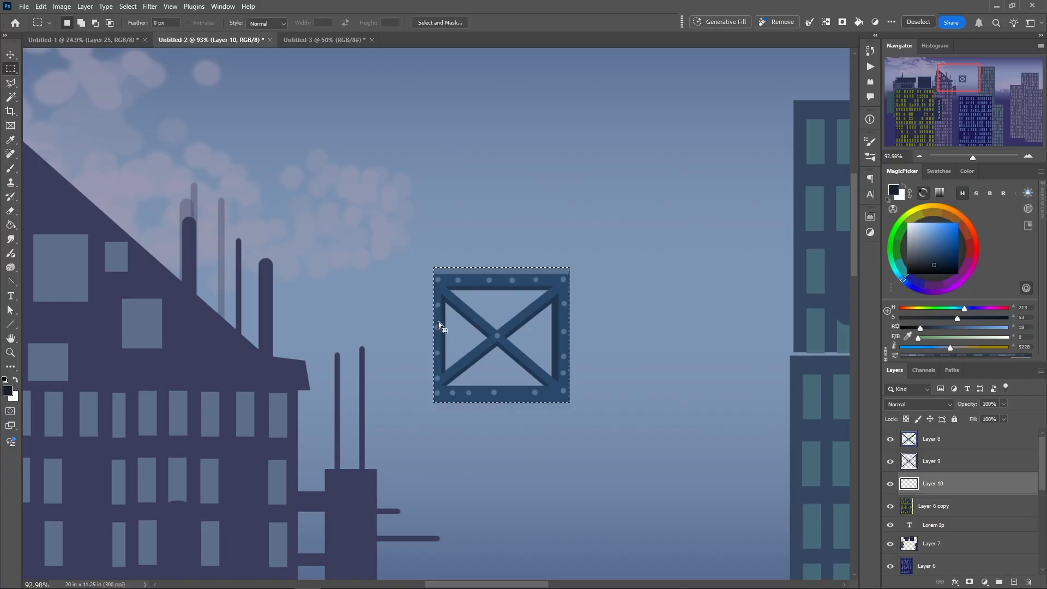
{"action": "left_click", "coordinate": [452, 332]}
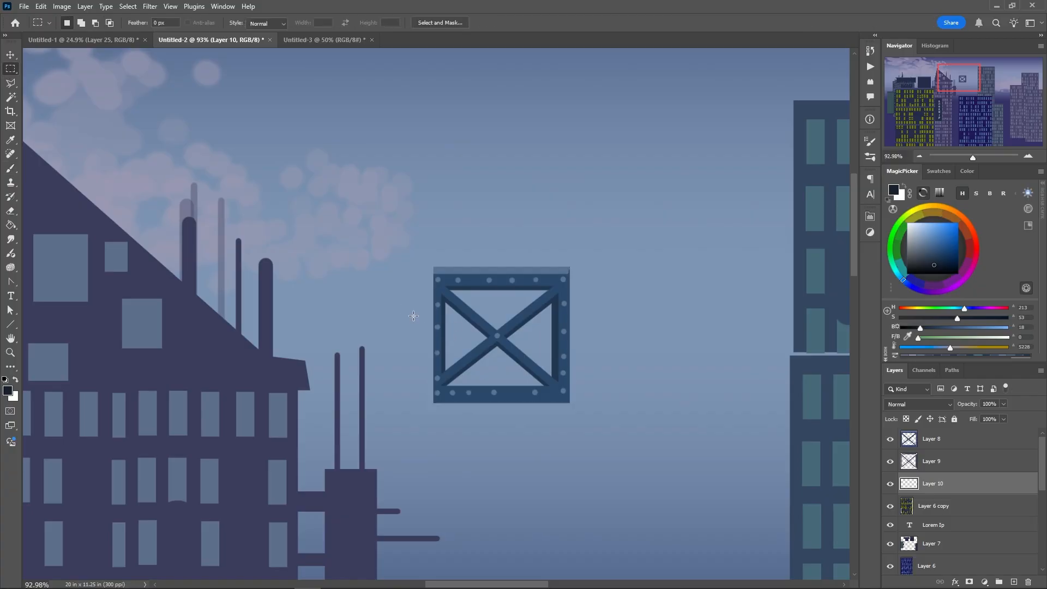
{"action": "left_click_drag", "start_coordinate": [440, 324], "coordinate": [556, 347]}
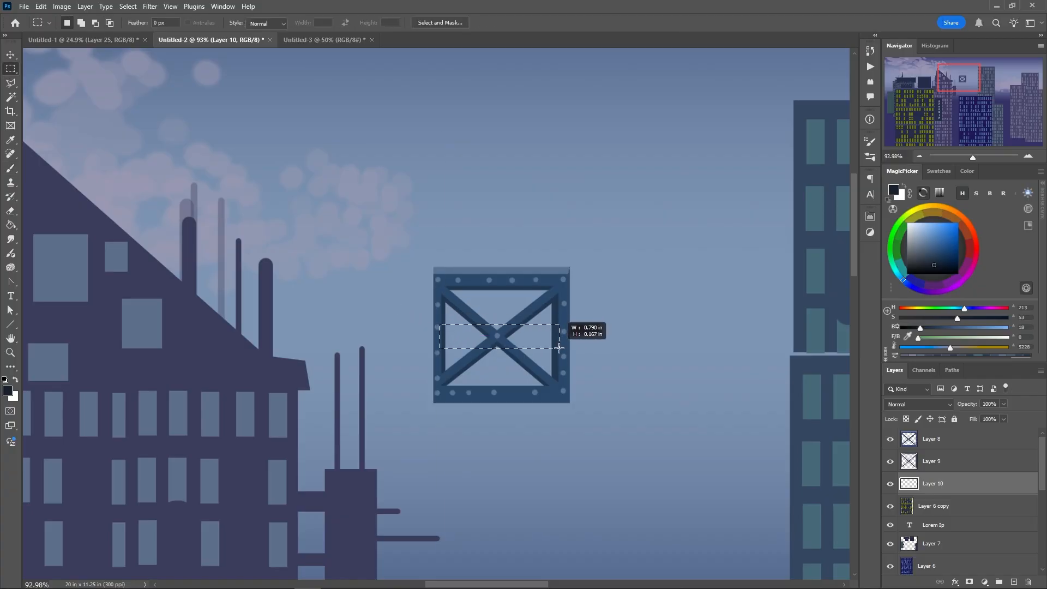
{"action": "left_click_drag", "start_coordinate": [463, 339], "coordinate": [463, 313]}
Set the brush size to 44 px and fill the selected band with the near-black blue behind the braces
{"action": "right_click", "coordinate": [466, 307]}
{"action": "left_click", "coordinate": [467, 281]}
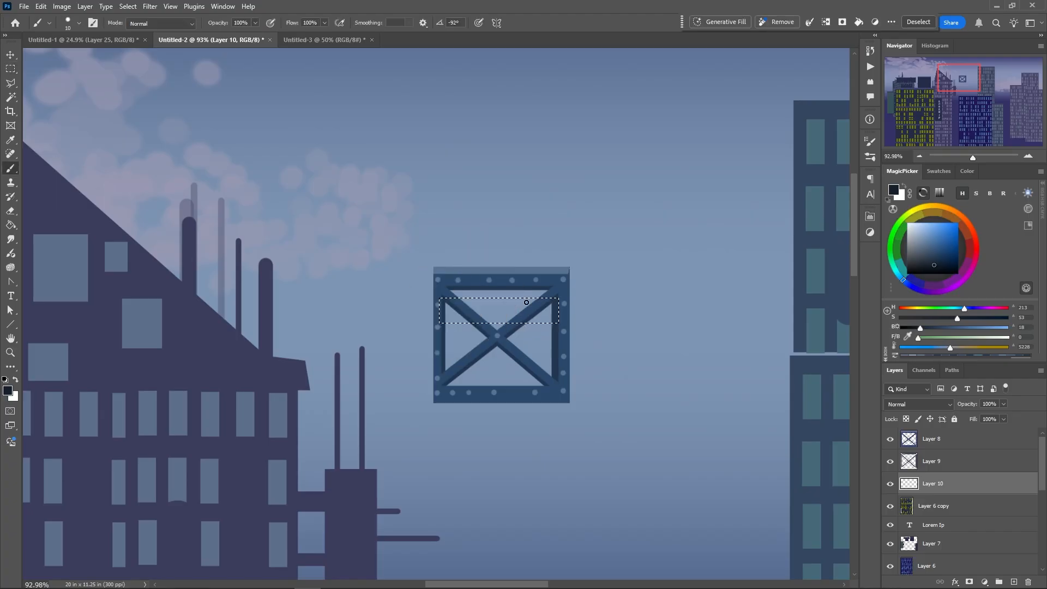
{"action": "right_click", "coordinate": [532, 301]}
{"action": "left_click_drag", "start_coordinate": [591, 286], "coordinate": [602, 285]}
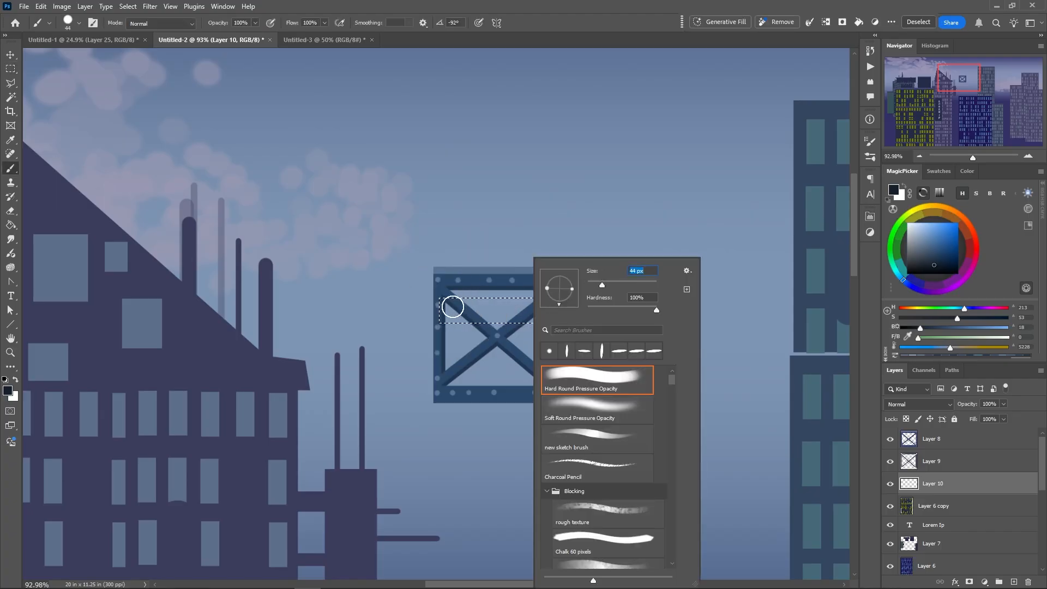
{"action": "mouse_move", "coordinate": [451, 304]}
{"action": "left_mouse_down"}
{"action": "mouse_move", "coordinate": [500, 302]}
{"action": "mouse_move", "coordinate": [521, 322]}
{"action": "mouse_move", "coordinate": [550, 300]}
{"action": "mouse_move", "coordinate": [555, 313]}
{"action": "mouse_move", "coordinate": [440, 312]}
{"action": "mouse_move", "coordinate": [469, 303]}
{"action": "left_mouse_up"}
Reduce the brush size to 7 px for painting small details
{"action": "right_click", "coordinate": [481, 303]}
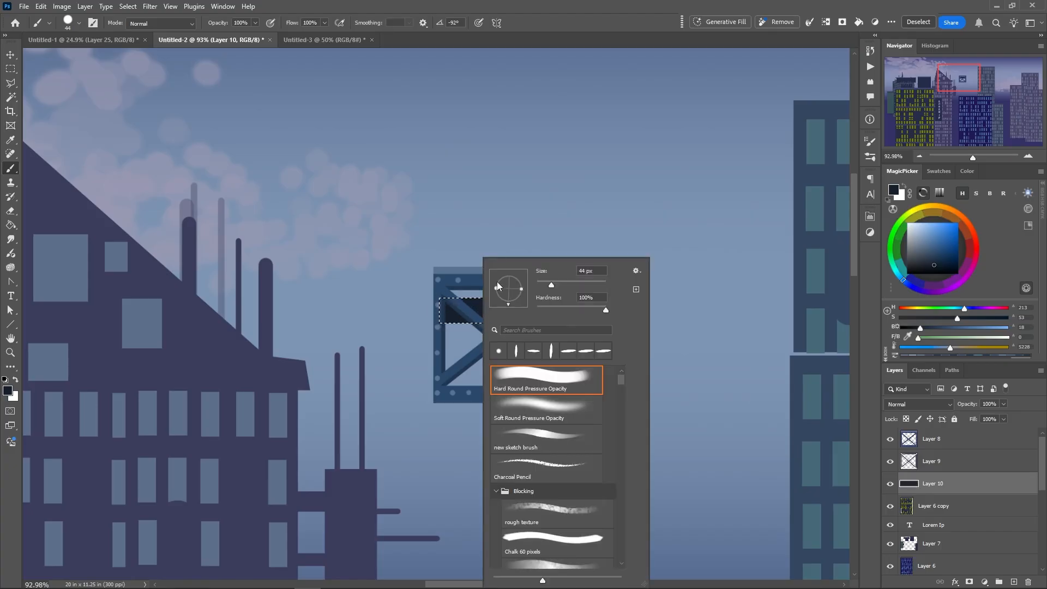
{"action": "left_click_drag", "start_coordinate": [552, 285], "coordinate": [541, 286]}
{"action": "right_click", "coordinate": [460, 319]}
{"action": "left_click", "coordinate": [428, 298]}
{"action": "left_click", "coordinate": [407, 280]}
{"action": "left_click", "coordinate": [462, 308]}
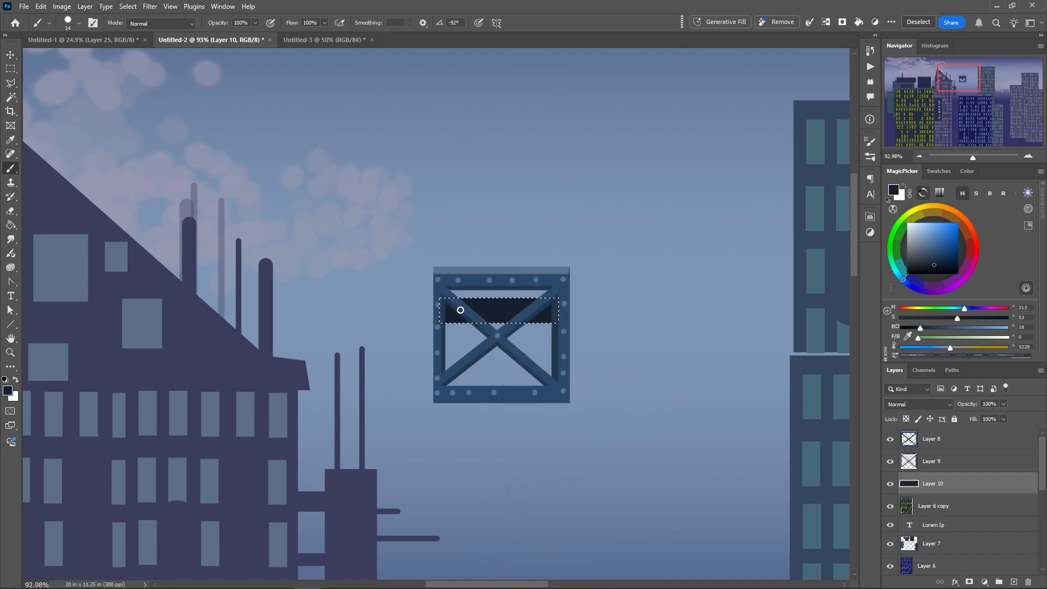
{"action": "right_click", "coordinate": [474, 299]}
{"action": "left_click_drag", "start_coordinate": [533, 287], "coordinate": [530, 287]}
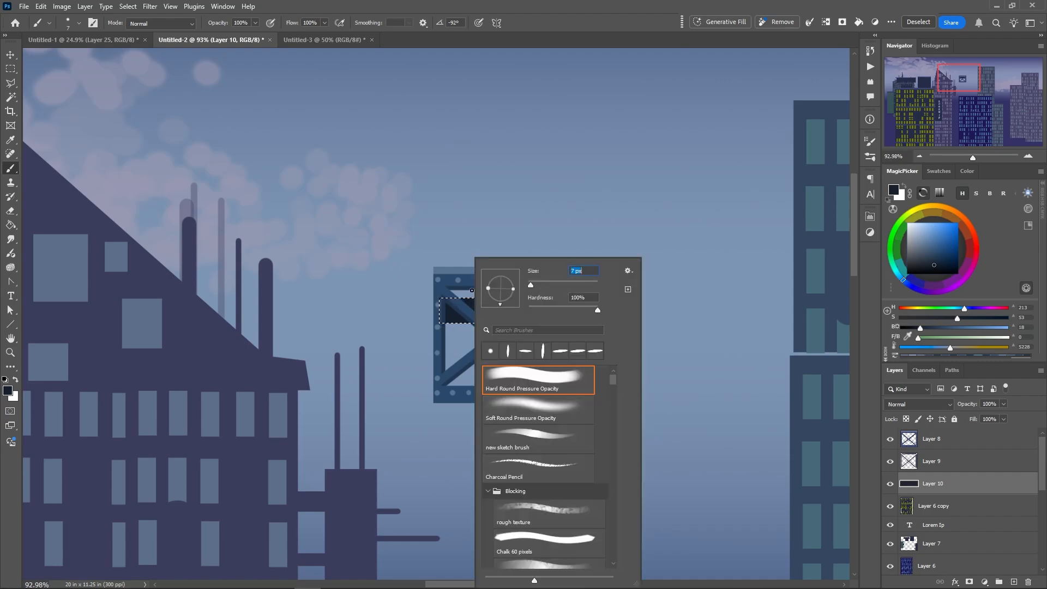
{"action": "left_click", "coordinate": [463, 298]}
Deselect the band and dot small bolts along its upper and lower edges
{"action": "right_click", "coordinate": [459, 317]}
{"action": "left_click", "coordinate": [438, 305]}
{"action": "left_click", "coordinate": [473, 297]}
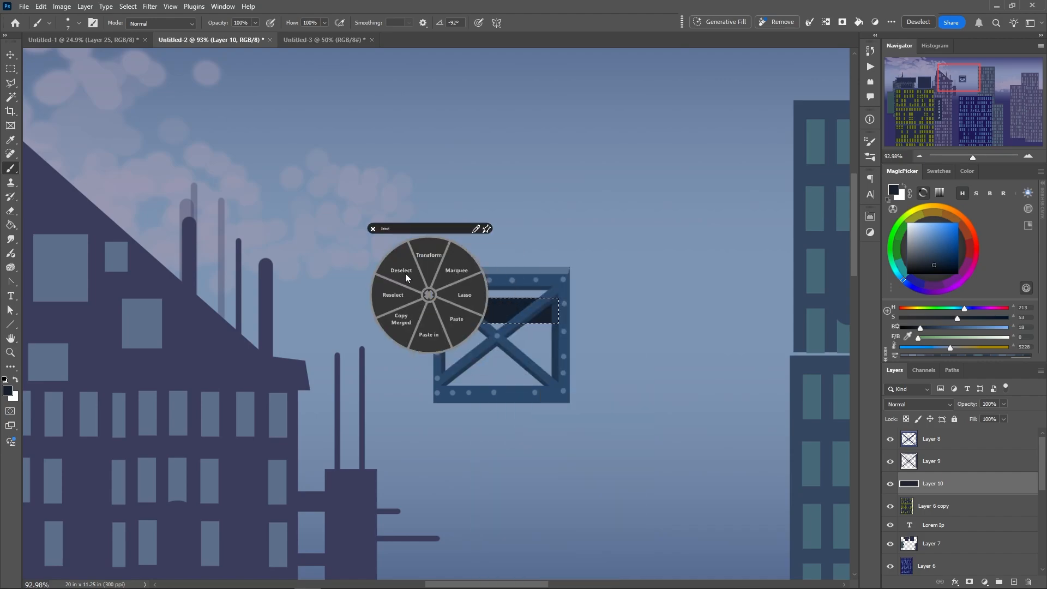
{"action": "mouse_move", "coordinate": [473, 297]}
{"action": "left_mouse_down"}
{"action": "mouse_move", "coordinate": [473, 324]}
{"action": "mouse_move", "coordinate": [501, 302]}
{"action": "mouse_move", "coordinate": [502, 324]}
{"action": "mouse_move", "coordinate": [502, 302]}
{"action": "mouse_move", "coordinate": [536, 293]}
{"action": "mouse_move", "coordinate": [534, 325]}
{"action": "left_mouse_up"}
{"action": "left_click", "coordinate": [502, 297]}
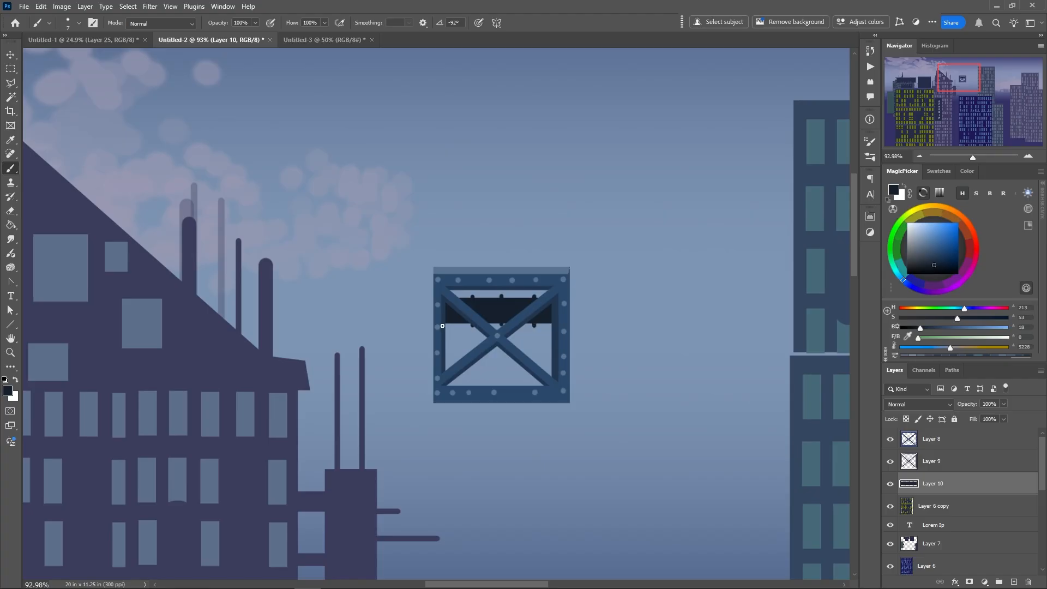
Paint three thin sagging cables across the frame's interior, below the dark band and behind the braces
{"action": "left_click_drag", "start_coordinate": [442, 325], "coordinate": [554, 348]}
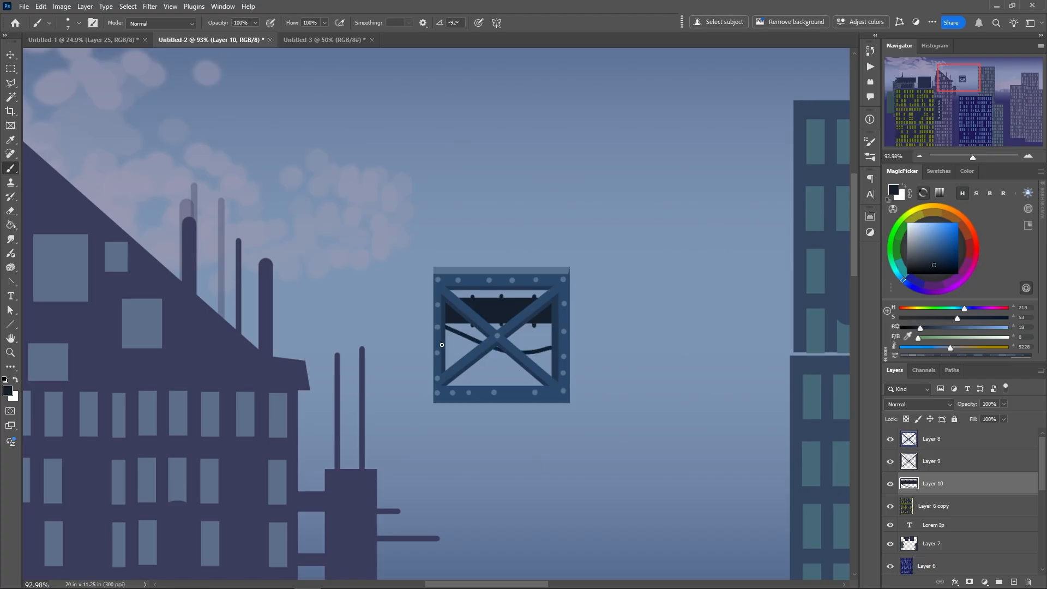
{"action": "left_click_drag", "start_coordinate": [441, 344], "coordinate": [555, 333]}
{"action": "left_click_drag", "start_coordinate": [443, 356], "coordinate": [552, 365]}
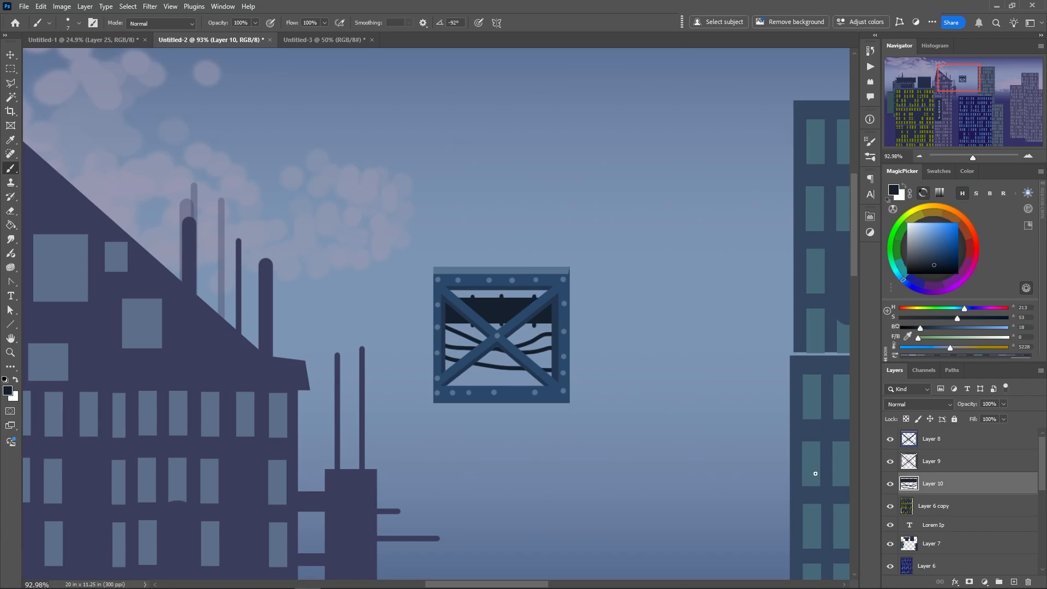
Duplicate Layer 8, Layer 9 and Layer 10 together and place the copied frame flush against the original's right side
{"action": "left_click", "coordinate": [930, 441], "text": "shift"}
{"action": "left_click_drag", "start_coordinate": [483, 358], "coordinate": [615, 358]}
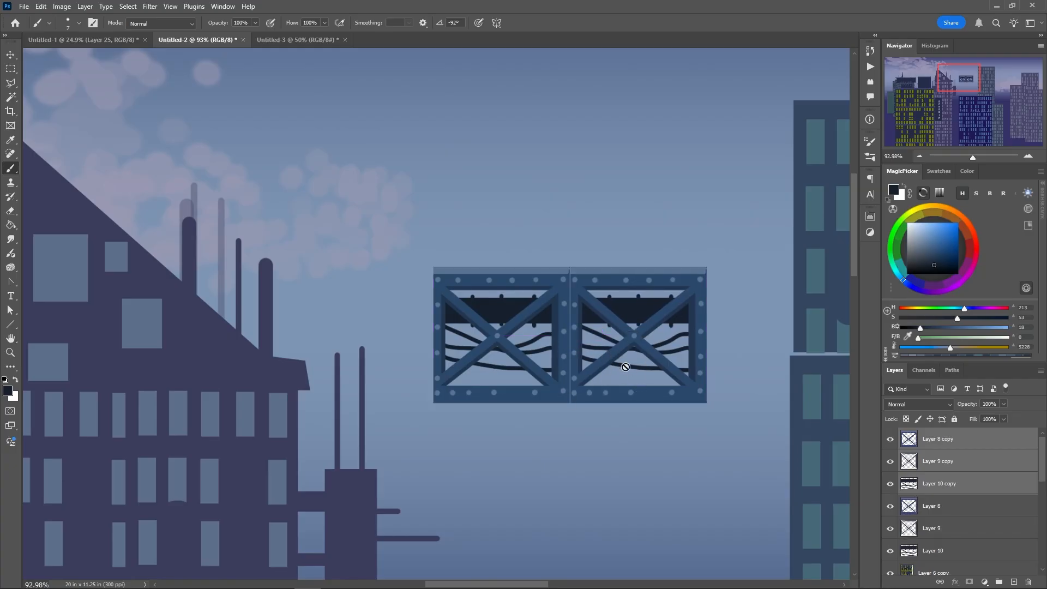
Pick a saturated red and dot small warning lights on the copied frame's cables and dark band, on Layer 10 copy
{"action": "left_click", "coordinate": [974, 232]}
{"action": "left_click", "coordinate": [950, 240]}
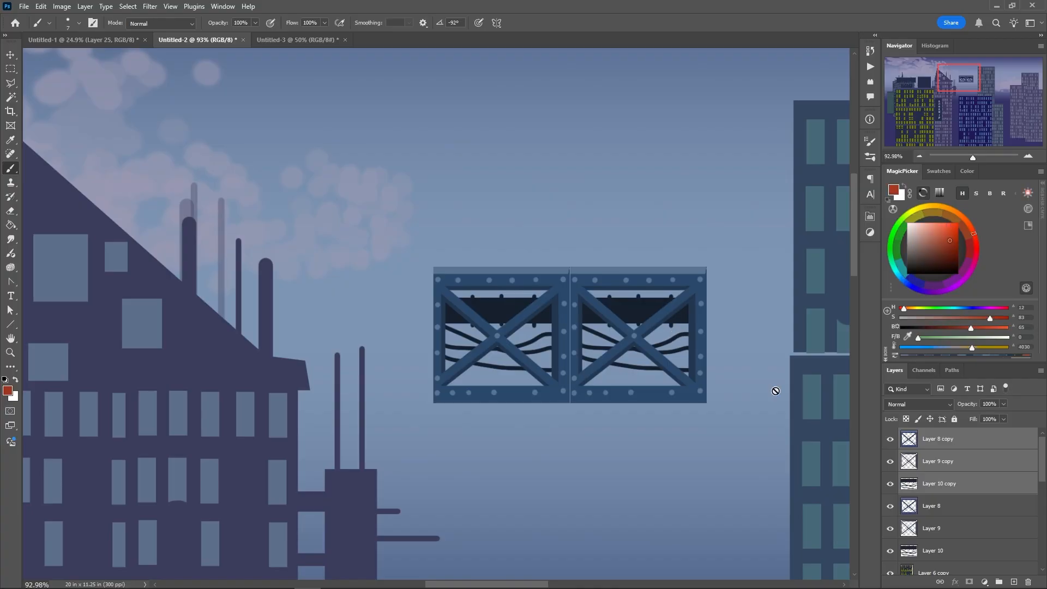
{"action": "left_click", "coordinate": [911, 485]}
{"action": "left_click", "coordinate": [677, 336]}
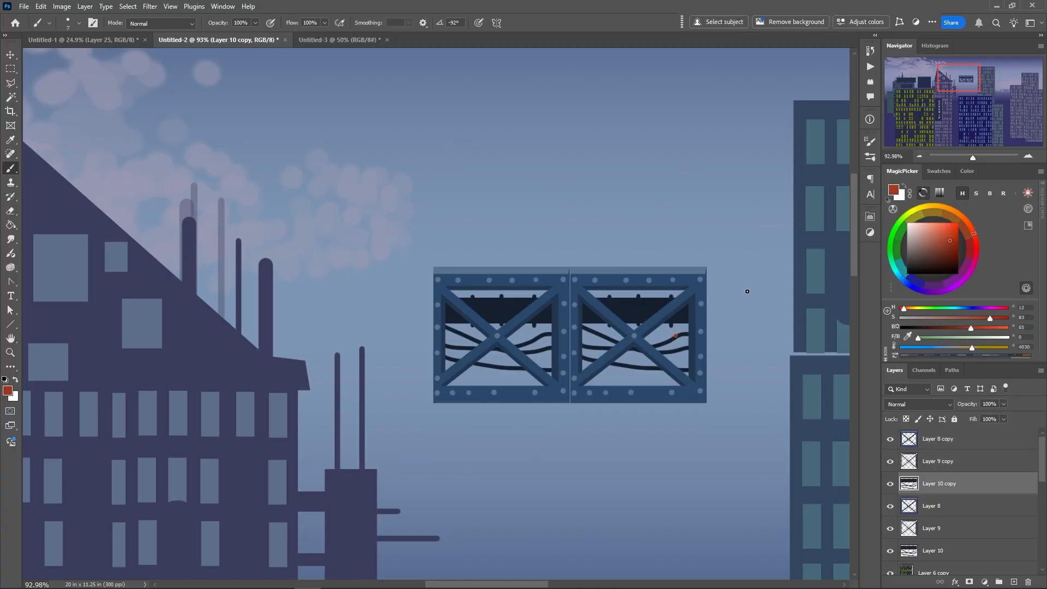
Paint a small near-black box on the copied frame's lowest cable and short vertical wires hanging from its dark band
{"action": "left_click", "coordinate": [950, 233]}
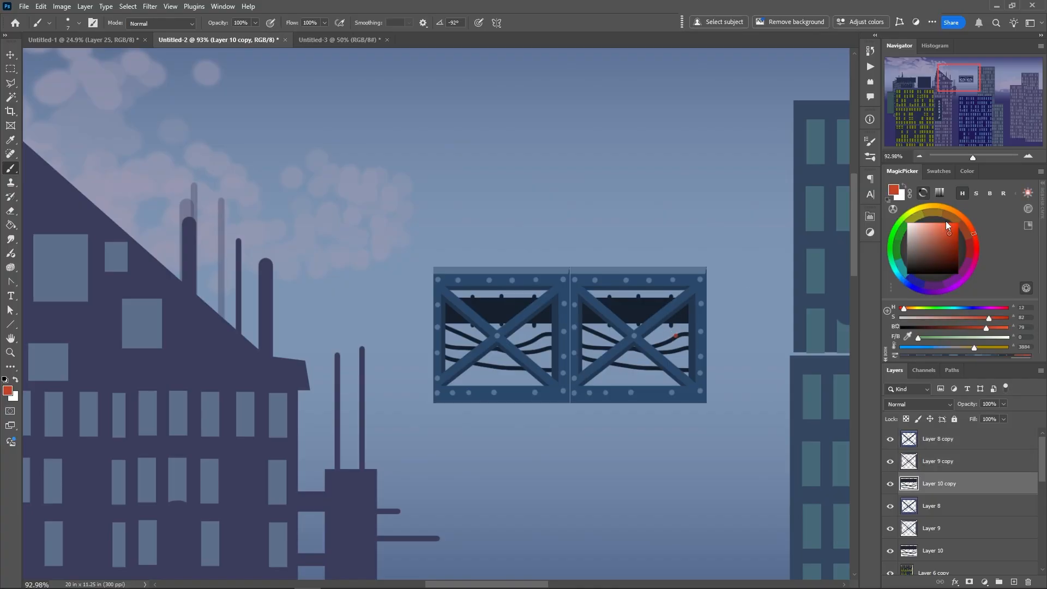
{"action": "left_click", "coordinate": [894, 236]}
{"action": "left_click", "coordinate": [924, 244]}
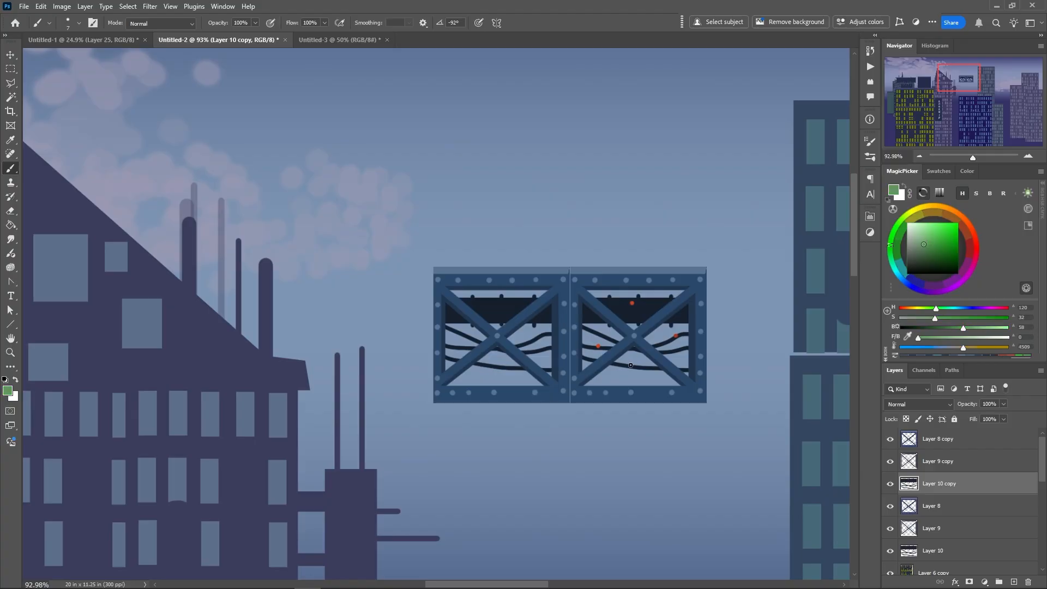
{"action": "left_click_drag", "start_coordinate": [630, 366], "coordinate": [629, 373]}
{"action": "left_click", "coordinate": [639, 367], "text": "alt"}
{"action": "left_click_drag", "start_coordinate": [630, 378], "coordinate": [630, 361]}
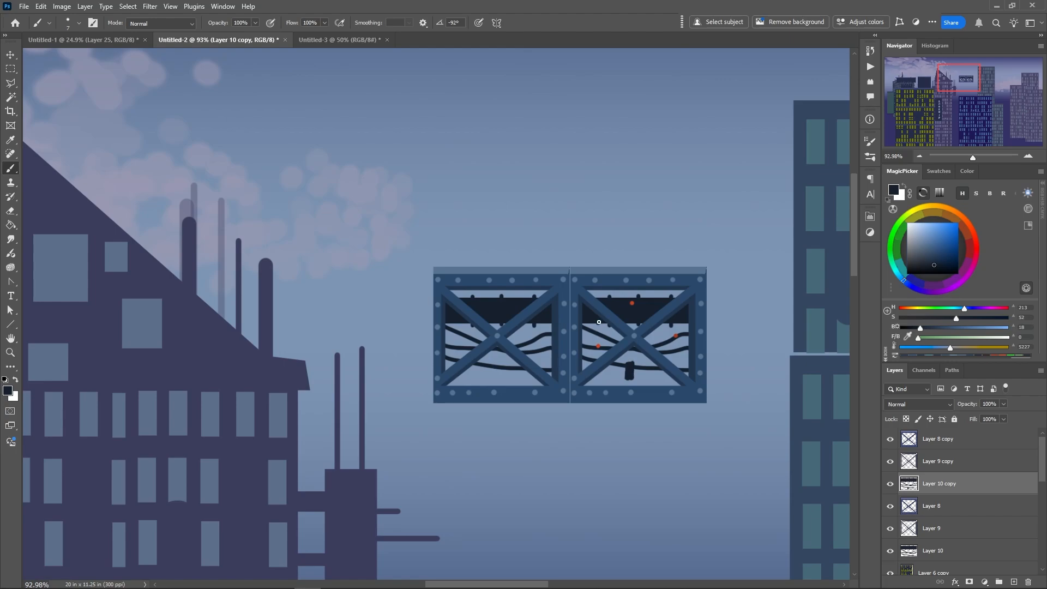
{"action": "left_click_drag", "start_coordinate": [598, 322], "coordinate": [589, 347]}
Merge Layer 8 copy, Layer 9 copy and Layer 10 copy into a single layer
{"action": "left_click", "coordinate": [917, 444], "text": "shift"}
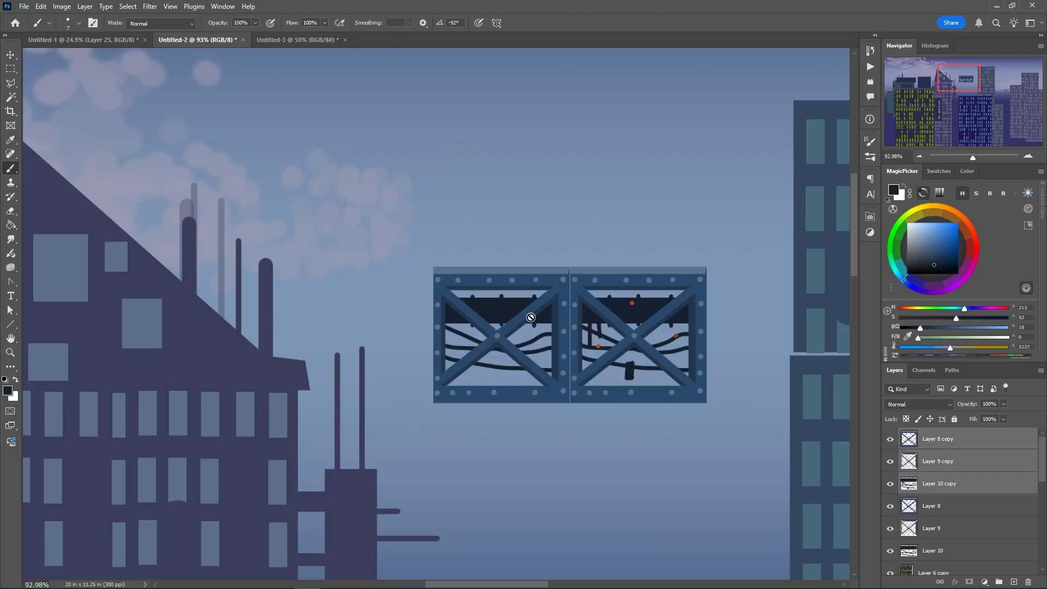
{"action": "left_click", "coordinate": [83, 7]}
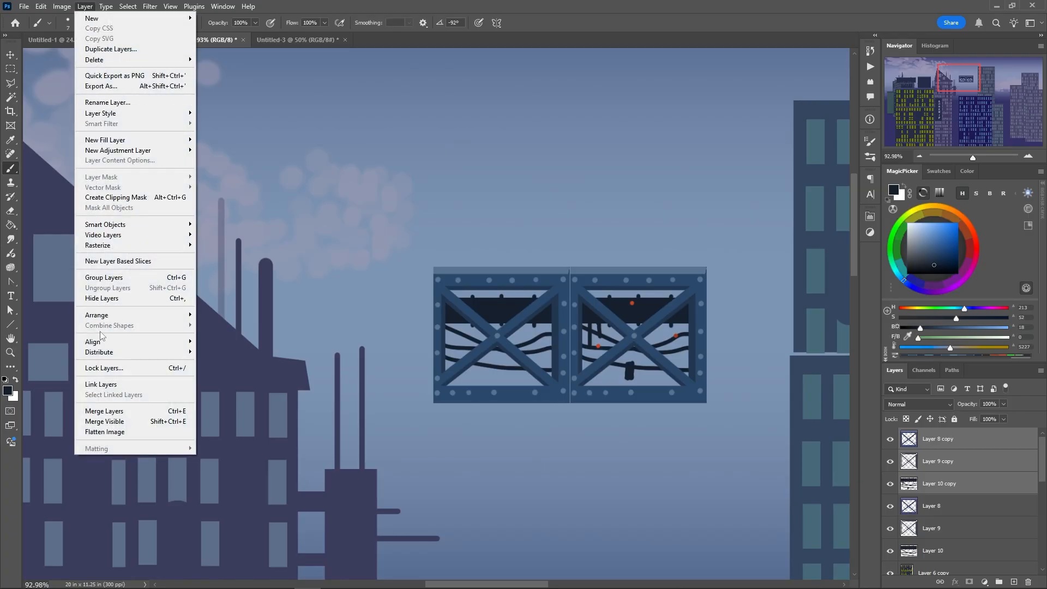
{"action": "left_click", "coordinate": [104, 412]}
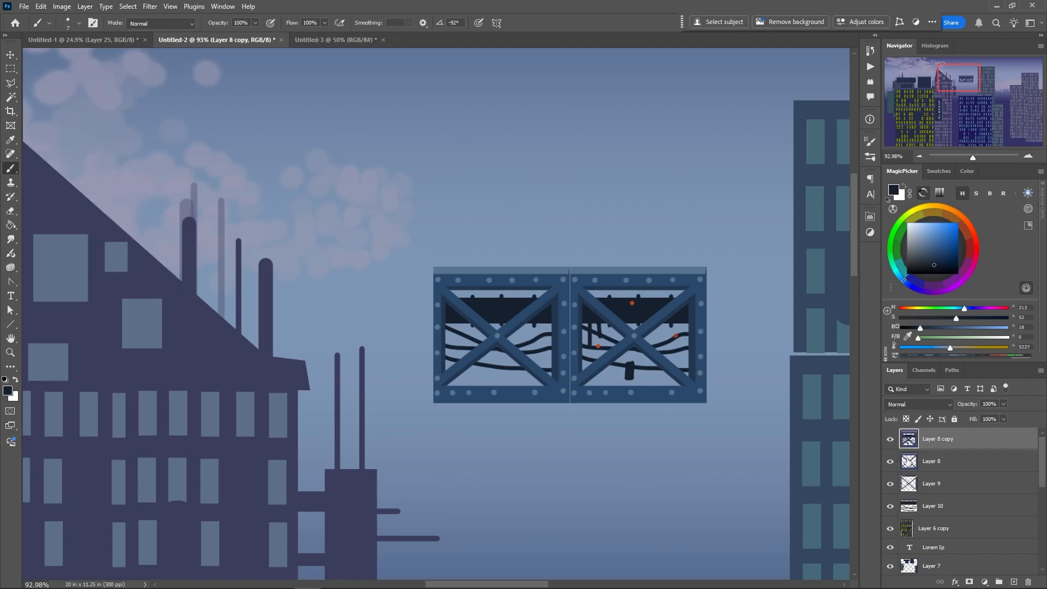
Move the merged frame copy up and to the right, beside the upper part of the blue tower
{"action": "left_click", "coordinate": [907, 462]}
{"action": "left_click", "coordinate": [913, 507], "text": "shift"}
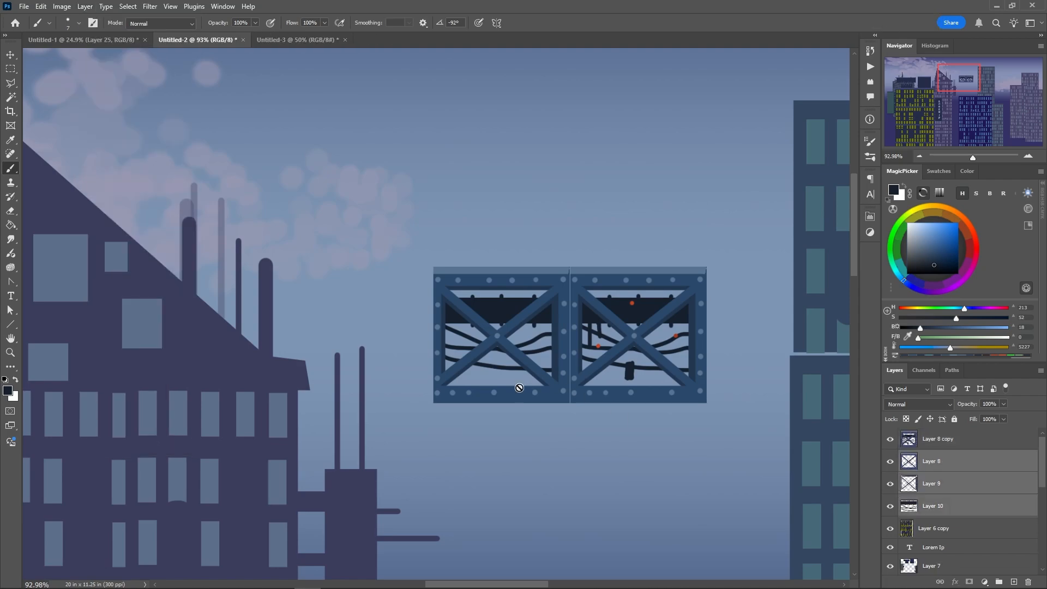
{"action": "left_click", "coordinate": [602, 283], "text": "ctrl"}
{"action": "left_click_drag", "start_coordinate": [602, 283], "coordinate": [676, 117]}
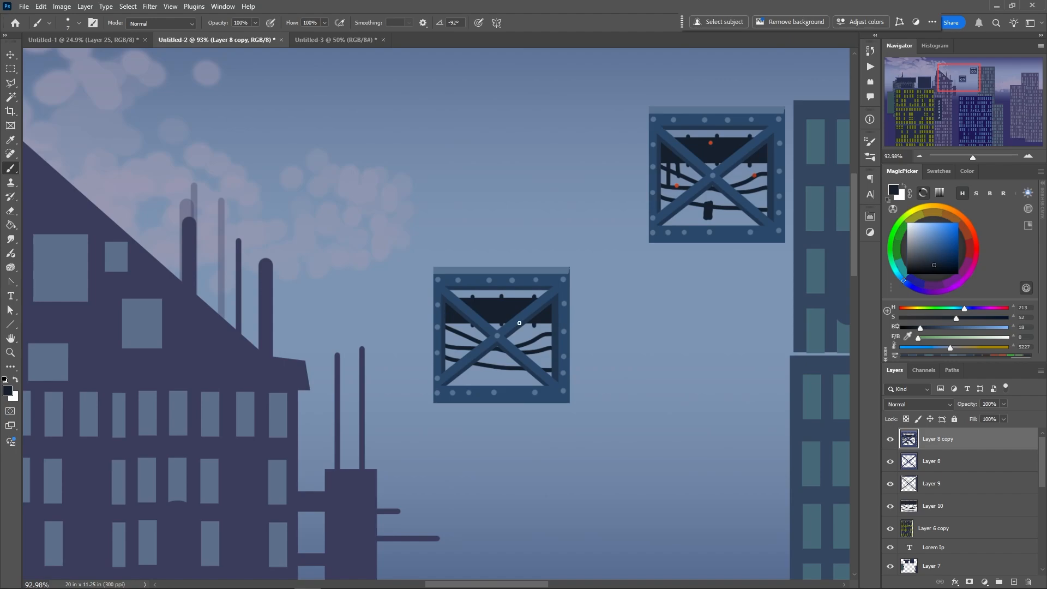
Duplicate the original frame's Layer 8, Layer 9 and Layer 10 together and place the copy below and to the right of it
{"action": "left_click", "coordinate": [908, 460]}
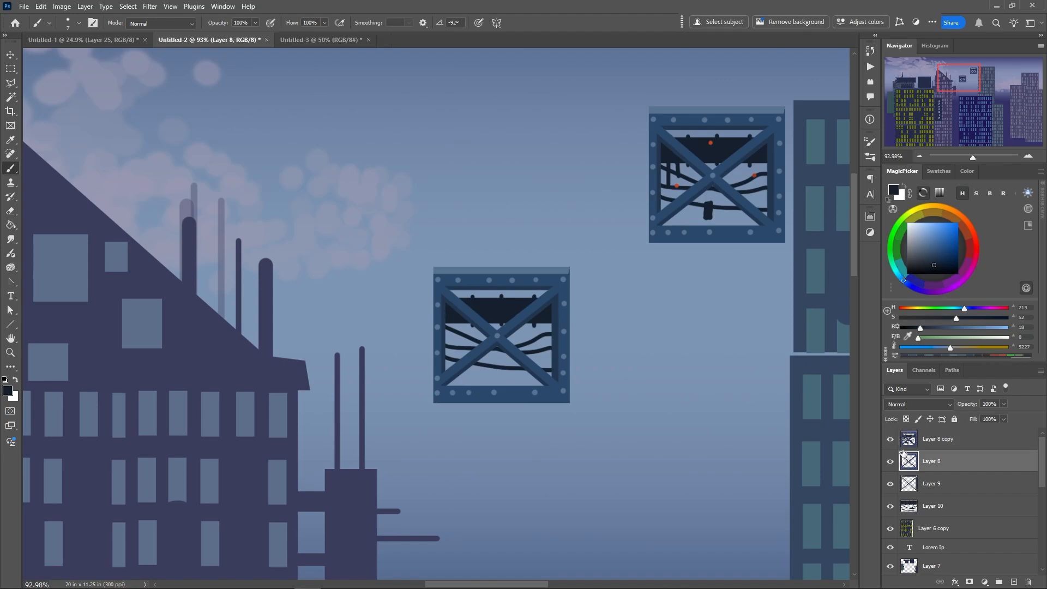
{"action": "left_click", "coordinate": [910, 508], "text": "shift"}
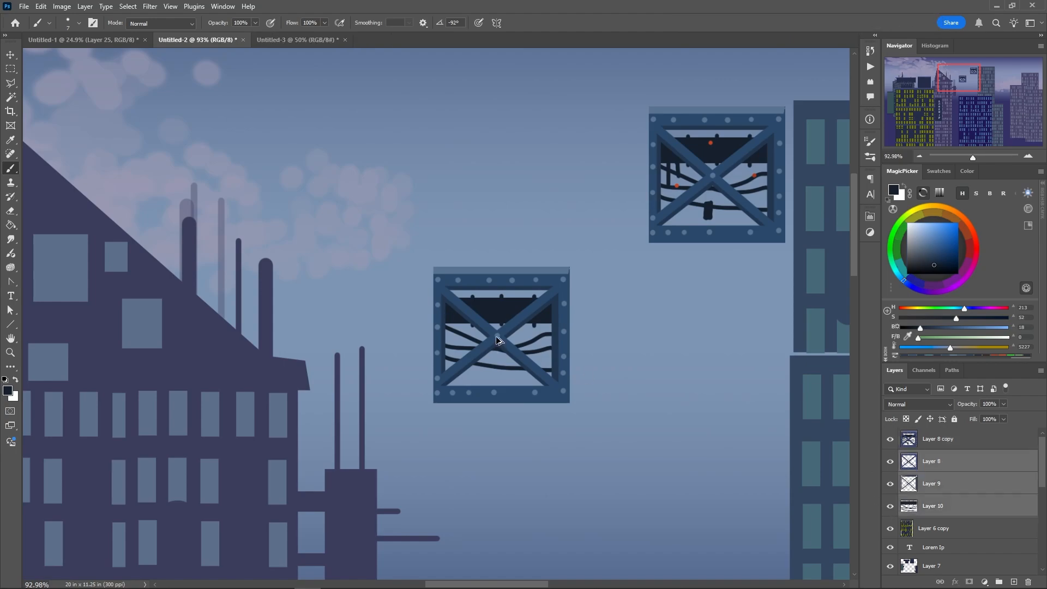
{"action": "left_click_drag", "start_coordinate": [497, 340], "coordinate": [667, 401]}
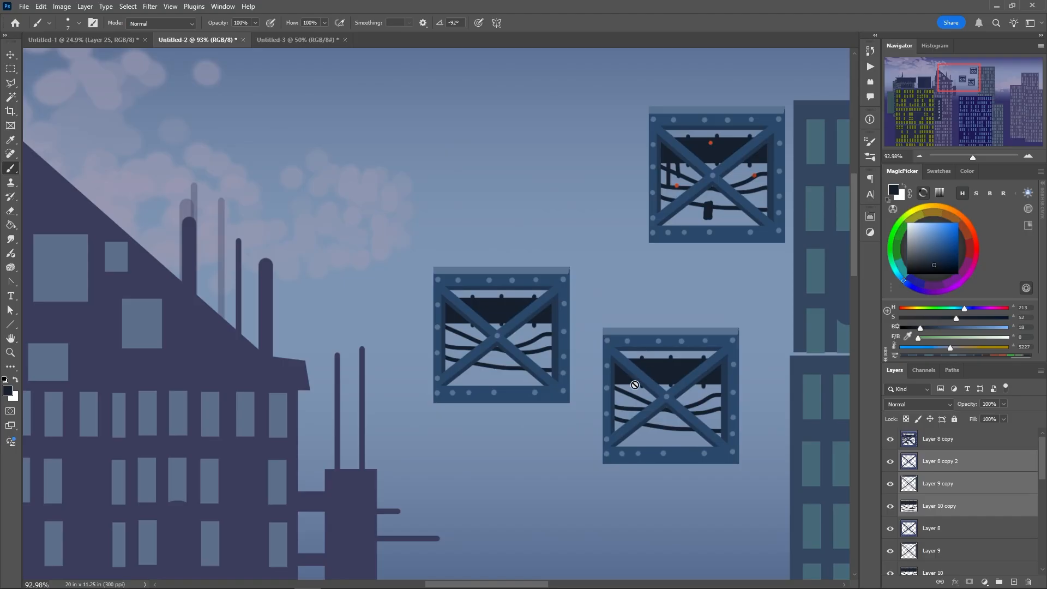
Rotate the new frame copy by -90 degrees so its lighter ledge strip stands on the left edge
{"action": "right_click", "coordinate": [642, 385]}
{"action": "left_click", "coordinate": [611, 352]}
{"action": "left_click", "coordinate": [610, 317]}
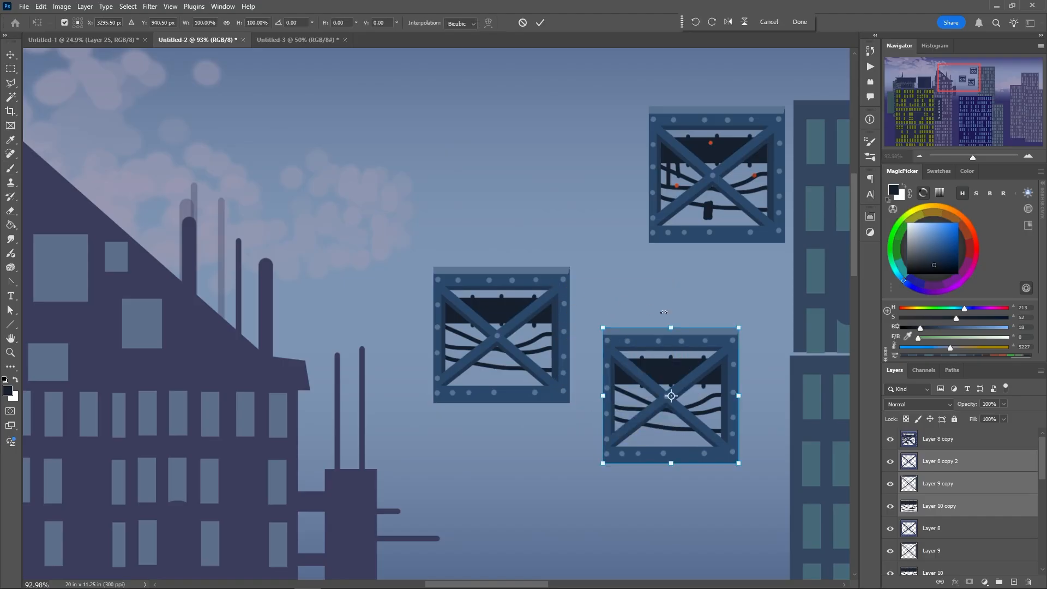
{"action": "left_click_drag", "start_coordinate": [664, 312], "coordinate": [562, 397]}
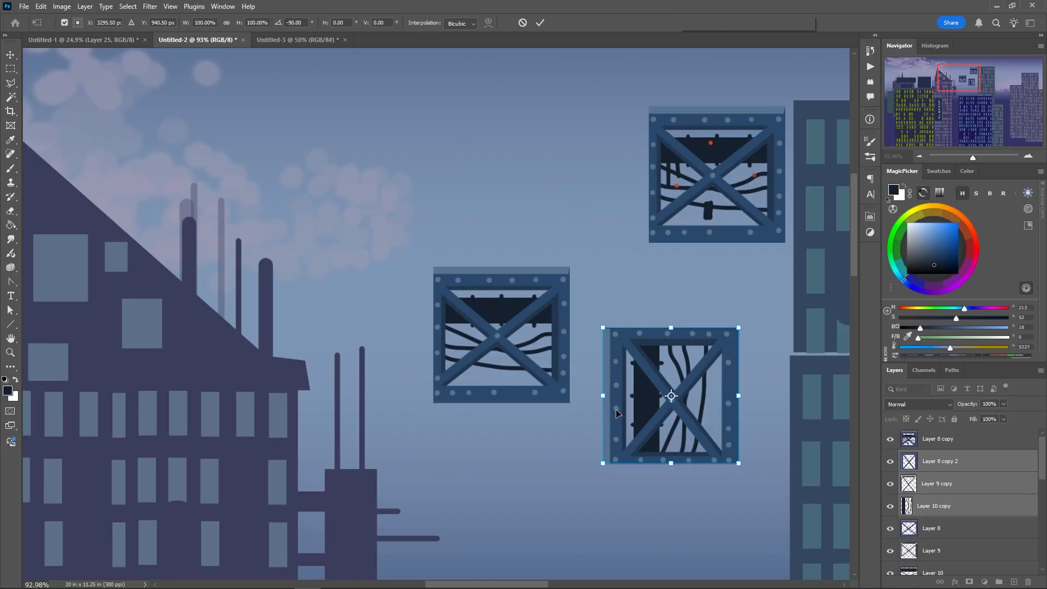
{"action": "key", "text": "Return"}
{"action": "key", "text": "b"}
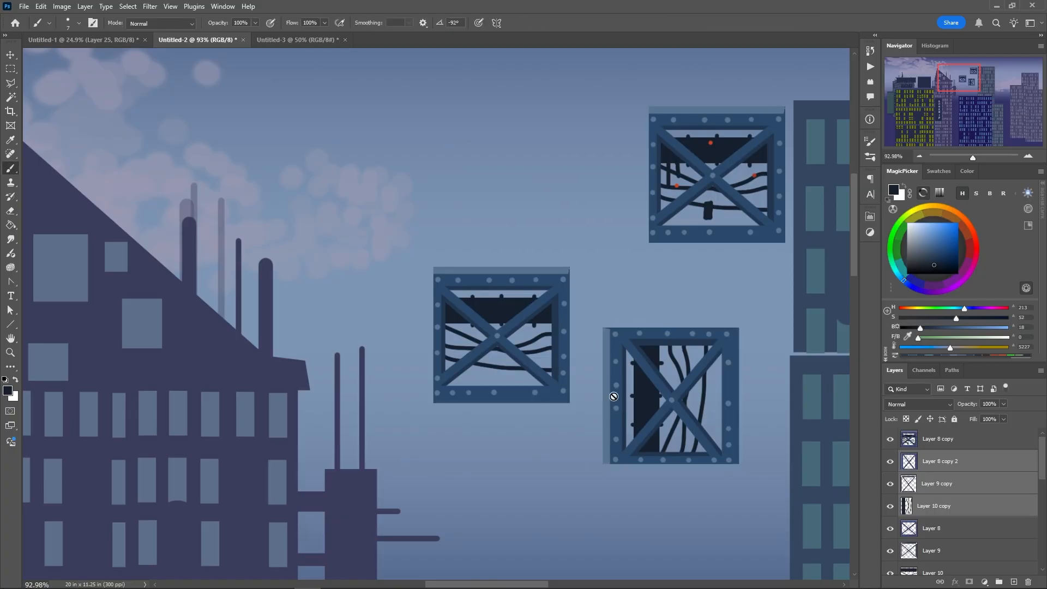
Paint the vertical ledge strip of the rotated frame a muted yellow on Layer 8 copy 2
{"action": "left_click", "coordinate": [913, 209]}
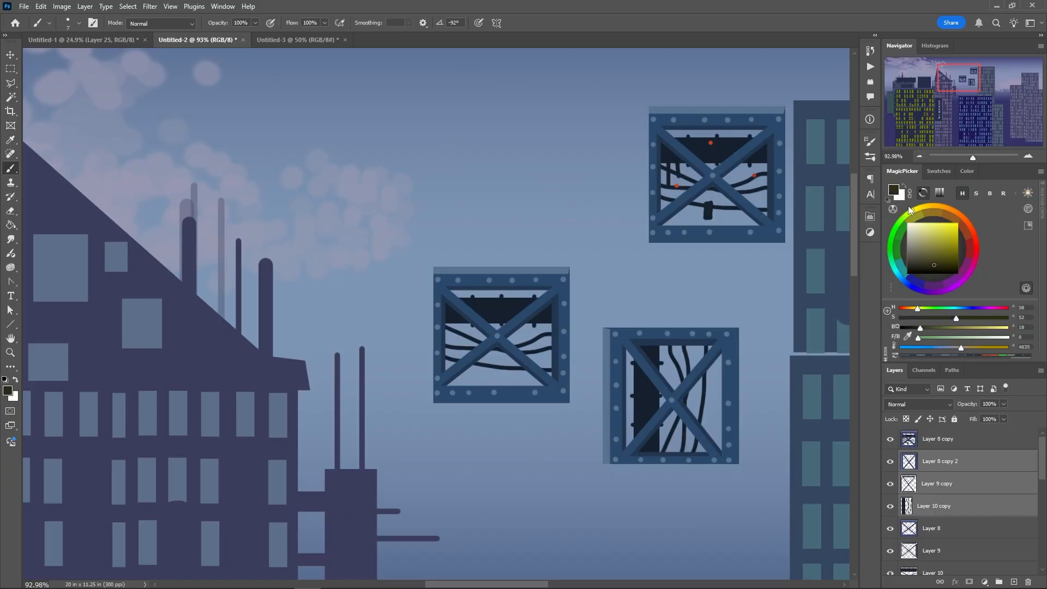
{"action": "left_click", "coordinate": [944, 238]}
{"action": "left_click", "coordinate": [907, 462]}
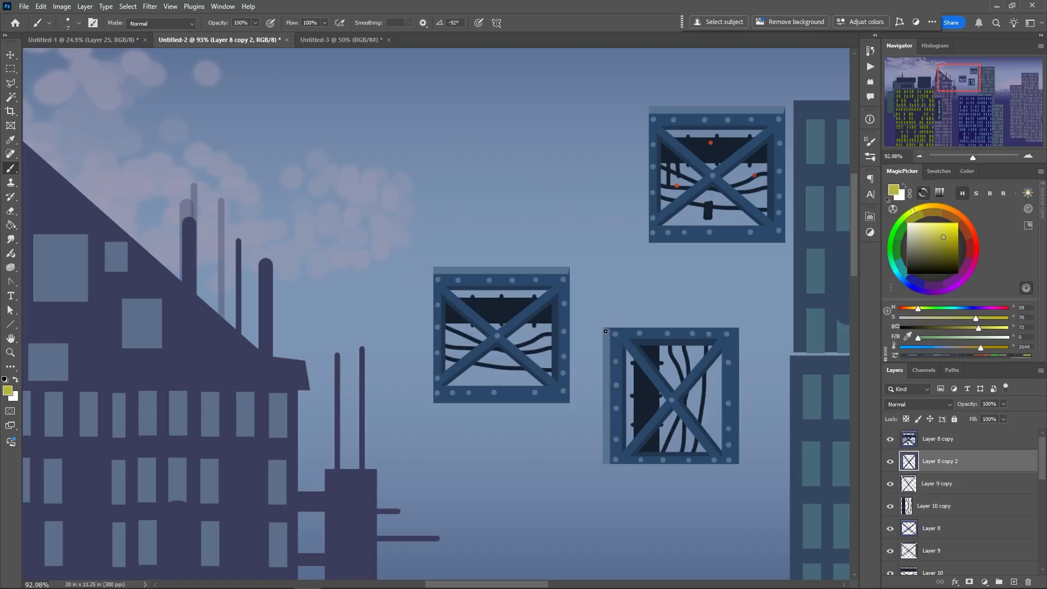
{"action": "left_click", "coordinate": [931, 239]}
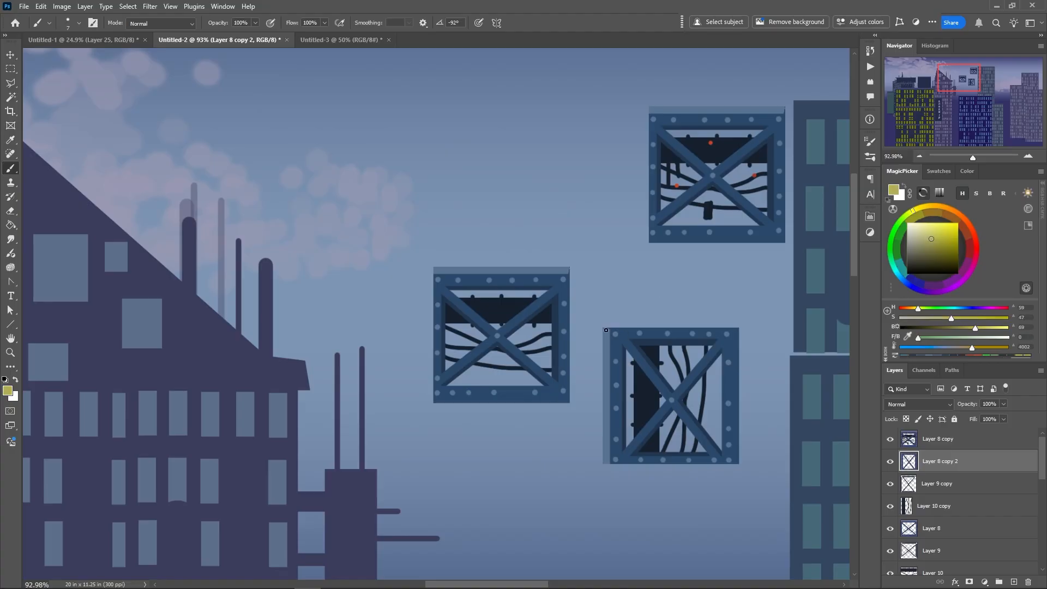
{"action": "left_click_drag", "start_coordinate": [604, 328], "coordinate": [603, 464]}
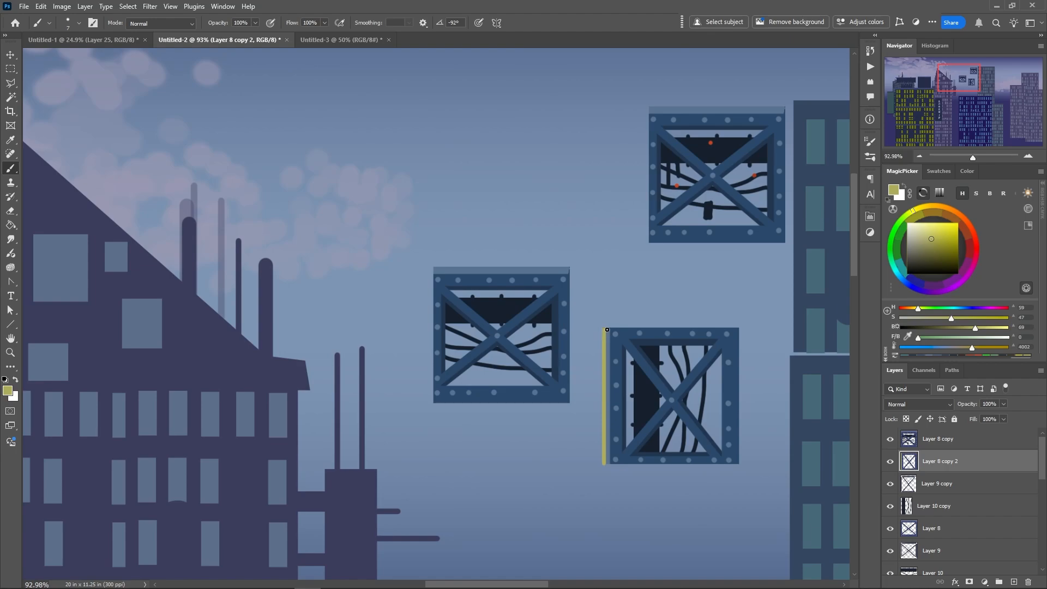
{"action": "left_click_drag", "start_coordinate": [607, 330], "coordinate": [605, 463]}
Sample the girder blue and paint an inner square of beams across the rotated frame's diagonal braces on Layer 8 copy 2
{"action": "left_click", "coordinate": [704, 366], "text": "alt"}
{"action": "key", "text": "F8"}
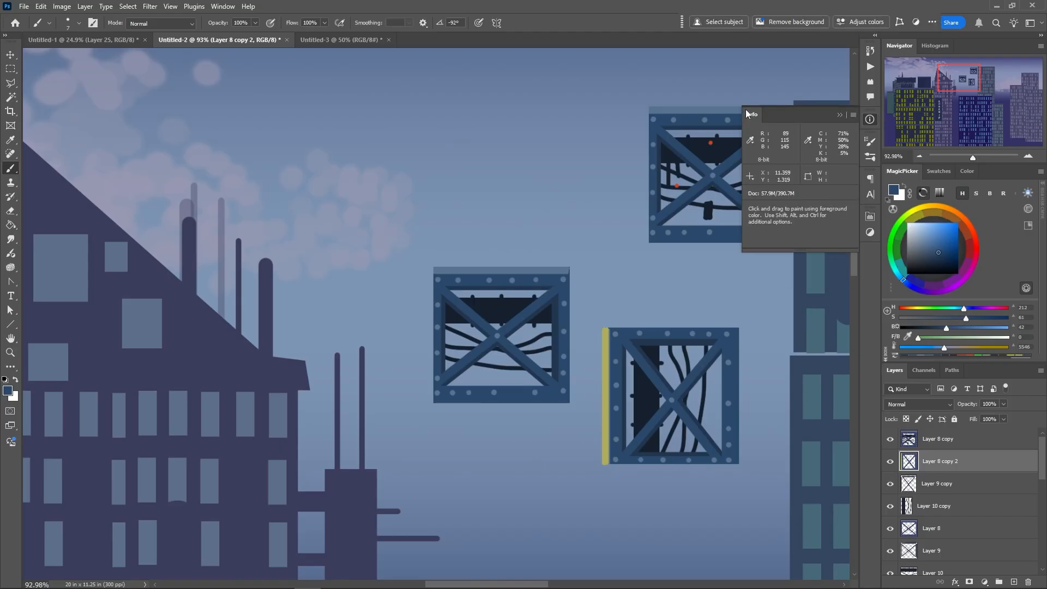
{"action": "key", "text": "F8"}
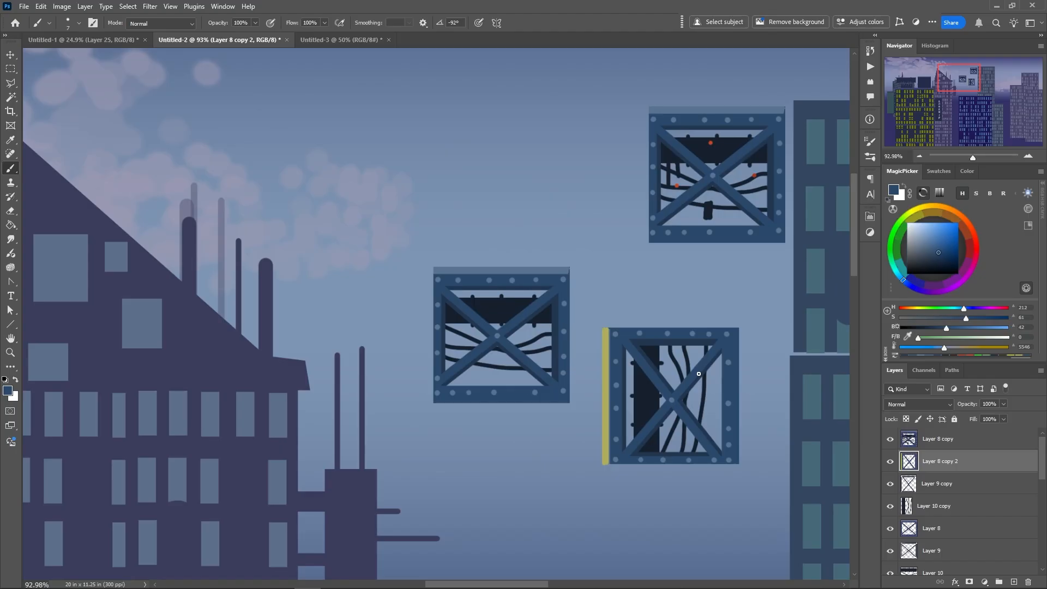
{"action": "left_click_drag", "start_coordinate": [700, 374], "coordinate": [697, 430]}
{"action": "left_click_drag", "start_coordinate": [646, 371], "coordinate": [646, 431]}
{"action": "left_click_drag", "start_coordinate": [648, 372], "coordinate": [648, 418]}
{"action": "left_click_drag", "start_coordinate": [649, 364], "coordinate": [701, 366]}
{"action": "left_click_drag", "start_coordinate": [674, 368], "coordinate": [698, 368]}
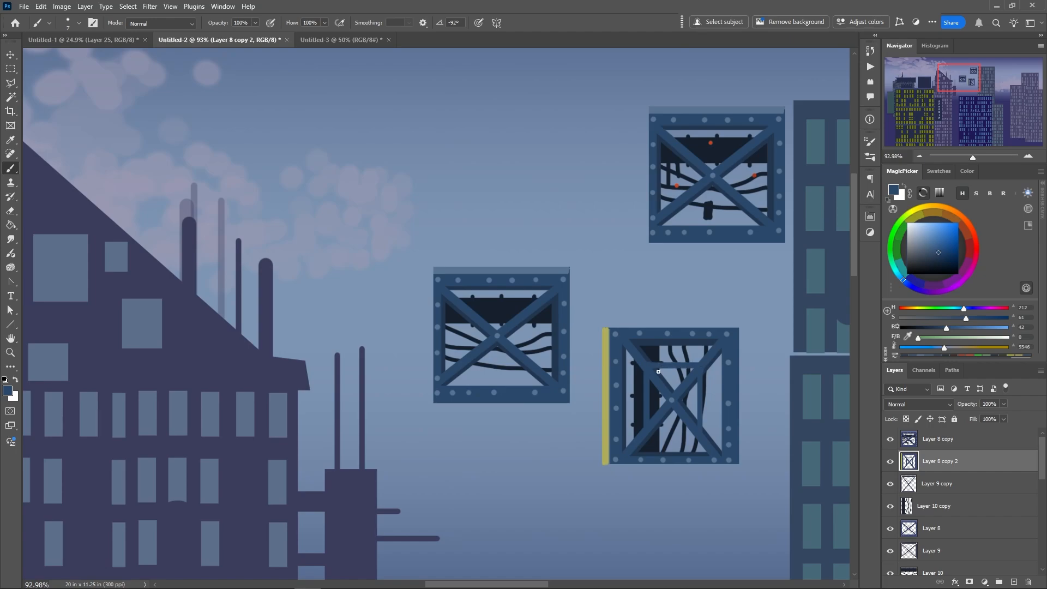
{"action": "mouse_move", "coordinate": [692, 433]}
{"action": "left_mouse_down"}
{"action": "mouse_move", "coordinate": [646, 436]}
{"action": "mouse_move", "coordinate": [700, 438]}
{"action": "left_mouse_up"}
{"action": "left_click_drag", "start_coordinate": [705, 376], "coordinate": [702, 436]}
Sample the darker shadow blue and paint shadows alongside the inner square beams on Layer 9 copy
{"action": "left_click", "coordinate": [909, 484]}
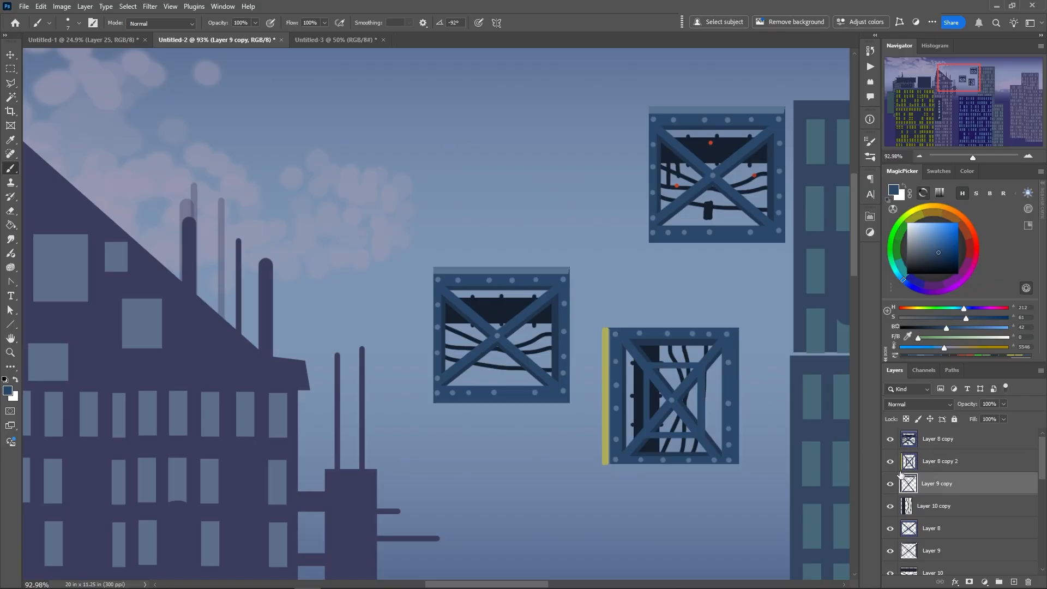
{"action": "left_click", "coordinate": [708, 339], "text": "alt"}
{"action": "left_click_drag", "start_coordinate": [708, 367], "coordinate": [703, 431]}
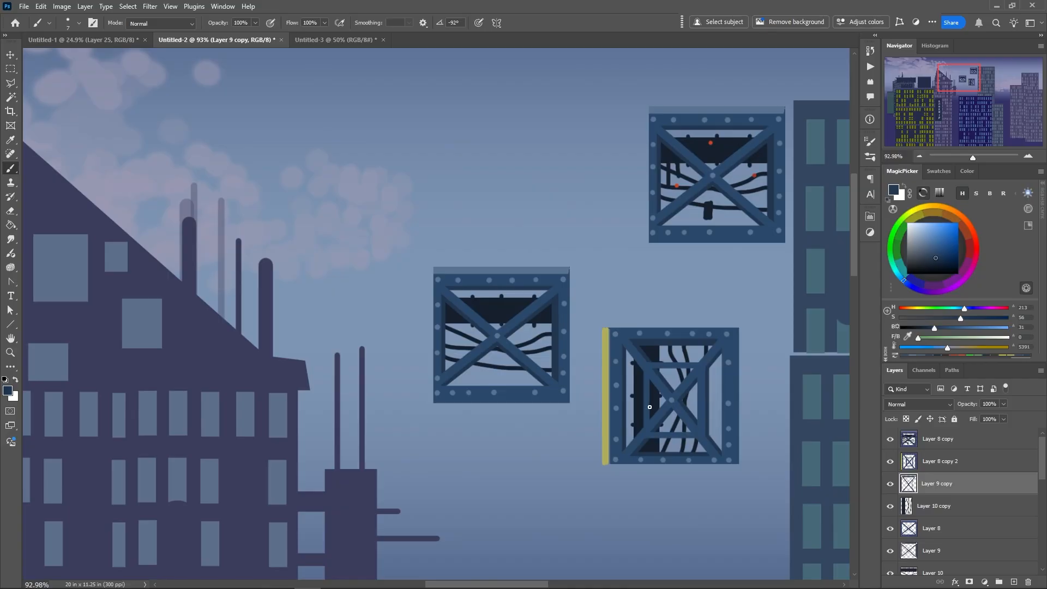
{"action": "left_click_drag", "start_coordinate": [649, 376], "coordinate": [651, 419]}
{"action": "left_click_drag", "start_coordinate": [654, 369], "coordinate": [701, 371]}
{"action": "left_click_drag", "start_coordinate": [646, 440], "coordinate": [701, 440]}
Rotate the dark band and cables on Layer 10 copy about 92 degrees back to horizontal and resize them to fit inside the frame
{"action": "left_click", "coordinate": [899, 502]}
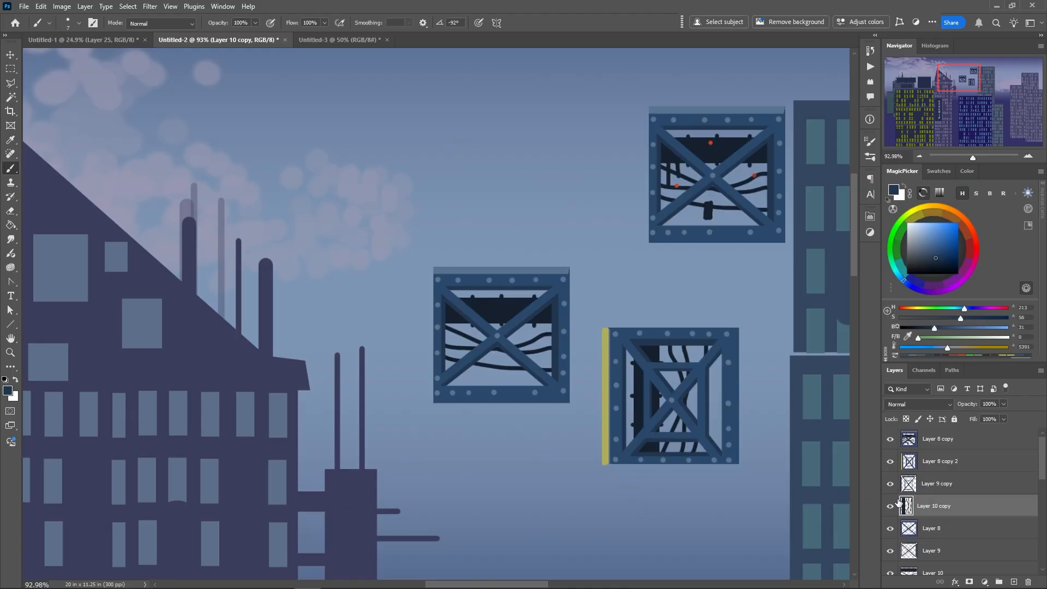
{"action": "right_click", "coordinate": [657, 405]}
{"action": "left_click", "coordinate": [632, 375]}
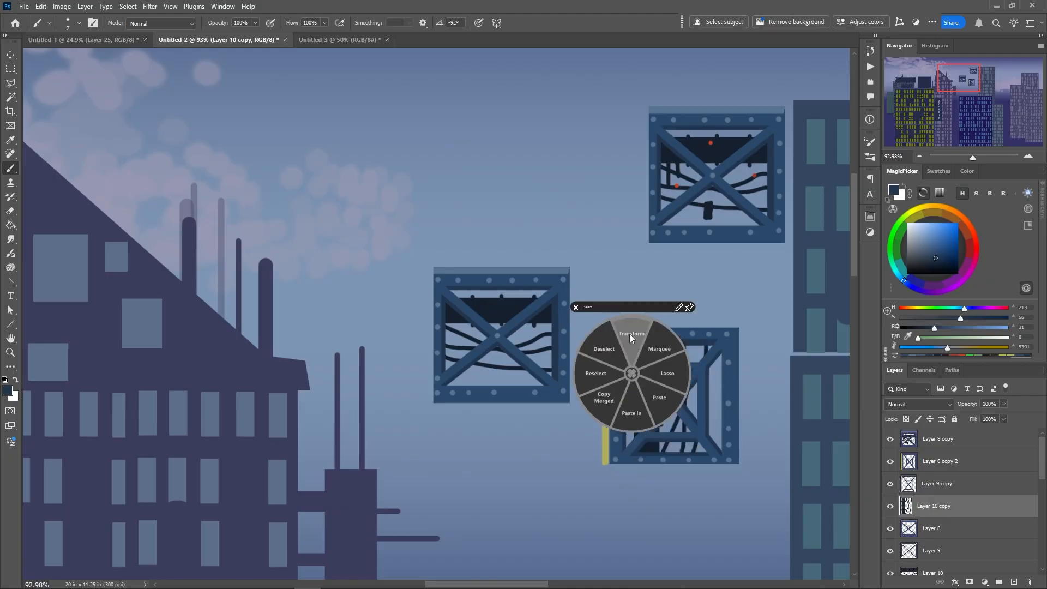
{"action": "left_click", "coordinate": [631, 338]}
{"action": "left_click_drag", "start_coordinate": [612, 342], "coordinate": [729, 374]}
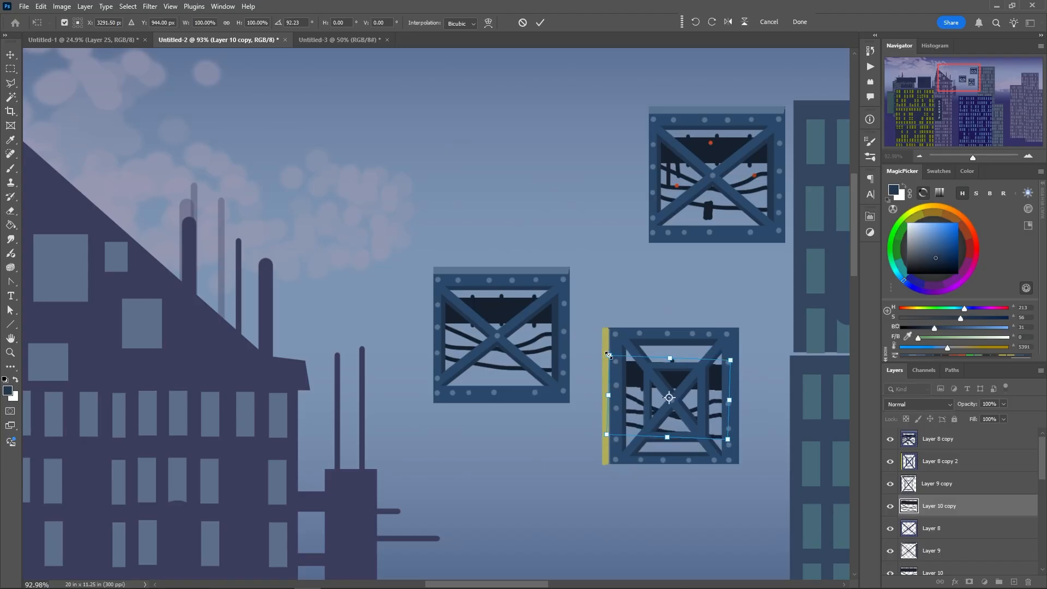
{"action": "left_click_drag", "start_coordinate": [610, 352], "coordinate": [620, 347]}
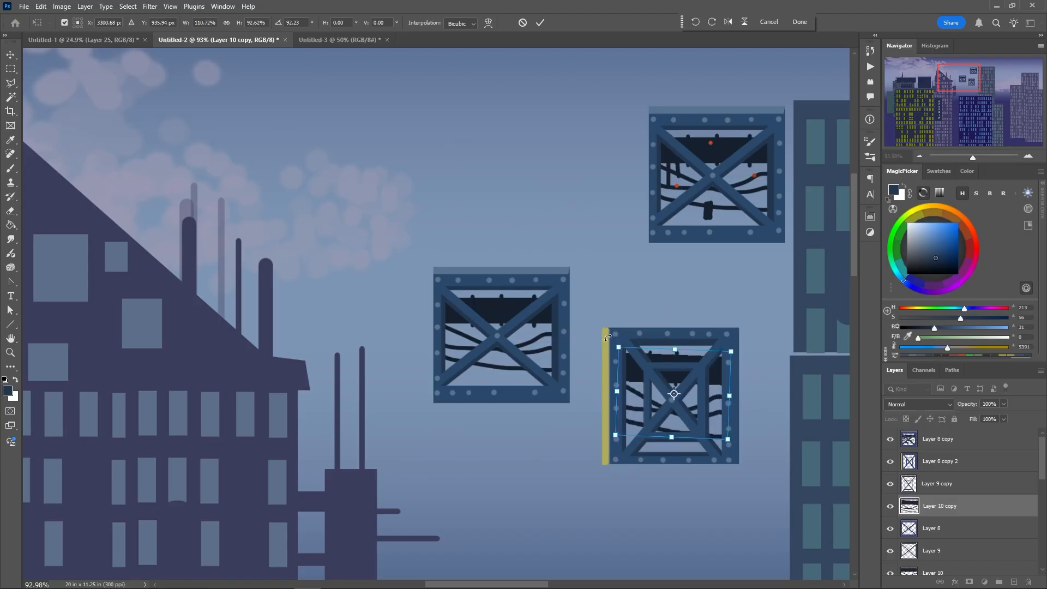
{"action": "left_click_drag", "start_coordinate": [616, 437], "coordinate": [618, 446]}
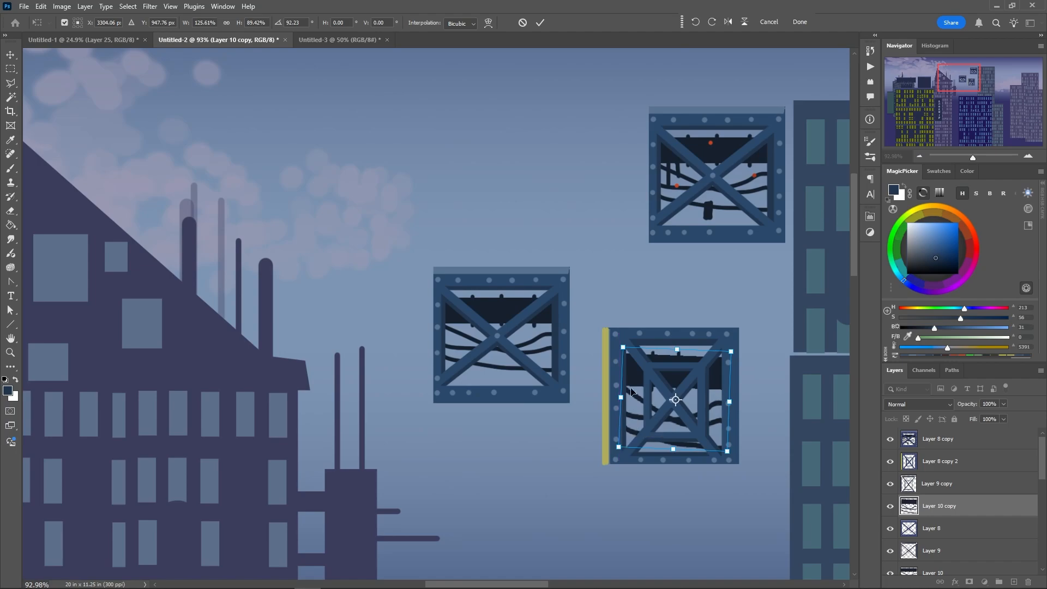
{"action": "key", "text": "Return"}
{"action": "key", "text": "b"}
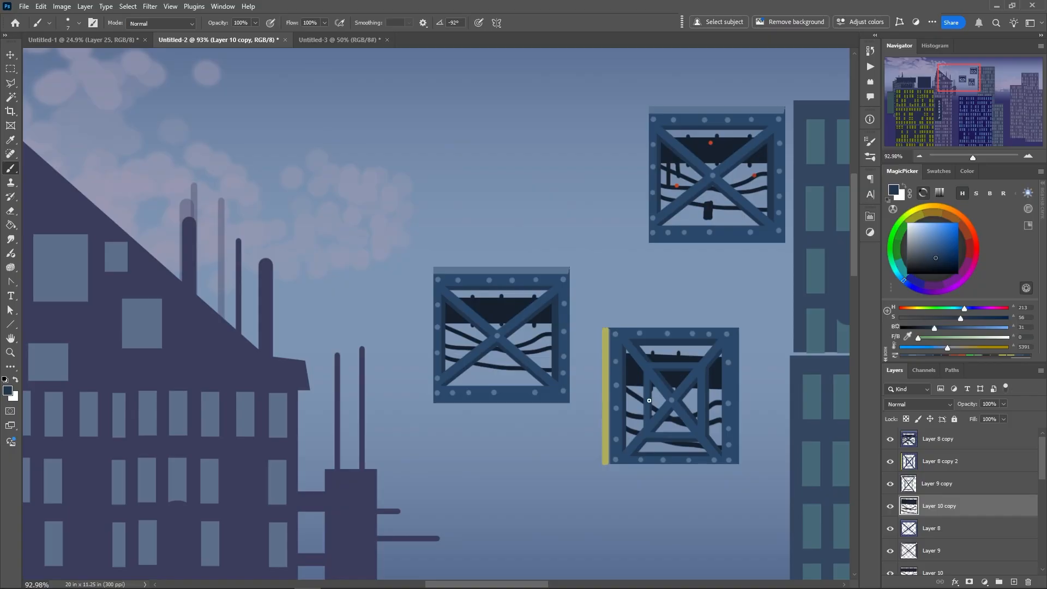
{"action": "left_click", "coordinate": [908, 485]}
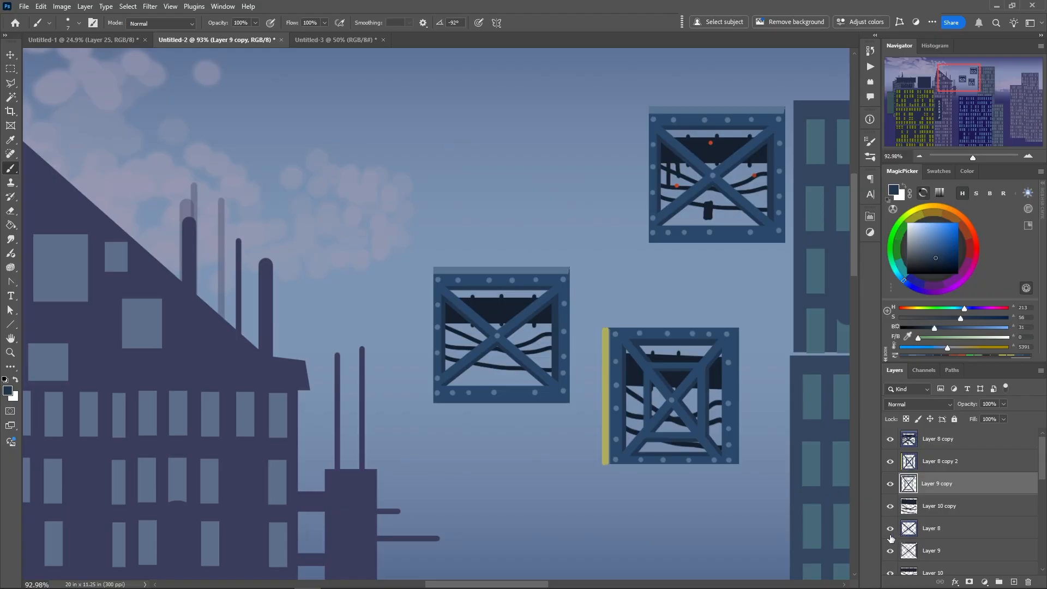
{"action": "left_click", "coordinate": [940, 530], "text": "shift"}
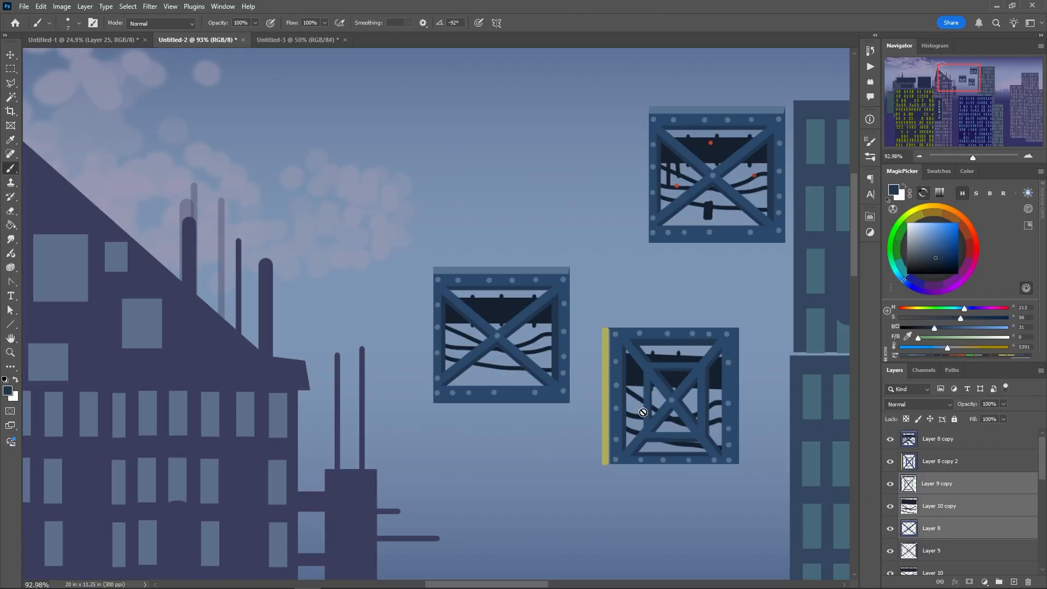
{"action": "right_click", "coordinate": [645, 413]}
{"action": "left_click", "coordinate": [677, 414]}
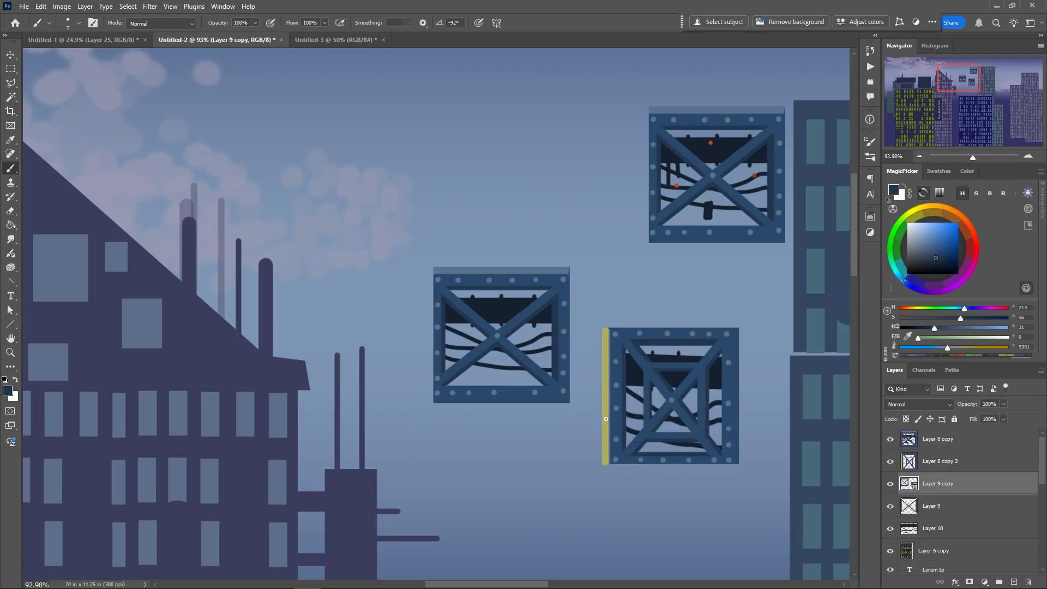
{"action": "key", "text": "ctrl+z"}
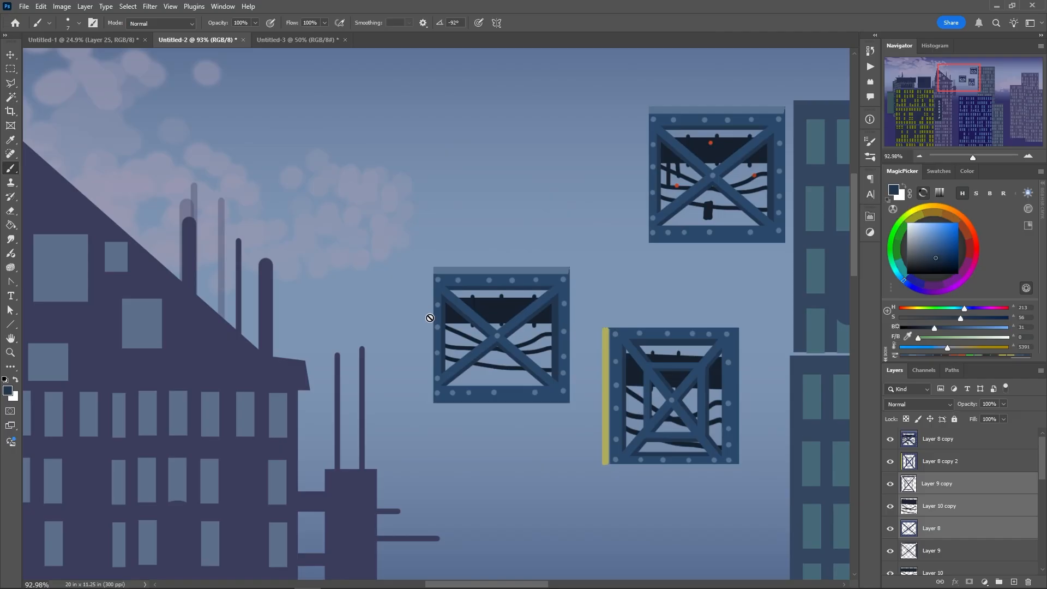
Merge Layer 8 copy 2, Layer 9 copy and Layer 10 copy, and stack a duplicate of the merged yellow-edged frame directly above it
{"action": "left_click", "coordinate": [935, 463]}
{"action": "left_click", "coordinate": [937, 510], "text": "shift"}
{"action": "right_click", "coordinate": [573, 379]}
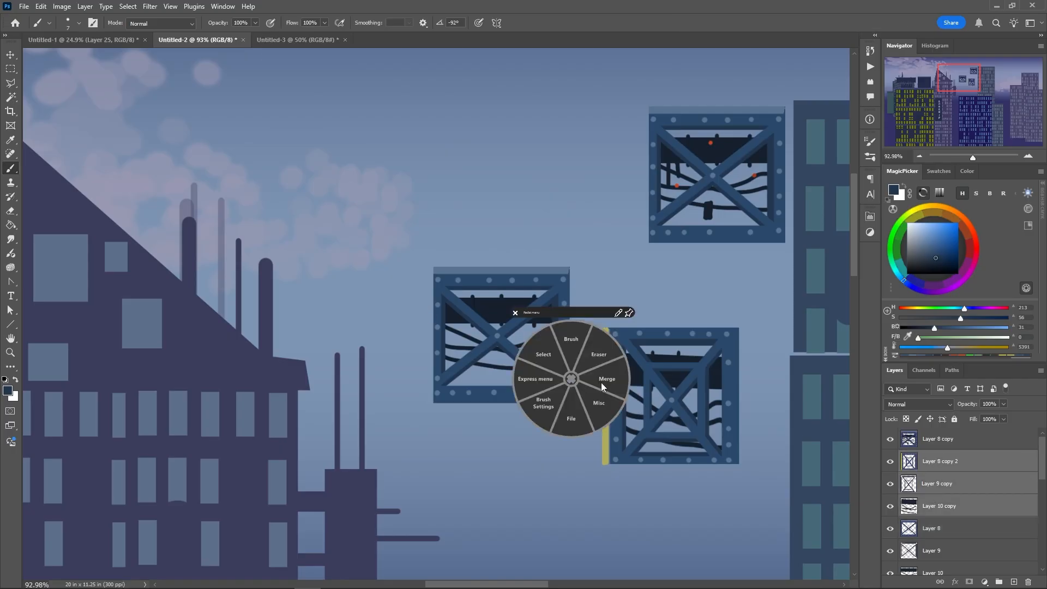
{"action": "left_click", "coordinate": [586, 359]}
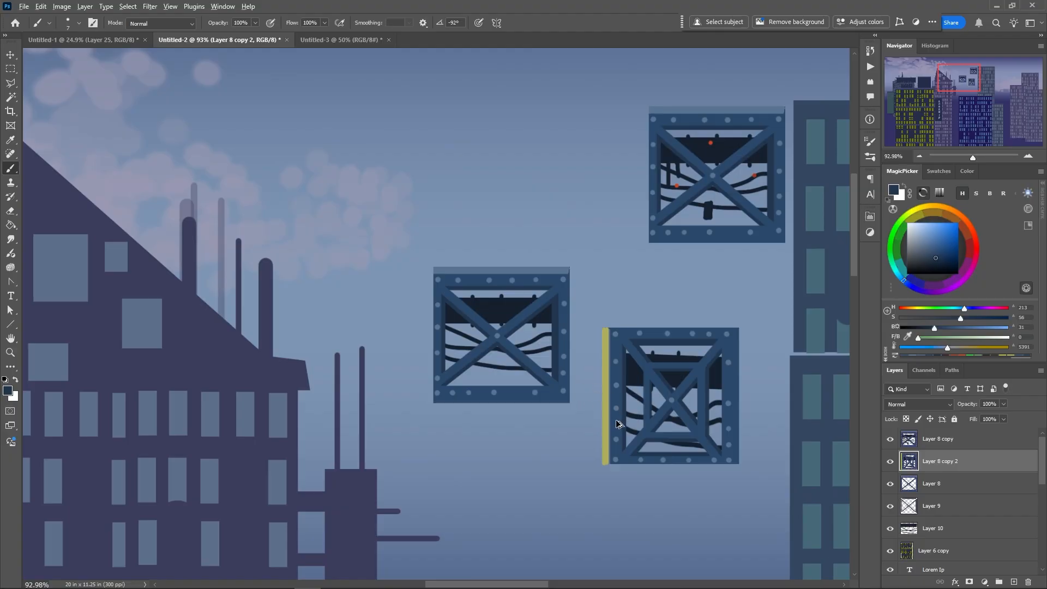
{"action": "left_click_drag", "start_coordinate": [620, 426], "coordinate": [617, 296]}
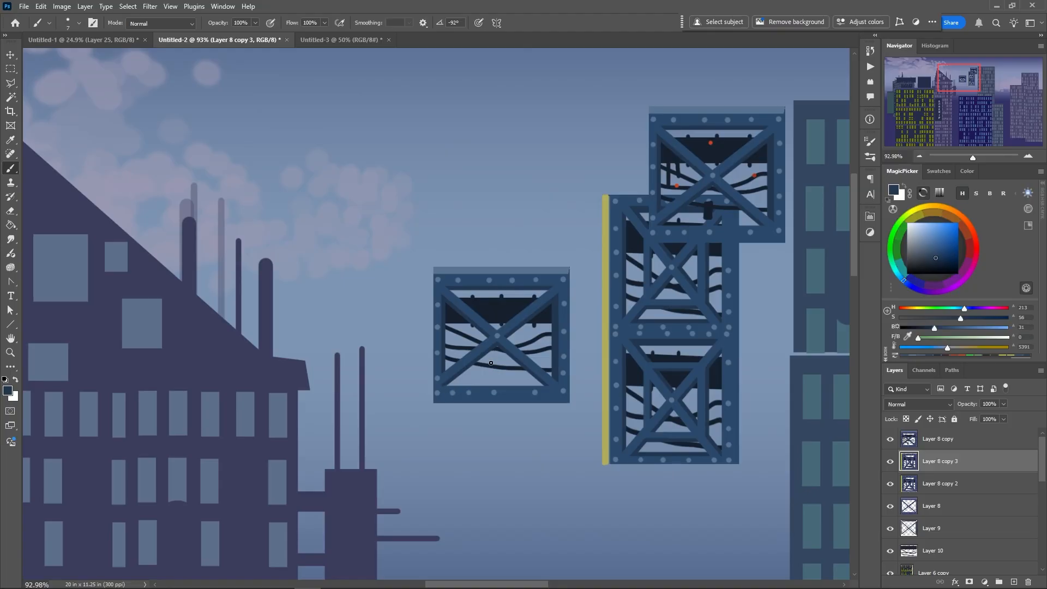
Add a new layer above Layer 8 copy and fill a thin lassoed vertical post in dark blue on top of the original frame
{"action": "left_click", "coordinate": [917, 438]}
{"action": "key", "text": "ctrl+shift+alt+n"}
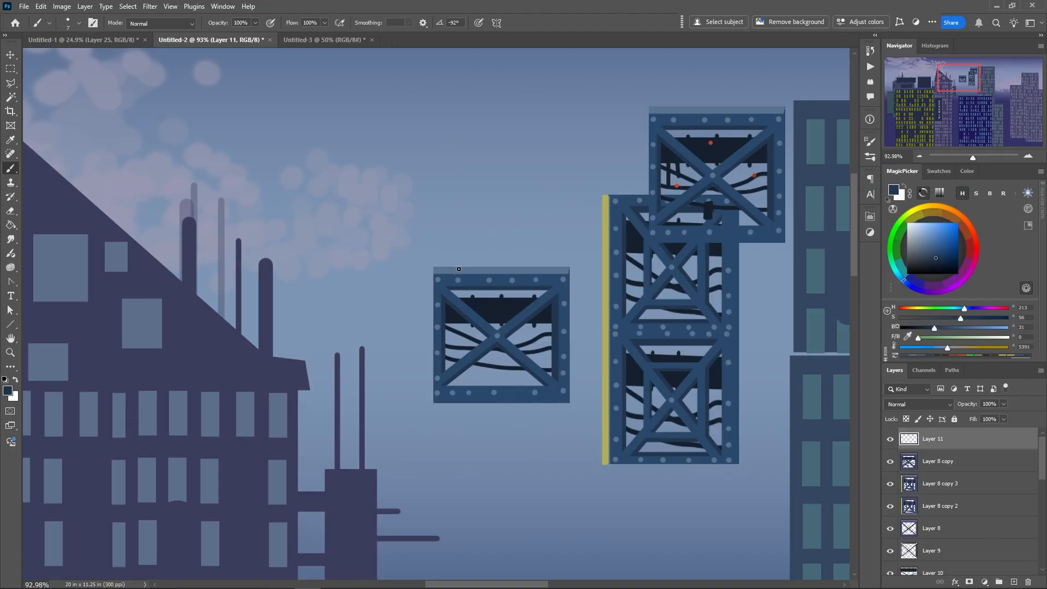
{"action": "left_click", "coordinate": [11, 84]}
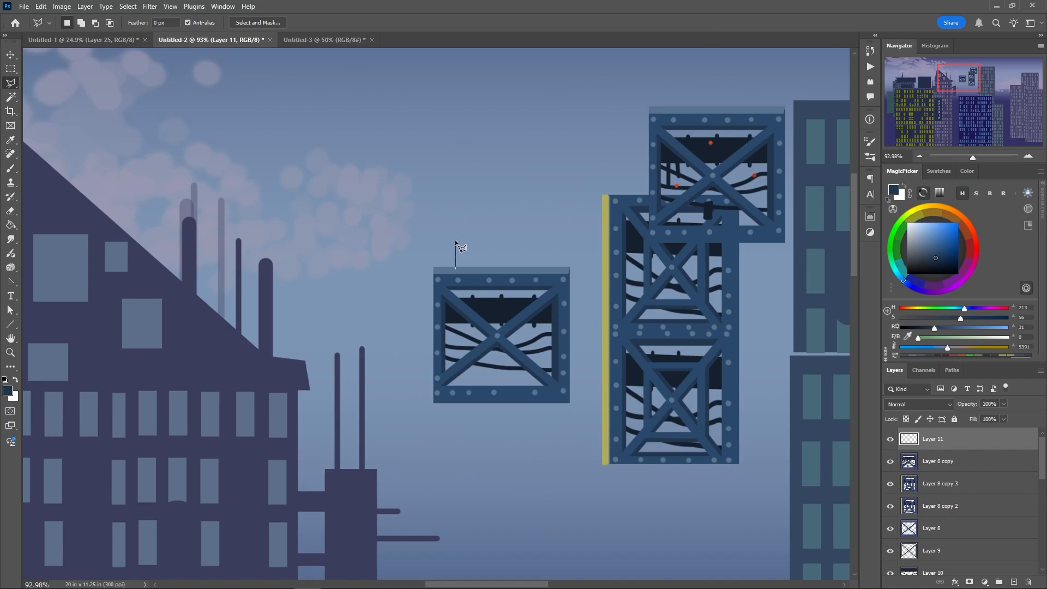
{"action": "left_click", "coordinate": [454, 270]}
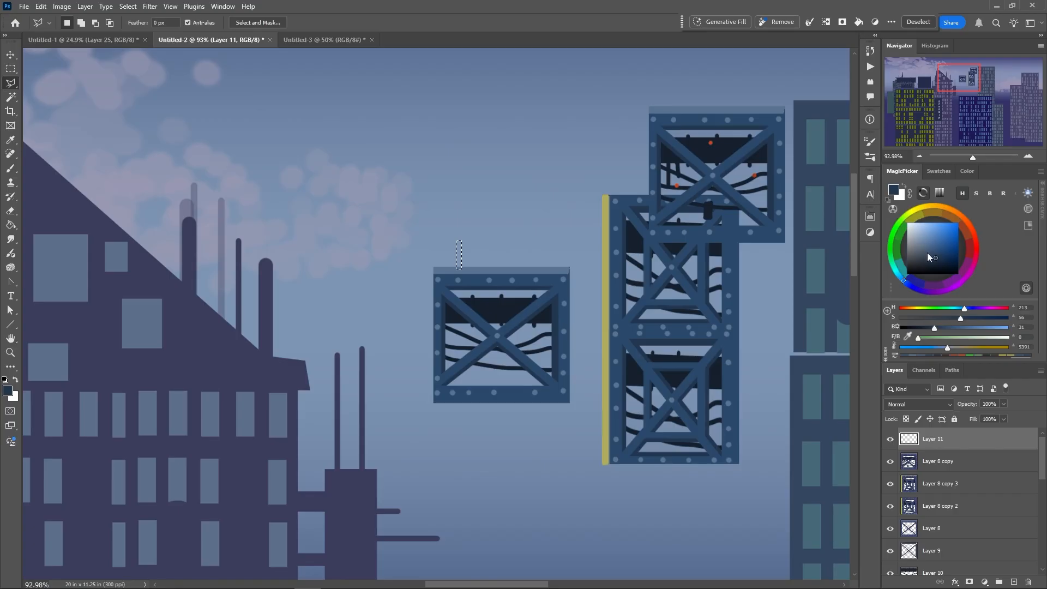
{"action": "key", "text": "alt"}
{"action": "key", "text": "alt+BackSpace"}
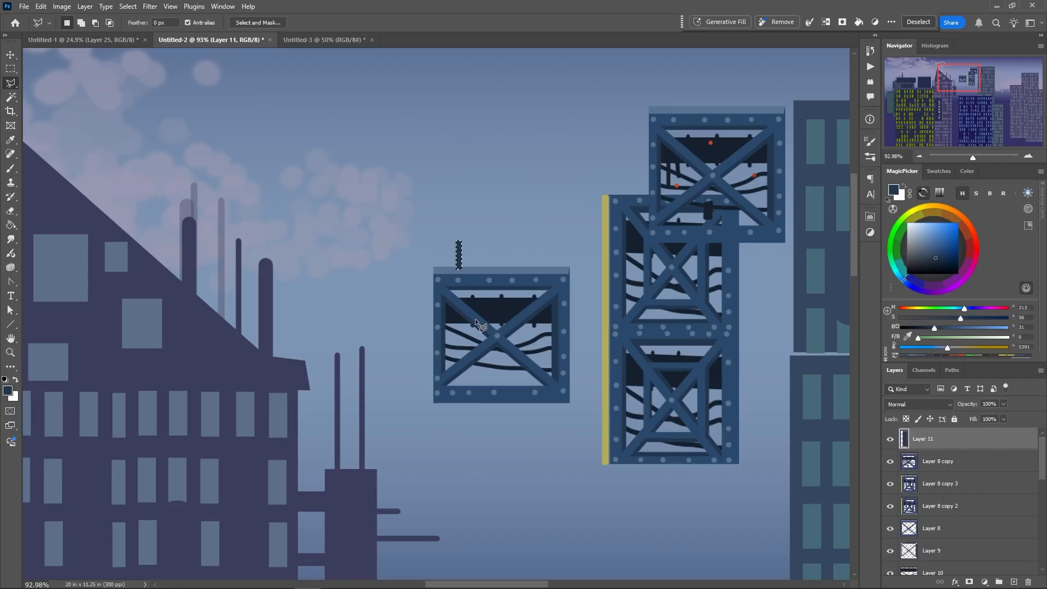
Fill a tall narrow ellipse in the current dark blue on top of the post on Layer 11
{"action": "left_click", "coordinate": [10, 71]}
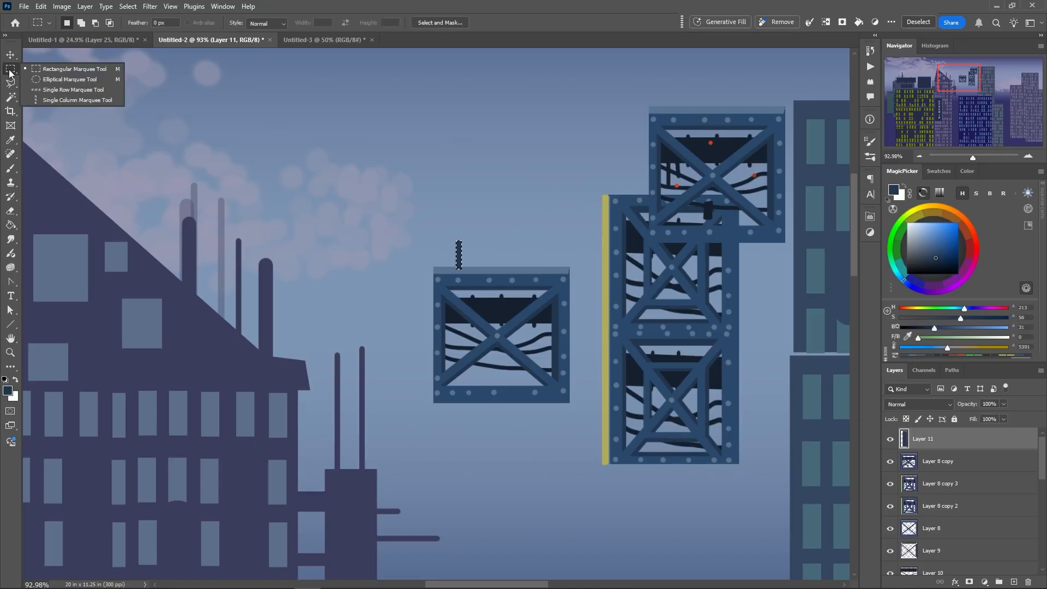
{"action": "left_click", "coordinate": [37, 80]}
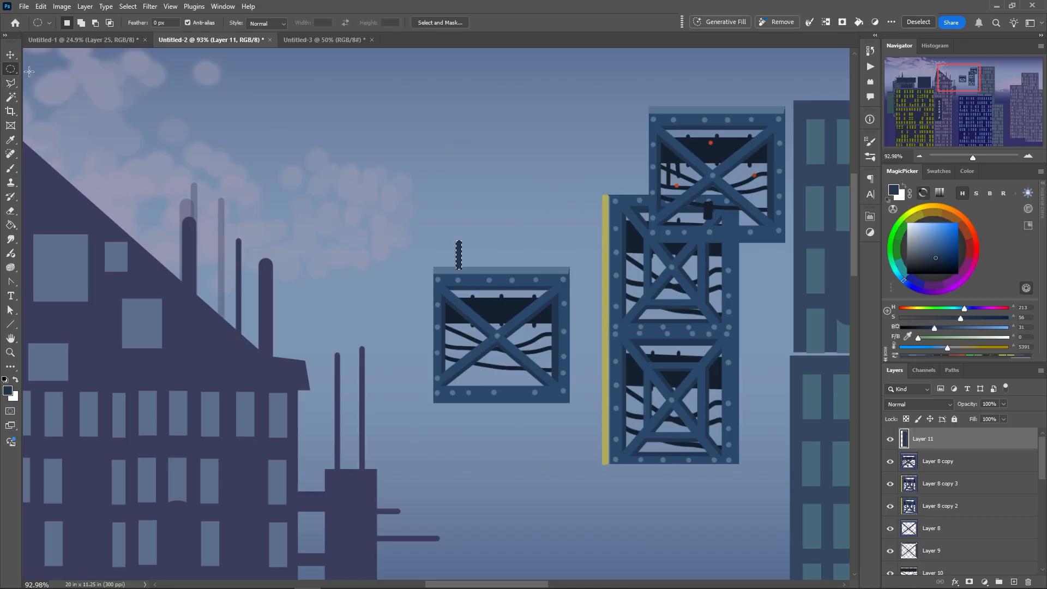
{"action": "left_click", "coordinate": [444, 224]}
{"action": "left_click_drag", "start_coordinate": [450, 184], "coordinate": [467, 250]}
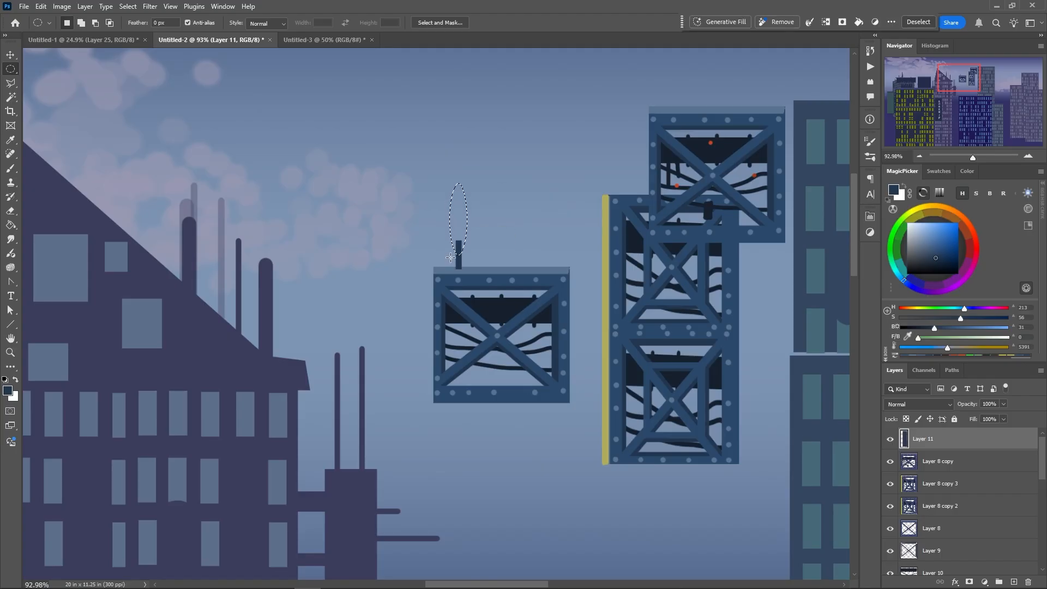
{"action": "key", "text": "alt+BackSpace"}
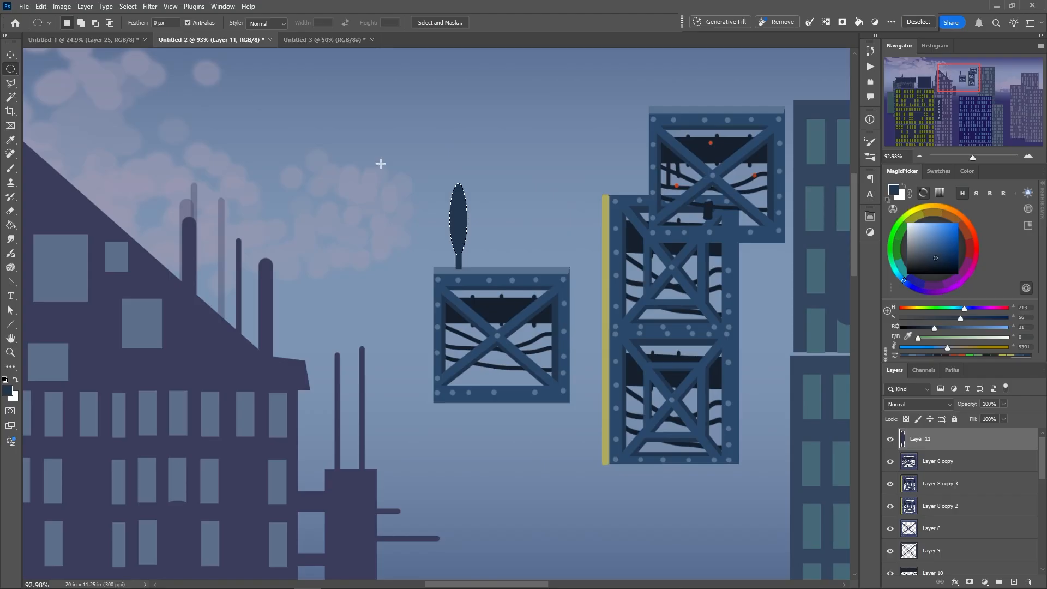
Fill a column of short horizontal bars across the ellipse in the same dark blue and clear the selection
{"action": "right_click", "coordinate": [12, 69]}
{"action": "left_click", "coordinate": [32, 67]}
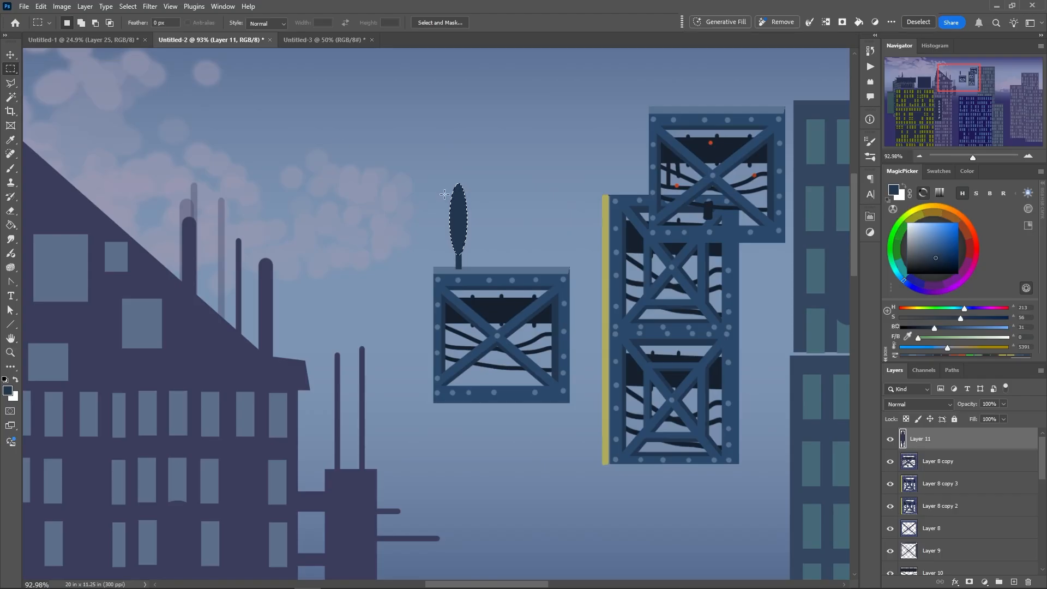
{"action": "left_click_drag", "start_coordinate": [445, 194], "coordinate": [471, 200]}
{"action": "key", "text": "alt+BackSpace"}
{"action": "left_click_drag", "start_coordinate": [450, 201], "coordinate": [453, 249]}
{"action": "right_click", "coordinate": [449, 250]}
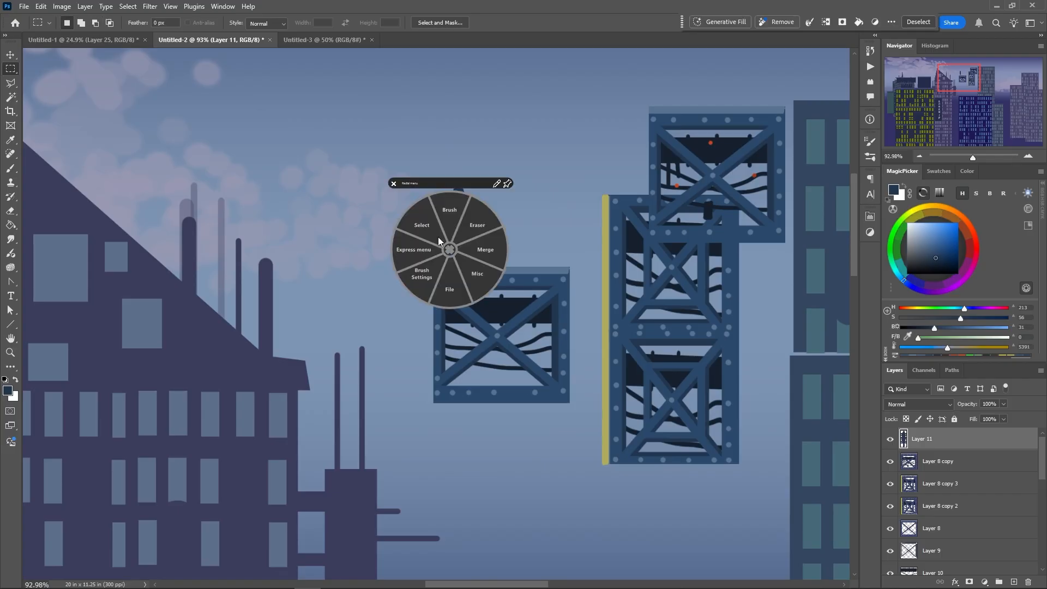
{"action": "left_click", "coordinate": [424, 229]}
{"action": "left_click", "coordinate": [402, 210]}
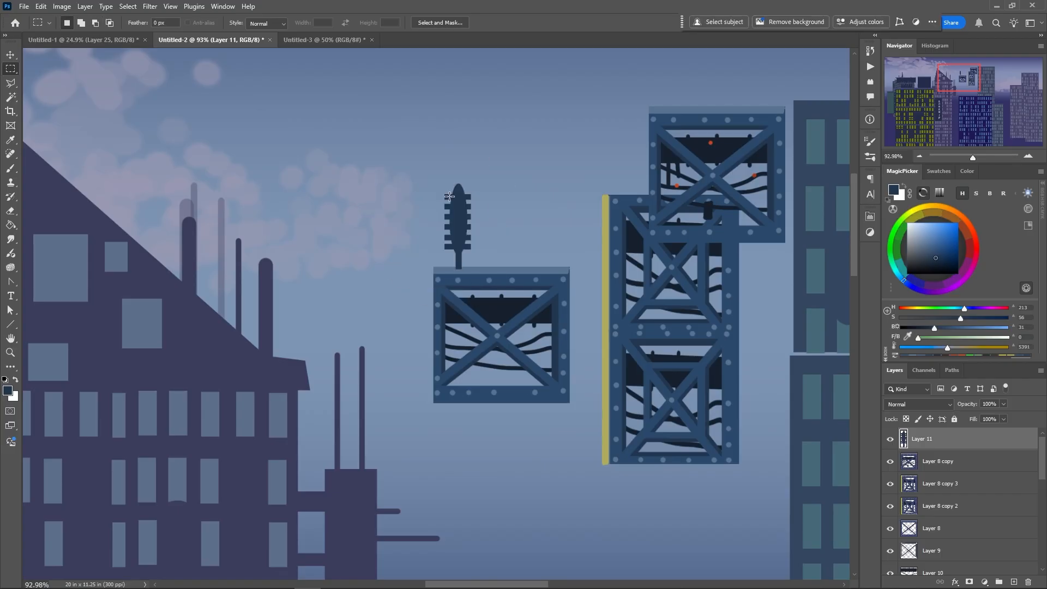
Fill a smaller ellipse inside the ribbed post with orange-red (hue 14, saturation 89, brightness 89) and clear the selection
{"action": "right_click", "coordinate": [11, 69]}
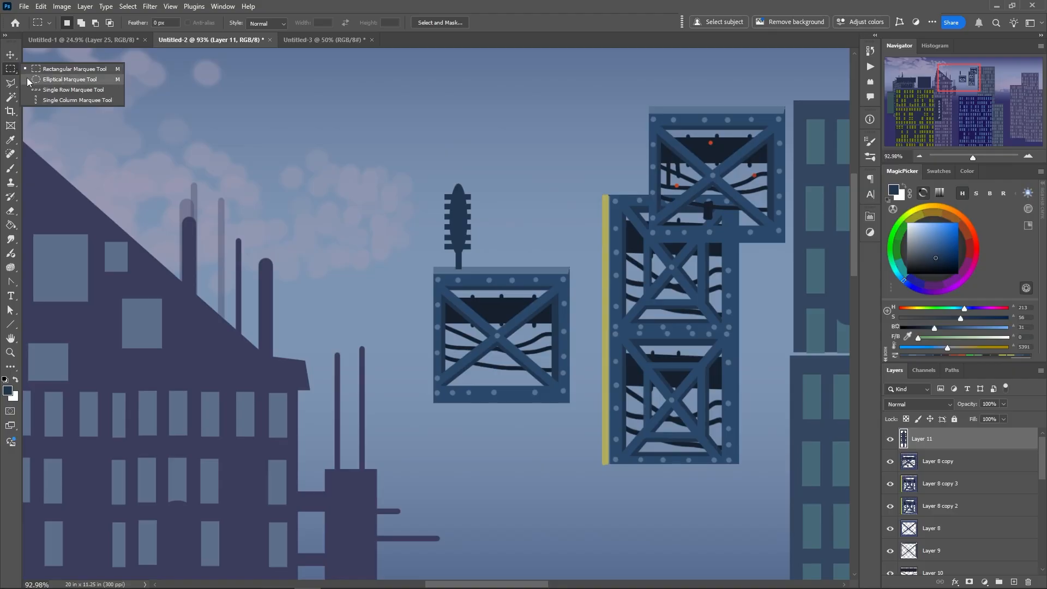
{"action": "left_click", "coordinate": [28, 80]}
{"action": "left_click_drag", "start_coordinate": [453, 194], "coordinate": [464, 244]}
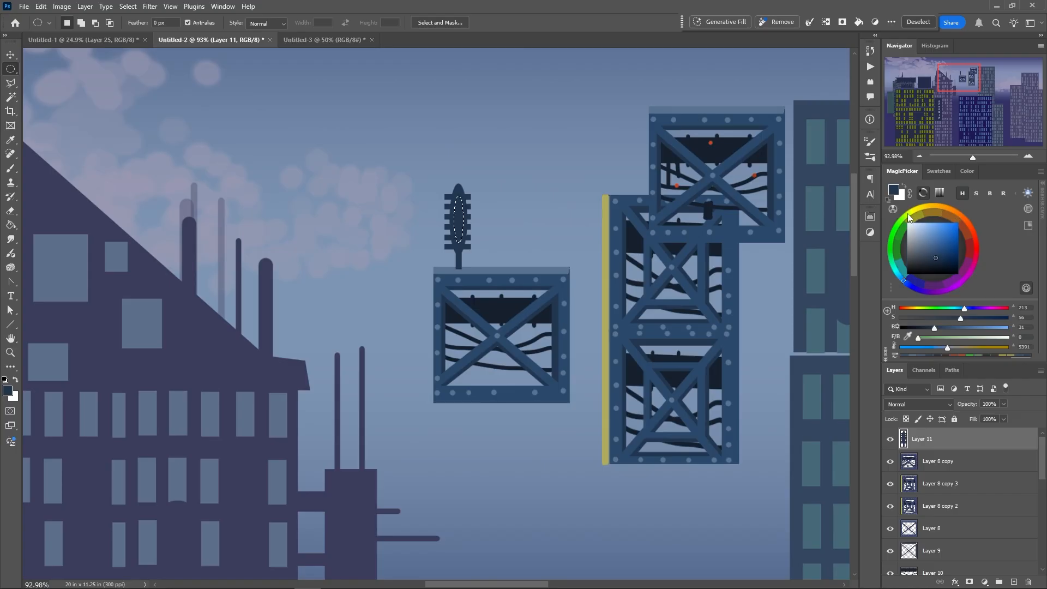
{"action": "left_click", "coordinate": [907, 215]}
{"action": "left_click", "coordinate": [940, 240]}
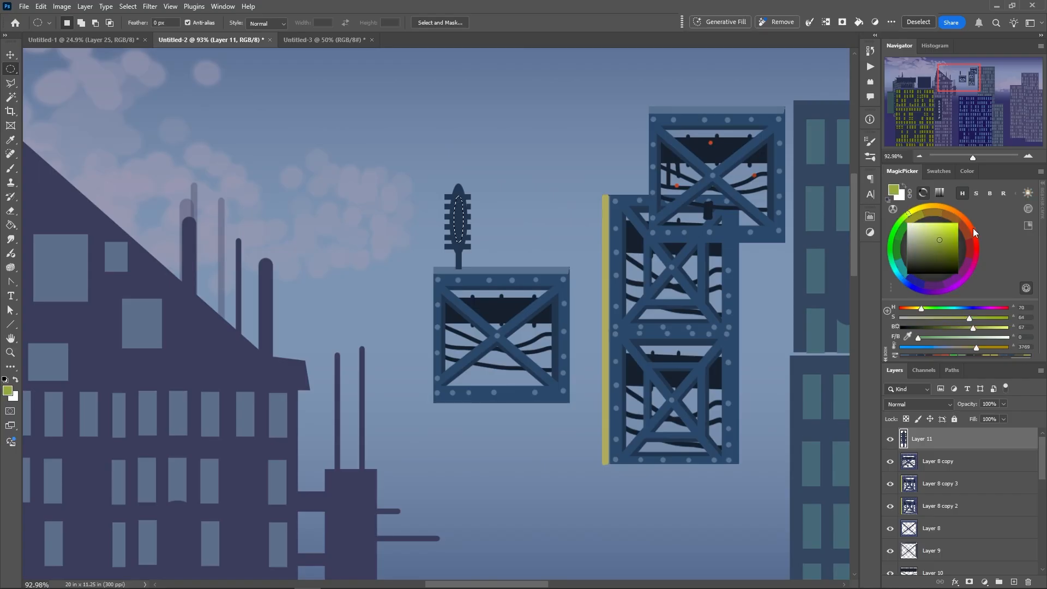
{"action": "left_click", "coordinate": [973, 229]}
{"action": "left_click", "coordinate": [953, 228]}
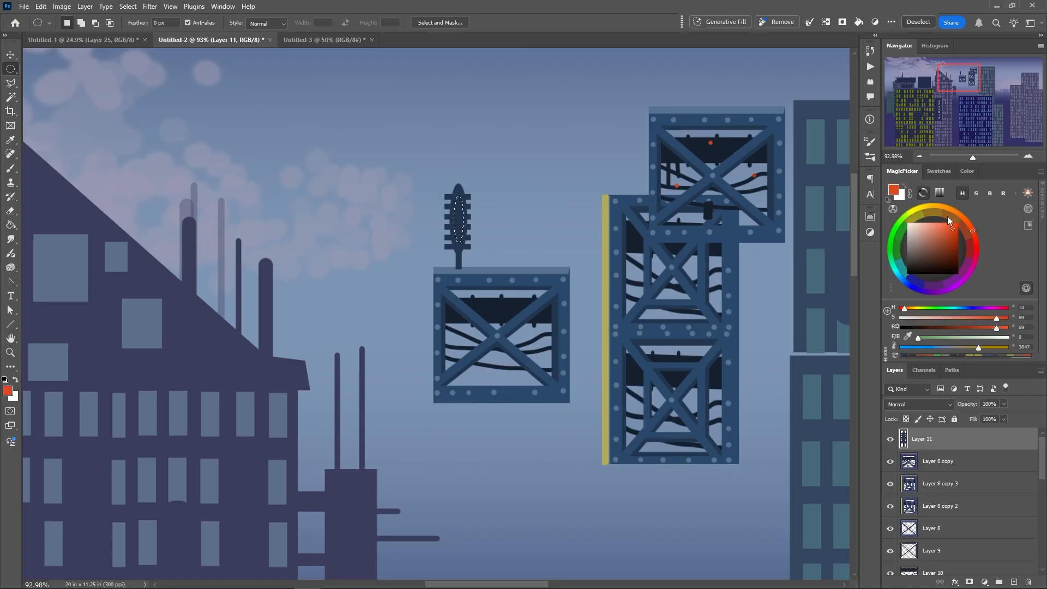
{"action": "key", "text": "alt+BackSpace"}
{"action": "right_click", "coordinate": [436, 276]}
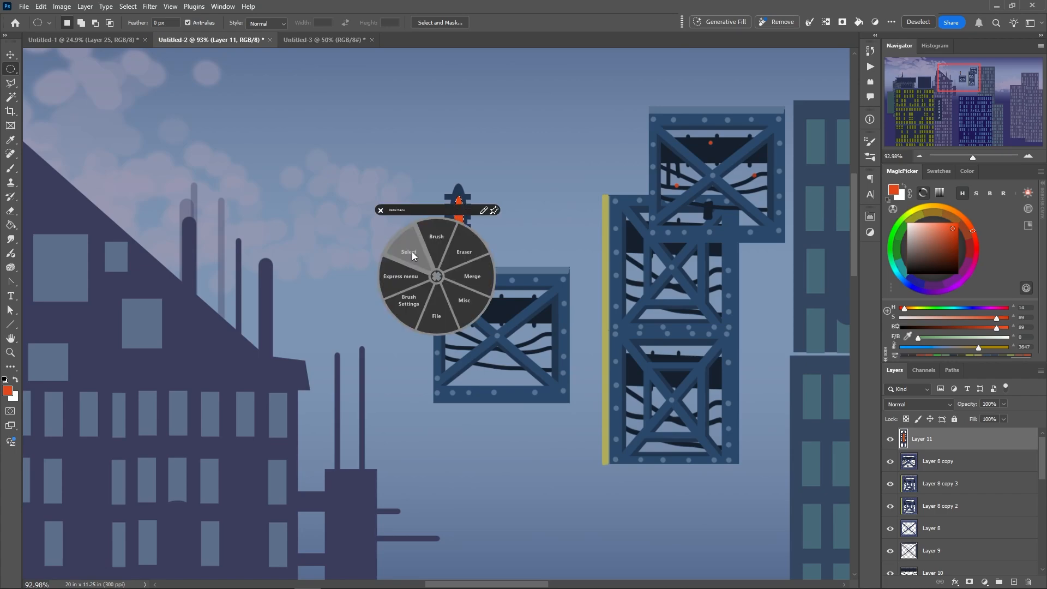
{"action": "left_click", "coordinate": [411, 252]}
{"action": "left_click", "coordinate": [388, 232]}
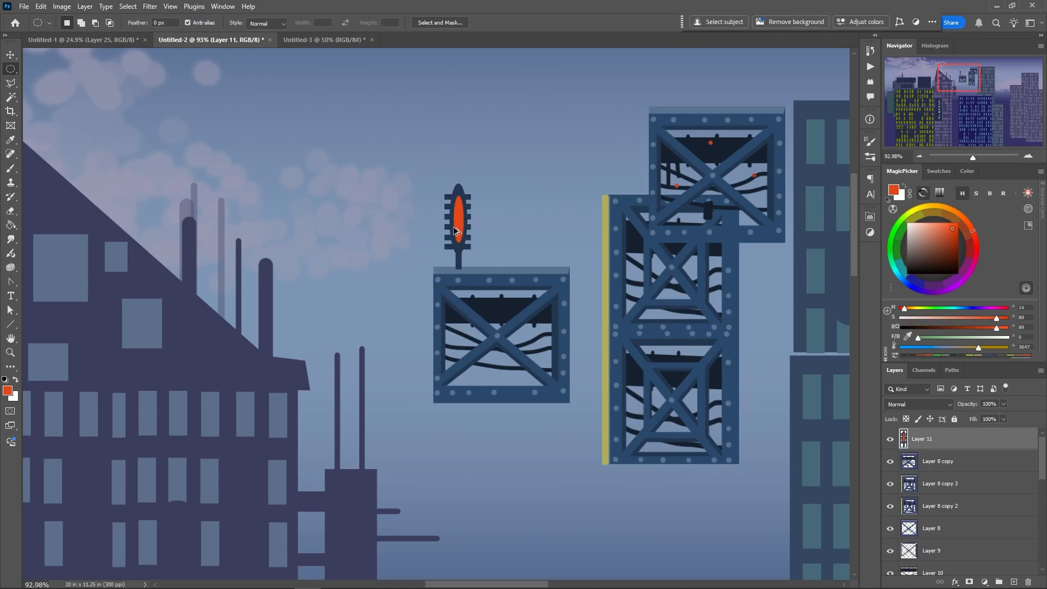
Duplicate the red-lit post into an evenly spaced row of four along the frame's upper edge and merge the four layers
{"action": "left_click_drag", "start_coordinate": [454, 240], "coordinate": [552, 244]}
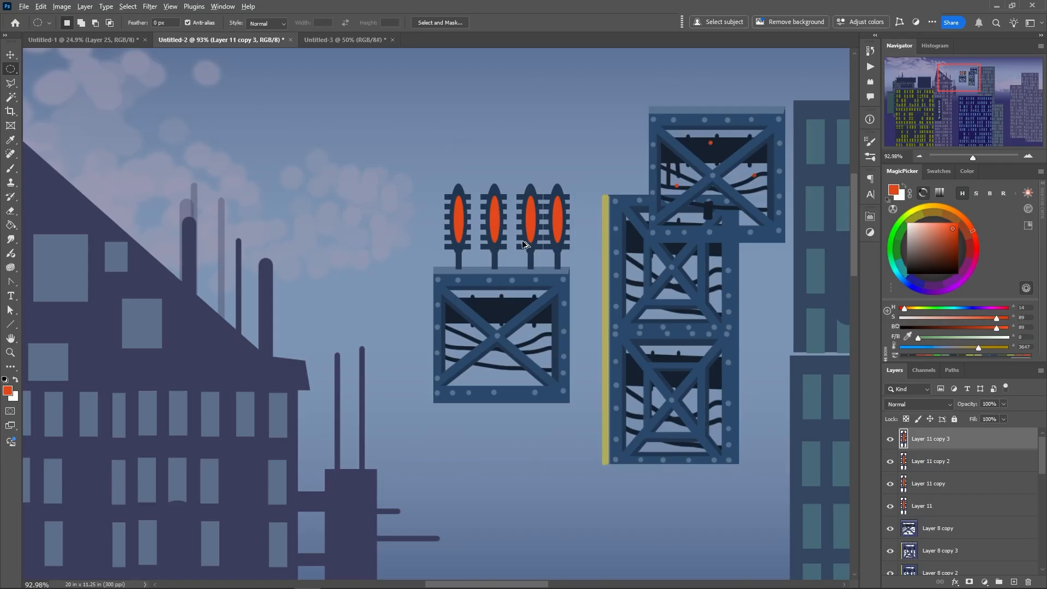
{"action": "left_click_drag", "start_coordinate": [528, 244], "coordinate": [551, 240]}
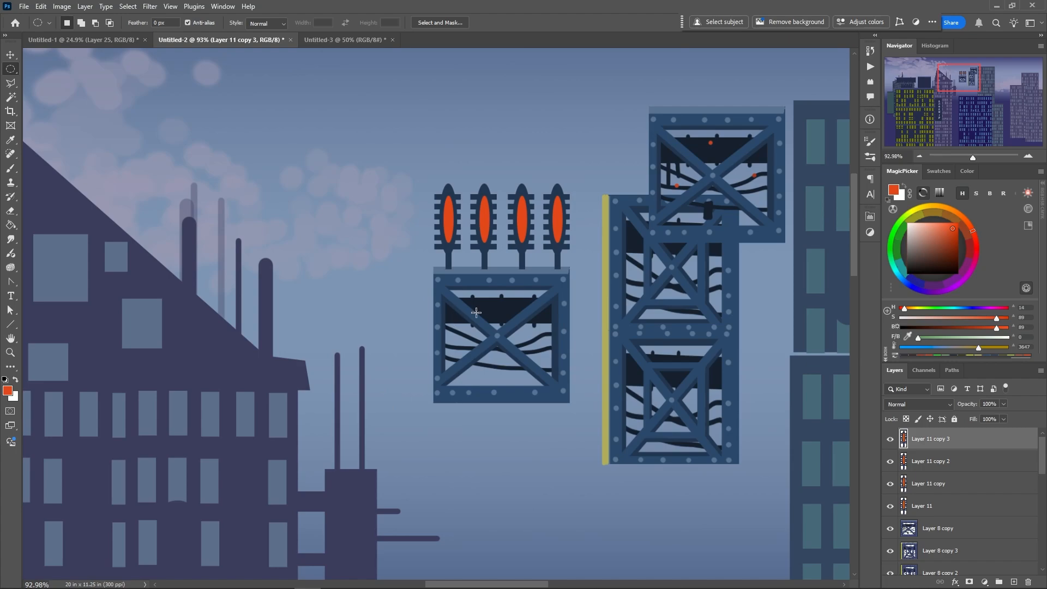
{"action": "right_click", "coordinate": [519, 227]}
{"action": "left_click", "coordinate": [521, 195]}
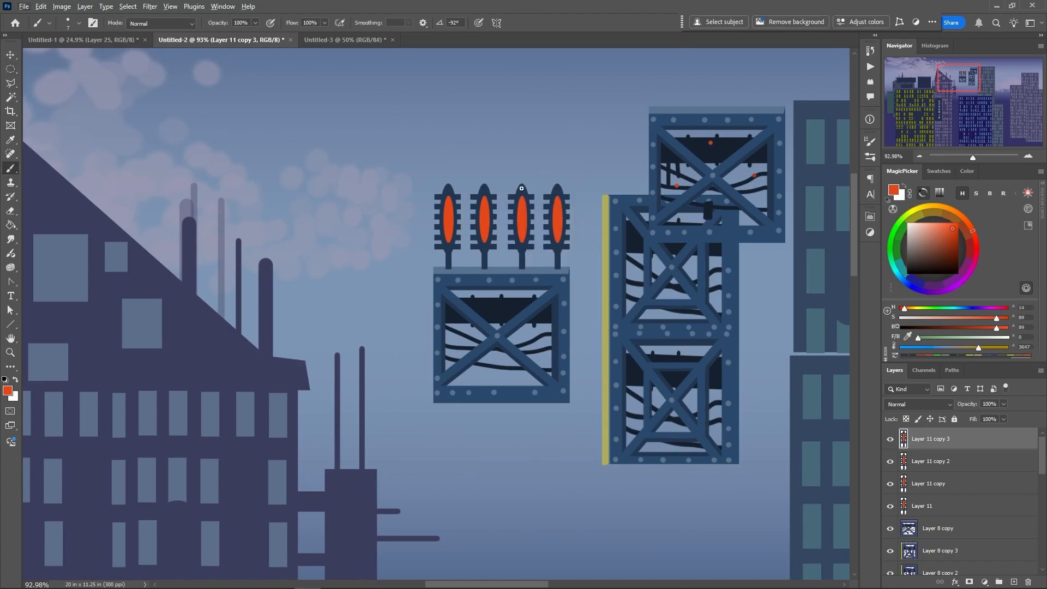
{"action": "left_click", "coordinate": [913, 496], "text": "shift"}
{"action": "right_click", "coordinate": [488, 303]}
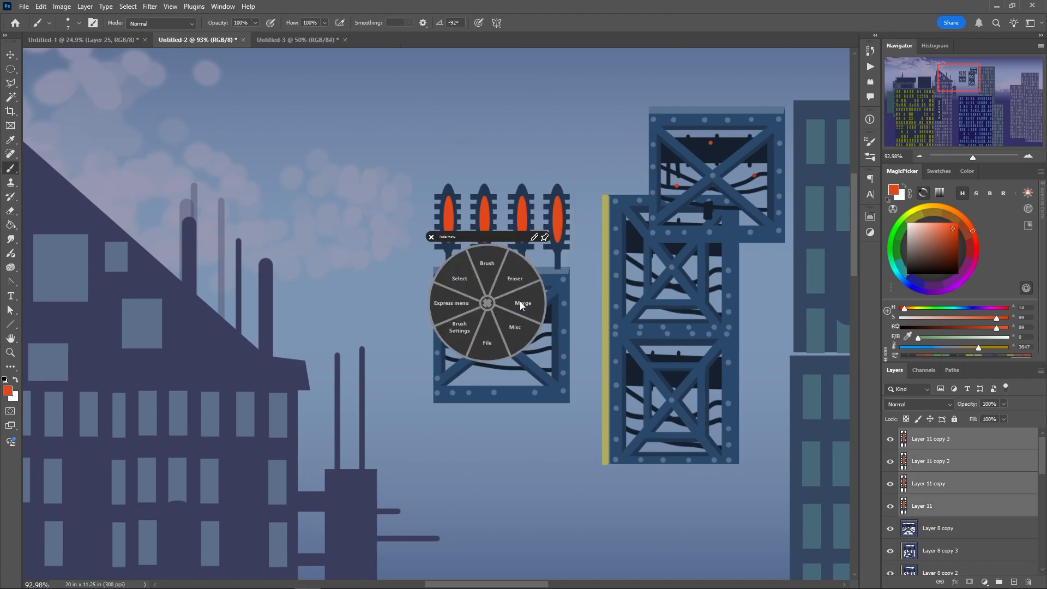
{"action": "left_click", "coordinate": [512, 290]}
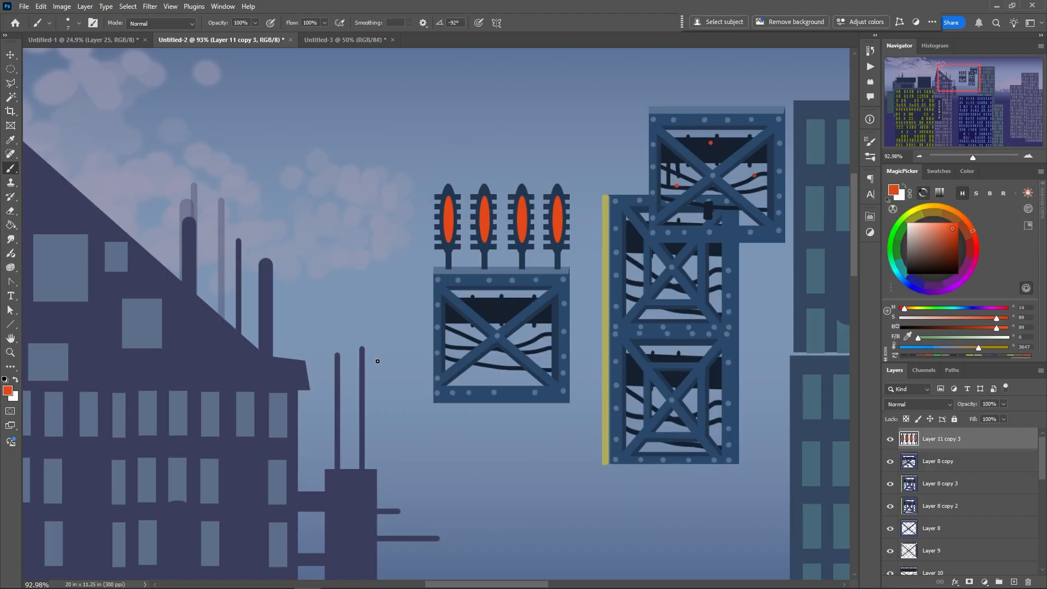
Group all the girder frame and prop layers and hide the group
{"action": "scroll", "coordinate": [377, 361], "scroll_direction": "down", "scroll_amount": 5}
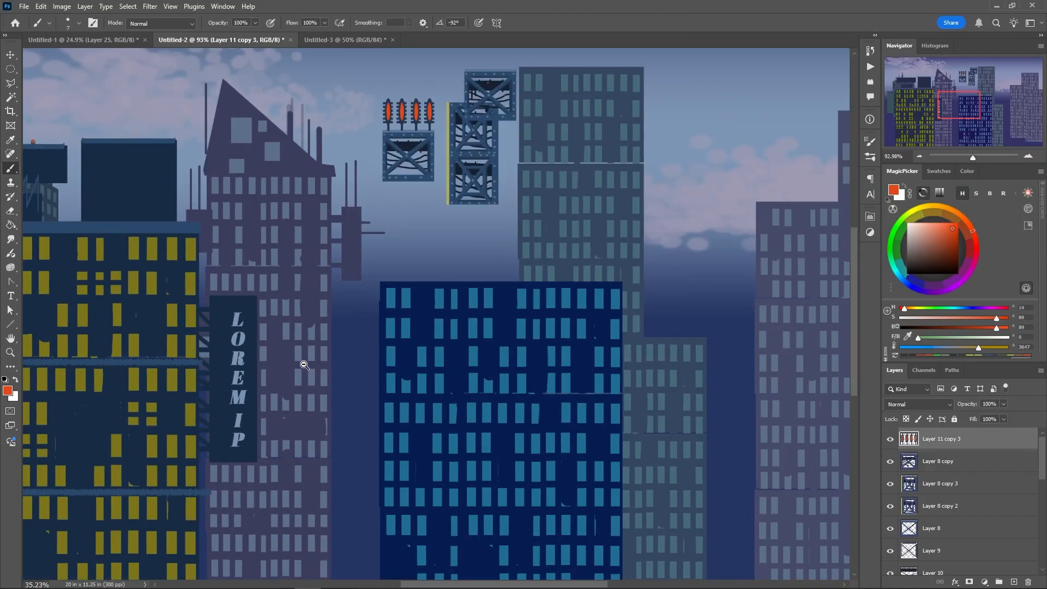
{"action": "left_click", "coordinate": [961, 567], "text": "shift"}
{"action": "key", "text": "ctrl+g"}
{"action": "left_click", "coordinate": [890, 439]}
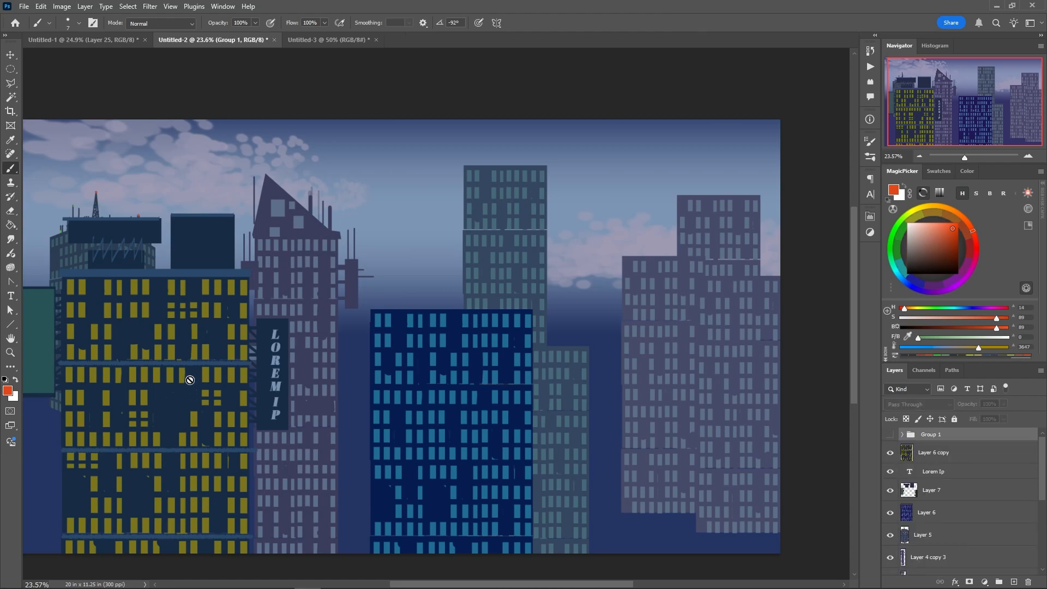
Scale the purple building pair on Layer 4 copy, at the scene's right end, to about 89% of its height
{"action": "scroll", "coordinate": [180, 421], "scroll_direction": "down", "scroll_amount": 3}
{"action": "left_click", "coordinate": [450, 424], "text": "ctrl"}
{"action": "key", "text": "ctrl+t"}
{"action": "left_click_drag", "start_coordinate": [426, 298], "coordinate": [456, 319]}
{"action": "left_click_drag", "start_coordinate": [482, 358], "coordinate": [475, 349]}
{"action": "key", "text": "Return"}
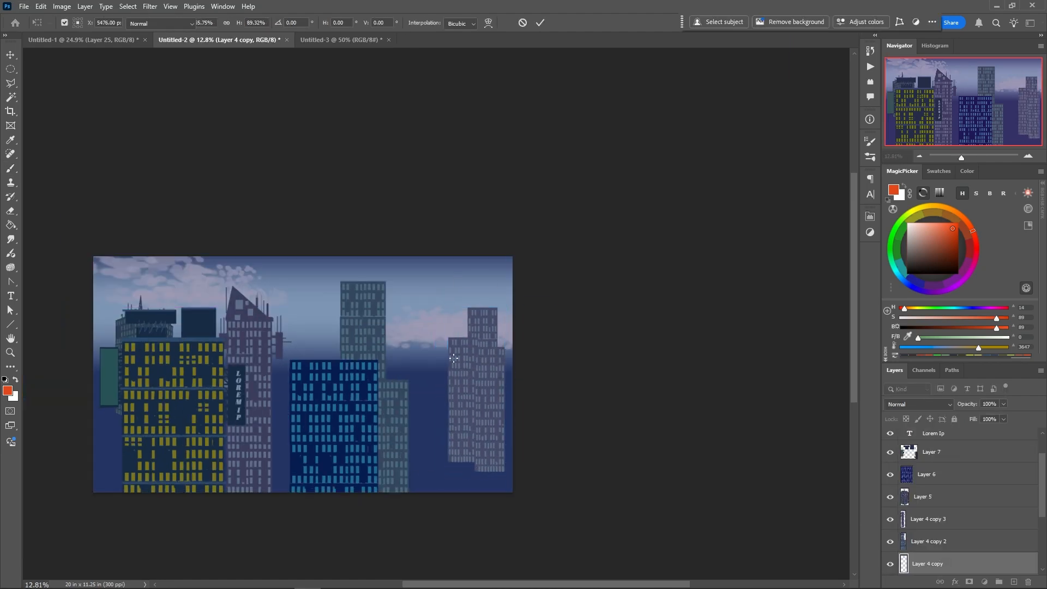
Move the grey-teal tower on Layer 4 copy 2 to the right of the dark blue building and narrow it
{"action": "left_click_drag", "start_coordinate": [362, 343], "coordinate": [378, 343]}
{"action": "key", "text": "ctrl+t"}
{"action": "left_click_drag", "start_coordinate": [358, 282], "coordinate": [375, 296]}
{"action": "left_click_drag", "start_coordinate": [386, 357], "coordinate": [397, 345]}
{"action": "key", "text": "Return"}
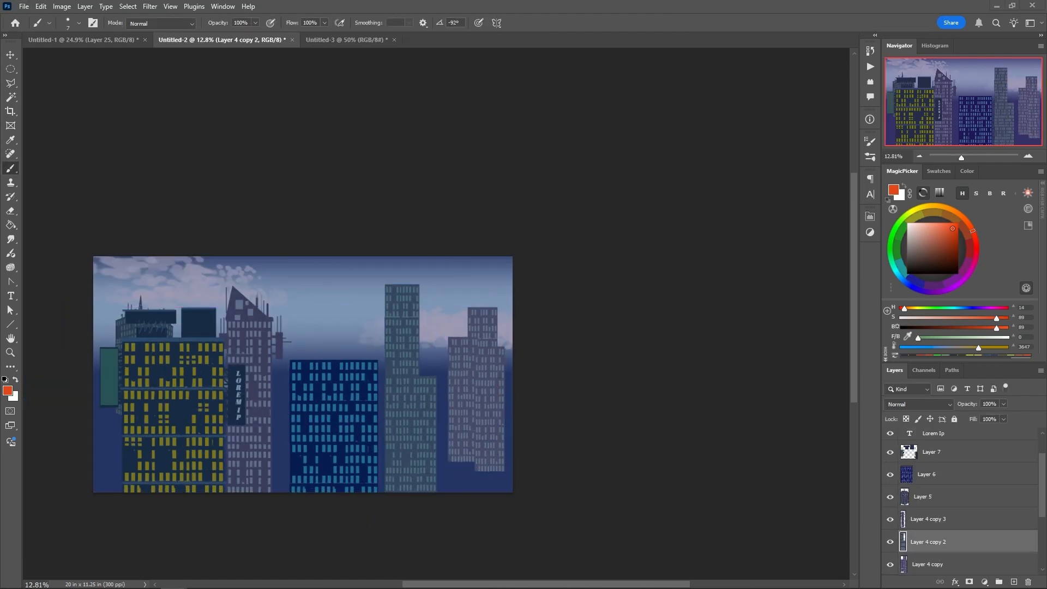
Add a trapezoid roof filled with the sampled building purple on top of the tallest block on Layer 4 copy
{"action": "scroll", "coordinate": [477, 331], "scroll_direction": "up", "scroll_amount": 4}
{"action": "left_click", "coordinate": [477, 331], "text": "ctrl"}
{"action": "left_click", "coordinate": [10, 69]}
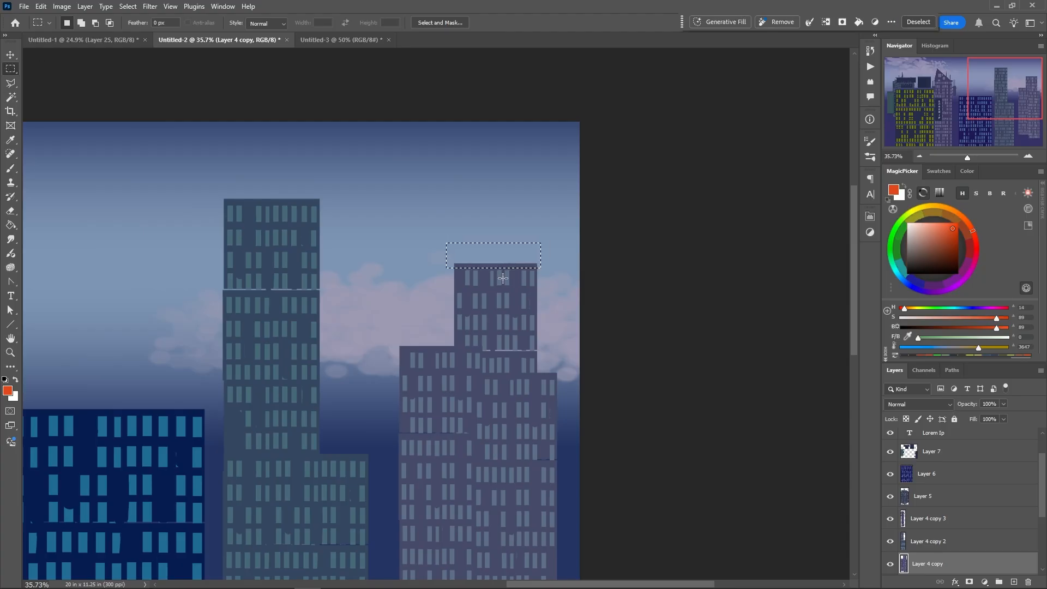
{"action": "key", "text": "b"}
{"action": "left_click", "coordinate": [10, 83]}
{"action": "left_click", "coordinate": [456, 266]}
{"action": "left_click", "coordinate": [466, 242]}
{"action": "left_click", "coordinate": [523, 242]}
{"action": "double_click", "coordinate": [534, 268]}
{"action": "key", "text": "b"}
{"action": "left_click", "coordinate": [485, 283], "text": "alt"}
{"action": "key", "text": "alt+BackSpace"}
{"action": "key", "text": "ctrl+d"}
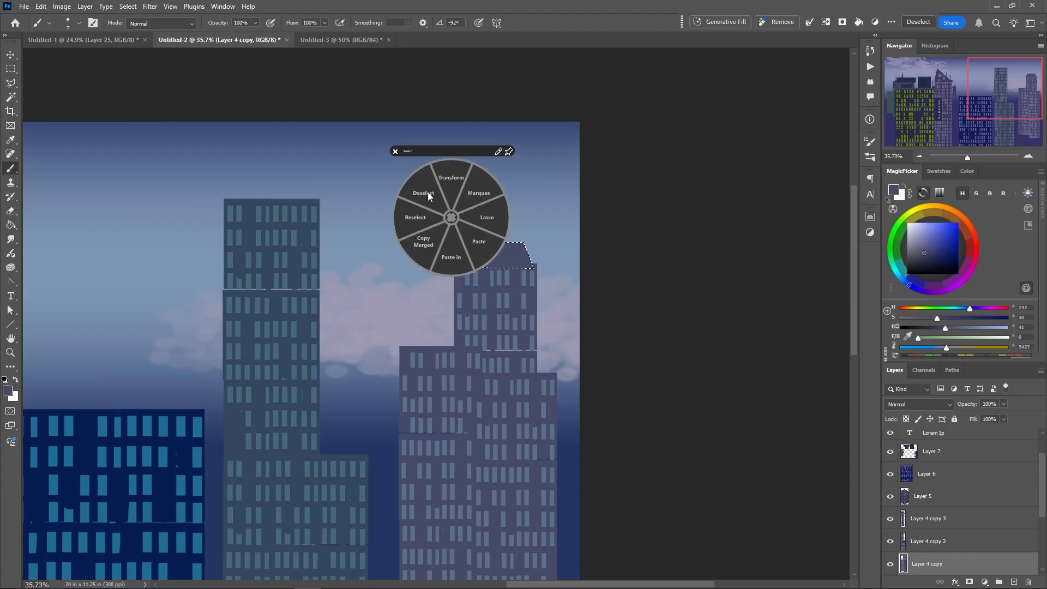
Paint thin antennas on the trapezoid roof and fill a small rectangular block at its centre in the same purple
{"action": "left_click_drag", "start_coordinate": [473, 222], "coordinate": [473, 242]}
{"action": "left_click_drag", "start_coordinate": [477, 215], "coordinate": [477, 242]}
{"action": "left_click_drag", "start_coordinate": [519, 211], "coordinate": [515, 241]}
{"action": "key", "text": "m"}
{"action": "left_click_drag", "start_coordinate": [484, 229], "coordinate": [510, 243]}
{"action": "key", "text": "alt+BackSpace"}
{"action": "key", "text": "ctrl+d"}
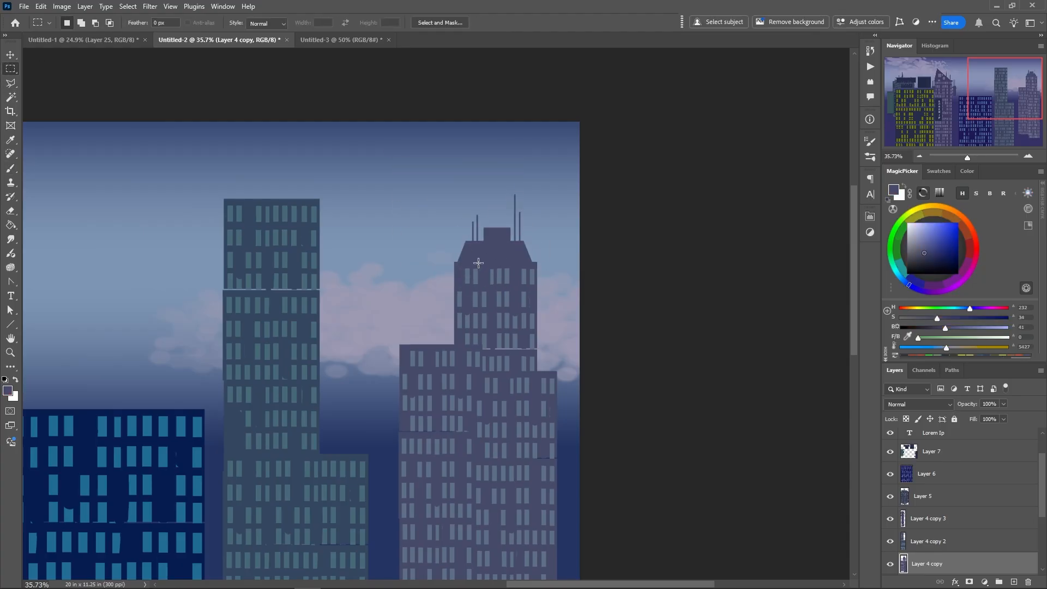
Fill a sloping purple wedge between the roof of the left wing and the tall block on Layer 4 copy
{"action": "left_click", "coordinate": [11, 83]}
{"action": "left_click", "coordinate": [457, 346]}
{"action": "left_click", "coordinate": [401, 347]}
{"action": "double_click", "coordinate": [456, 283]}
{"action": "key", "text": "alt+BackSpace"}
{"action": "key", "text": "ctrl+d"}
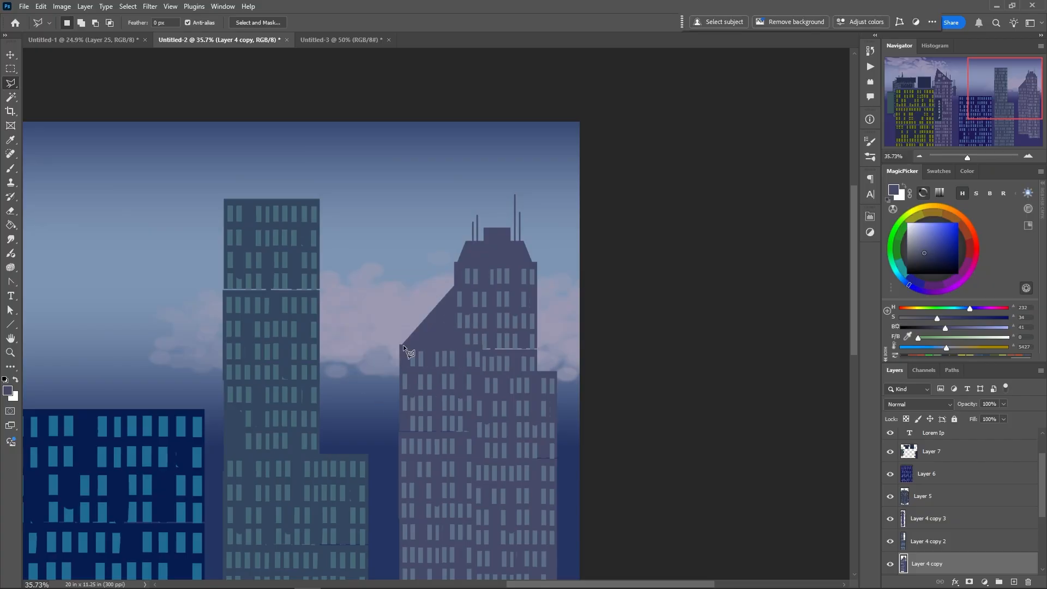
Paint tall windows in the sloping wedge using the sampled window colour and cover the white seam on the purple building
{"action": "key", "text": "b"}
{"action": "left_click", "coordinate": [467, 321], "text": "alt"}
{"action": "right_click", "coordinate": [469, 321]}
{"action": "left_click", "coordinate": [469, 289]}
{"action": "left_click", "coordinate": [445, 355]}
{"action": "mouse_move", "coordinate": [452, 314]}
{"action": "left_mouse_down"}
{"action": "mouse_move", "coordinate": [452, 344]}
{"action": "mouse_move", "coordinate": [537, 349]}
{"action": "left_mouse_up"}
{"action": "left_click", "coordinate": [489, 352], "text": "alt"}
{"action": "mouse_move", "coordinate": [438, 432]}
{"action": "left_mouse_down"}
{"action": "mouse_move", "coordinate": [325, 437]}
{"action": "mouse_move", "coordinate": [556, 277]}
{"action": "left_mouse_up"}
{"action": "left_click_drag", "start_coordinate": [678, 335], "coordinate": [678, 373]}
{"action": "left_click_drag", "start_coordinate": [595, 329], "coordinate": [595, 358]}
Cover the white seam on the grey-teal tower and paint a vertical panel with horizontal struts on its right side
{"action": "left_click_drag", "start_coordinate": [573, 256], "coordinate": [687, 256]}
{"action": "left_click_drag", "start_coordinate": [687, 256], "coordinate": [537, 299]}
{"action": "left_click", "coordinate": [464, 263], "text": "alt"}
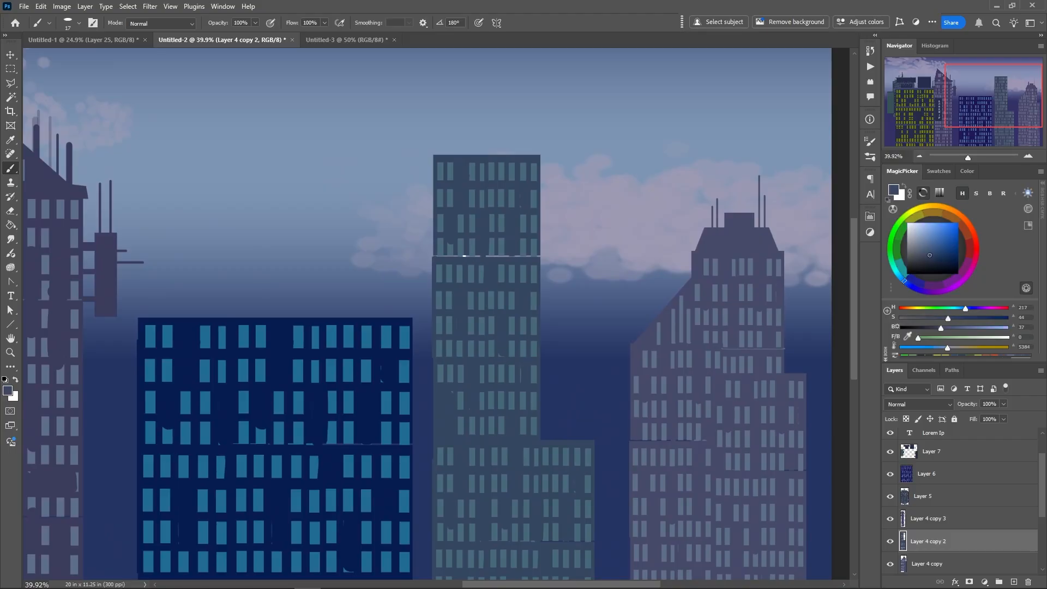
{"action": "right_click", "coordinate": [556, 257]}
{"action": "left_click_drag", "start_coordinate": [617, 284], "coordinate": [622, 285]}
{"action": "left_click_drag", "start_coordinate": [553, 243], "coordinate": [553, 298]}
{"action": "left_click_drag", "start_coordinate": [551, 249], "coordinate": [536, 250]}
{"action": "left_click_drag", "start_coordinate": [551, 259], "coordinate": [537, 259]}
{"action": "left_click_drag", "start_coordinate": [551, 271], "coordinate": [538, 271]}
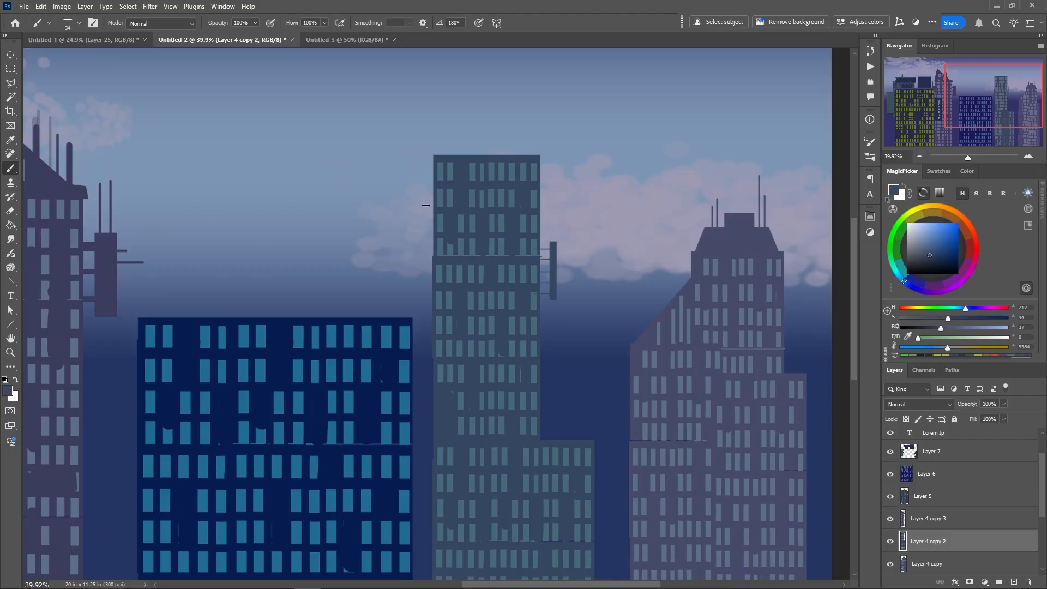
Paint a vertical panel on the grey-teal tower's left side and short pipes at the right end of its roof
{"action": "left_click_drag", "start_coordinate": [426, 205], "coordinate": [426, 257]}
{"action": "left_click_drag", "start_coordinate": [520, 155], "coordinate": [520, 135]}
{"action": "left_click_drag", "start_coordinate": [529, 156], "coordinate": [529, 129]}
Cut away the grey-teal tower's upper left corner and its lower wing's upper right corner along diagonals
{"action": "left_click", "coordinate": [10, 83]}
{"action": "left_click", "coordinate": [492, 145]}
{"action": "left_click", "coordinate": [419, 213]}
{"action": "left_click", "coordinate": [428, 134]}
{"action": "key", "text": "Delete"}
{"action": "key", "text": "ctrl+d"}
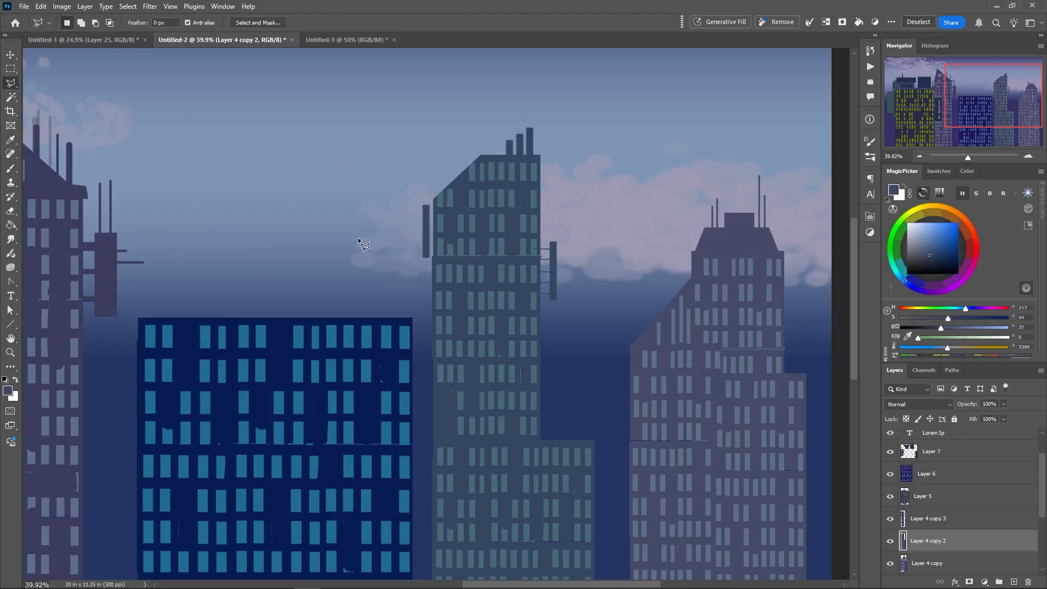
{"action": "left_click", "coordinate": [603, 521]}
{"action": "key", "text": "Delete"}
{"action": "scroll", "coordinate": [484, 375], "scroll_direction": "down", "scroll_amount": 5, "text": "alt"}
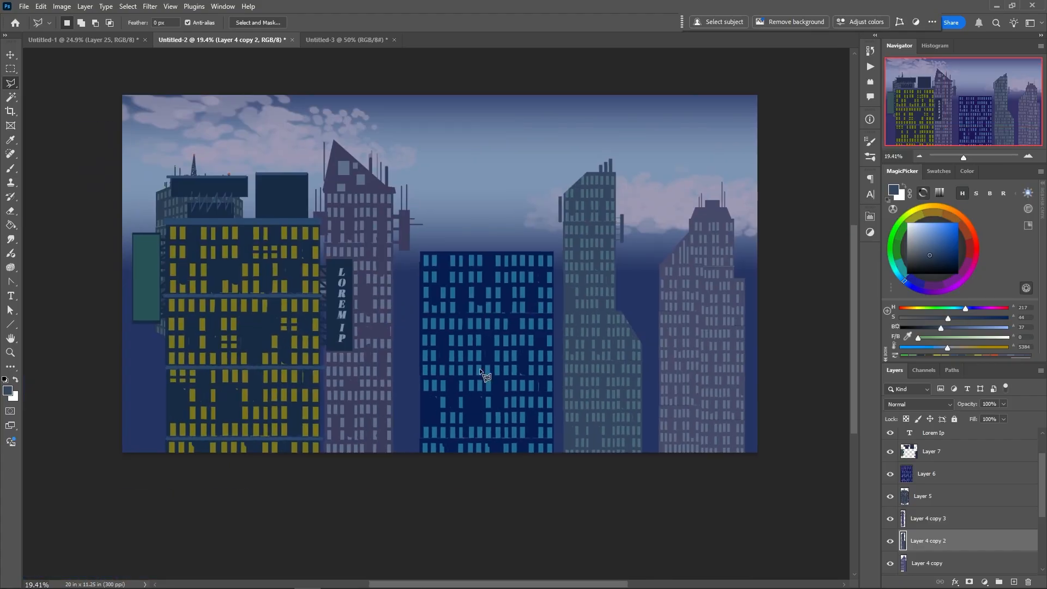
Move the dark blue building to the right and place a flat-topped duplicate of the purple tower left of the spired one
{"action": "left_click_drag", "start_coordinate": [474, 389], "coordinate": [646, 421]}
{"action": "left_click_drag", "start_coordinate": [362, 373], "coordinate": [318, 408]}
{"action": "key", "text": "ctrl+t"}
{"action": "left_click_drag", "start_coordinate": [384, 402], "coordinate": [388, 332]}
{"action": "key", "text": "Return"}
{"action": "key", "text": "Delete"}
Shift the hue of the duplicate tower on Layer 4 copy 4 from purple to teal
{"action": "key", "text": "ctrl+u"}
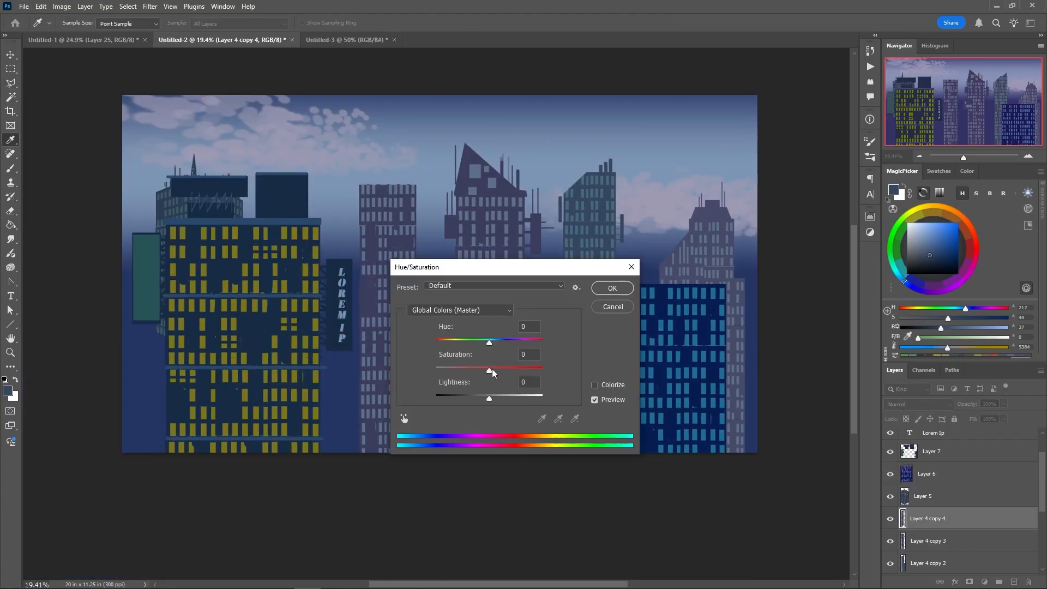
{"action": "left_click_drag", "start_coordinate": [489, 344], "coordinate": [463, 344]}
{"action": "key", "text": "Return"}
Add a pointed slanted roof and a tapering left-side extension to the teal tower, filled with its sampled wall colour
{"action": "key", "text": "b"}
{"action": "left_click", "coordinate": [383, 187], "text": "alt"}
{"action": "key", "text": "l"}
{"action": "left_click", "coordinate": [360, 185]}
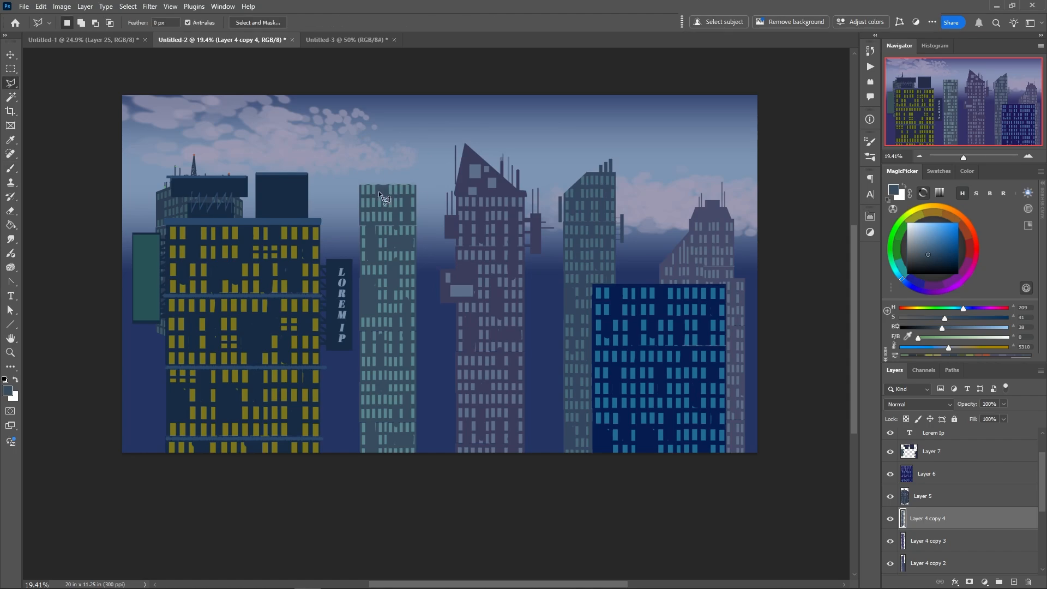
{"action": "left_click", "coordinate": [415, 185]}
{"action": "left_click", "coordinate": [396, 162]}
{"action": "left_click", "coordinate": [397, 115]}
{"action": "left_click", "coordinate": [338, 183]}
{"action": "left_click", "coordinate": [360, 316]}
{"action": "left_click", "coordinate": [359, 185]}
{"action": "key", "text": "alt+BackSpace"}
{"action": "key", "text": "ctrl+d"}
Paint long vertical window strips on the teal tower's slanted roof and left extension using the sampled window colour
{"action": "key", "text": "b"}
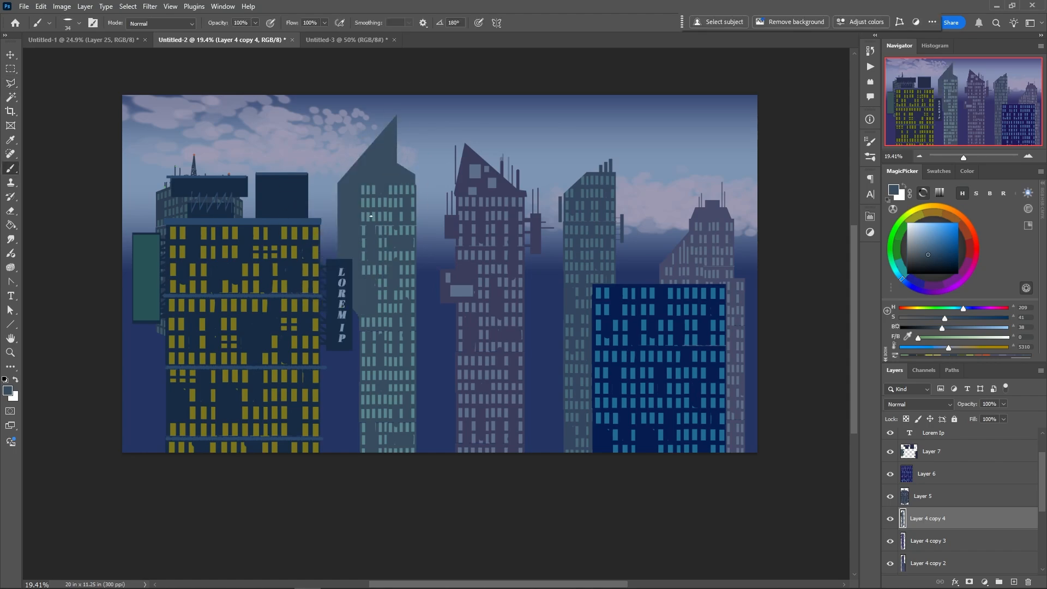
{"action": "left_click", "coordinate": [385, 215], "text": "alt"}
{"action": "left_click_drag", "start_coordinate": [346, 185], "coordinate": [346, 278]}
{"action": "left_click_drag", "start_coordinate": [353, 184], "coordinate": [353, 278]}
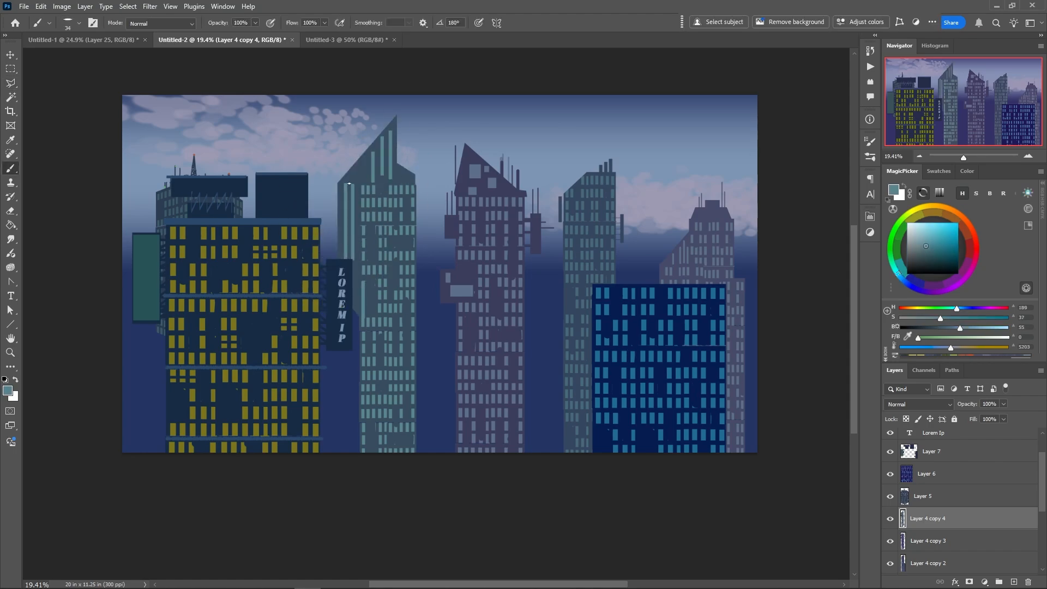
Copy the lower section of the teal tower and offset it down and right as a shorter adjoining wing
{"action": "key", "text": "m"}
{"action": "left_click_drag", "start_coordinate": [360, 238], "coordinate": [419, 456]}
{"action": "left_click_drag", "start_coordinate": [386, 371], "coordinate": [431, 443]}
{"action": "key", "text": "ctrl+d"}
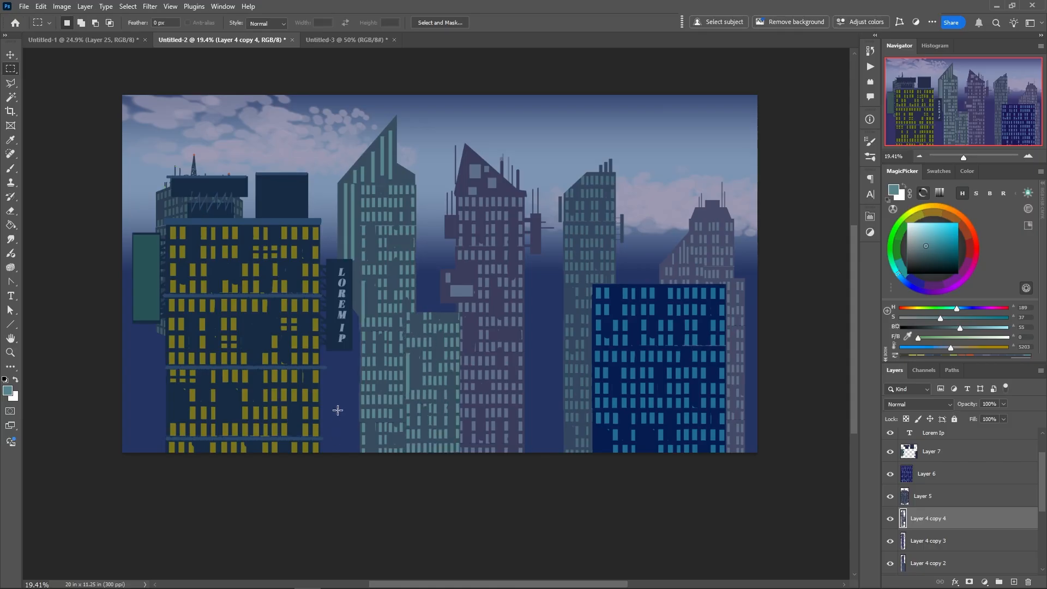
Outline a sloping stepped roof above the teal tower's shorter wing and fill it with the sampled wall colour
{"action": "key", "text": "l"}
{"action": "left_click", "coordinate": [415, 266]}
{"action": "left_click", "coordinate": [415, 313]}
{"action": "left_click", "coordinate": [416, 267]}
{"action": "key", "text": "b"}
{"action": "left_click", "coordinate": [322, 344], "text": "alt"}
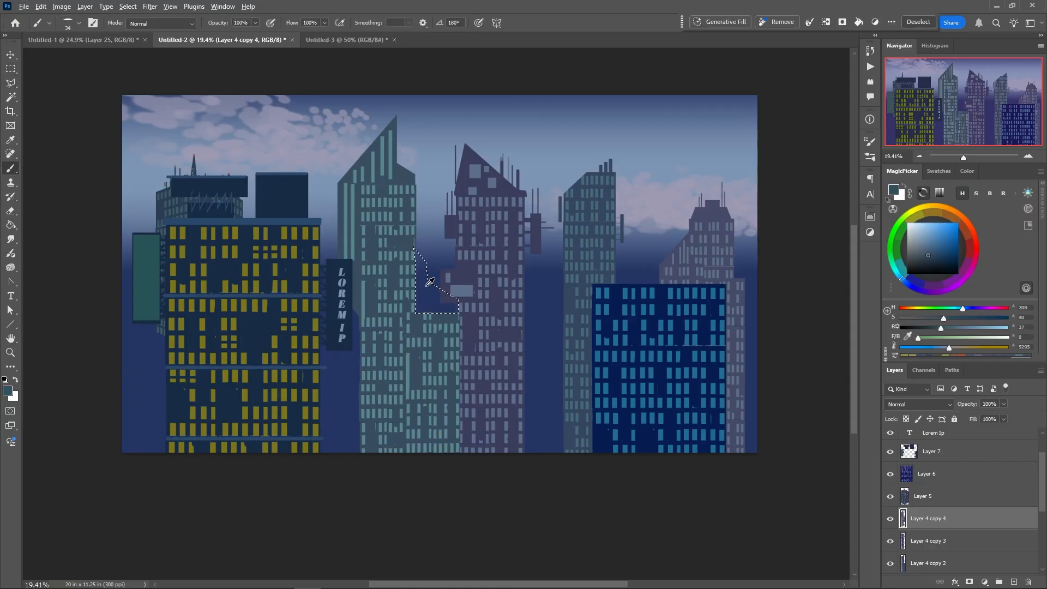
{"action": "key", "text": "ctrl+d"}
Edge the teal tower's sloping roofs with the sampled window colour and shift the whole tower towards the yellow-windowed building
{"action": "left_click", "coordinate": [444, 327], "text": "alt"}
{"action": "right_click", "coordinate": [433, 303]}
{"action": "left_click_drag", "start_coordinate": [425, 281], "coordinate": [459, 304]}
{"action": "left_click_drag", "start_coordinate": [414, 251], "coordinate": [429, 261]}
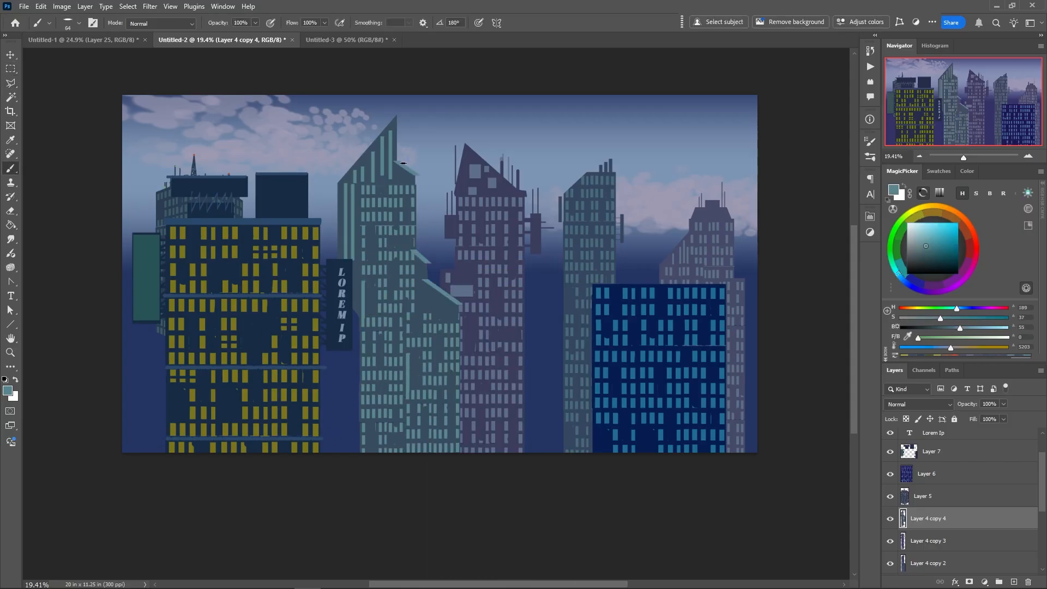
{"action": "right_click", "coordinate": [380, 410]}
{"action": "left_click_drag", "start_coordinate": [383, 388], "coordinate": [350, 388], "text": "ctrl"}
Duplicate the corner-perspective building of Layer 5 above all layers and enlarge it to about 213% width and 136% height in the central foreground
{"action": "left_click", "coordinate": [190, 346], "text": "ctrl"}
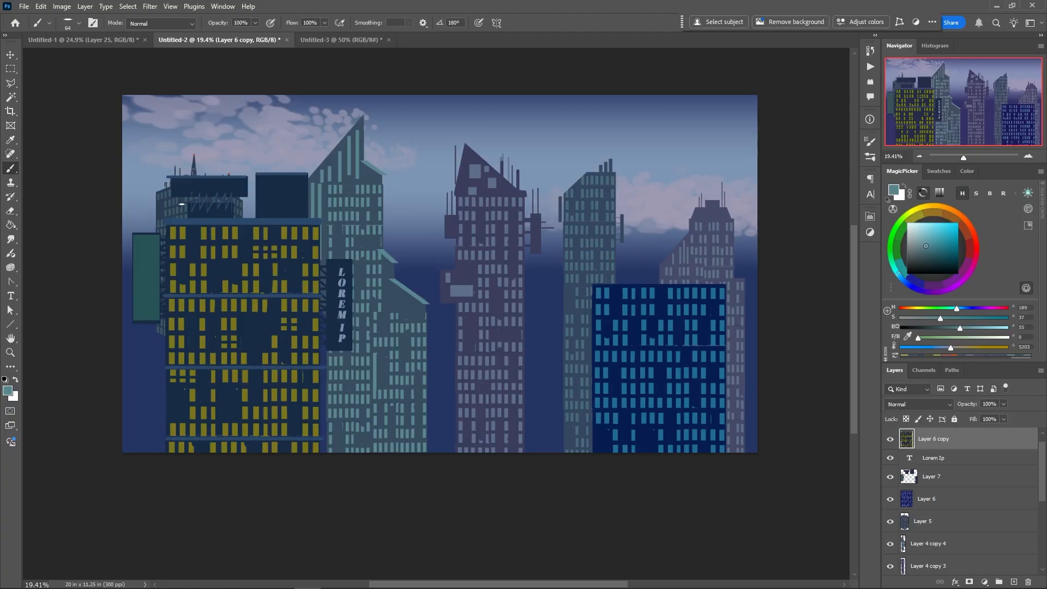
{"action": "left_click", "coordinate": [175, 213], "text": "ctrl"}
{"action": "left_click_drag", "start_coordinate": [984, 525], "coordinate": [982, 435], "text": "alt"}
{"action": "right_click", "coordinate": [226, 306]}
{"action": "key", "text": "ctrl+t"}
{"action": "left_click_drag", "start_coordinate": [243, 349], "coordinate": [342, 419], "text": "shift"}
{"action": "left_click_drag", "start_coordinate": [221, 331], "coordinate": [437, 471]}
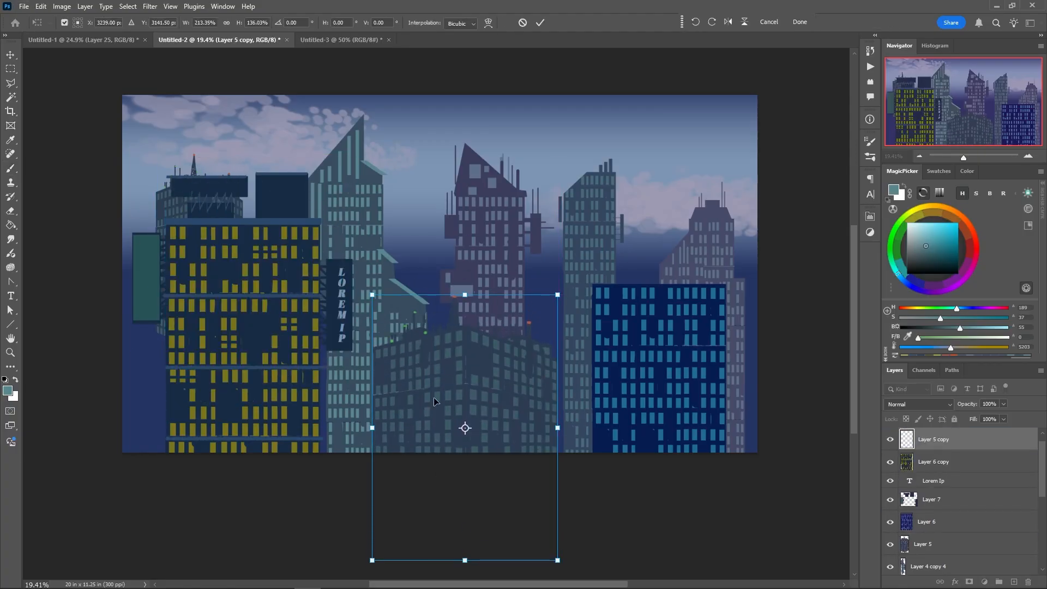
{"action": "key", "text": "Return"}
Raise the foreground corner building's saturation with Hue/Saturation and brighten its highlights with Levels
{"action": "right_click", "coordinate": [395, 391]}
{"action": "left_click", "coordinate": [361, 391]}
{"action": "left_click_drag", "start_coordinate": [489, 372], "coordinate": [501, 373]}
{"action": "right_click", "coordinate": [402, 391]}
{"action": "left_click", "coordinate": [402, 352]}
{"action": "left_click_drag", "start_coordinate": [778, 371], "coordinate": [750, 373]}
Shift the foreground corner building's hue to teal green and reduce its saturation with Hue/Saturation
{"action": "right_click", "coordinate": [407, 392]}
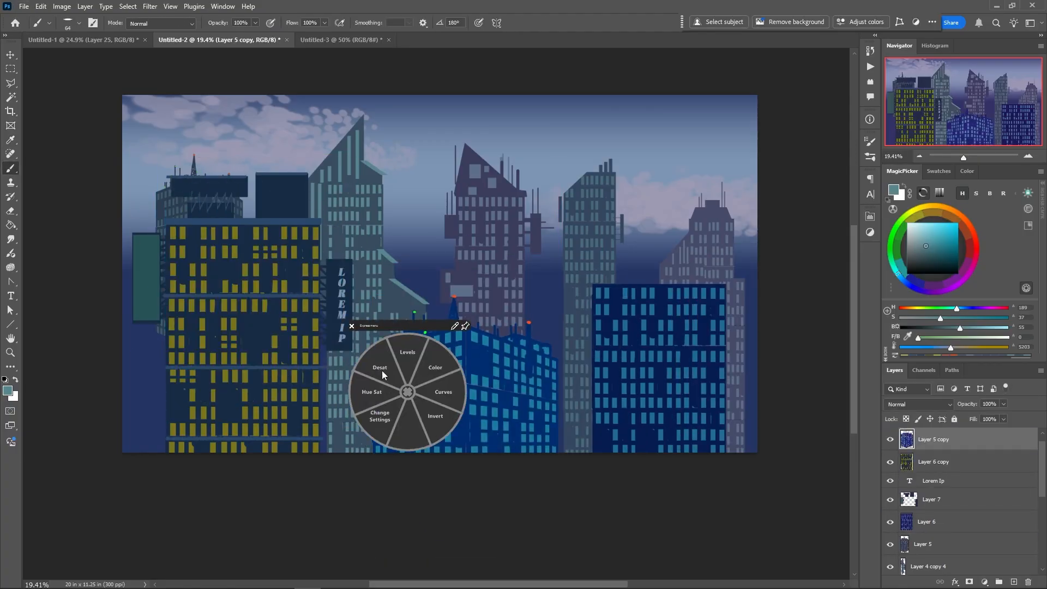
{"action": "left_click", "coordinate": [372, 391]}
{"action": "left_click_drag", "start_coordinate": [489, 266], "coordinate": [638, 292]}
{"action": "left_click_drag", "start_coordinate": [638, 369], "coordinate": [614, 369]}
{"action": "left_click_drag", "start_coordinate": [638, 396], "coordinate": [625, 370]}
{"action": "key", "text": "Return"}
Choose a pale yellow and paint a few scattered lit windows on the teal corner building
{"action": "left_click", "coordinate": [427, 362], "text": "alt"}
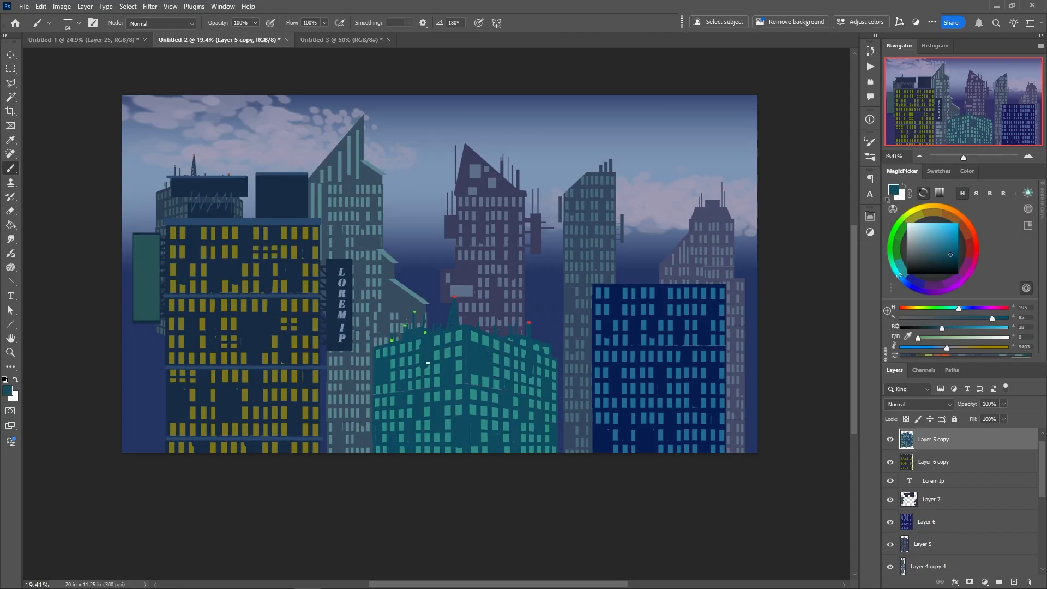
{"action": "left_click", "coordinate": [410, 375], "text": "alt"}
{"action": "left_click", "coordinate": [932, 237]}
{"action": "left_click", "coordinate": [911, 213]}
{"action": "left_click_drag", "start_coordinate": [496, 354], "coordinate": [496, 365]}
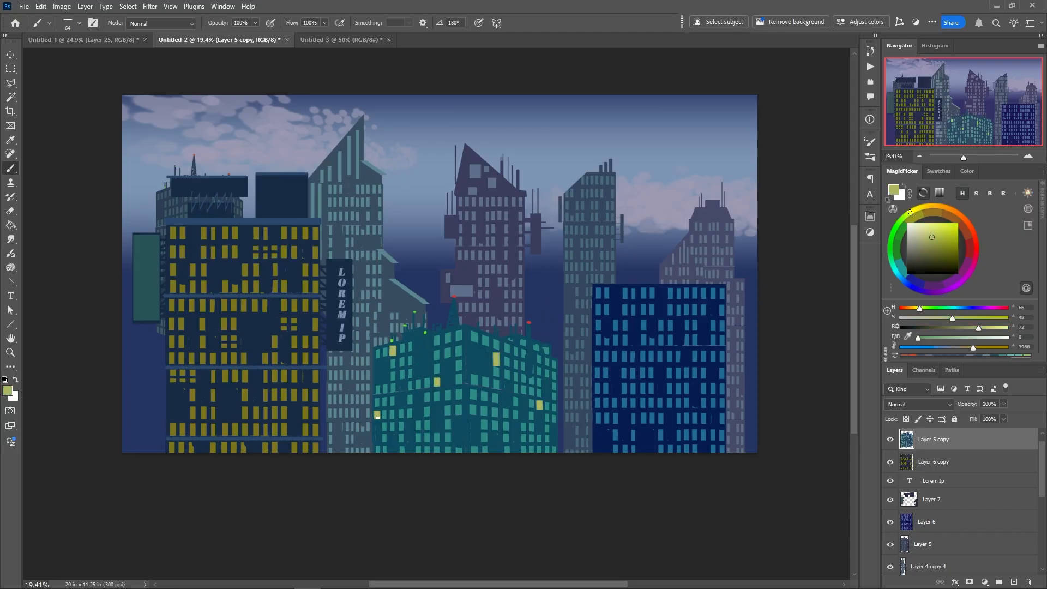
Lower the yellow-windowed building with its sign and merge its parts into Layer 7
{"action": "left_click_drag", "start_coordinate": [216, 413], "coordinate": [215, 451]}
{"action": "left_click", "coordinate": [910, 497], "text": "shift"}
{"action": "key", "text": "ctrl+e"}
Duplicate the blue building, shrink it to a narrow tower beside the purple tower and place its layer behind the other skyscrapers
{"action": "left_click", "coordinate": [627, 422], "text": "ctrl"}
{"action": "left_click_drag", "start_coordinate": [628, 423], "coordinate": [465, 415]}
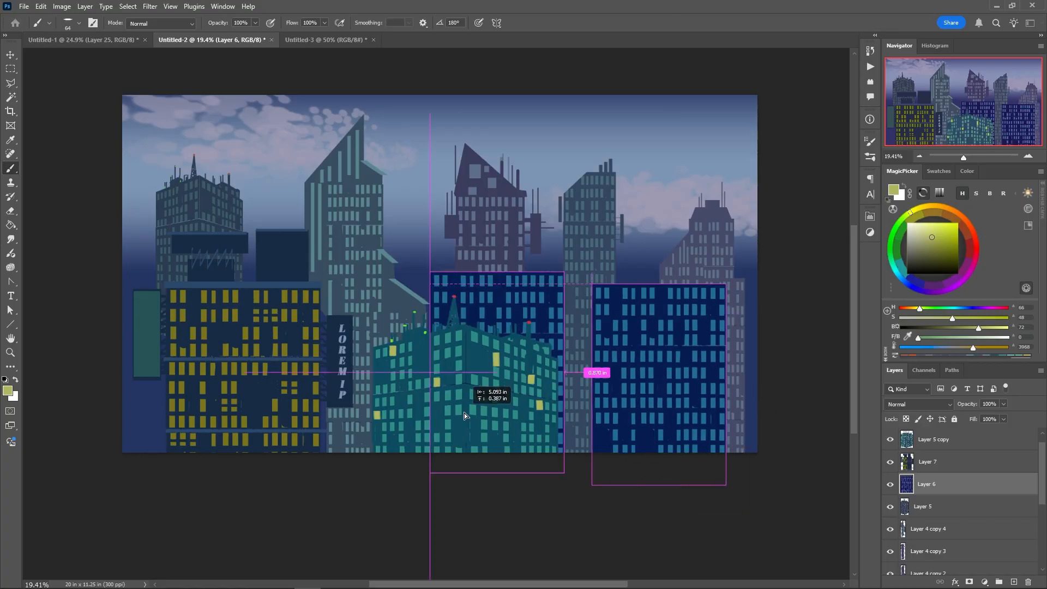
{"action": "key", "text": "ctrl+t"}
{"action": "left_click_drag", "start_coordinate": [430, 273], "coordinate": [501, 349]}
{"action": "left_click_drag", "start_coordinate": [513, 440], "coordinate": [527, 441]}
{"action": "left_click_drag", "start_coordinate": [515, 350], "coordinate": [515, 264]}
{"action": "key", "text": "Return"}
{"action": "left_click_drag", "start_coordinate": [931, 484], "coordinate": [931, 530]}
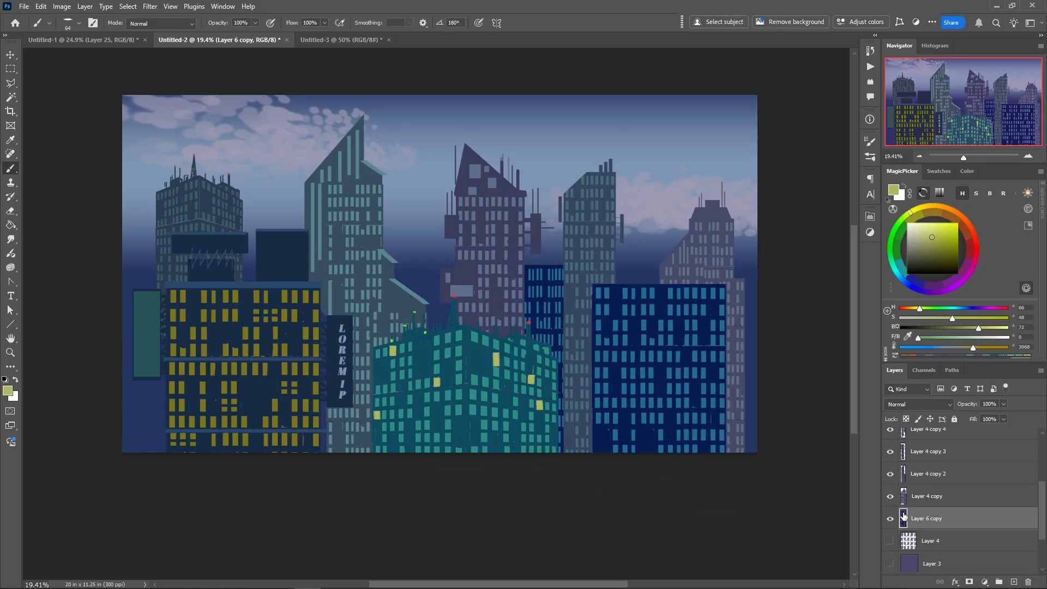
Darken the narrow blue background tower by lowering its lightness with Hue/Saturation
{"action": "key", "text": "ctrl+u"}
{"action": "left_click_drag", "start_coordinate": [707, 469], "coordinate": [694, 470]}
{"action": "key", "text": "Return"}
Place copies of the dark narrow tower in the skyline gaps, including both outer edges of the artwork
{"action": "left_click_drag", "start_coordinate": [545, 316], "coordinate": [261, 169]}
{"action": "left_click_drag", "start_coordinate": [263, 170], "coordinate": [131, 318]}
{"action": "left_click_drag", "start_coordinate": [131, 319], "coordinate": [756, 328]}
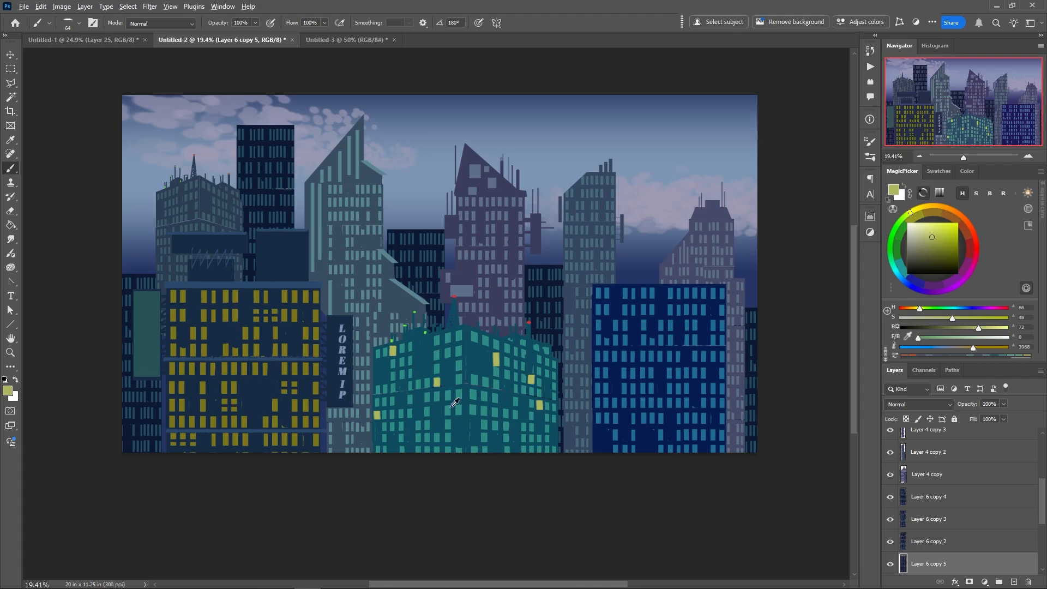
Offset the teal corner building down and right, and boost its contrast with Levels using input black 54 and output white 235
{"action": "left_click_drag", "start_coordinate": [462, 428], "coordinate": [502, 441]}
{"action": "key", "text": "ctrl+l"}
{"action": "left_click_drag", "start_coordinate": [779, 421], "coordinate": [768, 421]}
{"action": "left_click", "coordinate": [641, 421]}
{"action": "left_click_drag", "start_coordinate": [640, 375], "coordinate": [670, 376]}
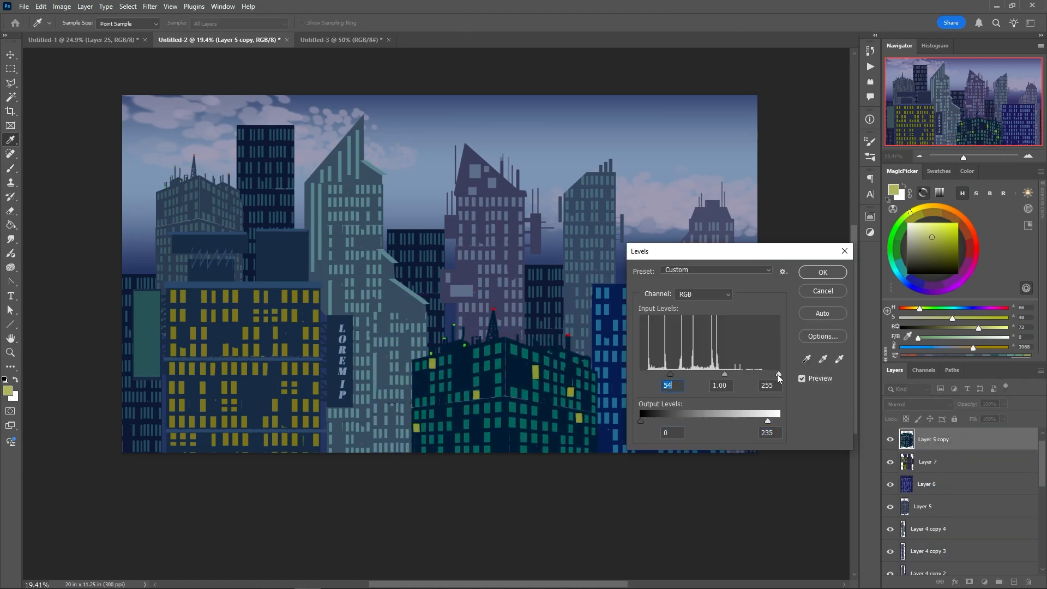
{"action": "left_click_drag", "start_coordinate": [779, 375], "coordinate": [750, 376]}
{"action": "key", "text": "Return"}
Copy the blue building low behind the LOREM IP sign and paint bright yellow lit windows on both blue buildings
{"action": "left_click_drag", "start_coordinate": [648, 364], "coordinate": [354, 474]}
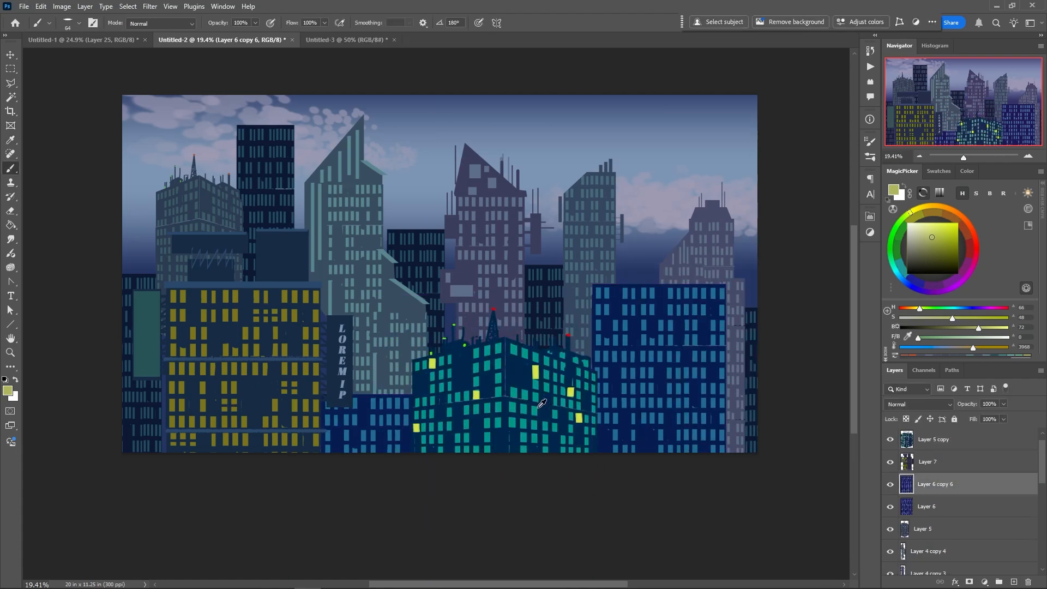
{"action": "left_click", "coordinate": [652, 370], "text": "ctrl"}
{"action": "left_click", "coordinate": [570, 392], "text": "alt"}
{"action": "left_click_drag", "start_coordinate": [642, 369], "coordinate": [642, 378]}
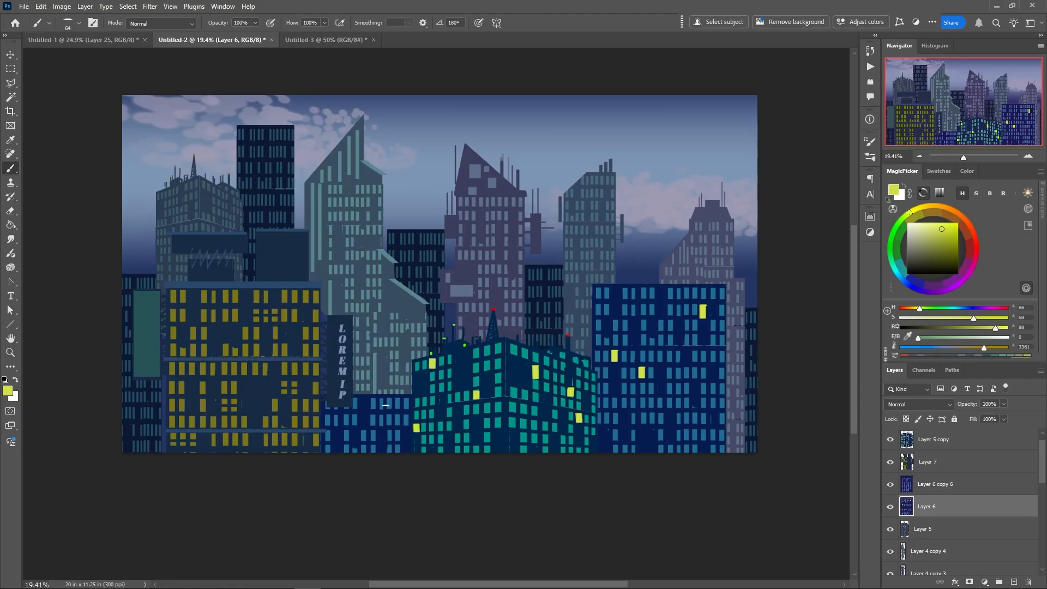
{"action": "left_click", "coordinate": [363, 424], "text": "ctrl"}
{"action": "left_click_drag", "start_coordinate": [363, 415], "coordinate": [363, 424]}
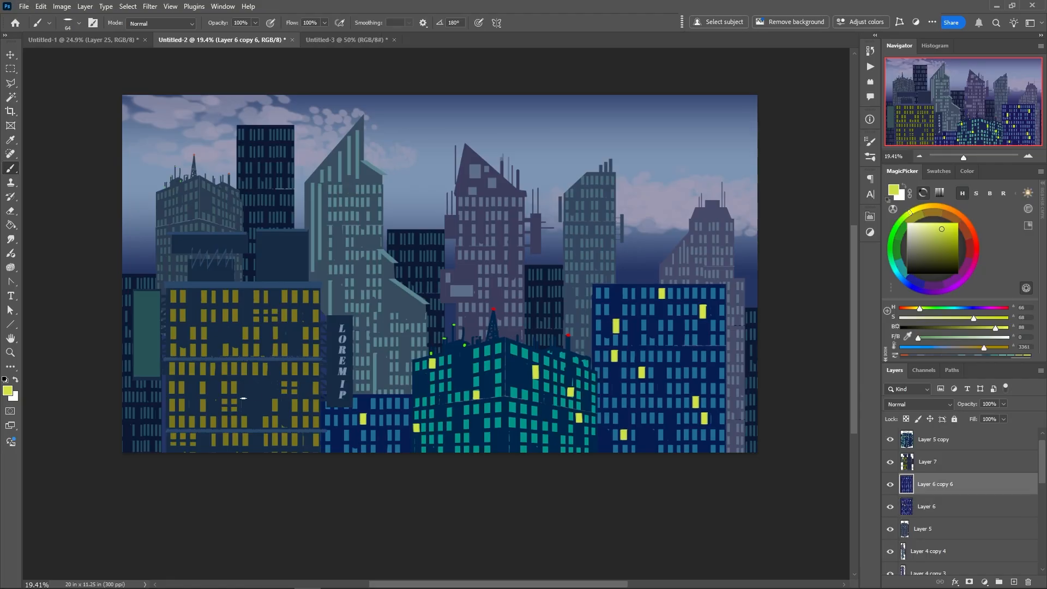
Paint a few bright yellow lit windows on the building with olive windows
{"action": "left_click", "coordinate": [234, 398], "text": "ctrl"}
{"action": "left_click_drag", "start_coordinate": [223, 382], "coordinate": [223, 393]}
{"action": "left_click_drag", "start_coordinate": [305, 328], "coordinate": [305, 339]}
Paint muted yellow lit windows and vertical rooftop light bars on the pale teal tower using a smaller brush
{"action": "left_click", "coordinate": [382, 339], "text": "ctrl"}
{"action": "left_click", "coordinate": [381, 330], "text": "alt"}
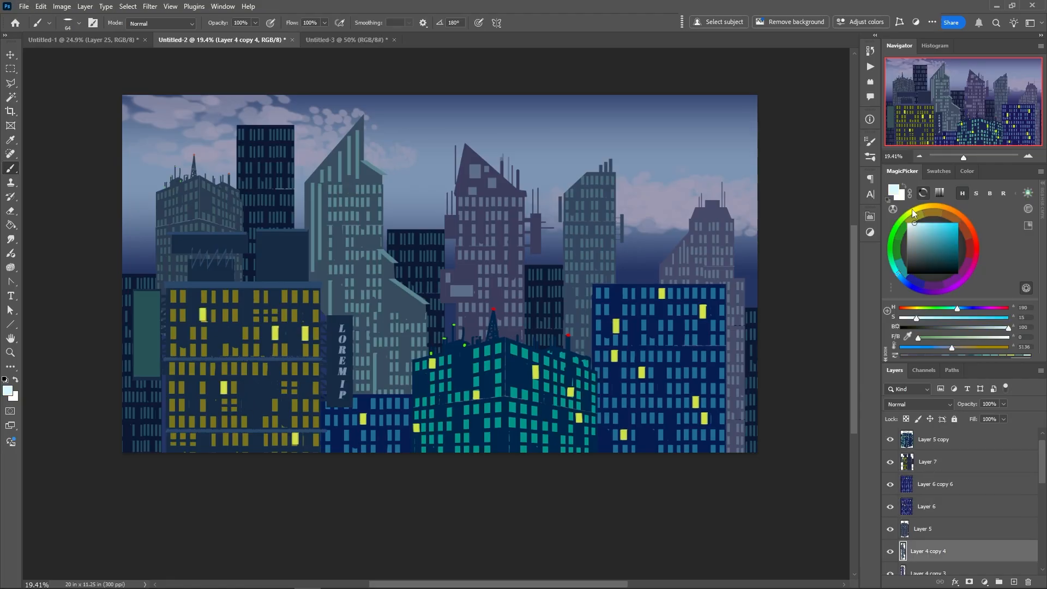
{"action": "left_click", "coordinate": [917, 210]}
{"action": "left_click", "coordinate": [926, 238]}
{"action": "left_click_drag", "start_coordinate": [397, 315], "coordinate": [397, 320]}
{"action": "right_click", "coordinate": [405, 318]}
{"action": "left_click_drag", "start_coordinate": [470, 285], "coordinate": [466, 285]}
{"action": "left_click_drag", "start_coordinate": [390, 293], "coordinate": [389, 301]}
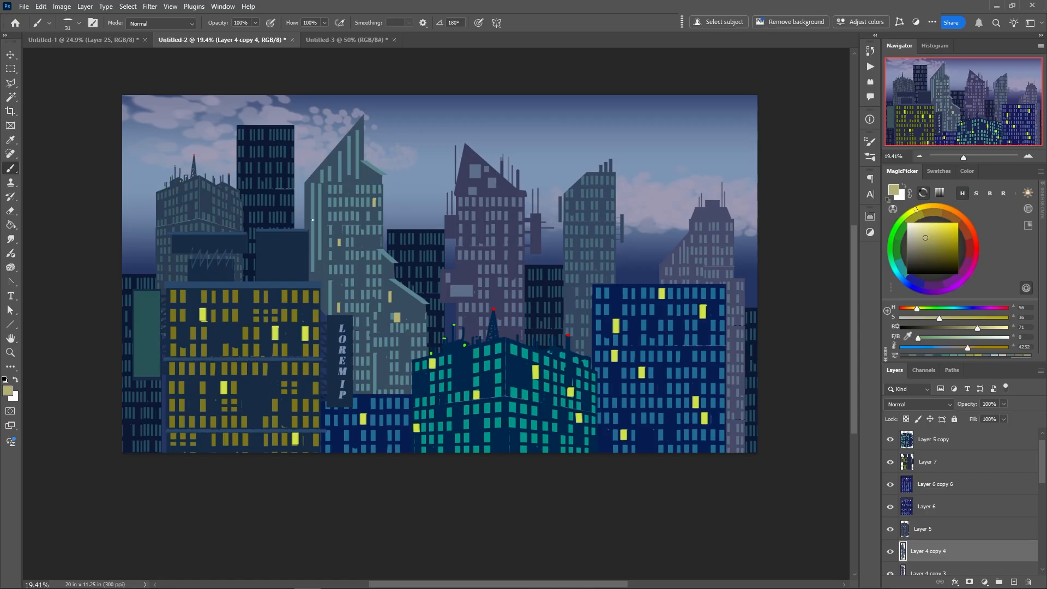
{"action": "left_click_drag", "start_coordinate": [380, 147], "coordinate": [380, 169]}
{"action": "left_click_drag", "start_coordinate": [326, 143], "coordinate": [327, 157]}
Choose a pale blue and dot small lights on the roof peaks and antennas of the purple and slanted towers
{"action": "left_click", "coordinate": [475, 188], "text": "ctrl"}
{"action": "left_click", "coordinate": [905, 282]}
{"action": "left_click", "coordinate": [913, 229]}
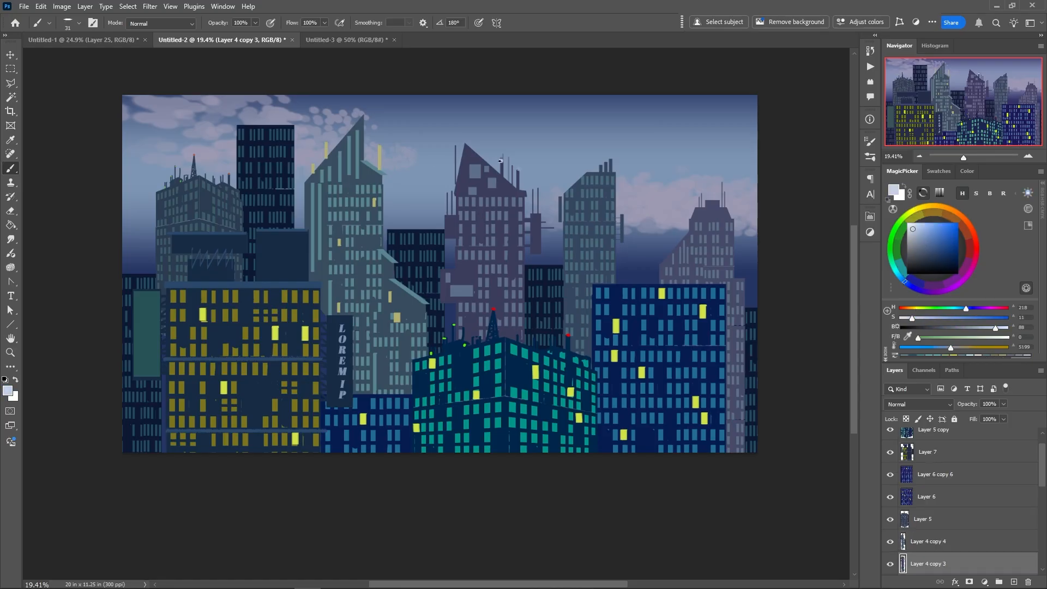
{"action": "left_click", "coordinate": [594, 173]}
{"action": "left_click", "coordinate": [502, 161]}
{"action": "left_click", "coordinate": [466, 144]}
Offset the olive-windowed building down and right, and dot a row of pale lights along its roof edge
{"action": "left_click", "coordinate": [260, 304], "text": "ctrl"}
{"action": "left_click_drag", "start_coordinate": [260, 304], "coordinate": [294, 371]}
{"action": "left_click", "coordinate": [280, 315], "text": "alt"}
{"action": "left_click", "coordinate": [229, 346], "text": "alt"}
{"action": "left_click", "coordinate": [298, 347]}
{"action": "left_click", "coordinate": [312, 346]}
{"action": "left_click", "coordinate": [326, 346]}
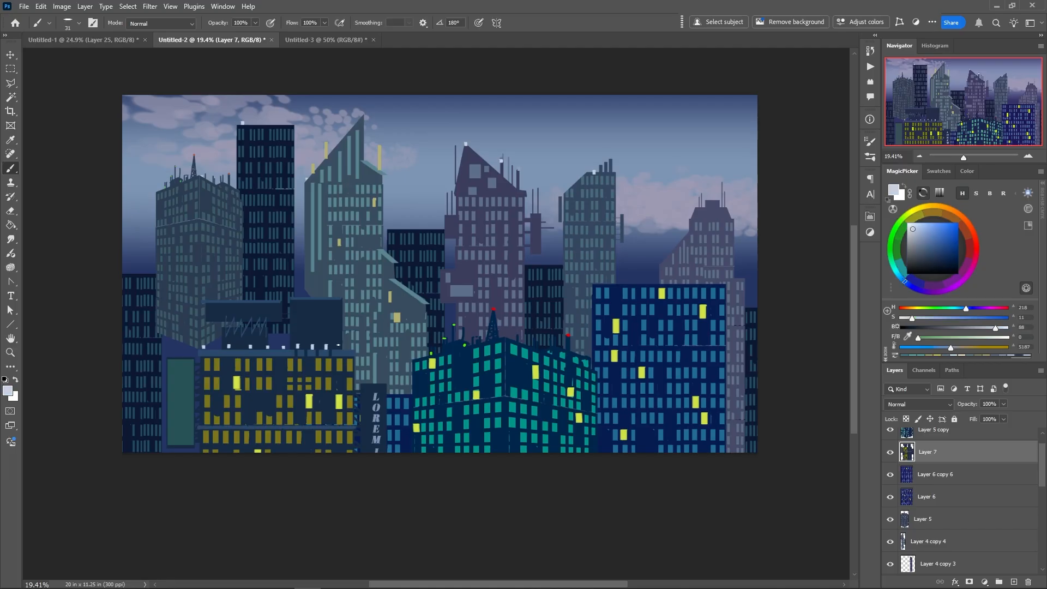
Copy the blue building to the far left of the artwork and fill a sampled dark blue billboard rectangle above its roof
{"action": "left_click", "coordinate": [260, 281], "text": "ctrl"}
{"action": "left_click", "coordinate": [682, 377], "text": "alt"}
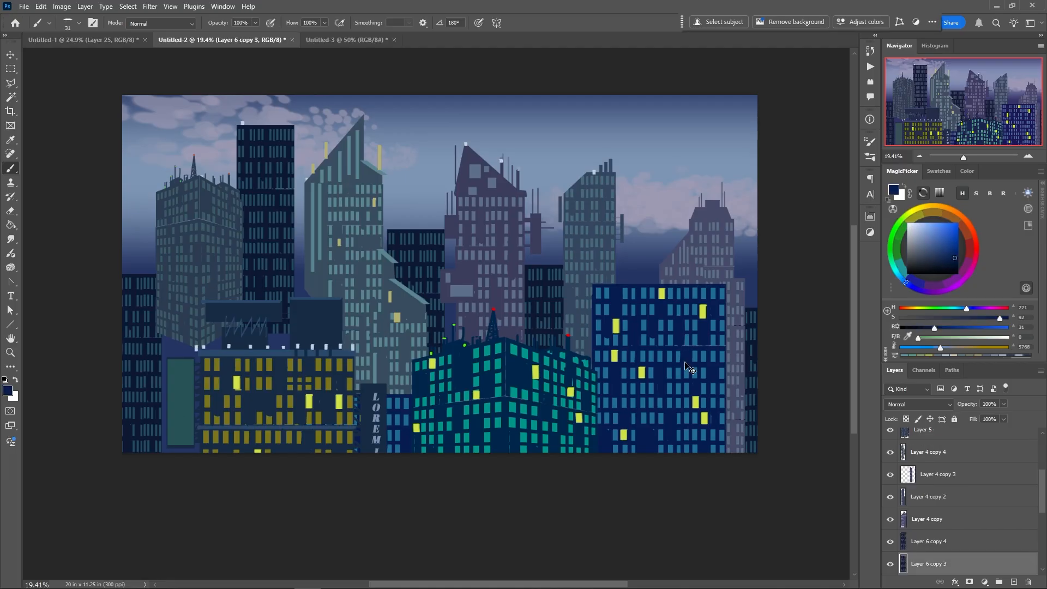
{"action": "left_click_drag", "start_coordinate": [685, 368], "coordinate": [177, 408]}
{"action": "key", "text": "m"}
{"action": "mouse_move", "coordinate": [134, 277]}
{"action": "left_mouse_down"}
{"action": "mouse_move", "coordinate": [156, 311]}
{"action": "mouse_move", "coordinate": [201, 317]}
{"action": "mouse_move", "coordinate": [191, 307]}
{"action": "mouse_move", "coordinate": [202, 317]}
{"action": "mouse_move", "coordinate": [132, 314]}
{"action": "left_mouse_up"}
{"action": "key", "text": "alt+BackSpace"}
Paint scribbled orange lettering and an orange frame on the dark blue billboard
{"action": "left_click", "coordinate": [960, 215]}
{"action": "left_click", "coordinate": [949, 235]}
{"action": "key", "text": "b"}
{"action": "key", "text": "ctrl+d"}
{"action": "left_click", "coordinate": [166, 313], "text": "alt"}
{"action": "left_click", "coordinate": [168, 297], "text": "alt"}
{"action": "right_click", "coordinate": [147, 311]}
{"action": "left_click_drag", "start_coordinate": [161, 289], "coordinate": [202, 317]}
{"action": "left_click_drag", "start_coordinate": [133, 274], "coordinate": [201, 274]}
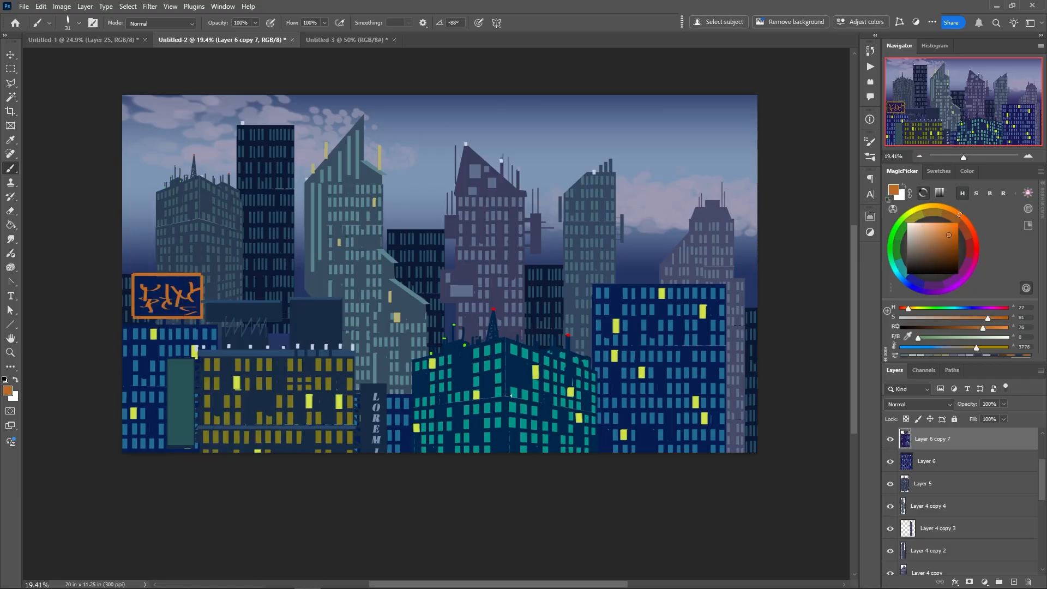
Paint large bright yellow scribbled sign lettering along the roof of the blue building on Layer 6
{"action": "left_click", "coordinate": [630, 305], "text": "ctrl"}
{"action": "right_click", "coordinate": [629, 273]}
{"action": "key", "text": "]"}
{"action": "key", "text": "]"}
{"action": "key", "text": "]"}
{"action": "key", "text": "]"}
{"action": "left_click", "coordinate": [918, 208]}
{"action": "left_click", "coordinate": [955, 228]}
{"action": "mouse_move", "coordinate": [610, 262]}
{"action": "left_mouse_down"}
{"action": "mouse_move", "coordinate": [621, 282]}
{"action": "mouse_move", "coordinate": [597, 285]}
{"action": "left_mouse_up"}
{"action": "left_click_drag", "start_coordinate": [641, 267], "coordinate": [679, 284]}
{"action": "left_click_drag", "start_coordinate": [686, 256], "coordinate": [726, 287]}
Add a muted yellow 24 pt Abril Display text sign reading Lorem Ipsum over the teal tower's wing
{"action": "left_click", "coordinate": [383, 307], "text": "ctrl"}
{"action": "left_click", "coordinate": [940, 234]}
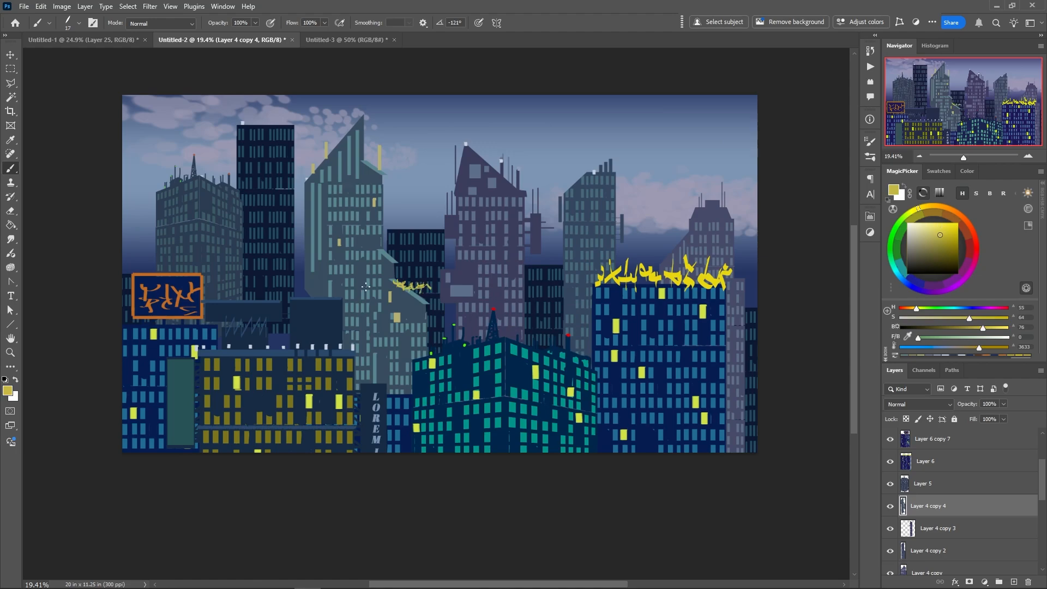
{"action": "left_click", "coordinate": [10, 296]}
{"action": "left_click", "coordinate": [401, 307]}
{"action": "left_click", "coordinate": [910, 501]}
{"action": "key", "text": "b"}
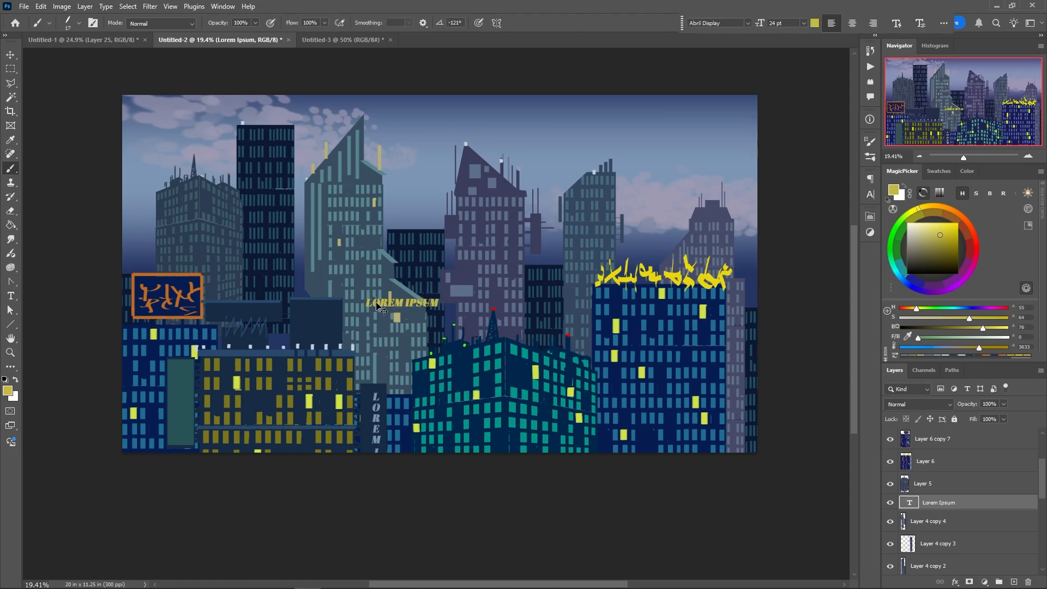
Move the Lorem Ipsum sign onto the distant slanted tower's roof and change its text colour to cfc989
{"action": "left_click_drag", "start_coordinate": [201, 303], "coordinate": [186, 347]}
{"action": "left_click_drag", "start_coordinate": [186, 347], "coordinate": [186, 236]}
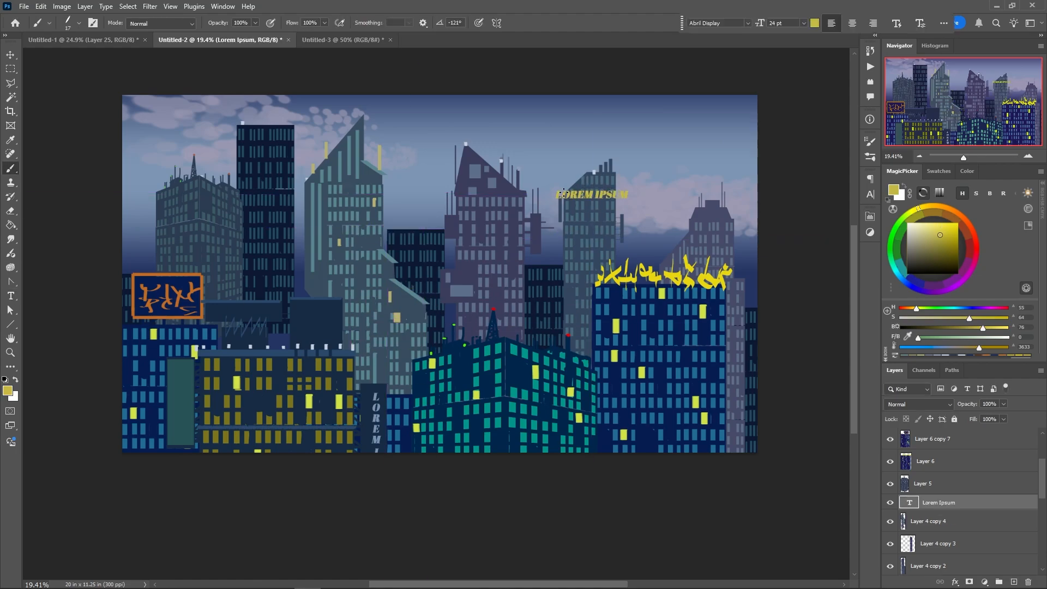
{"action": "key", "text": "ctrl+a"}
{"action": "left_click", "coordinate": [368, 22]}
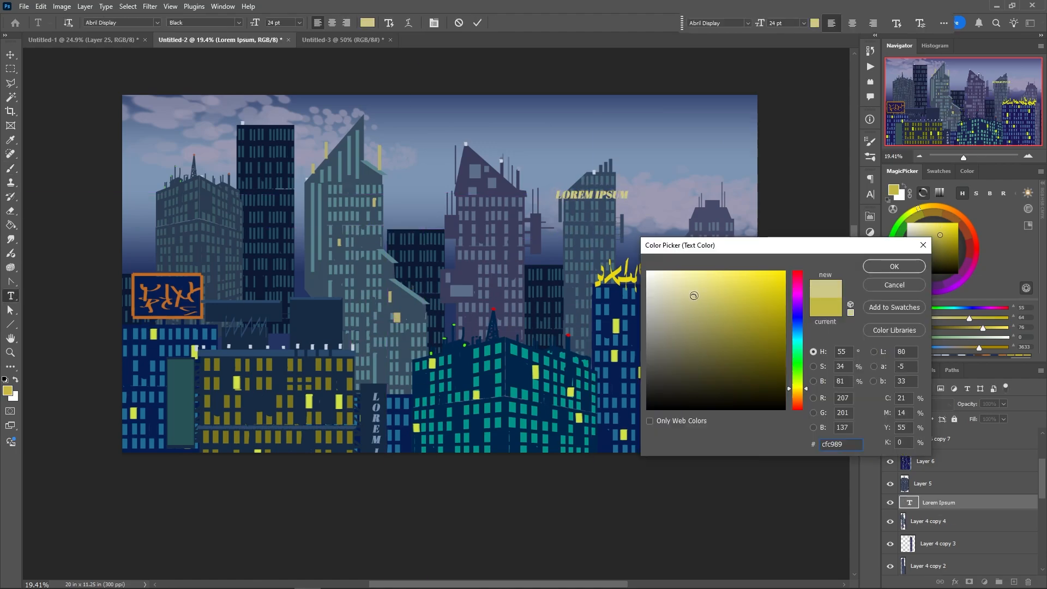
{"action": "left_click", "coordinate": [896, 265]}
Bring in the girder props and move the girder pieces down beside the olive-windowed building's vertical sign
{"action": "scroll", "coordinate": [890, 466], "scroll_direction": "up", "scroll_amount": 3}
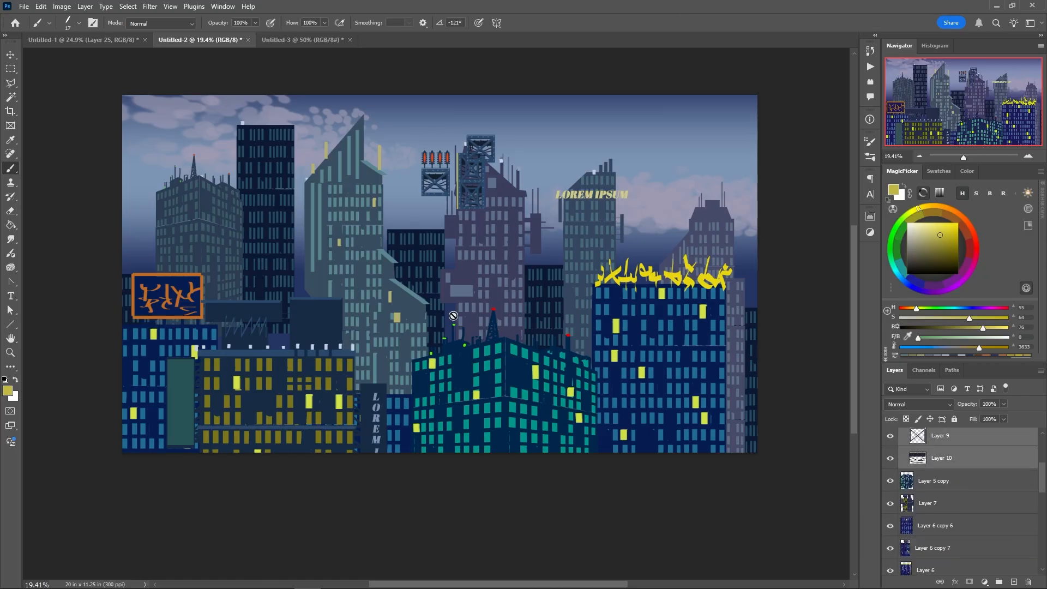
{"action": "key", "text": "shift+a"}
{"action": "left_click", "coordinate": [413, 261]}
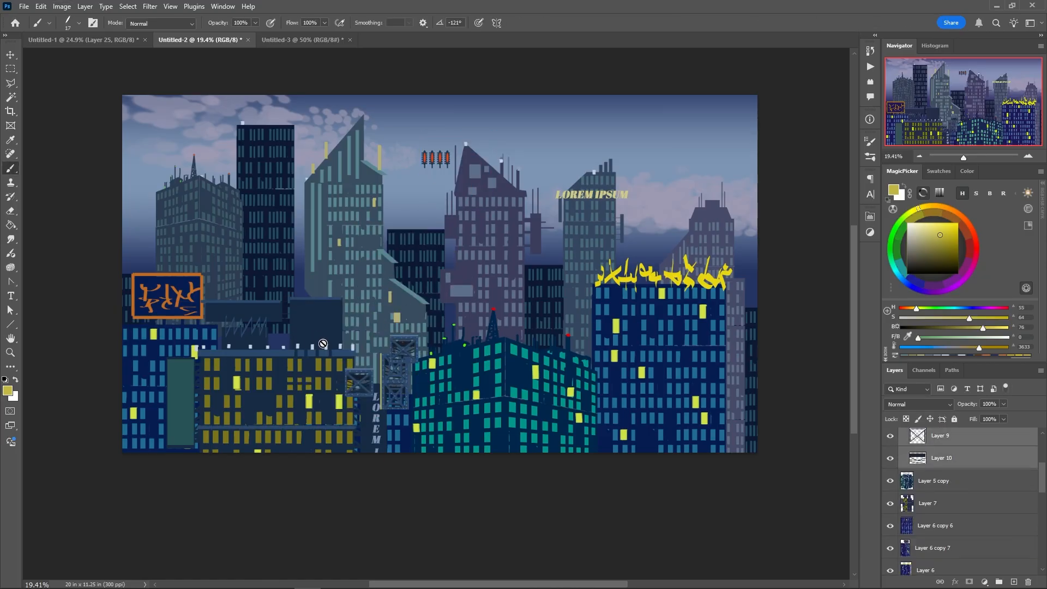
Fill a new layer above the buildings with light blue, set it to Soft Light and adjust its opacity
{"action": "key", "text": "ctrl+shift+alt+n"}
{"action": "key", "text": "m"}
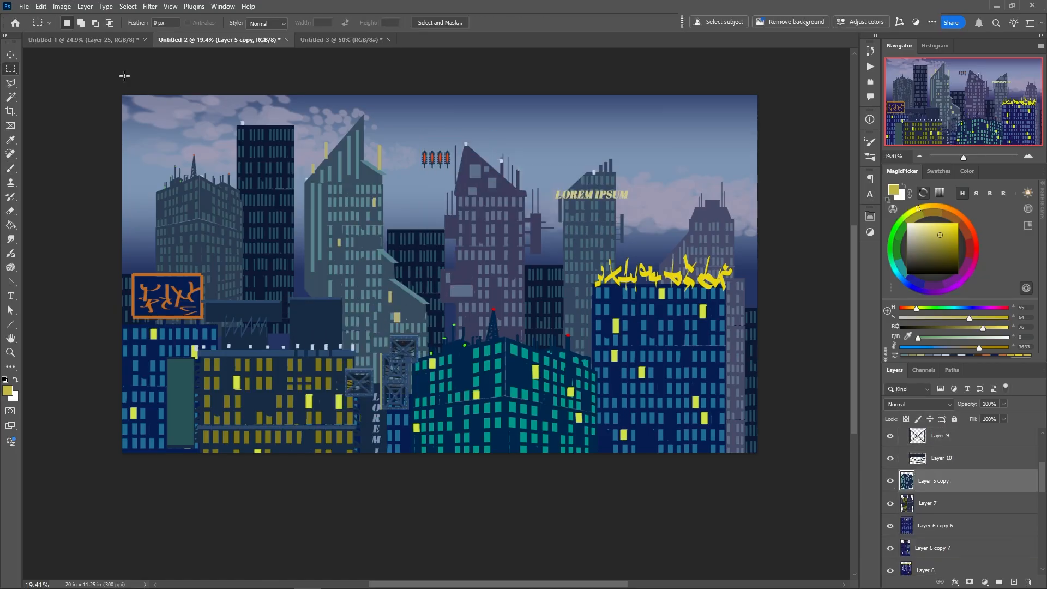
{"action": "key", "text": "ctrl+a"}
{"action": "left_click", "coordinate": [900, 276]}
{"action": "key", "text": "alt+BackSpace"}
{"action": "left_click", "coordinate": [919, 405]}
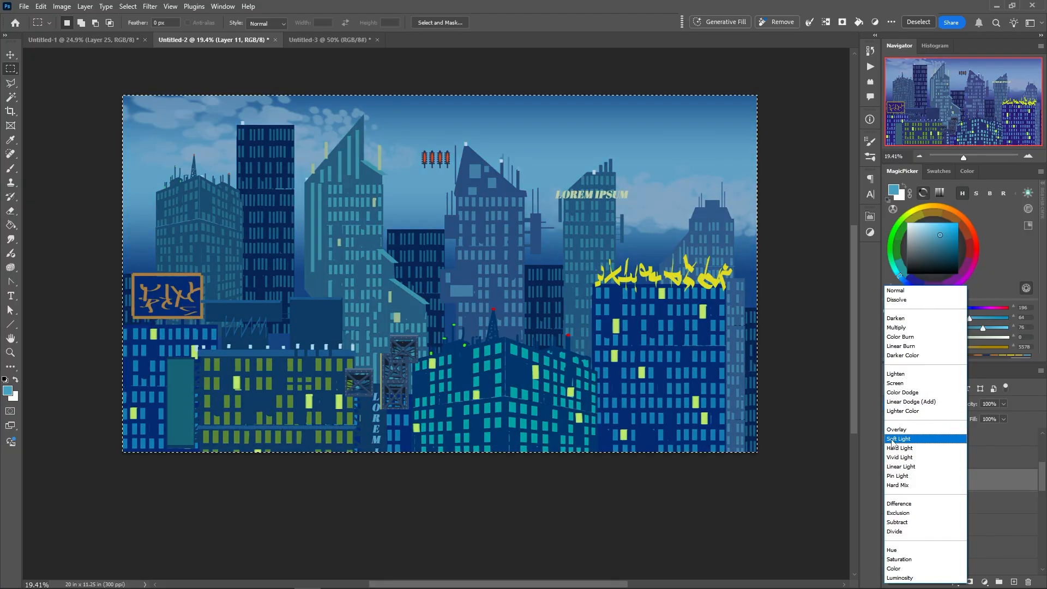
{"action": "left_click", "coordinate": [904, 440]}
{"action": "left_click_drag", "start_coordinate": [975, 405], "coordinate": [966, 406]}
Increase the saturation and lightness of the girder on Layer 8 copy with Hue/Saturation, and clear the selection
{"action": "left_click_drag", "start_coordinate": [1043, 475], "coordinate": [1037, 424]}
{"action": "left_click", "coordinate": [947, 475]}
{"action": "key", "text": "ctrl+u"}
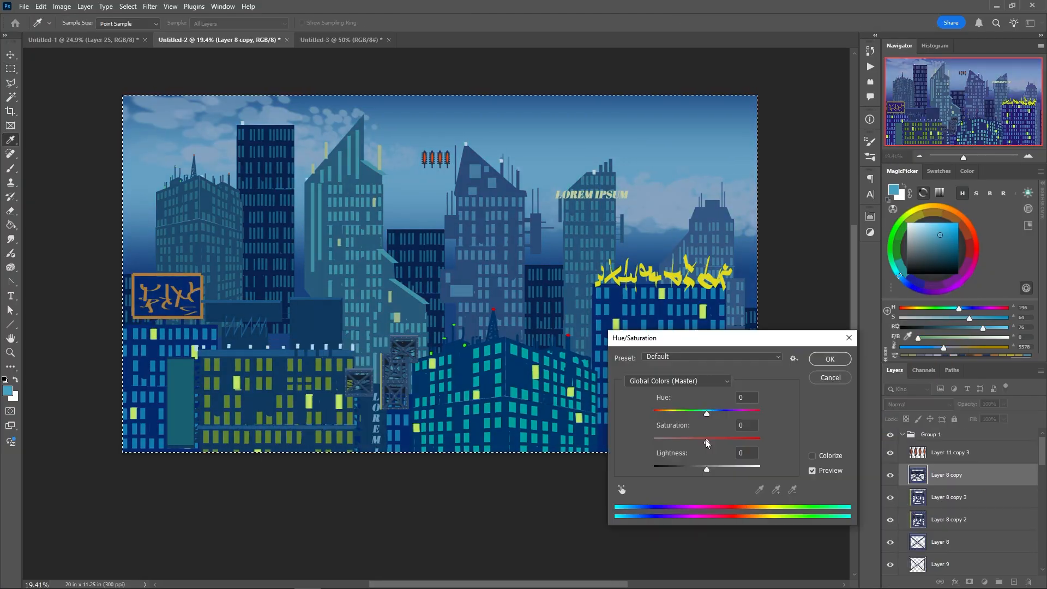
{"action": "left_click_drag", "start_coordinate": [708, 441], "coordinate": [727, 441]}
{"action": "left_click_drag", "start_coordinate": [708, 468], "coordinate": [726, 470]}
{"action": "key", "text": "Return"}
{"action": "key", "text": "ctrl+d"}
Lighten the middle girder the same way with Hue/Saturation and delete the girder beneath it
{"action": "left_click", "coordinate": [400, 378], "text": "ctrl"}
{"action": "key", "text": "ctrl+u"}
{"action": "left_click", "coordinate": [816, 356]}
{"action": "left_click", "coordinate": [399, 404], "text": "ctrl"}
{"action": "key", "text": "Delete"}
{"action": "left_click_drag", "start_coordinate": [1042, 449], "coordinate": [1040, 461]}
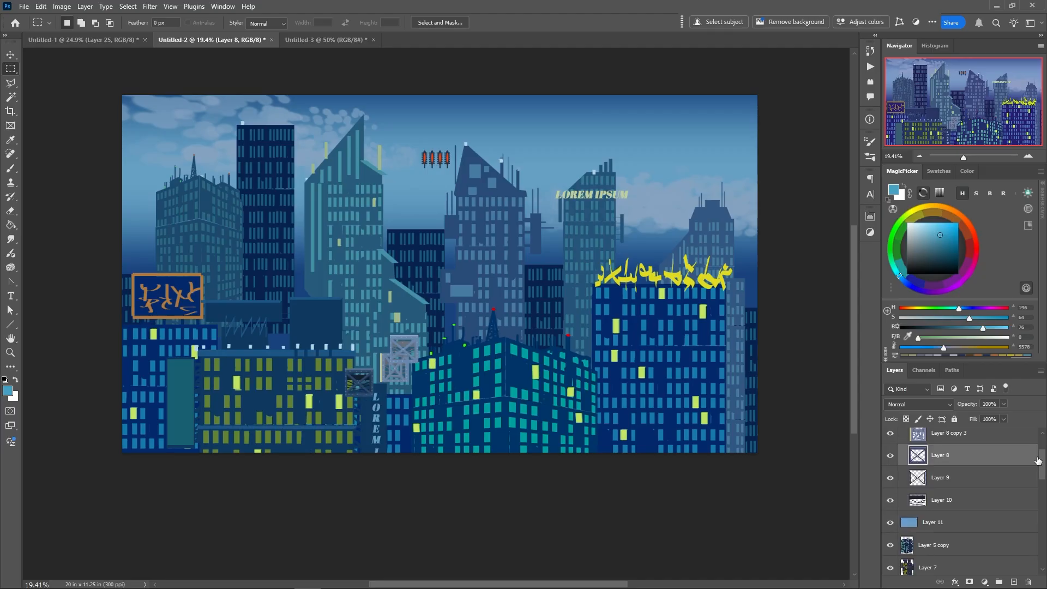
Duplicate the light blue Layer 11, set both fill layers to Multiply and adjust the opacity of the copy
{"action": "left_click", "coordinate": [927, 523]}
{"action": "key", "text": "ctrl+j"}
{"action": "left_click", "coordinate": [927, 544]}
{"action": "left_click", "coordinate": [914, 404]}
{"action": "left_click", "coordinate": [897, 328]}
{"action": "left_click", "coordinate": [908, 524]}
{"action": "left_click", "coordinate": [914, 404]}
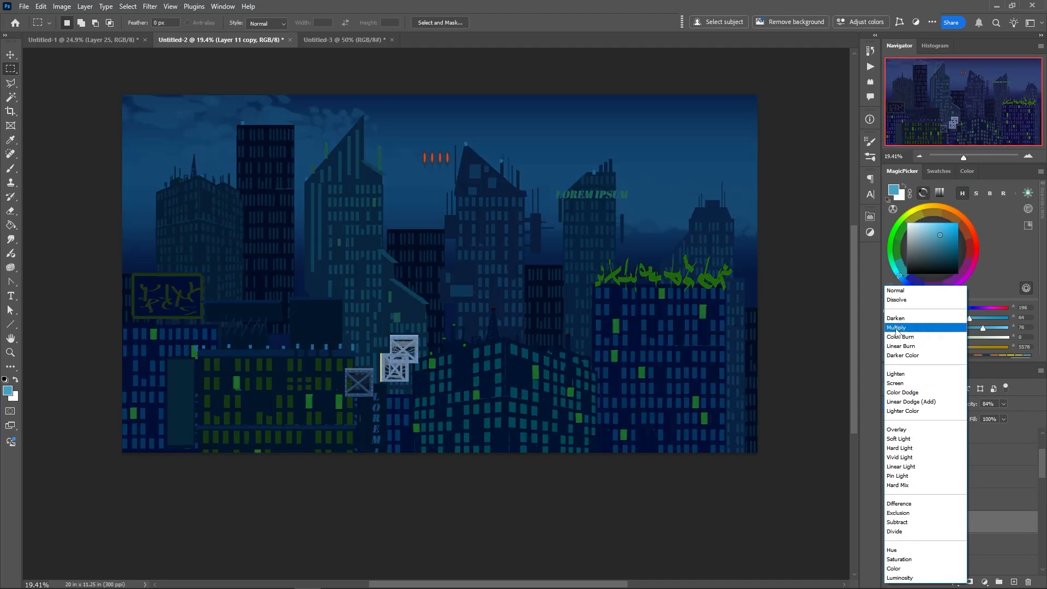
{"action": "left_click", "coordinate": [897, 328]}
{"action": "left_click_drag", "start_coordinate": [978, 404], "coordinate": [965, 404]}
Merge the girder piece on Layer 8 copy 2 and raise its lightness with Hue/Saturation
{"action": "left_click_drag", "start_coordinate": [1042, 455], "coordinate": [1044, 441]}
{"action": "left_click", "coordinate": [940, 520]}
{"action": "left_click", "coordinate": [942, 565], "text": "shift"}
{"action": "left_click_drag", "start_coordinate": [942, 564], "coordinate": [1014, 581]}
{"action": "key", "text": "ctrl+e"}
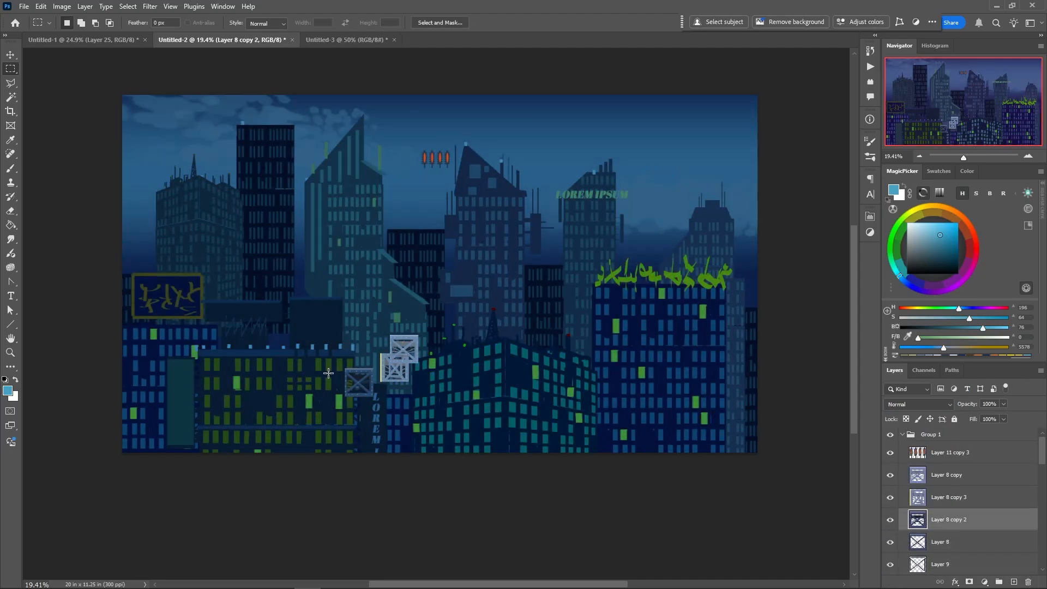
{"action": "key", "text": "ctrl+u"}
{"action": "left_click_drag", "start_coordinate": [708, 470], "coordinate": [727, 469]}
{"action": "left_click", "coordinate": [827, 357]}
Reposition the red props and loose girder, and line up girder copies as a horizontal platform across the olive-windowed building
{"action": "left_click_drag", "start_coordinate": [436, 158], "coordinate": [431, 181]}
{"action": "left_click_drag", "start_coordinate": [404, 347], "coordinate": [426, 331]}
{"action": "left_click_drag", "start_coordinate": [358, 373], "coordinate": [165, 383]}
{"action": "left_click_drag", "start_coordinate": [165, 383], "coordinate": [193, 382]}
{"action": "left_click_drag", "start_coordinate": [195, 383], "coordinate": [223, 383]}
{"action": "left_click_drag", "start_coordinate": [225, 383], "coordinate": [254, 383]}
Duplicate the girders into a second platform across the teal-windowed building and a shorter ledge at the canvas's right edge
{"action": "left_click_drag", "start_coordinate": [255, 383], "coordinate": [501, 380]}
{"action": "left_click_drag", "start_coordinate": [501, 381], "coordinate": [529, 380]}
{"action": "left_click_drag", "start_coordinate": [530, 380], "coordinate": [586, 381]}
{"action": "left_click_drag", "start_coordinate": [586, 381], "coordinate": [641, 381]}
{"action": "left_click_drag", "start_coordinate": [642, 381], "coordinate": [750, 323]}
Stack the yellow-edged girders into a vertical column beside the slanted tower and mirror a copy in front of the dark tower
{"action": "left_click_drag", "start_coordinate": [385, 369], "coordinate": [349, 351]}
{"action": "left_click_drag", "start_coordinate": [349, 352], "coordinate": [349, 294]}
{"action": "left_click_drag", "start_coordinate": [349, 294], "coordinate": [266, 231]}
{"action": "key", "text": "ctrl+t"}
{"action": "right_click", "coordinate": [264, 262]}
{"action": "left_click", "coordinate": [296, 476]}
{"action": "key", "text": "Return"}
{"action": "key", "text": "ctrl+z"}
Extend the mirrored girder column upward and place two single floating girders near the distant towers
{"action": "left_click_drag", "start_coordinate": [265, 230], "coordinate": [265, 200]}
{"action": "left_click_drag", "start_coordinate": [279, 196], "coordinate": [280, 167]}
{"action": "left_click_drag", "start_coordinate": [422, 331], "coordinate": [465, 240]}
{"action": "left_click_drag", "start_coordinate": [467, 241], "coordinate": [661, 188]}
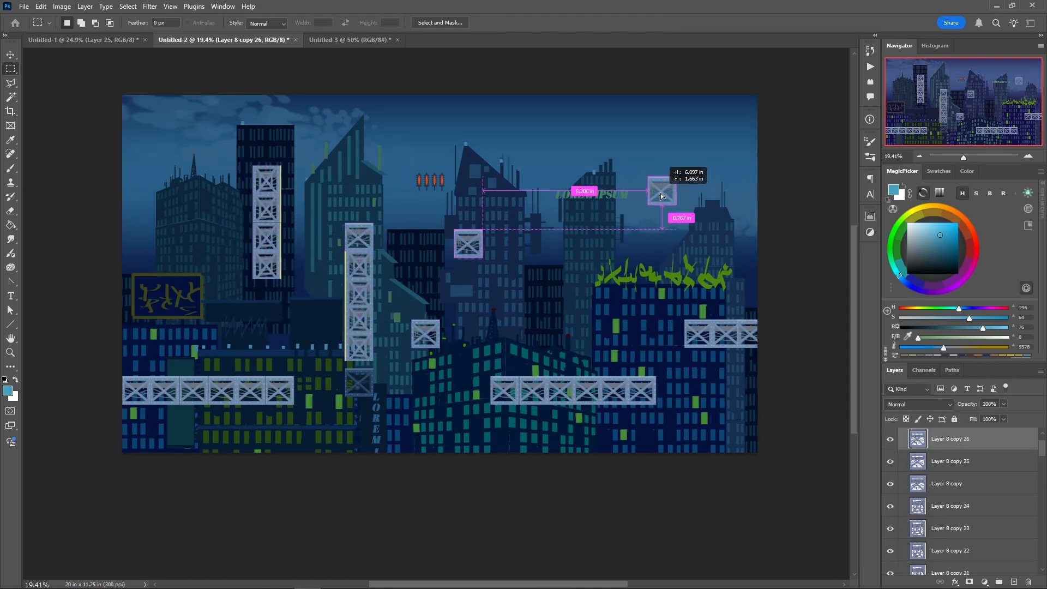
Move the red props onto the central girder column and set their saturation to +100 and lightness to +41 with Hue/Saturation
{"action": "left_click_drag", "start_coordinate": [419, 179], "coordinate": [347, 208]}
{"action": "right_click", "coordinate": [348, 216]}
{"action": "left_click", "coordinate": [305, 217]}
{"action": "left_click_drag", "start_coordinate": [708, 440], "coordinate": [729, 470]}
{"action": "left_click_drag", "start_coordinate": [743, 440], "coordinate": [760, 440]}
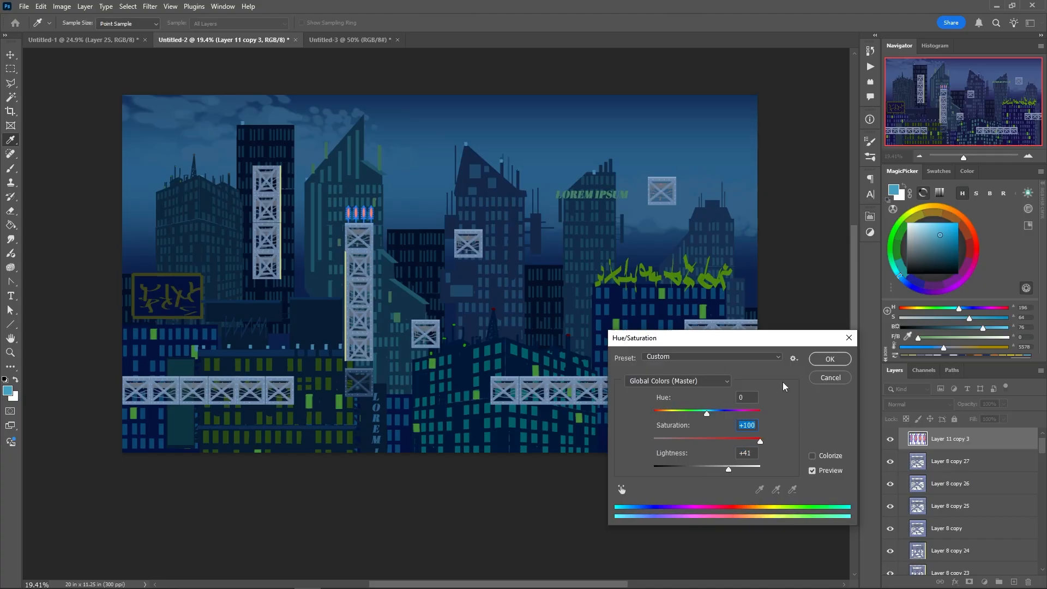
{"action": "left_click", "coordinate": [830, 358]}
Place rotated copies of the glowing props down the central column's side and upright copies on the two right-hand platforms
{"action": "left_click_drag", "start_coordinate": [360, 215], "coordinate": [385, 301]}
{"action": "key", "text": "ctrl+t"}
{"action": "key", "text": "Return"}
{"action": "left_click_drag", "start_coordinate": [385, 300], "coordinate": [386, 355]}
{"action": "left_click_drag", "start_coordinate": [363, 214], "coordinate": [600, 369]}
{"action": "left_click_drag", "start_coordinate": [600, 370], "coordinate": [730, 313]}
Hide the source girder layers Layer 8, Layer 9 and Layer 10 along with the Layer 11 copy fill
{"action": "right_click", "coordinate": [409, 405]}
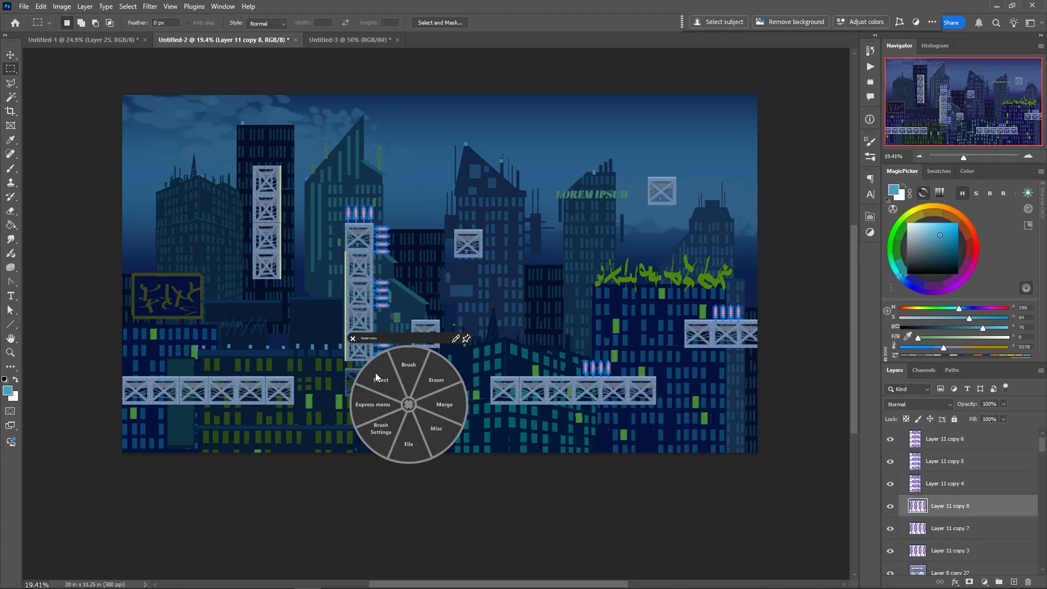
{"action": "left_click", "coordinate": [378, 376]}
{"action": "left_click_drag", "start_coordinate": [1042, 445], "coordinate": [1043, 520]}
{"action": "left_click_drag", "start_coordinate": [891, 514], "coordinate": [891, 461]}
{"action": "left_click", "coordinate": [890, 537]}
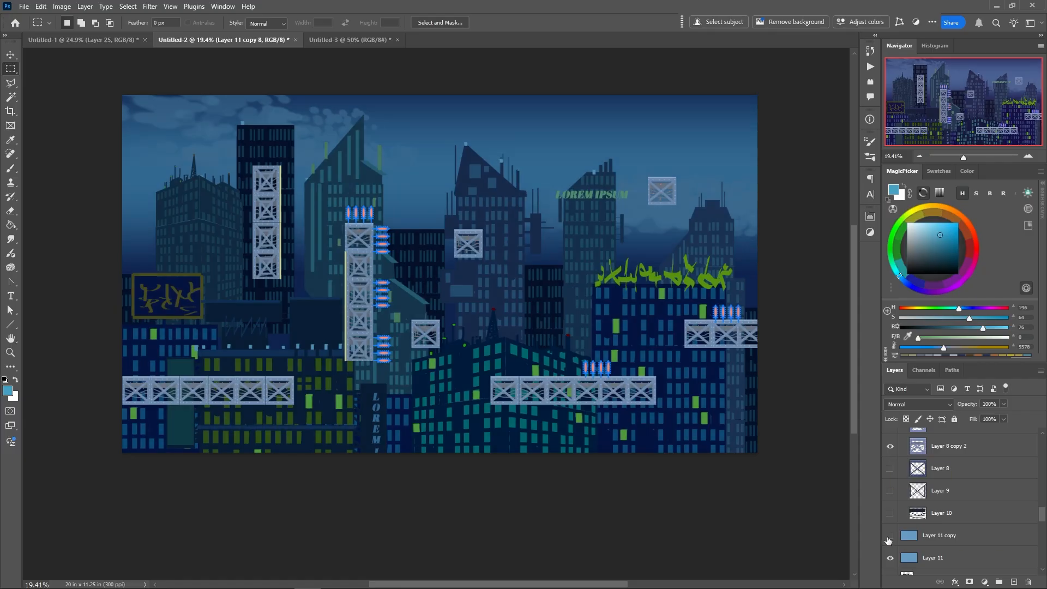
Delete the Layer 11 copy and hide Layer 11
{"action": "left_click", "coordinate": [905, 536]}
{"action": "key", "text": "Delete"}
{"action": "left_click", "coordinate": [890, 536]}
Pick a muted blue and paint scattered lit windows on the distant leftmost tower on Layer 5
{"action": "left_click_drag", "start_coordinate": [1042, 516], "coordinate": [1042, 527]}
{"action": "left_click", "coordinate": [927, 564]}
{"action": "right_click", "coordinate": [215, 249]}
{"action": "left_click", "coordinate": [216, 212]}
{"action": "right_click", "coordinate": [220, 201]}
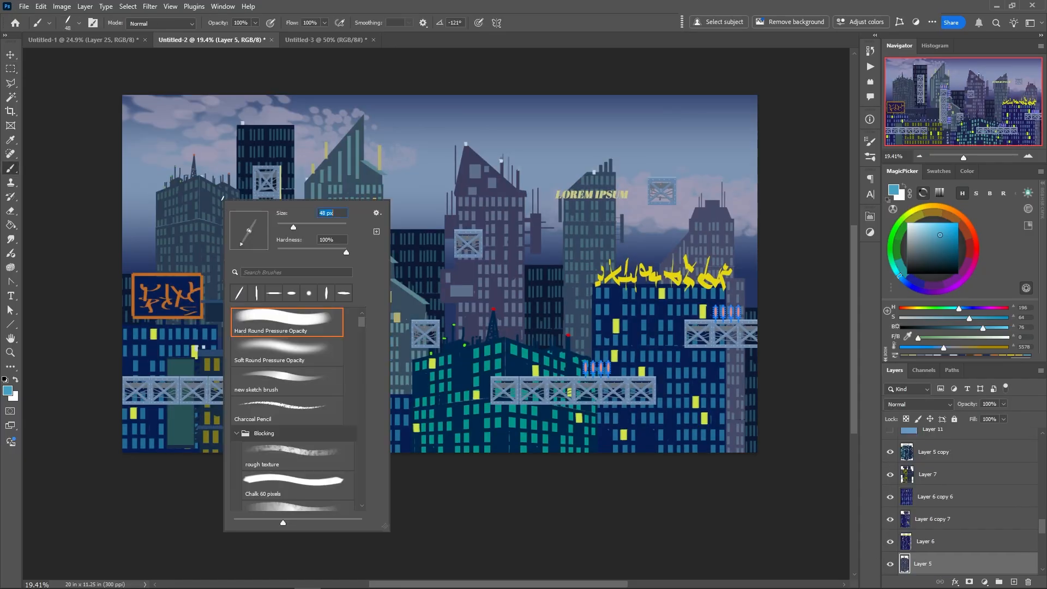
{"action": "left_click", "coordinate": [235, 231]}
{"action": "left_click", "coordinate": [934, 228]}
{"action": "left_click", "coordinate": [216, 209], "text": "alt"}
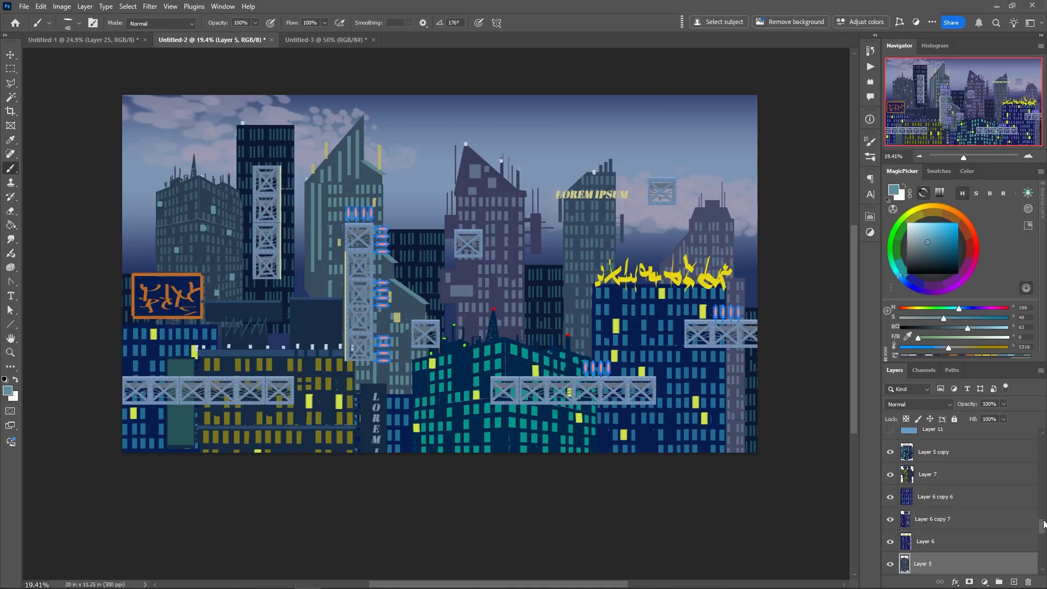
Collapse Group 1 and show the Layer 11 Multiply overlay again
{"action": "left_click_drag", "start_coordinate": [1041, 525], "coordinate": [1045, 440]}
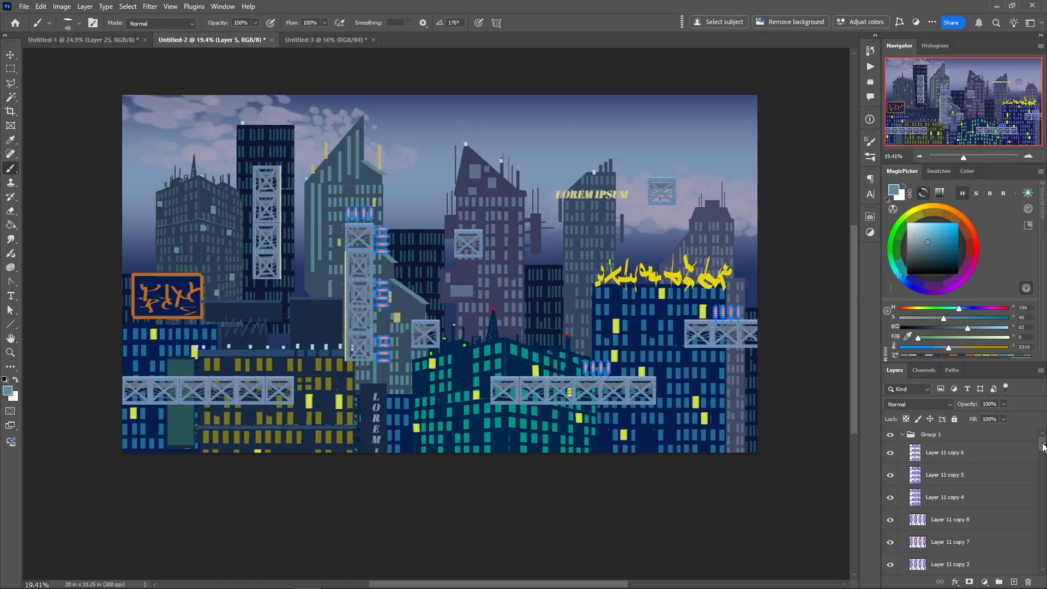
{"action": "scroll", "coordinate": [1039, 448], "scroll_direction": "down", "scroll_amount": 5}
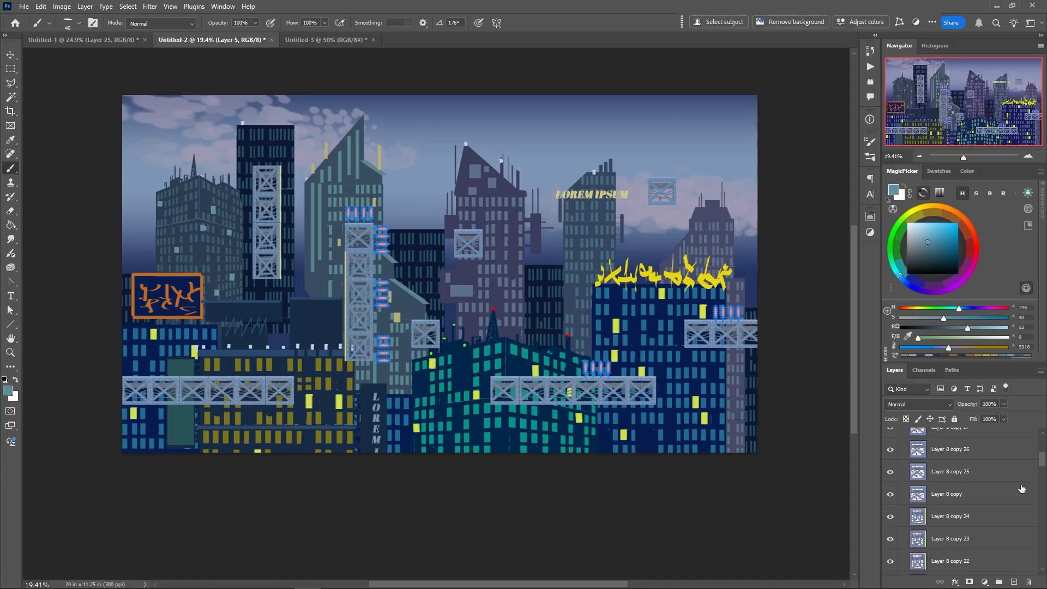
{"action": "scroll", "coordinate": [1044, 434], "scroll_direction": "up", "scroll_amount": 5}
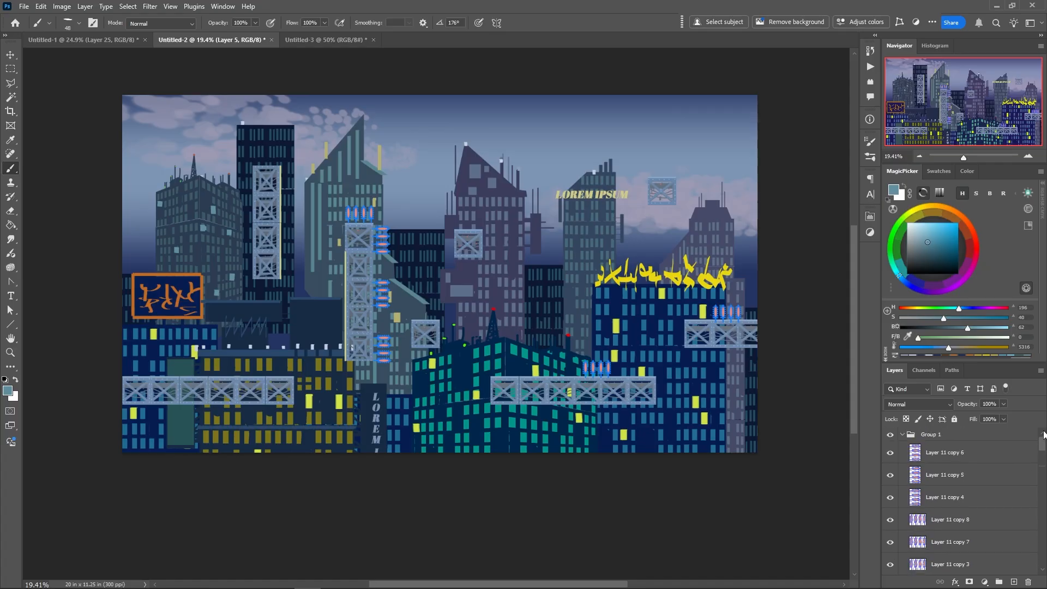
{"action": "left_click", "coordinate": [903, 435]}
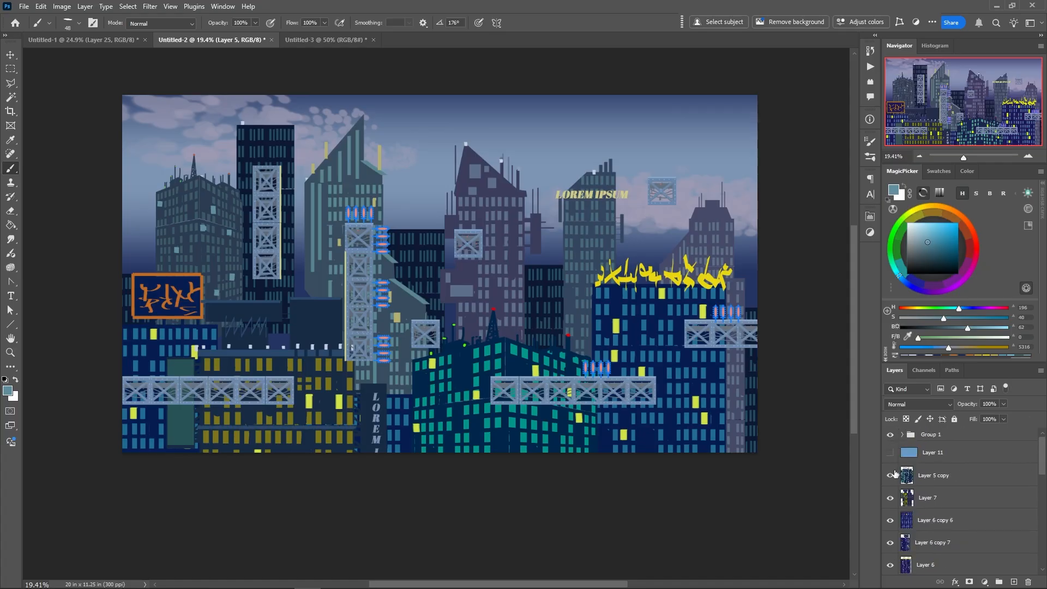
{"action": "left_click", "coordinate": [891, 453]}
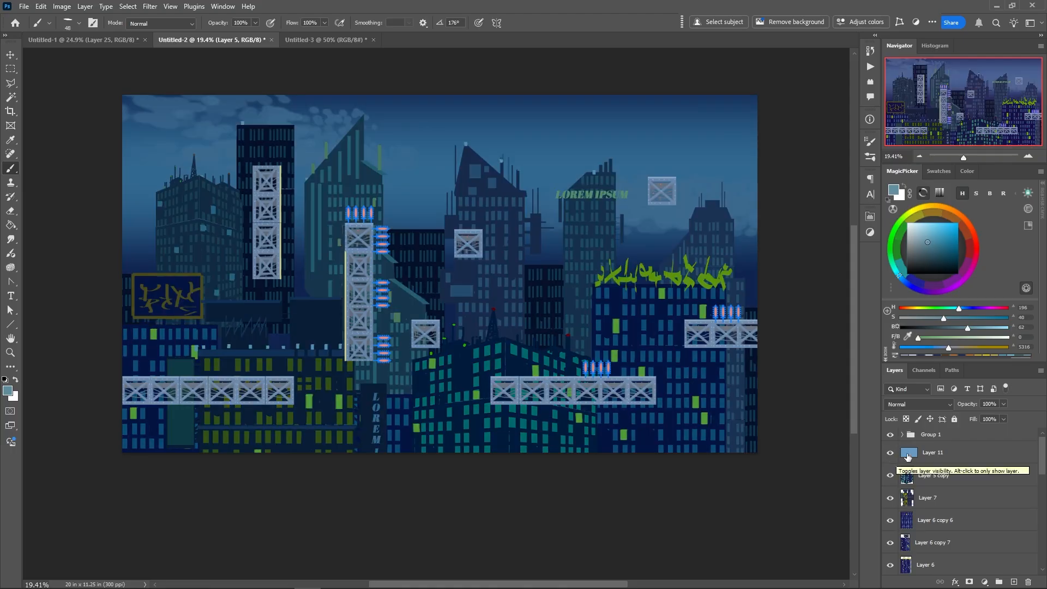
Duplicate Layer 11 and hide the duplicate overlay
{"action": "left_click", "coordinate": [907, 454]}
{"action": "left_click_drag", "start_coordinate": [908, 455], "coordinate": [1014, 582]}
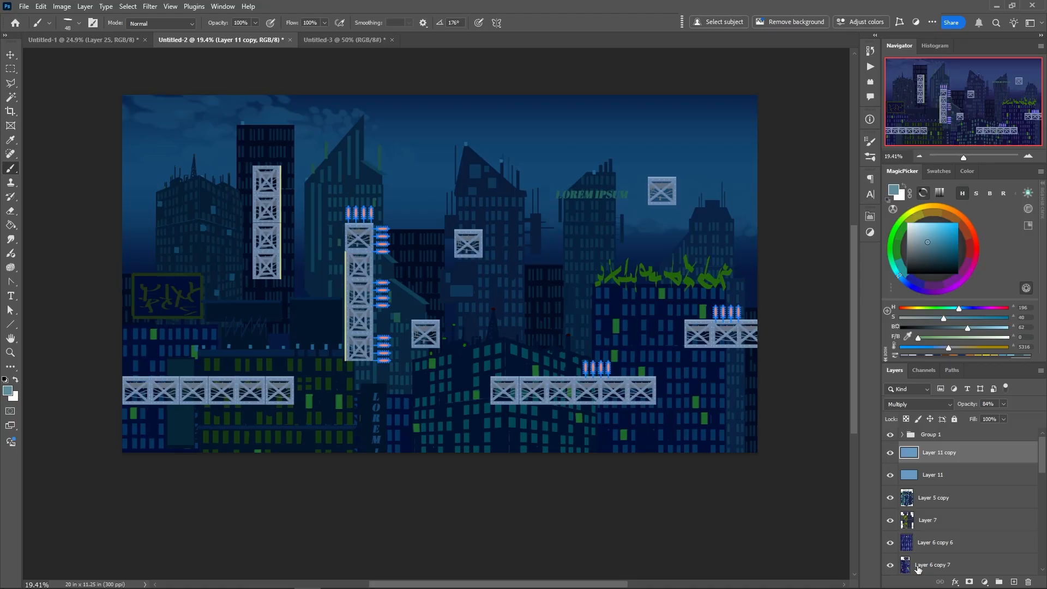
{"action": "left_click", "coordinate": [890, 453]}
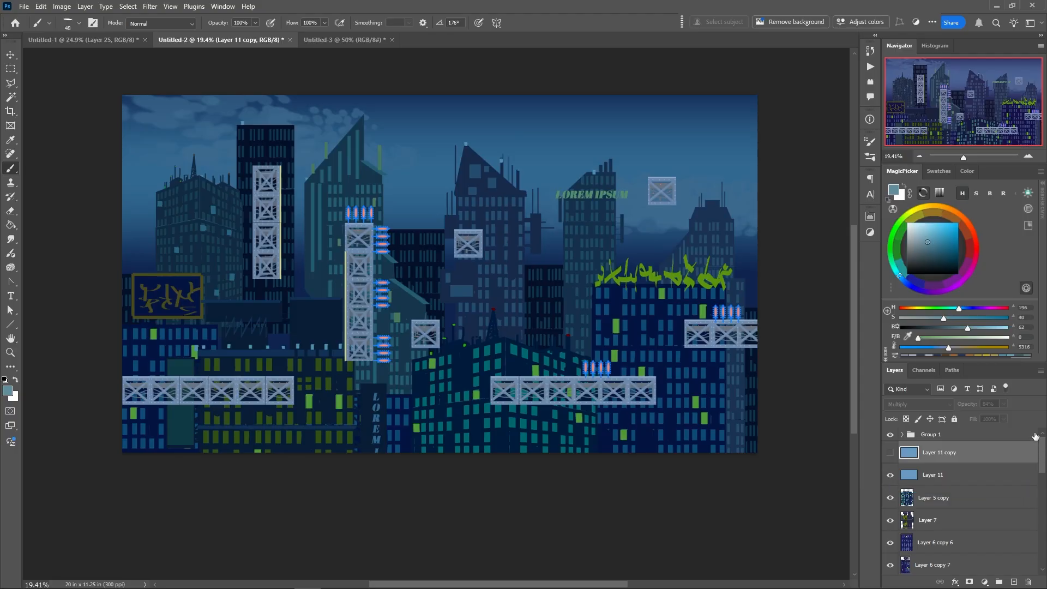
Clip a Hue/Saturation adjustment layer to Group 1 with hue +25, saturation +11 and lightness +15
{"action": "left_click", "coordinate": [918, 437]}
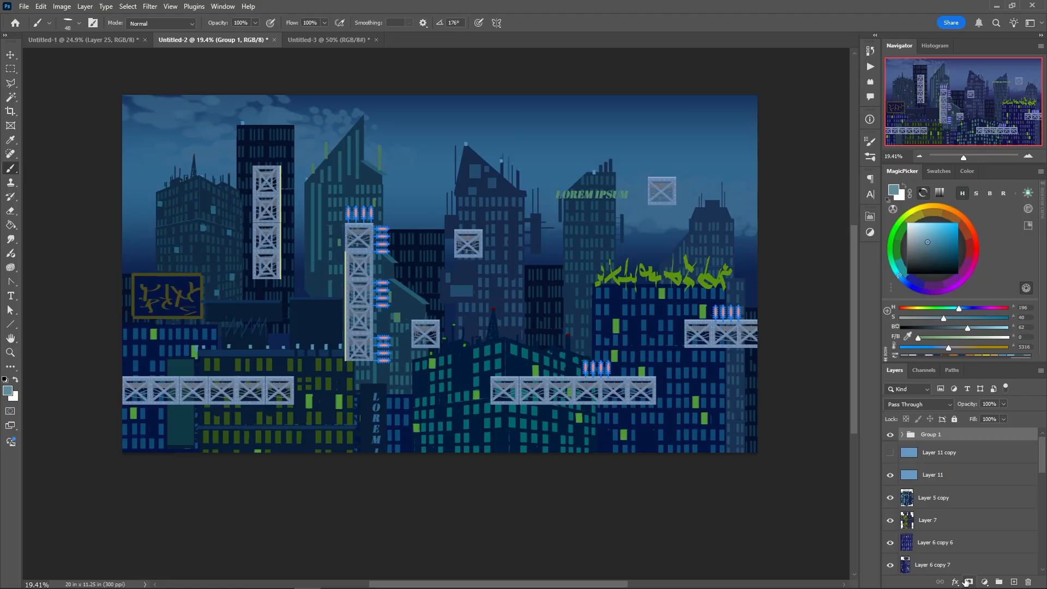
{"action": "left_click", "coordinate": [984, 582]}
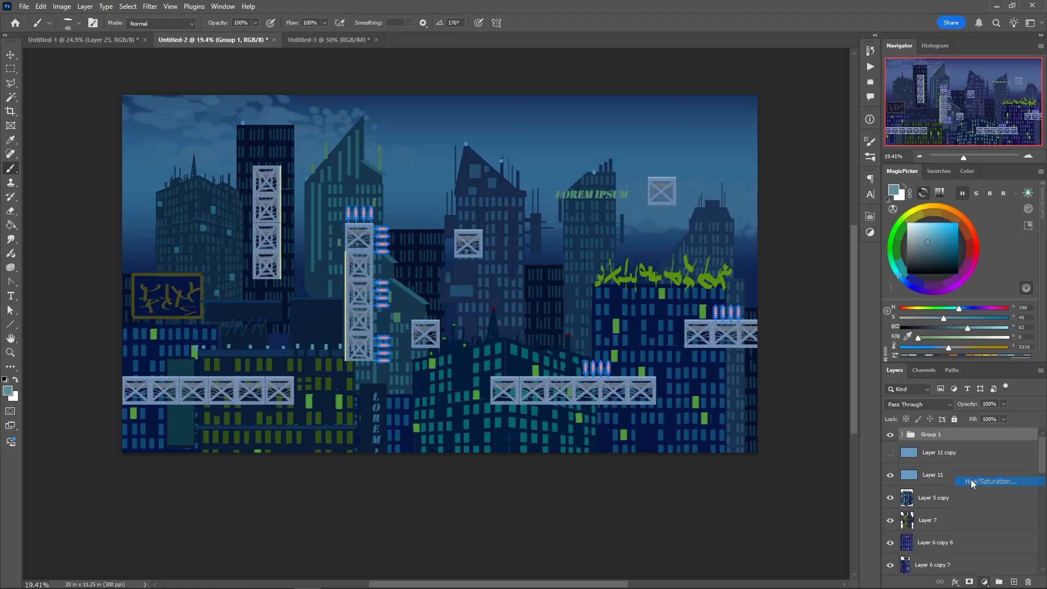
{"action": "left_click", "coordinate": [970, 482]}
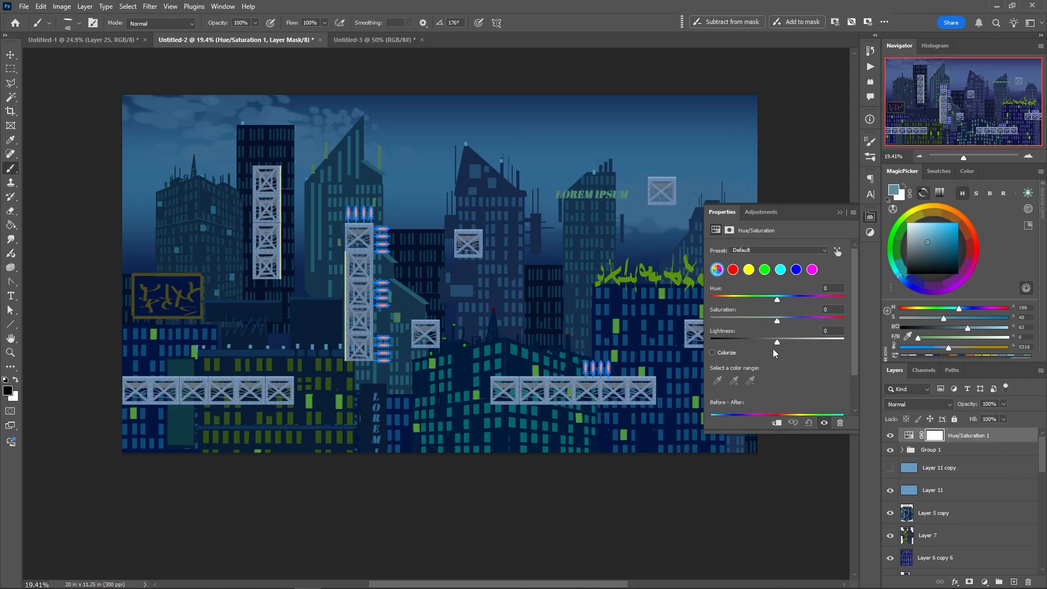
{"action": "left_click_drag", "start_coordinate": [777, 342], "coordinate": [789, 342]}
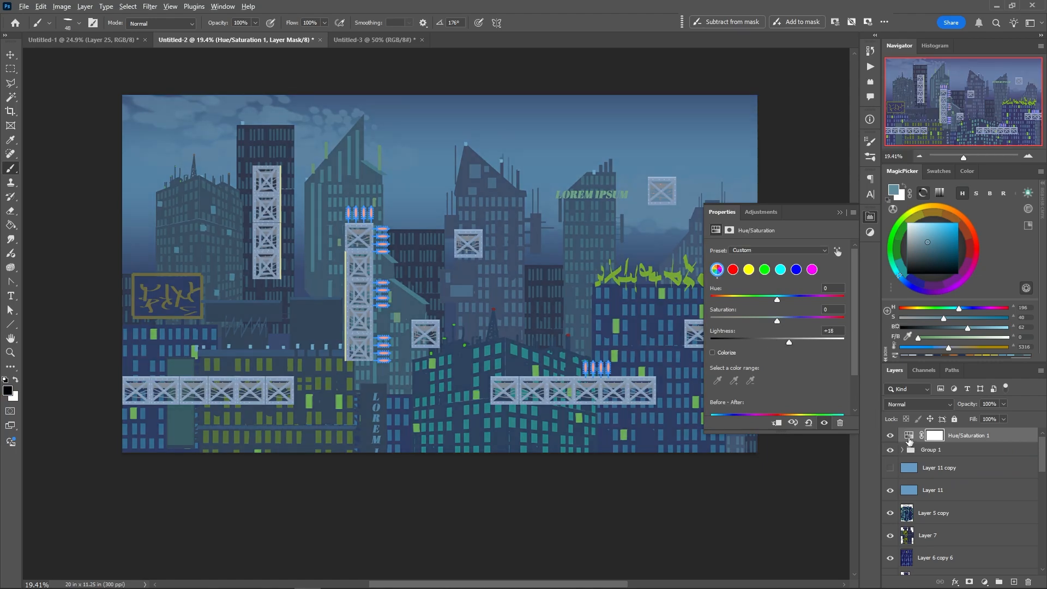
{"action": "left_click", "coordinate": [908, 442], "text": "alt"}
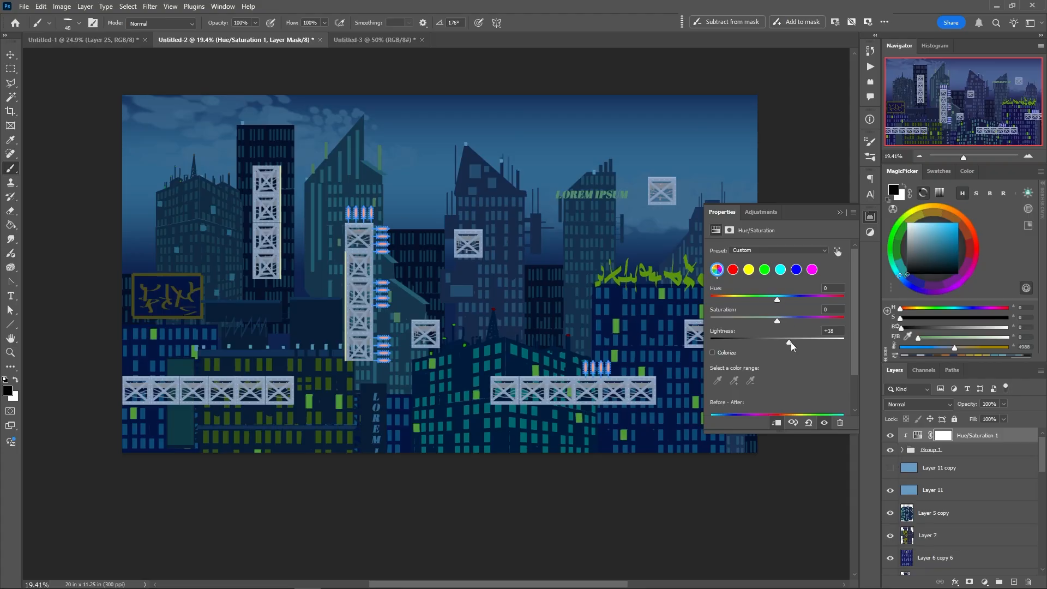
{"action": "mouse_move", "coordinate": [791, 341]}
{"action": "left_mouse_down"}
{"action": "mouse_move", "coordinate": [801, 342]}
{"action": "mouse_move", "coordinate": [780, 321]}
{"action": "mouse_move", "coordinate": [795, 322]}
{"action": "mouse_move", "coordinate": [771, 299]}
{"action": "mouse_move", "coordinate": [786, 303]}
{"action": "mouse_move", "coordinate": [725, 300]}
{"action": "mouse_move", "coordinate": [787, 301]}
{"action": "mouse_move", "coordinate": [800, 342]}
{"action": "mouse_move", "coordinate": [785, 342]}
{"action": "left_mouse_up"}
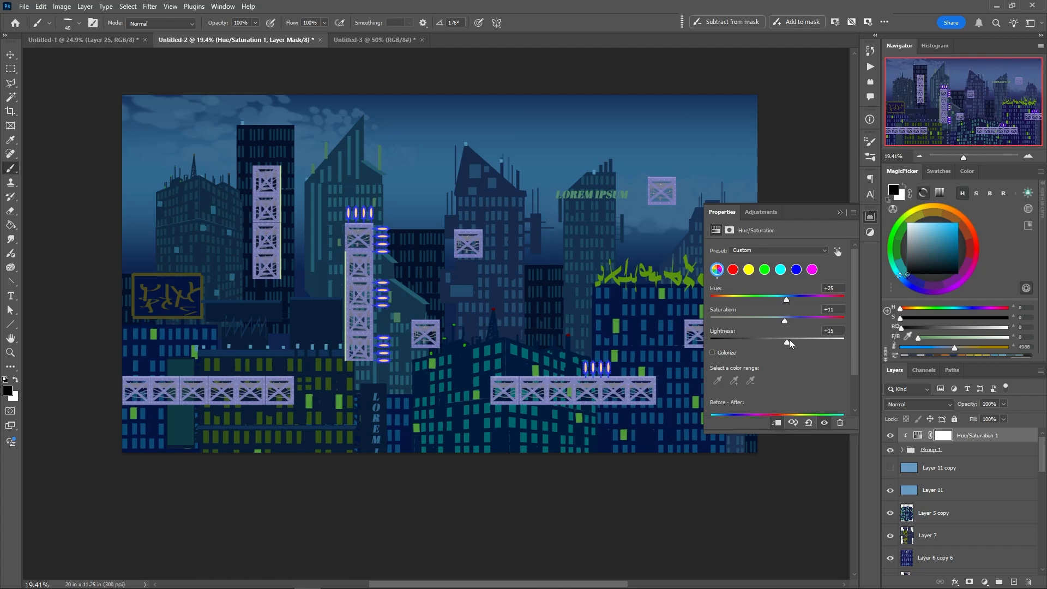
{"action": "left_click", "coordinate": [721, 210]}
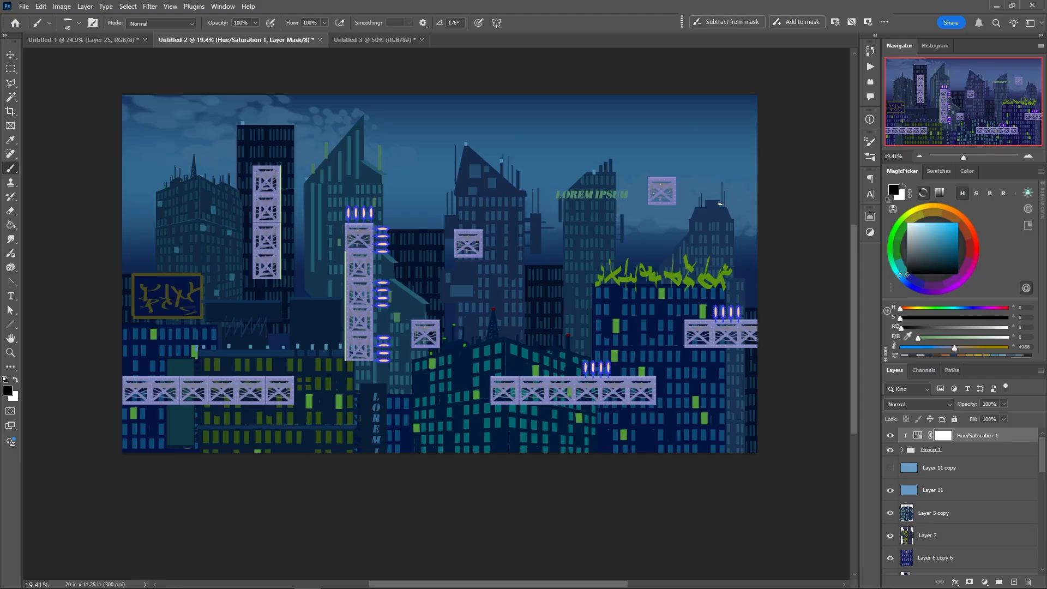
Hide the Layer 11 colour overlay above the buildings
{"action": "left_click", "coordinate": [890, 490]}
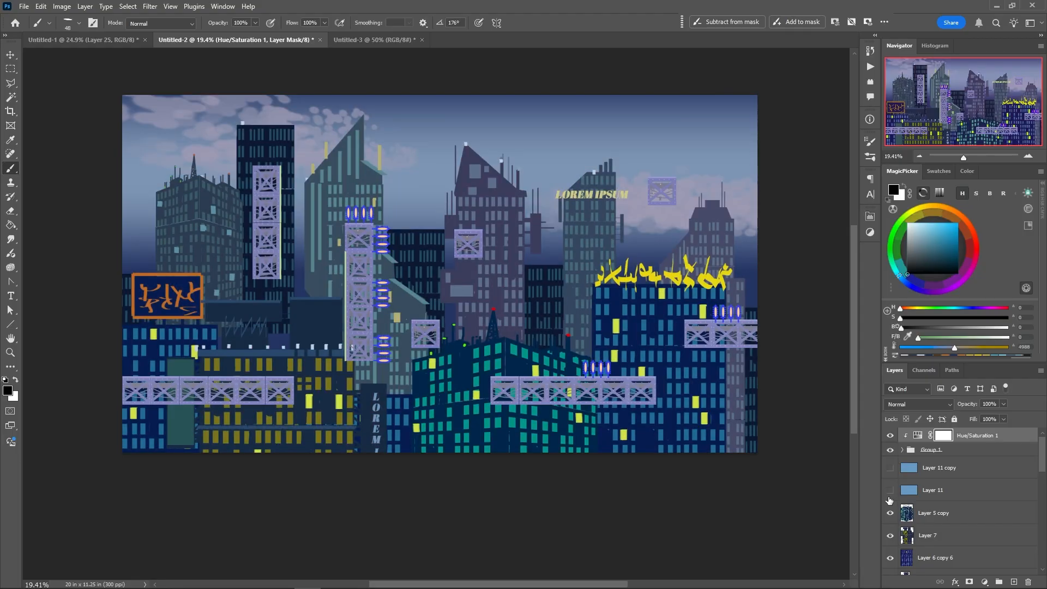